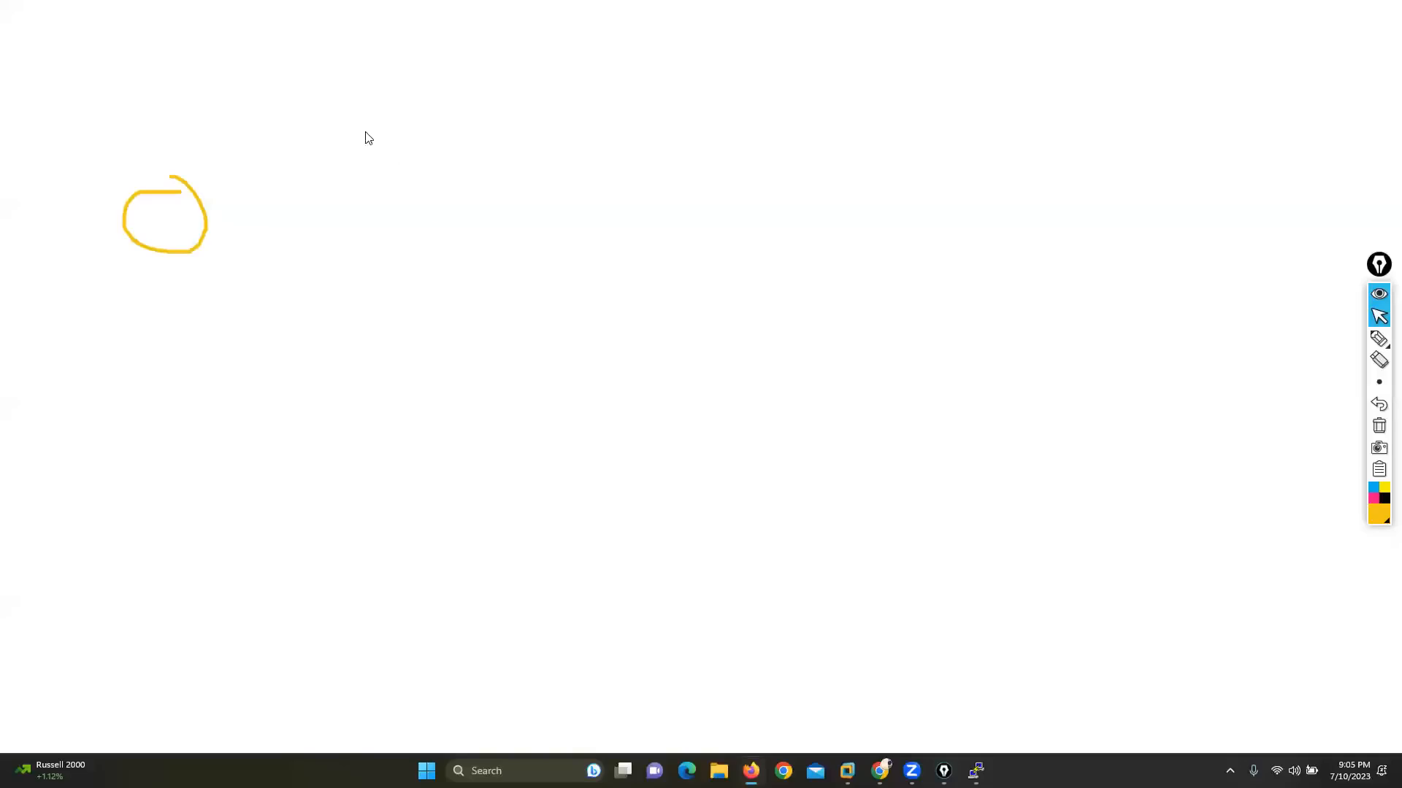
Step: Log in to the FortiGate at 192.168.1.190 as admin with the account password, without saving the login in the browser
text(192.168.1.190/)
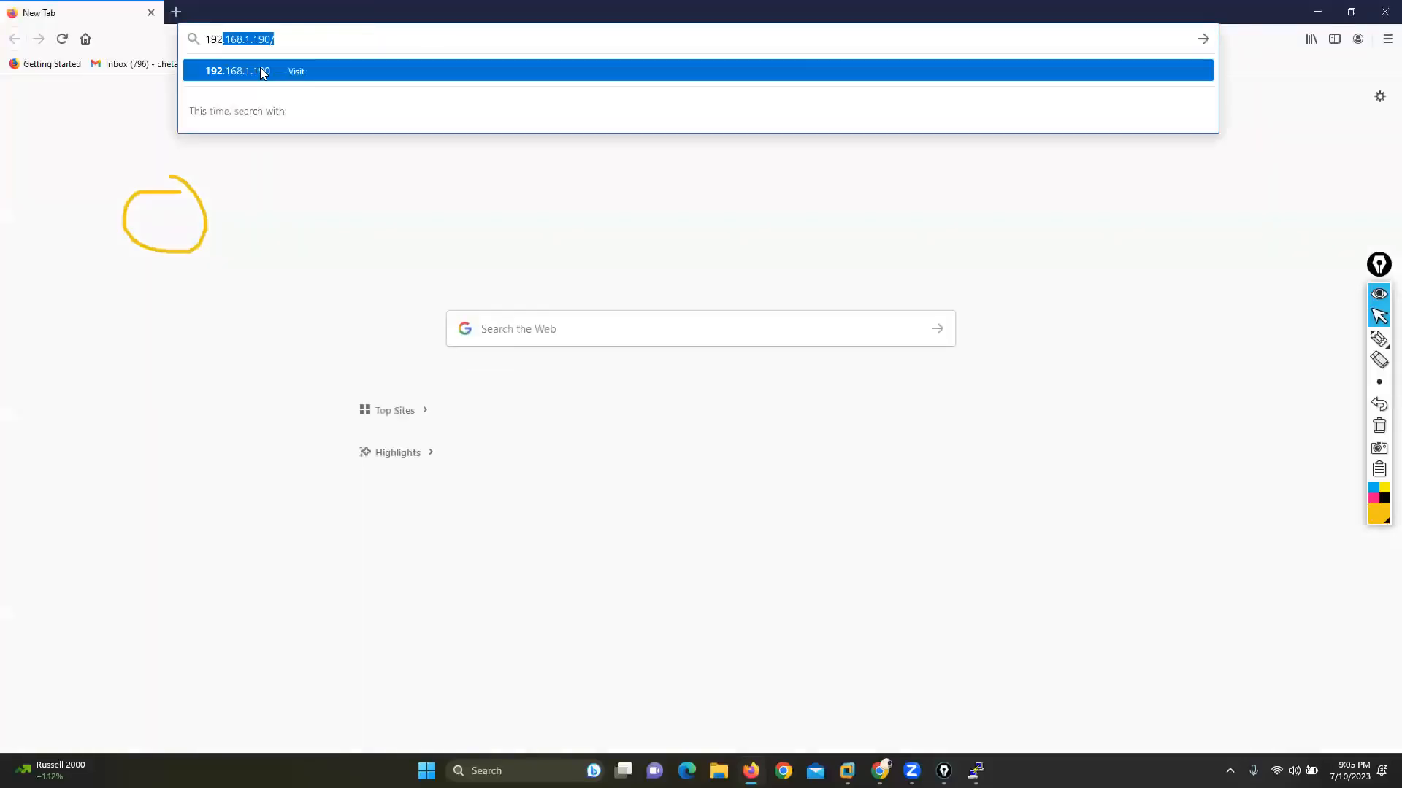
click(261, 70)
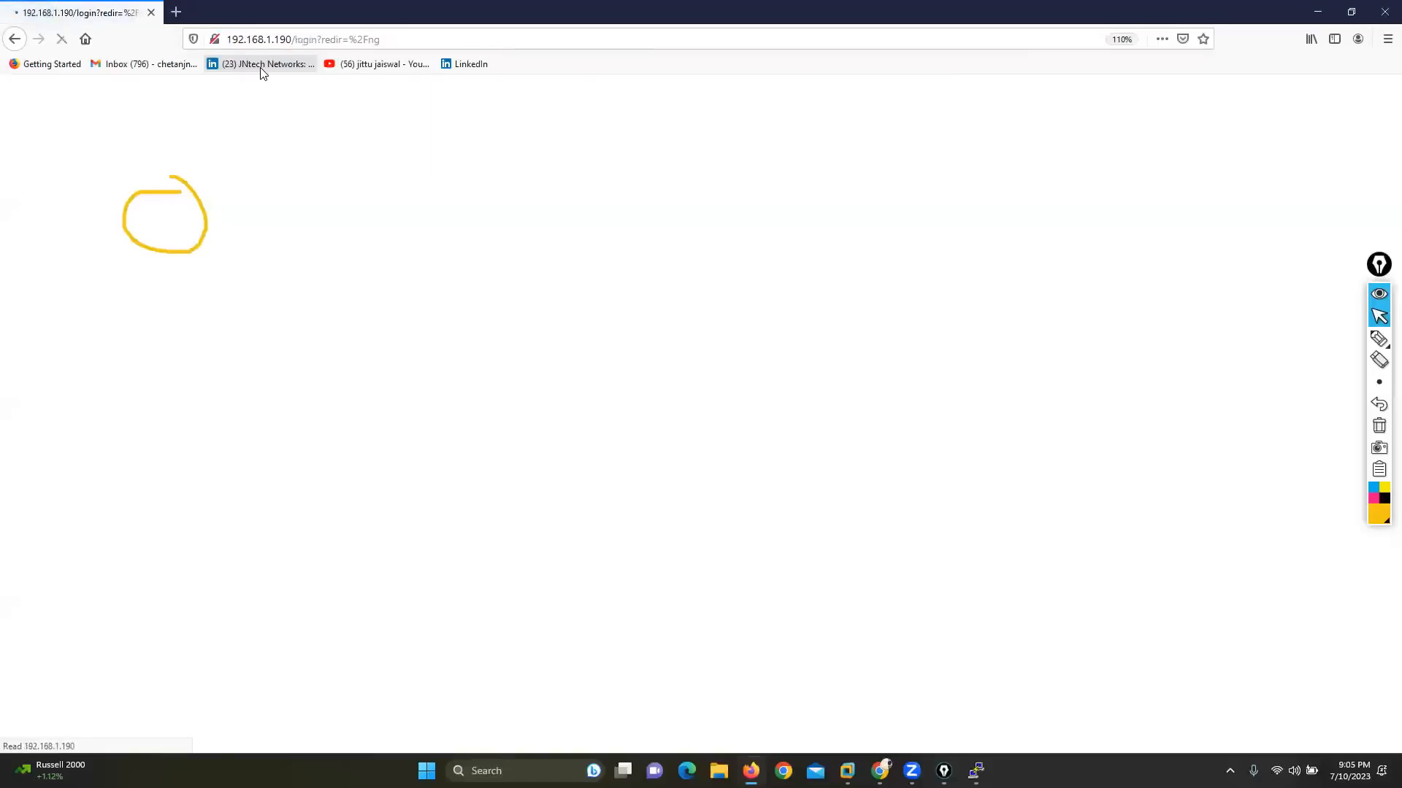
text(admin)
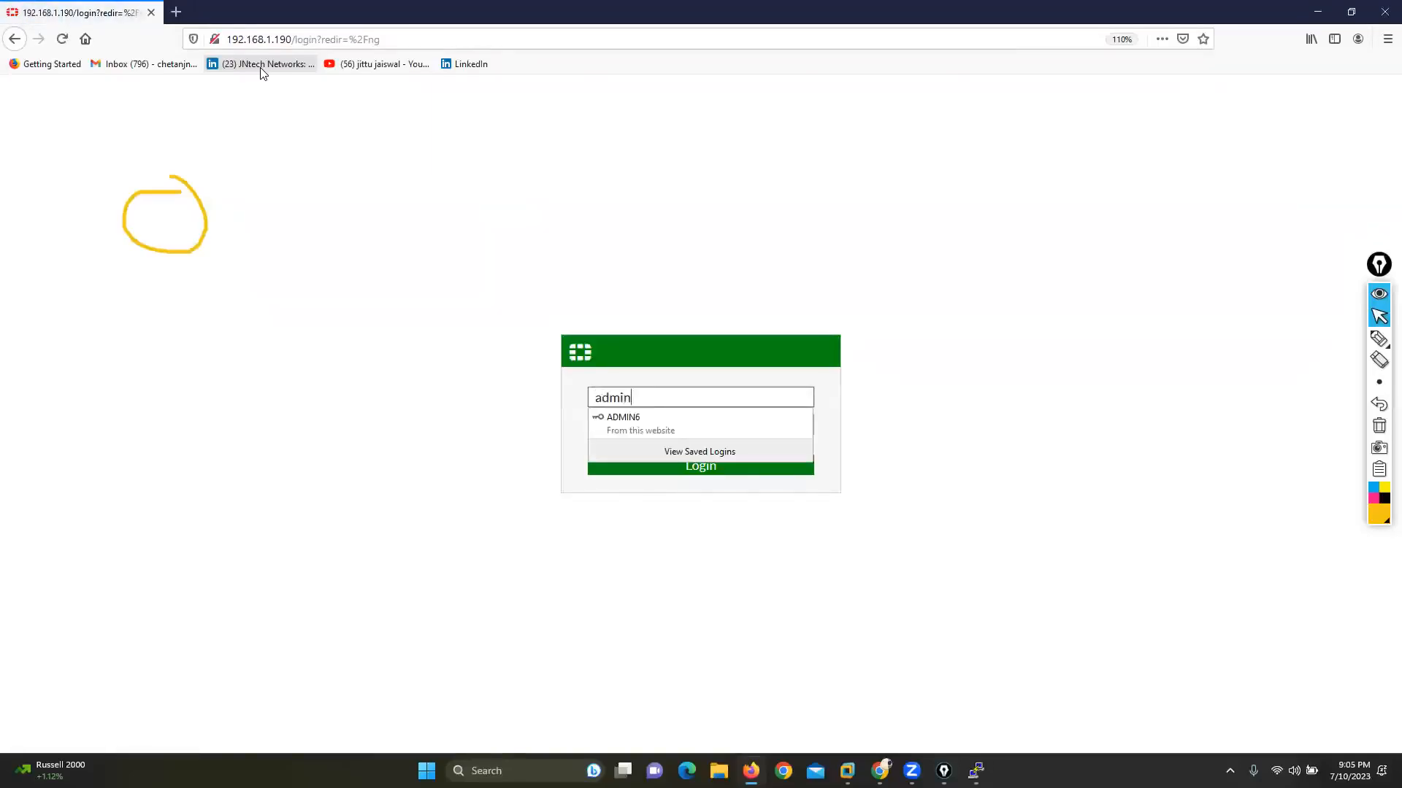
key(Tab)
text(***)
key(Return)
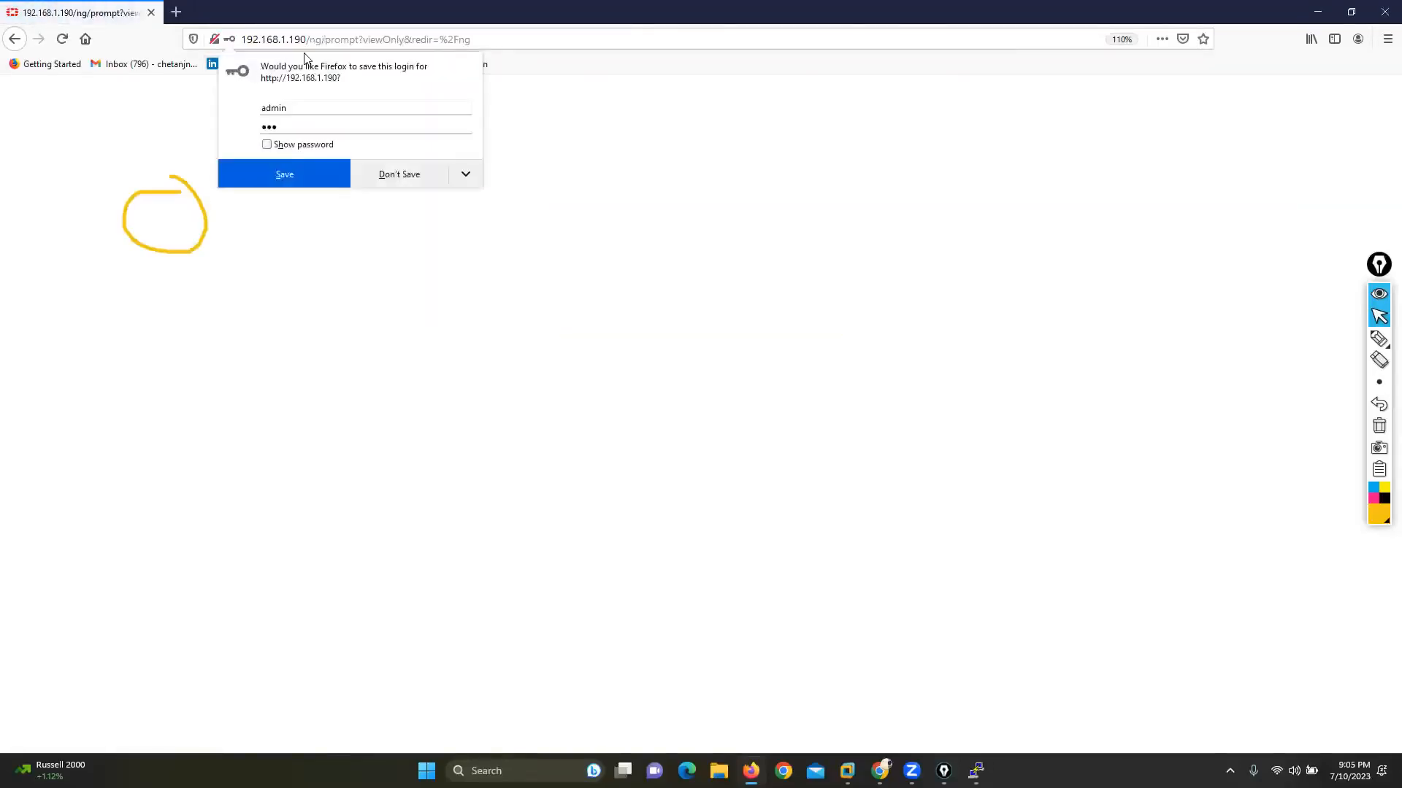
click(387, 167)
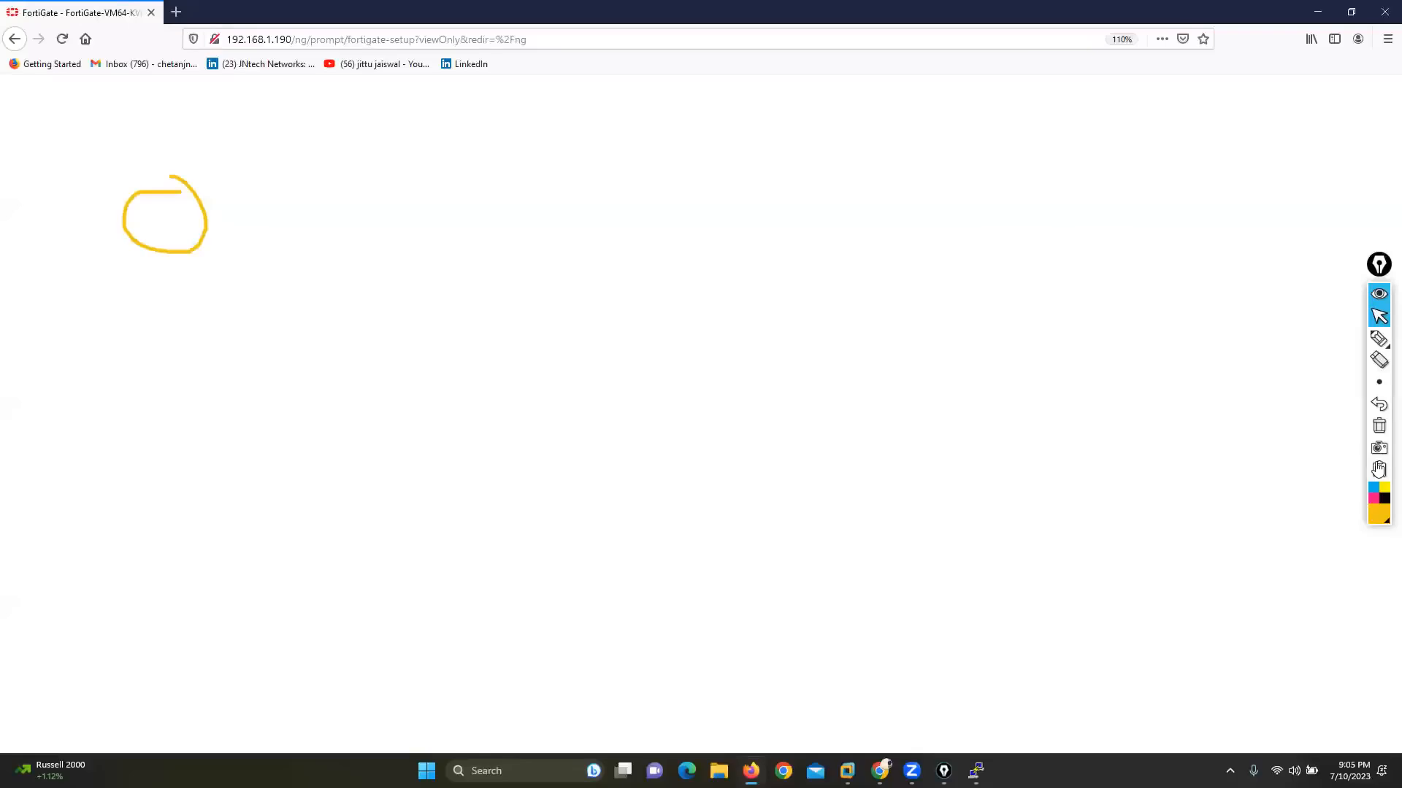
Step: Clear the drawn circle, postpone the FortiGate setup and dismiss the browser update offer
click(1379, 425)
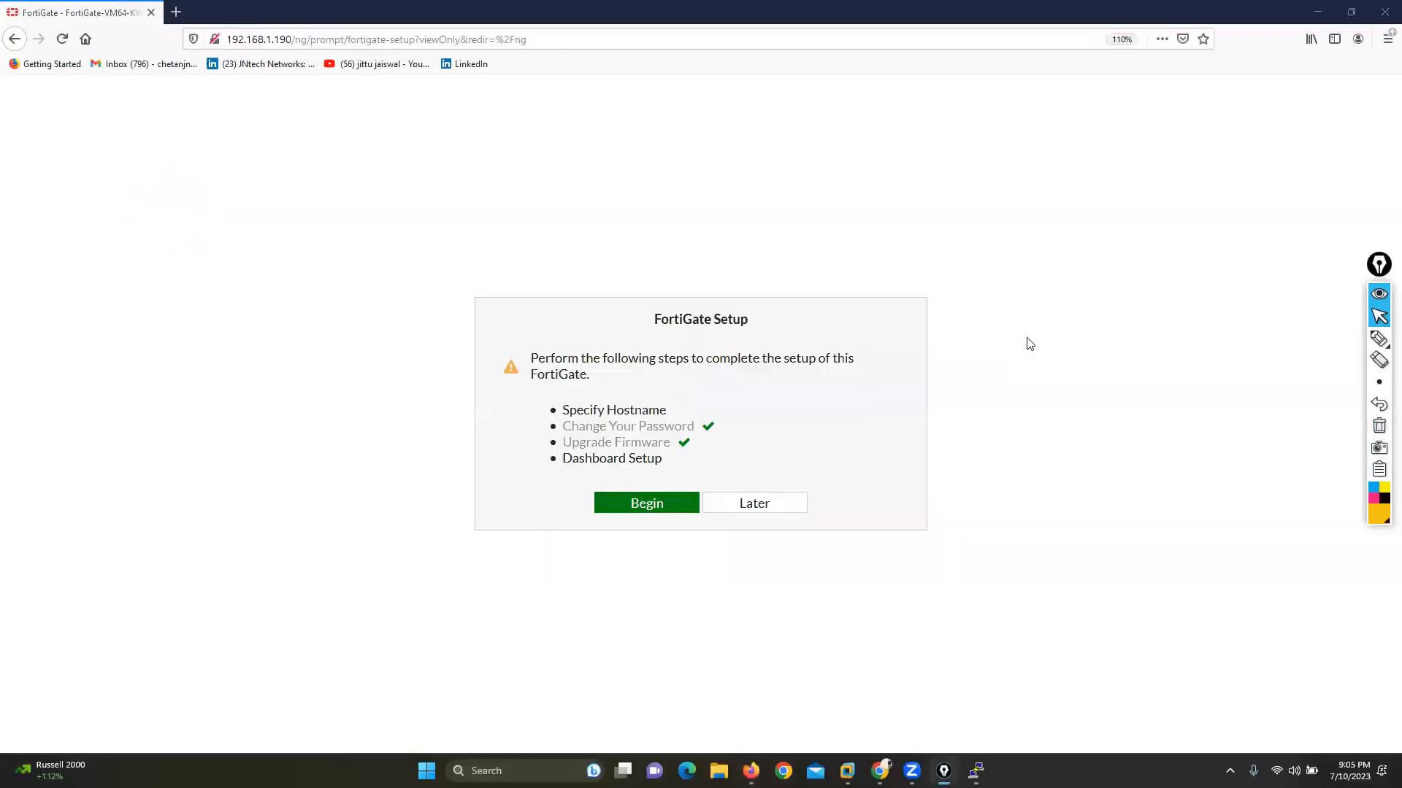
click(753, 502)
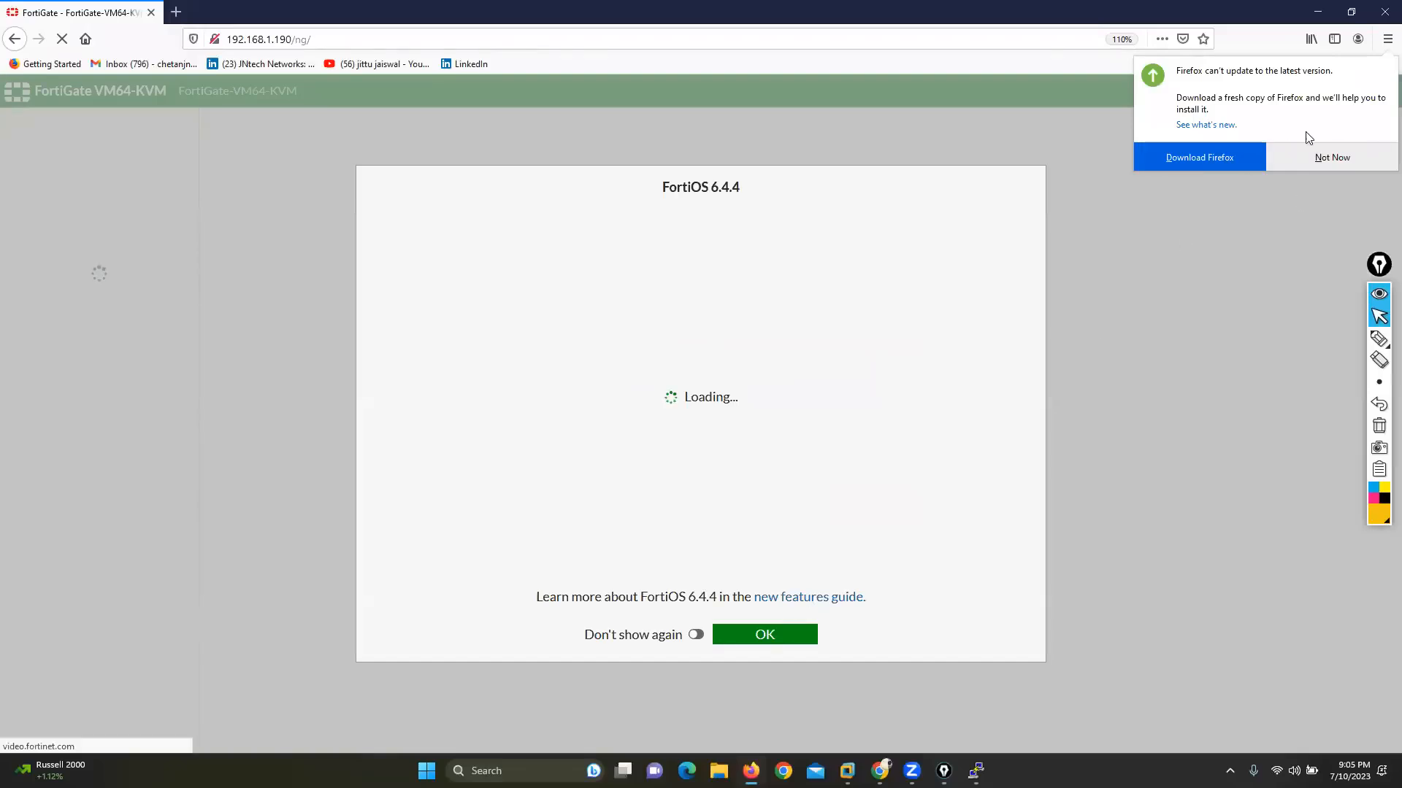
click(1327, 157)
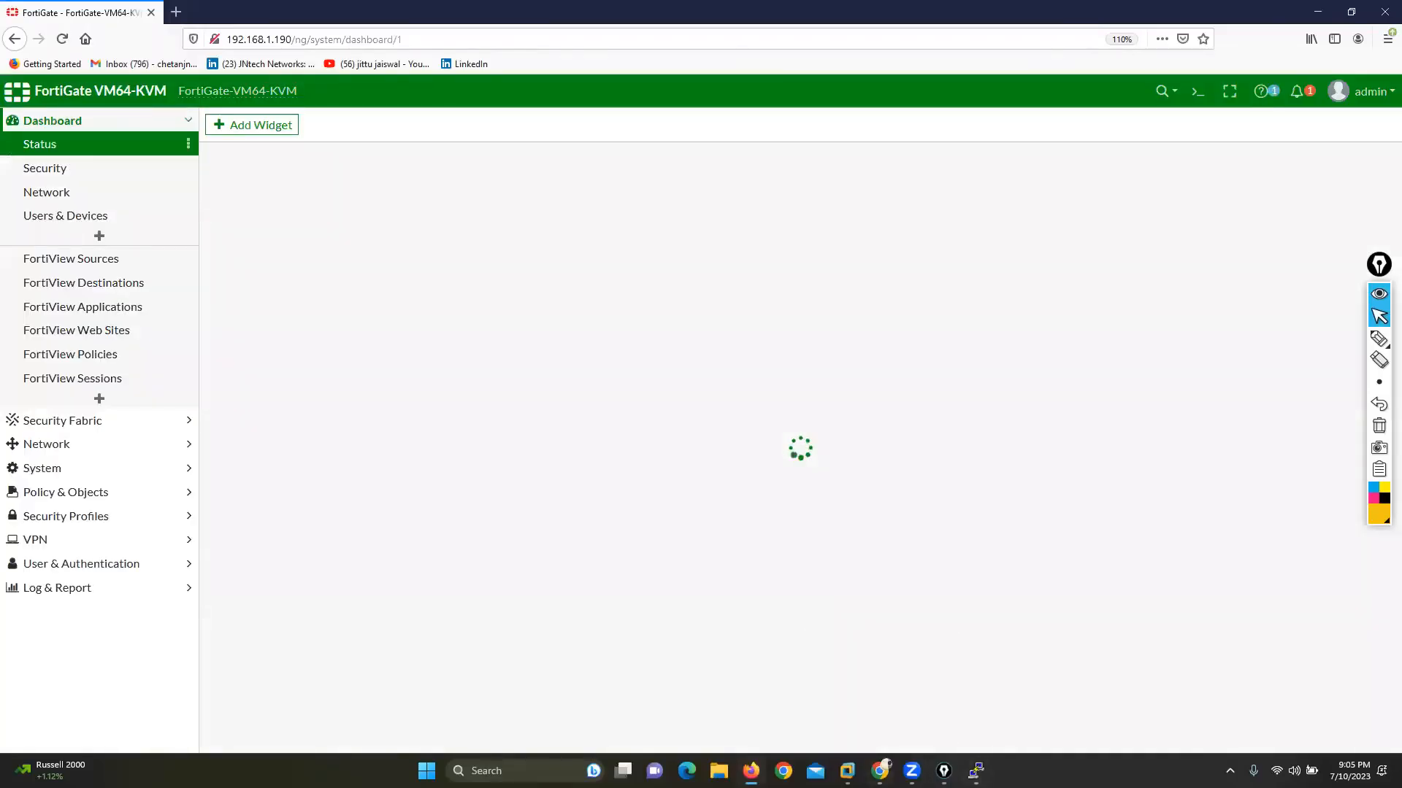
Step: Switch to the EVE topology and draw a freehand outline around the firewall's port3 link and its Win client
key(alt+Tab)
click(1379, 338)
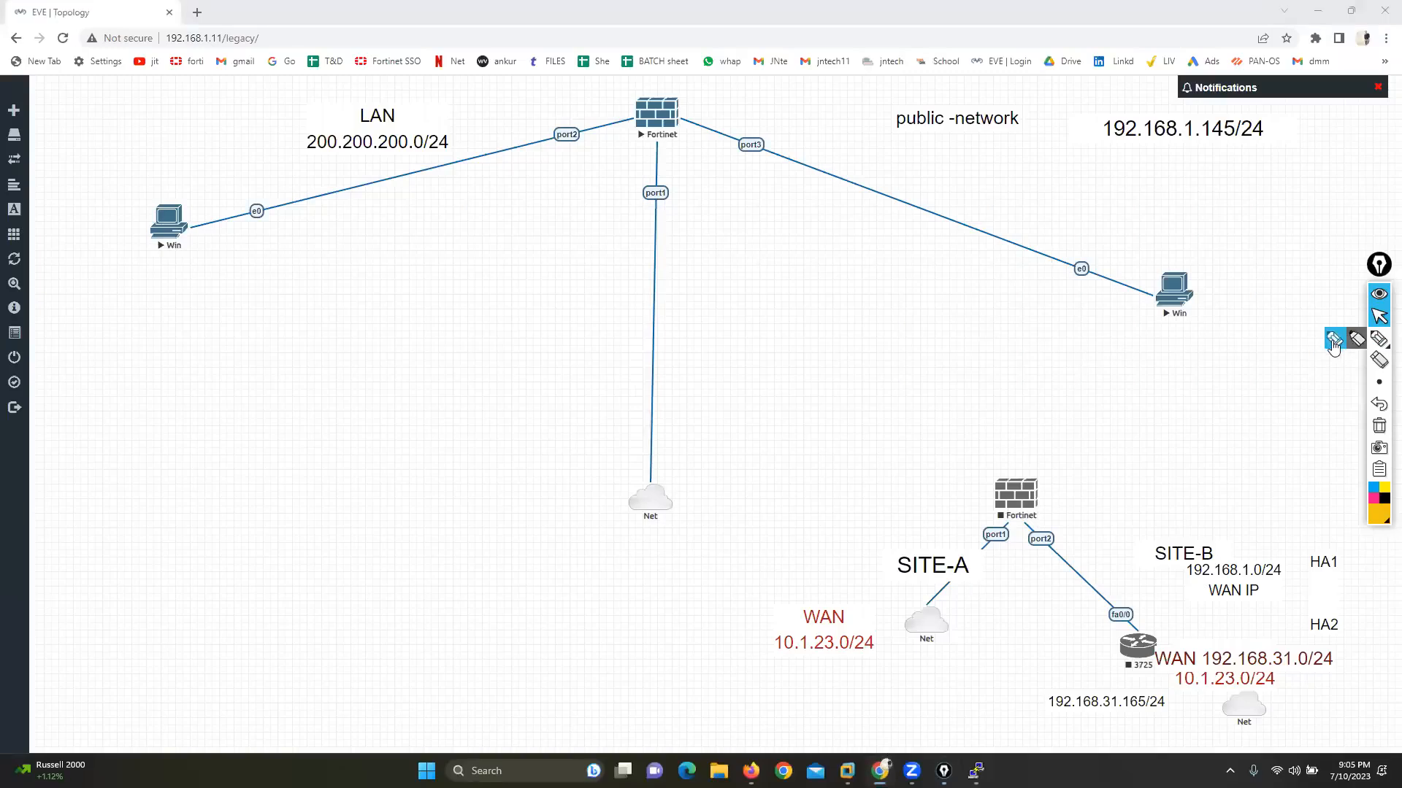
mouse_move(695, 102)
mouse_down()
mouse_move(706, 143)
mouse_move(1109, 321)
mouse_move(1287, 197)
mouse_move(652, 86)
mouse_up()
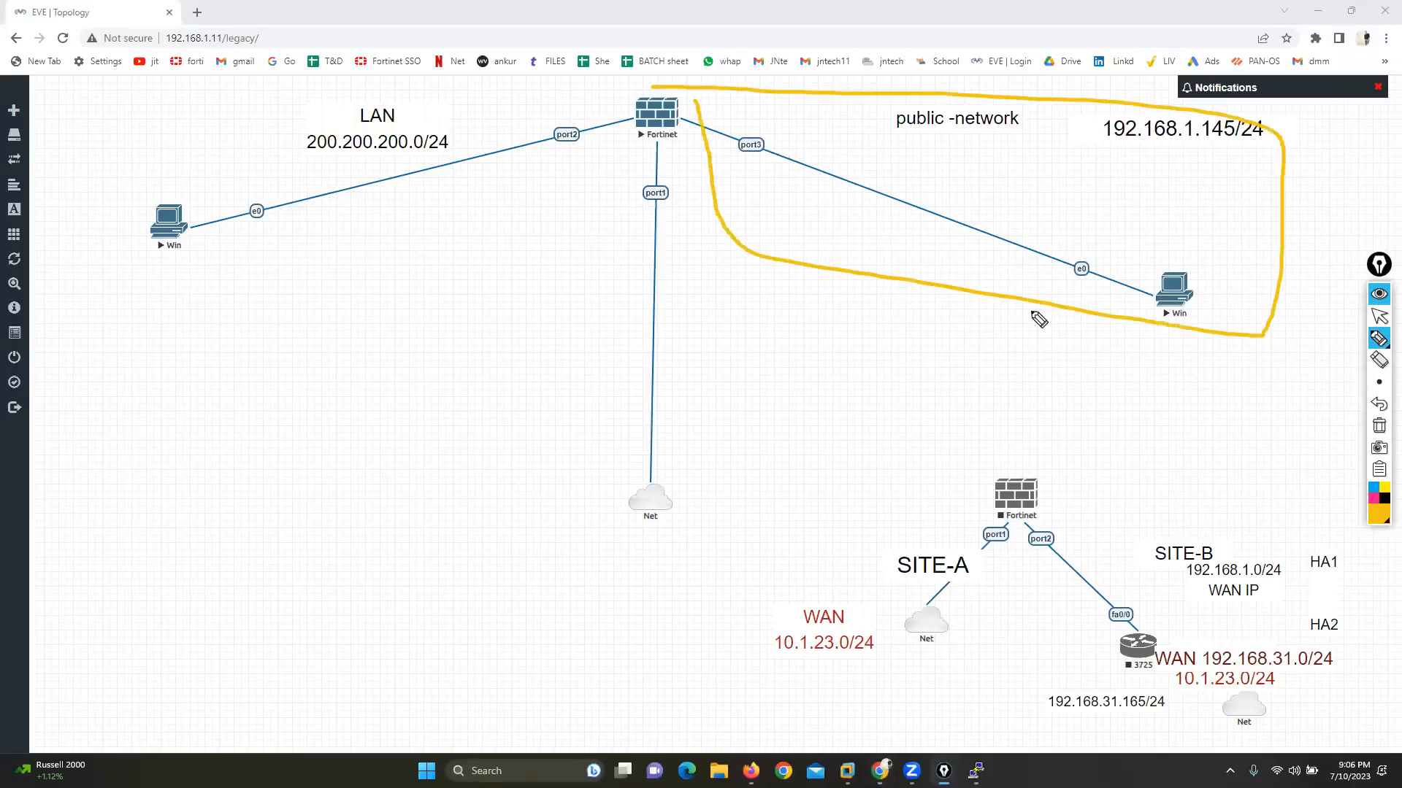
click(1379, 316)
Step: Move the 192.168.1.145/24 and public-network labels down to the SITE-A/SITE-B area and place the wan 10.1.23.0/24 label above the port3 link
drag(1166, 133, 1025, 642)
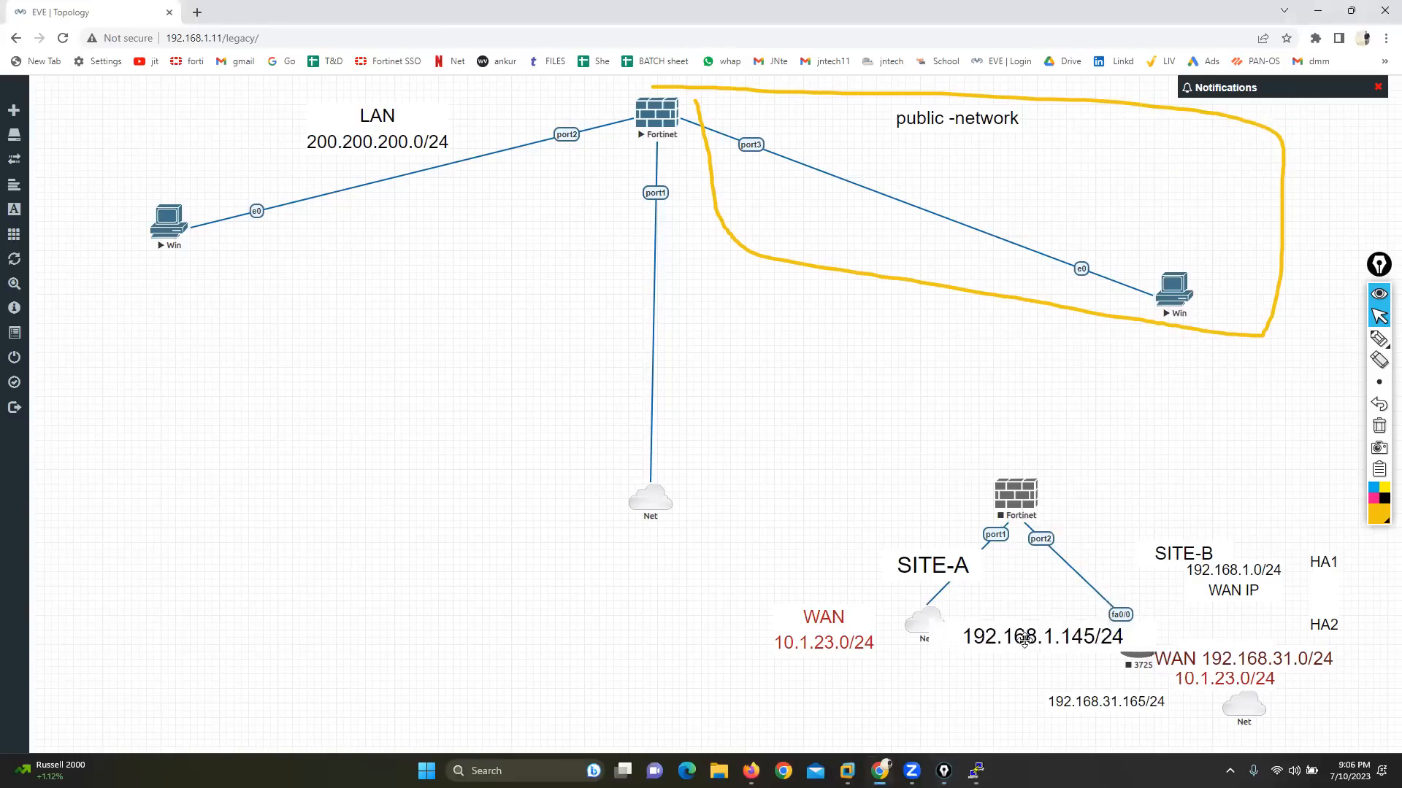
drag(1197, 682, 1037, 206)
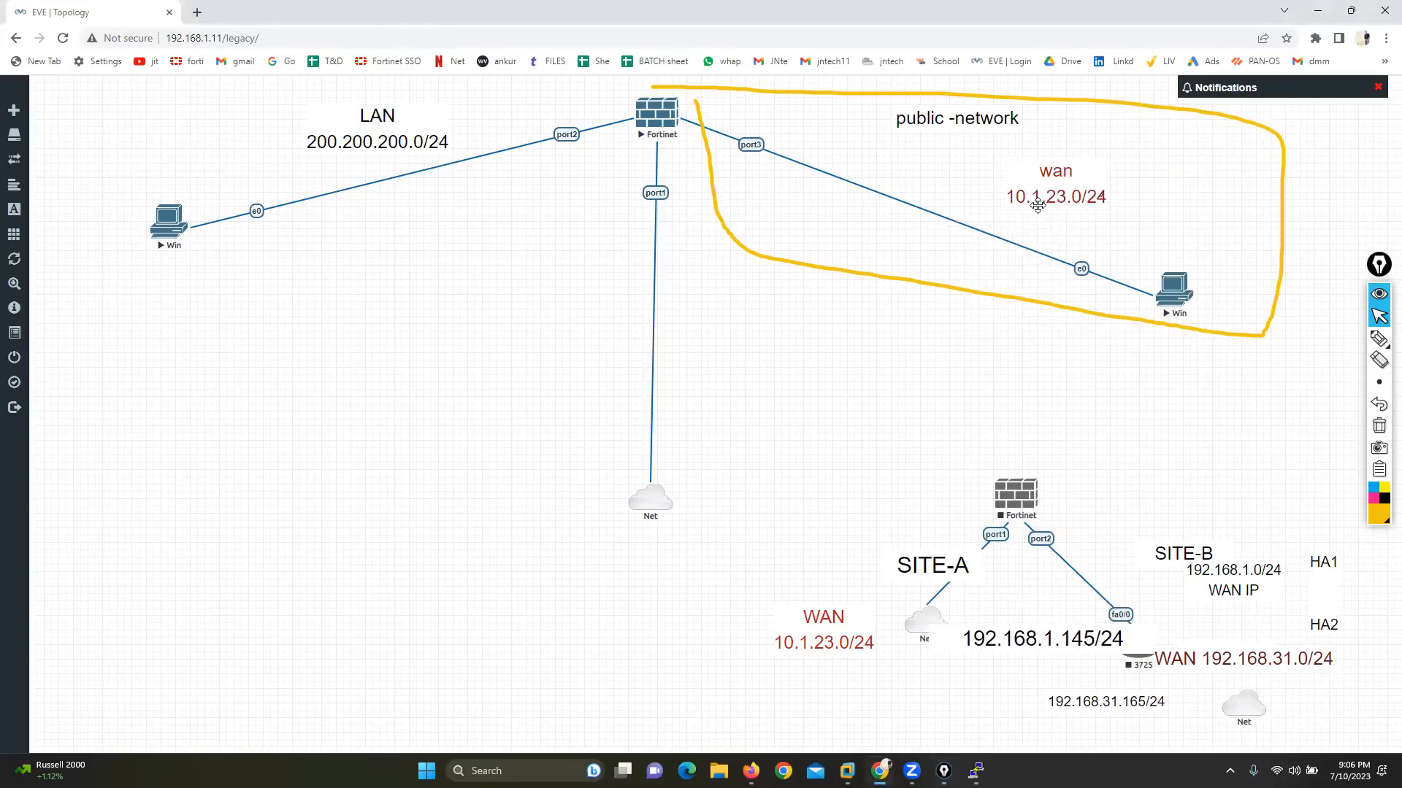
drag(945, 129, 1128, 603)
drag(1049, 163, 933, 96)
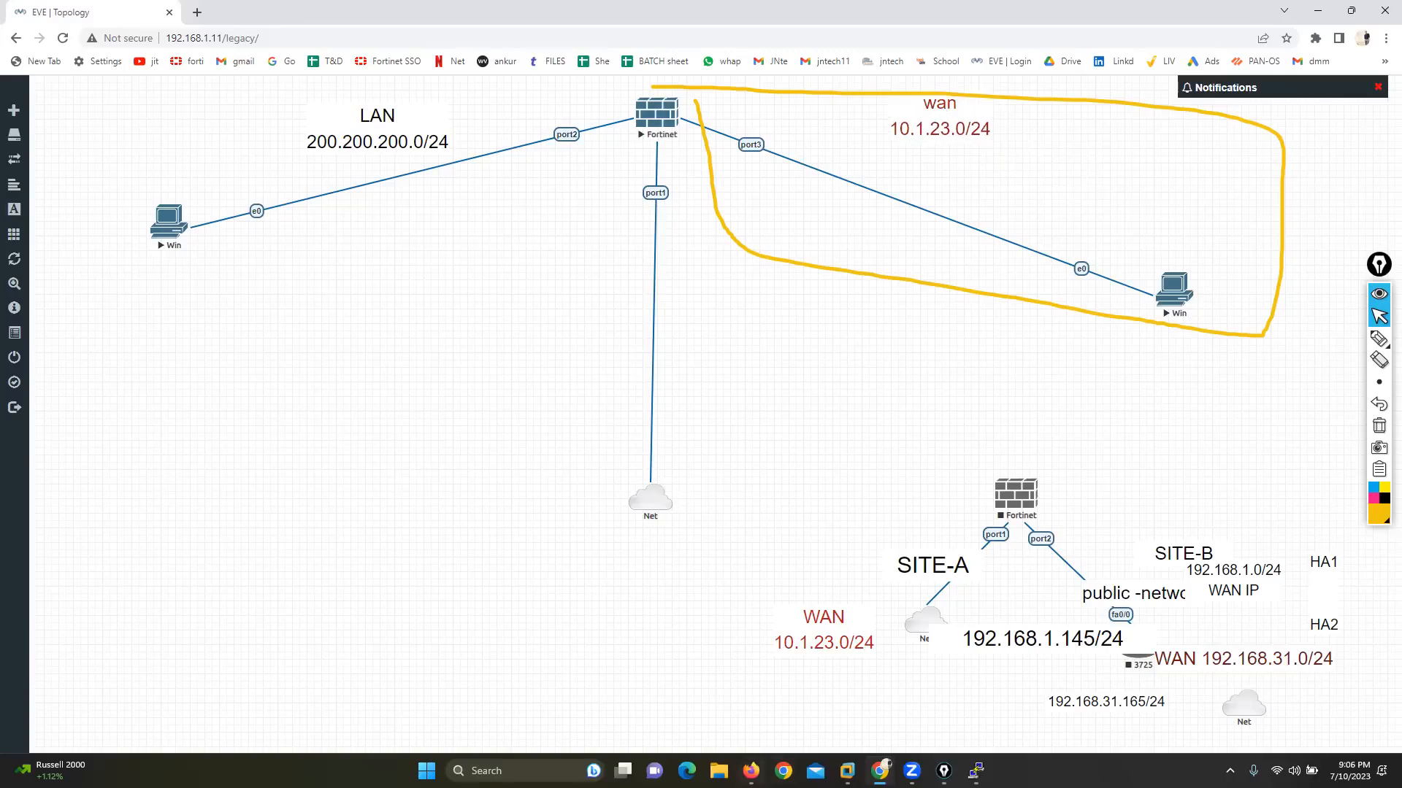
Step: Switch to the FortiGate console, edit the port2 network interface and set its alias to LAN
click(750, 771)
click(69, 446)
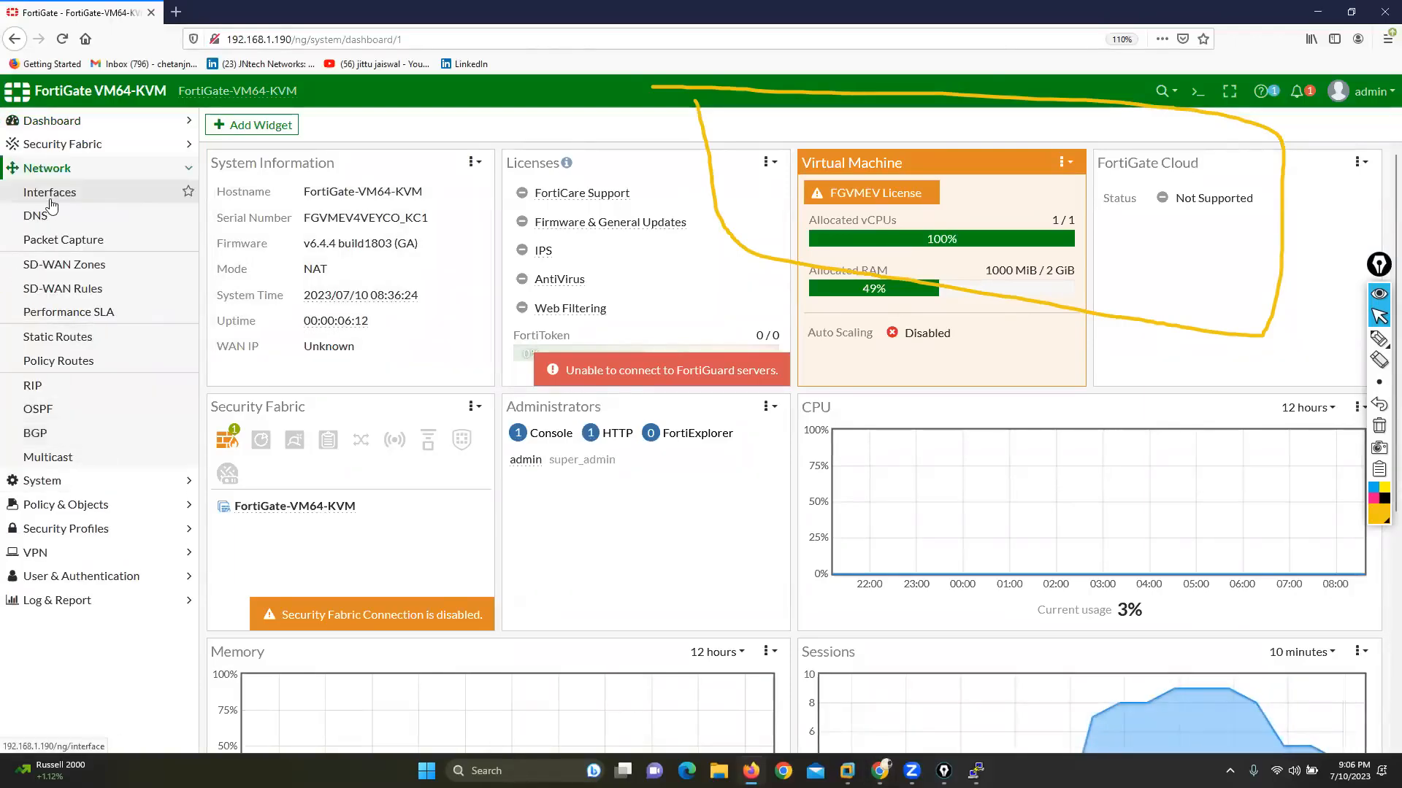
click(50, 201)
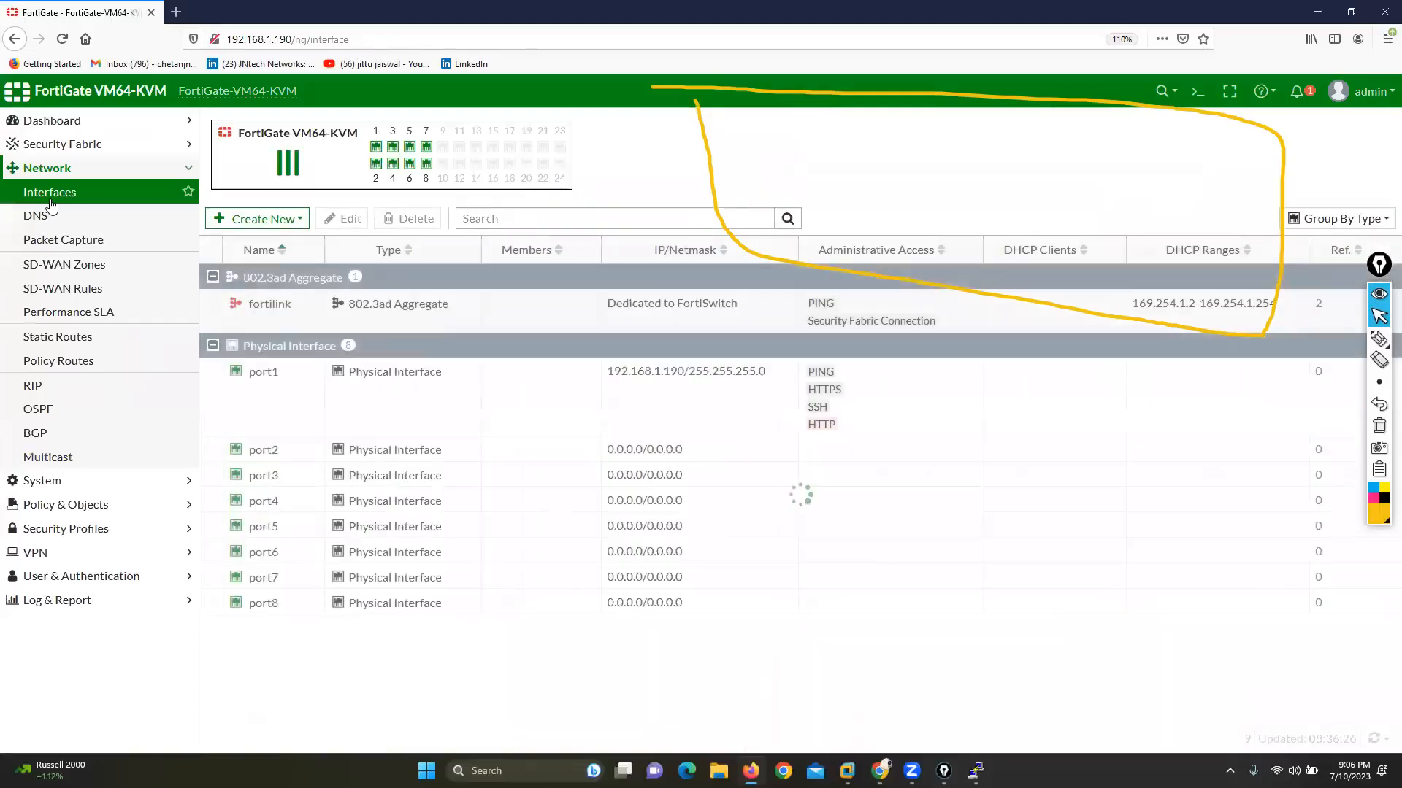
double_click(246, 451)
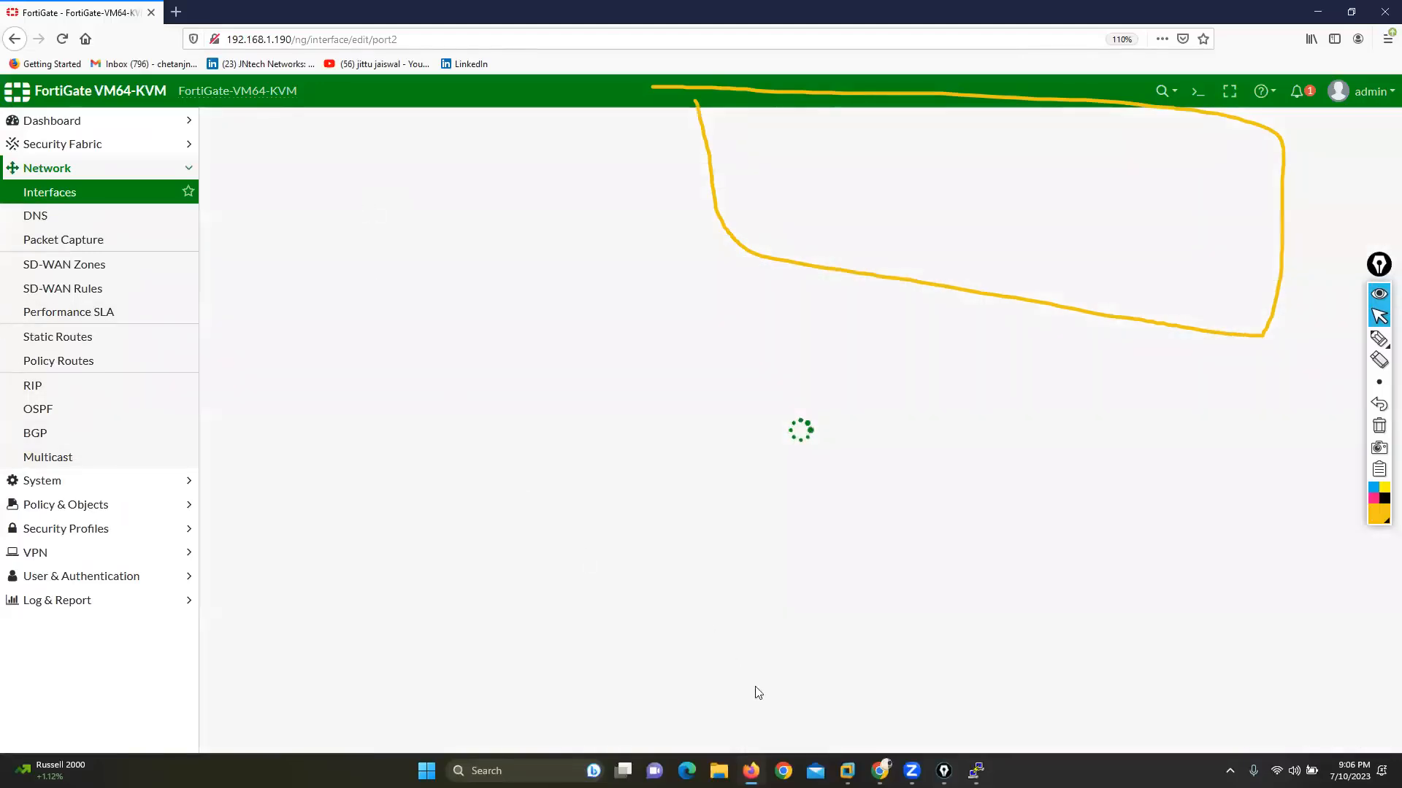
click(881, 767)
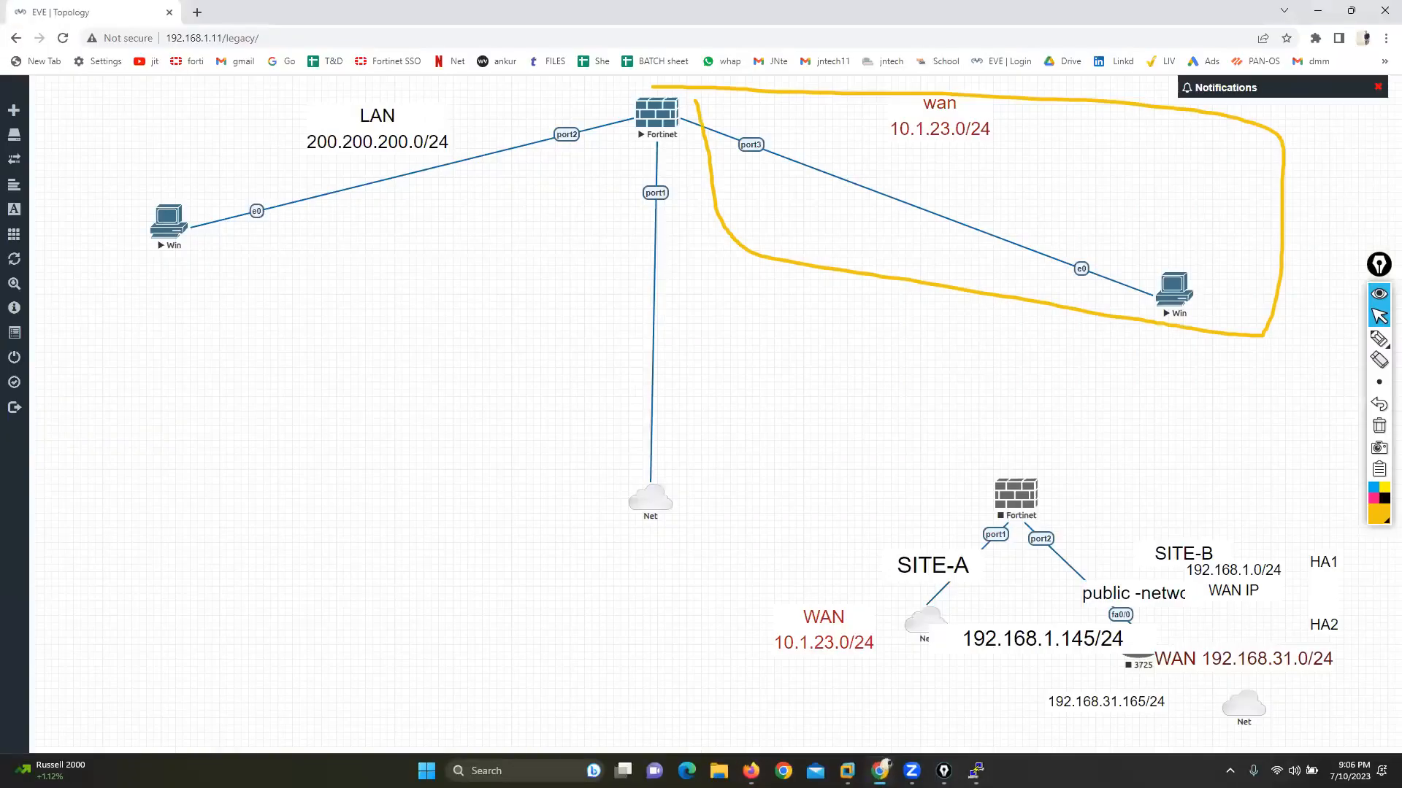
click(751, 771)
click(327, 180)
text(LAN)
Step: Set port2's IP/netmask to 200.200.200.1/24, allow PING administrative access and save the interface
key(Tab)
key(Tab)
key(Tab)
key(Tab)
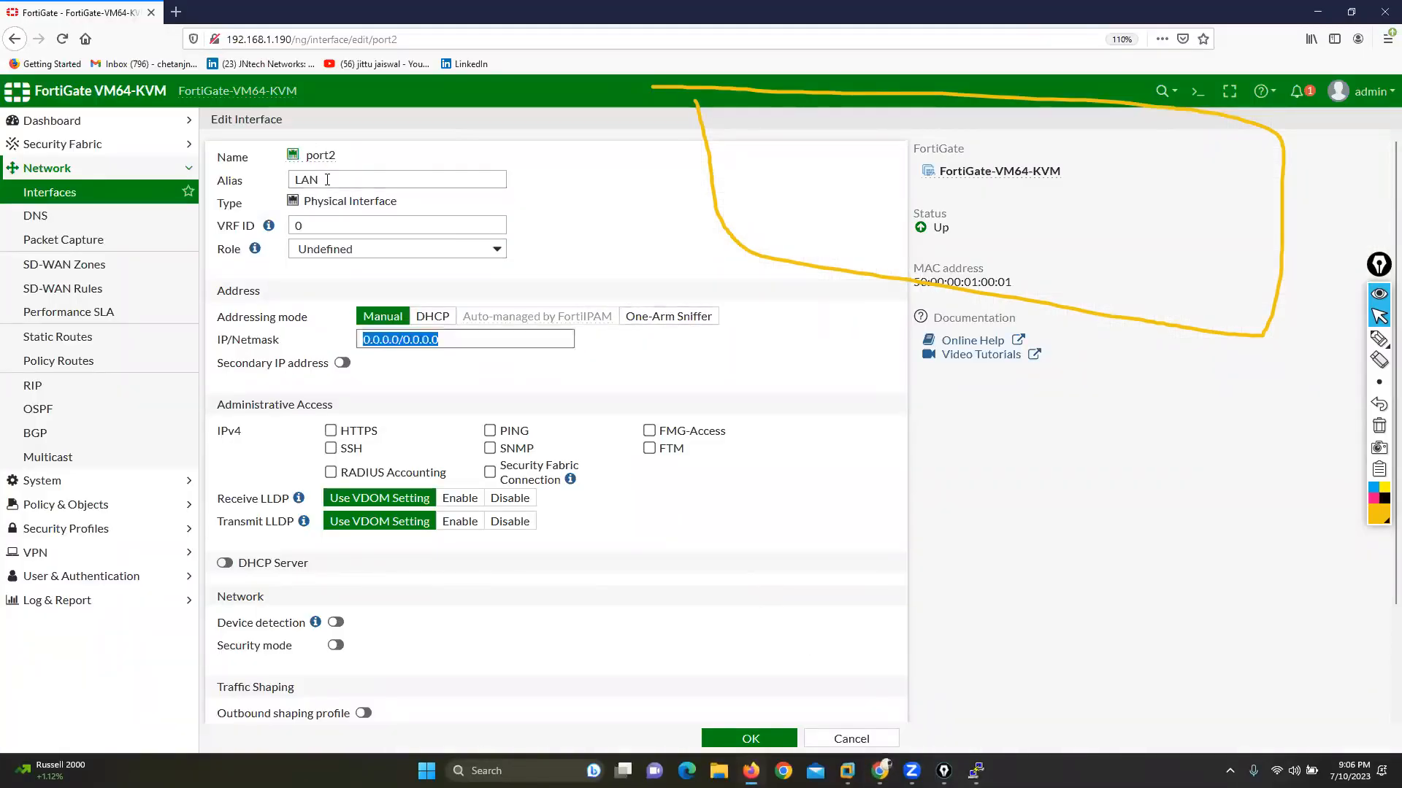
text(200.200.200.1)
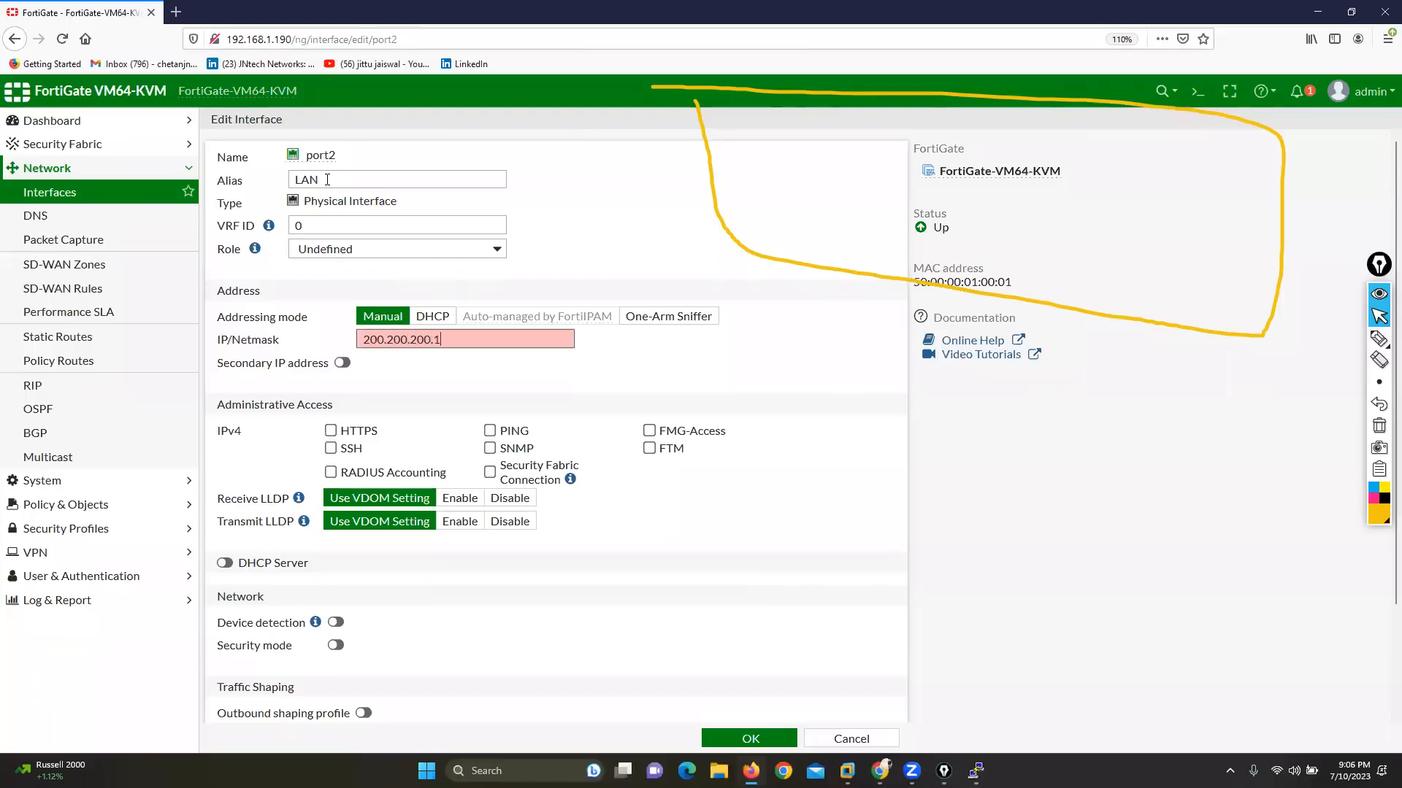
text(/24)
click(489, 429)
click(746, 738)
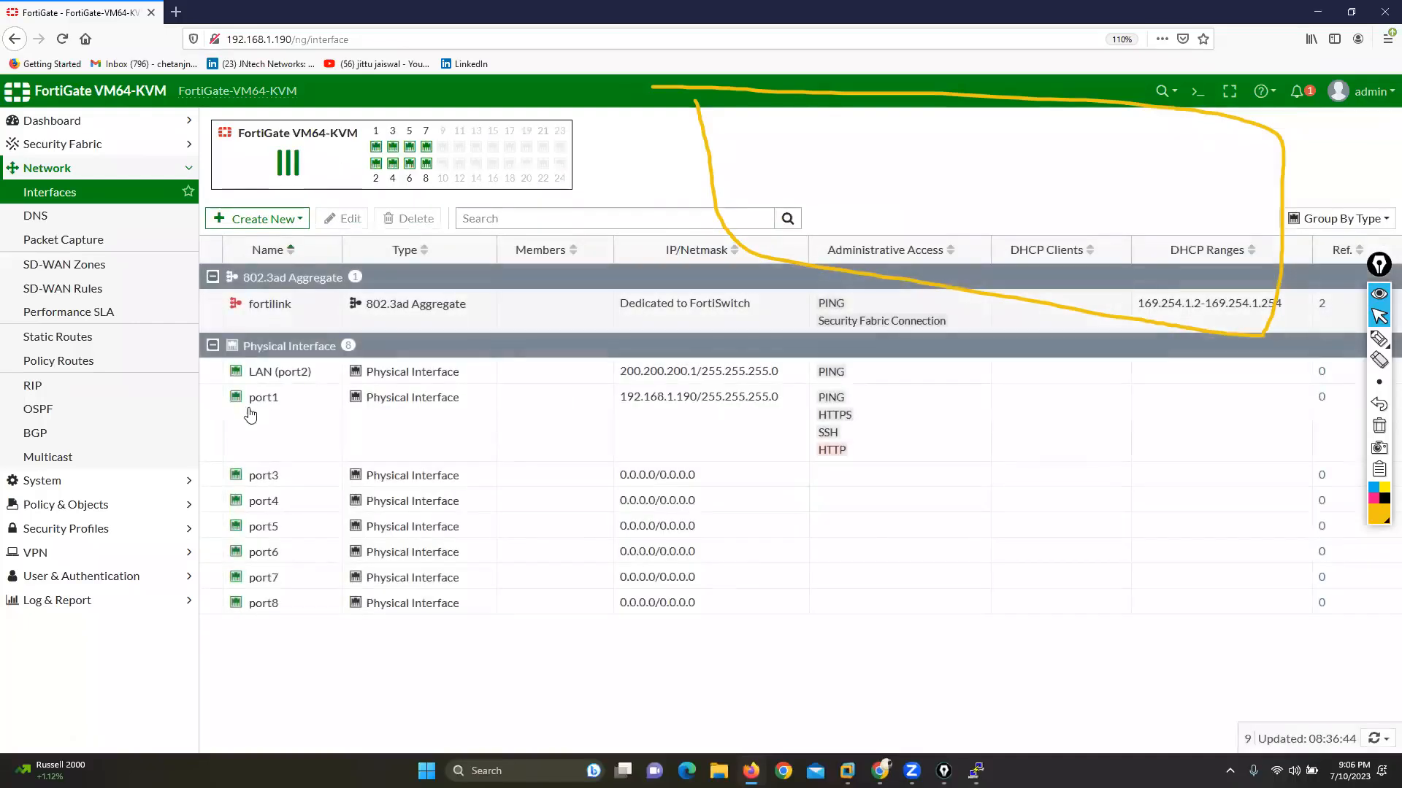
Step: Configure port3 with alias WAN, IP/netmask 10.1.23.1/24 and PING administrative access, and save it
click(263, 476)
click(341, 219)
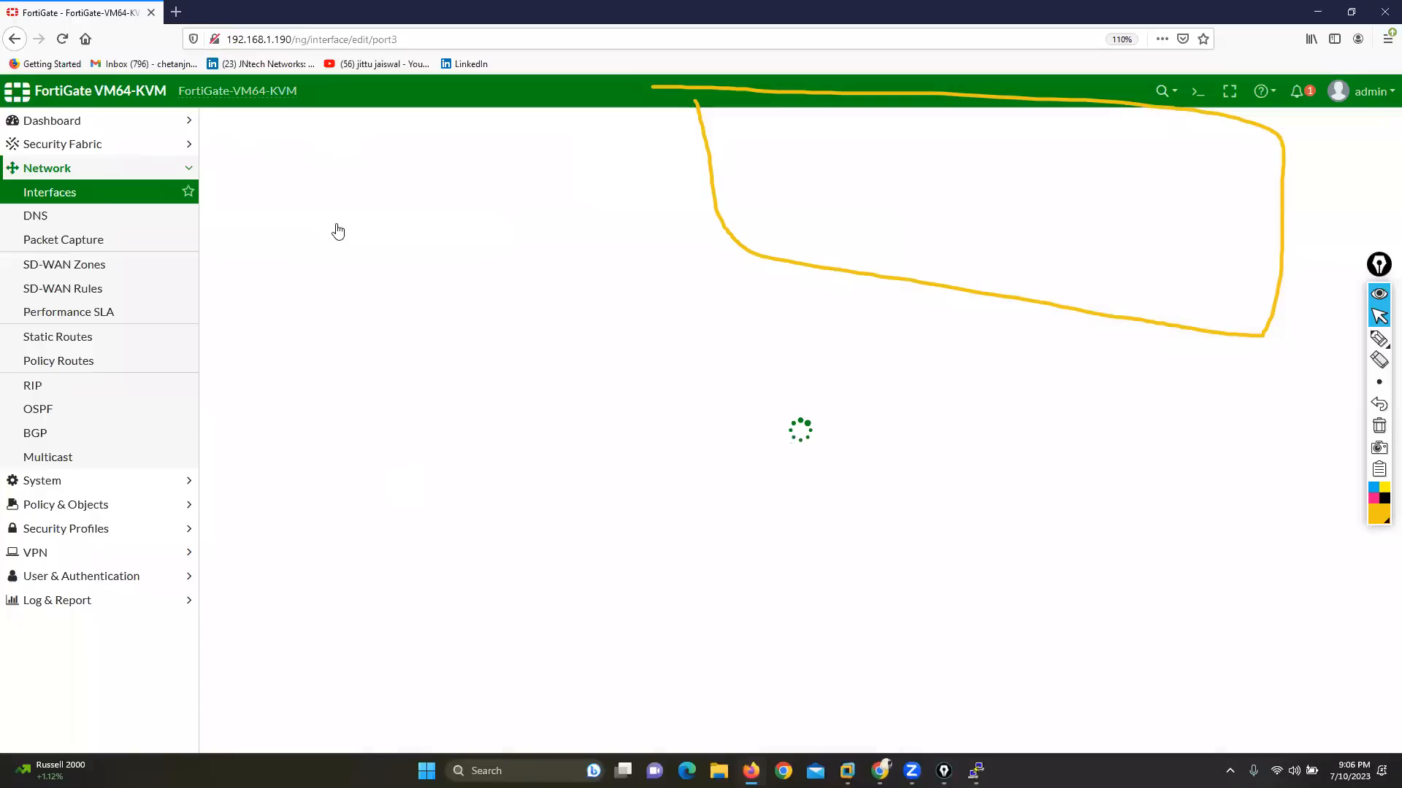
click(341, 180)
text(WAN)
key(Tab)
key(Tab)
key(Tab)
key(Tab)
text(10)
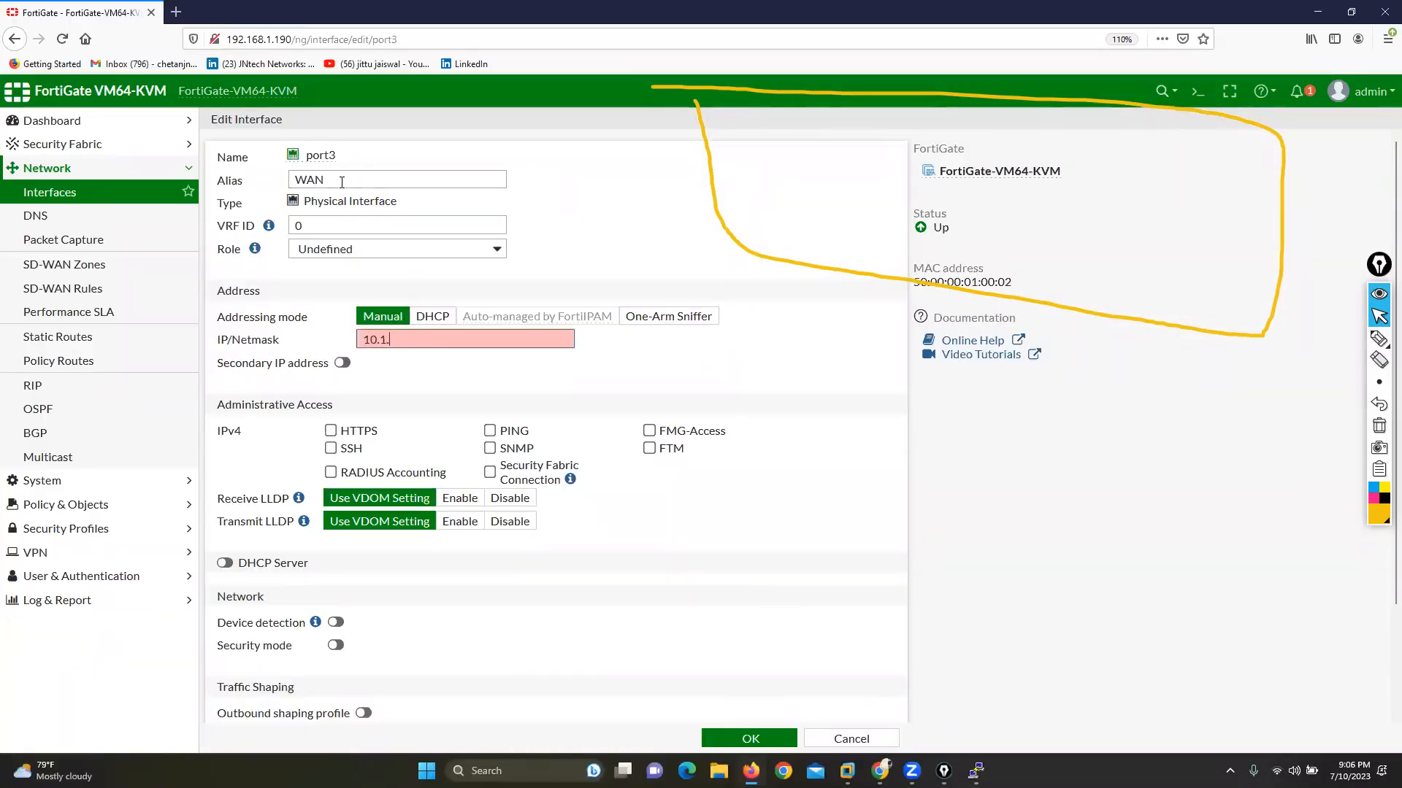
text(.1.23.1/24)
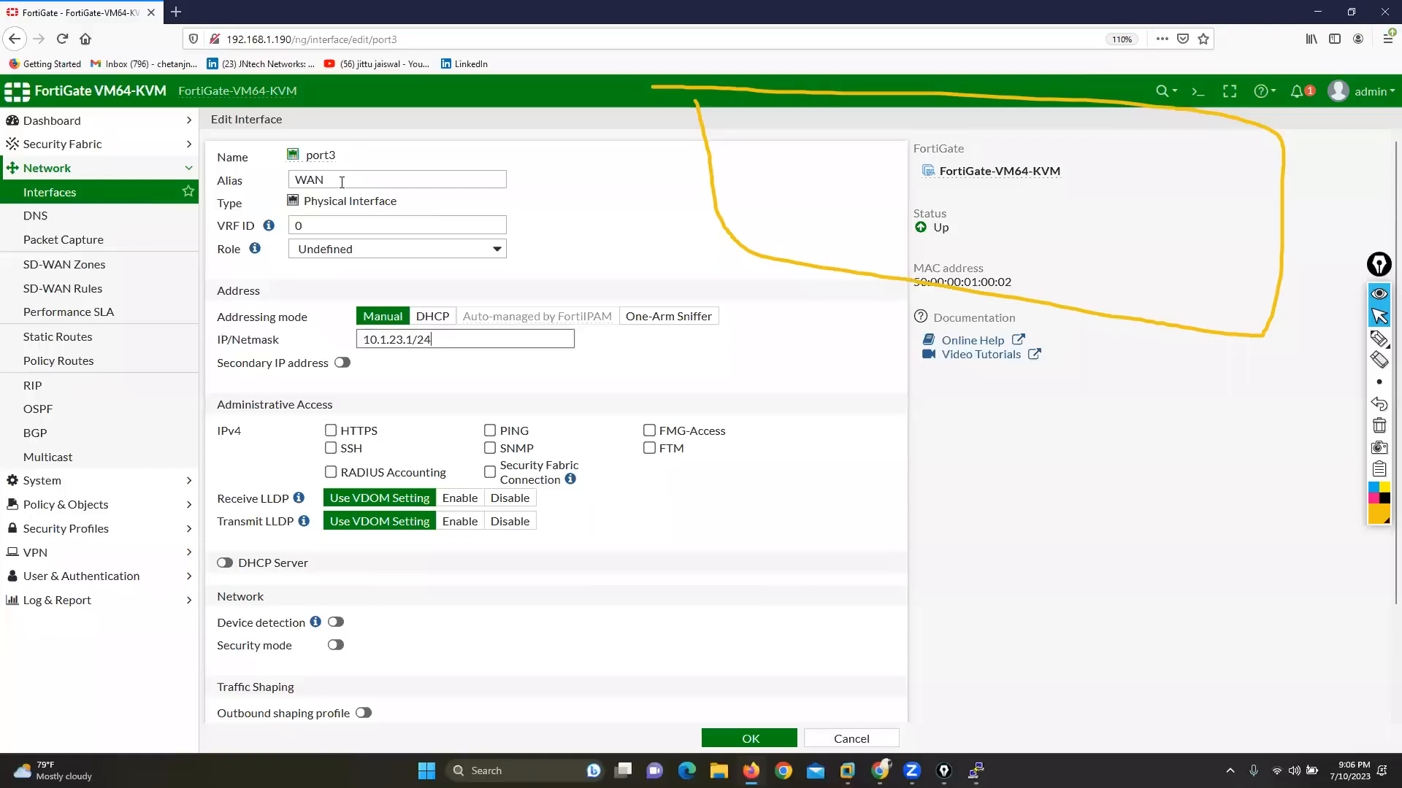
click(489, 430)
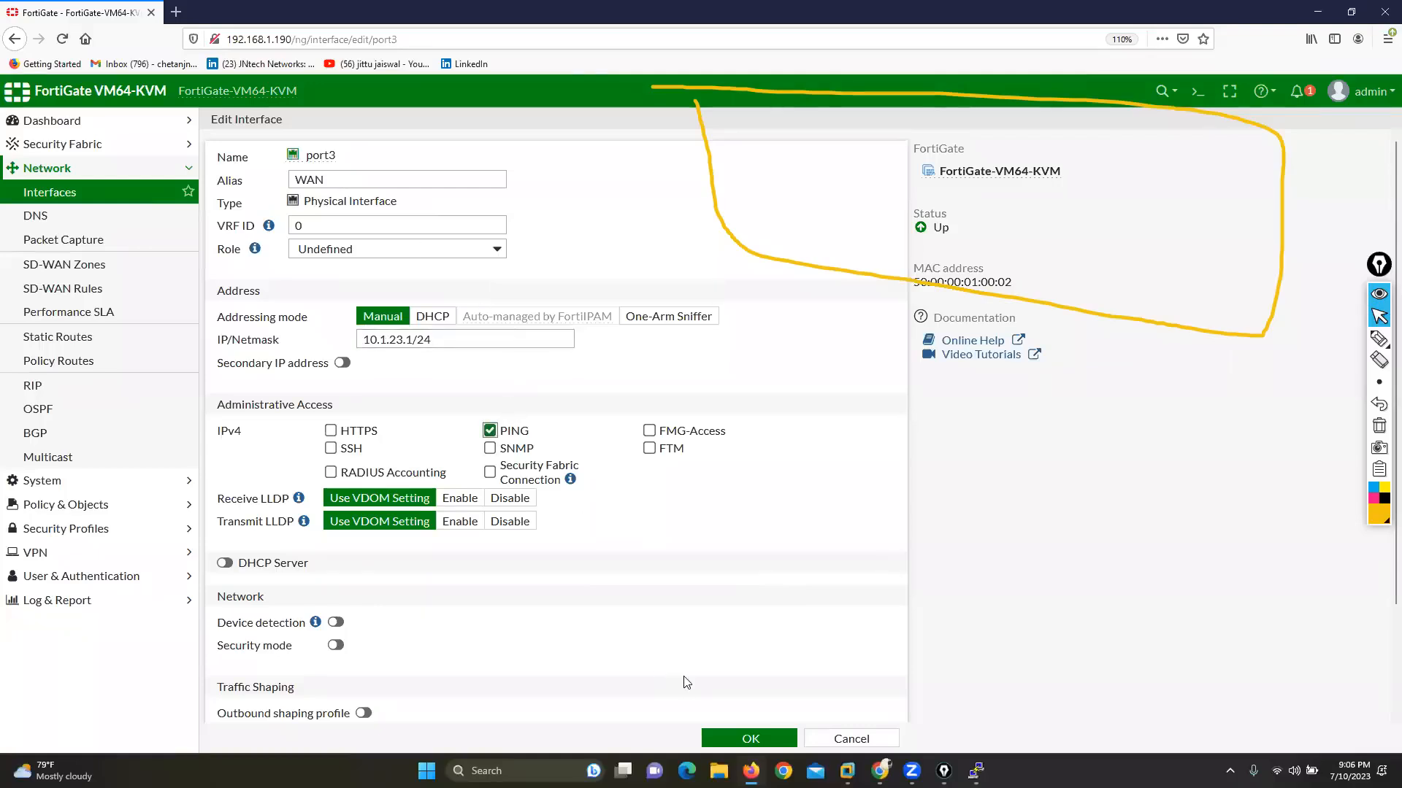
click(750, 739)
Step: Create a default static route to 0.0.0.0/0.0.0.0 via gateway 10.1.23.10 on WAN (port3) and check the topology
click(29, 337)
click(248, 125)
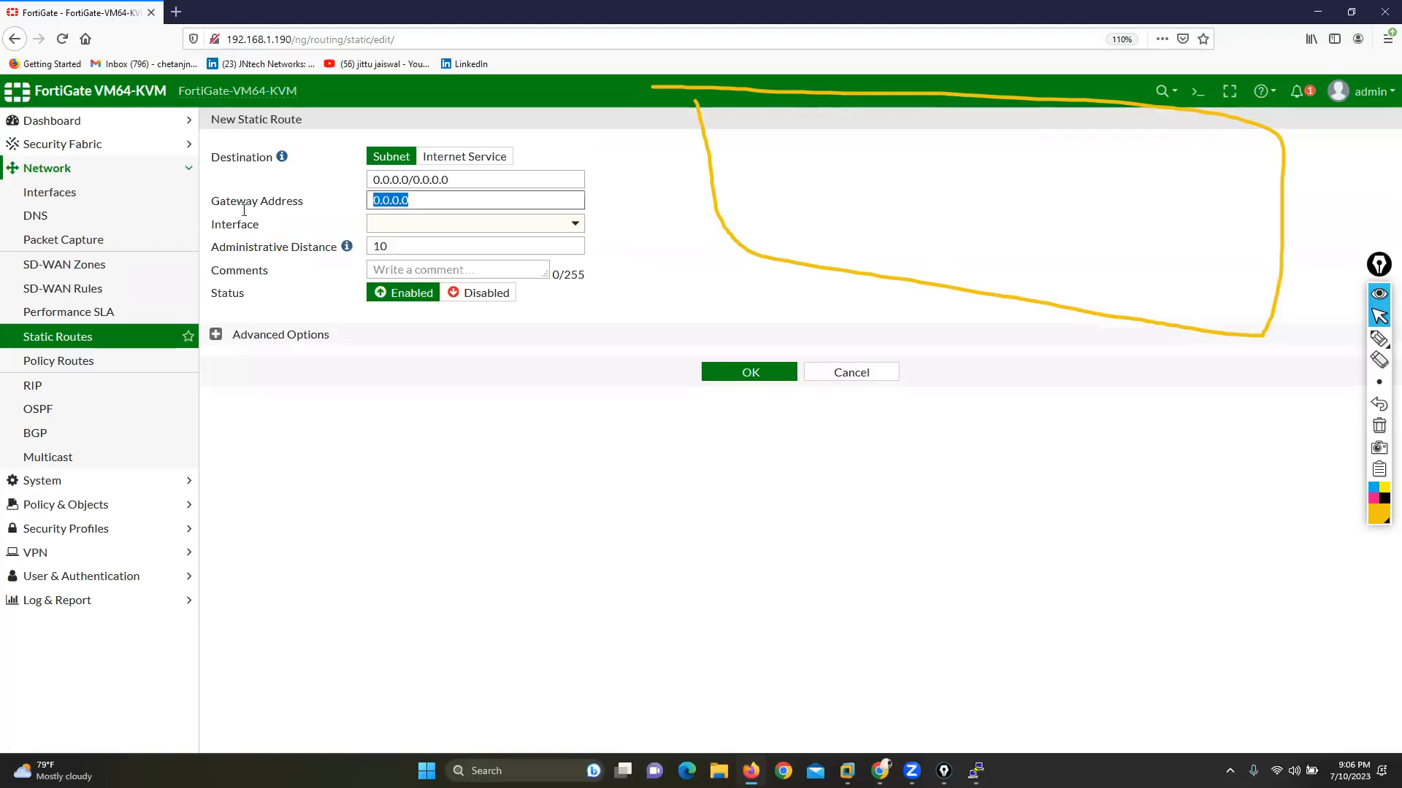
text(10)
key(Tab)
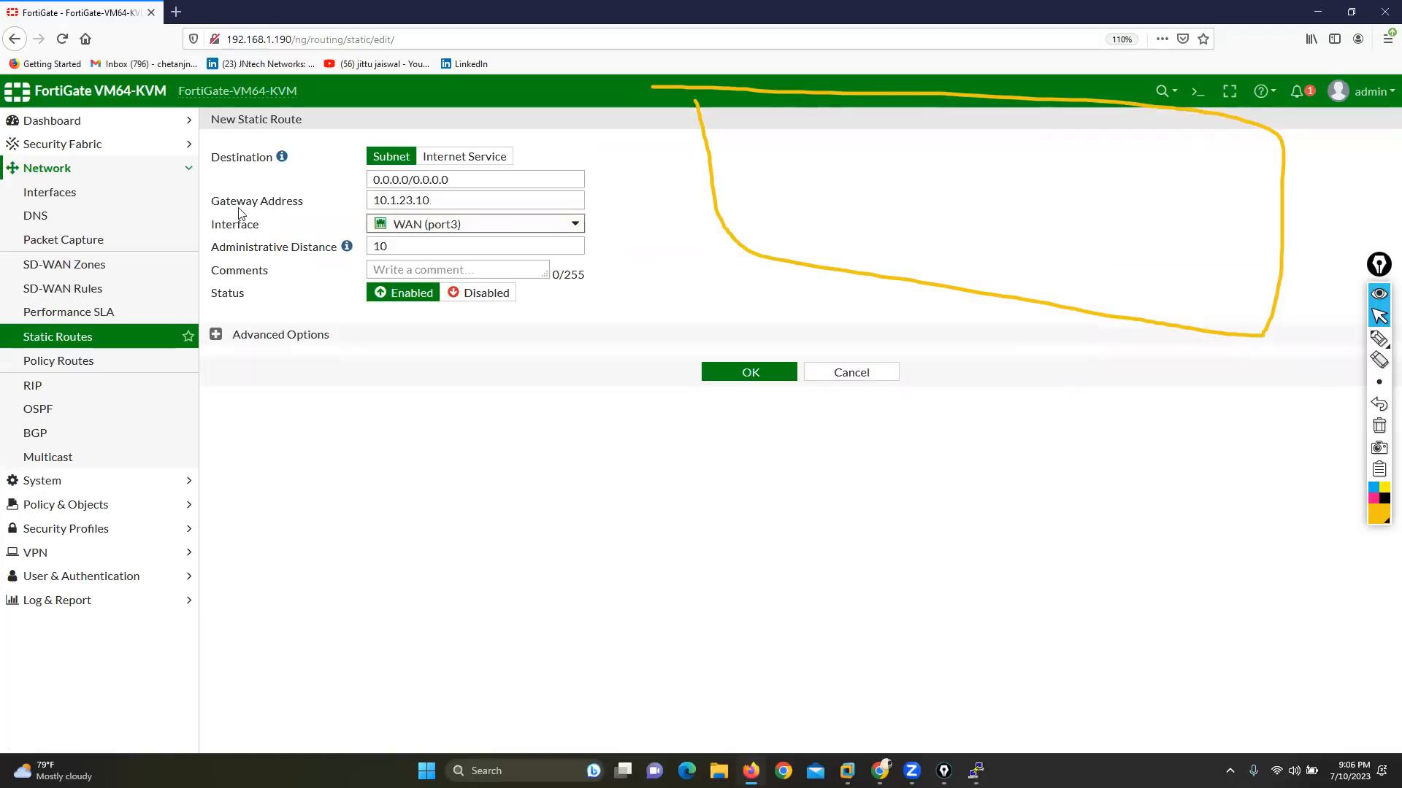
click(733, 374)
key(alt+Tab)
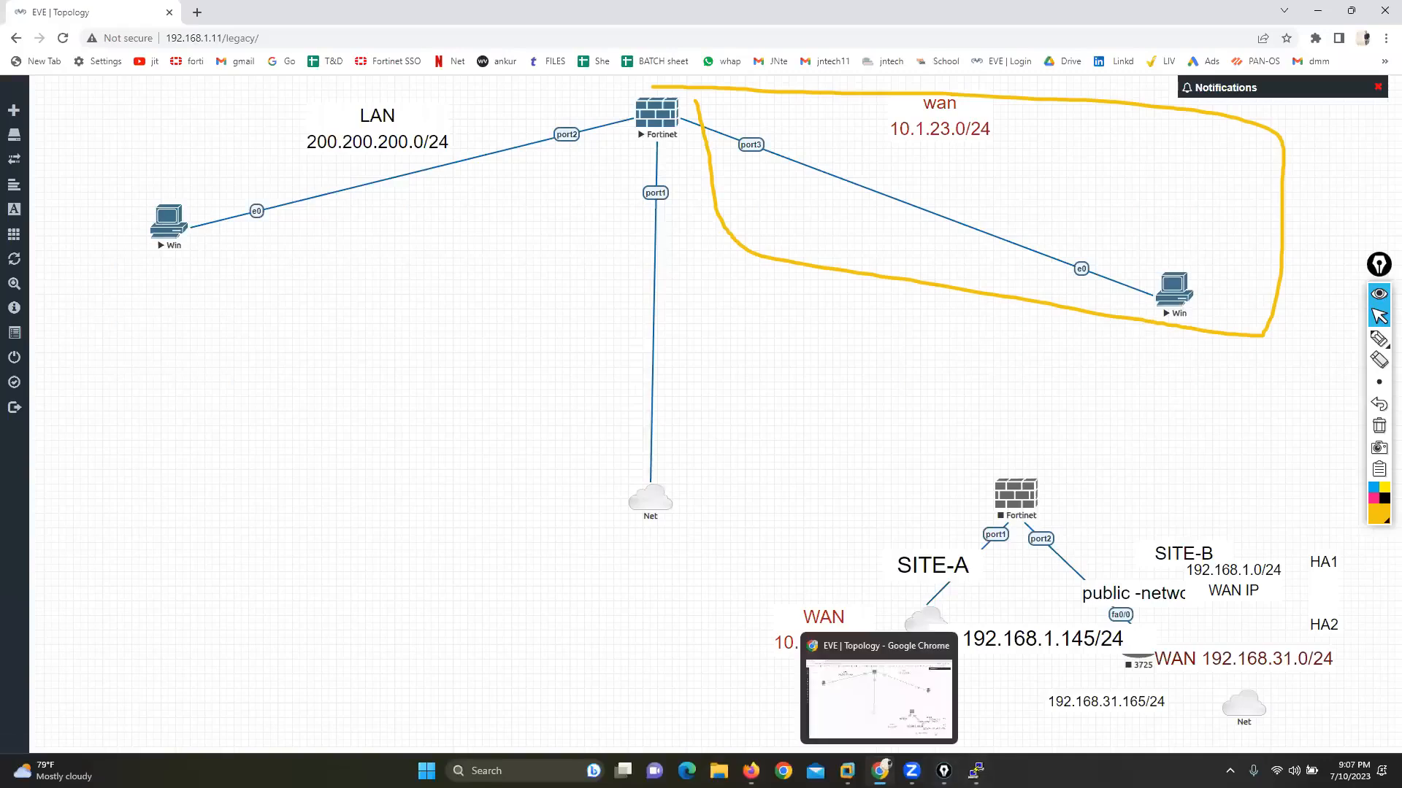
key(alt+Tab)
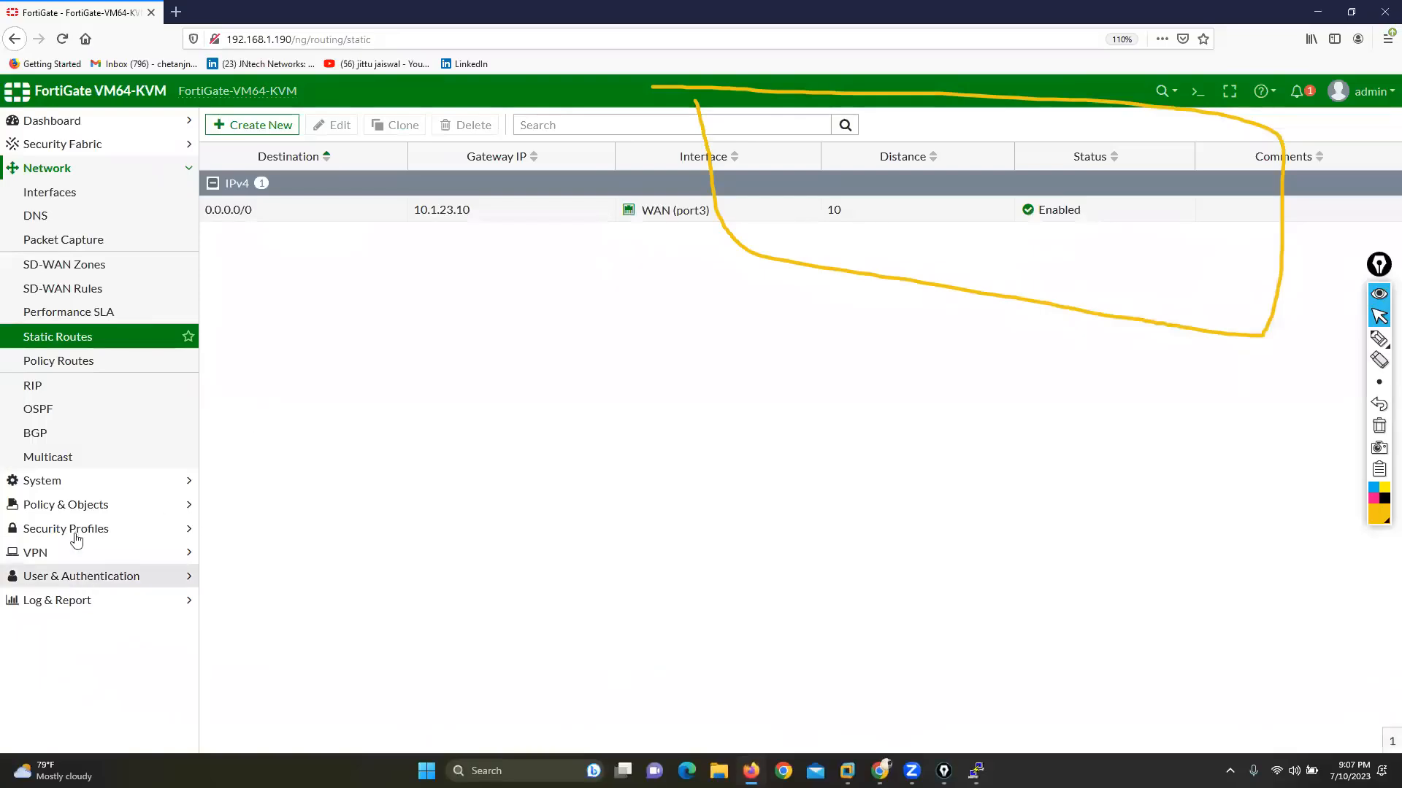
Step: Edit the full-access SSL-VPN portal, disable Tunnel Mode while keeping Web Mode enabled, and save it
click(48, 556)
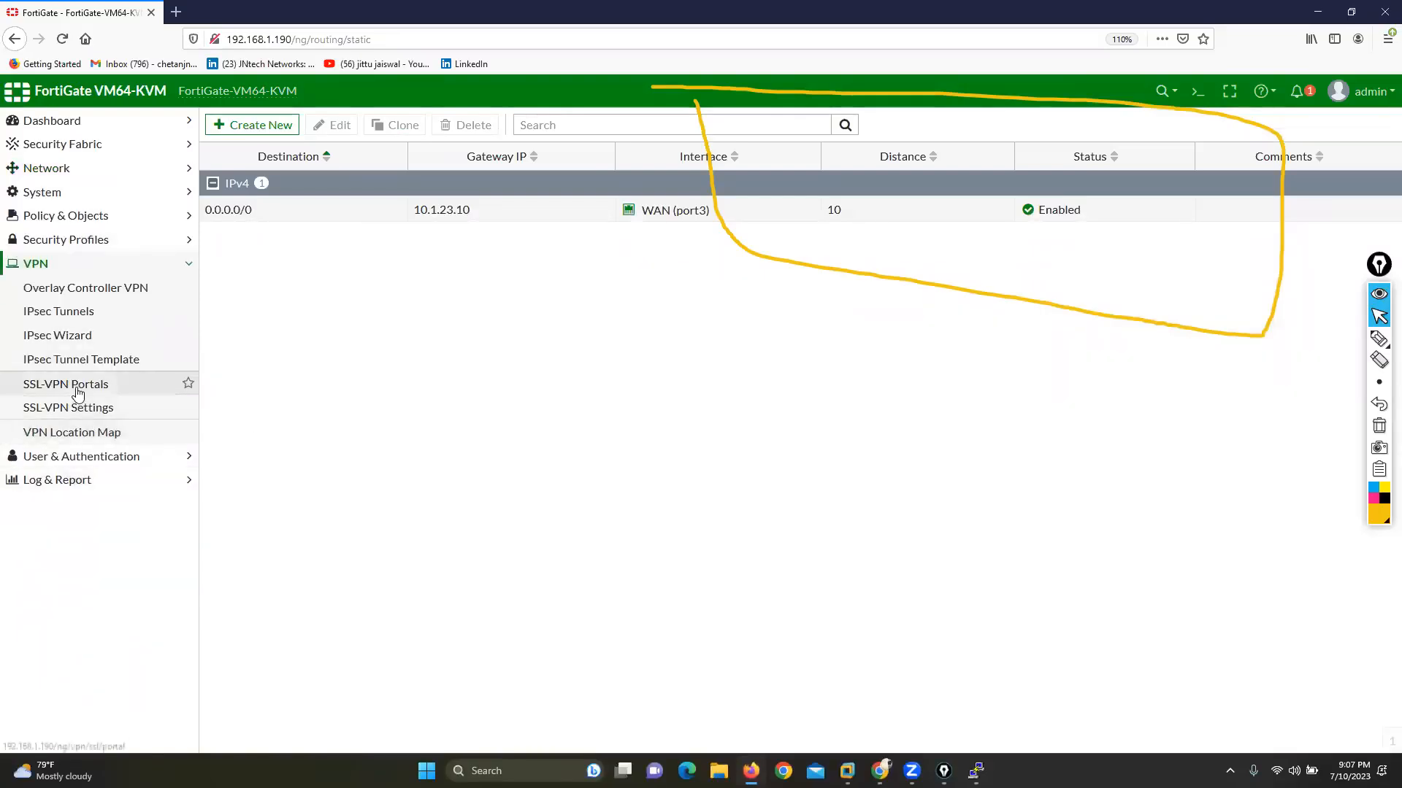
click(73, 387)
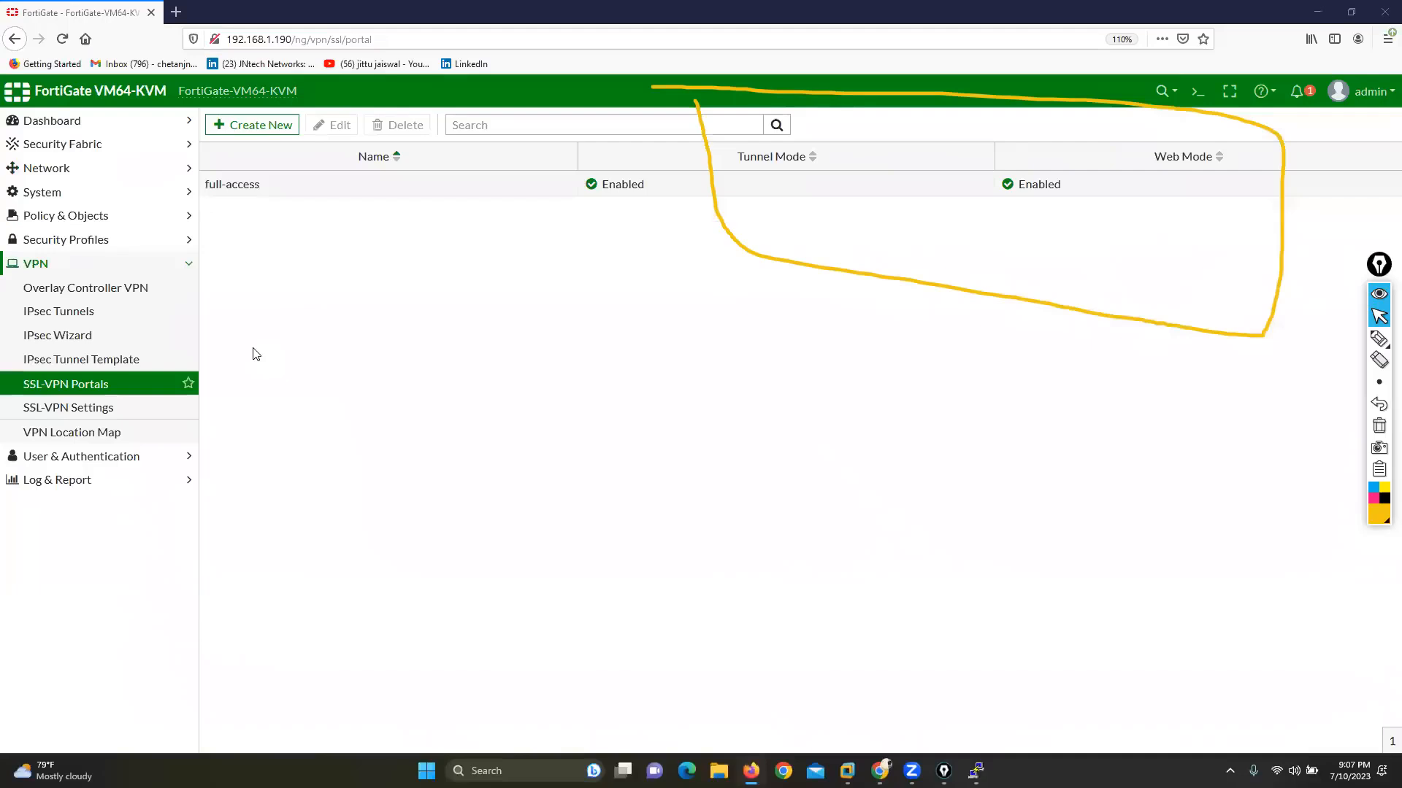
drag(1379, 273, 1362, 372)
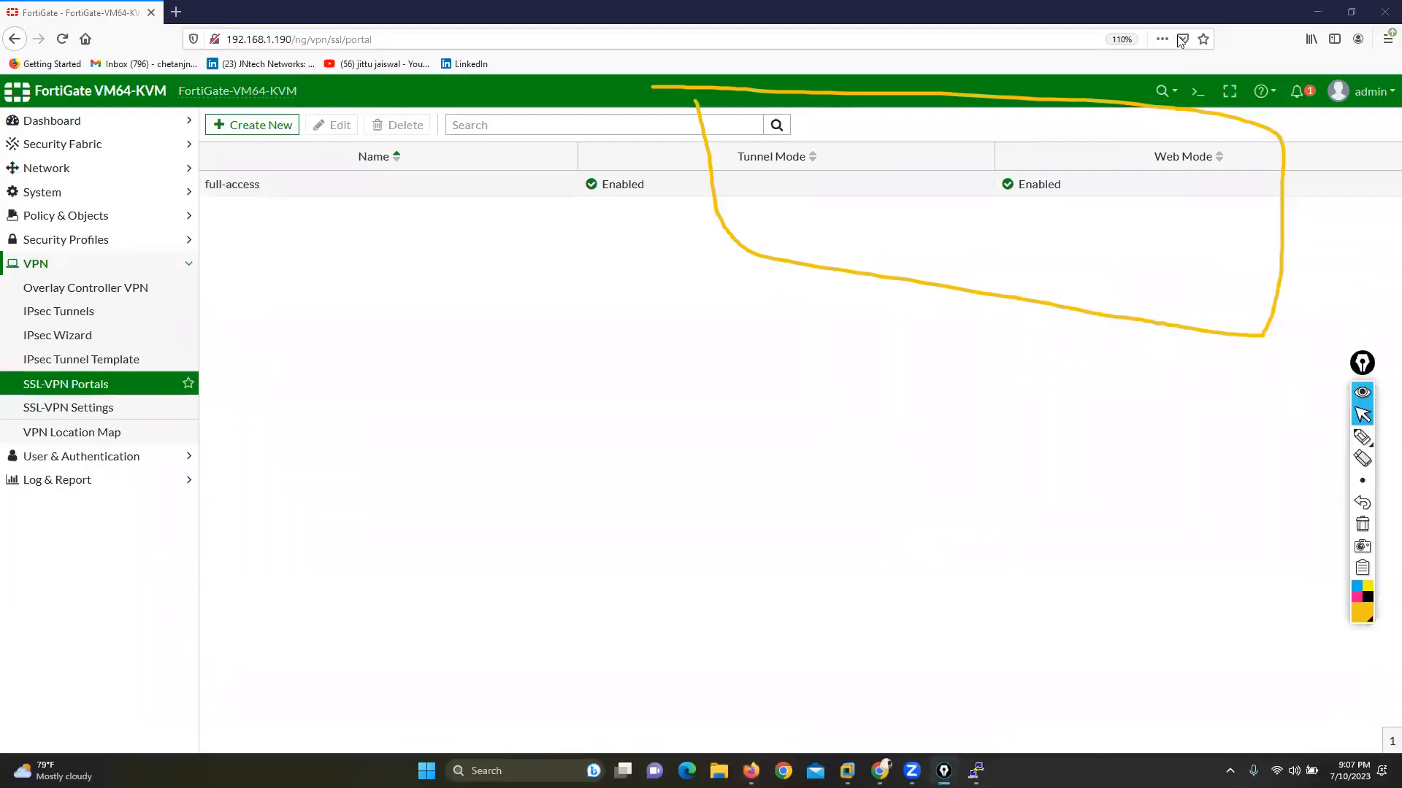
click(1367, 367)
double_click(340, 191)
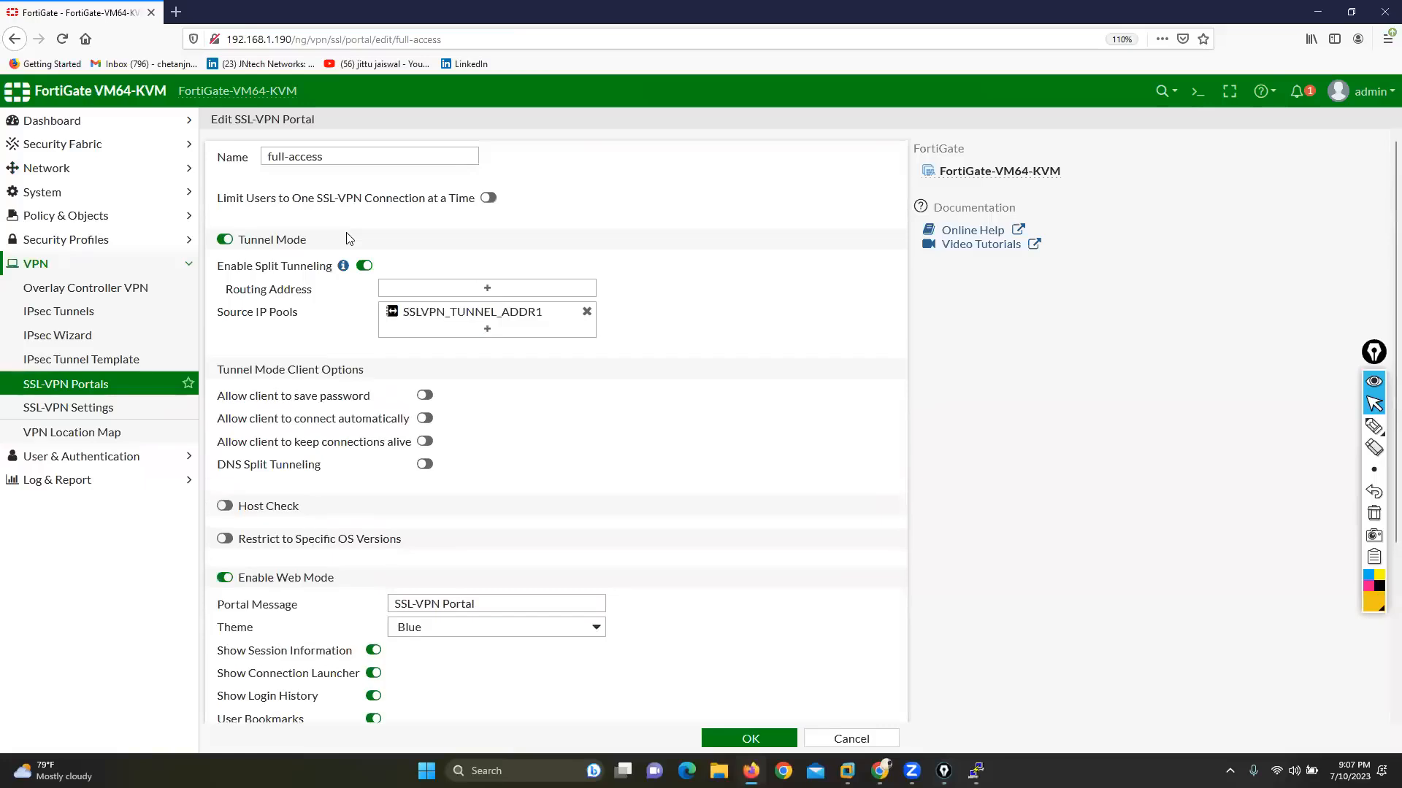
click(225, 240)
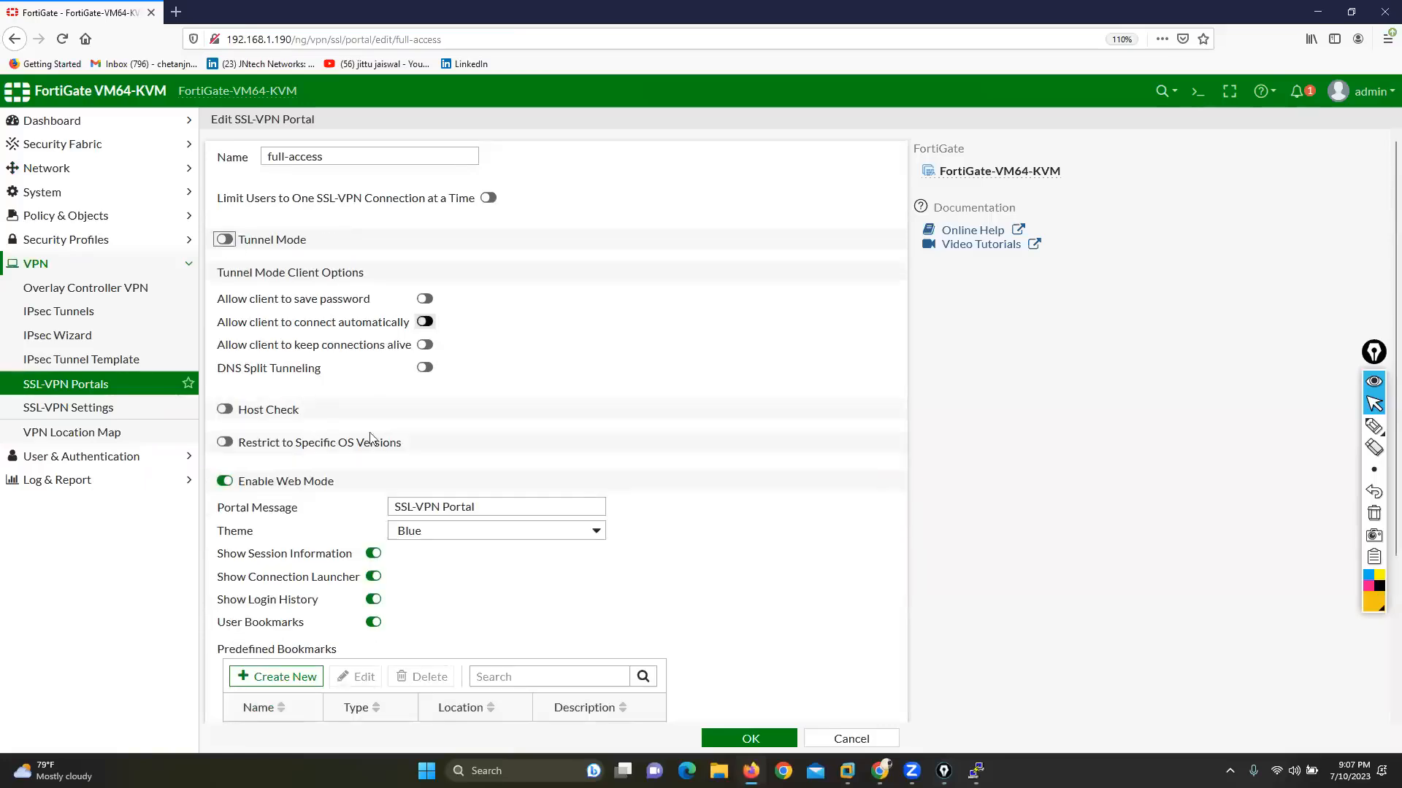
scroll(406, 463, down, 2)
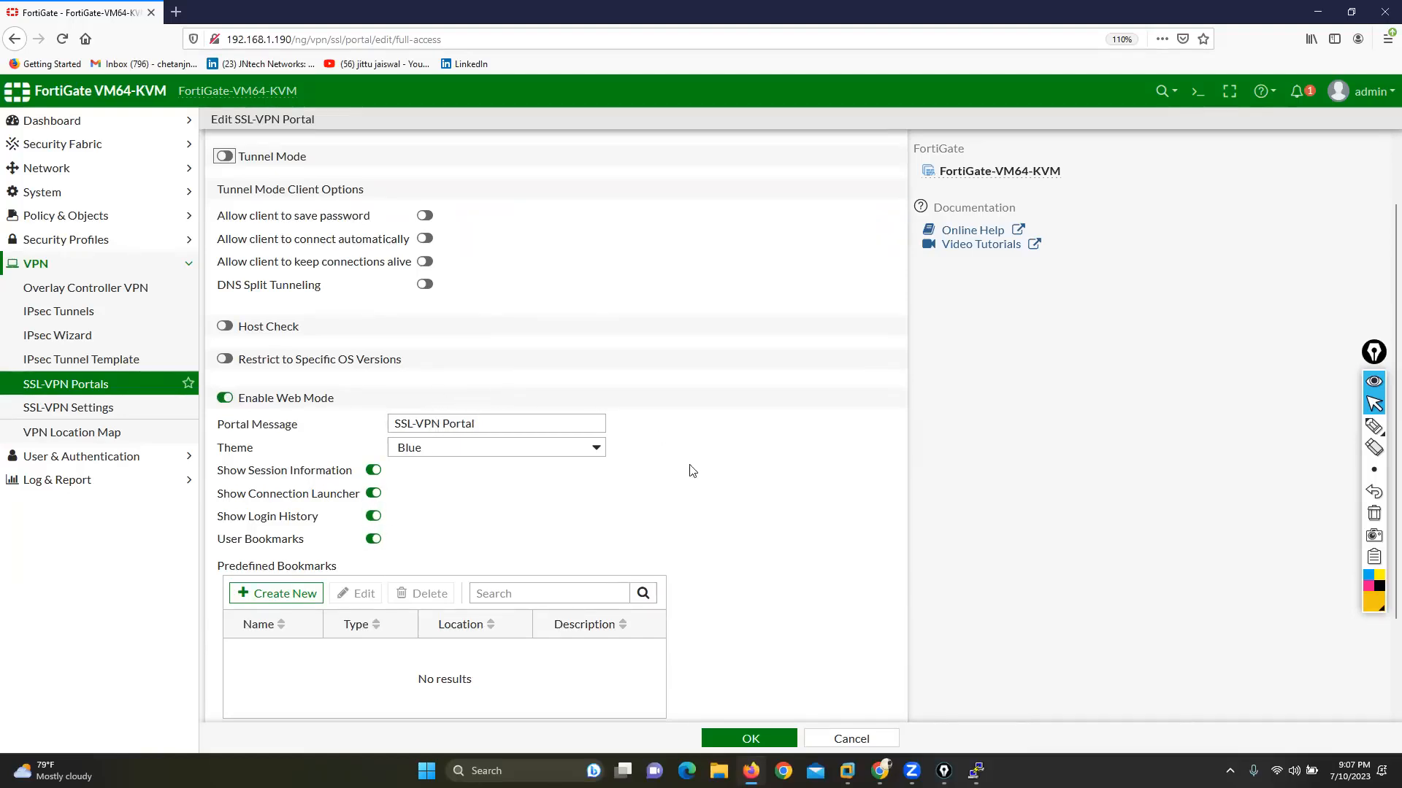
scroll(765, 517, down, 3)
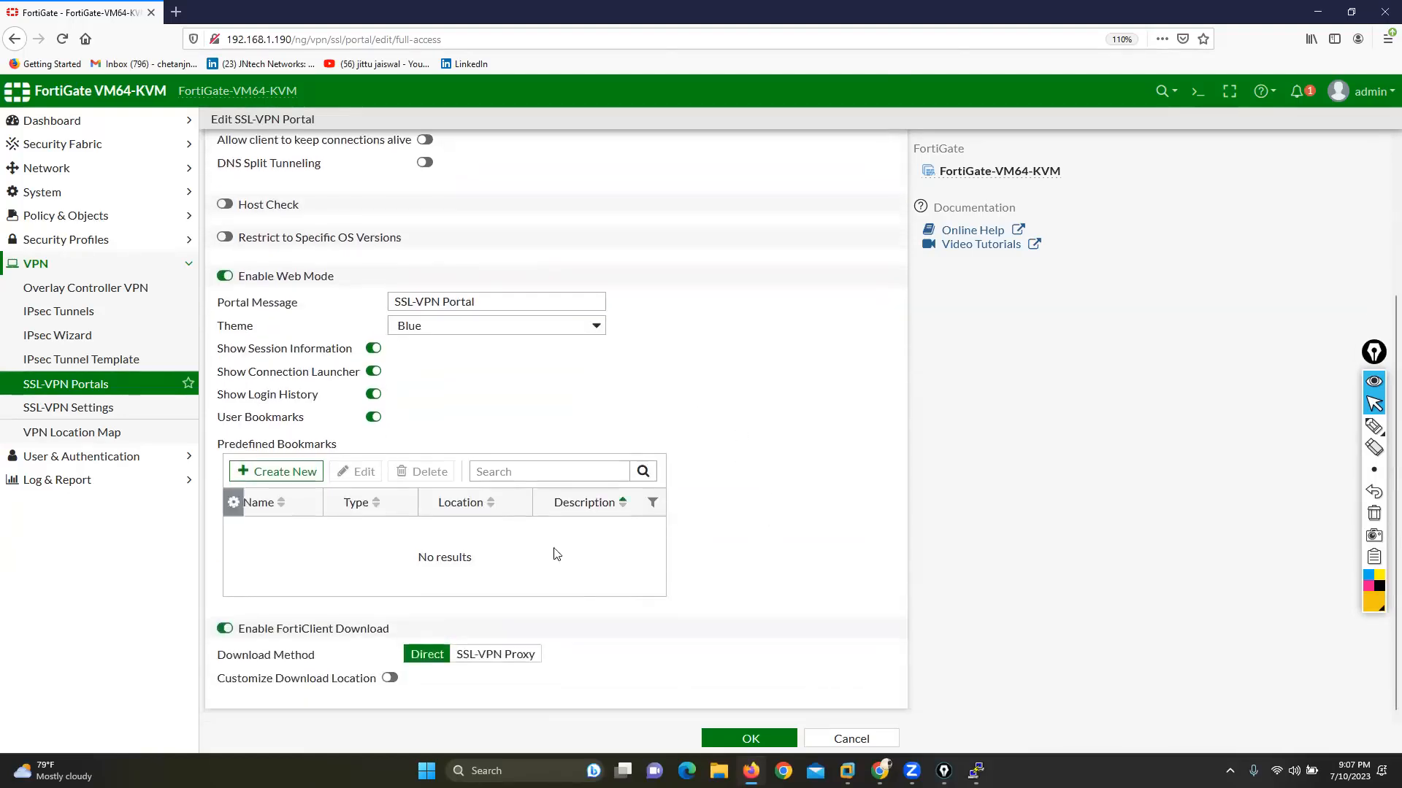
click(733, 741)
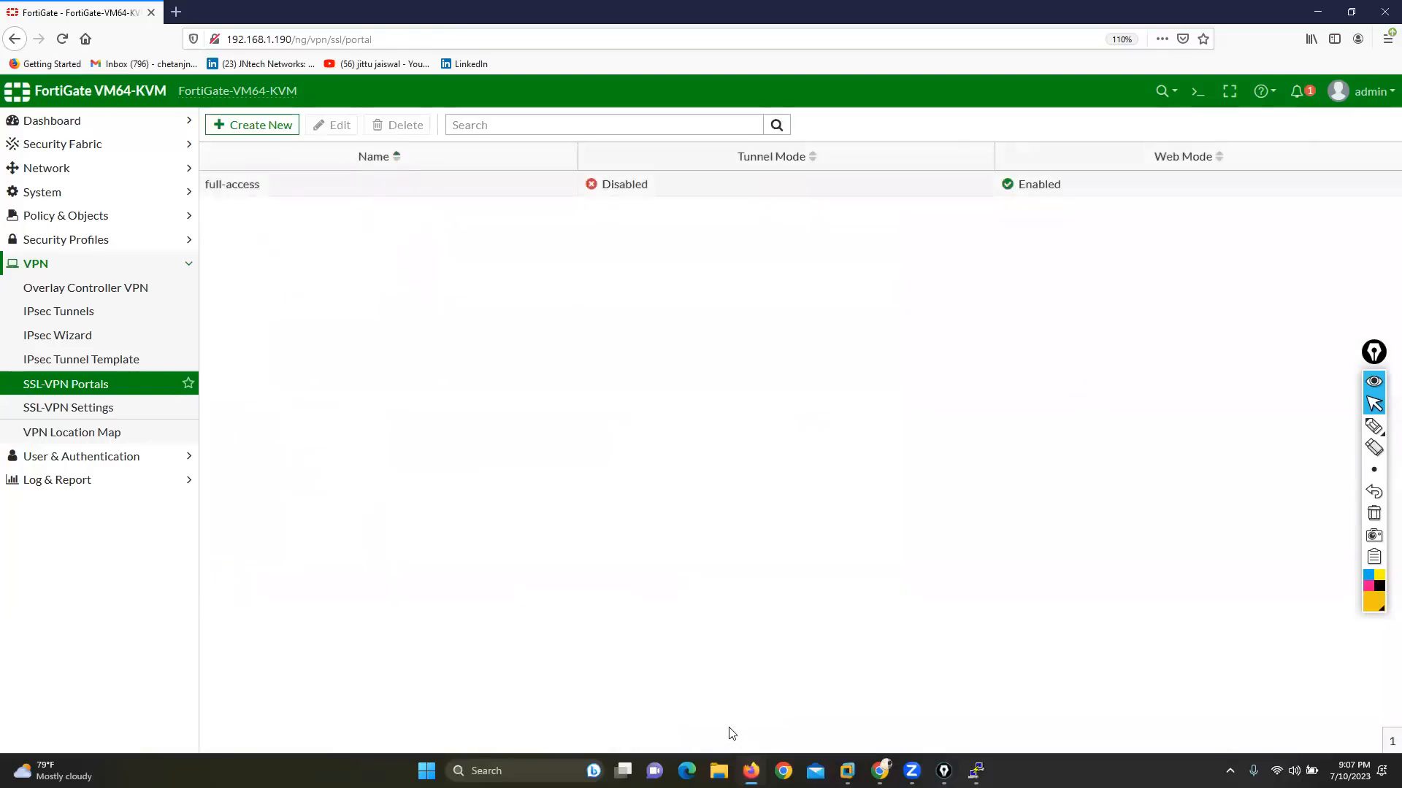
Step: In the SSL-VPN settings, listen on the WAN (port3) interface and set the listening port to 4433
click(135, 403)
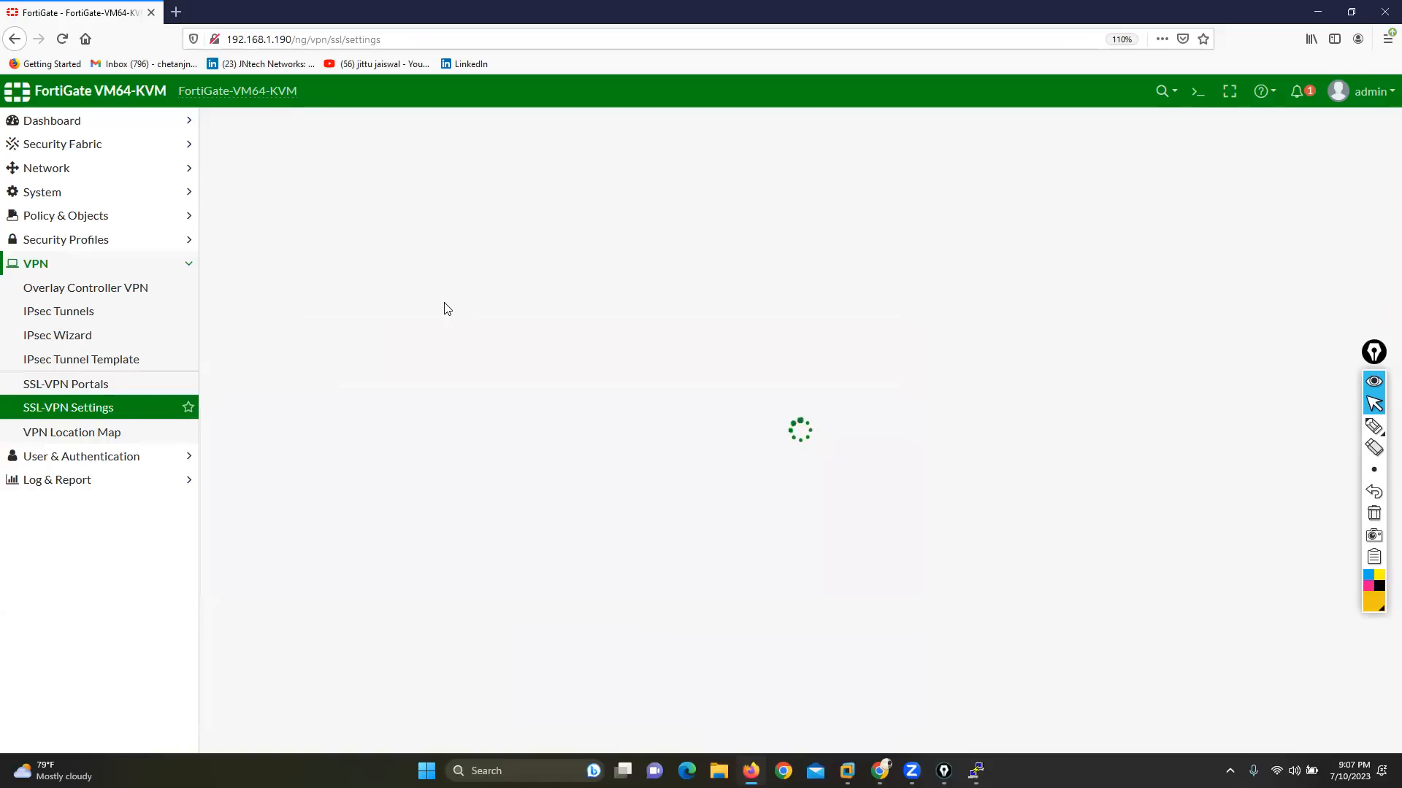
click(478, 316)
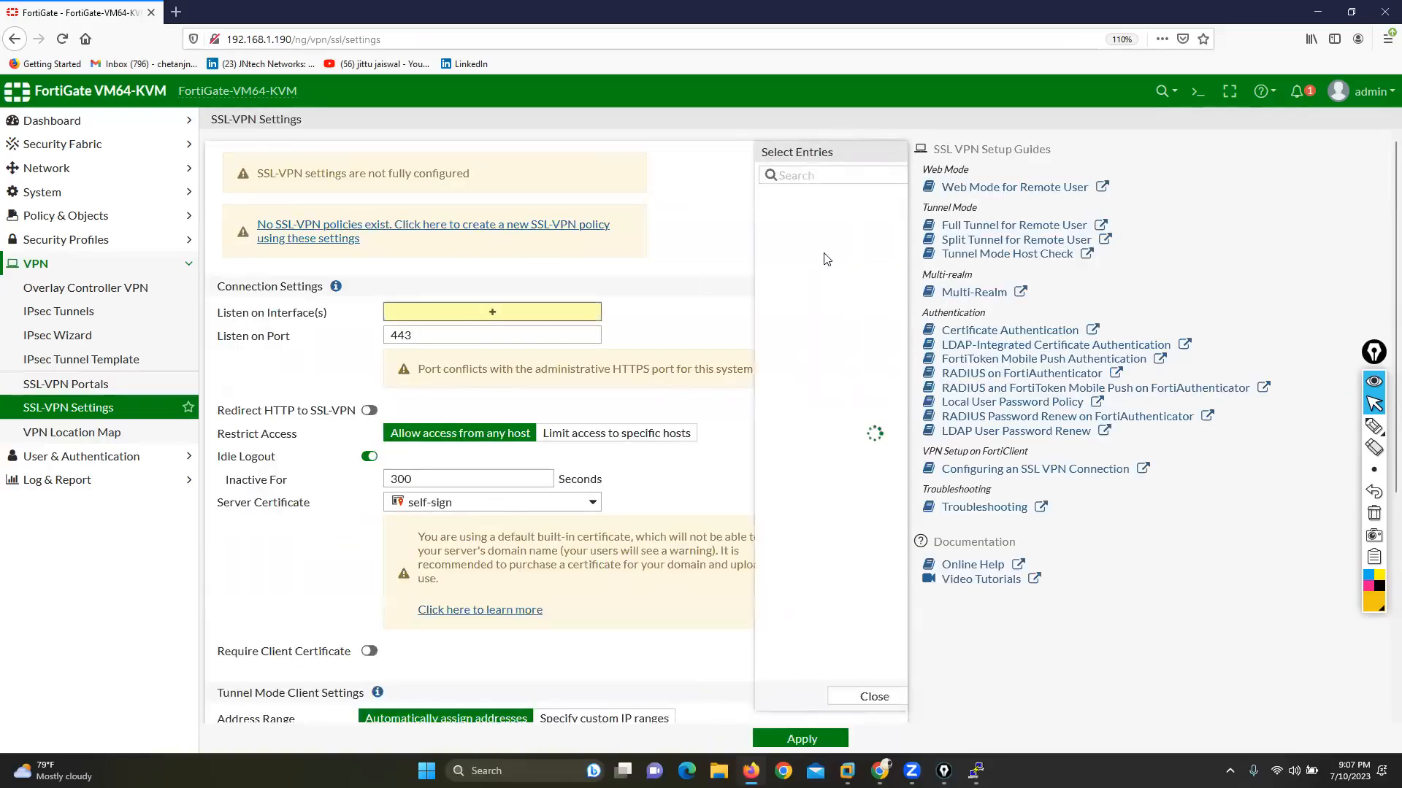
click(725, 238)
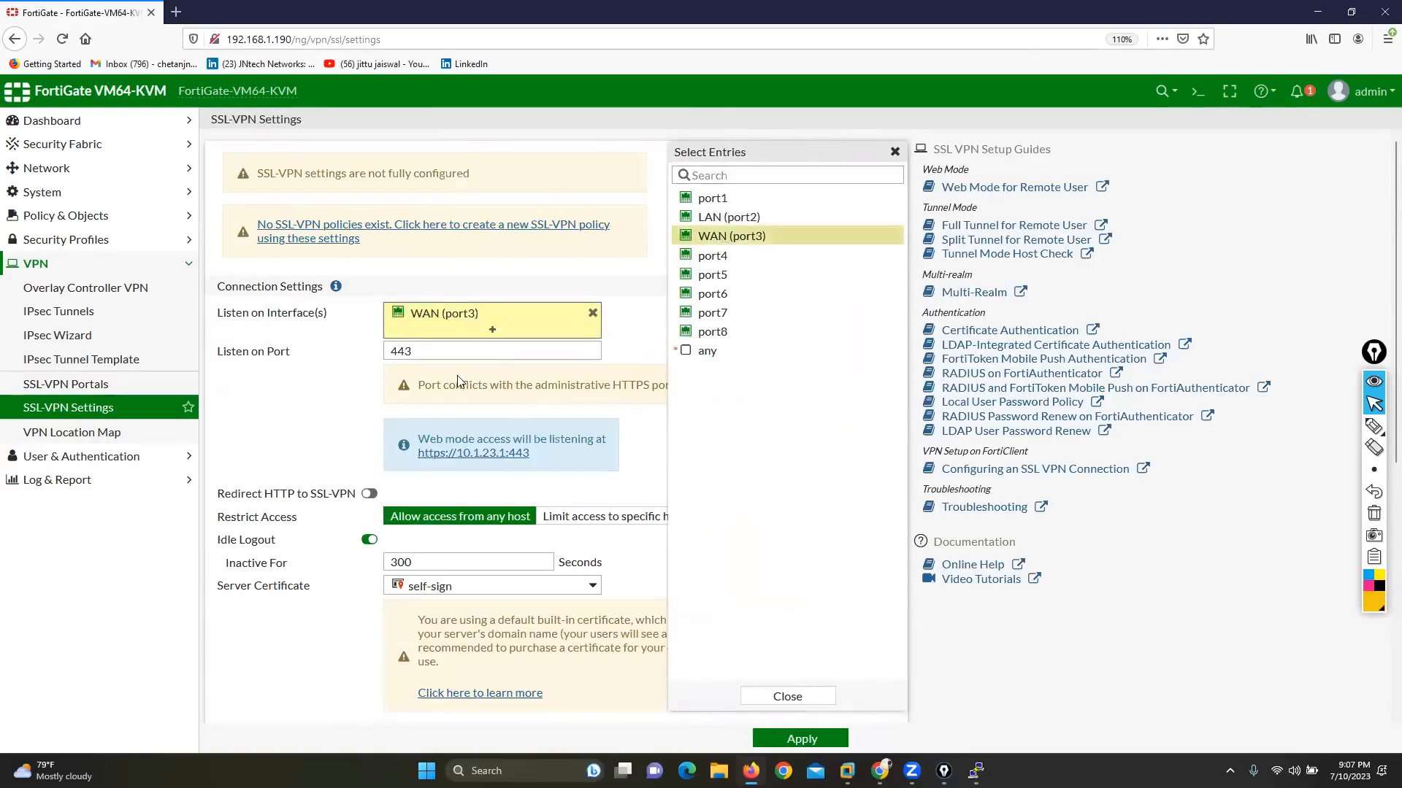
click(436, 358)
text(3)
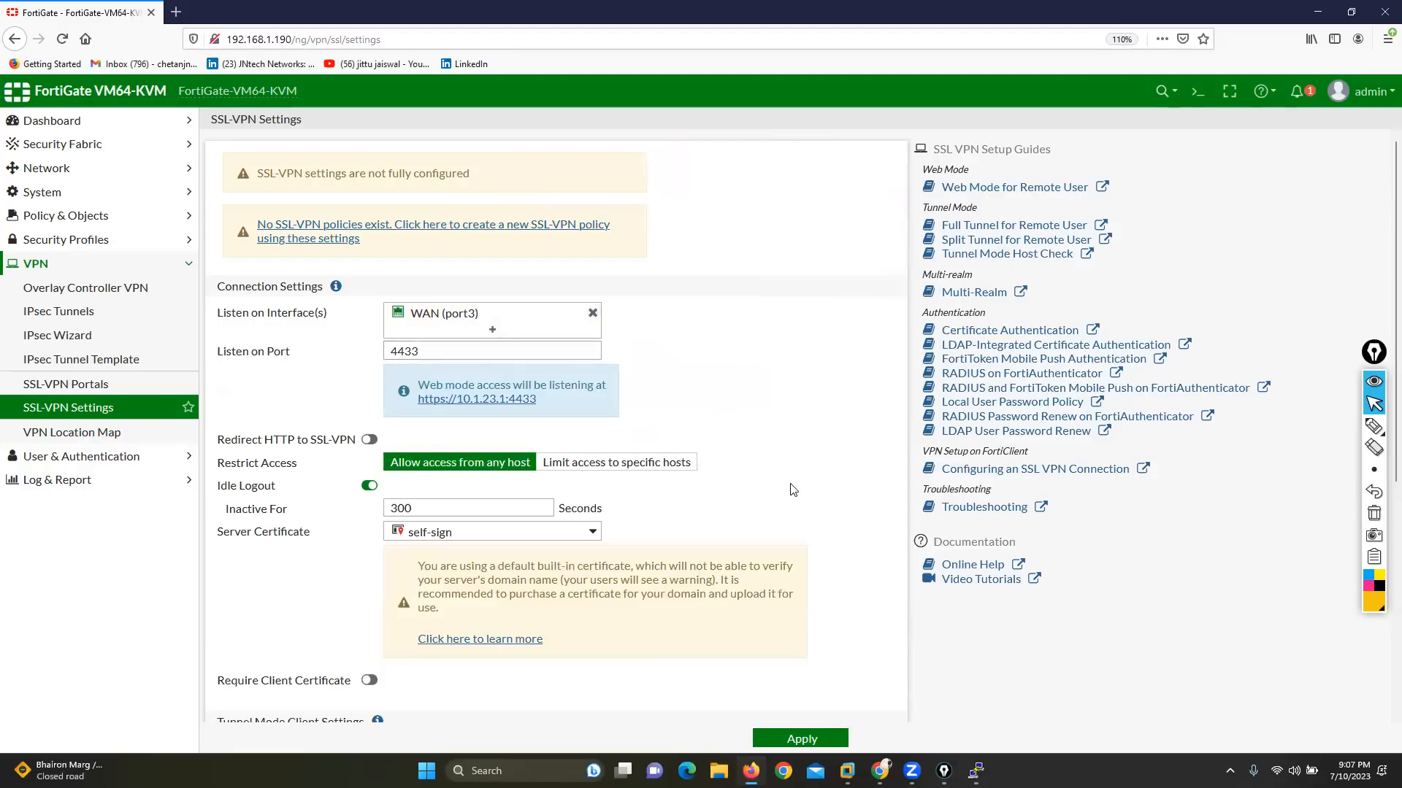
Step: Start a new authentication/portal mapping in the SSL-VPN settings and open its users/groups selection
scroll(794, 490, down, 1)
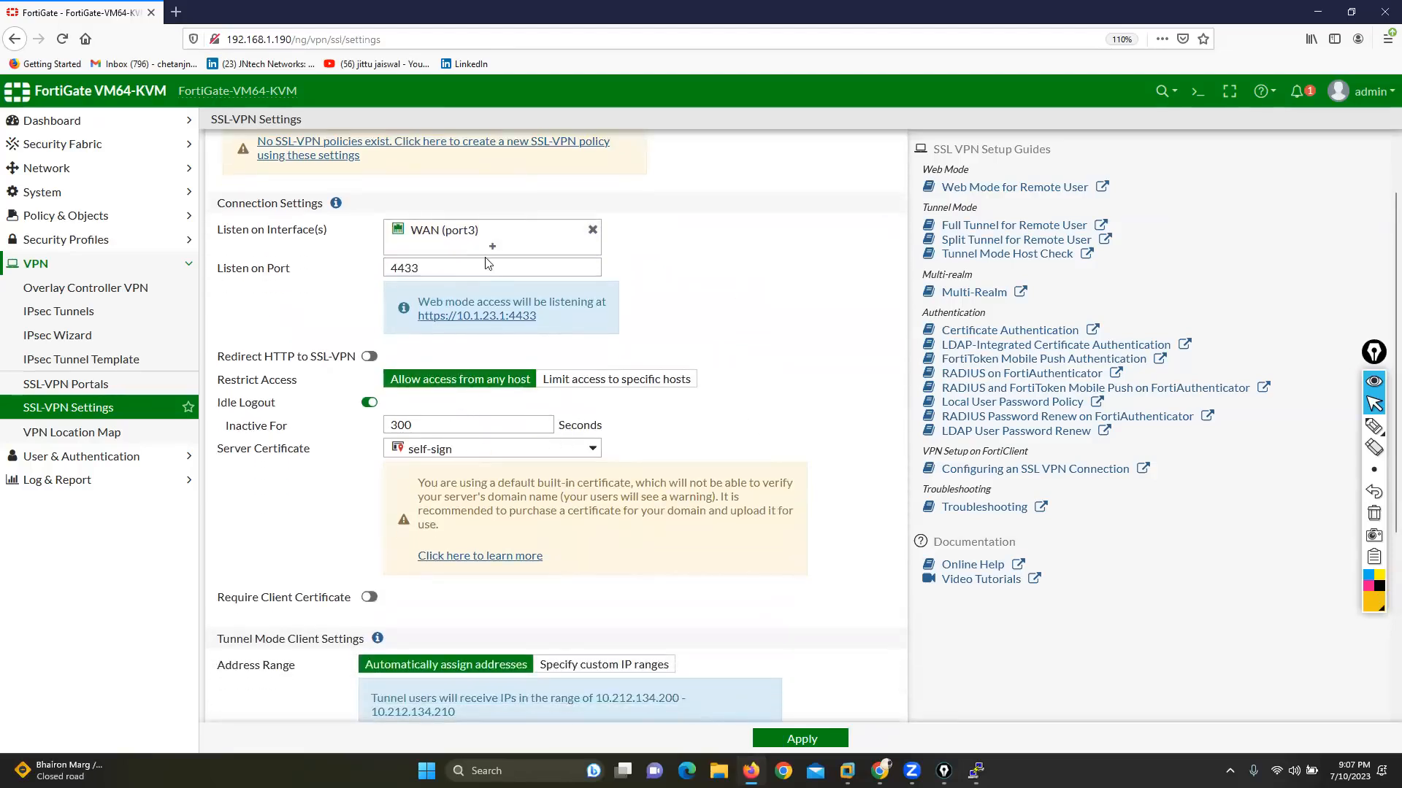
scroll(493, 365, down, 2)
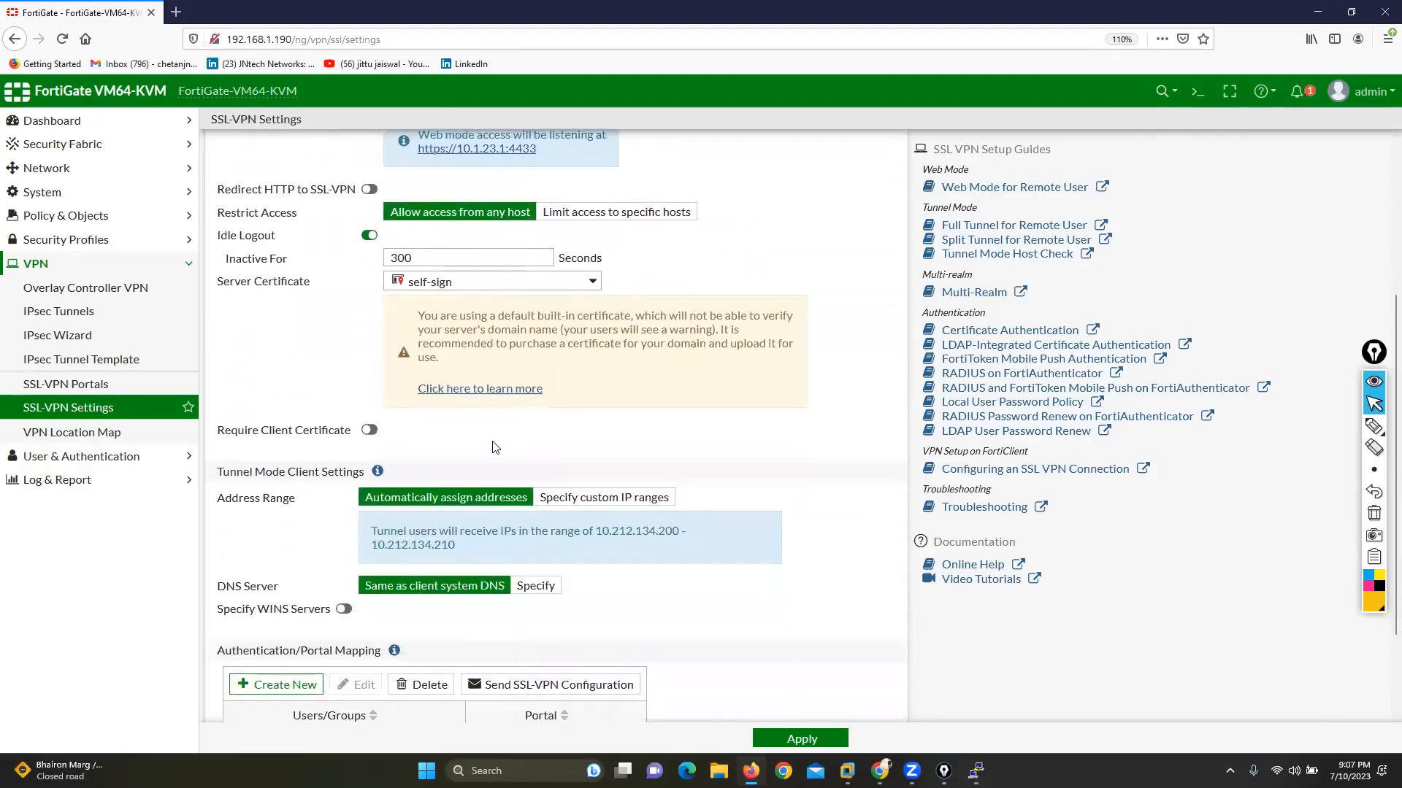
scroll(495, 447, down, 2)
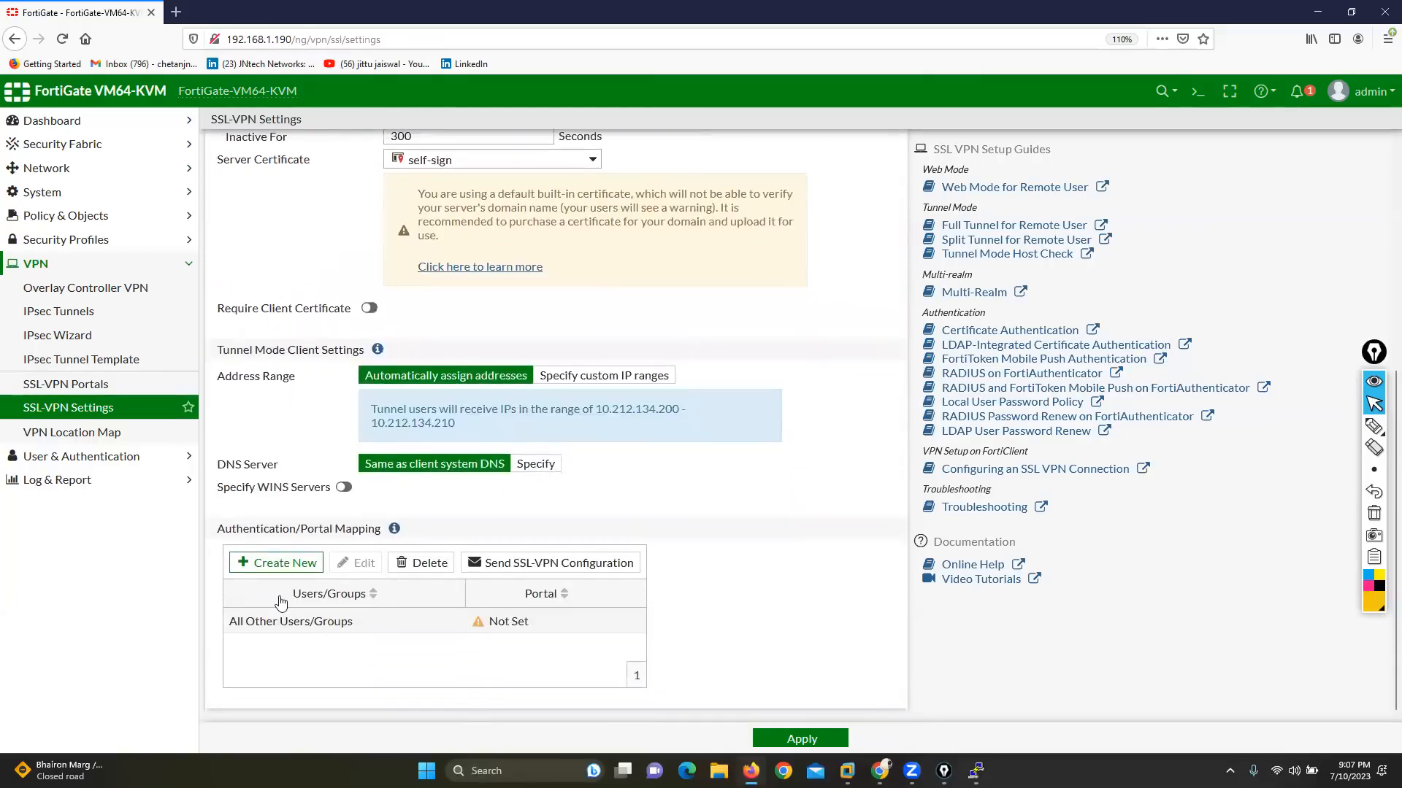
click(276, 564)
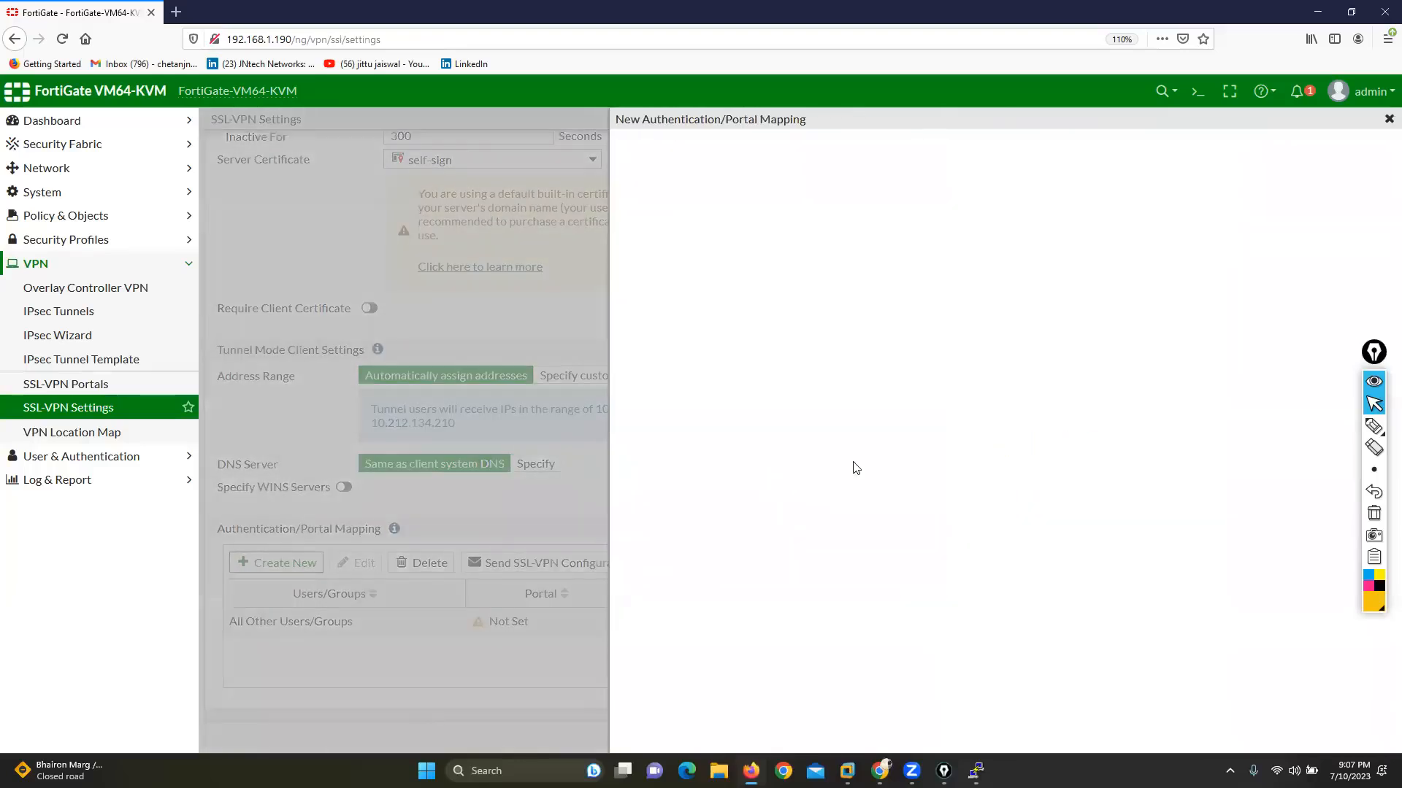
click(803, 158)
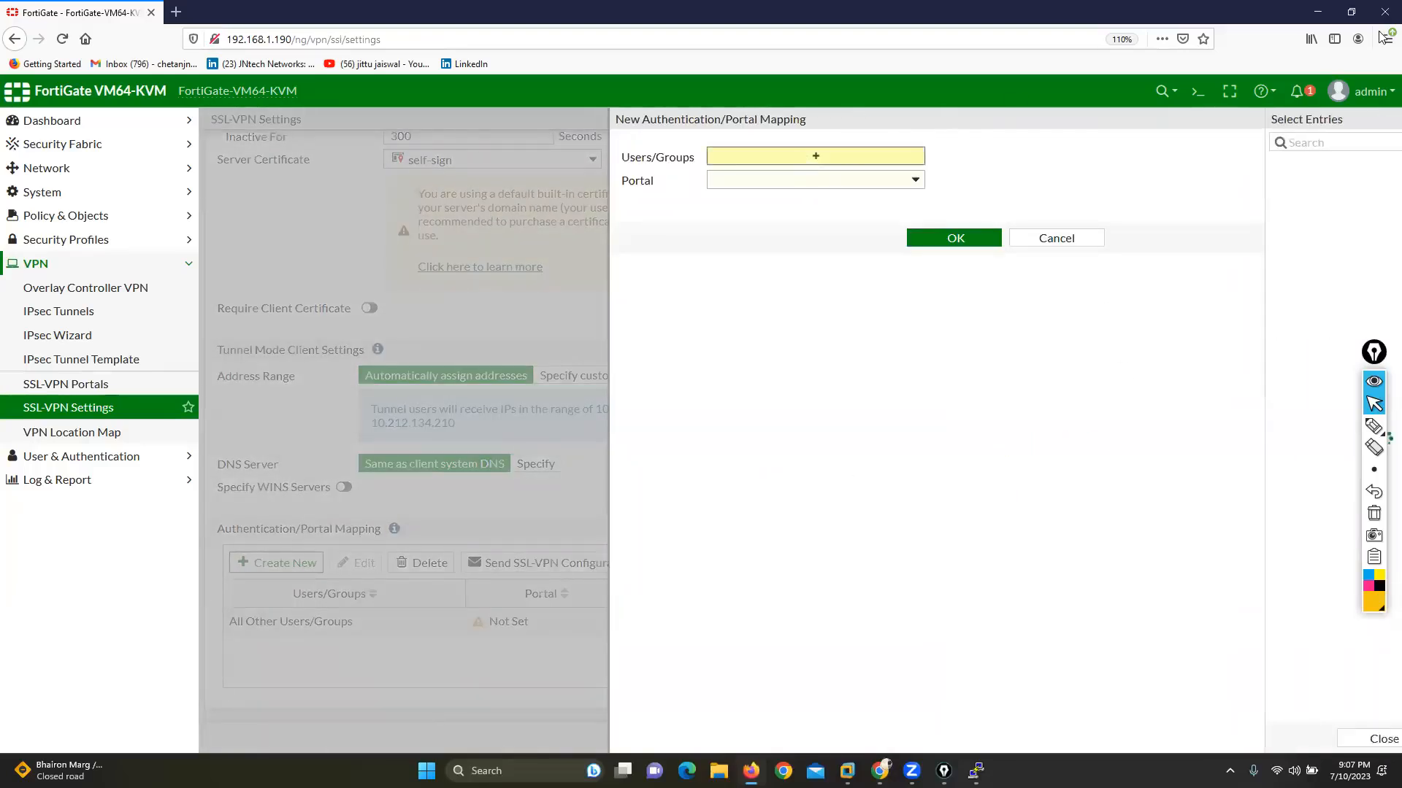
Step: Create a local user with username vpn1, enter the user's password and finish the creation wizard with the remaining defaults
click(1363, 140)
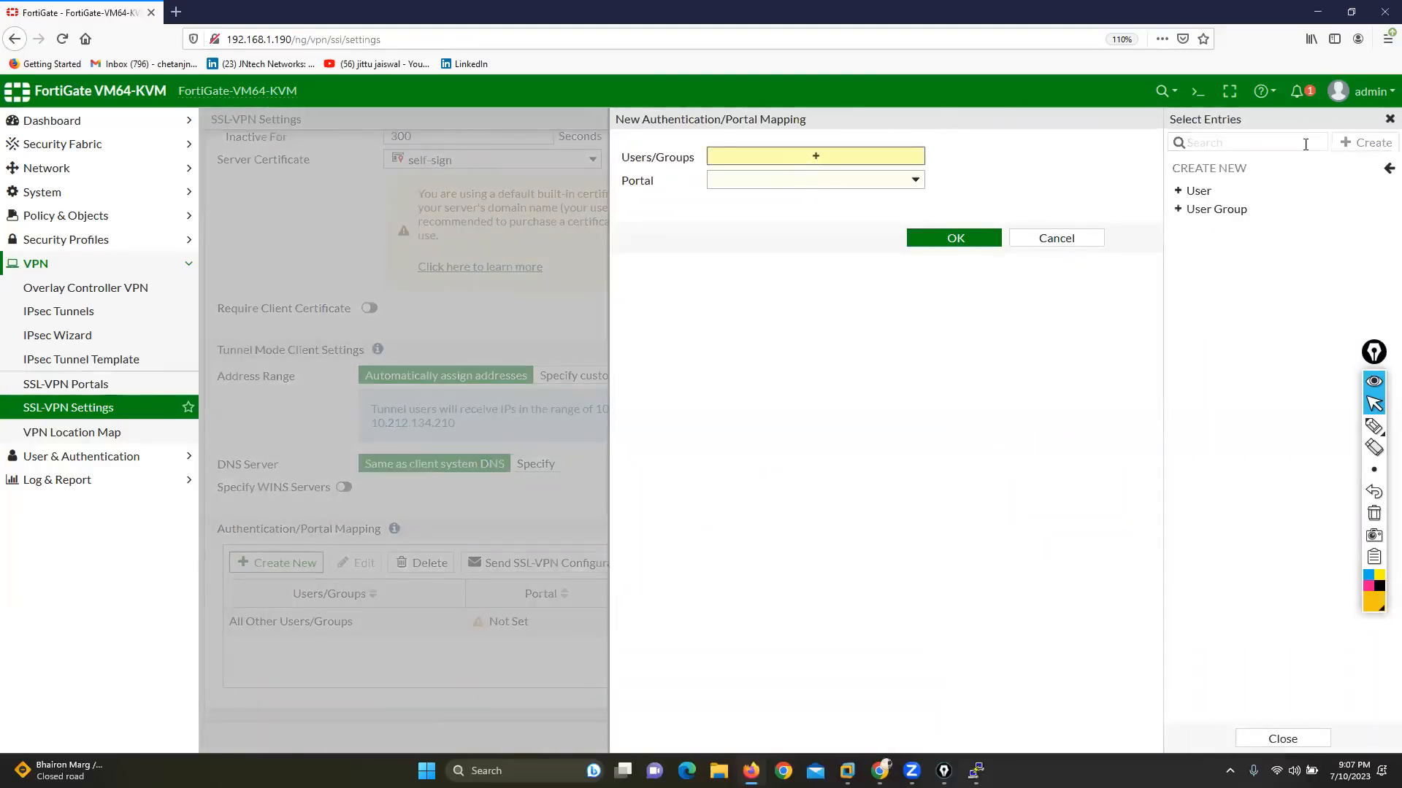
click(1214, 191)
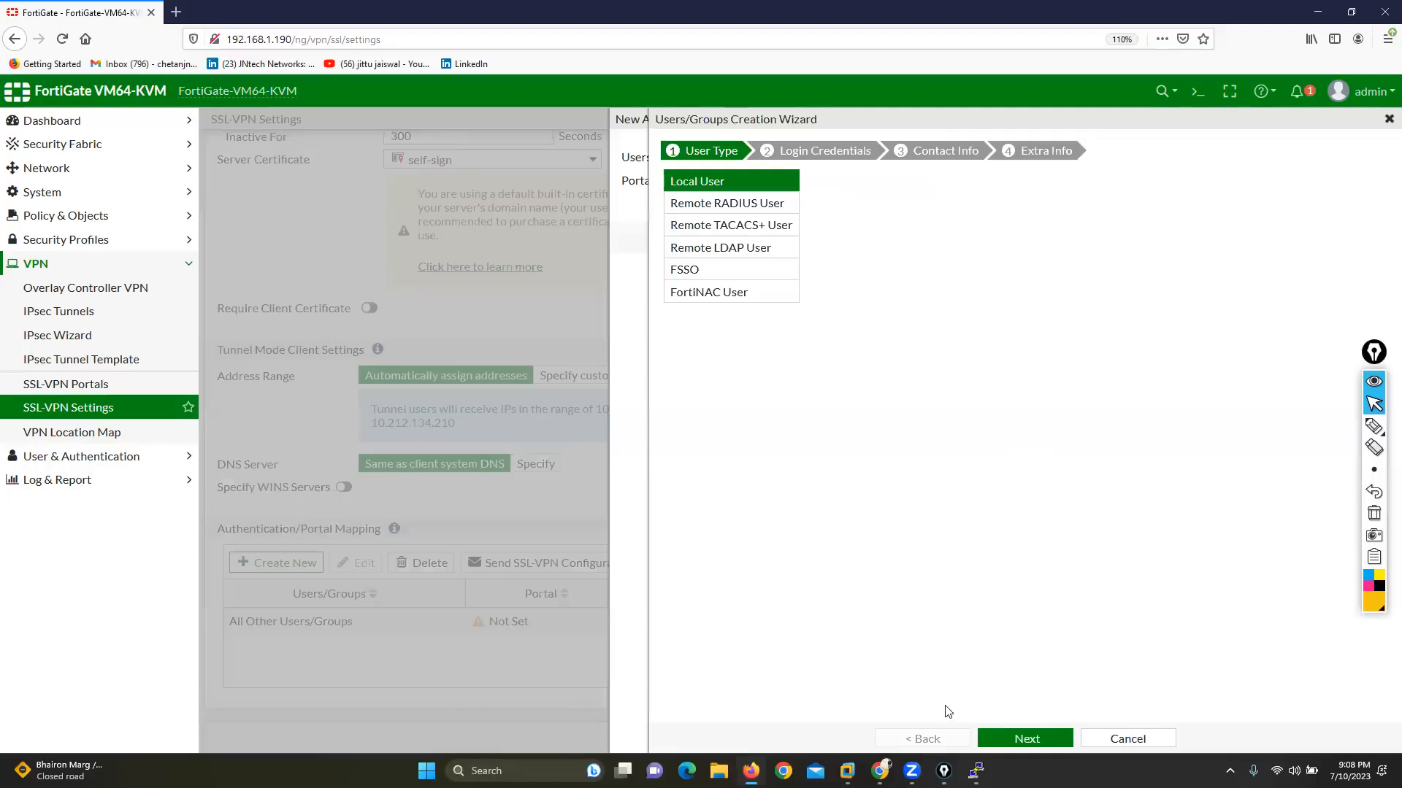
click(1003, 733)
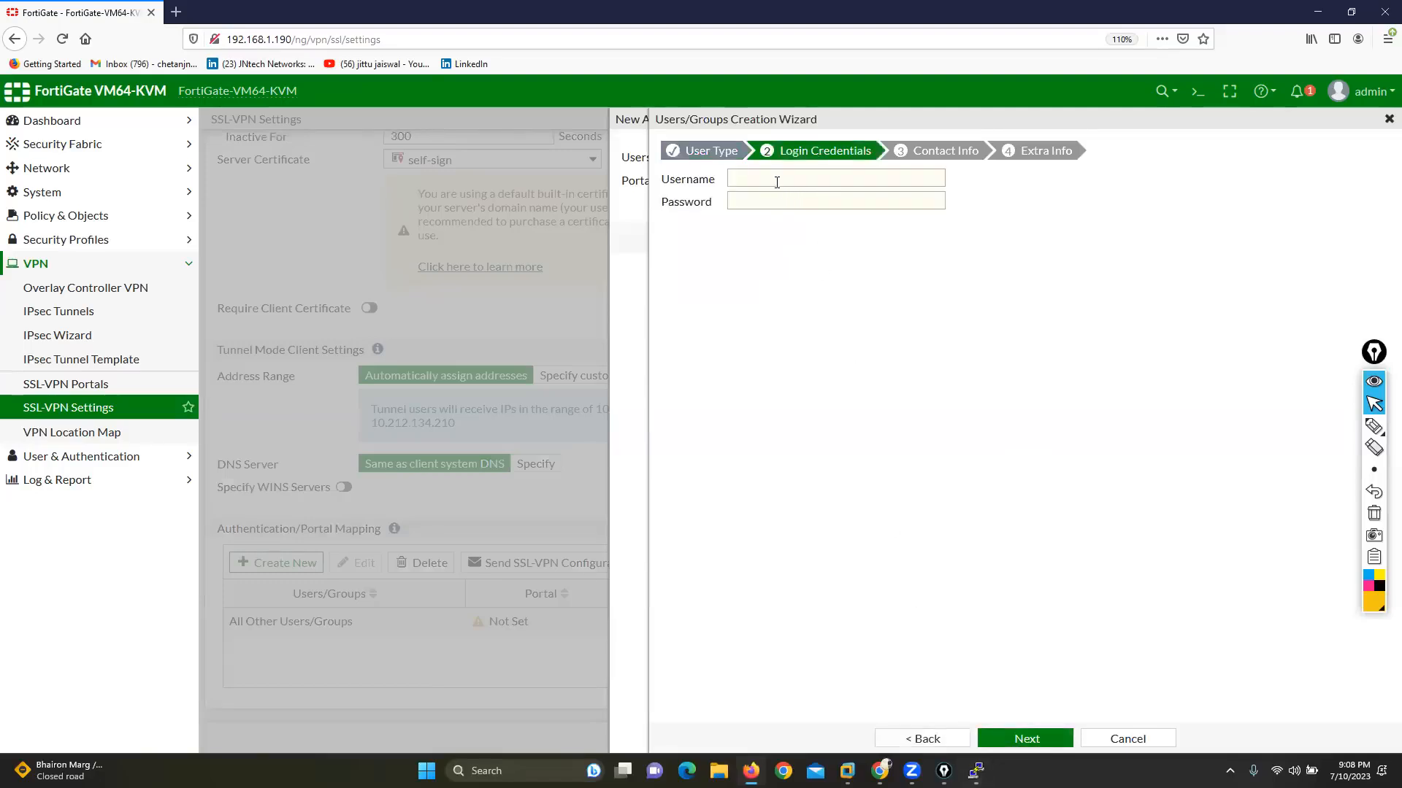
click(777, 184)
text(VP)
key(BackSpace)
key(BackSpace)
text(vpn1)
key(Tab)
text(1)
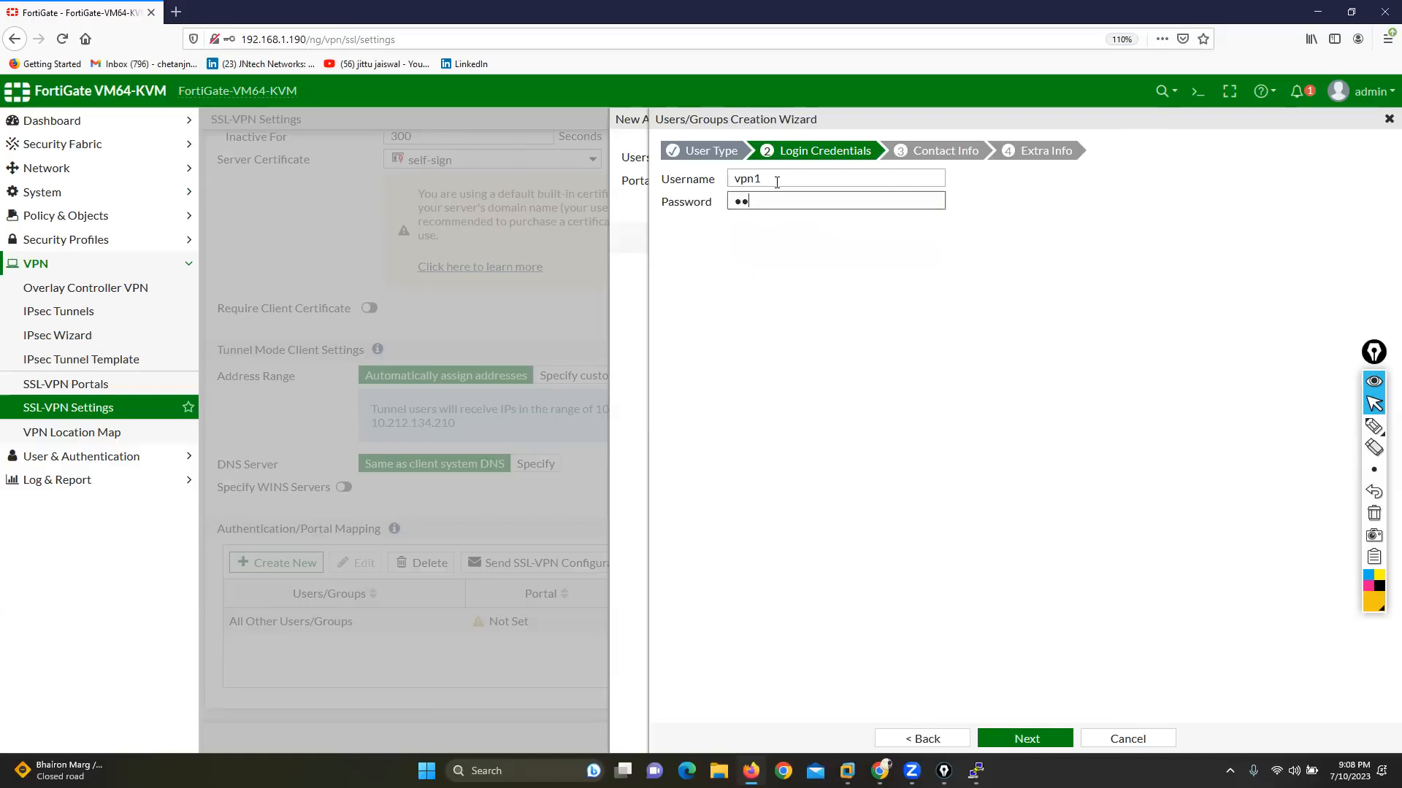
click(1031, 740)
click(1030, 740)
click(1032, 739)
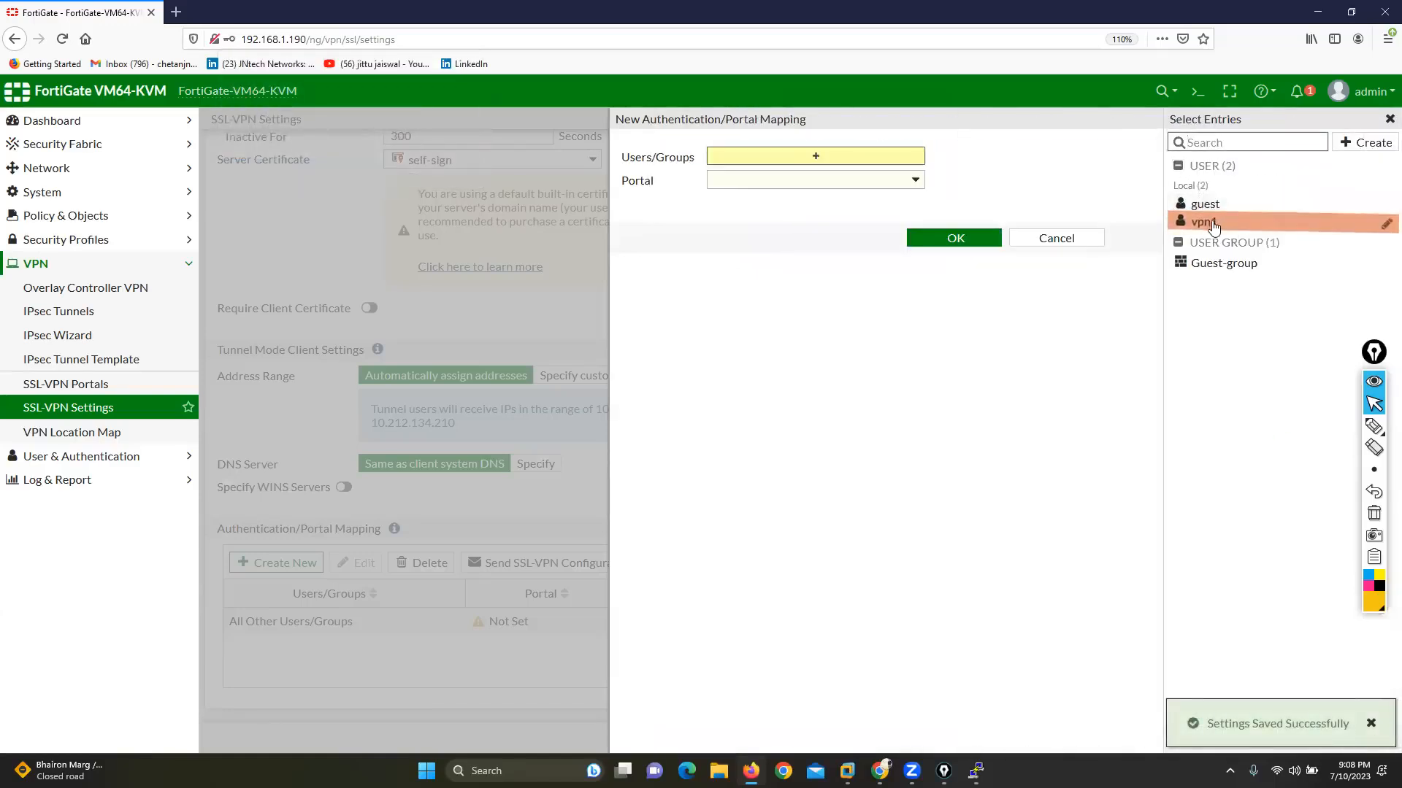
Step: Add vpn1 to the mapping and create a second local user with username vpn2, entering the user's password
click(1362, 142)
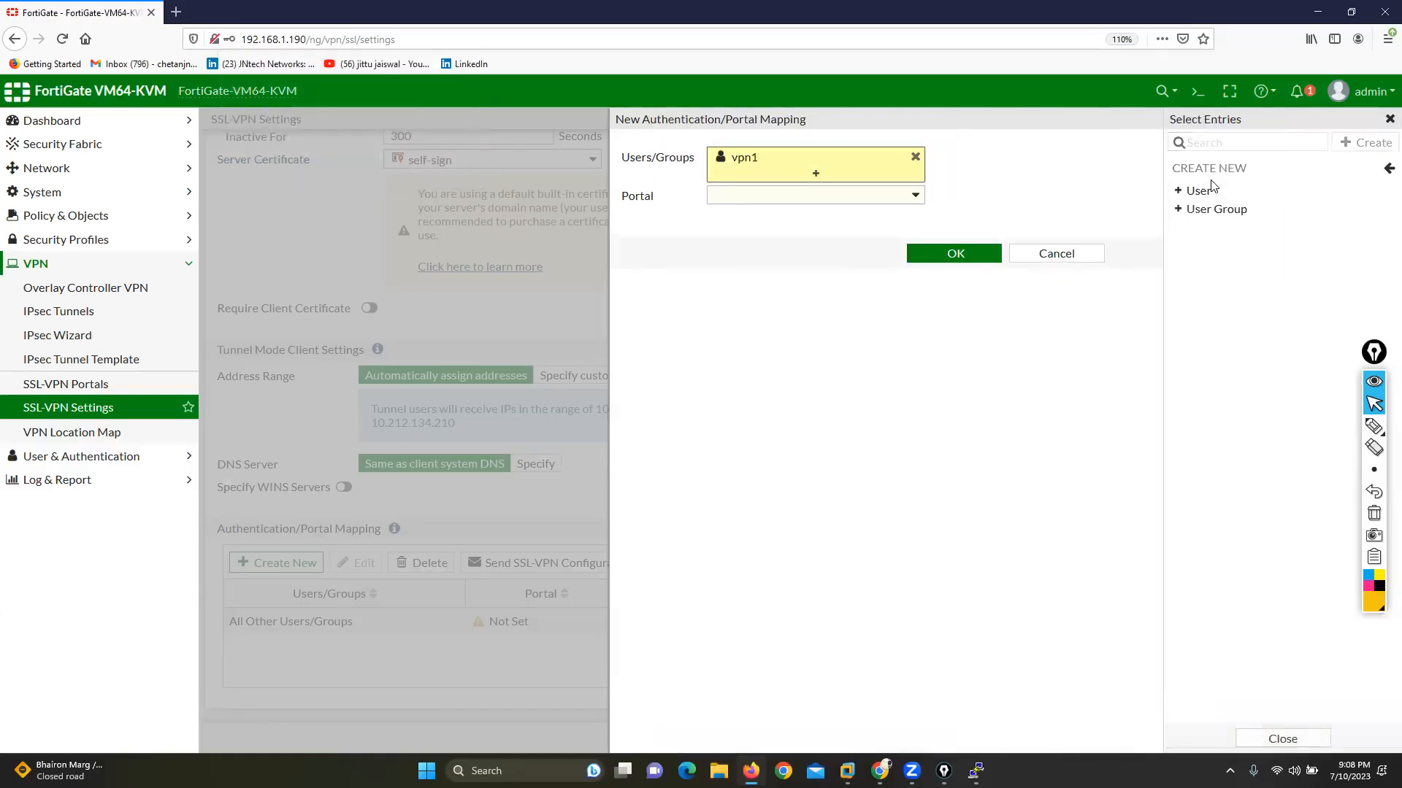
click(1201, 189)
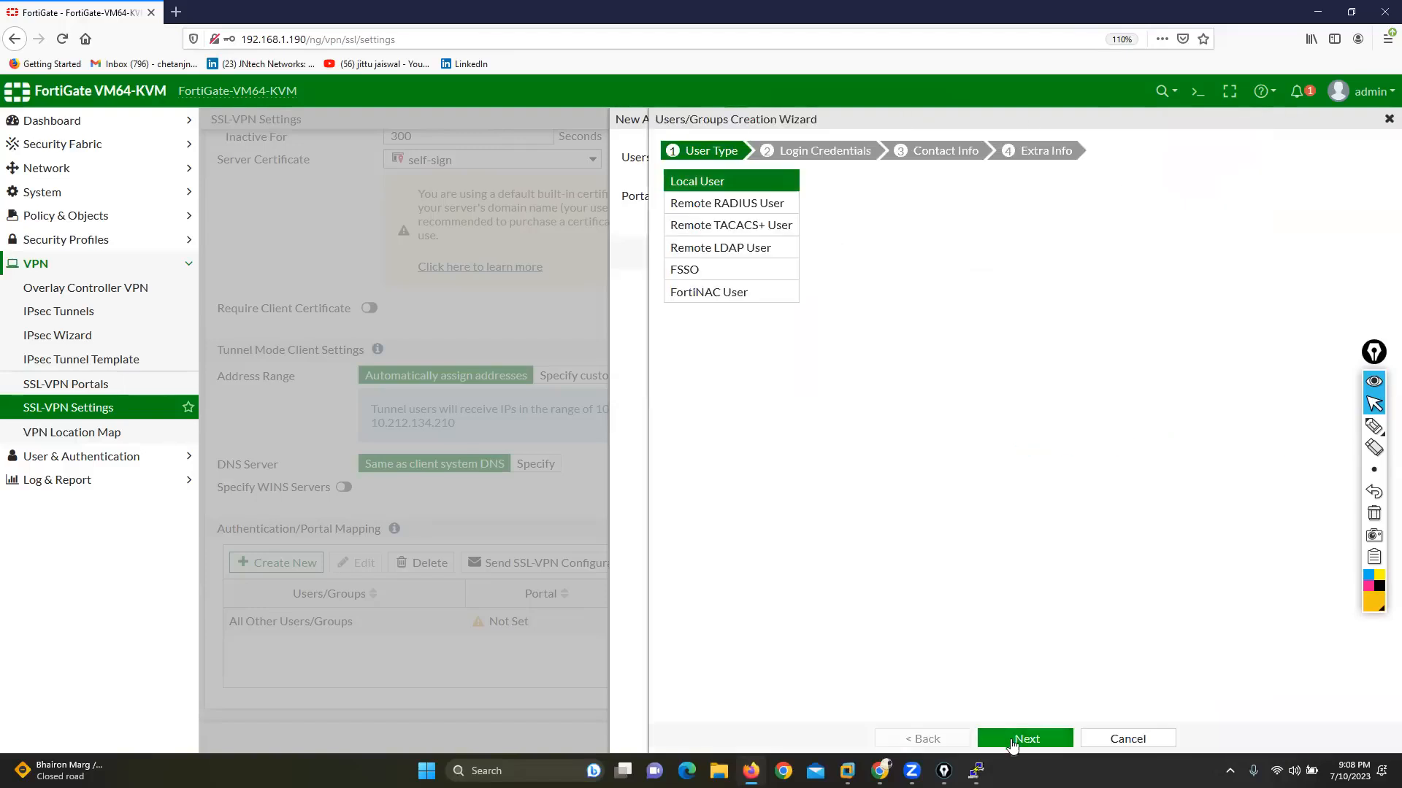
click(1026, 738)
click(760, 178)
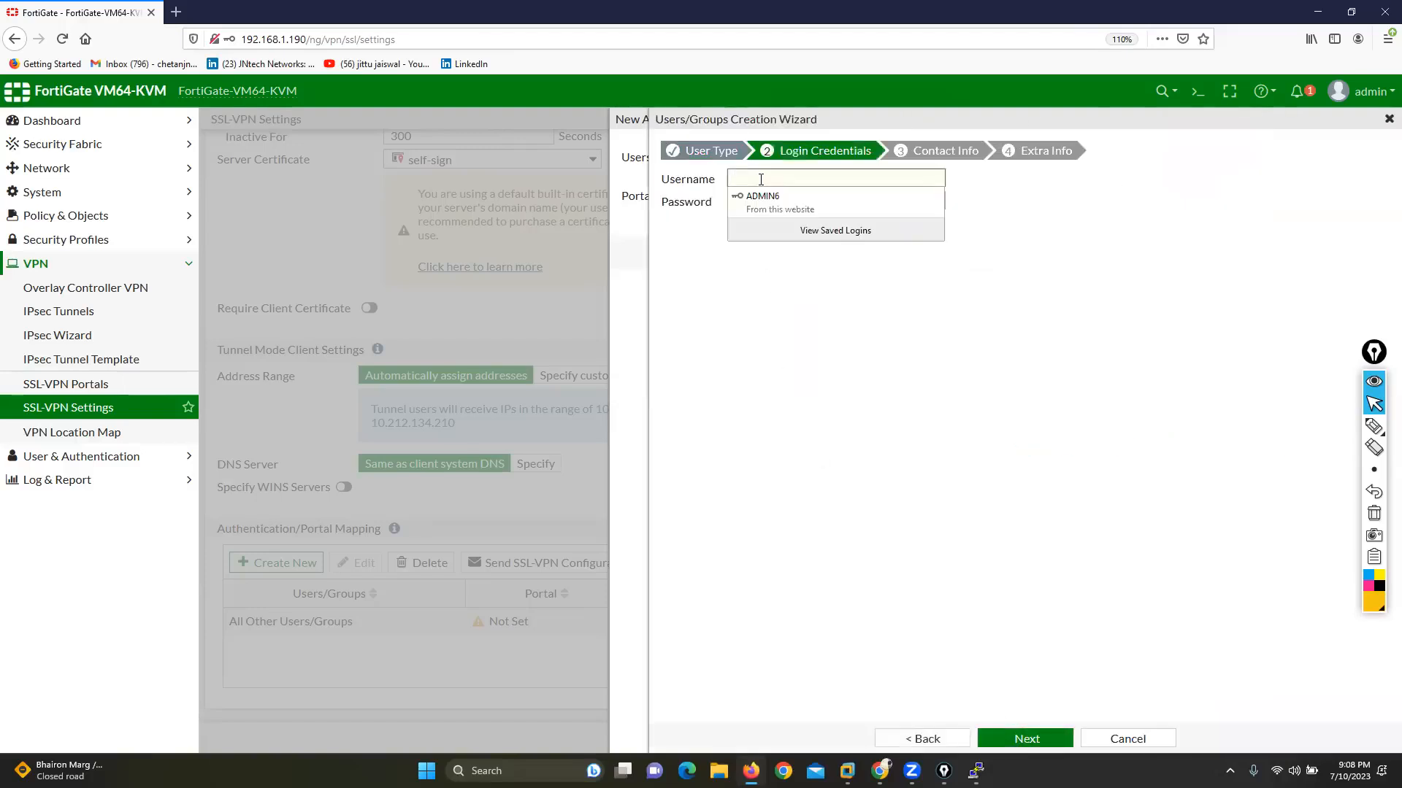
text(vpn1)
key(Tab)
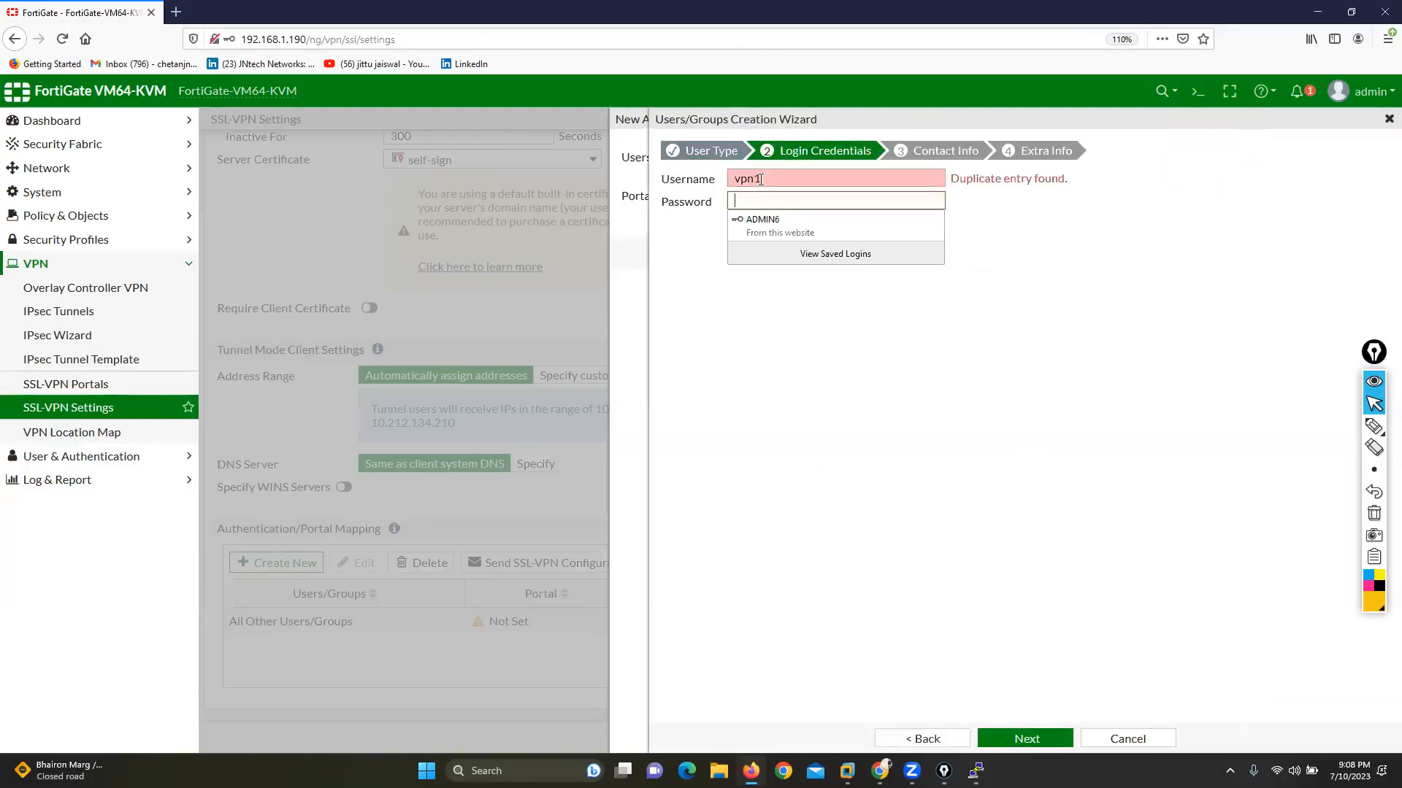
key(shift+Tab)
key(Right)
key(BackSpace)
text(2)
key(Tab)
text(••)
click(1025, 738)
click(1026, 738)
click(1026, 739)
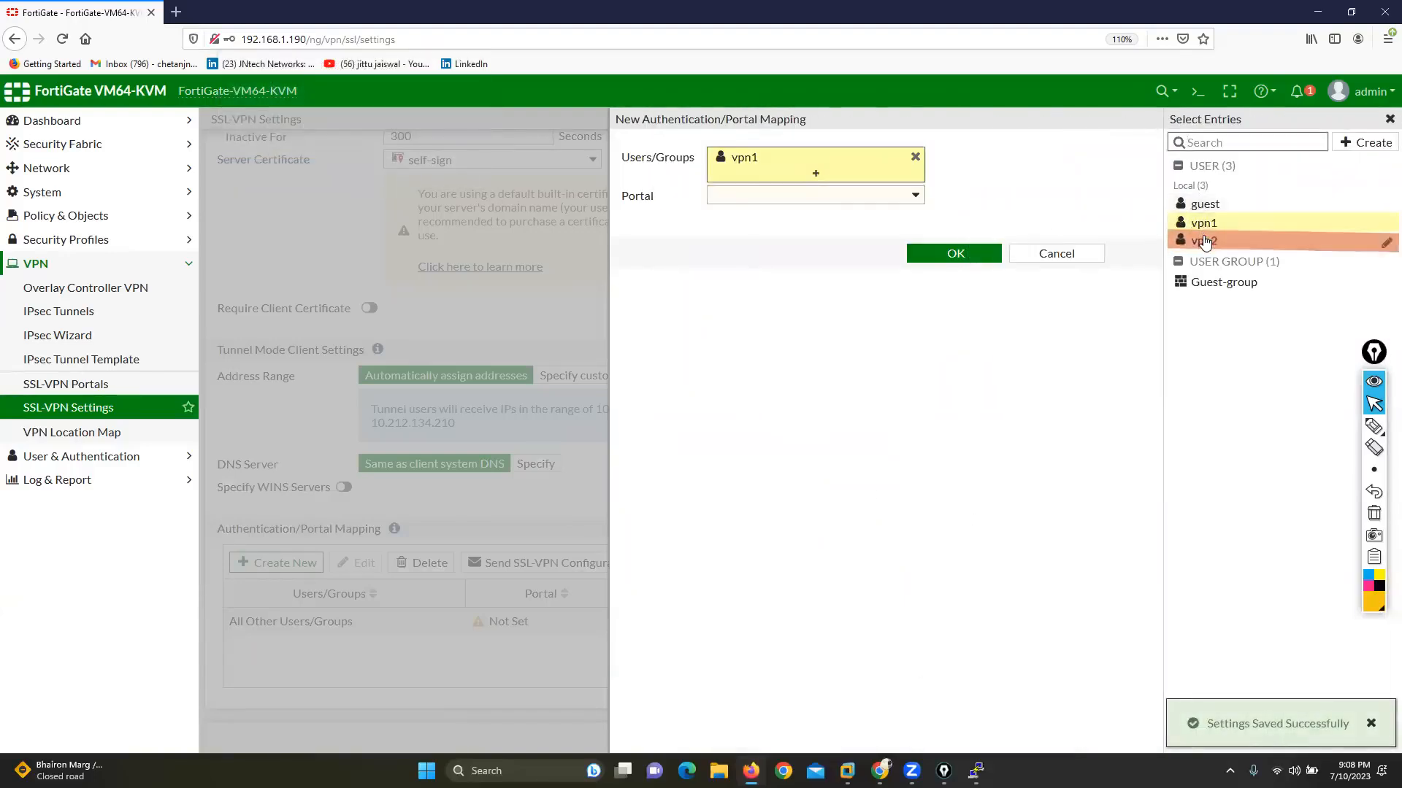
Step: Add vpn2 to the mapping's users, assign the full-access portal and save the mapping
click(1212, 242)
click(947, 273)
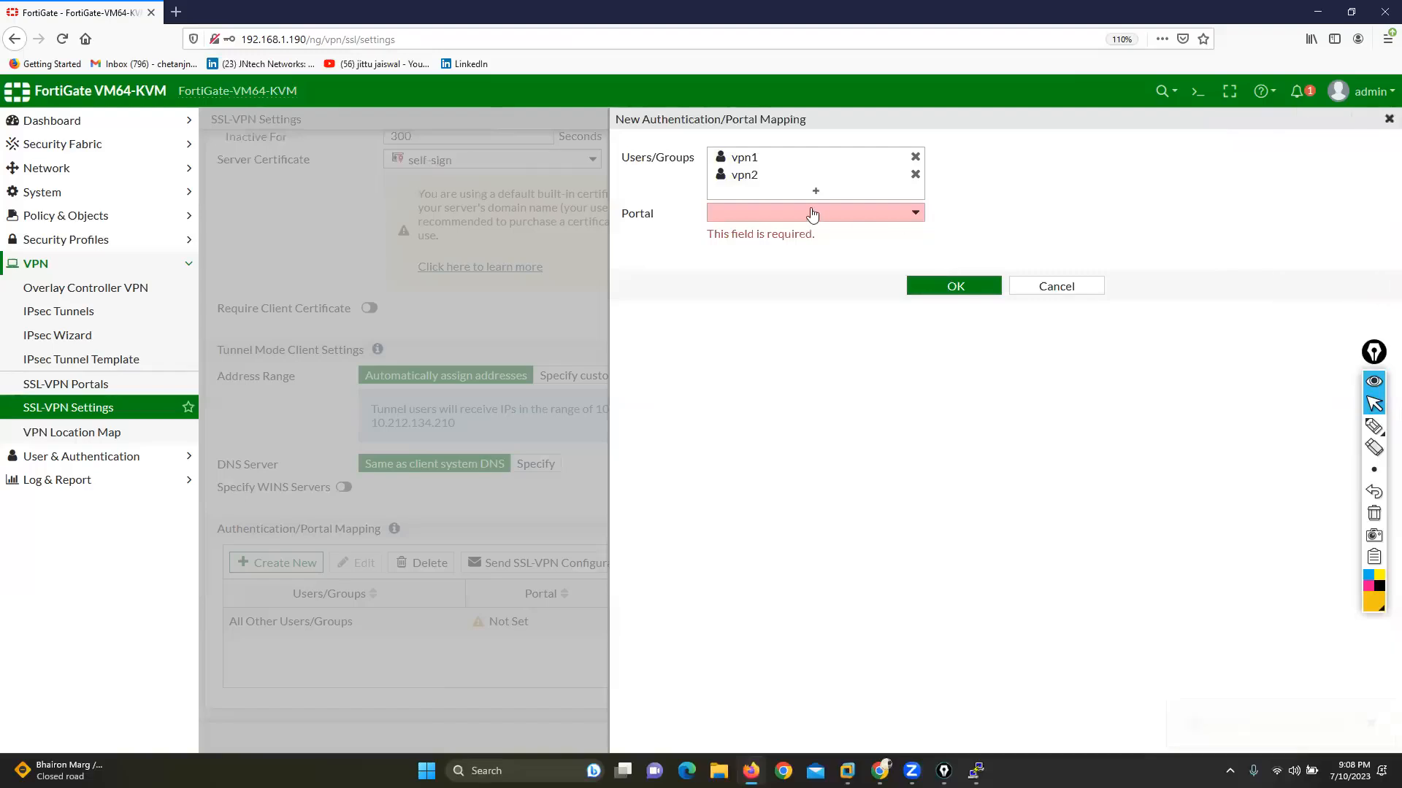
click(795, 212)
click(744, 256)
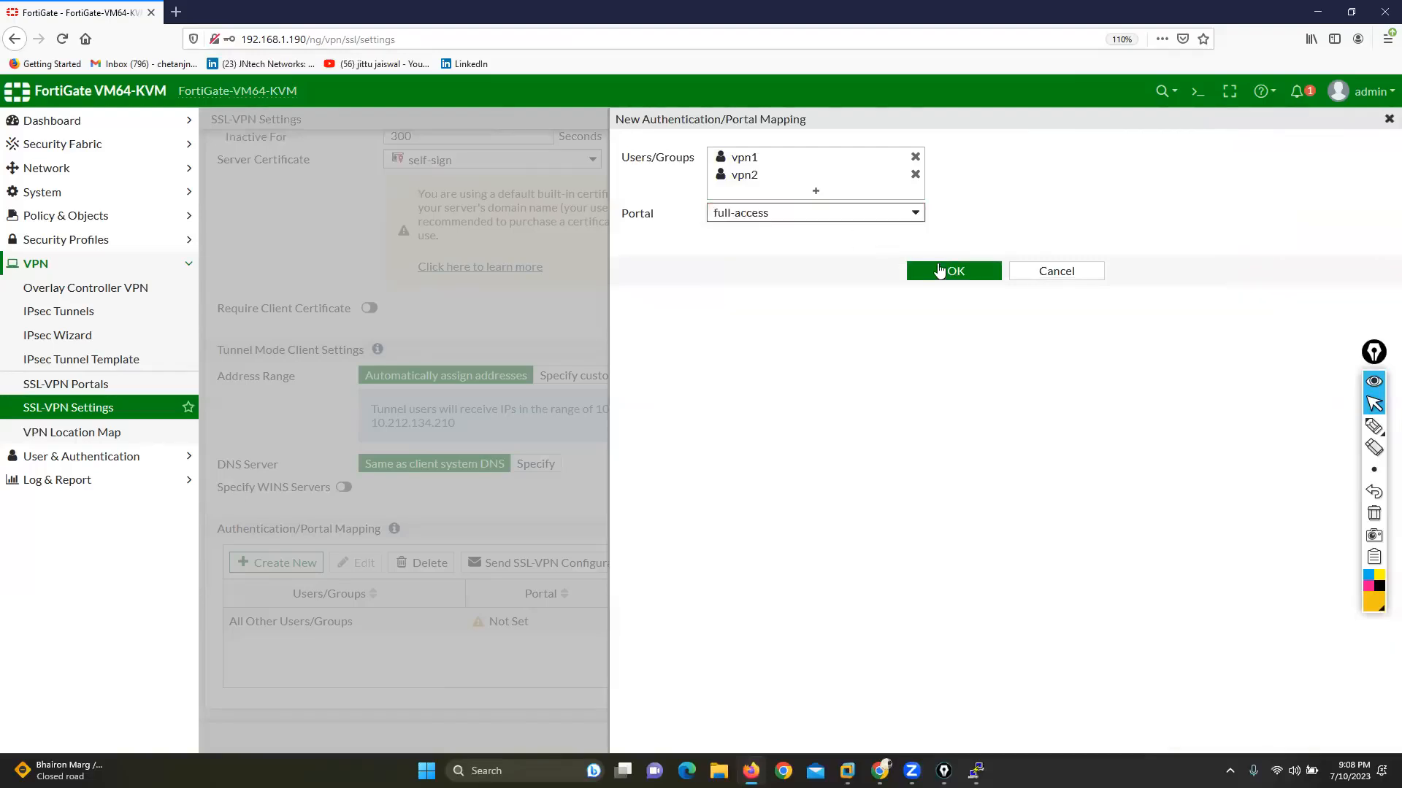
click(978, 285)
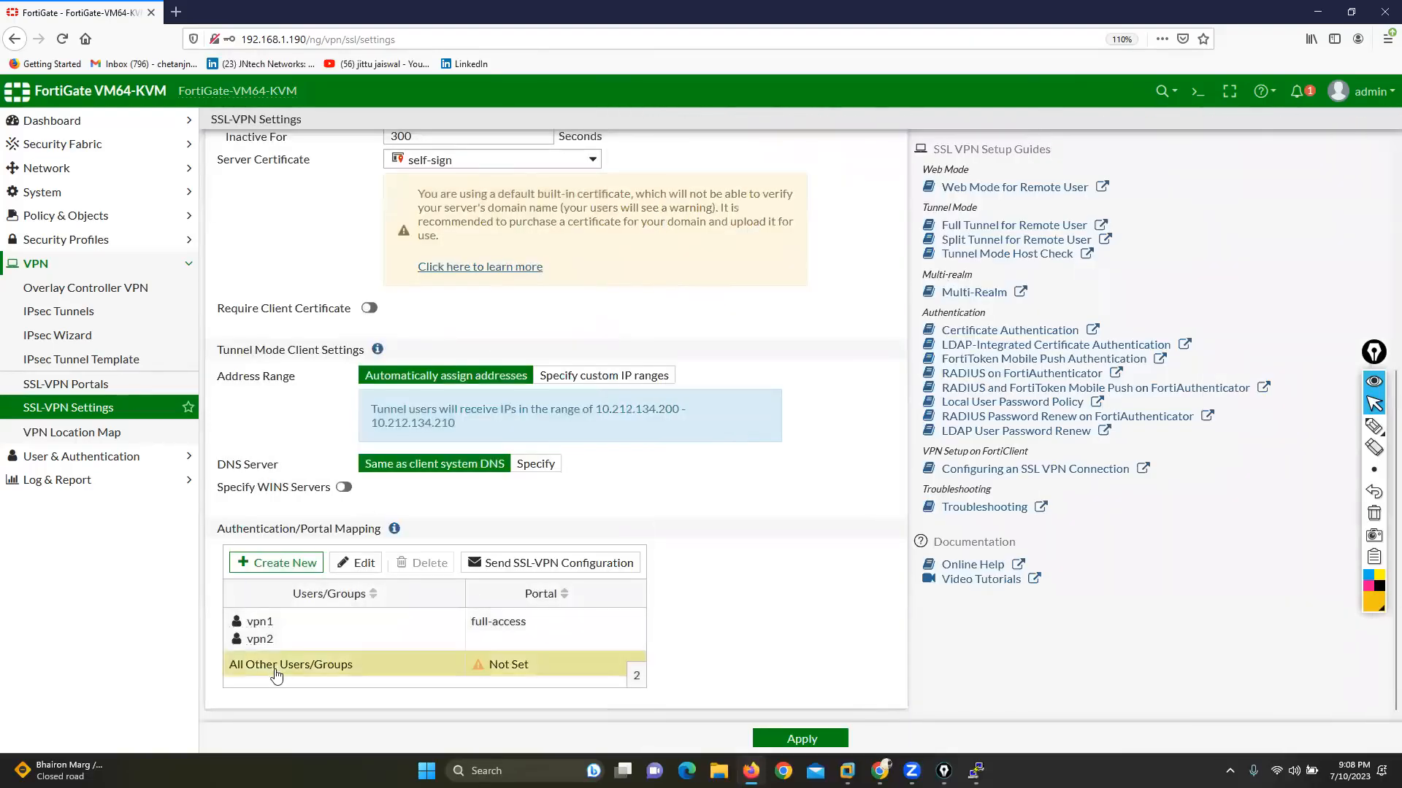
Step: Assign the full-access portal to All Other Users/Groups and apply the SSL-VPN settings
double_click(274, 665)
click(874, 180)
click(751, 223)
click(954, 242)
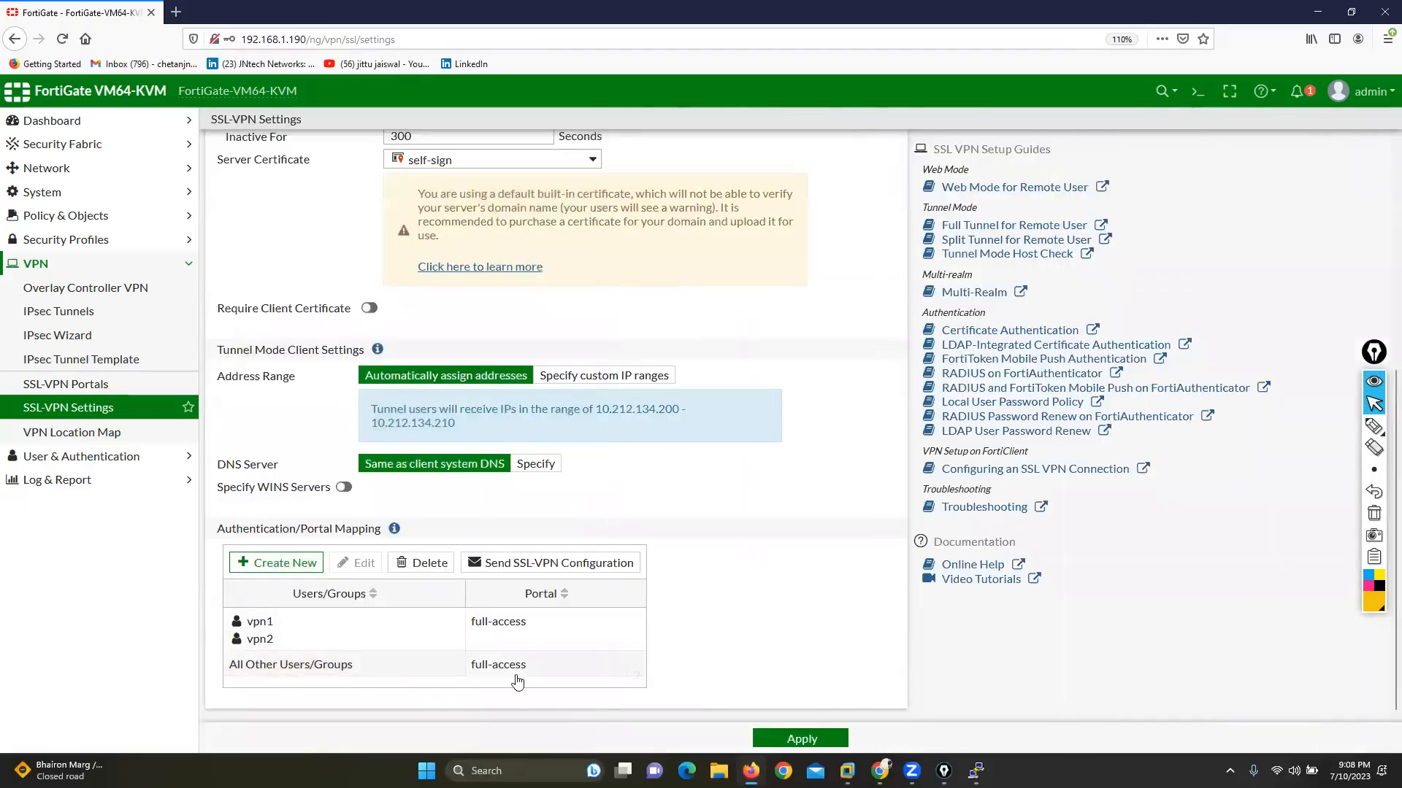
click(801, 737)
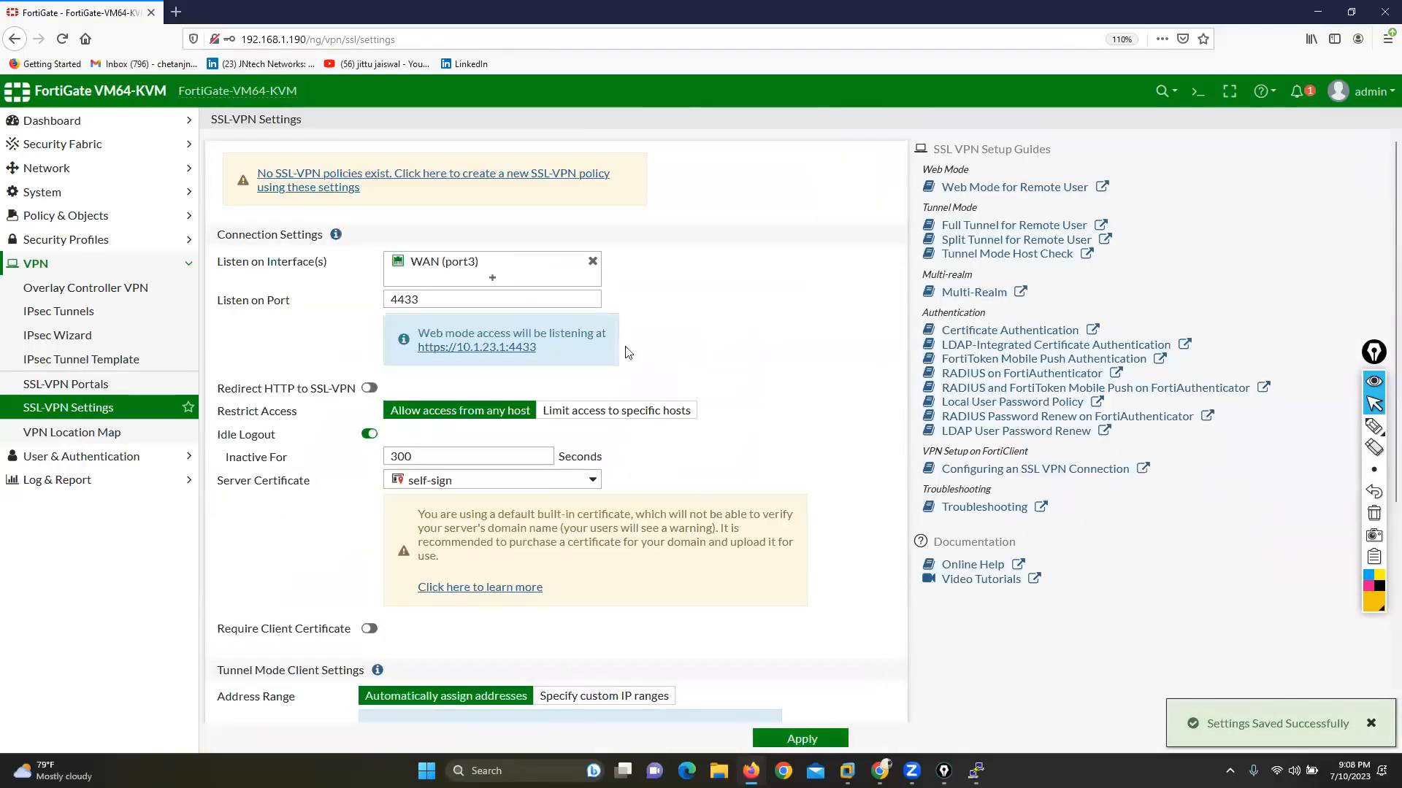
Step: Start a new SSL-VPN firewall policy named SSLVPNPOL with LAN (port2) as the outgoing interface
click(292, 175)
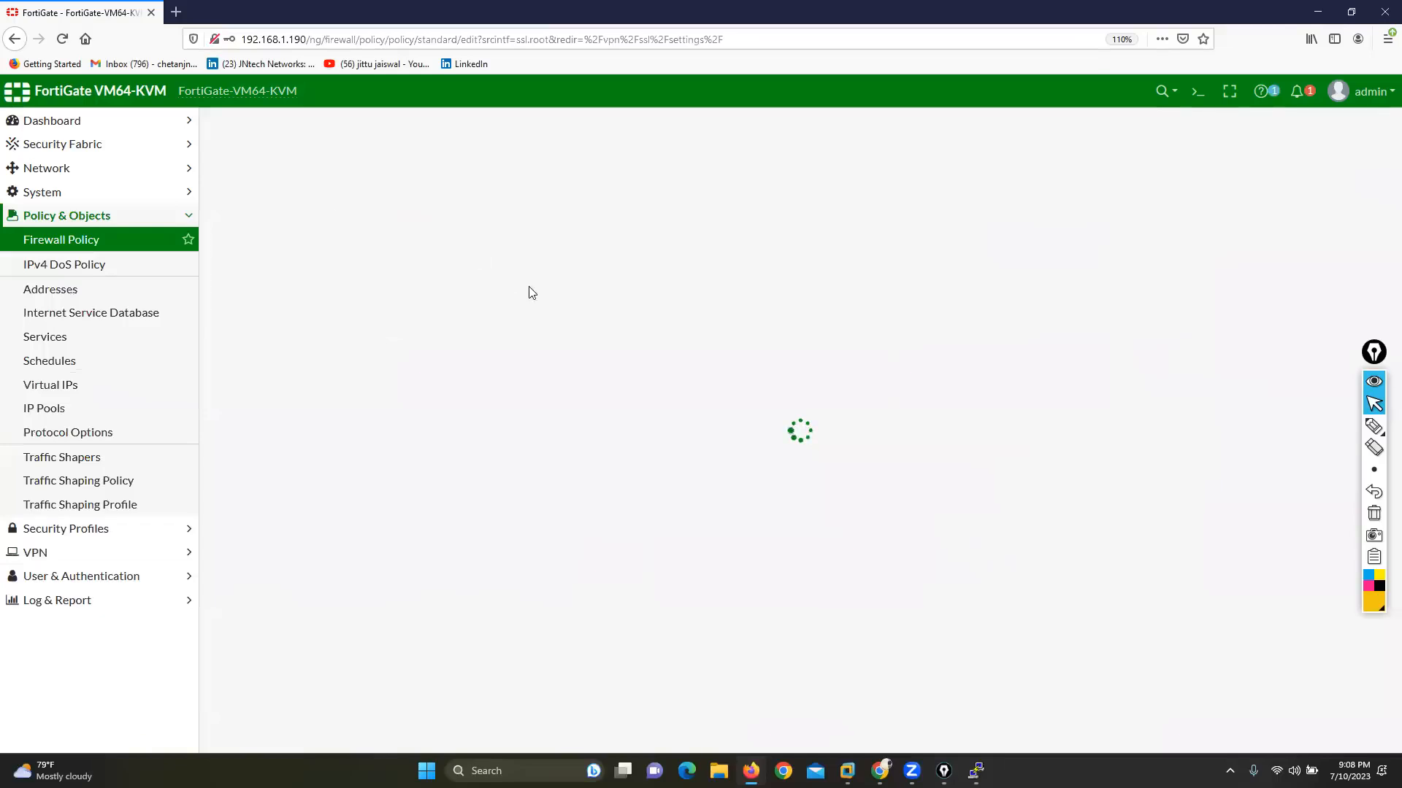
click(402, 169)
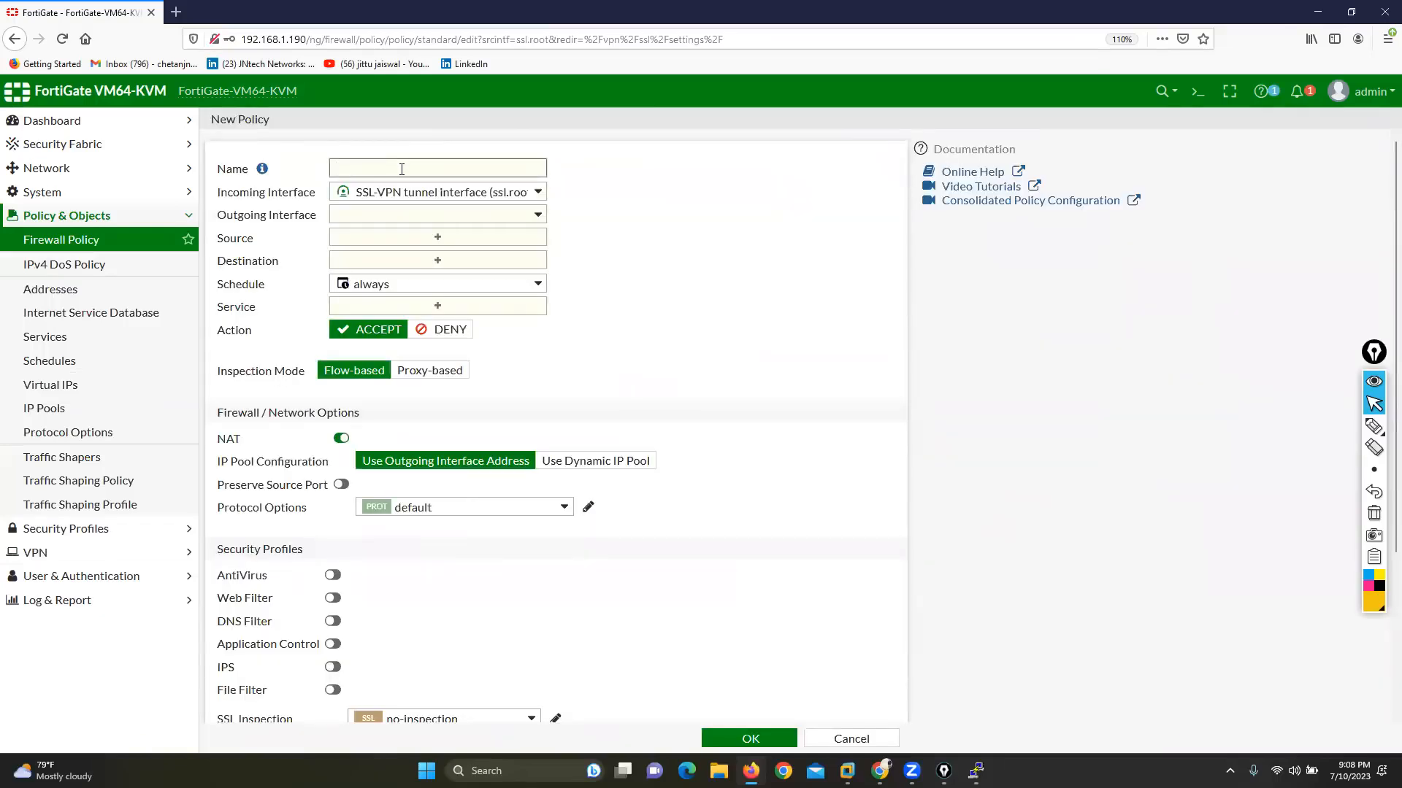
text(want)
key(BackSpace)
key(BackSpace)
key(BackSpace)
key(BackSpace)
text(SS)
click(440, 217)
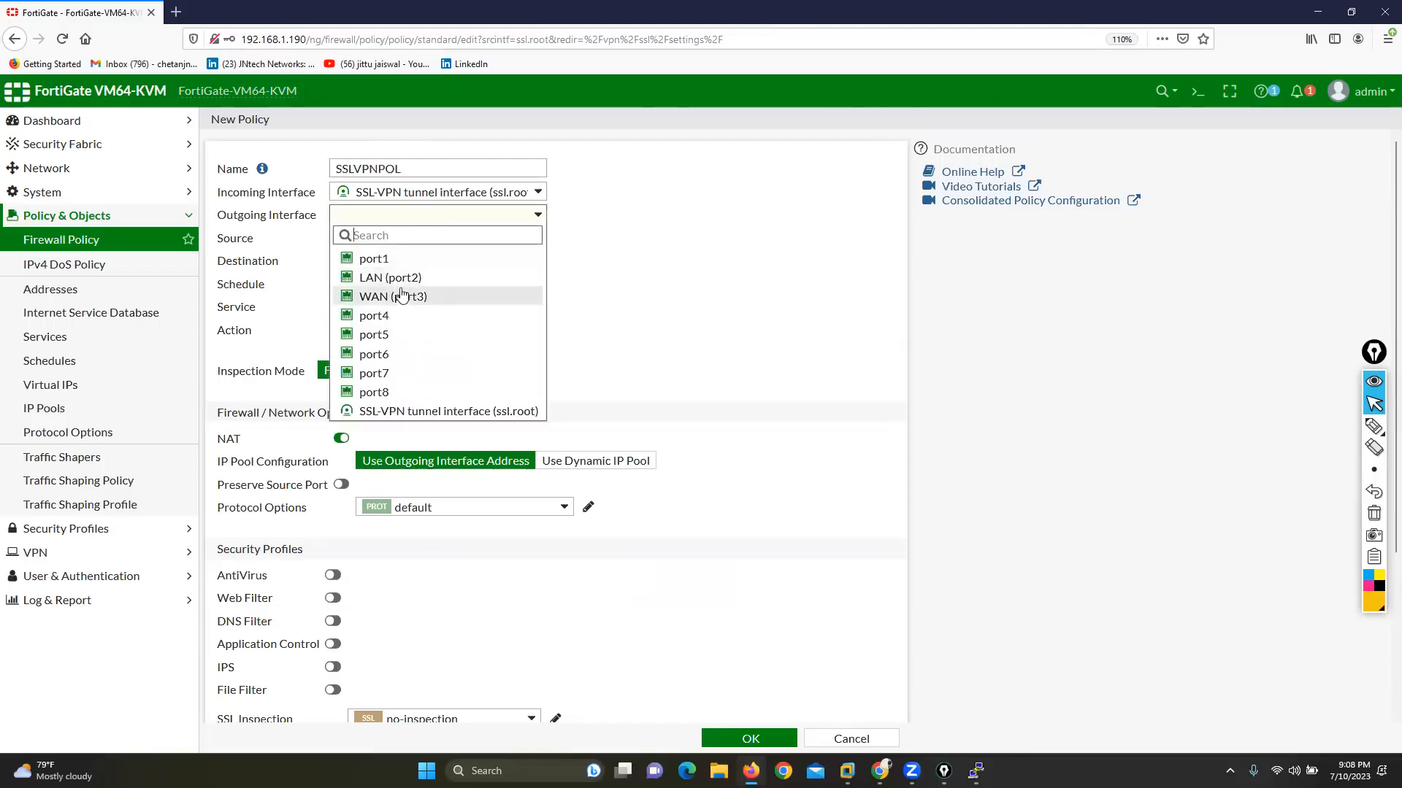
click(402, 286)
Step: Set the policy's source to the address all plus the local users vpn1 and vpn2
click(428, 239)
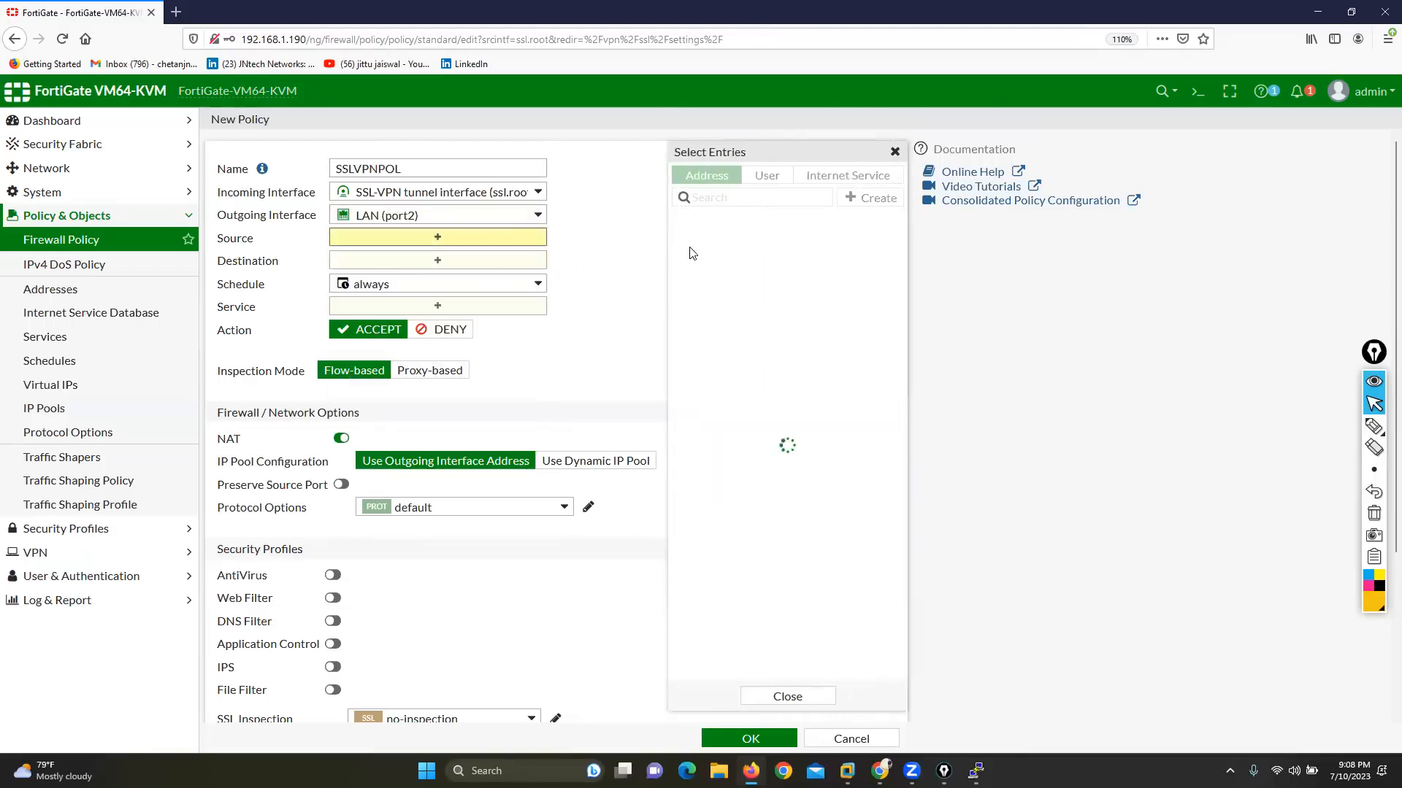
mouse_move(700, 249)
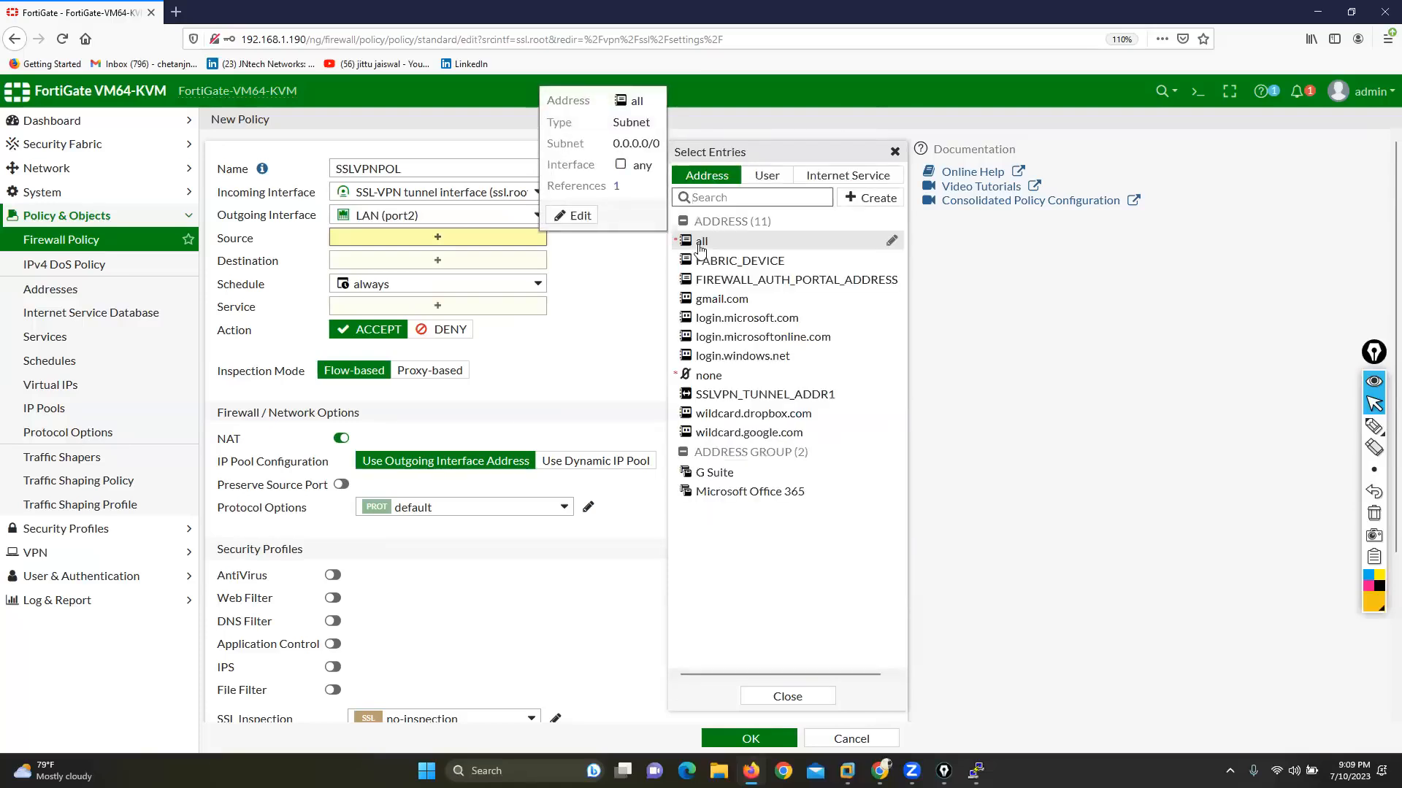
click(700, 243)
click(572, 278)
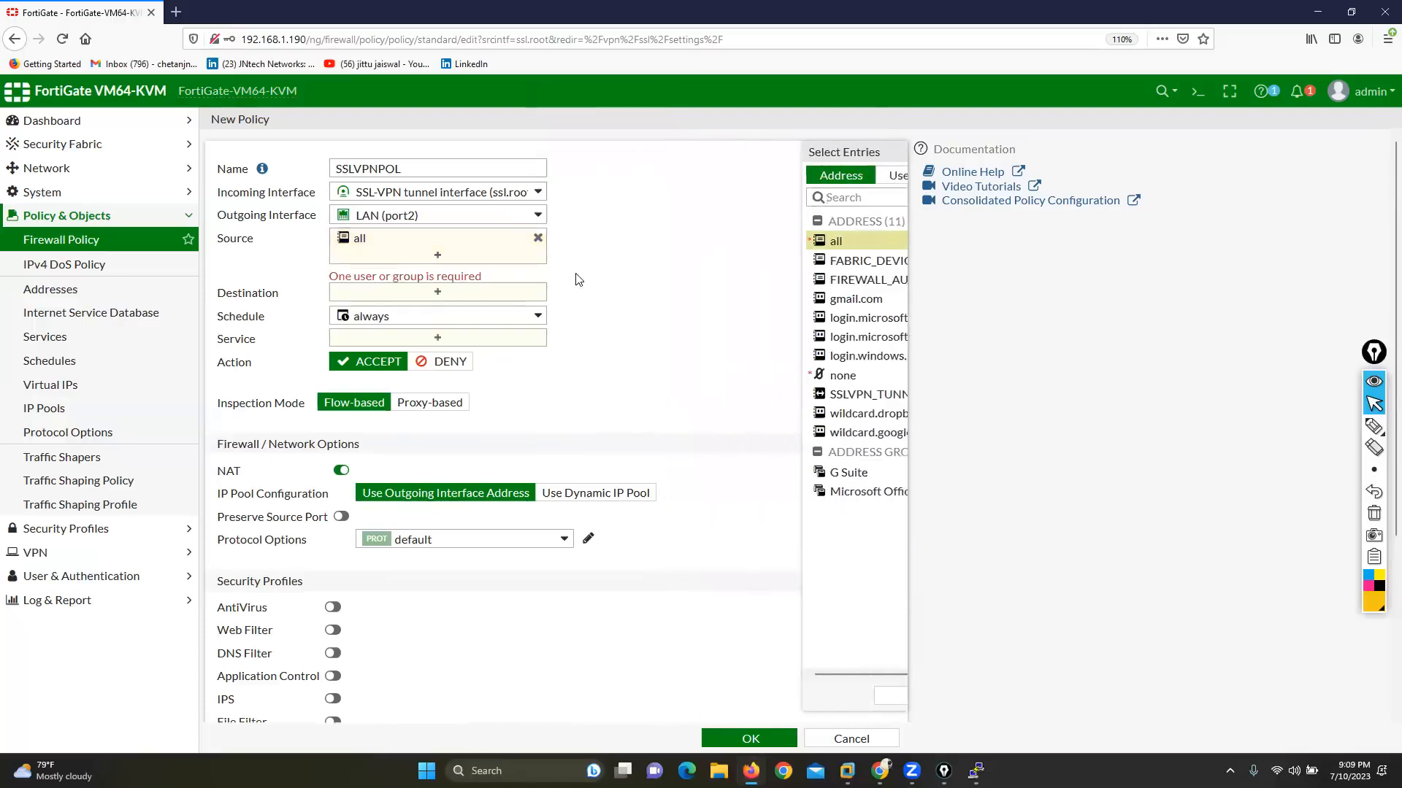
click(484, 250)
click(766, 176)
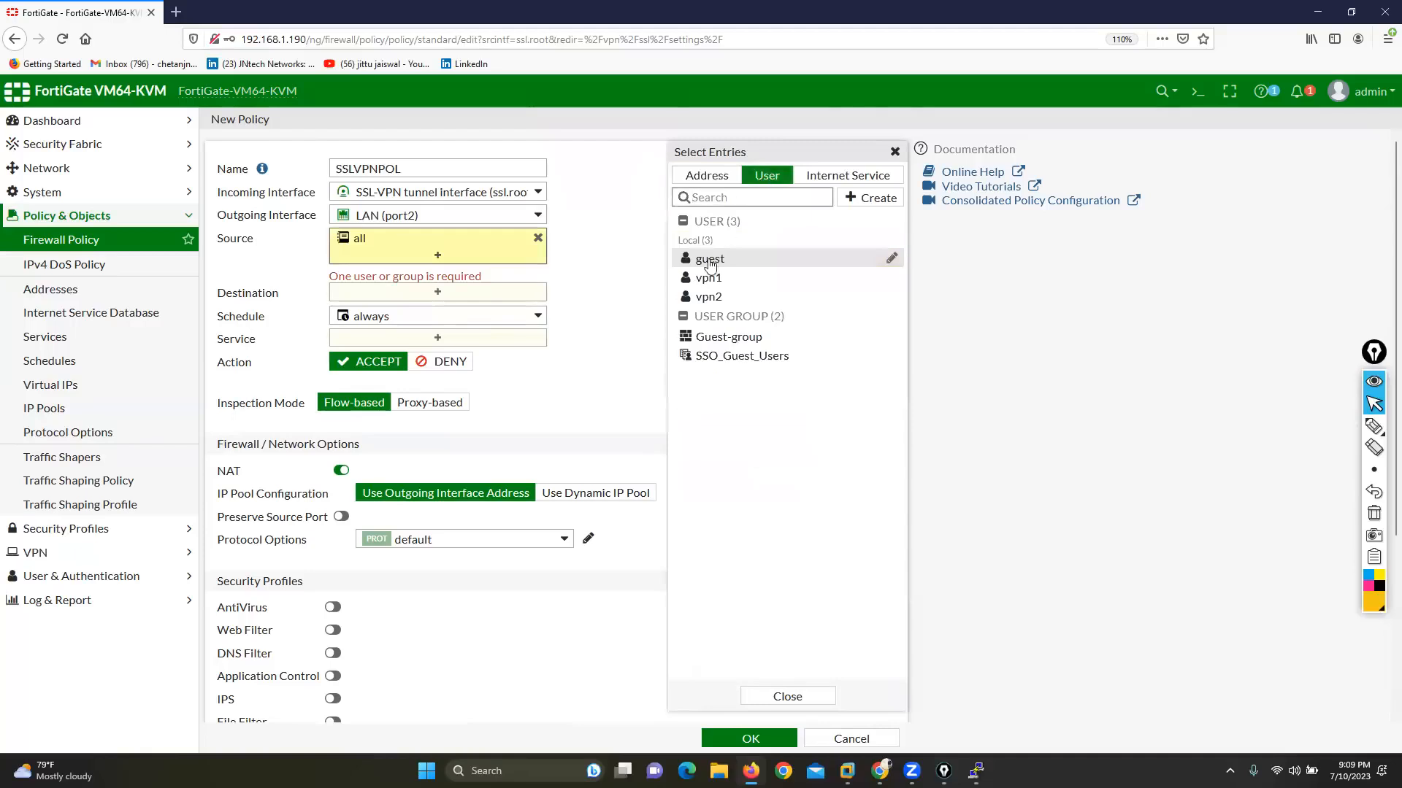
click(704, 280)
click(708, 296)
click(604, 282)
Step: Set the policy's destination to all and its service to ALL
click(514, 311)
click(723, 235)
click(582, 297)
click(507, 374)
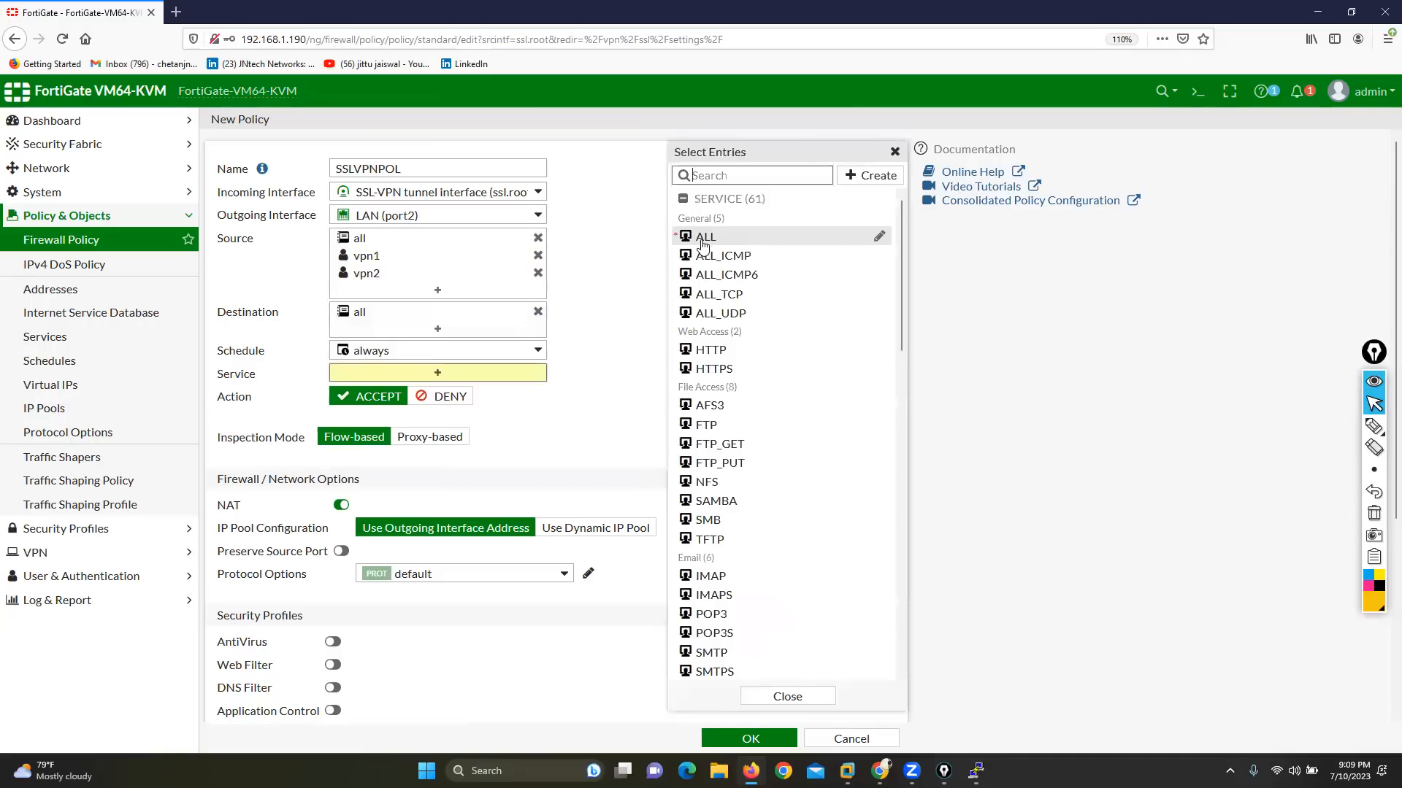
click(705, 237)
click(607, 296)
Step: Log all sessions for the policy, save it and apply the SSL-VPN settings again
scroll(779, 644, down, 4)
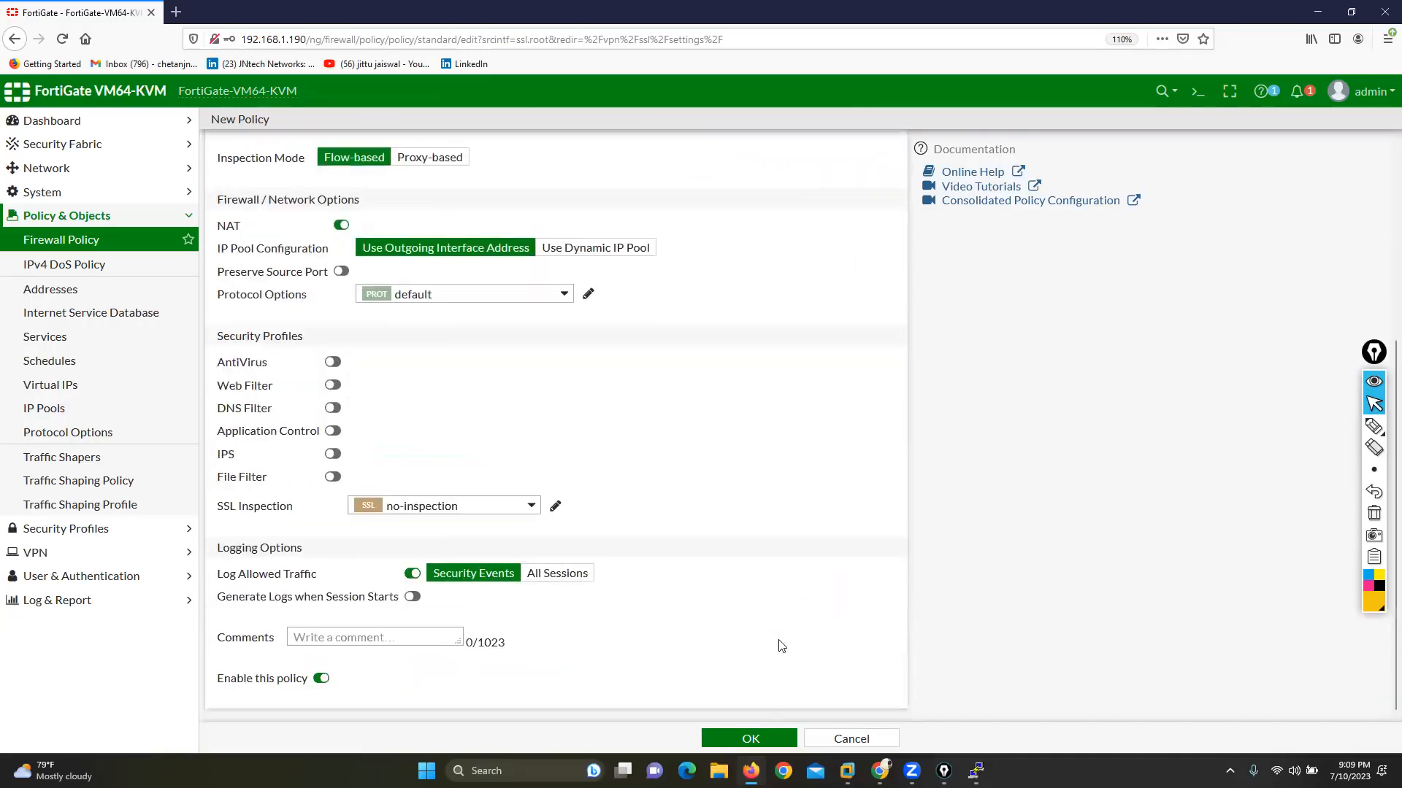
click(558, 575)
click(745, 738)
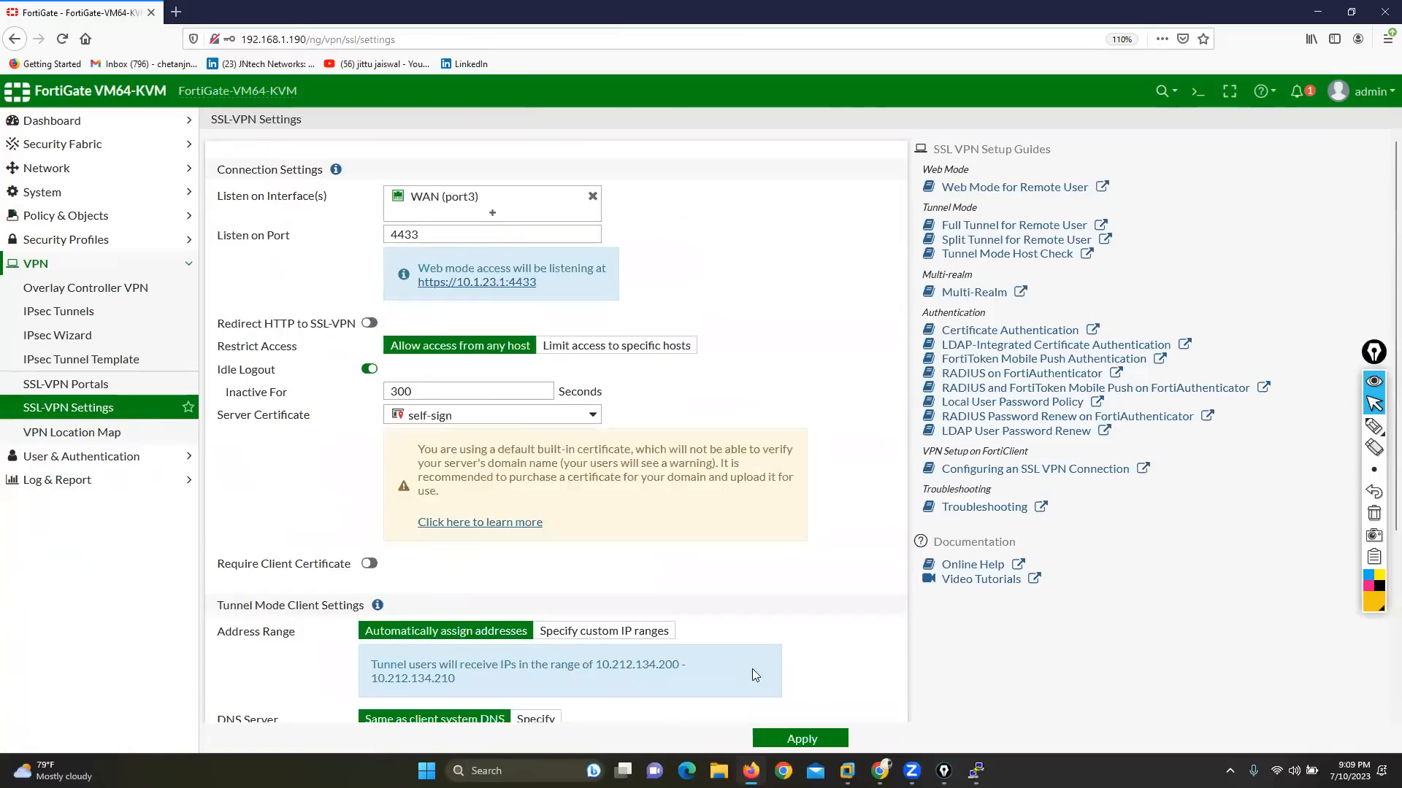
click(795, 739)
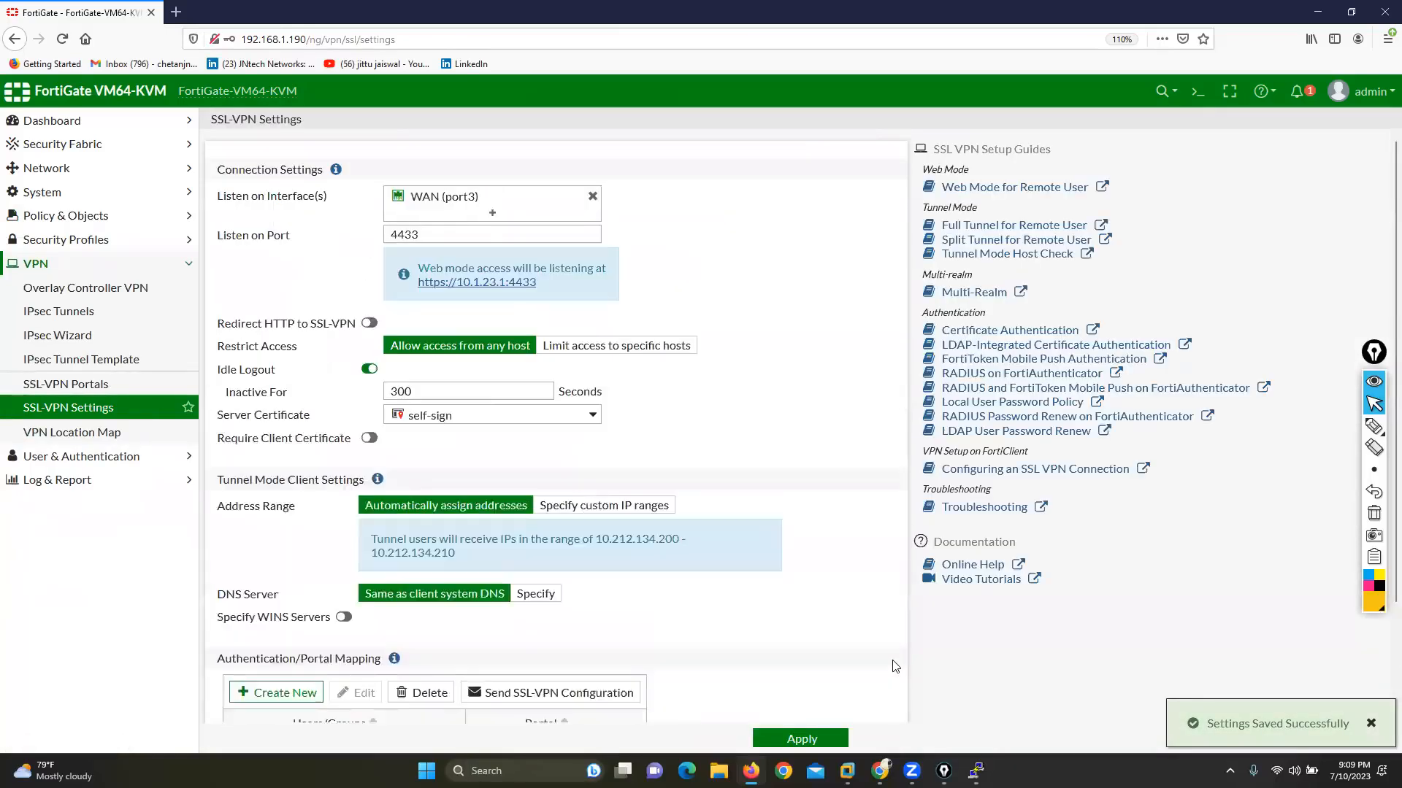
Step: Switch to the EVE topology in Chrome, shift the WAN-side Win node slightly and open its console
mouse_move(879, 771)
click(878, 686)
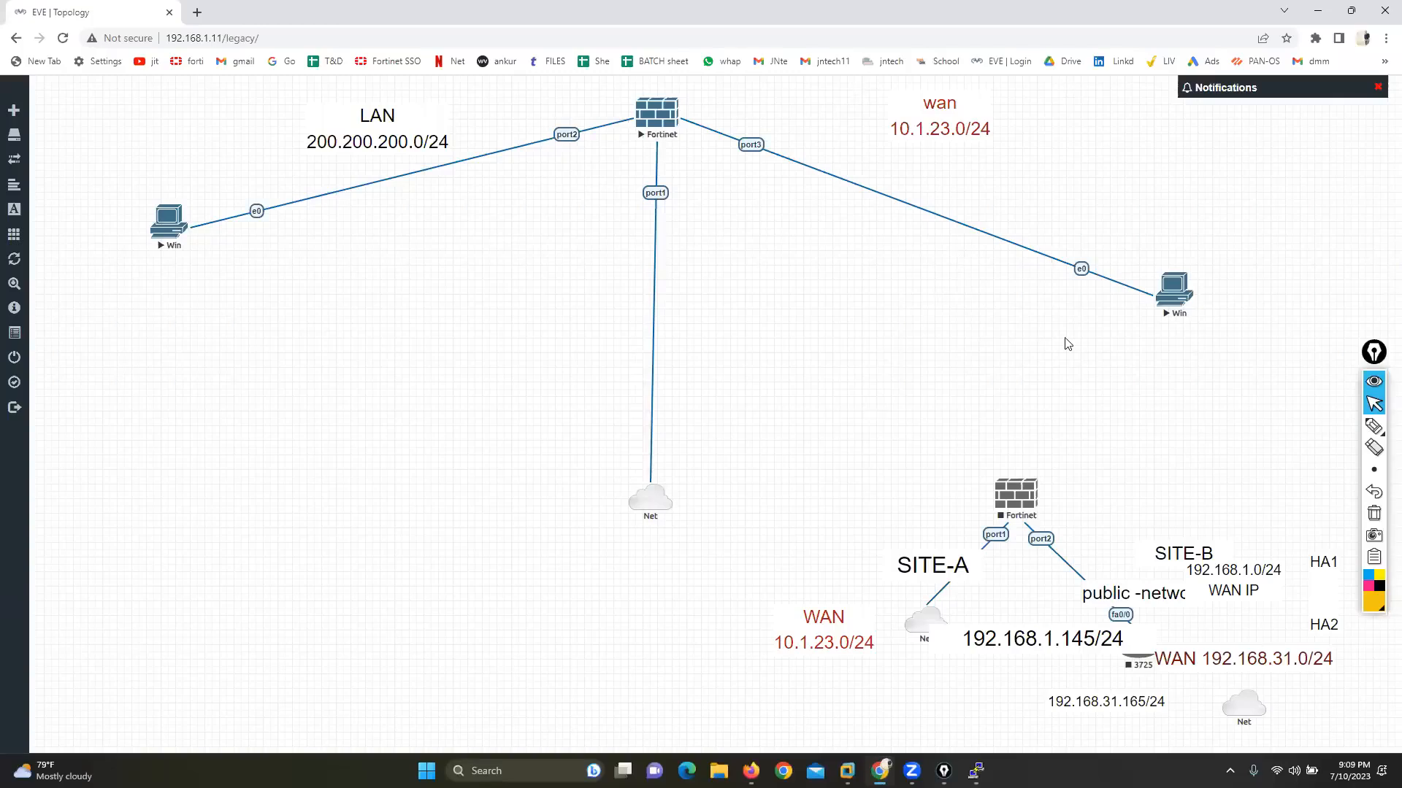
drag(1184, 295, 1217, 266)
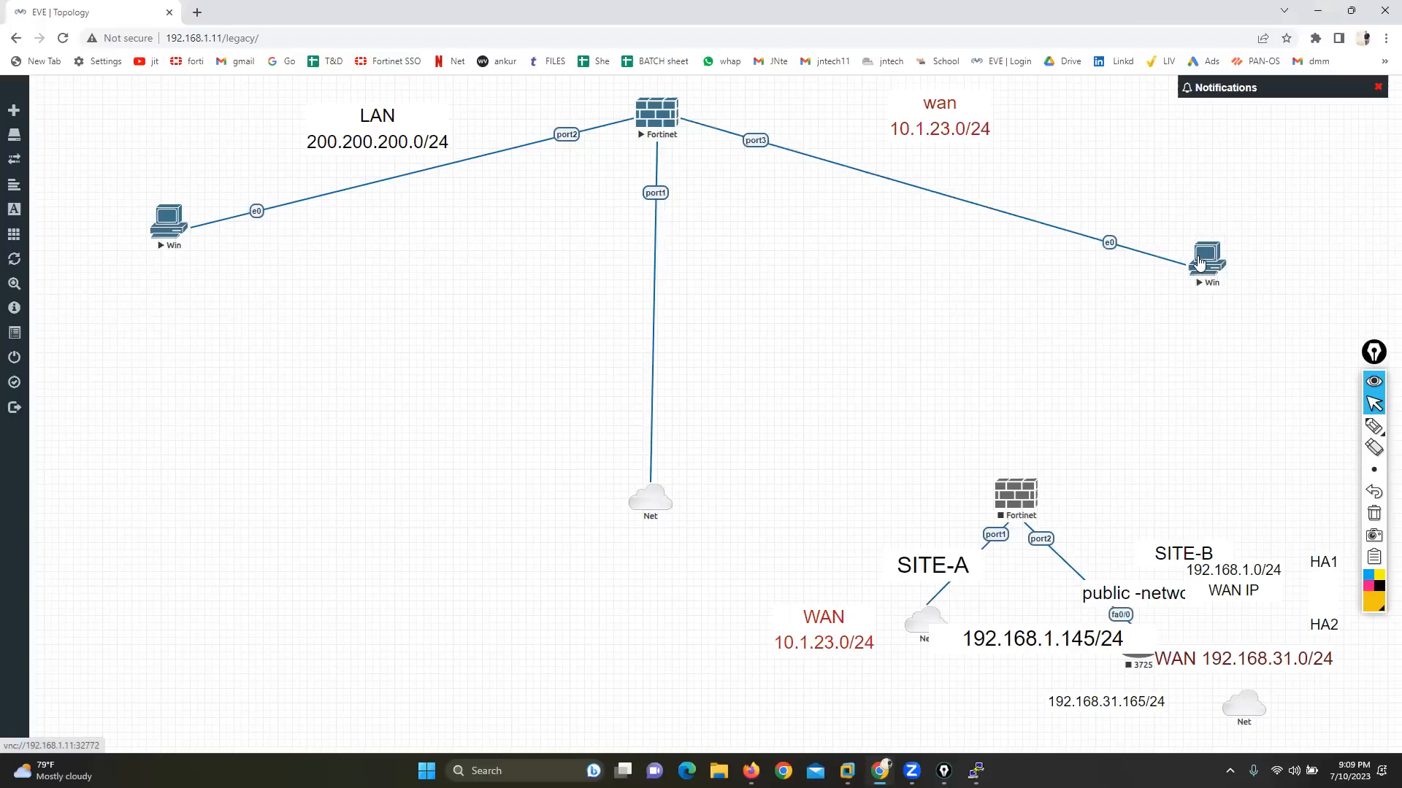
click(726, 138)
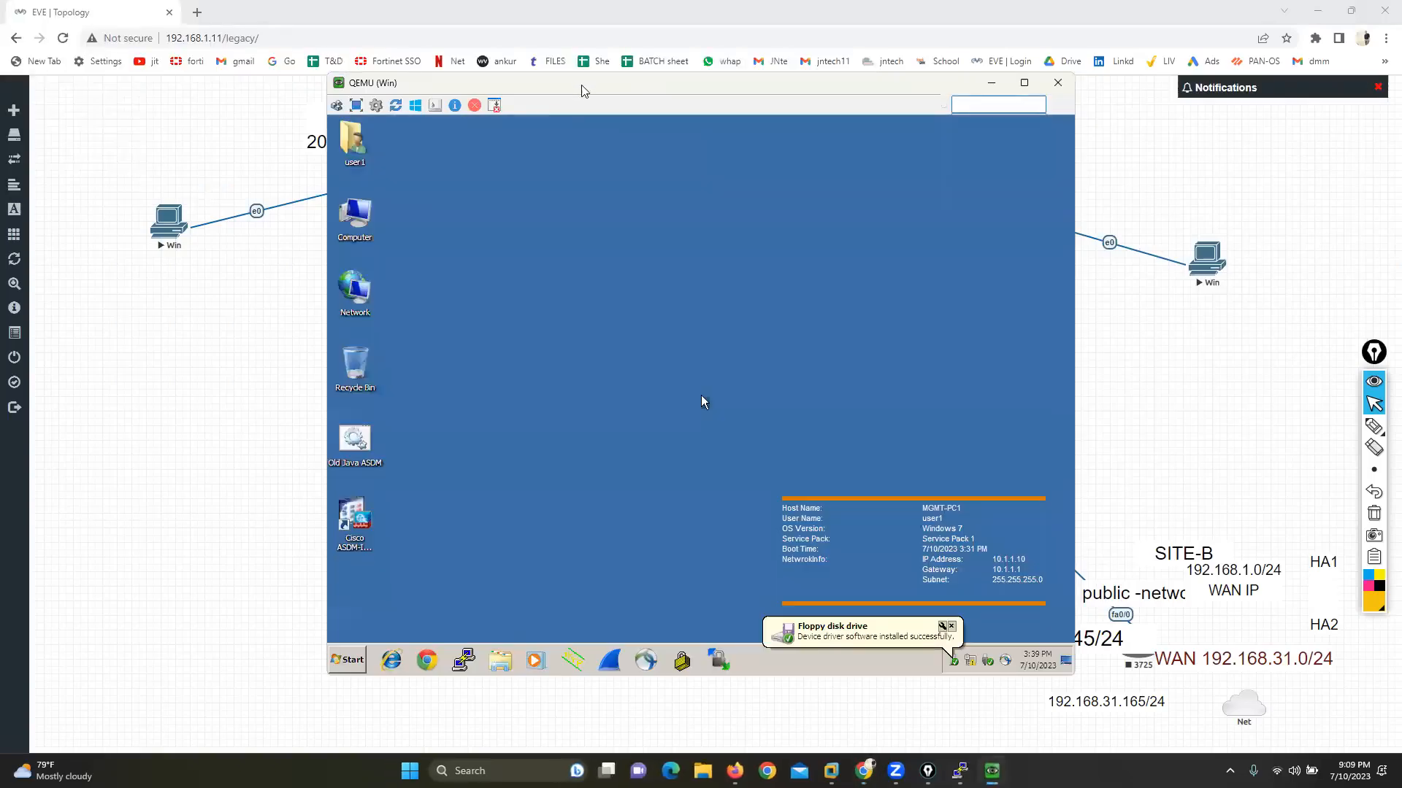
drag(582, 88, 572, 149)
Step: Open a command prompt on the WAN-side Windows machine and check its IP configuration with ipconfig
click(343, 723)
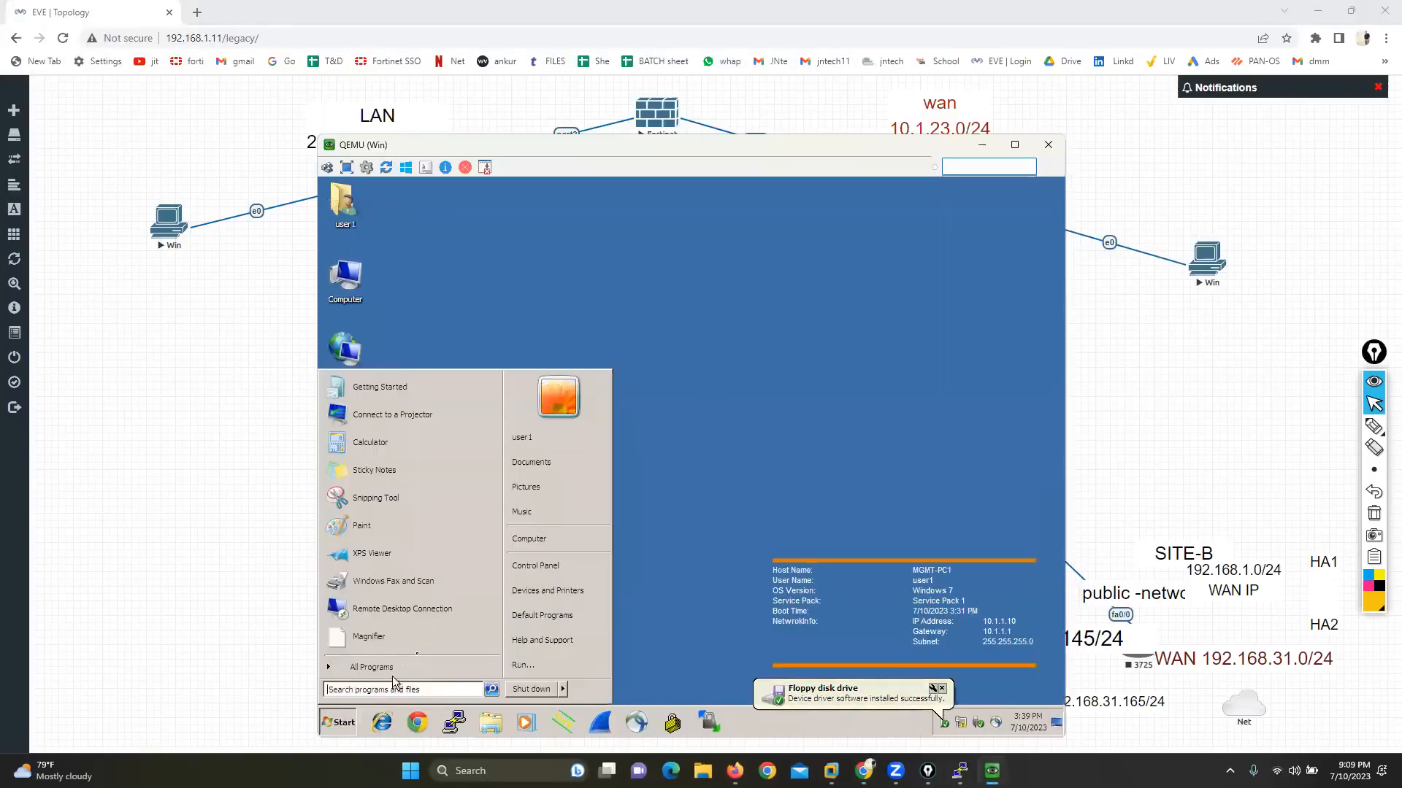
click(523, 665)
text(cmd)
key(Return)
text(IPCON)
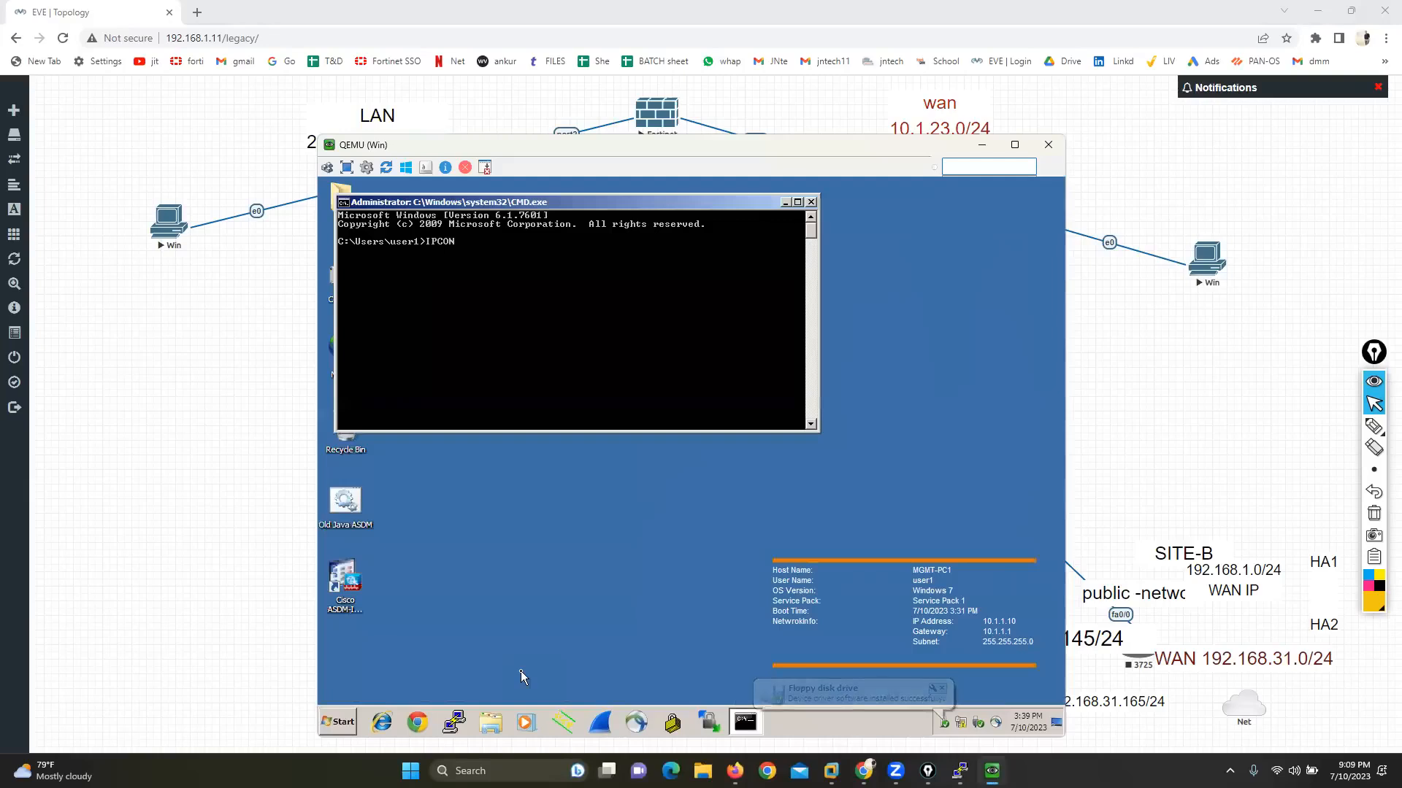
text(FIG)
key(Return)
Step: Open the network connections with ncpa.cpl and give Local Area Connection a new static IPv4 address and subnet mask
text(NCPA.CP)
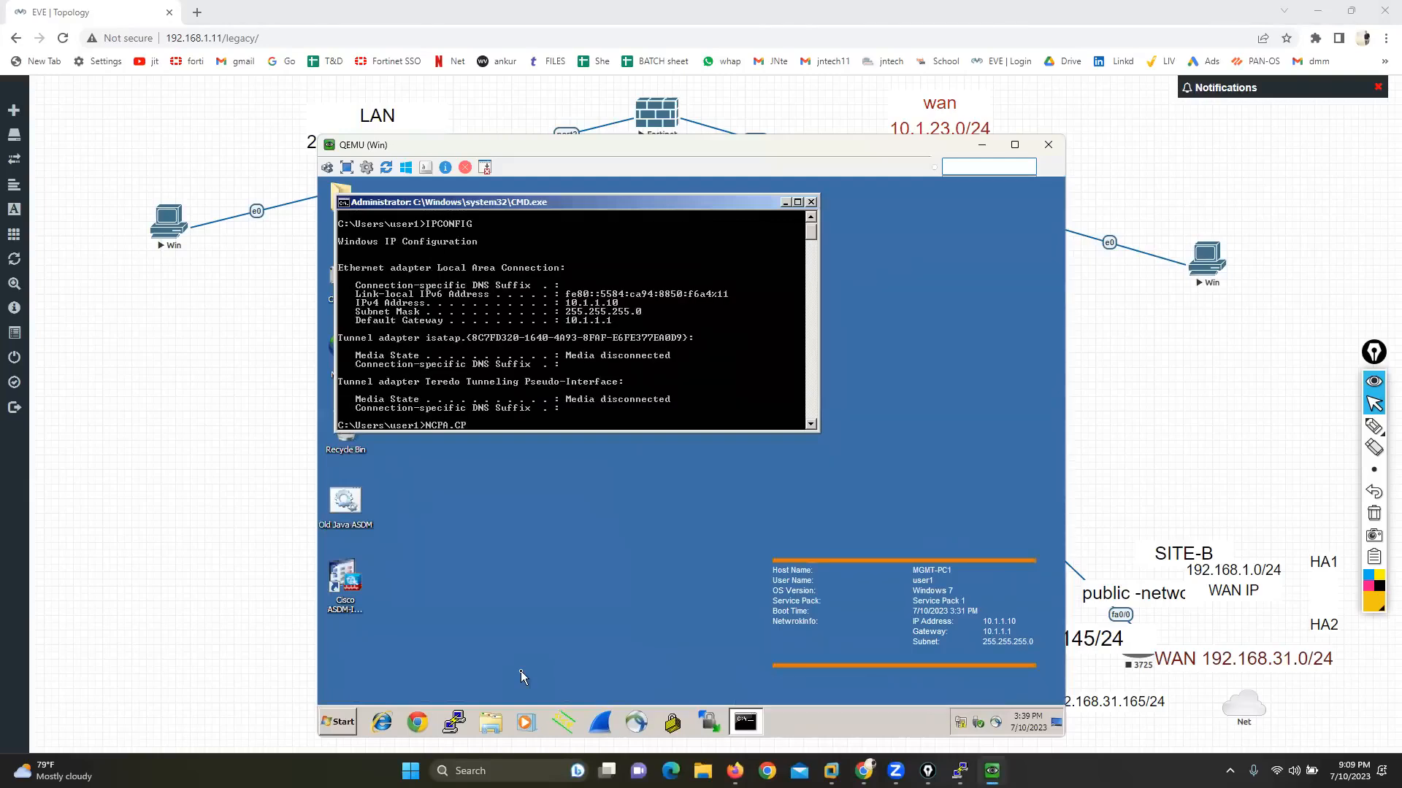
text(L)
key(Return)
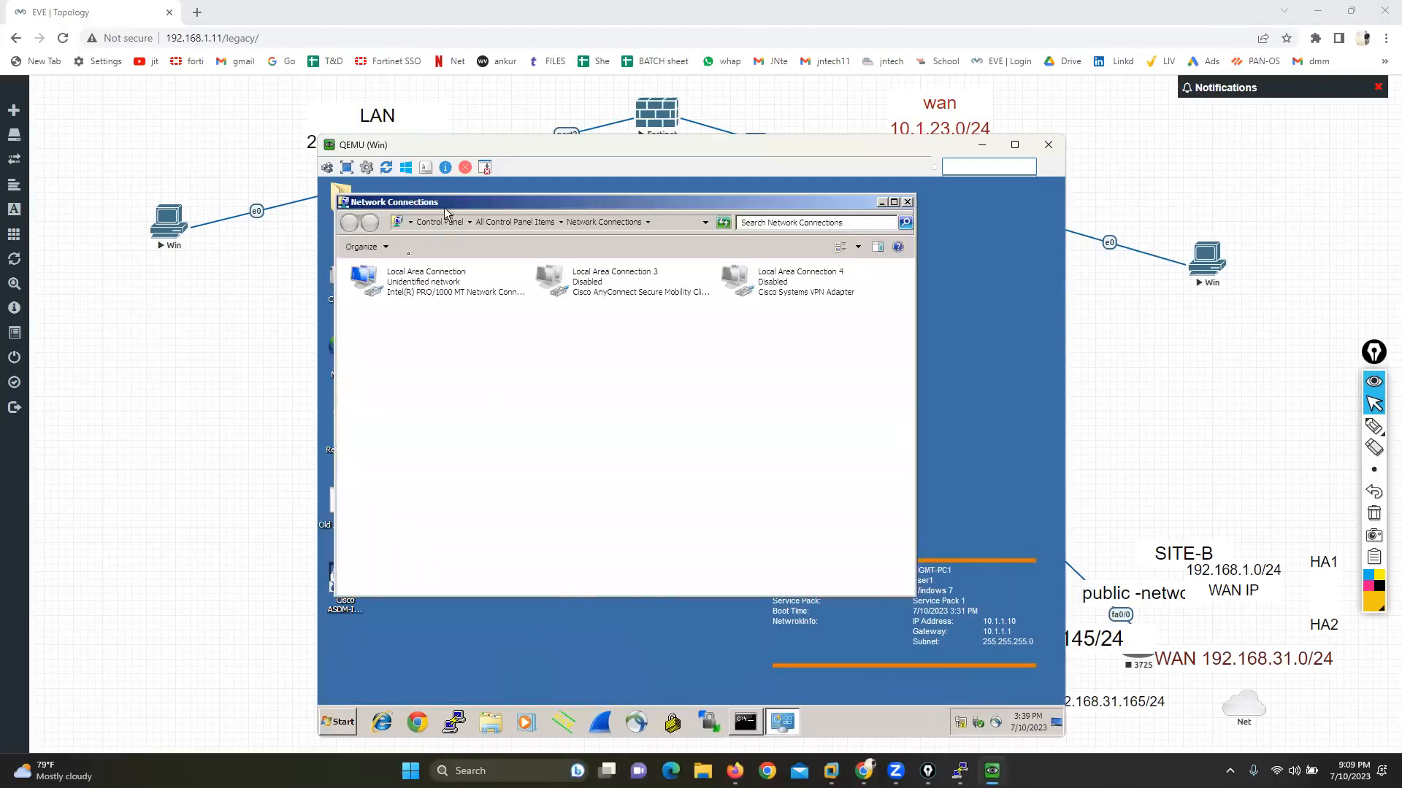
right_click(405, 269)
click(471, 400)
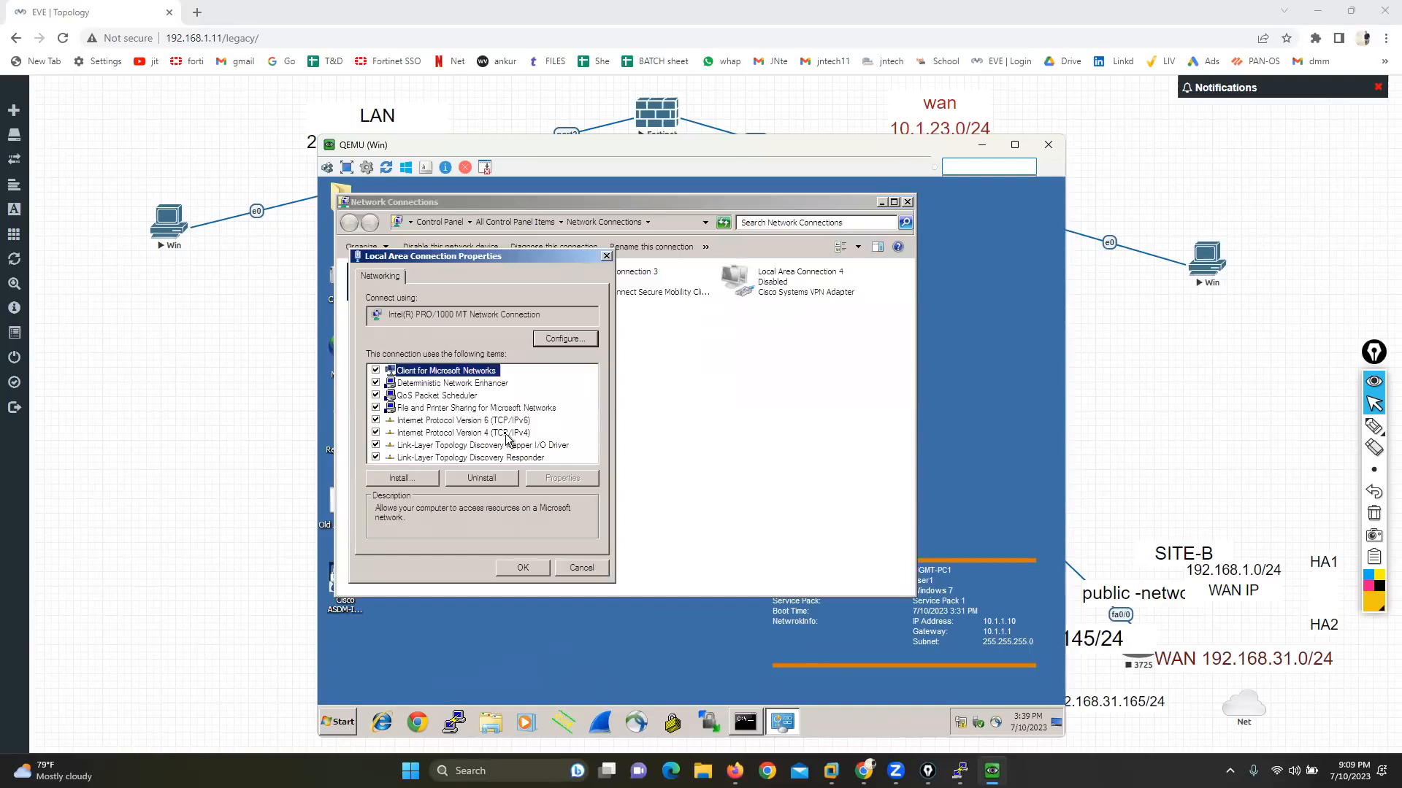
click(508, 435)
click(563, 480)
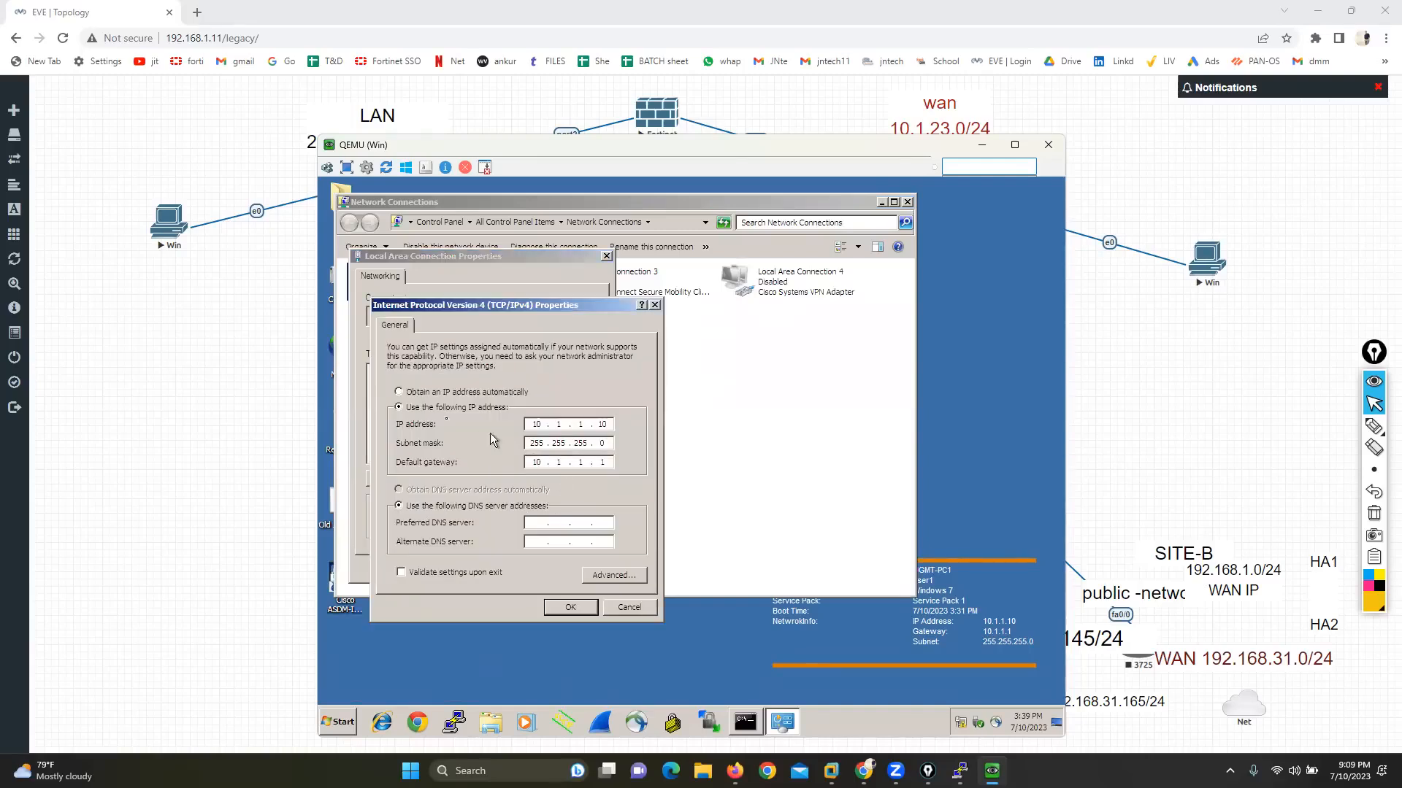
click(424, 392)
click(422, 407)
text(255)
click(559, 609)
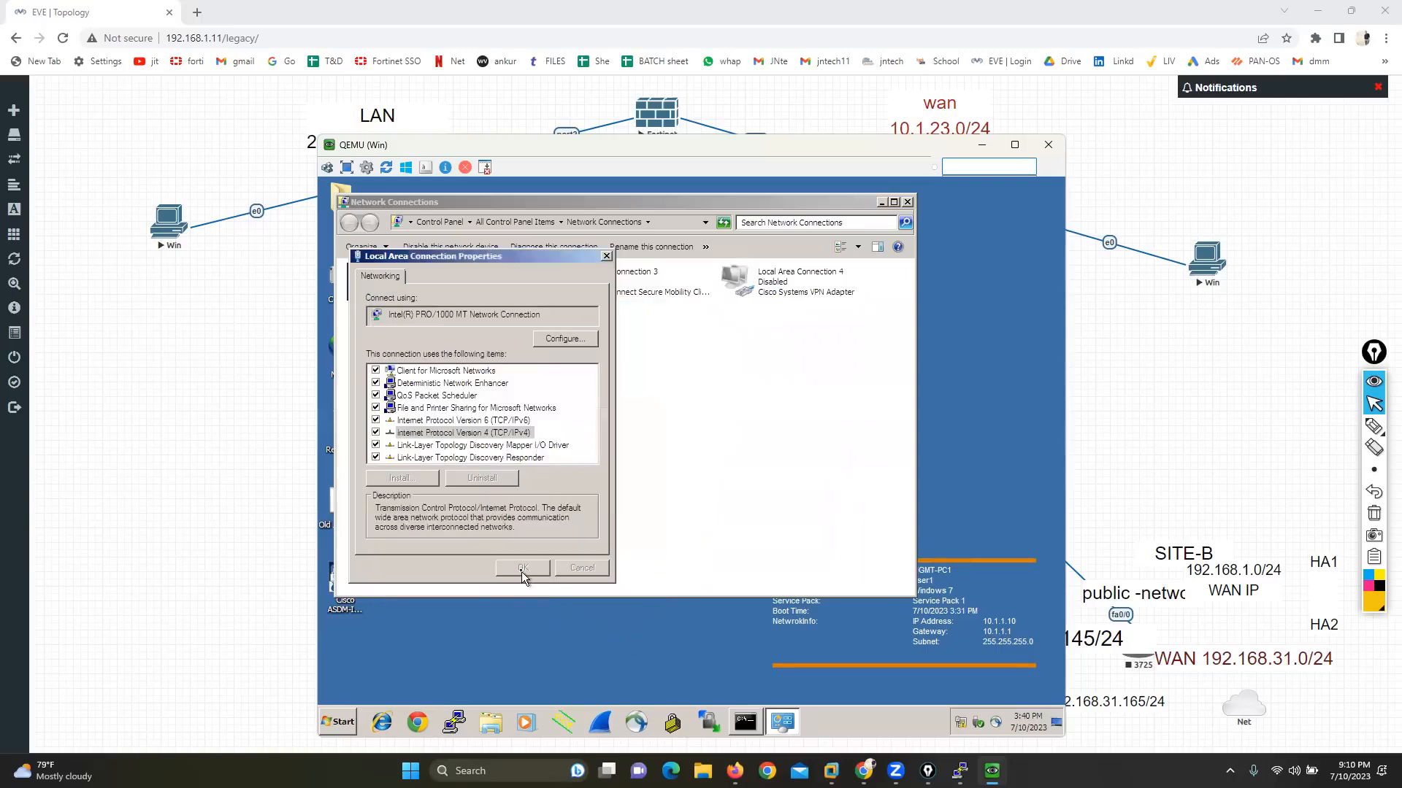
Step: Ping the firewall's WAN address 10.1.23.1 from the command prompt
click(746, 724)
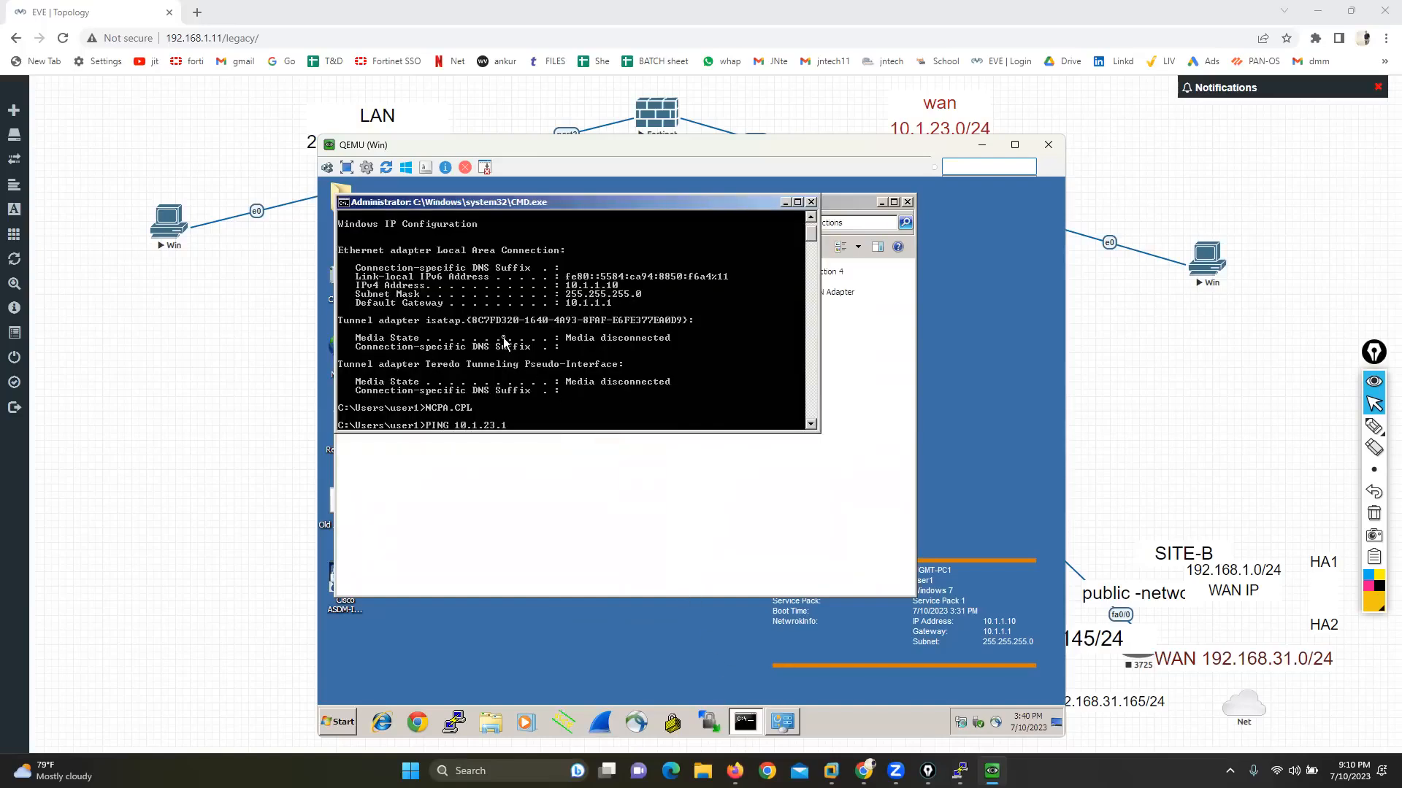
key(Return)
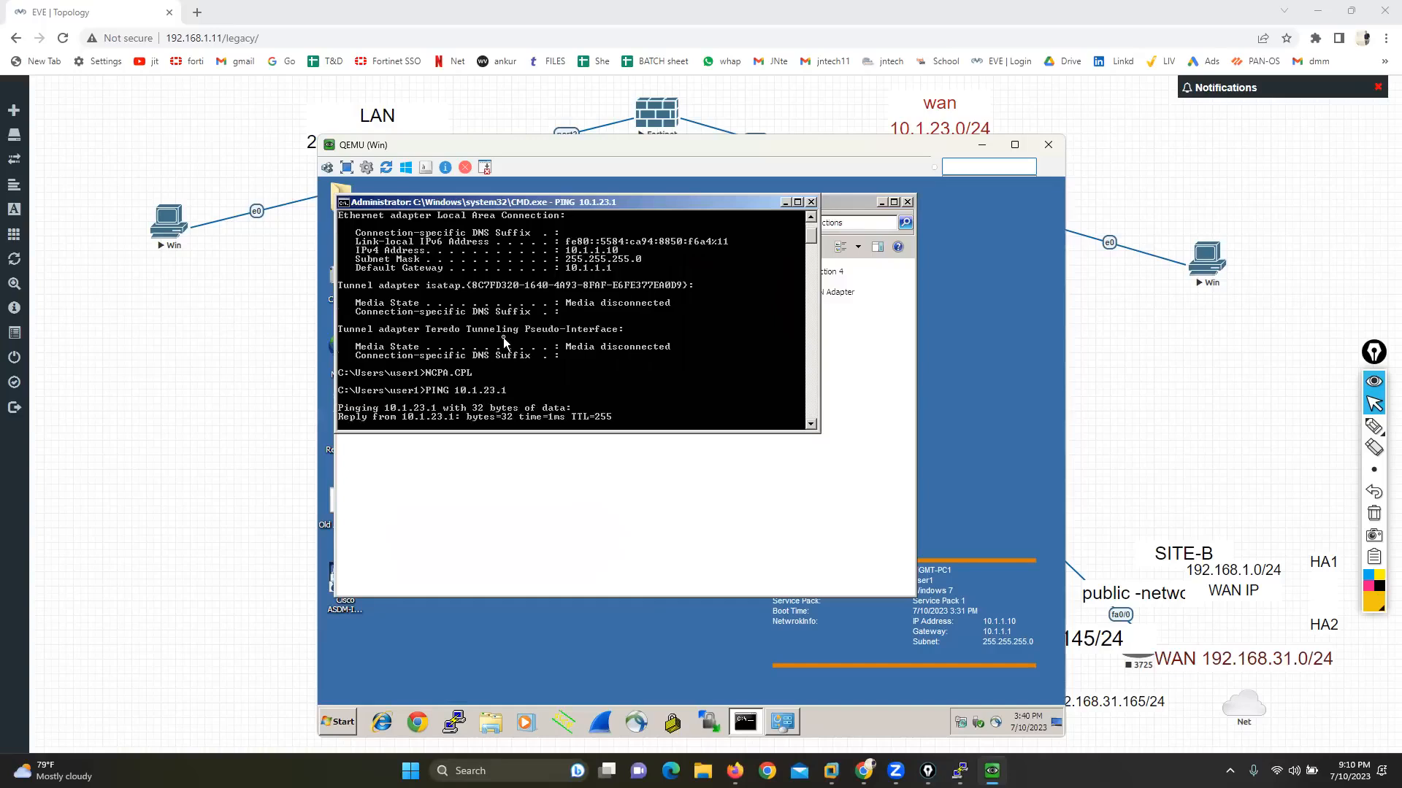
click(1333, 427)
mouse_move(1216, 207)
mouse_down()
mouse_move(1157, 271)
mouse_move(1264, 241)
mouse_move(751, 124)
mouse_move(767, 131)
mouse_move(752, 143)
mouse_up()
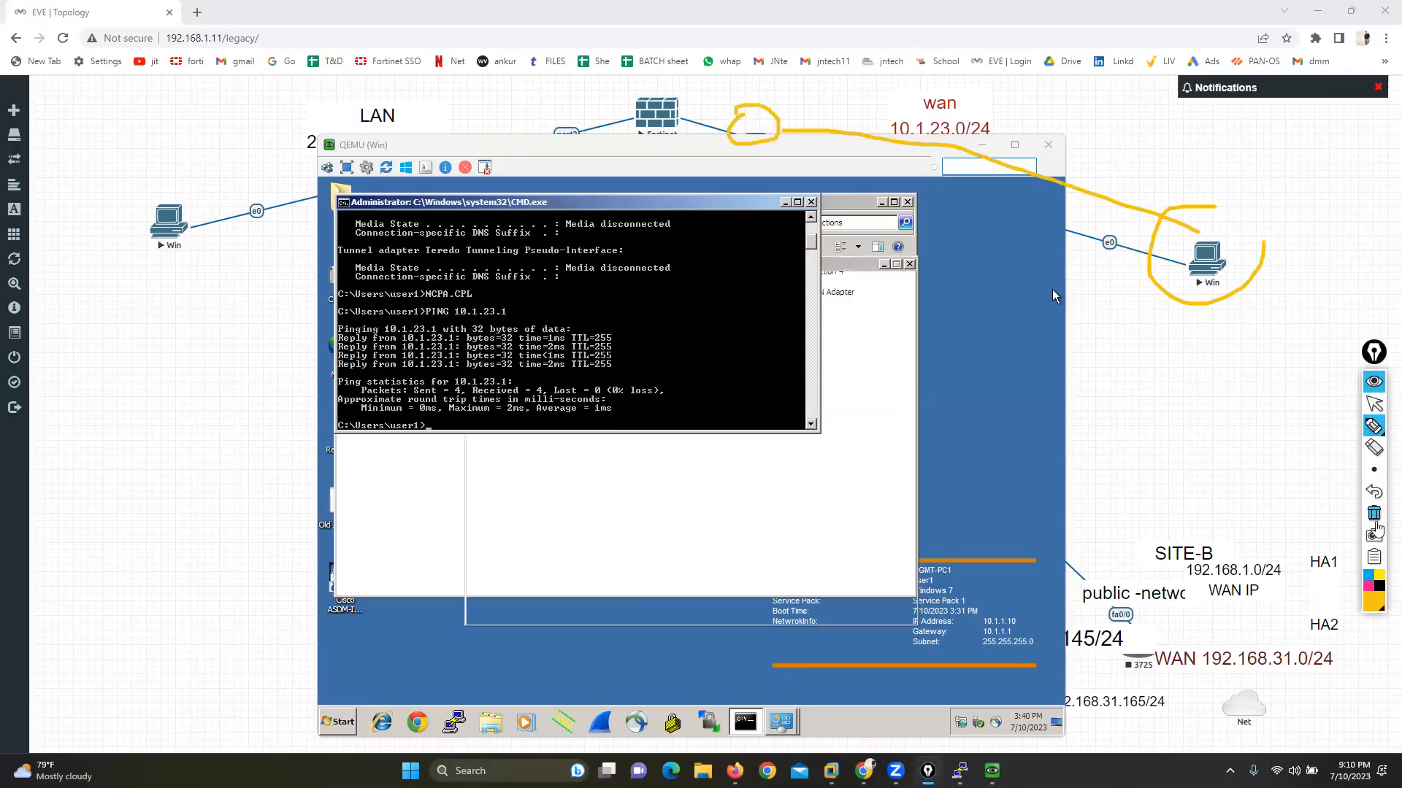
click(1373, 516)
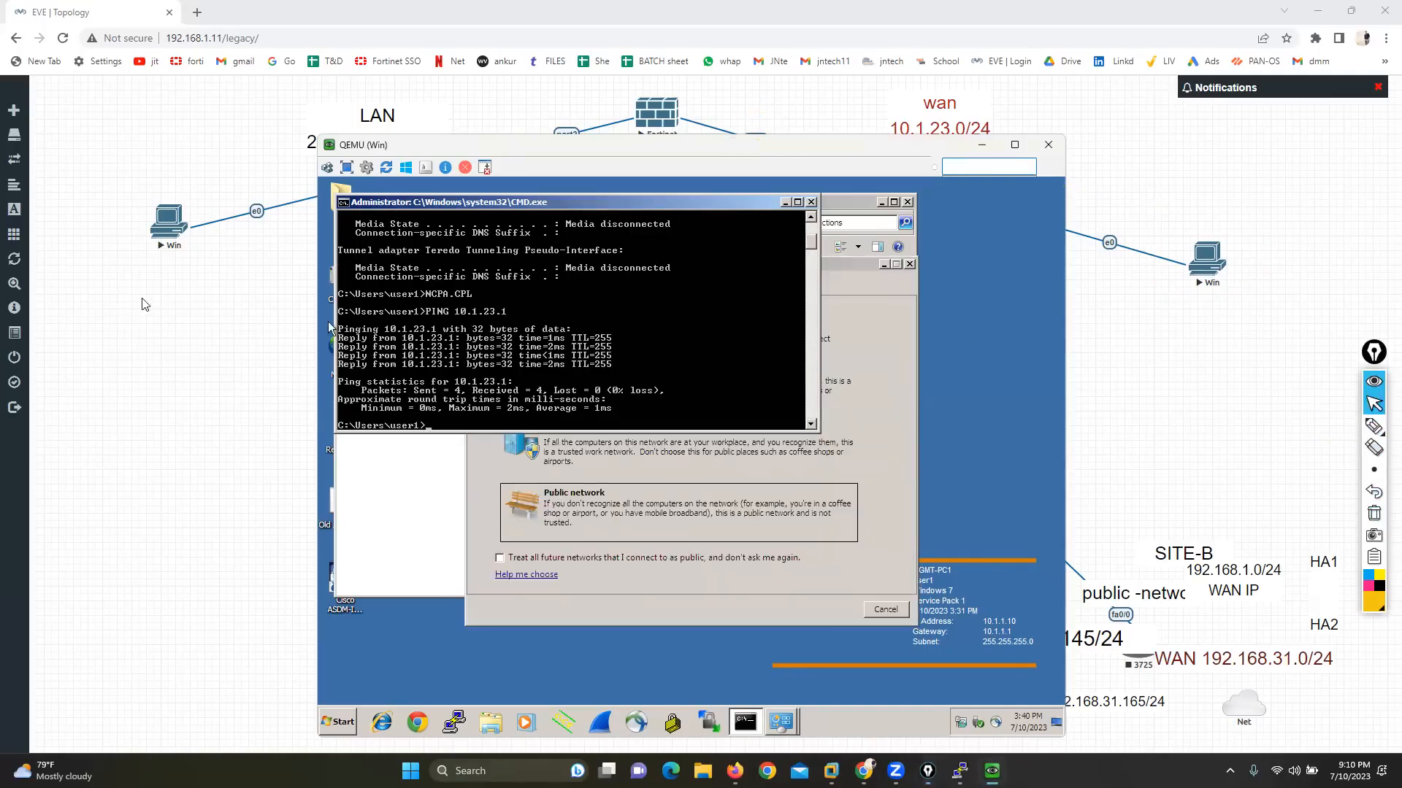
Step: Open the console of the LAN-side Win node and log in to Windows with the account password
click(165, 228)
click(696, 139)
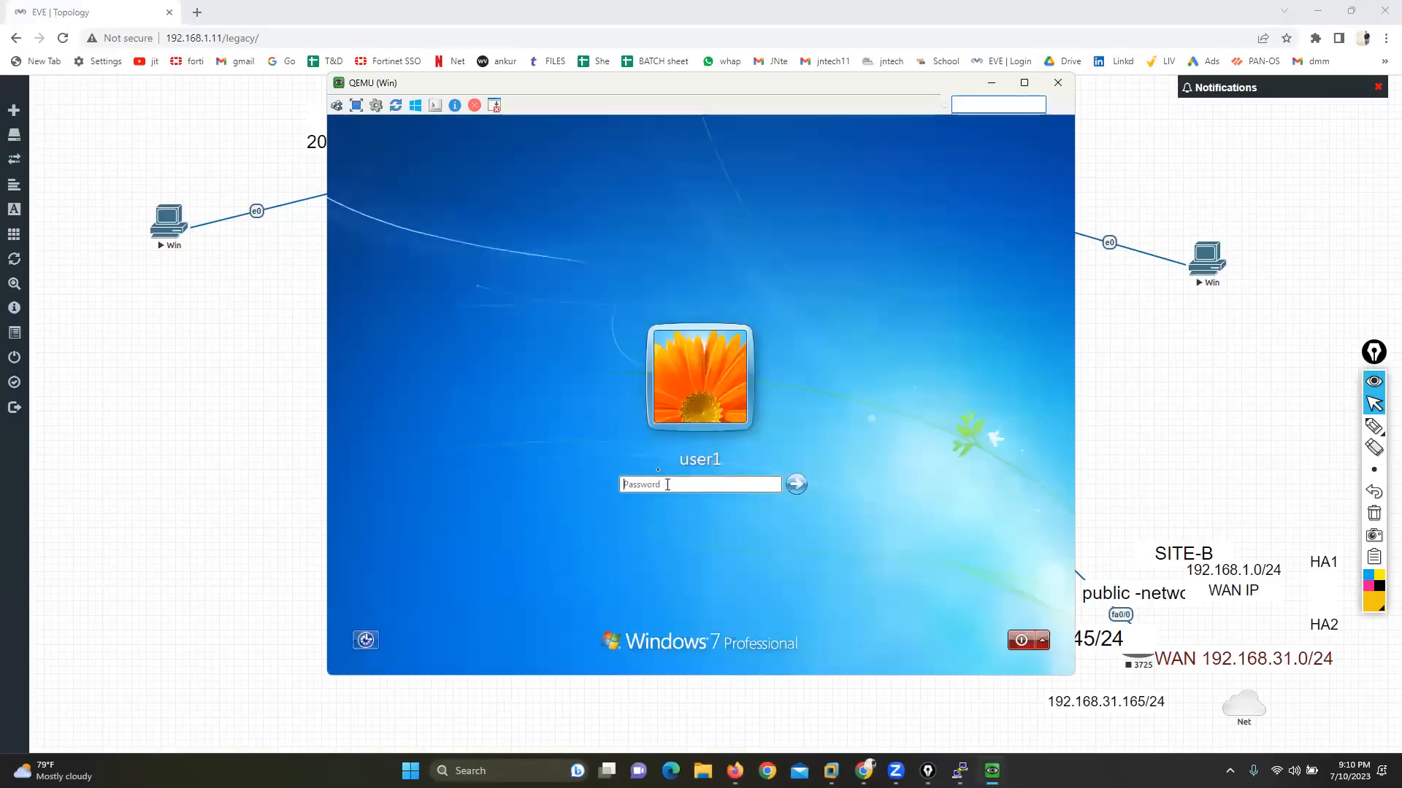
text(••)
key(Return)
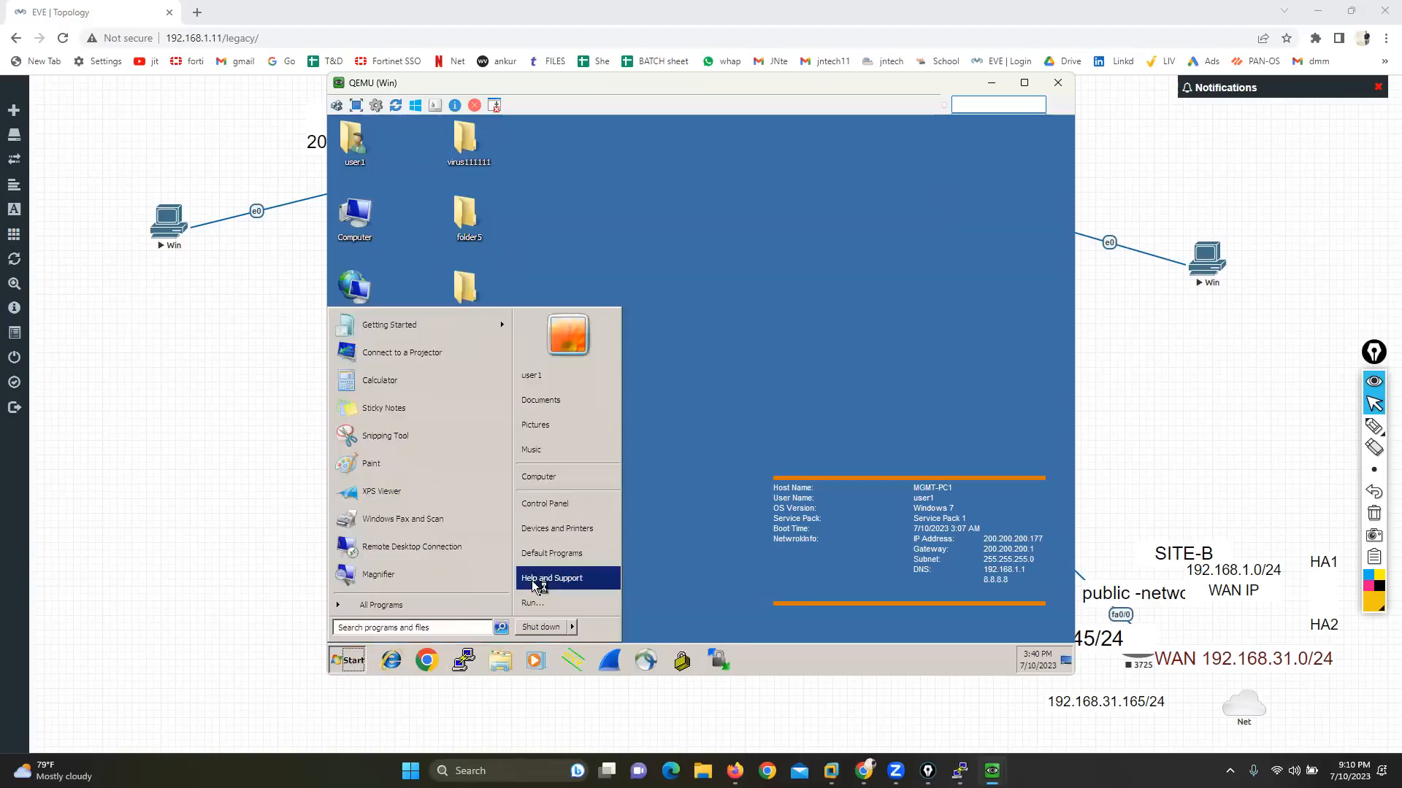
Step: Open a command prompt on the LAN-side Windows machine and check its IP configuration with ipconfig
click(535, 603)
text(CMD)
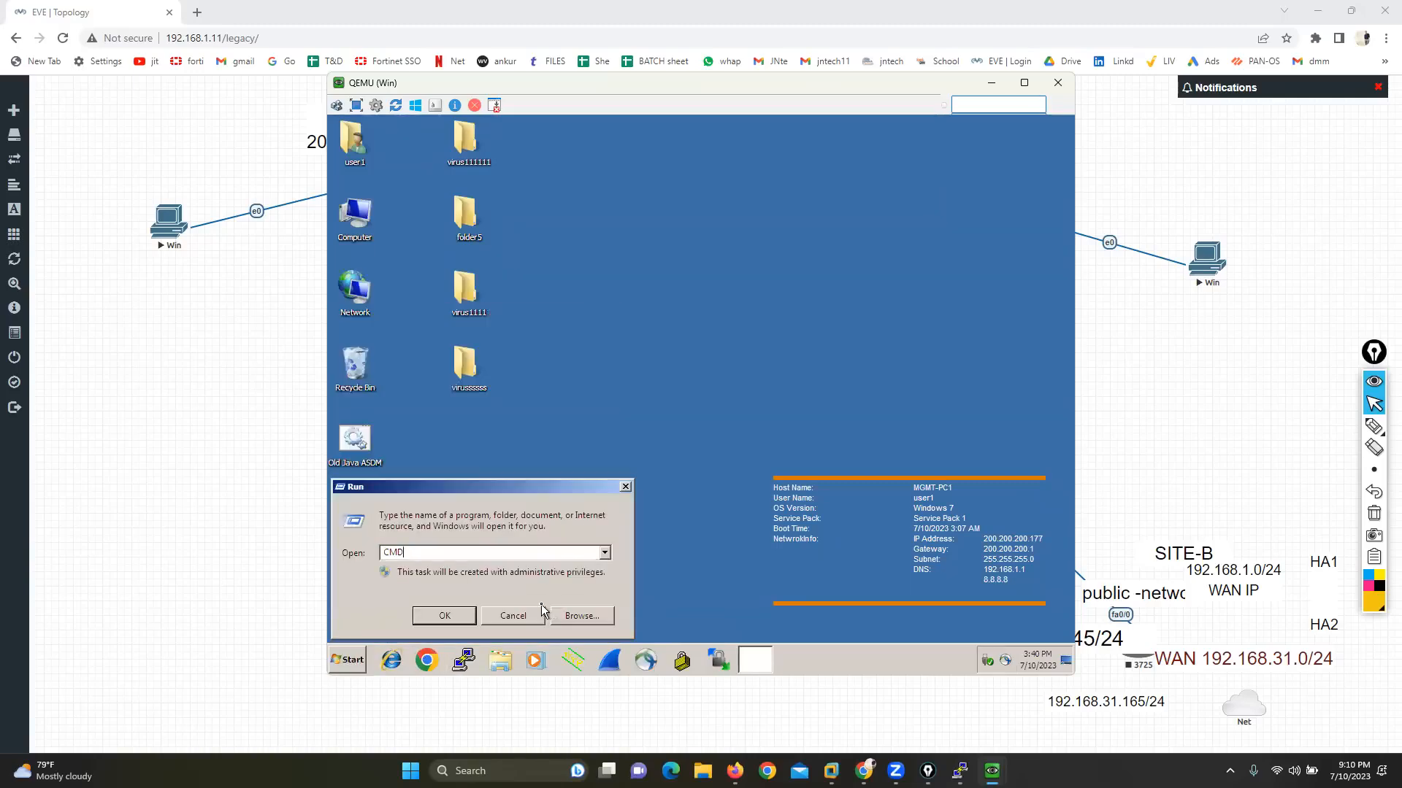
key(Return)
text(CIPCO)
key(BackSpace)
key(BackSpace)
key(BackSpace)
text(ipcb)
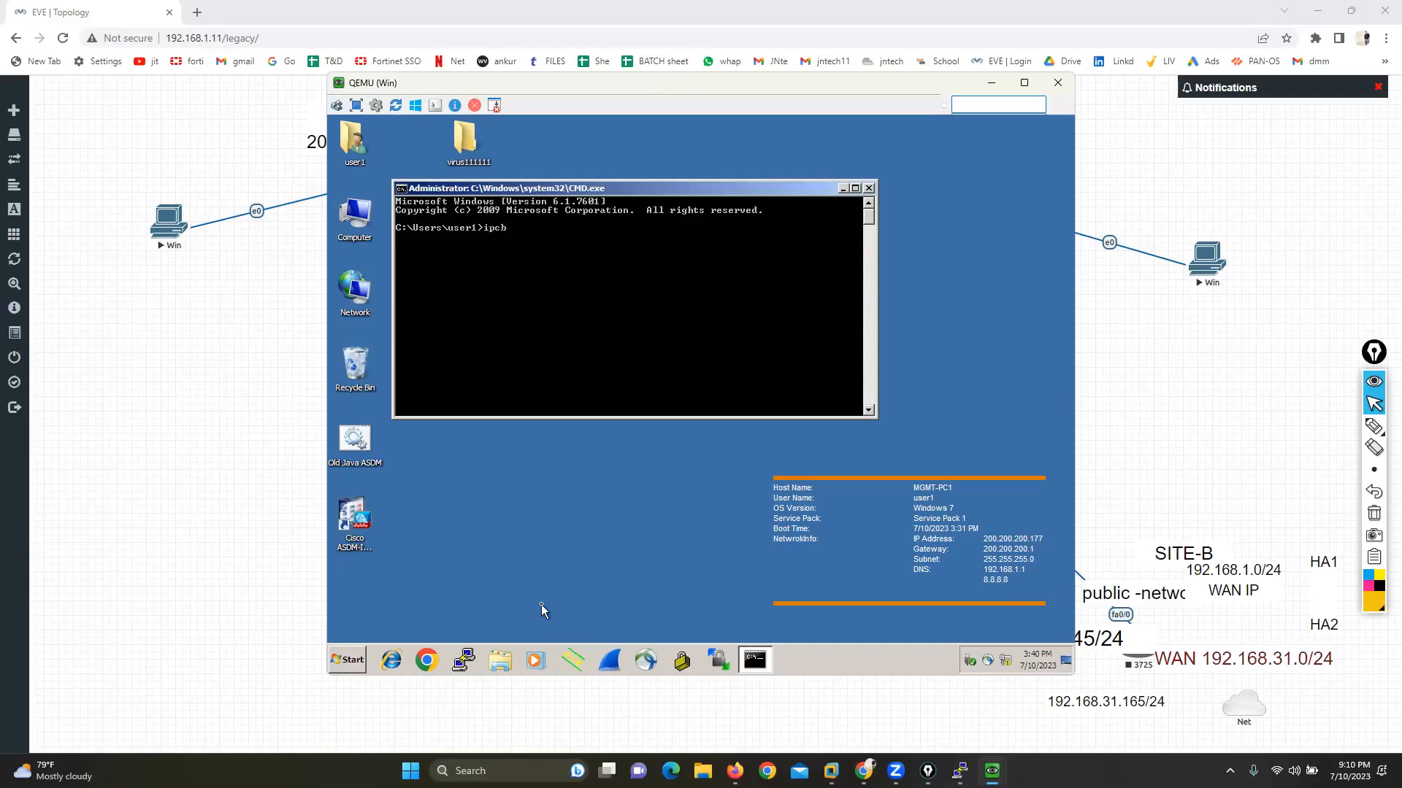
text(nfig)
key(Return)
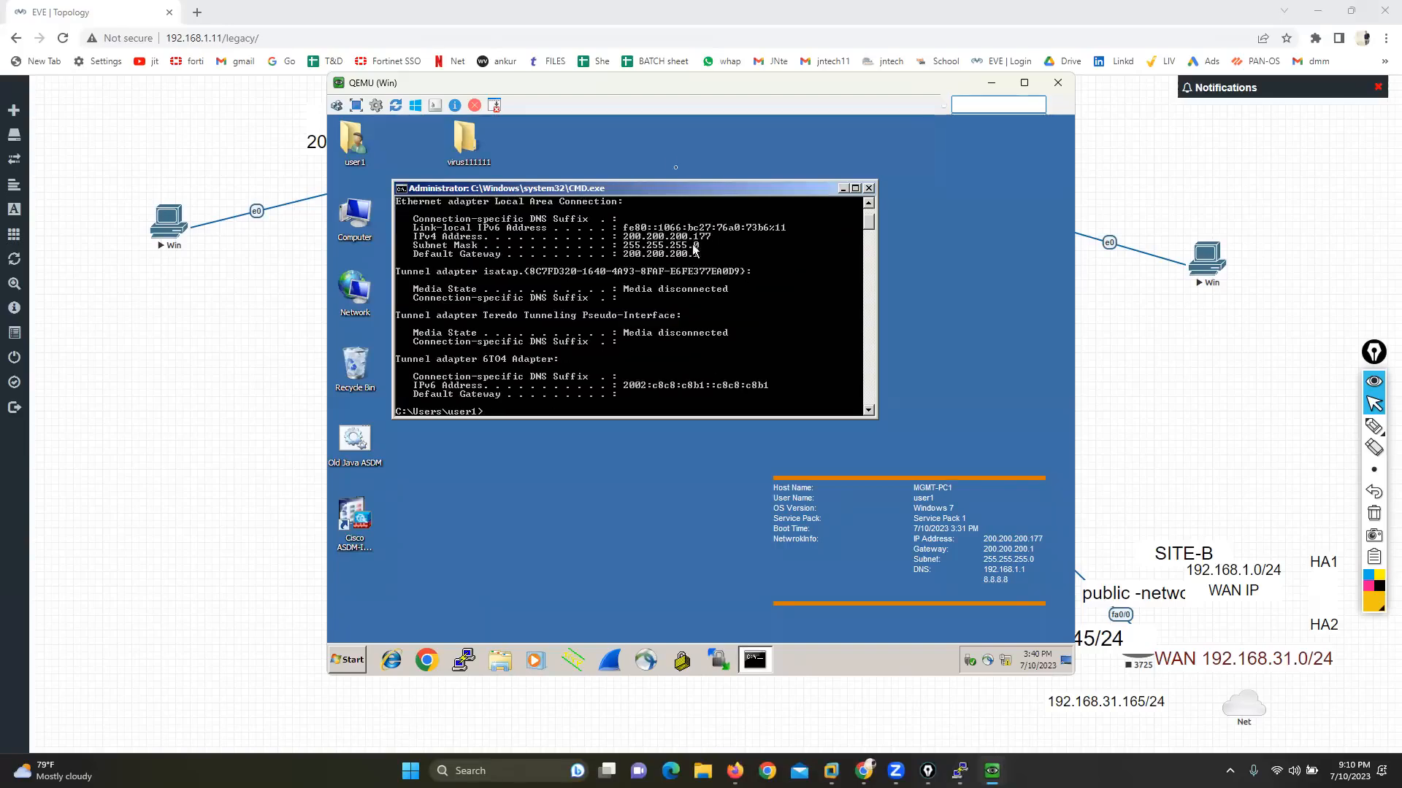
Step: Run services.msc on the LAN machine, examine the status of the Telnet service, close Services and minimize the console
drag(668, 91, 534, 105)
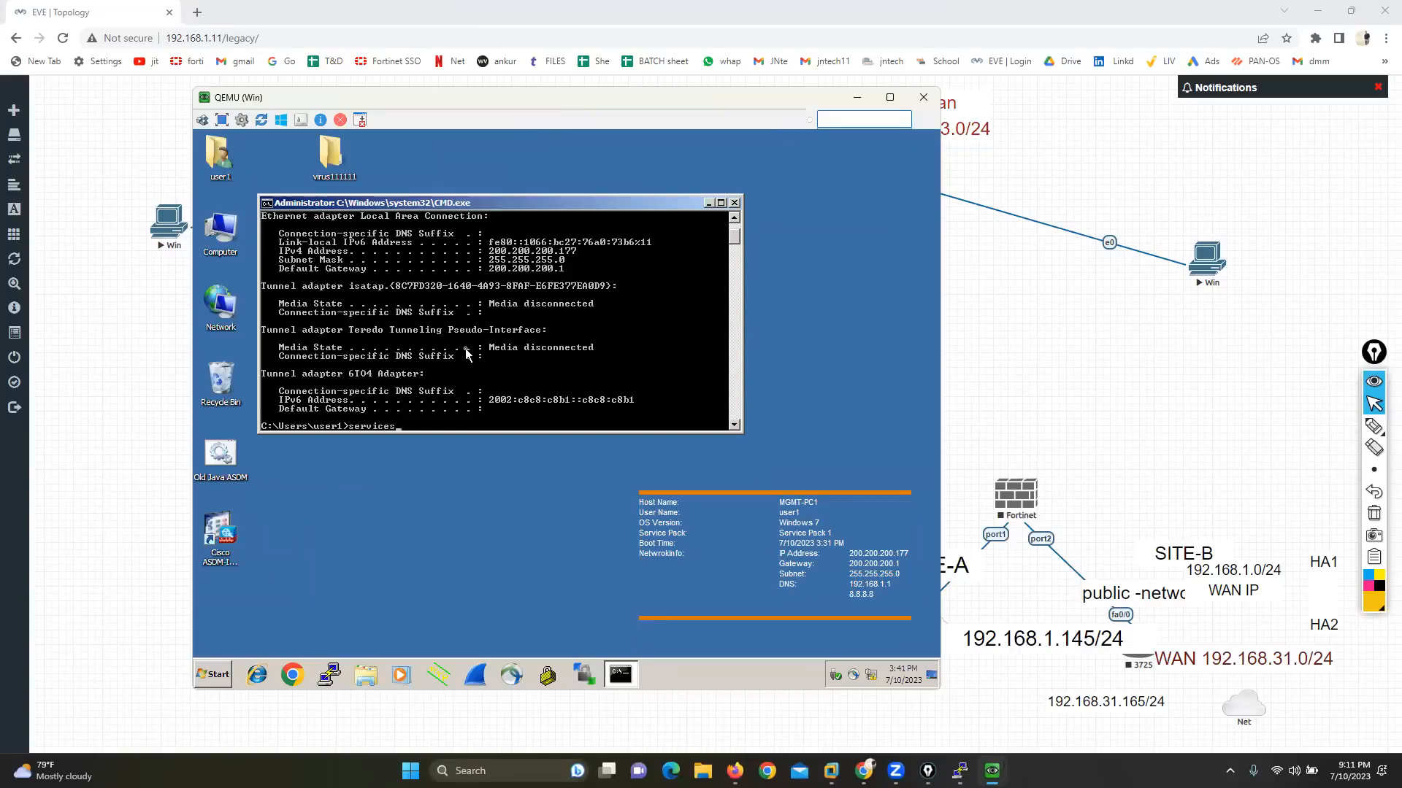
text(c)
key(Return)
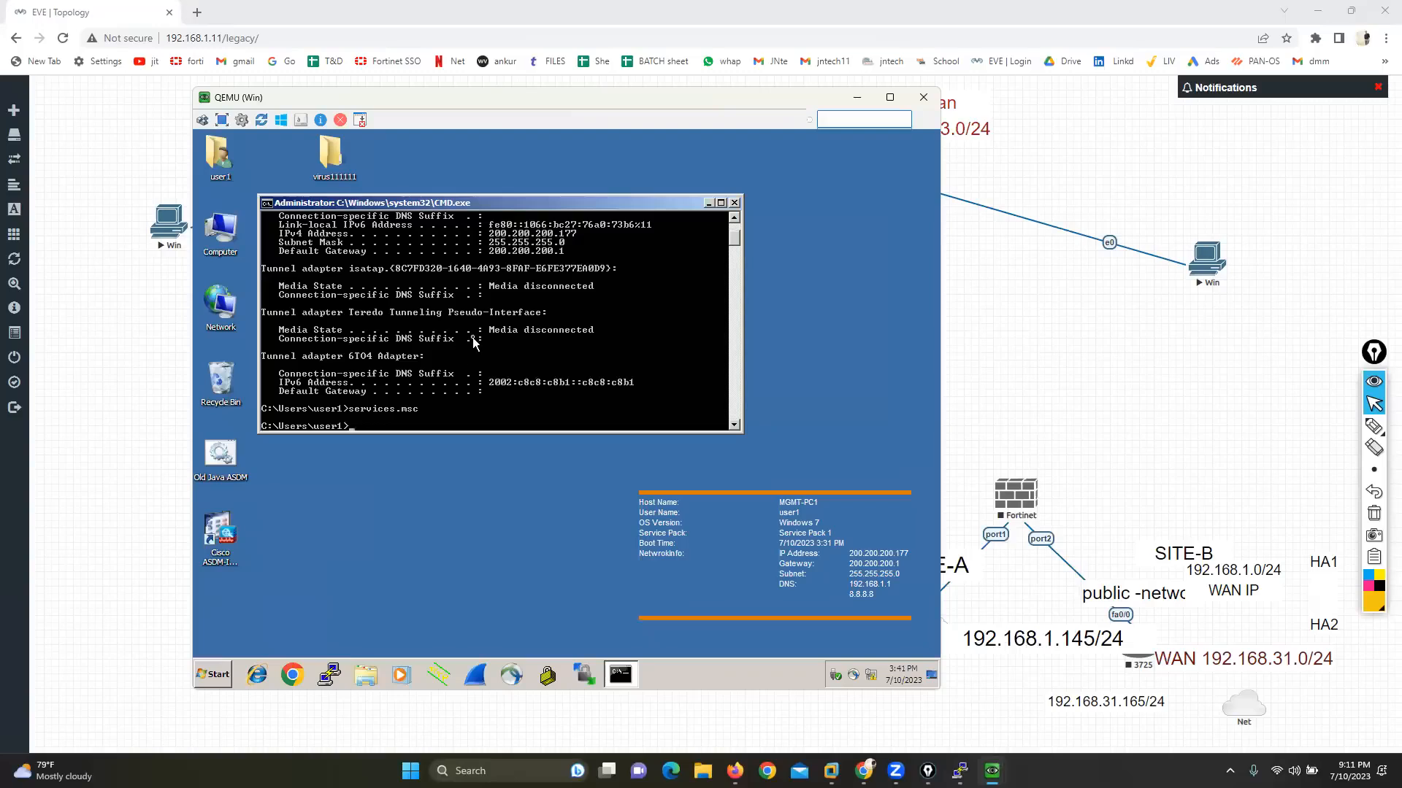
click(557, 389)
key(t)
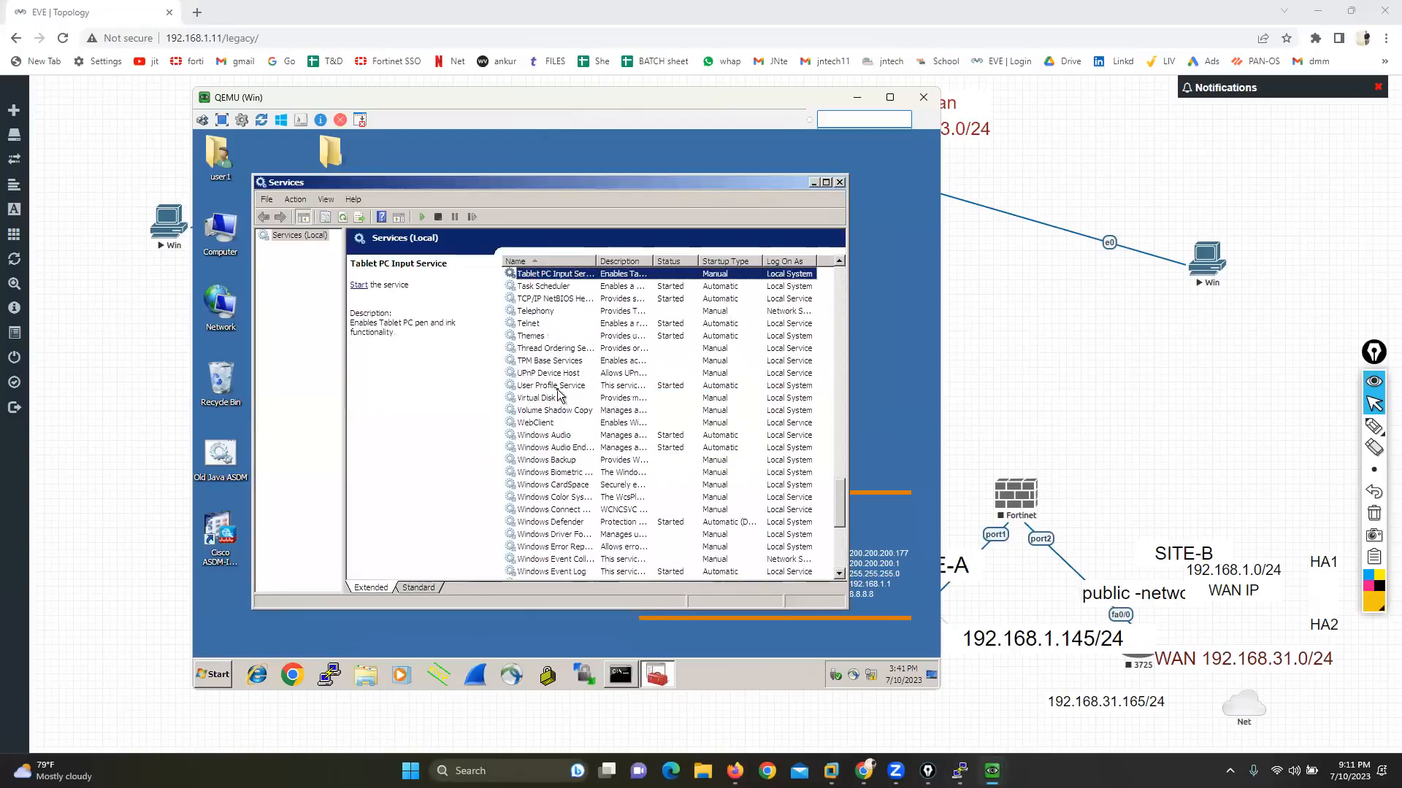
click(529, 325)
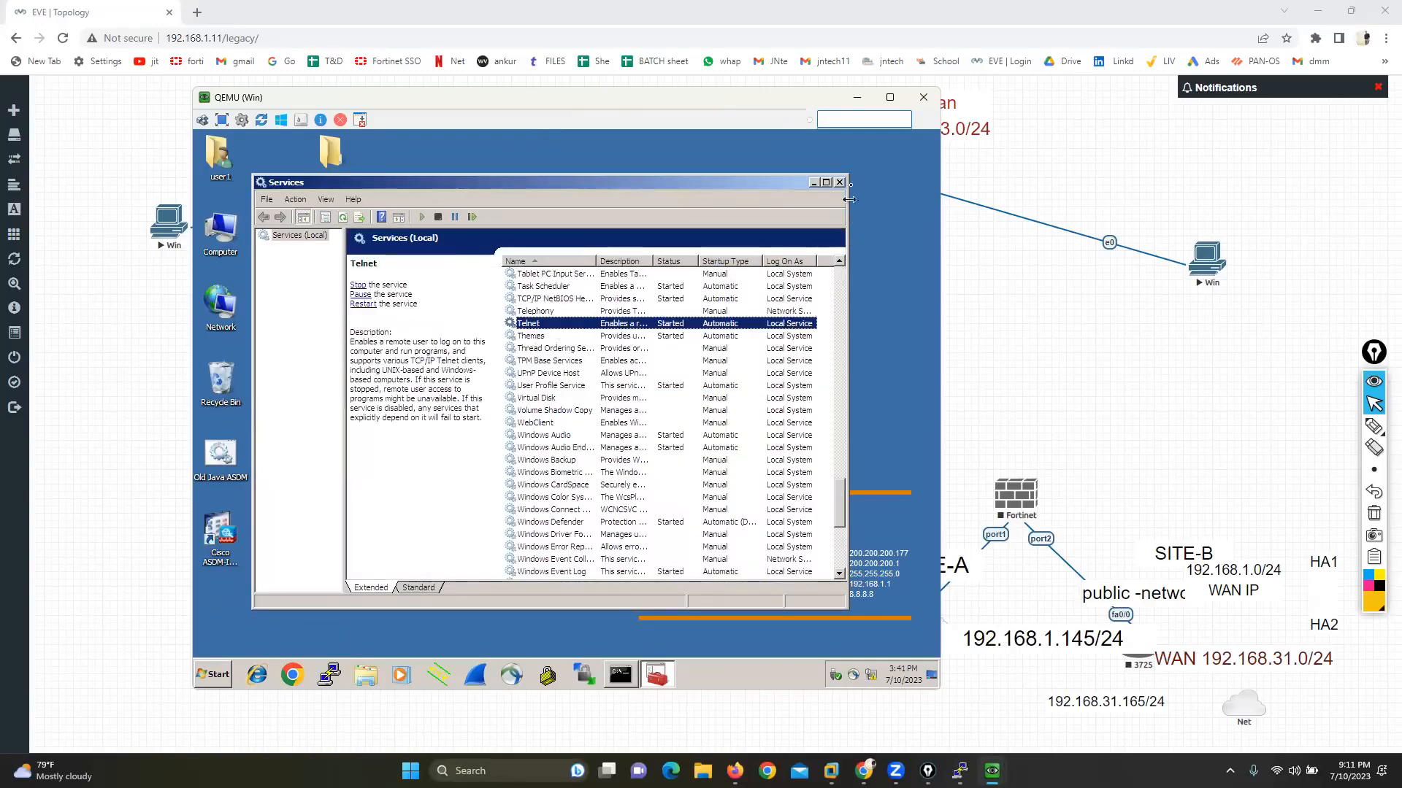
click(839, 181)
click(857, 97)
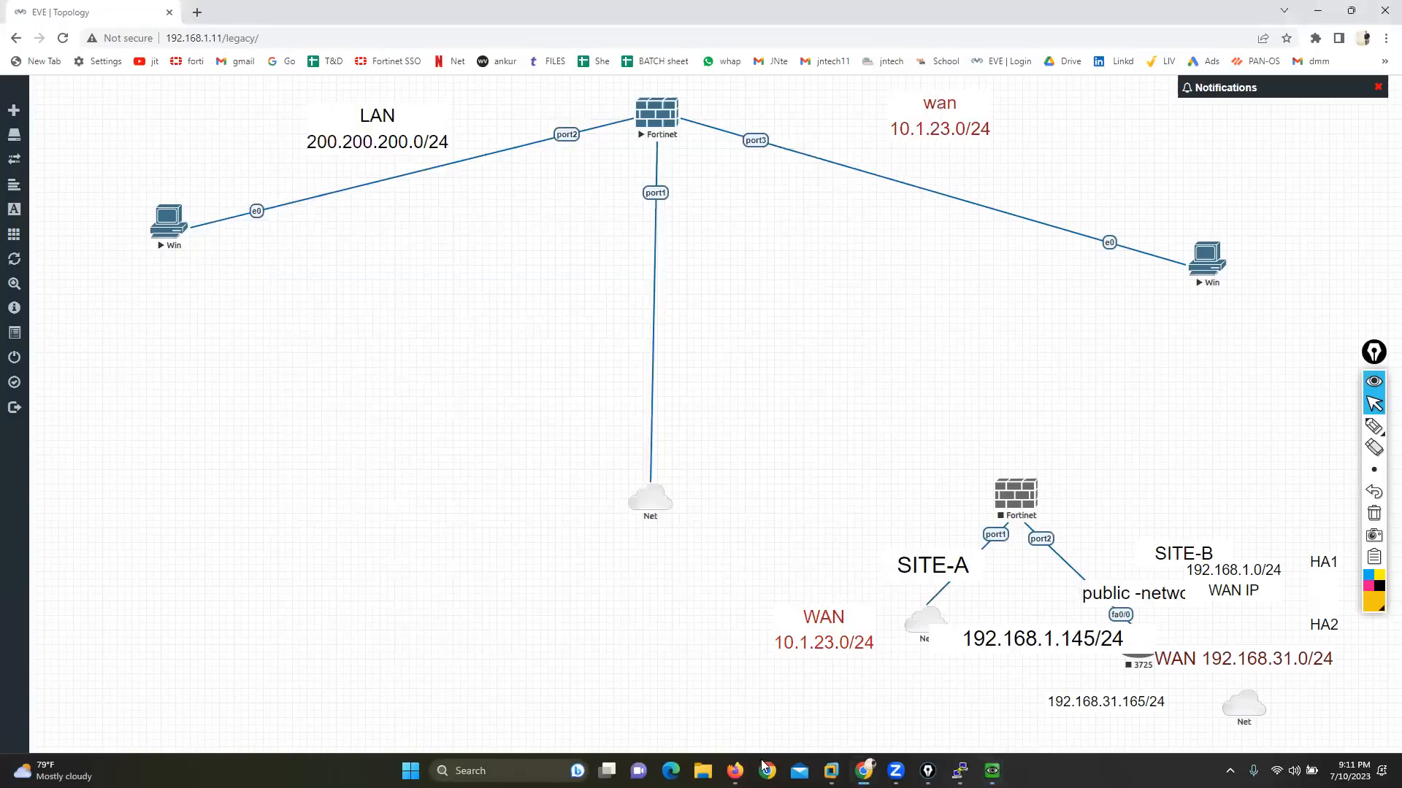
Step: Bring up the WAN-side Windows console, check its IP configuration with ipconfig and ping 10.1.23.1
mouse_move(991, 771)
click(925, 712)
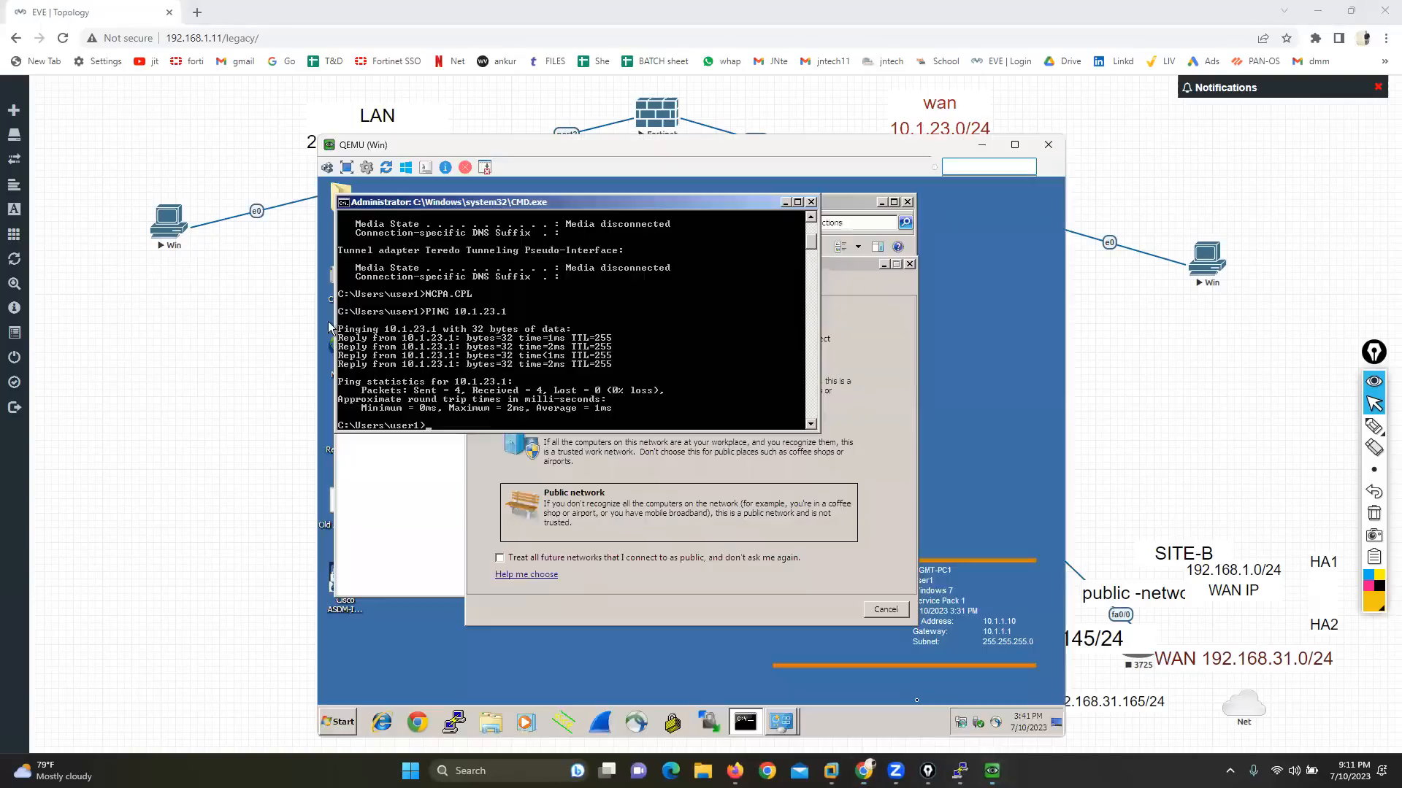
text(ipconfig)
key(Return)
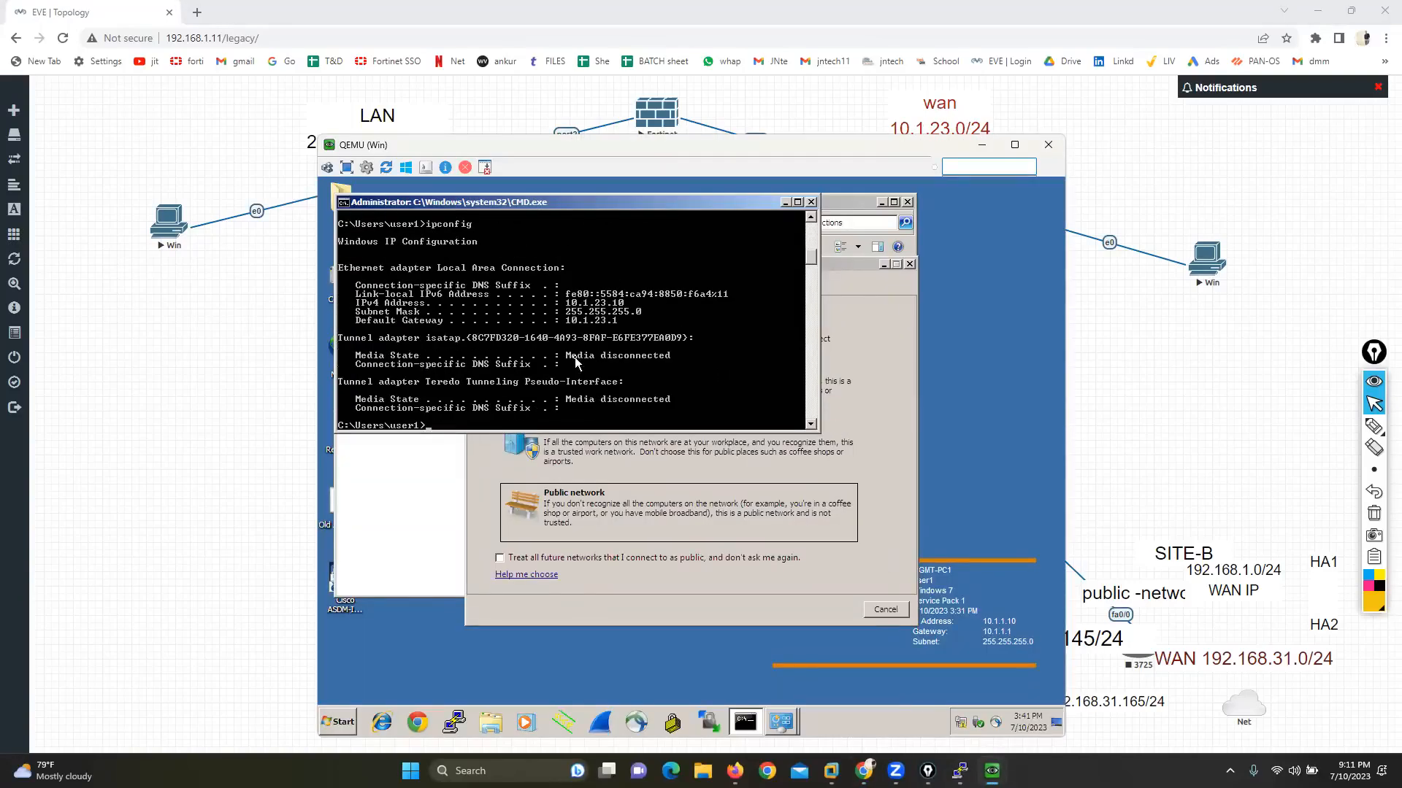
text(PING 10.1.23.1)
key(Return)
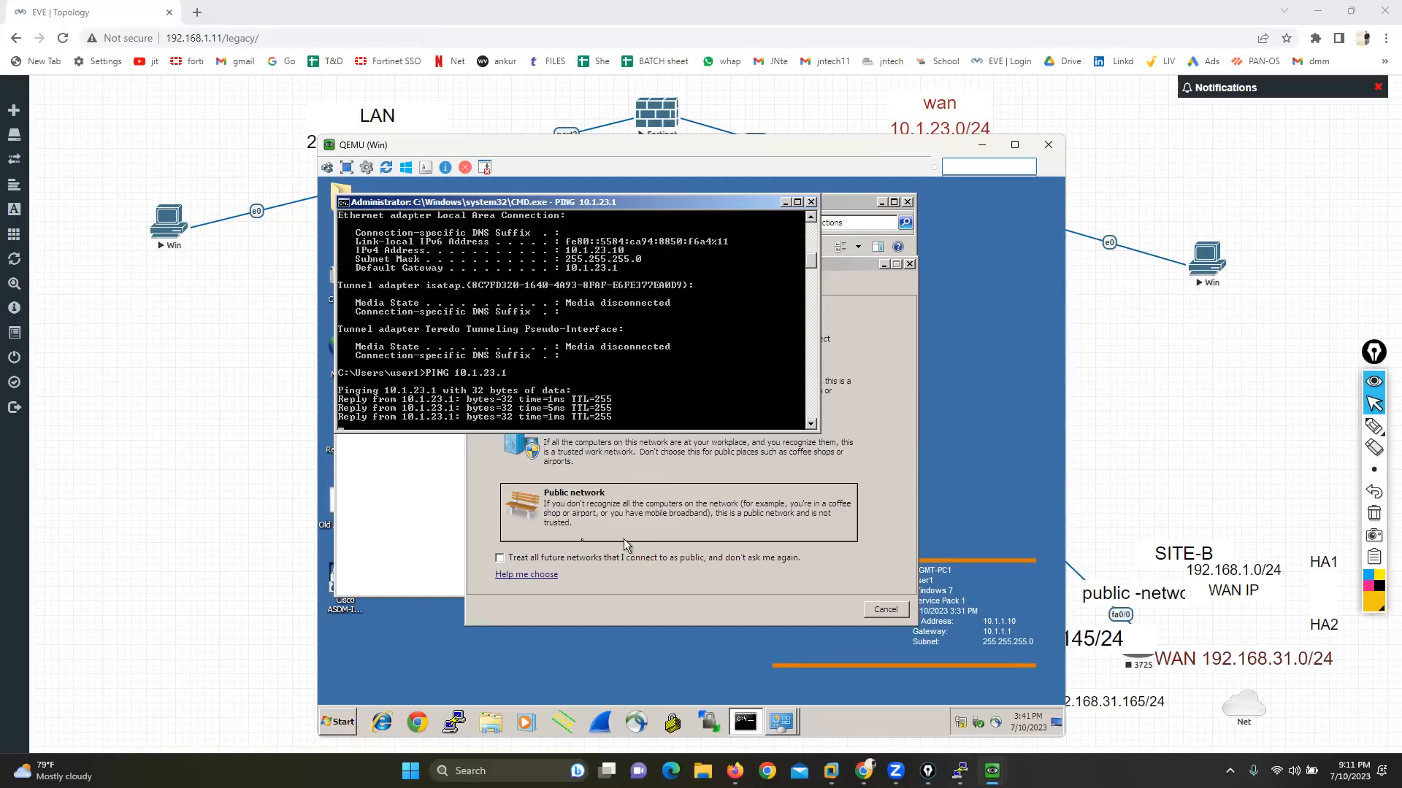
click(381, 724)
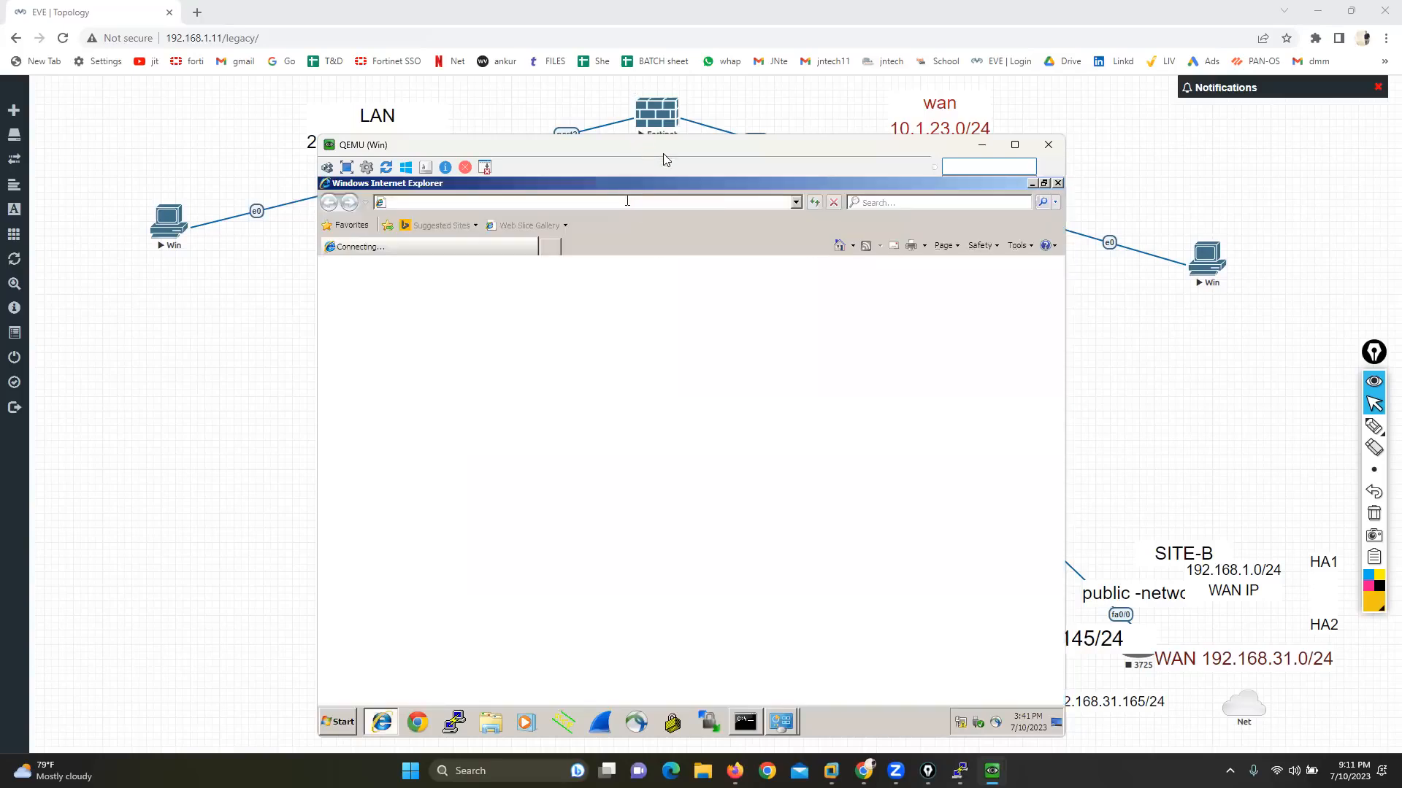
drag(664, 154, 796, 172)
drag(632, 168, 527, 157)
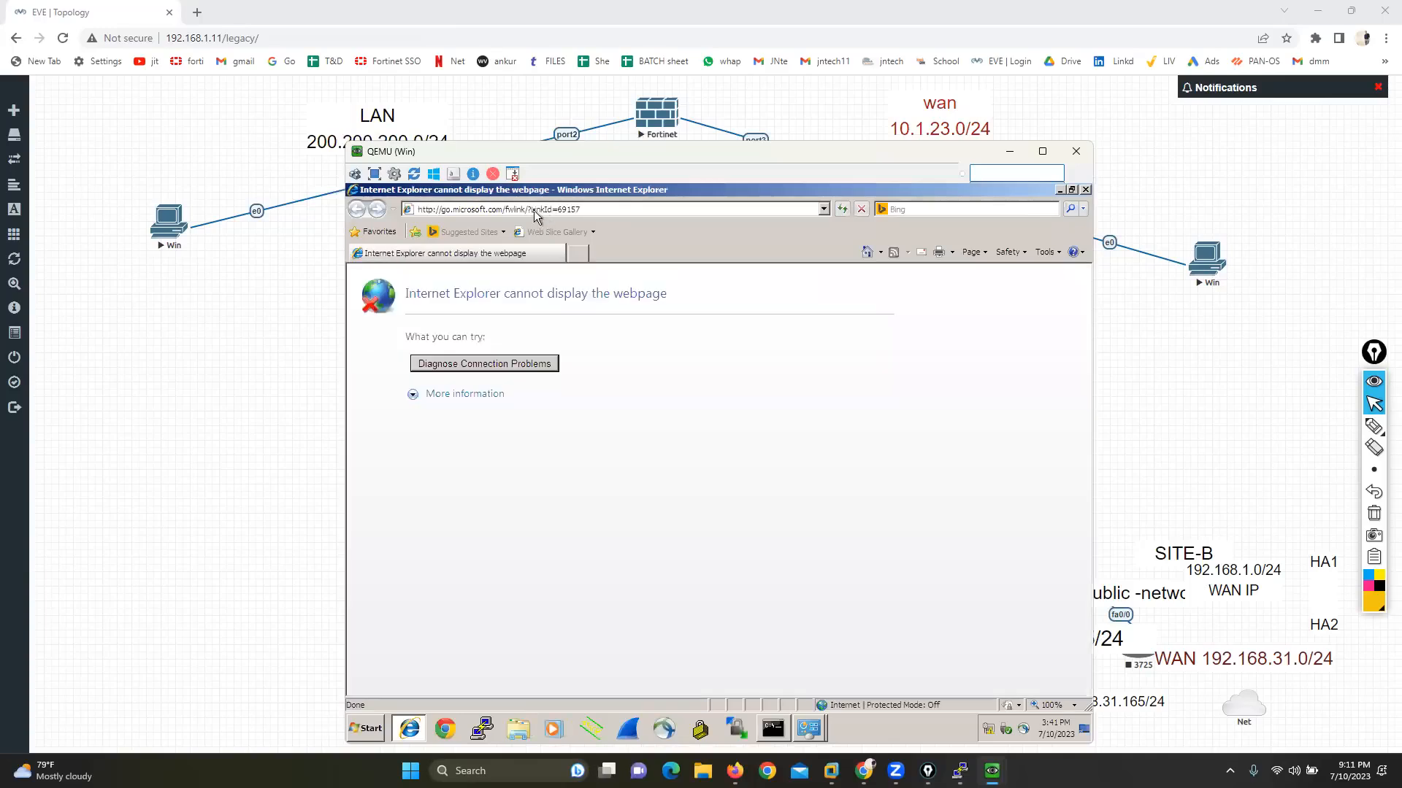
click(535, 211)
text(htt)
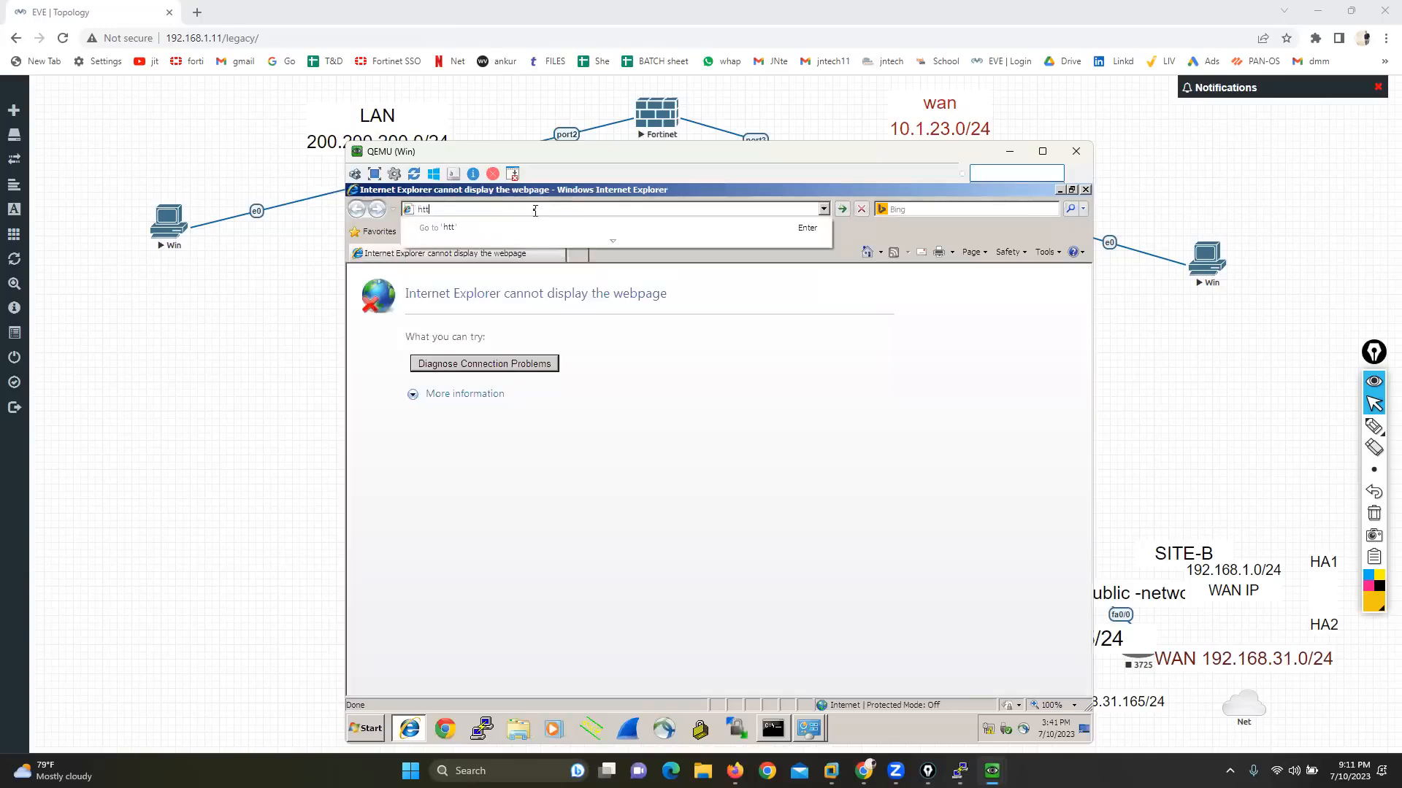
text(ps://10.1.23.1:4433)
key(Return)
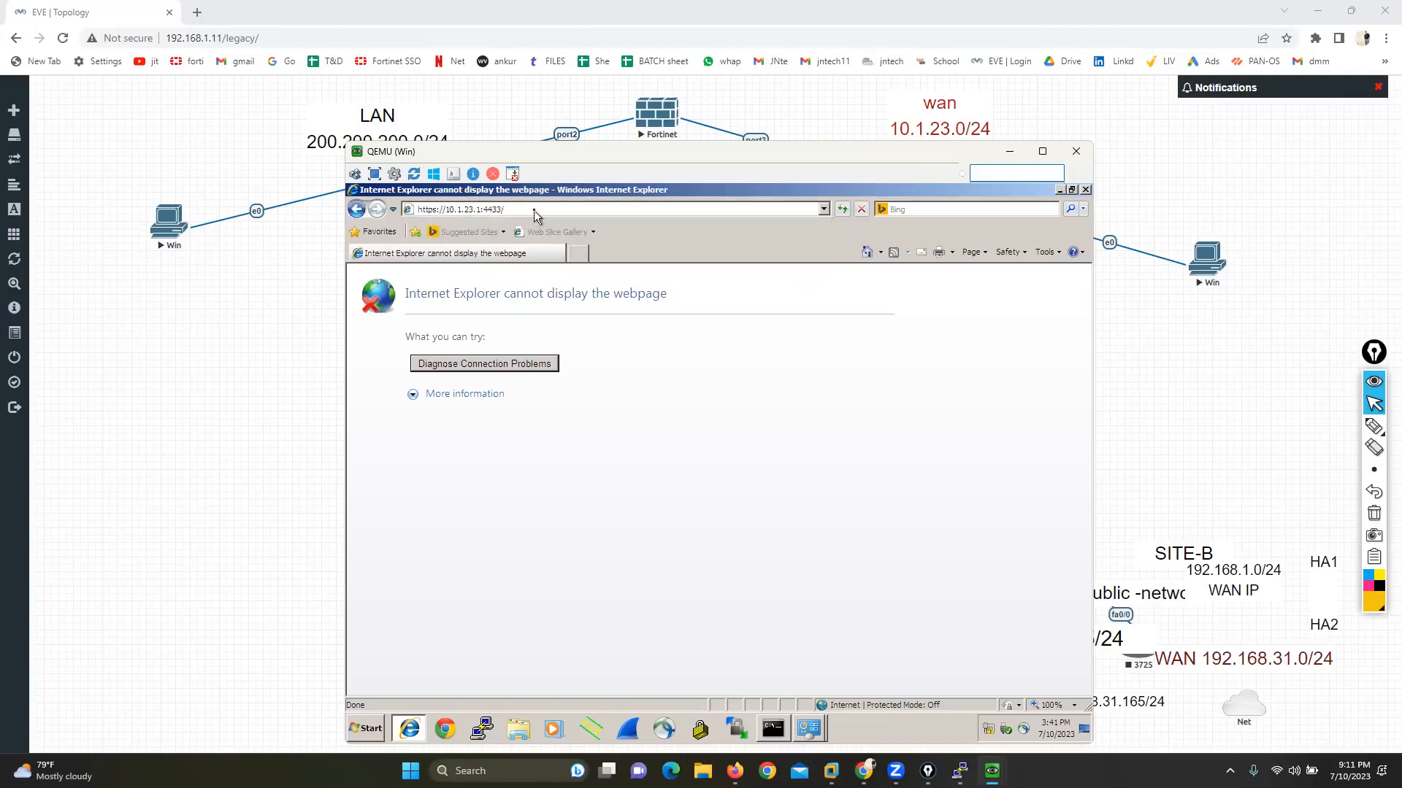
click(734, 771)
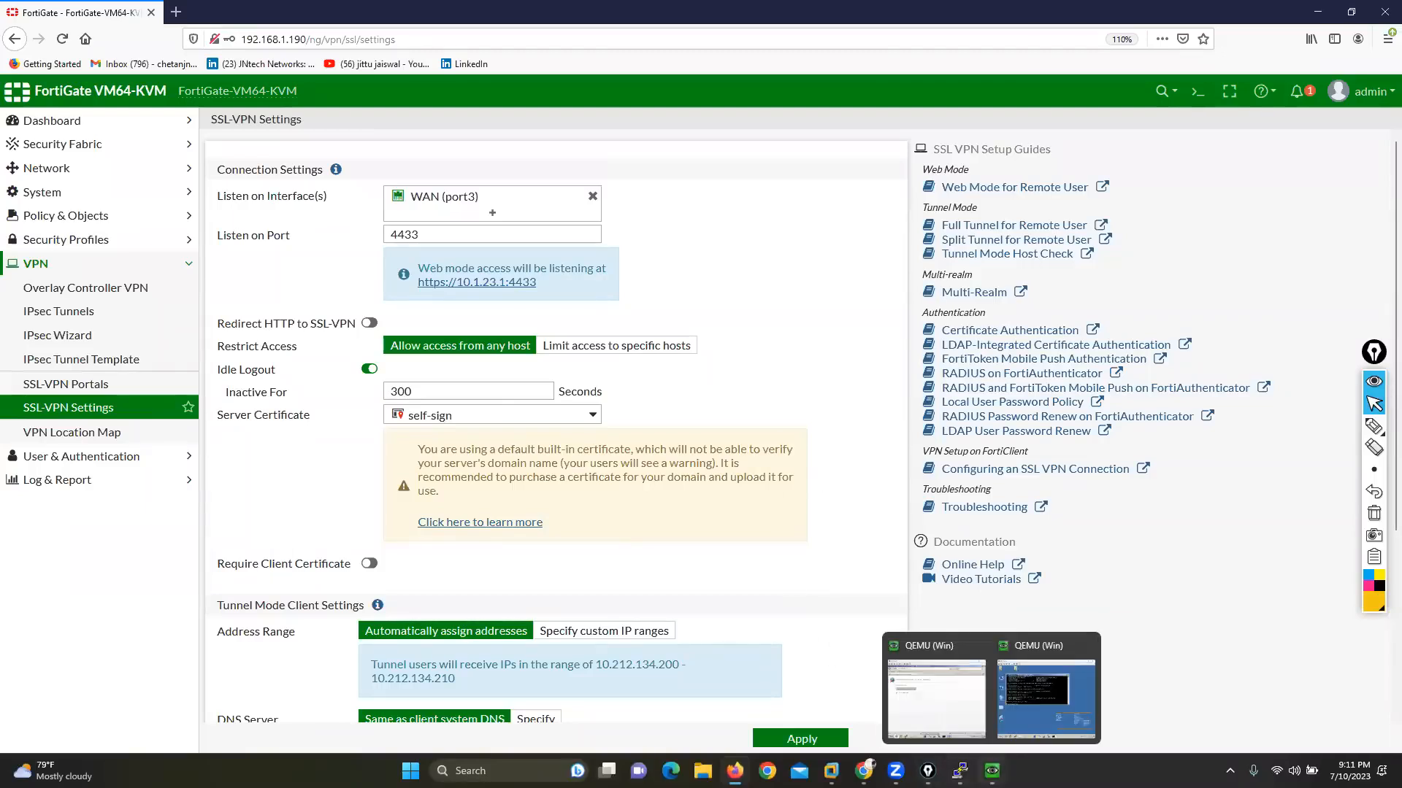
click(923, 690)
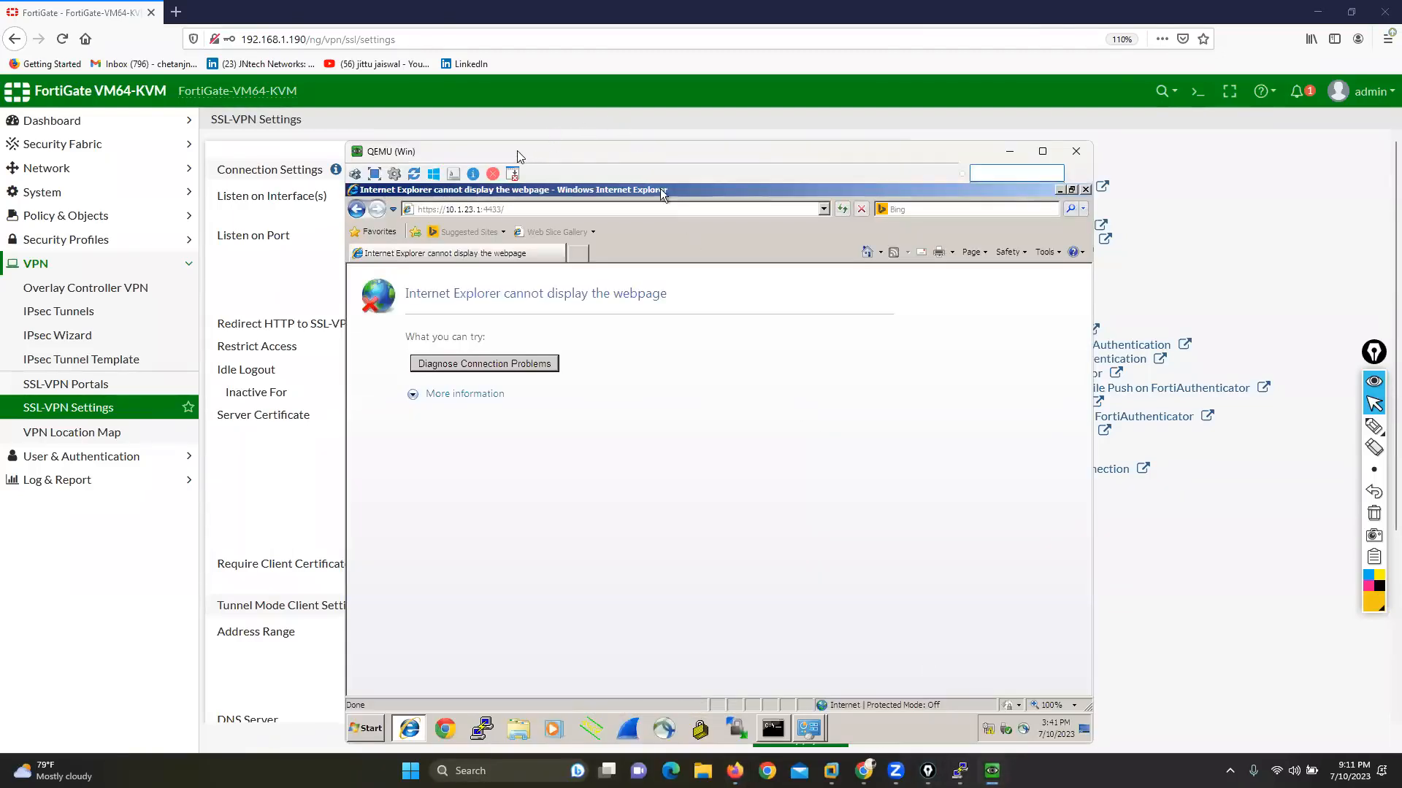
drag(523, 156, 761, 101)
click(744, 155)
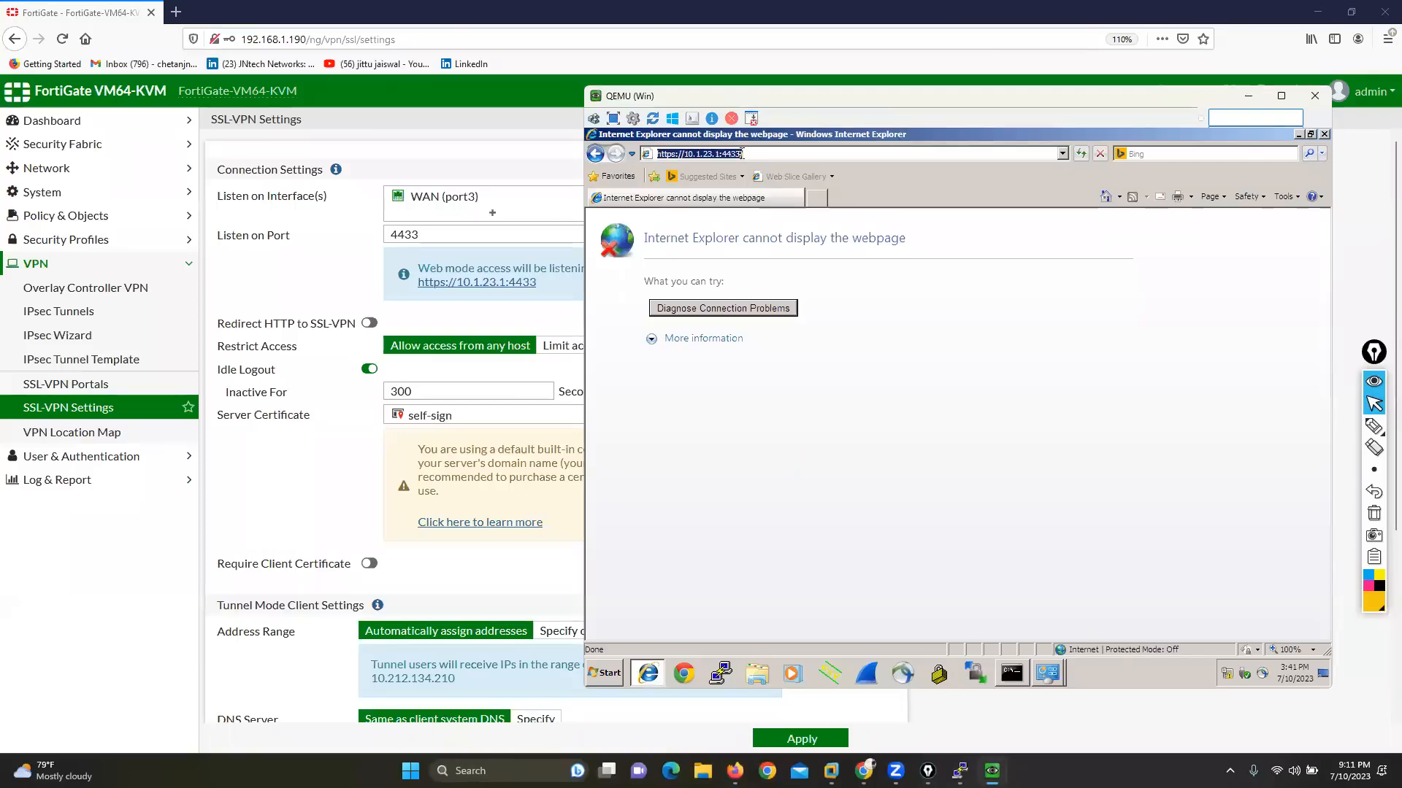
key(Return)
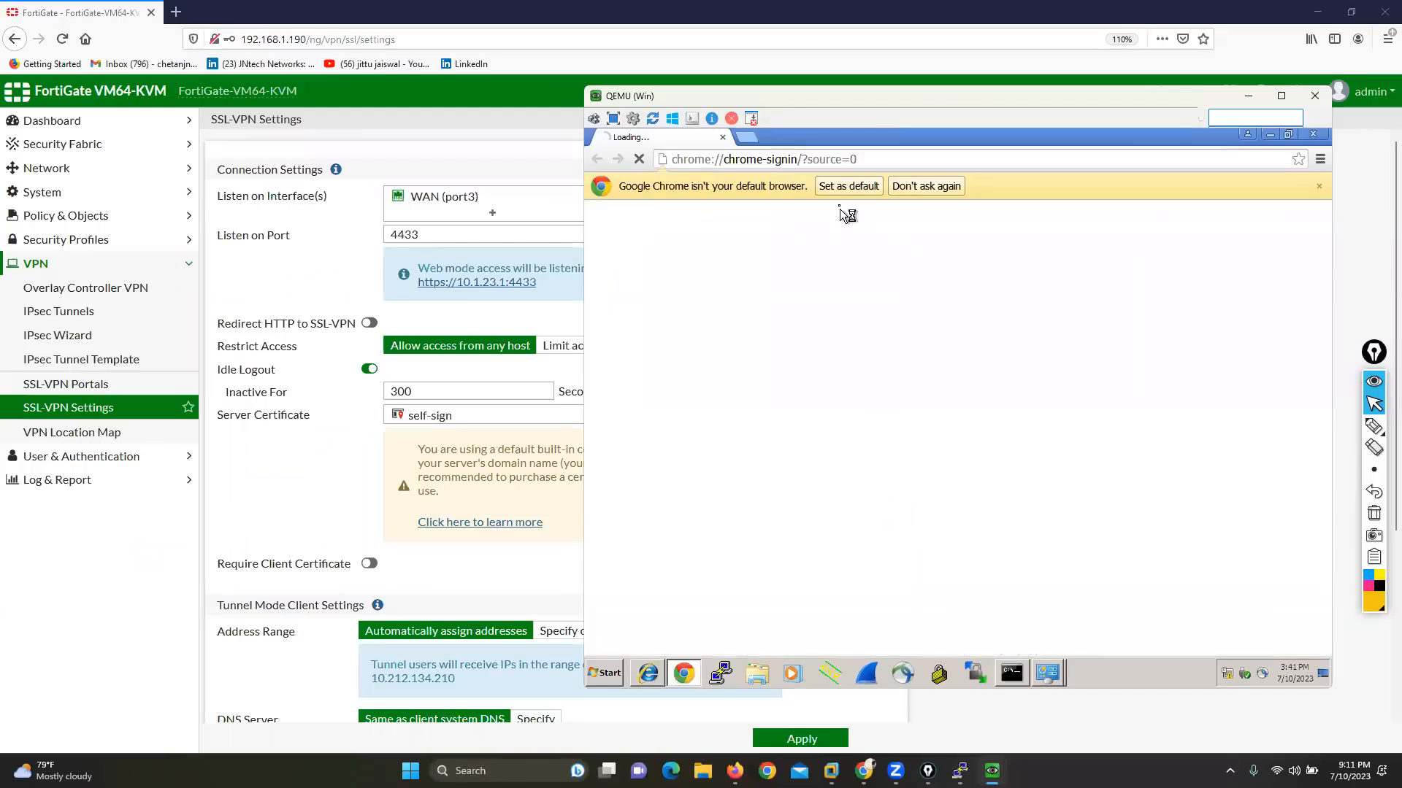
click(812, 158)
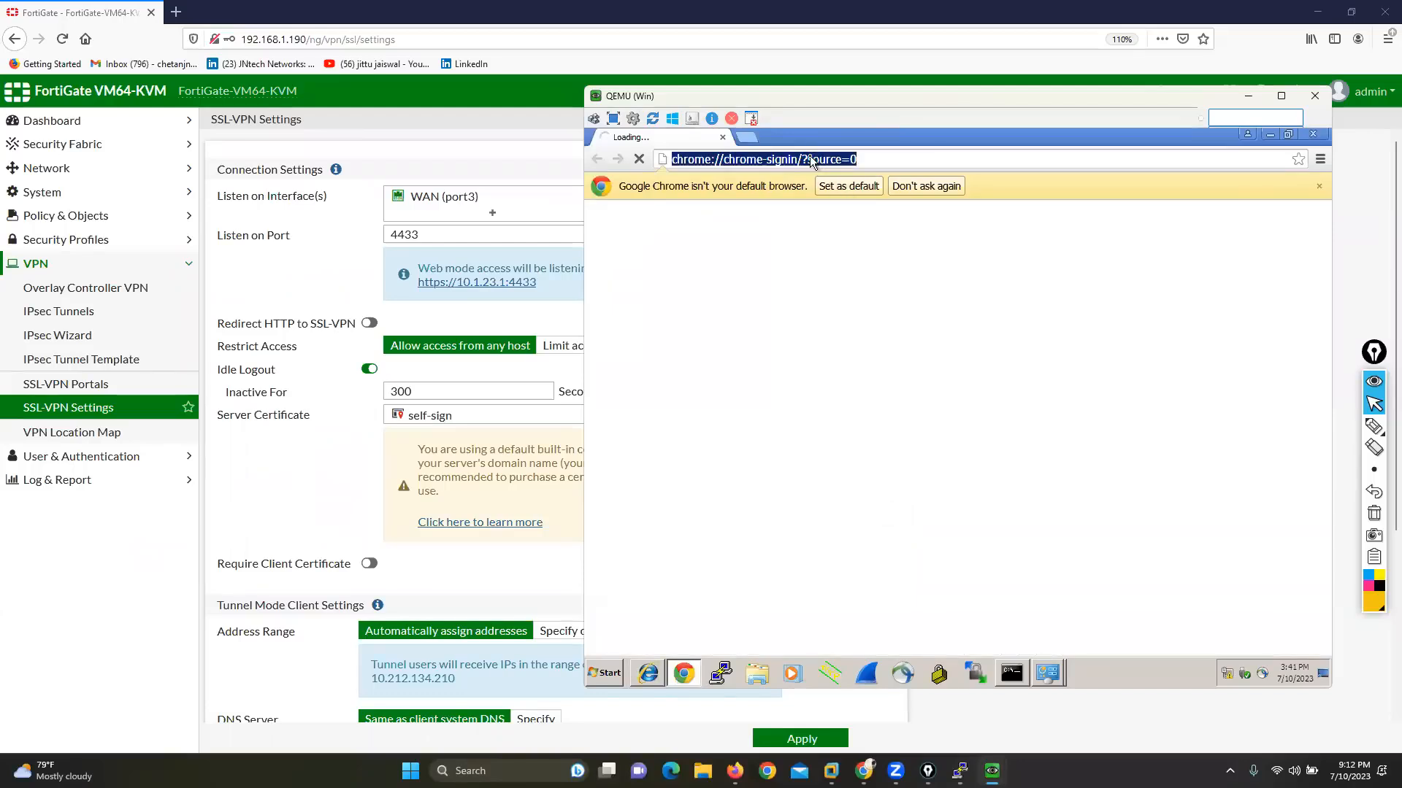
text(httpsL..)
key(BackSpace)
key(BackSpace)
key(BackSpace)
key(BackSpace)
text(s://10.)
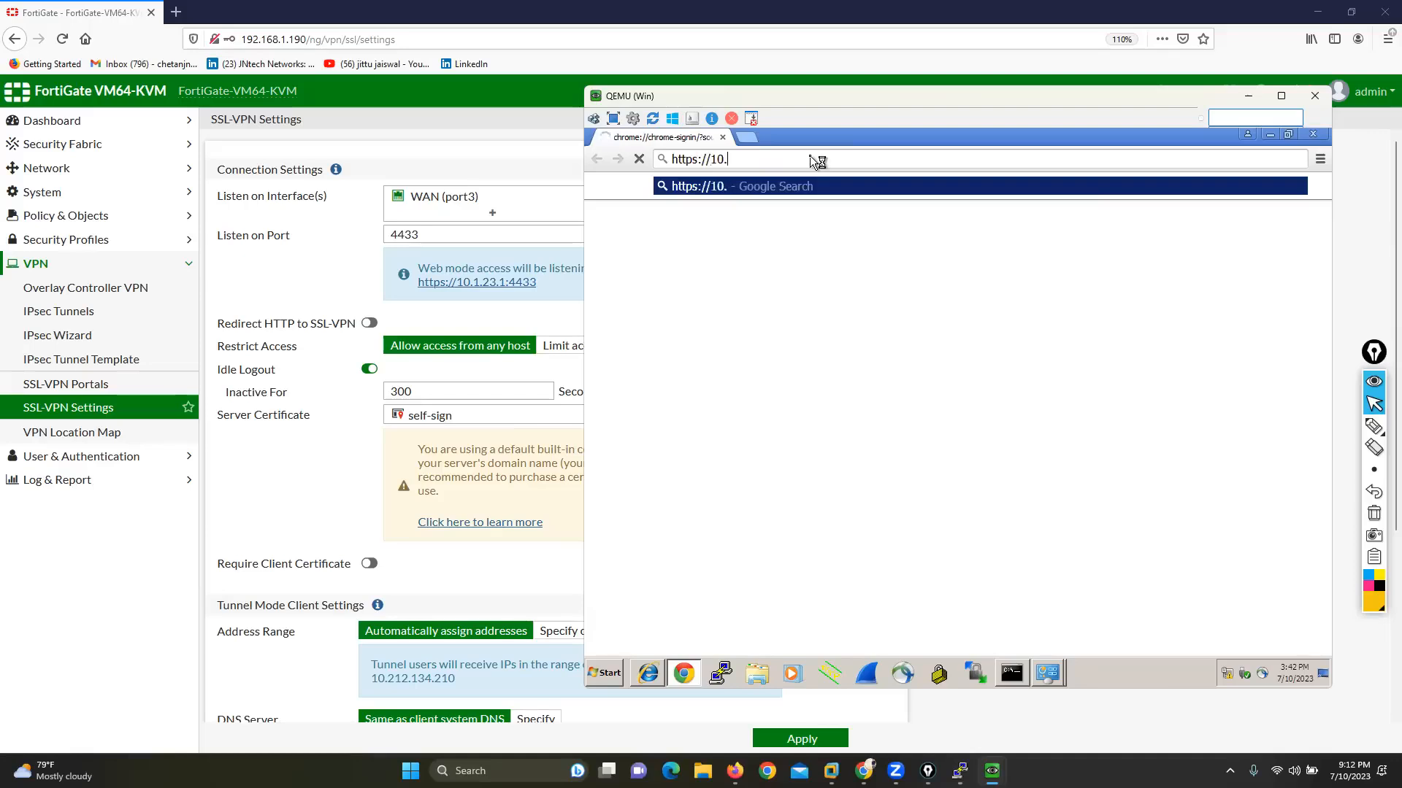
text(1.23.1:4433)
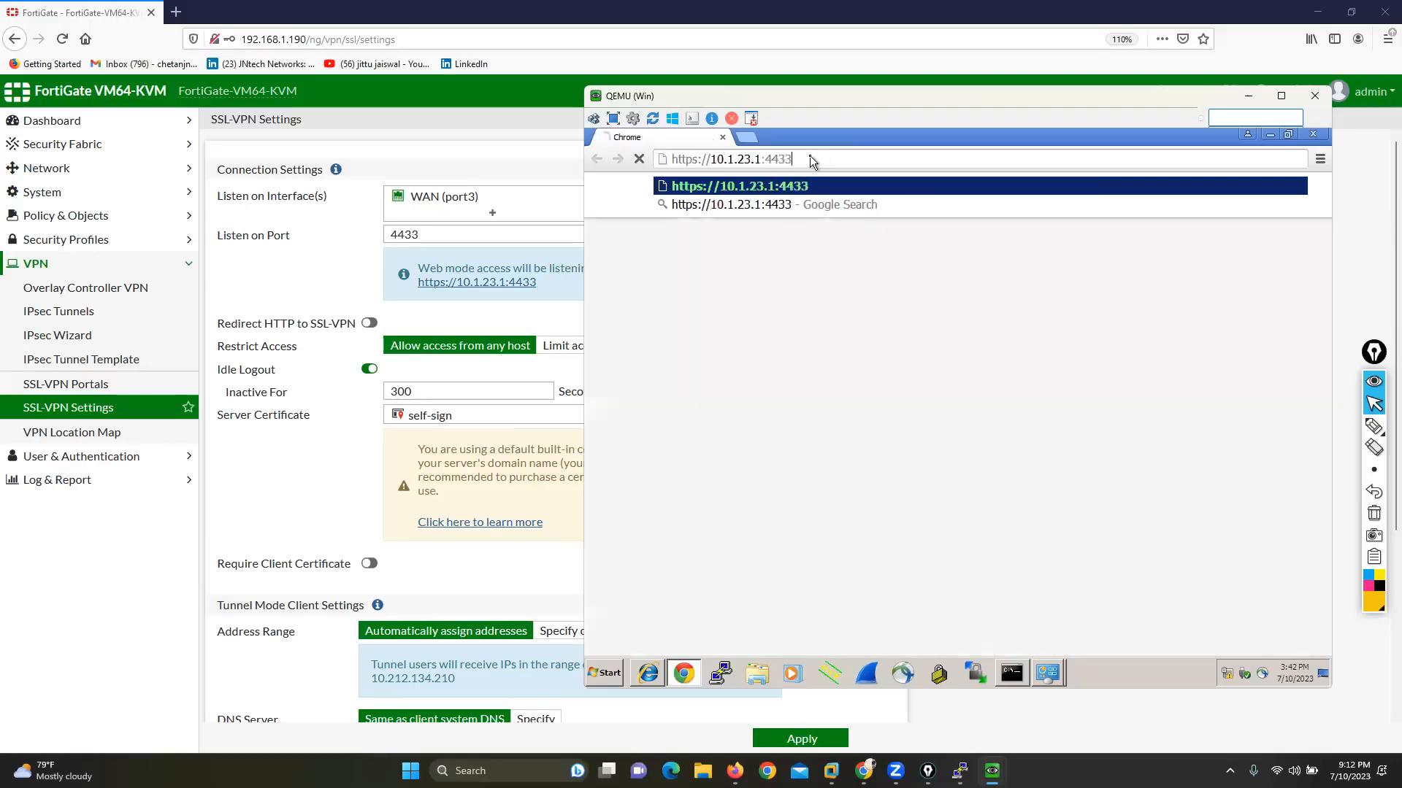
key(Return)
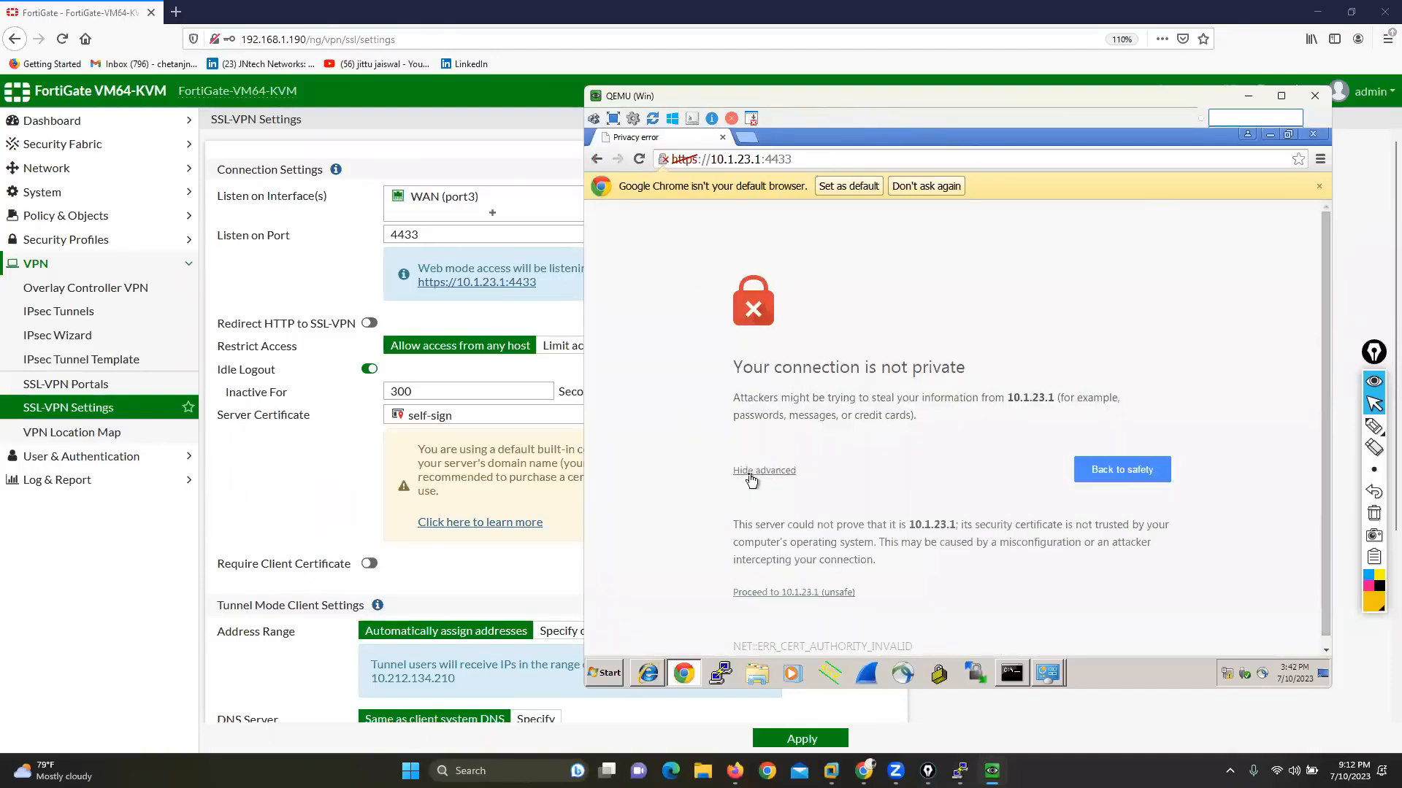
click(813, 592)
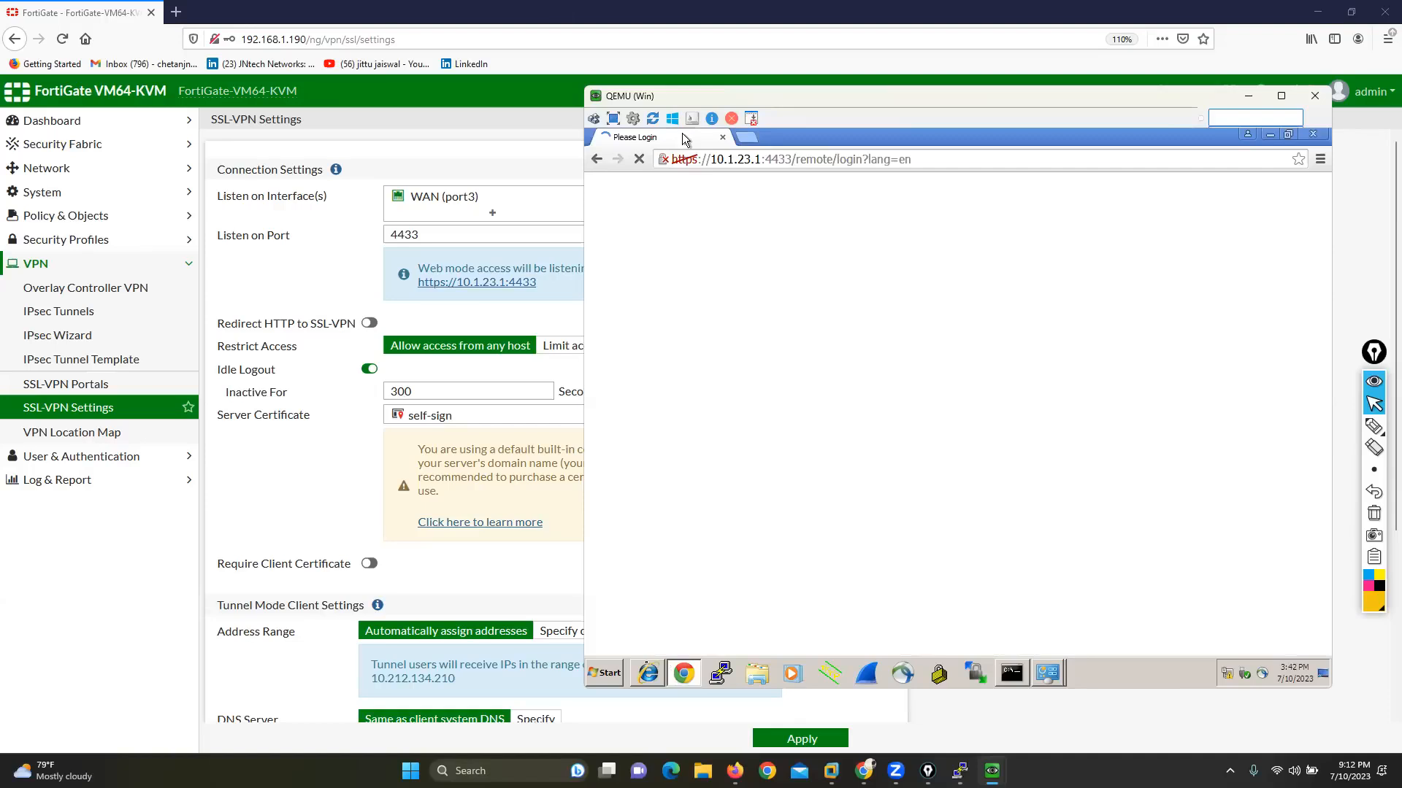
click(649, 671)
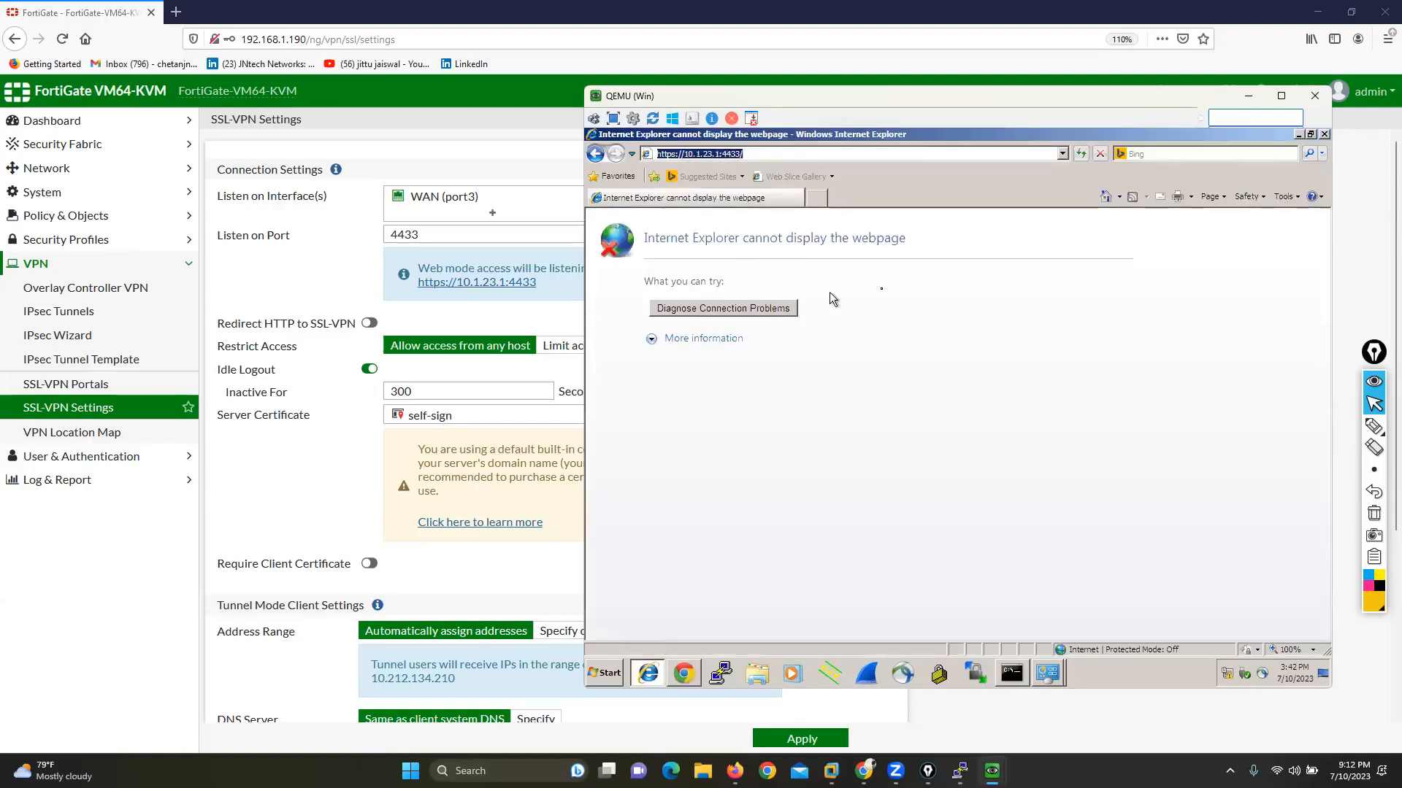
click(1325, 136)
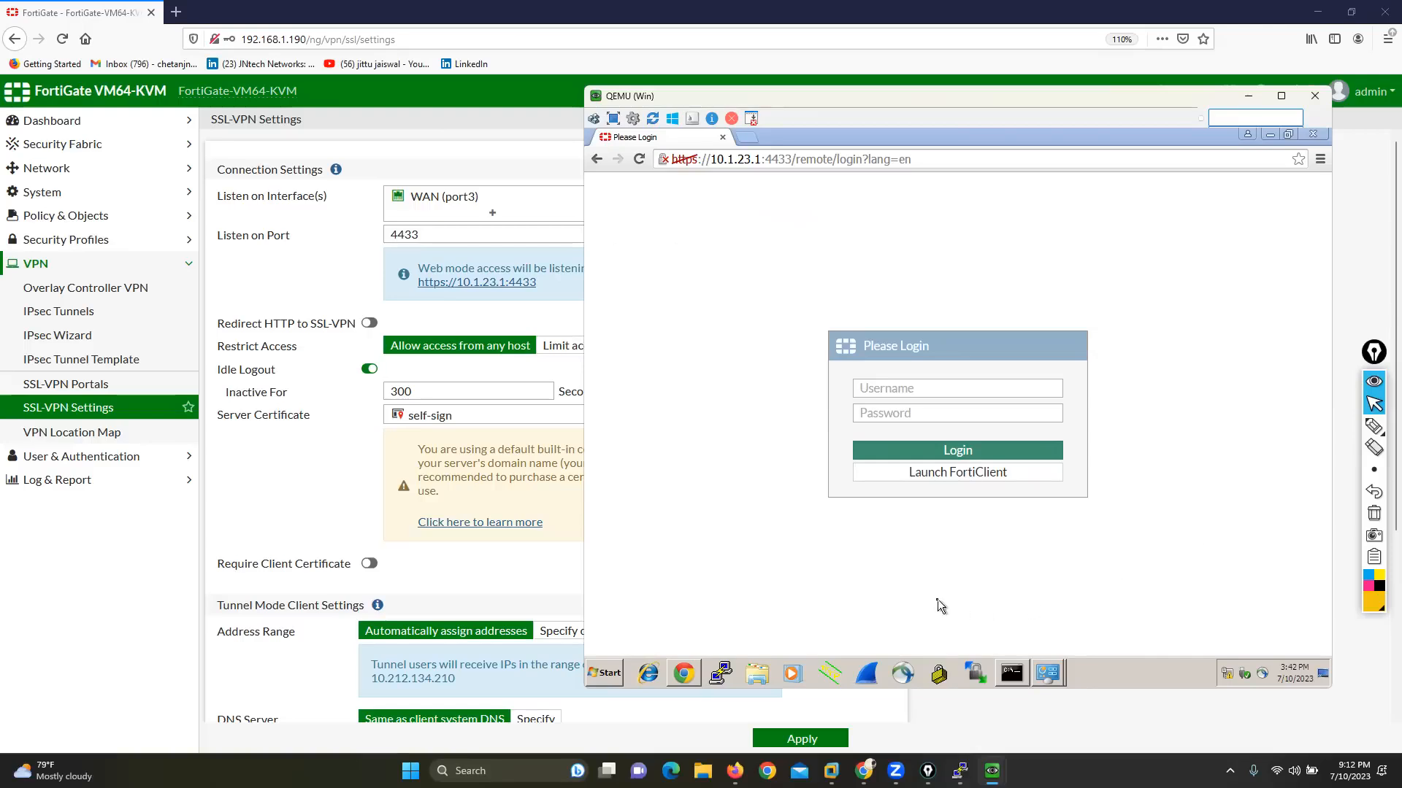
Step: Look up the available VPN user names in the FortiGate user definitions
click(209, 486)
click(68, 459)
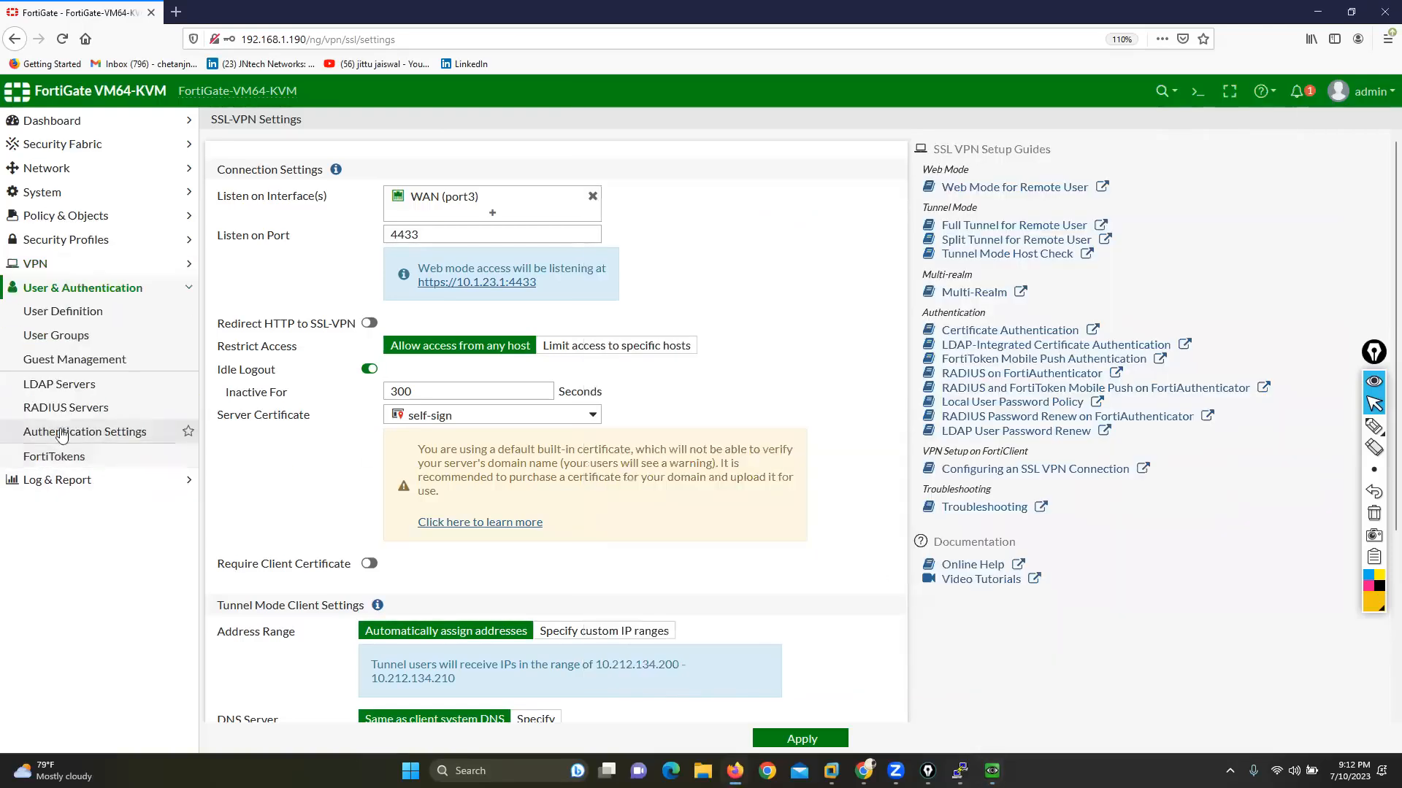
click(63, 315)
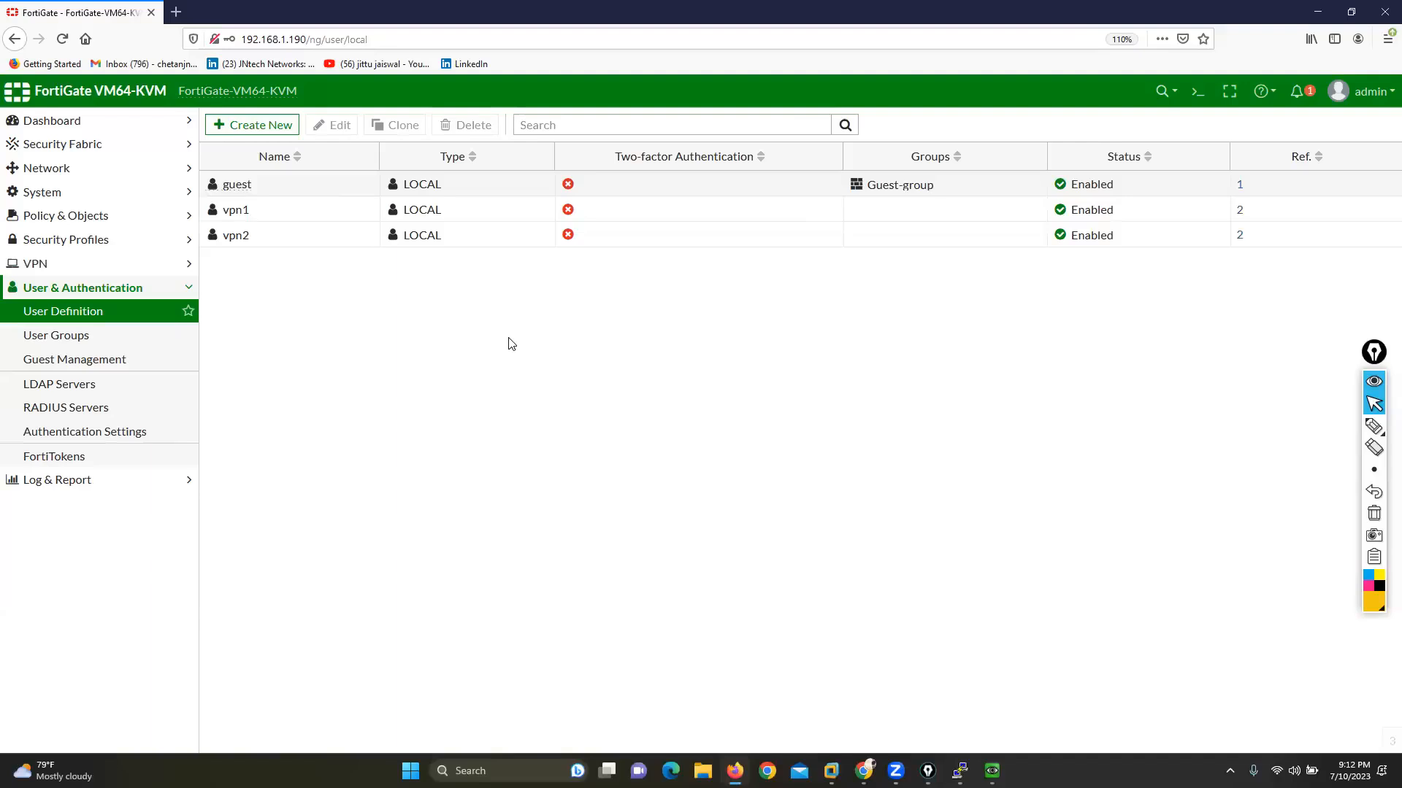
Step: Log in to the SSL-VPN web portal on the WAN machine as vpn1 with the account password
mouse_move(991, 771)
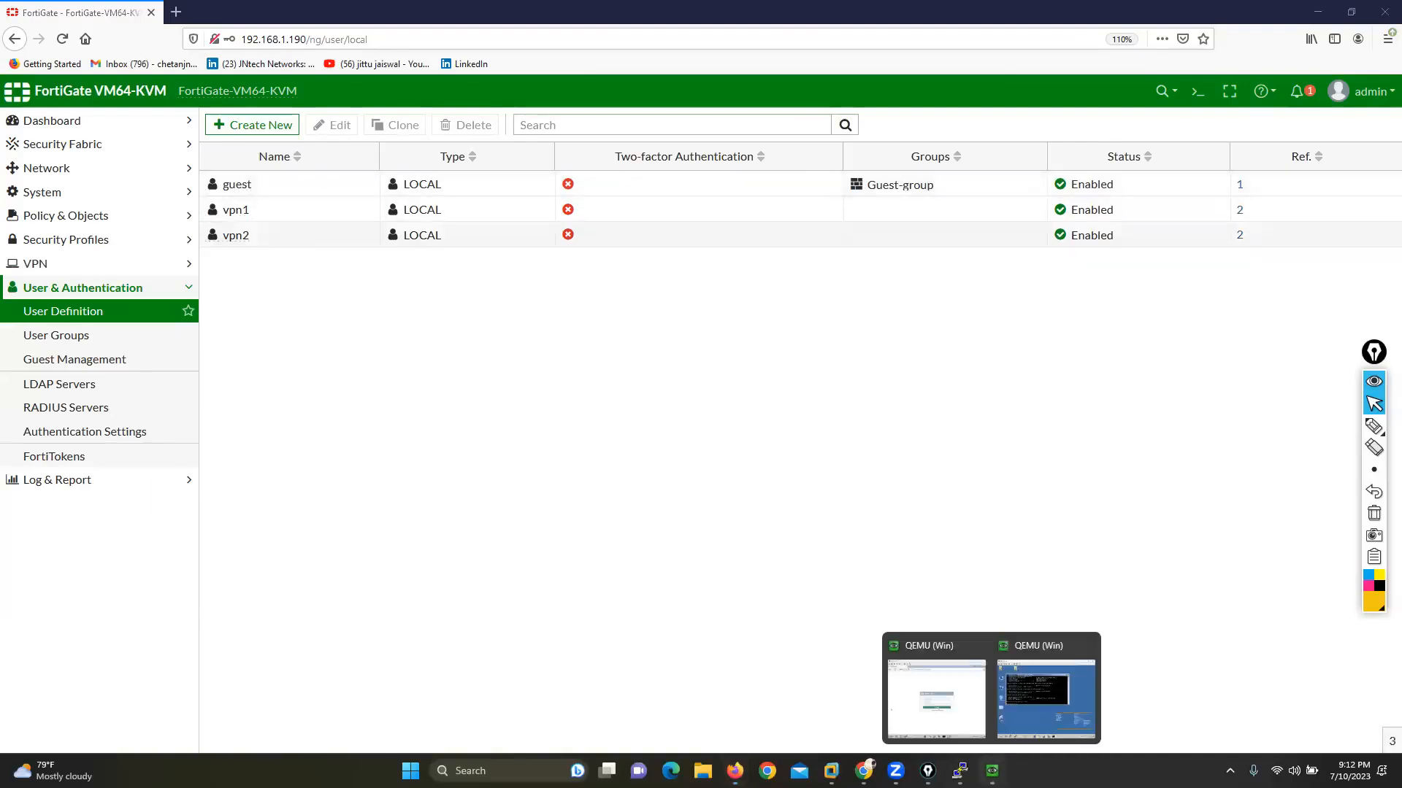
click(937, 697)
click(911, 389)
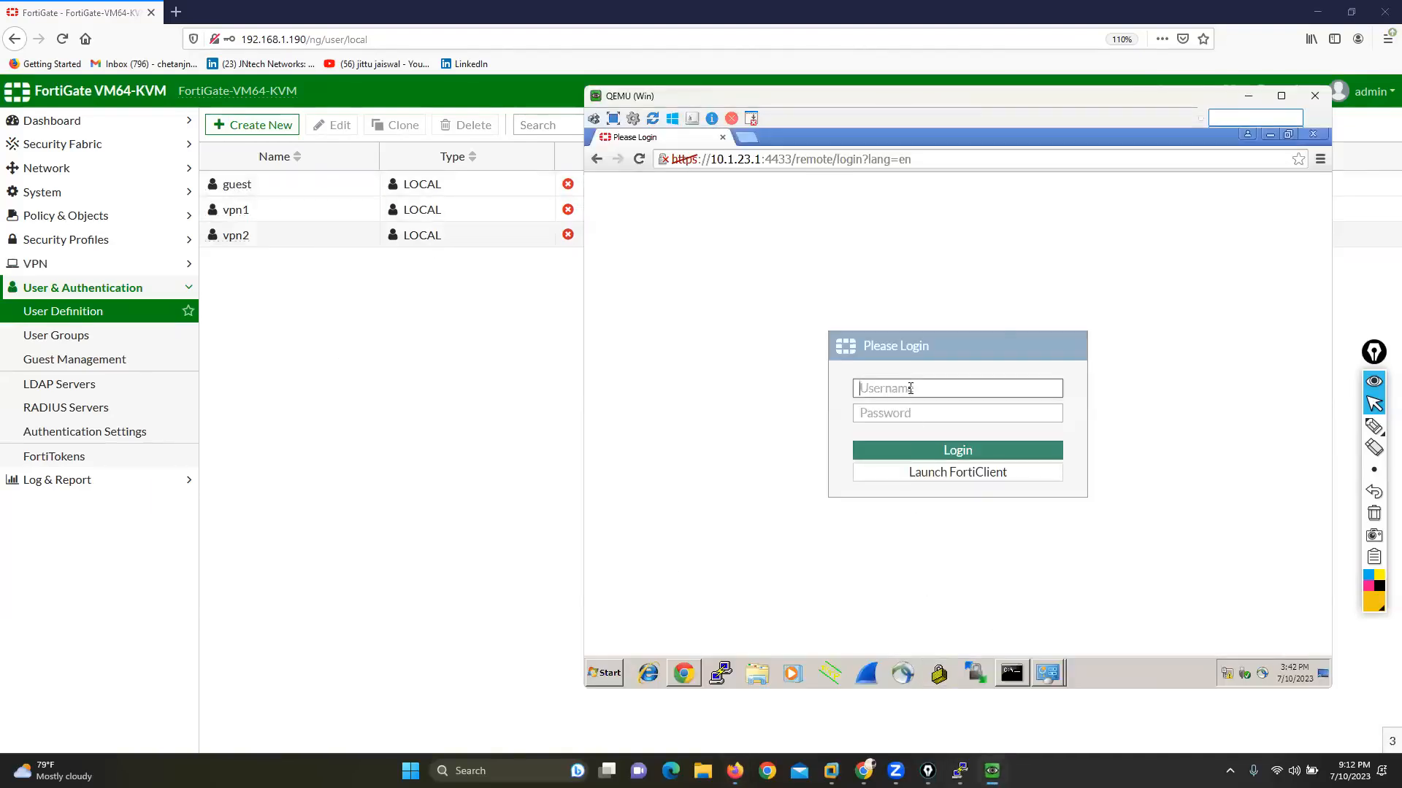
text(vpn1)
key(Tab)
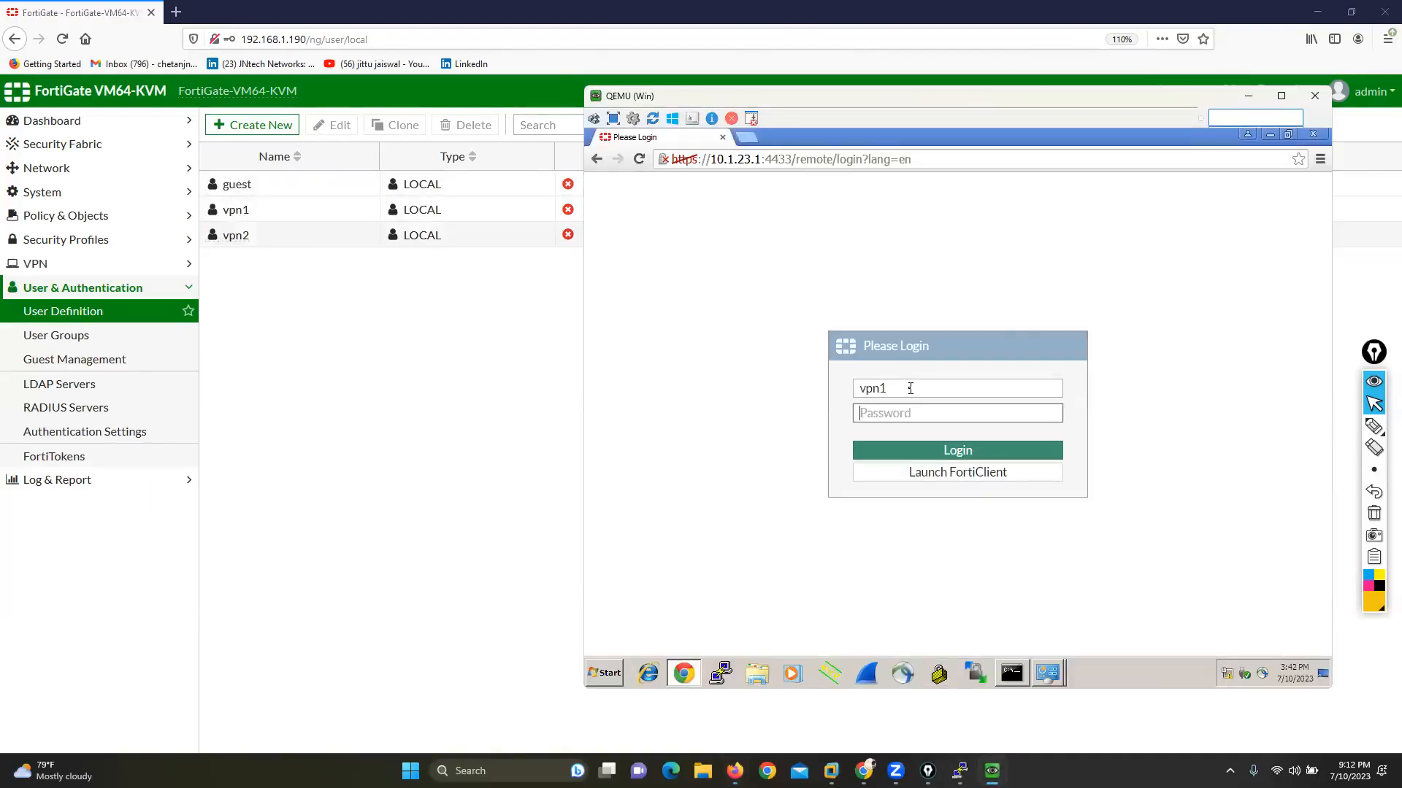
text(••)
click(975, 451)
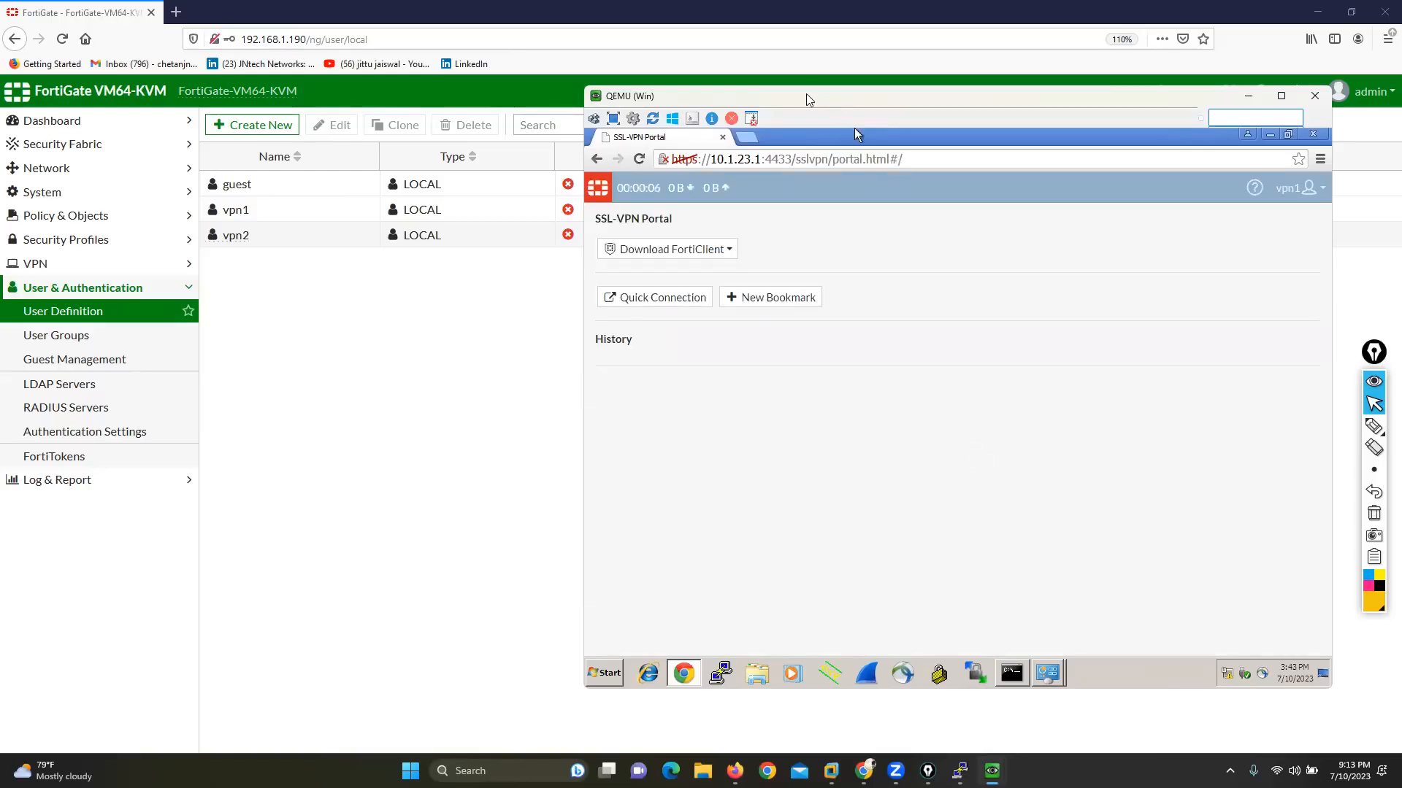
Step: Open the full-access SSL-VPN portal for editing on the FortiGate and place the WAN console beside its web mode settings
drag(813, 98, 853, 99)
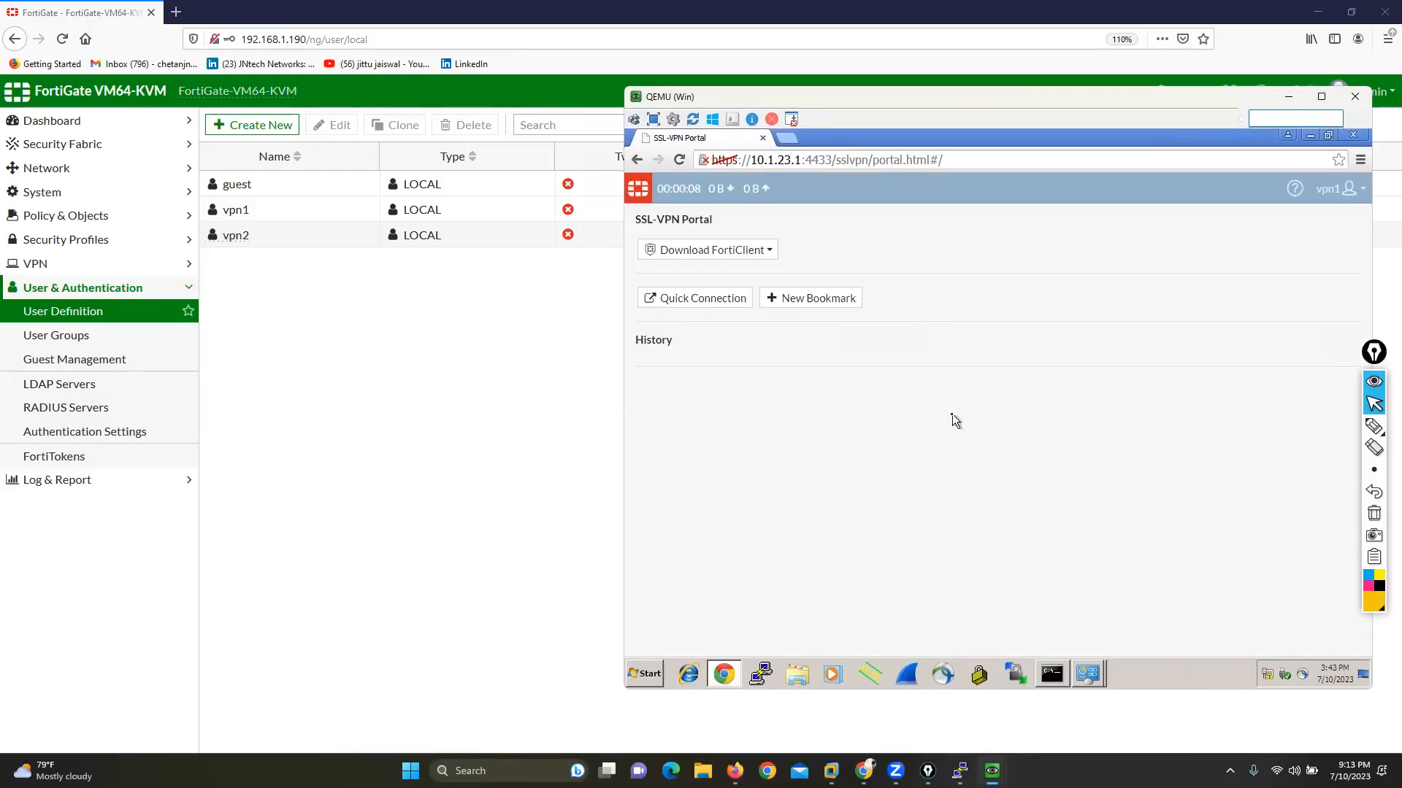
click(413, 357)
click(42, 268)
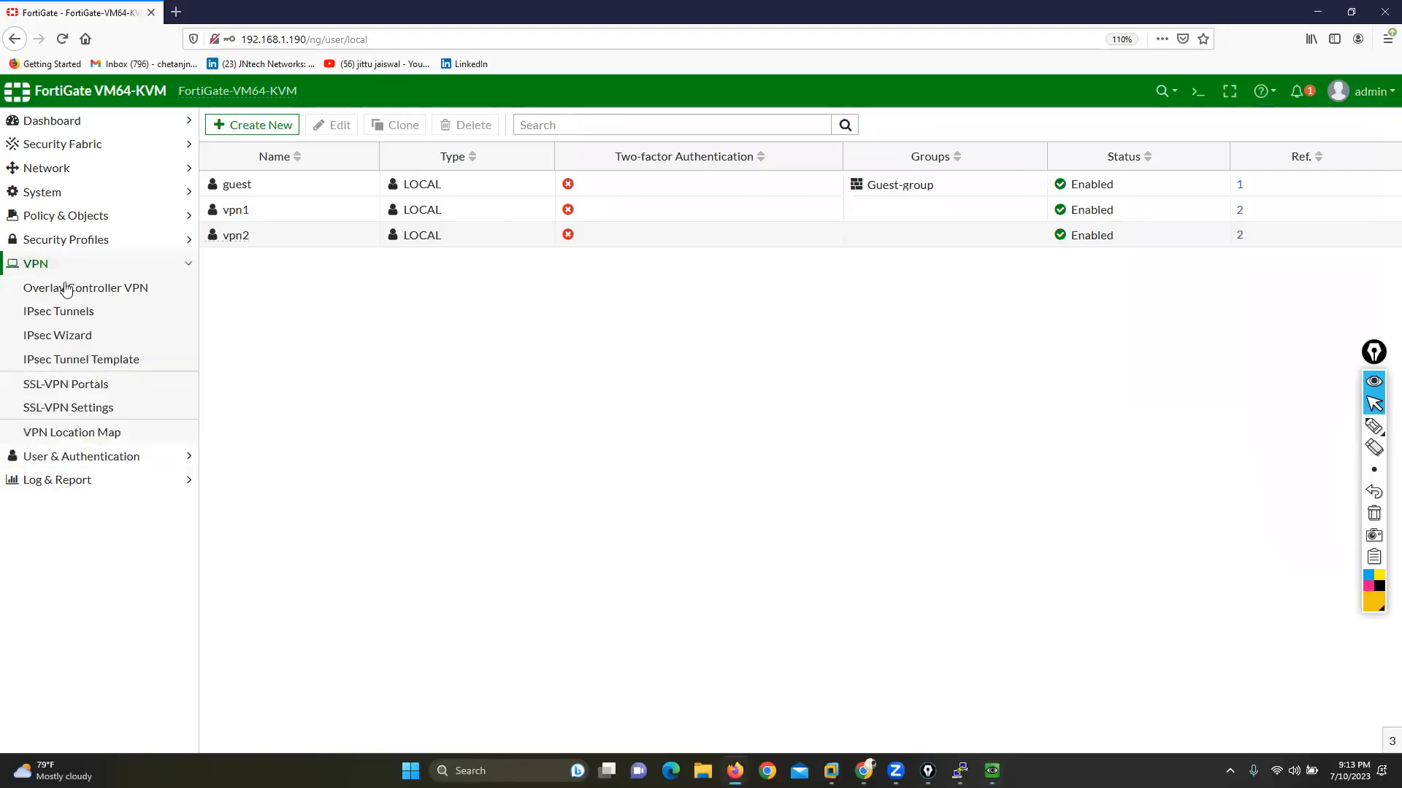
click(94, 385)
double_click(301, 188)
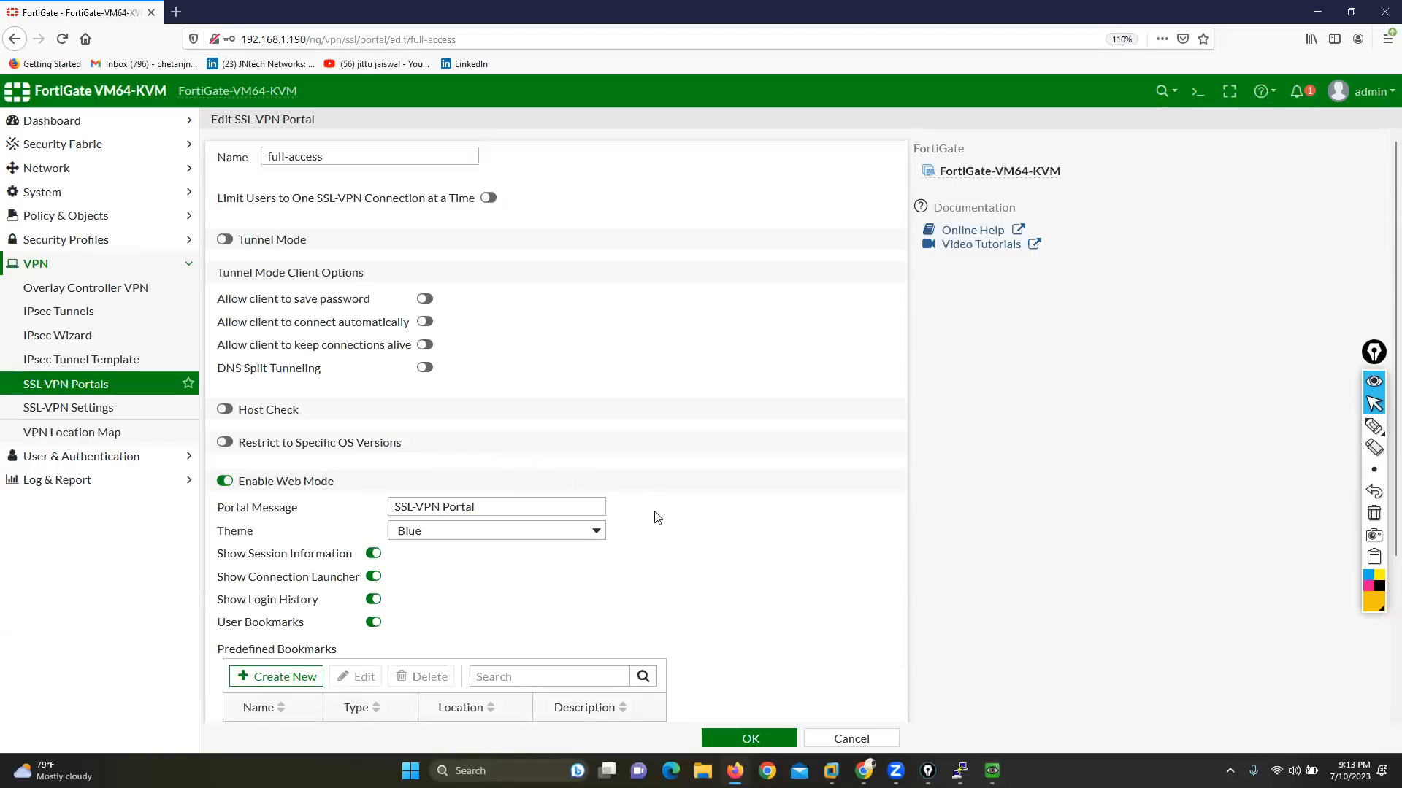
scroll(654, 516, down, 3)
mouse_move(992, 771)
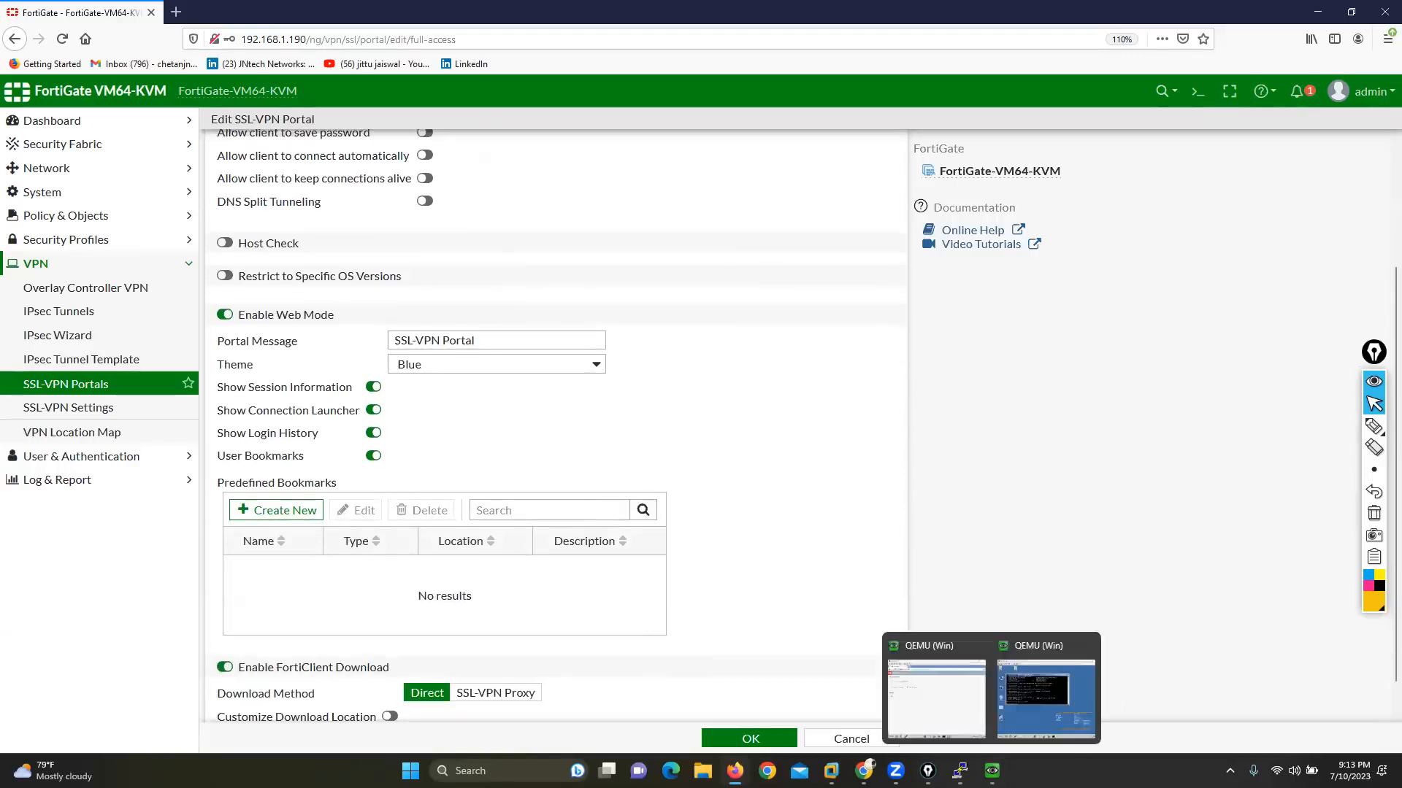
click(1049, 690)
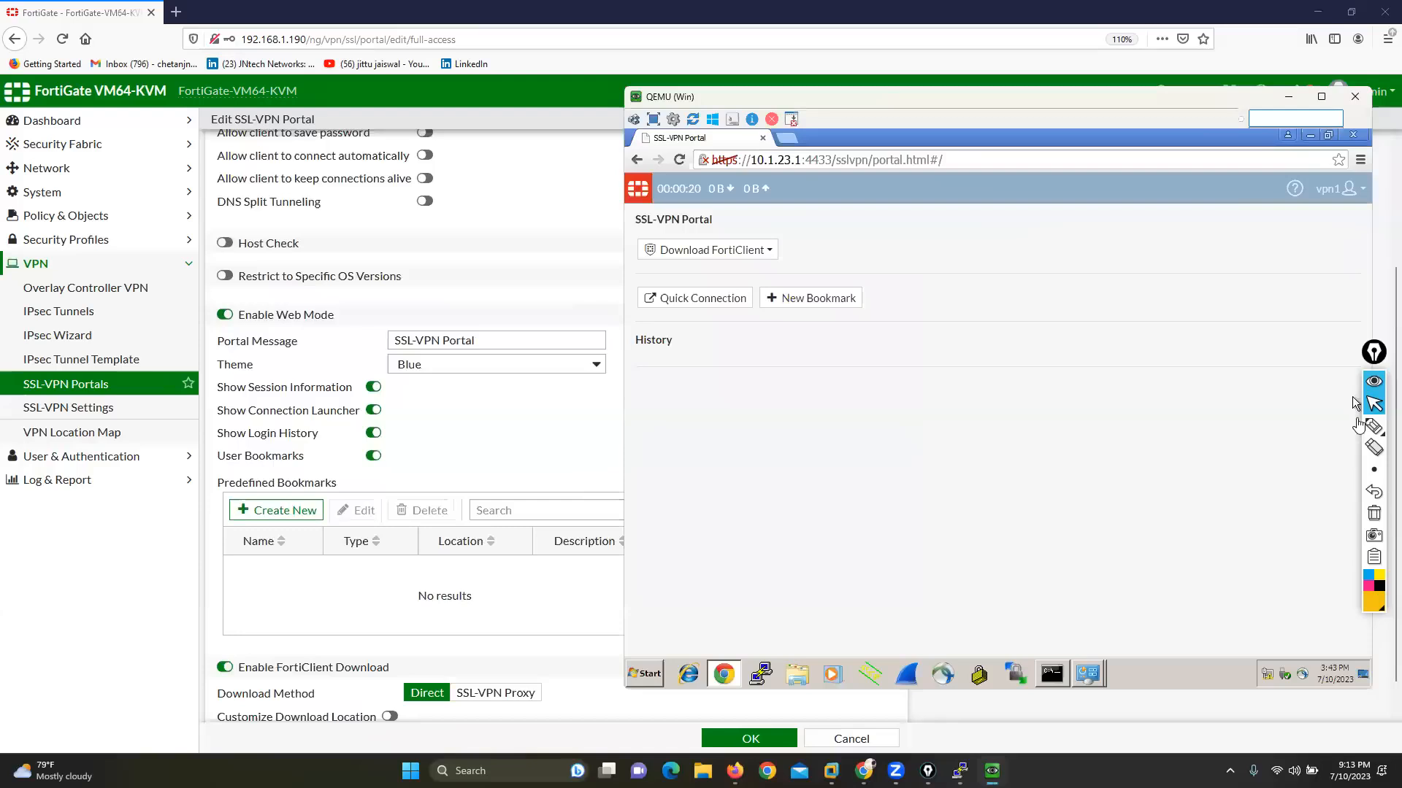
Step: Mark the portal message, FortiClient download, Quick Connection and New Bookmark items with the annotation pen, and clear the drawings
click(1342, 426)
mouse_move(467, 328)
mouse_down()
mouse_move(500, 330)
mouse_move(481, 348)
mouse_up()
mouse_move(398, 327)
mouse_down()
mouse_move(202, 333)
mouse_move(349, 355)
mouse_move(513, 349)
mouse_move(433, 321)
mouse_move(368, 321)
mouse_up()
click(462, 319)
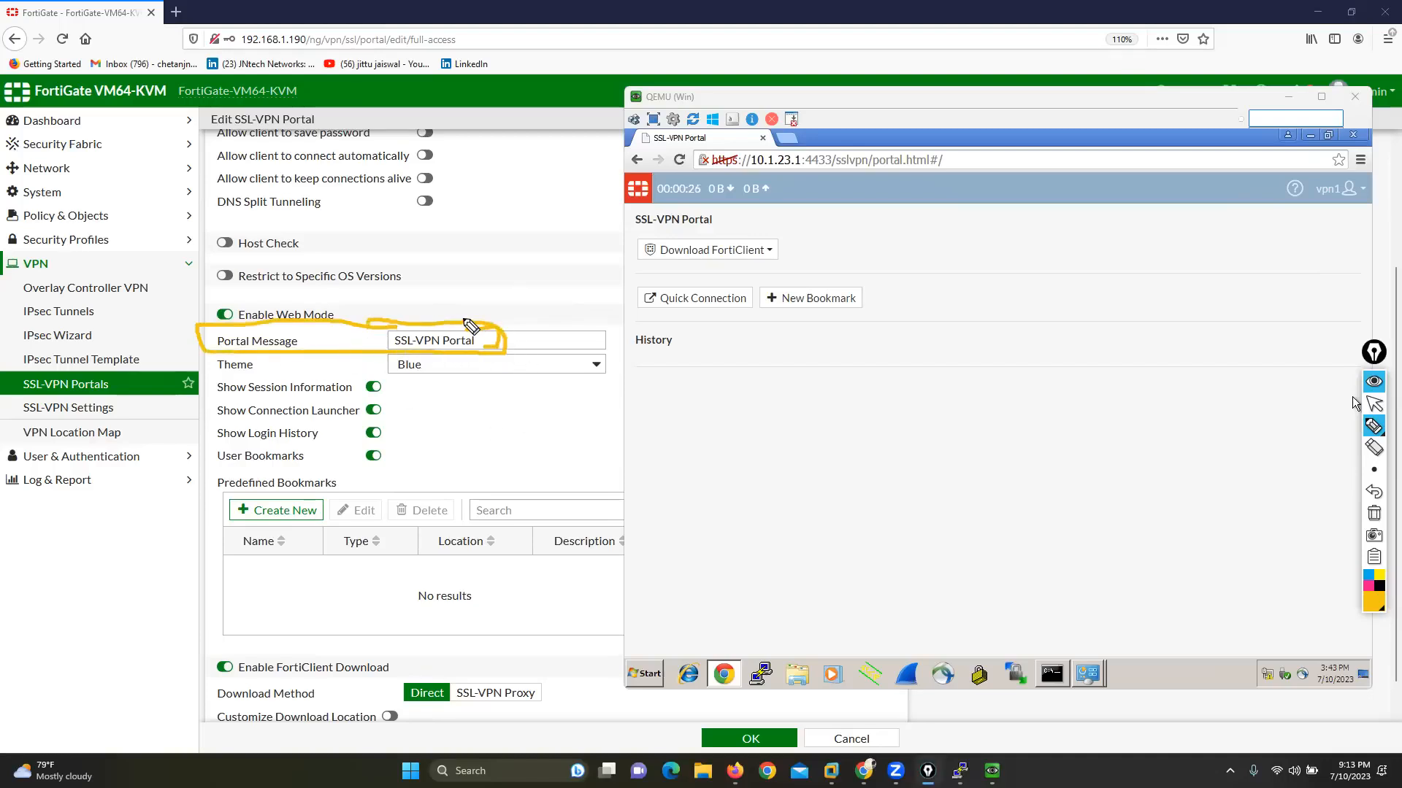
mouse_move(475, 286)
mouse_down()
mouse_move(631, 193)
mouse_move(679, 197)
mouse_move(661, 219)
mouse_up()
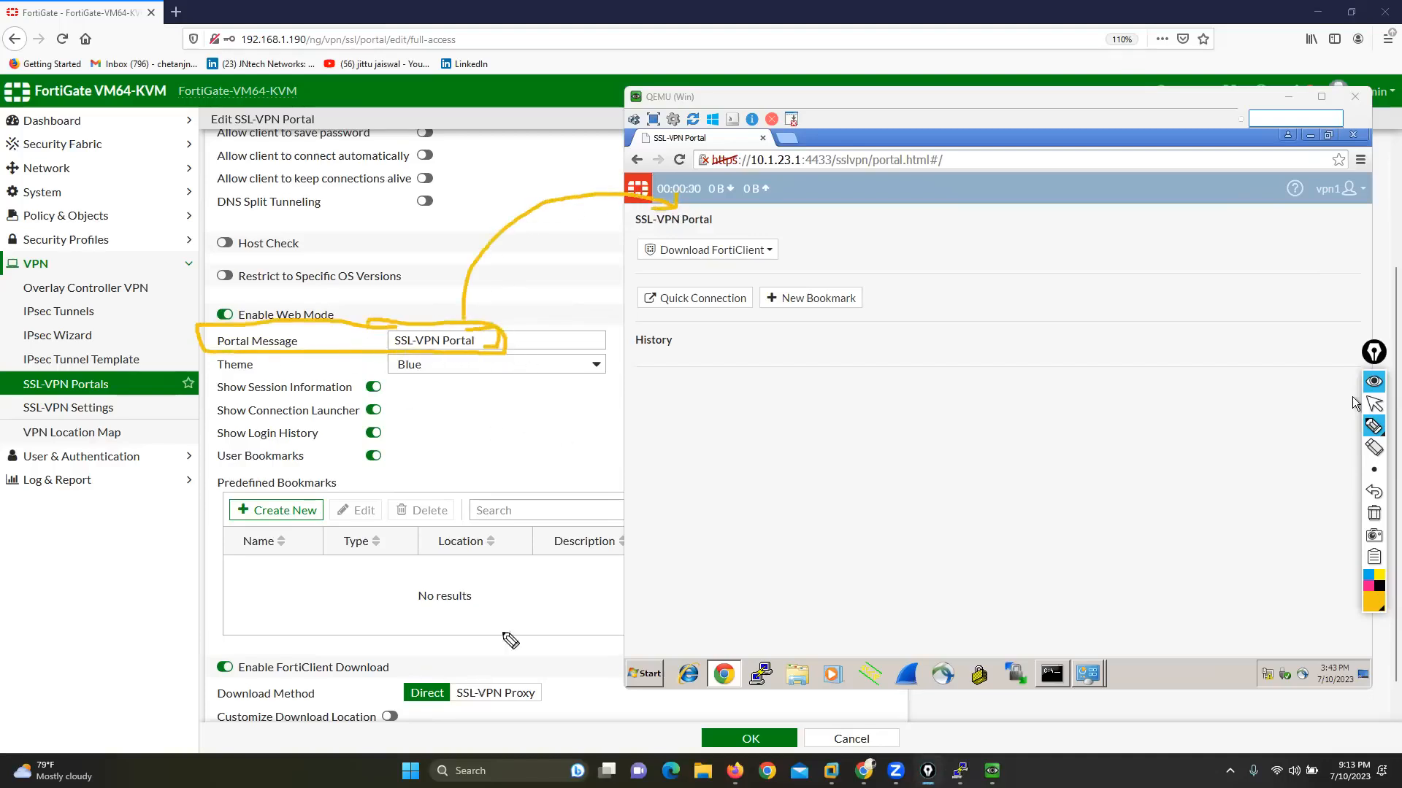
mouse_move(649, 259)
mouse_down()
mouse_move(629, 258)
mouse_move(798, 276)
mouse_move(765, 233)
mouse_move(652, 233)
mouse_move(634, 261)
mouse_up()
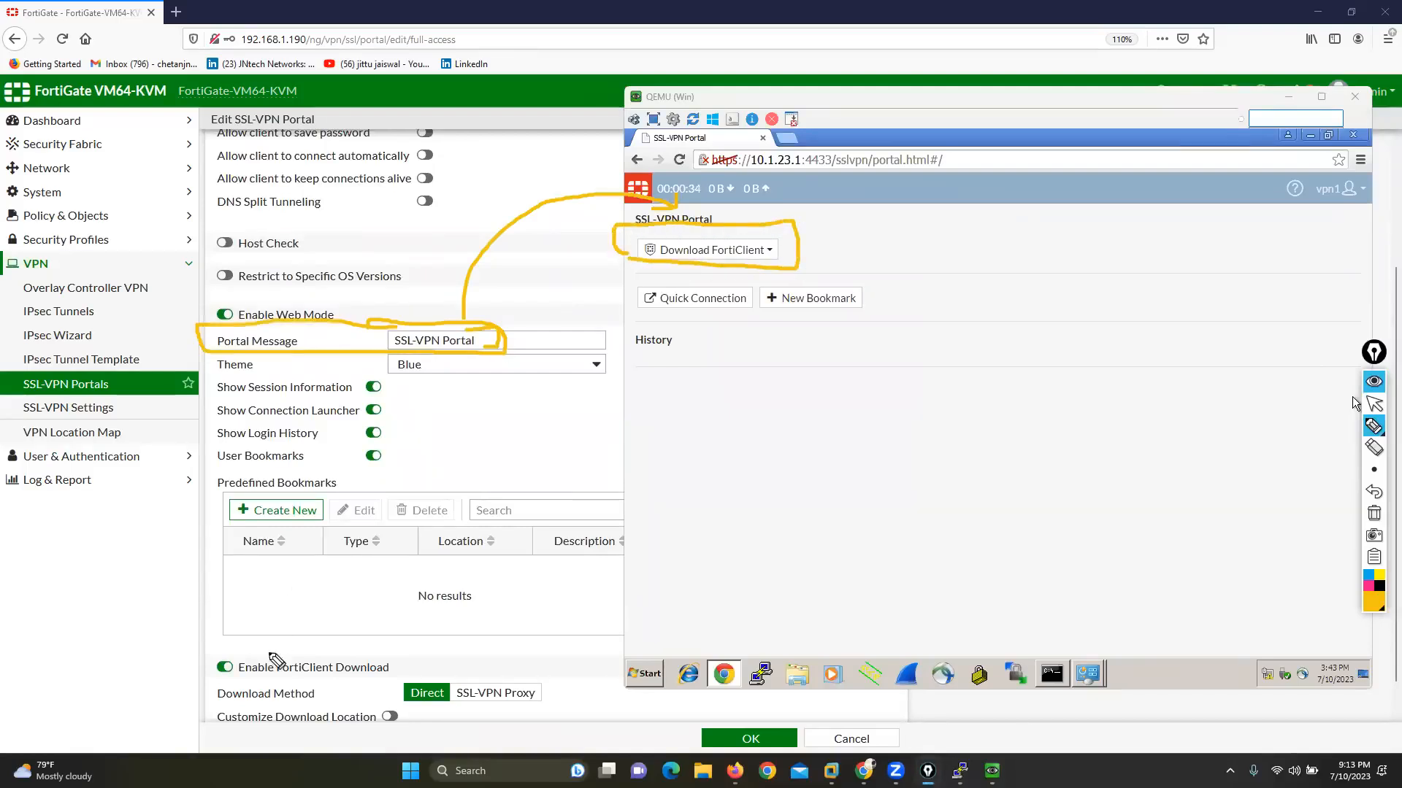
mouse_move(233, 653)
mouse_down()
mouse_move(188, 655)
mouse_move(234, 681)
mouse_move(358, 685)
mouse_move(400, 648)
mouse_move(232, 635)
mouse_up()
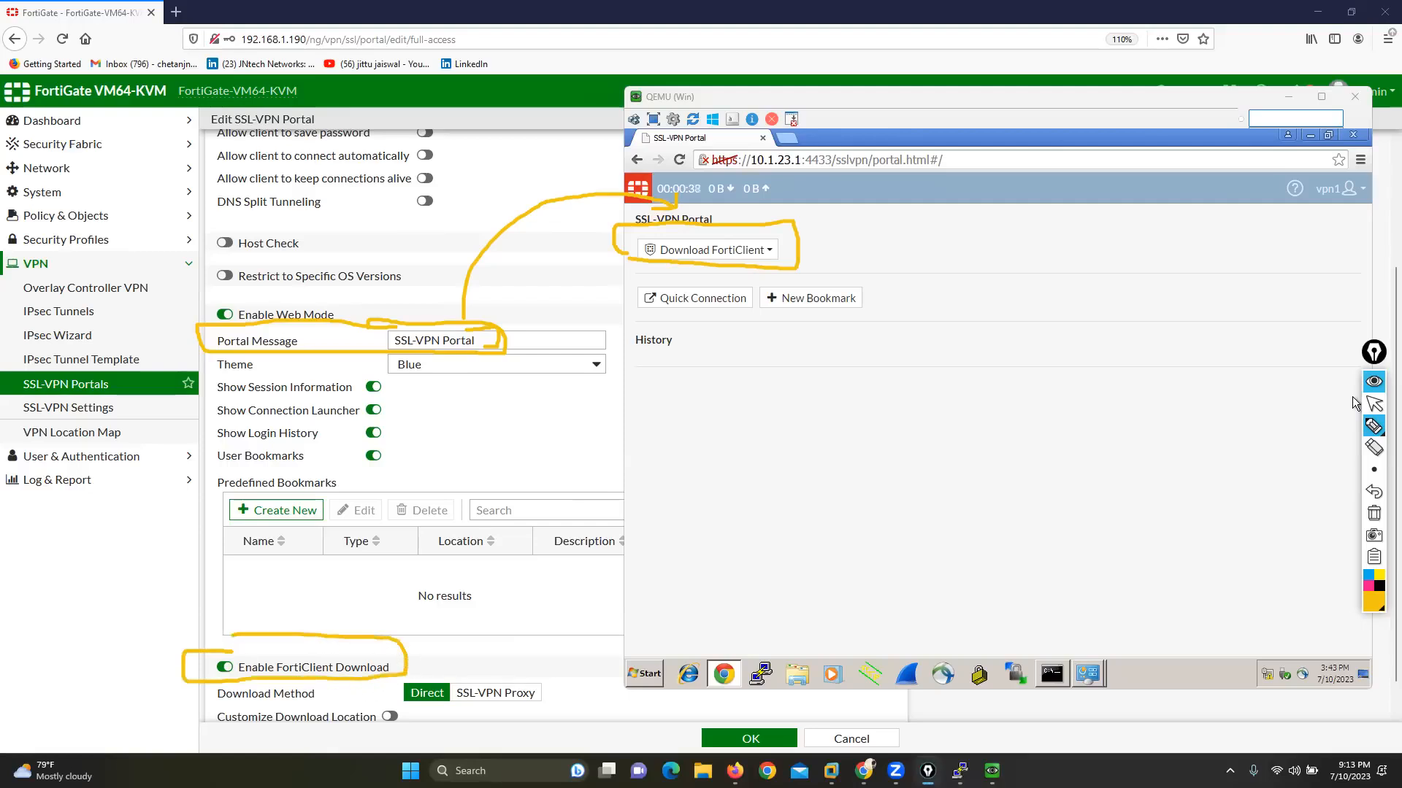
drag(670, 310, 706, 304)
drag(792, 319, 831, 301)
click(1374, 513)
click(1374, 404)
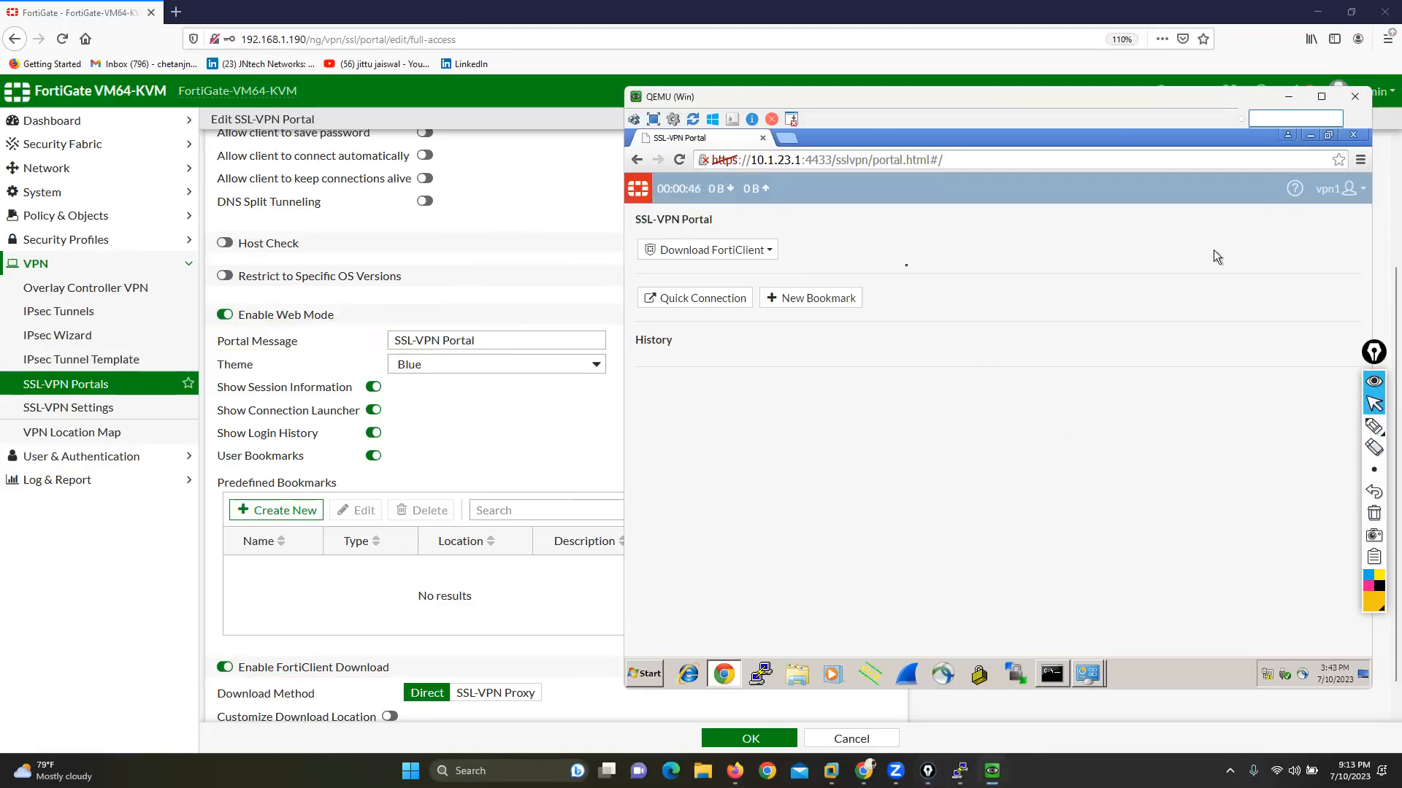
Step: Disable Show Session Information, Show Connection Launcher, Show Login History and User Bookmarks in the full-access portal
click(373, 387)
click(374, 410)
click(373, 433)
click(373, 455)
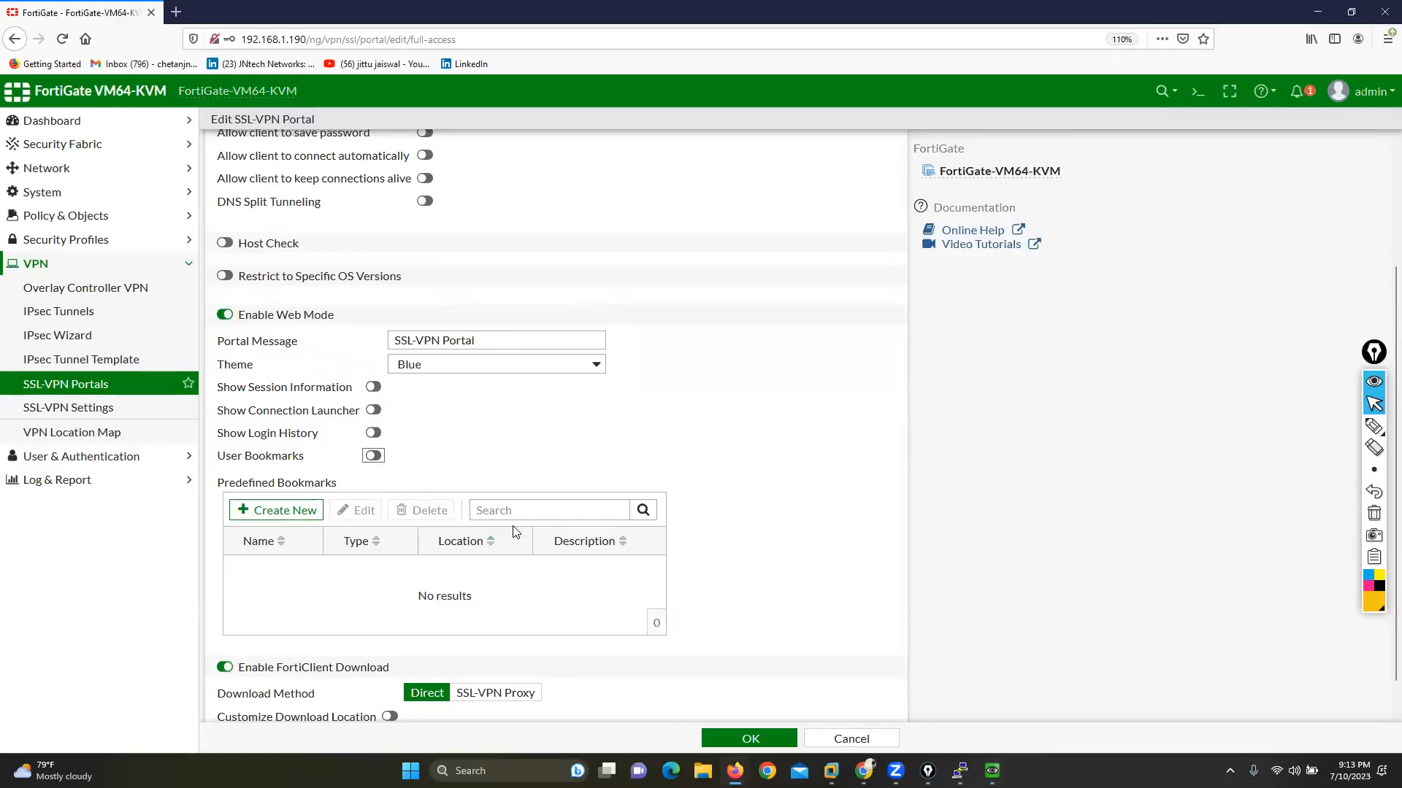
Step: Disable Enable FortiClient Download in the full-access portal, save it, and reload the SSL-VPN portal page on the WAN machine
click(226, 668)
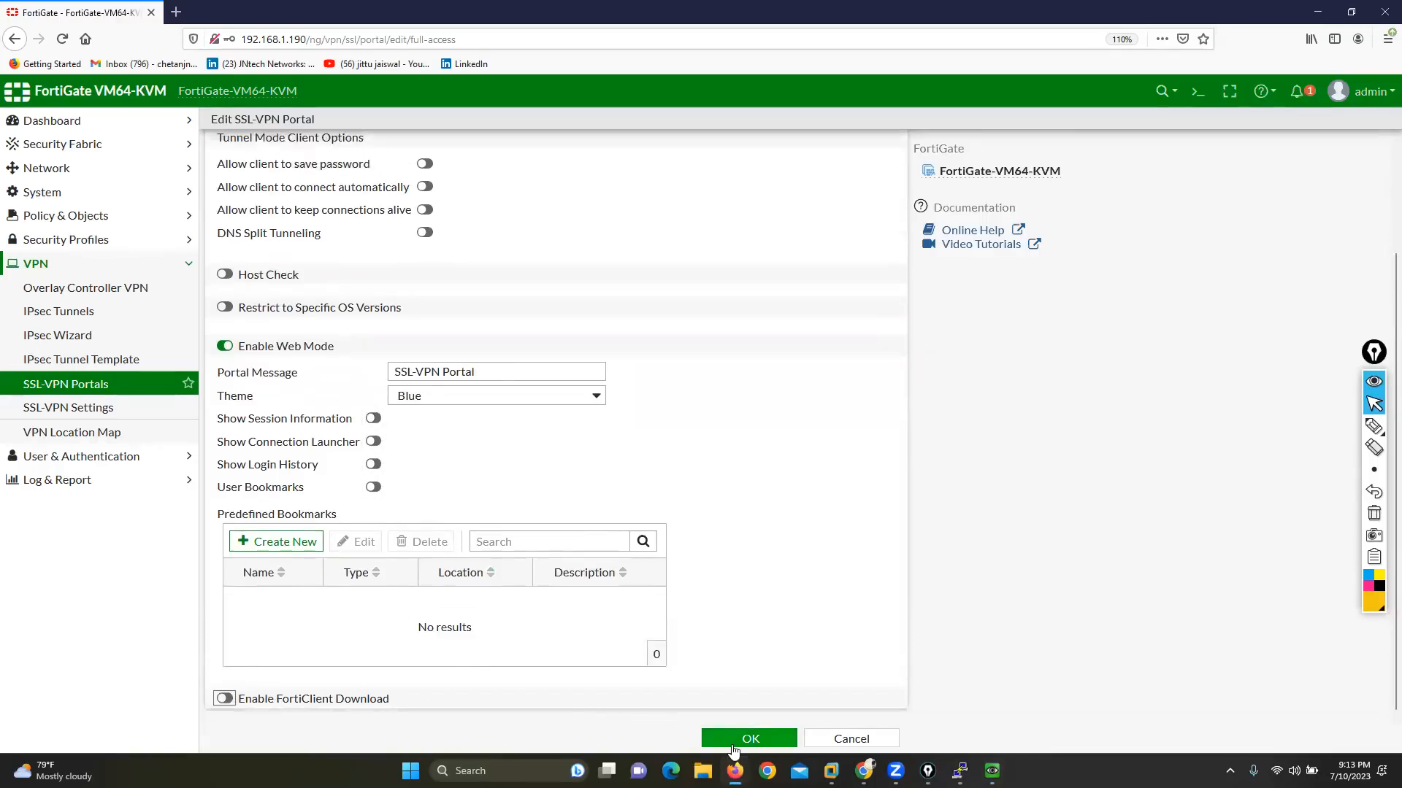
click(750, 738)
mouse_move(991, 771)
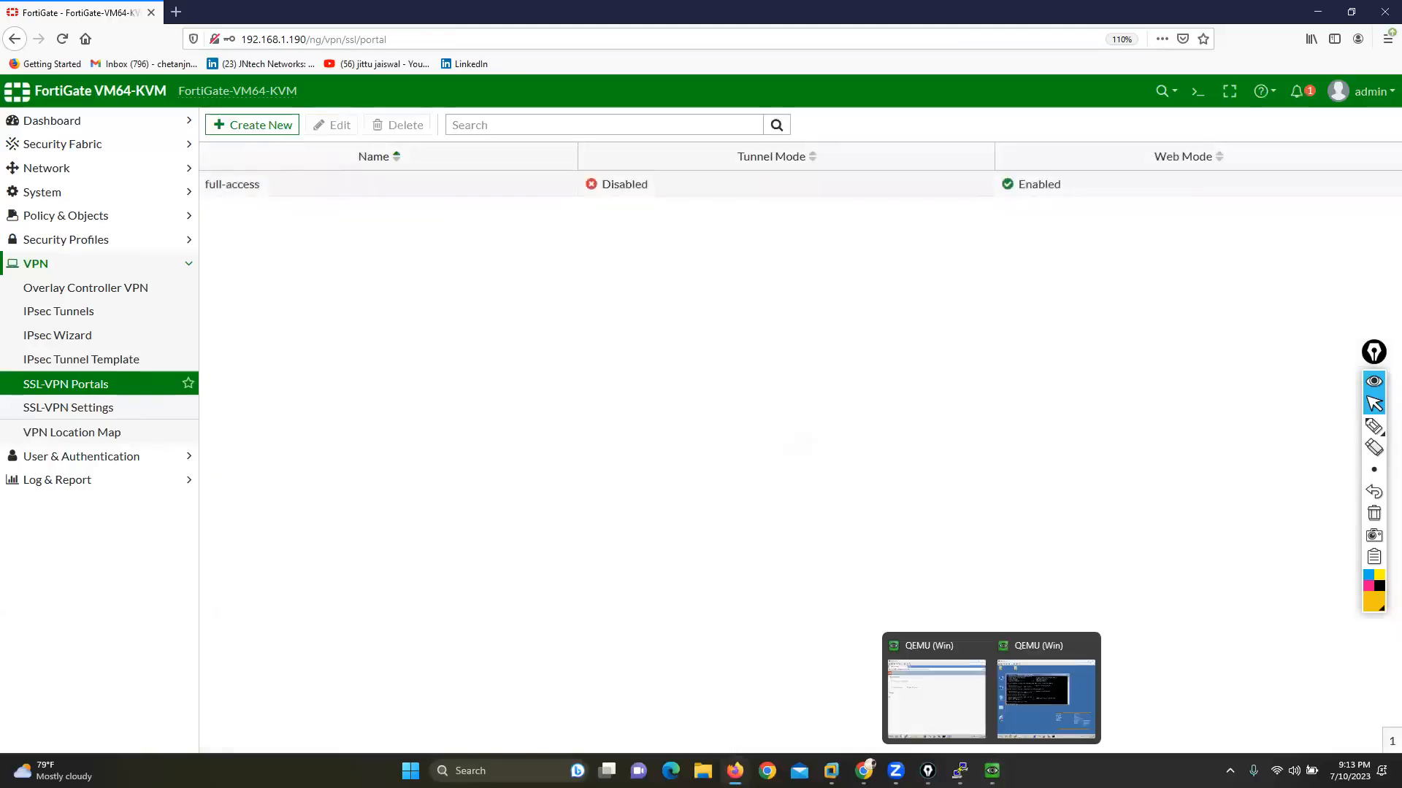
click(930, 693)
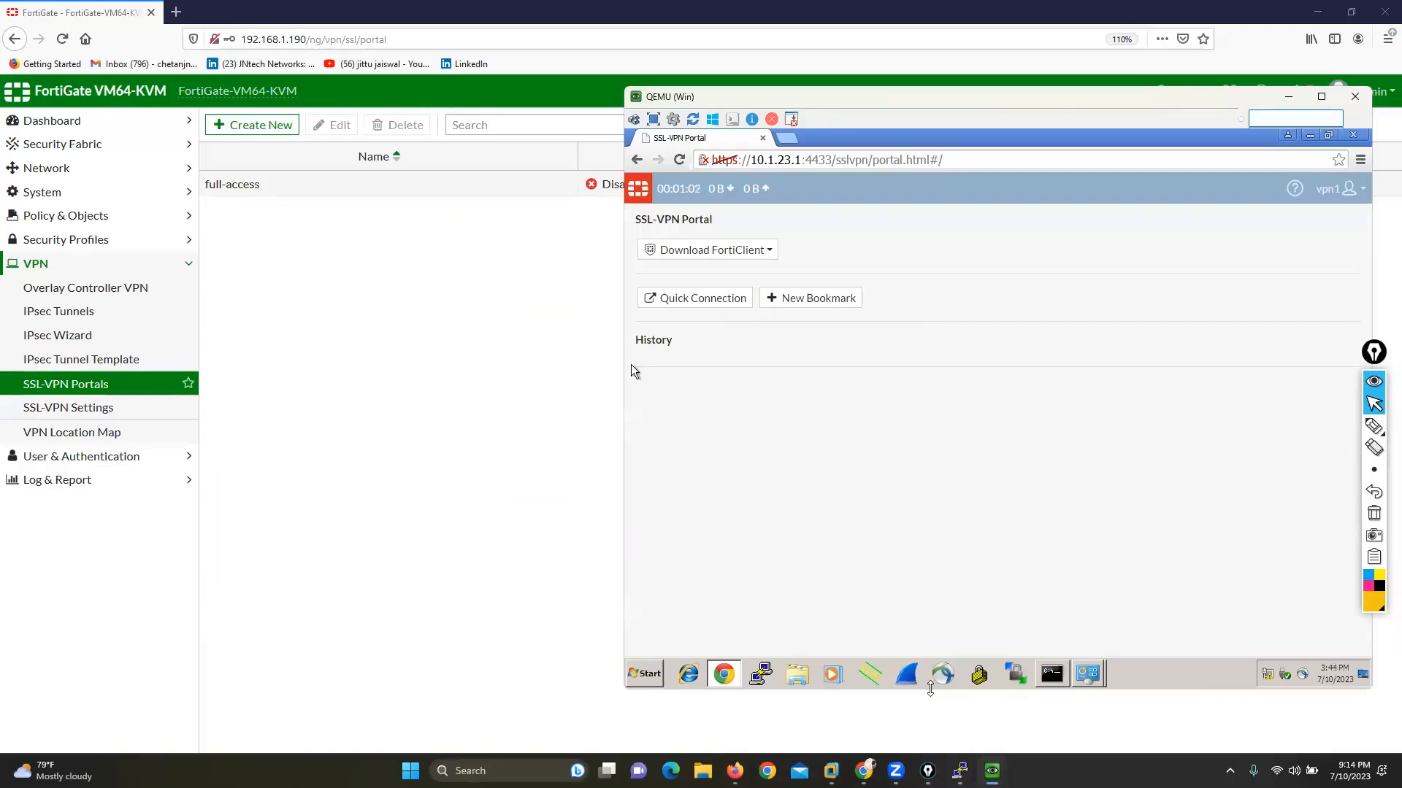
right_click(889, 269)
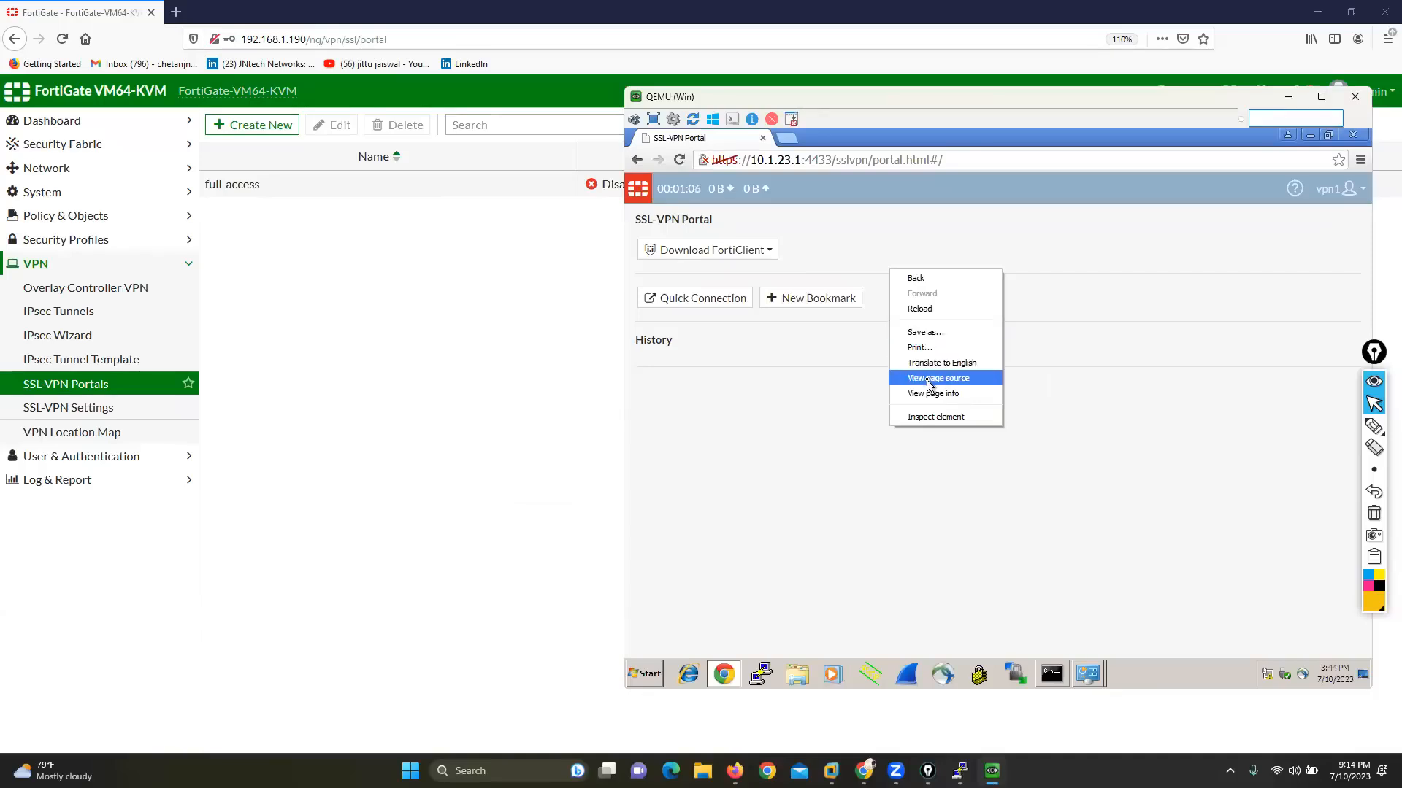
right_click(962, 276)
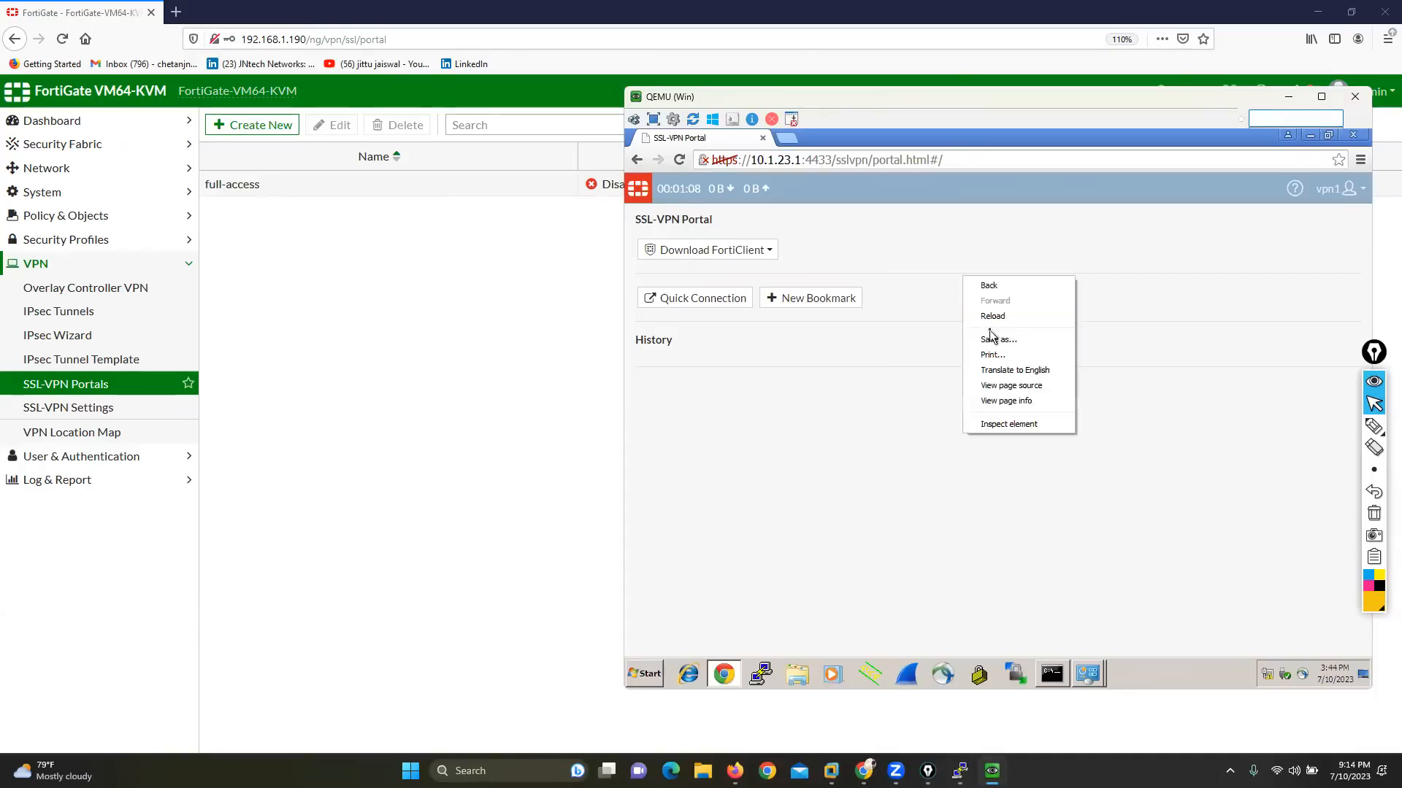
click(987, 318)
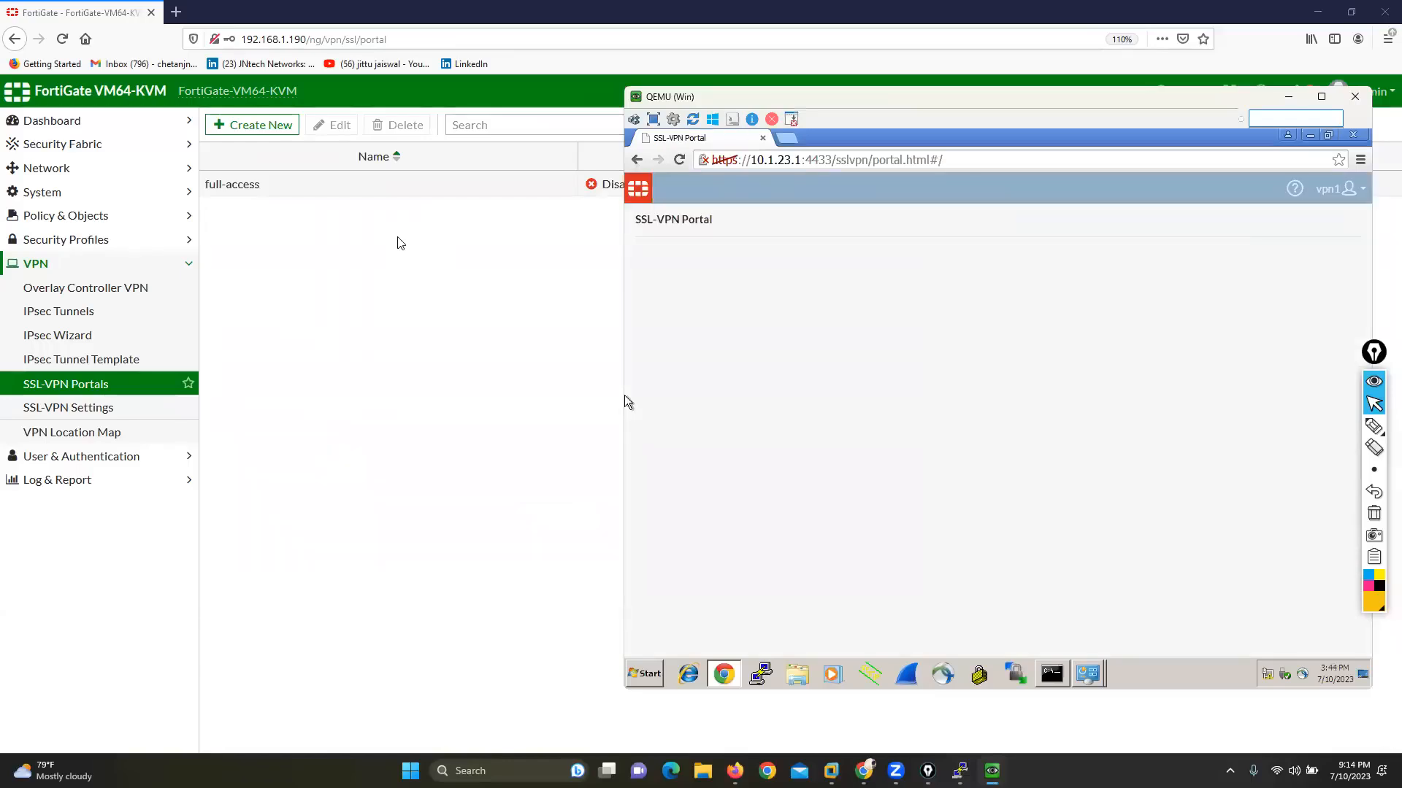
Step: Mark the portal message and the empty area below it with the annotation pen, and clear the drawings
click(1374, 426)
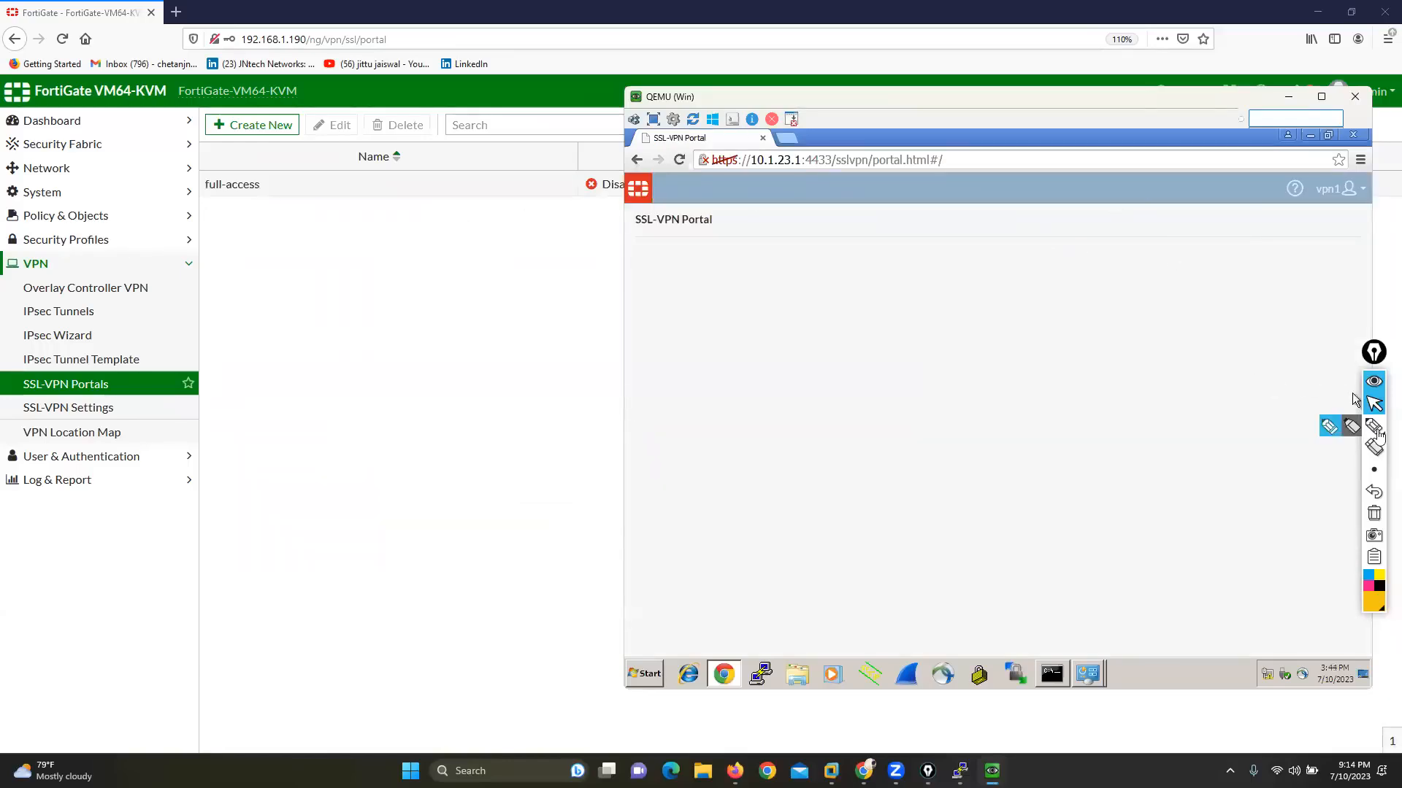
mouse_move(595, 239)
mouse_down()
mouse_move(720, 212)
mouse_move(612, 209)
mouse_up()
drag(681, 277, 752, 260)
drag(856, 299, 923, 291)
mouse_move(710, 365)
mouse_down()
mouse_move(770, 379)
mouse_move(787, 364)
mouse_up()
drag(843, 400, 910, 396)
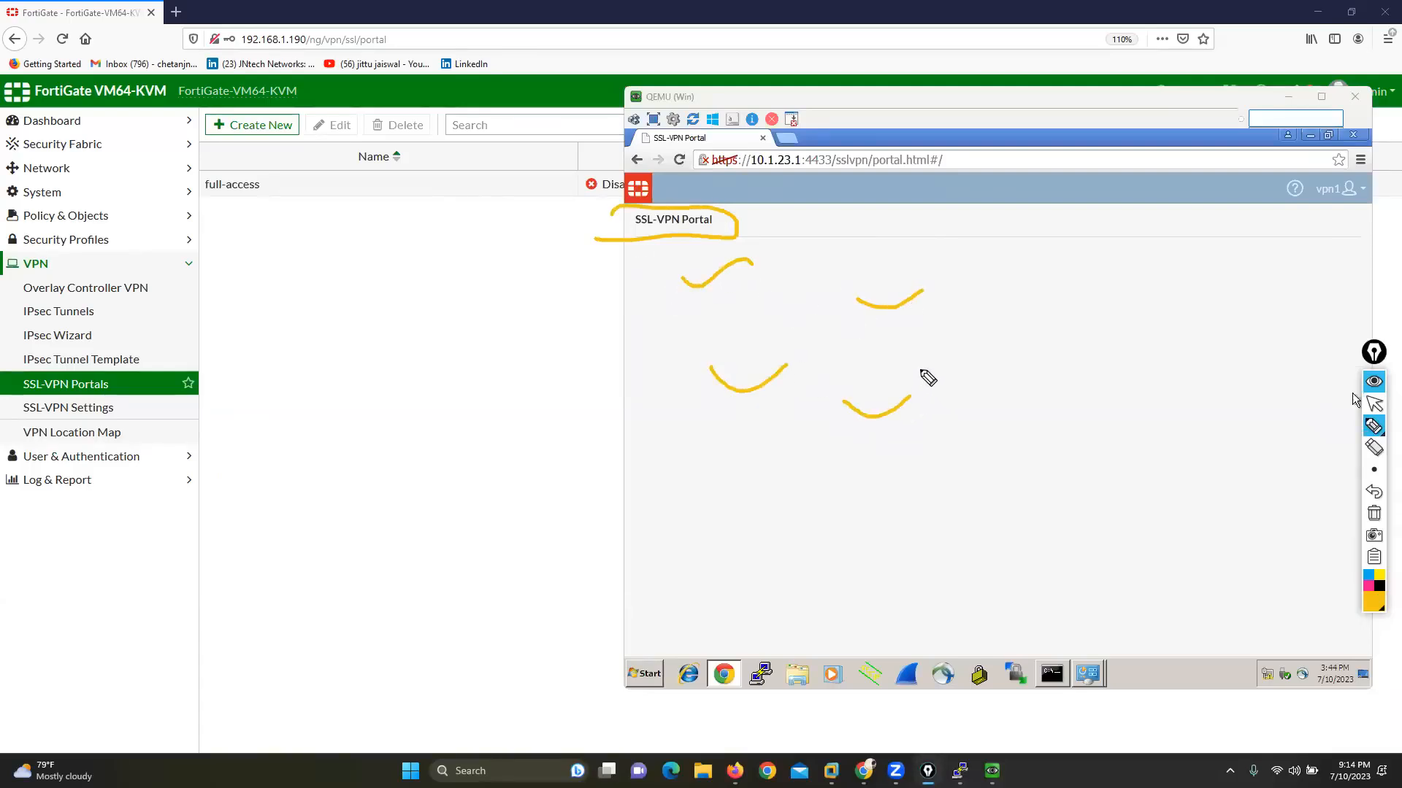
click(1374, 513)
click(1374, 403)
Step: Enable Show Session Information and Show Login History in the full-access portal on the FortiGate and save it
click(443, 344)
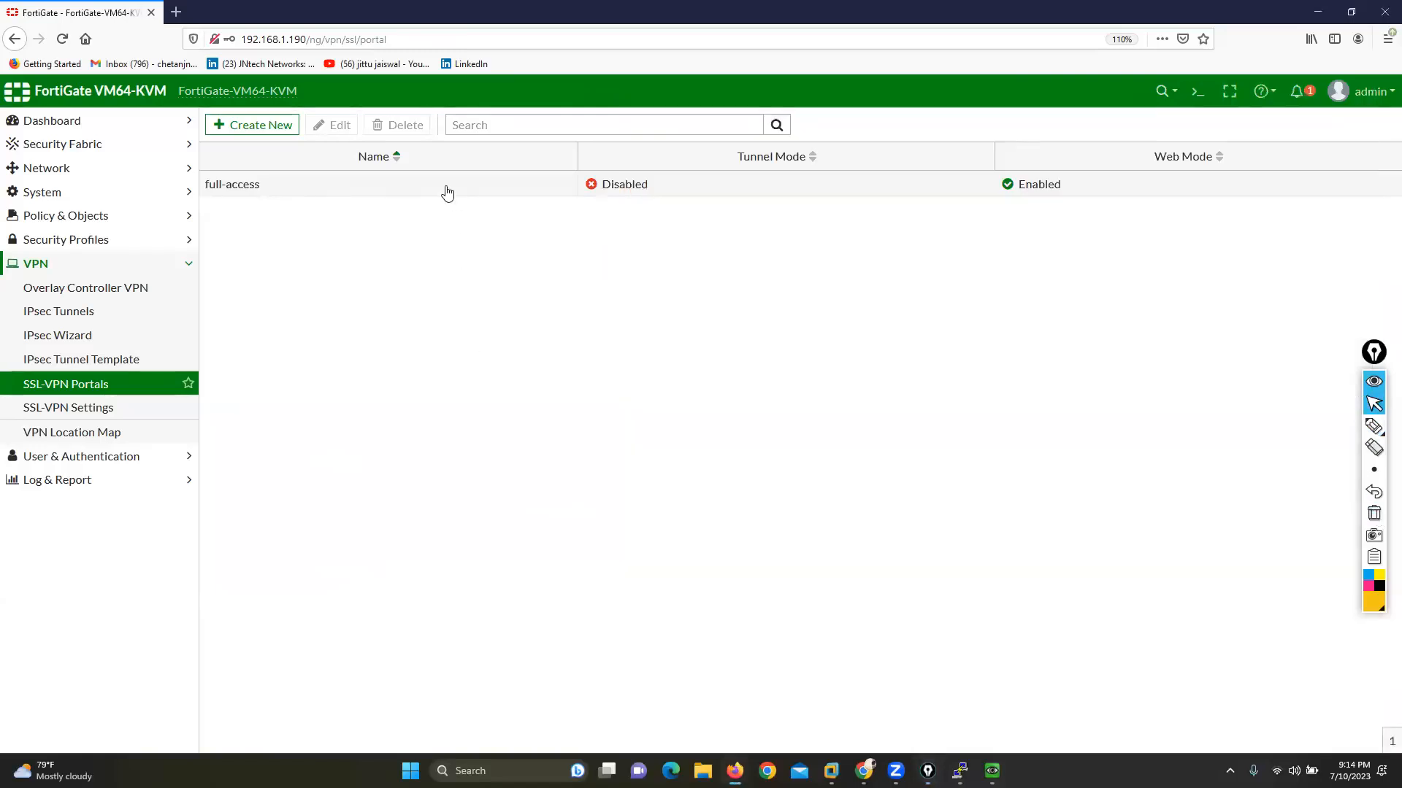
double_click(445, 193)
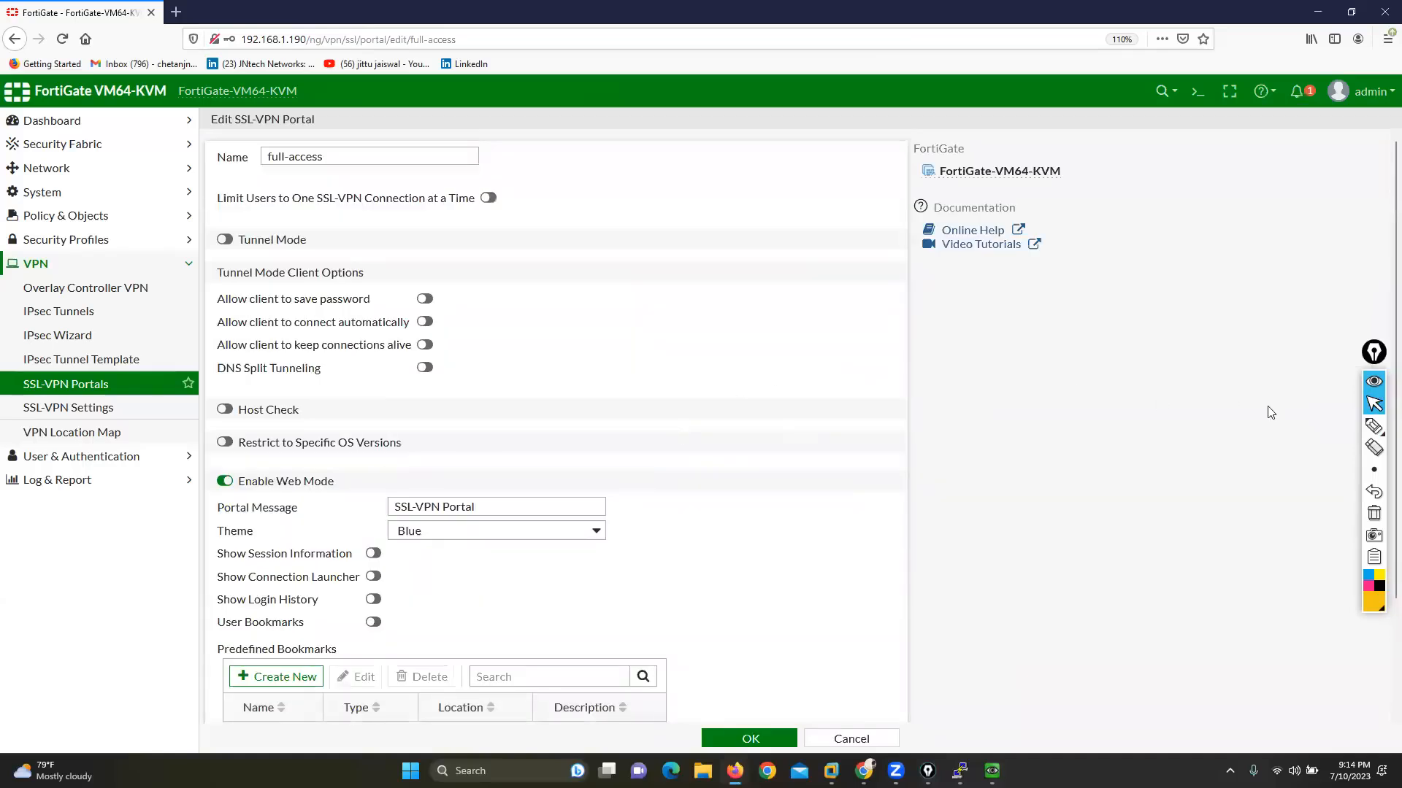
click(1329, 427)
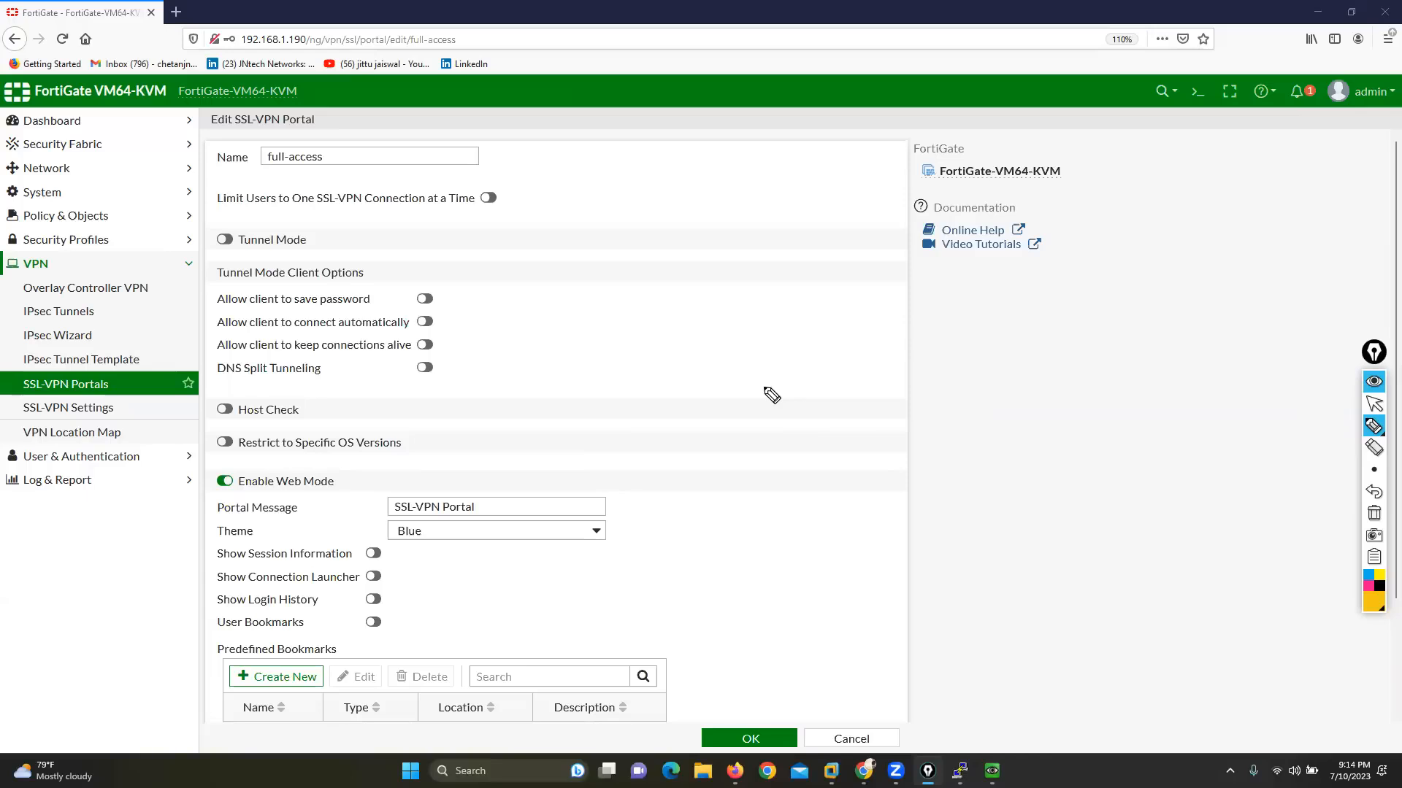
click(1373, 403)
drag(222, 558, 382, 557)
click(376, 555)
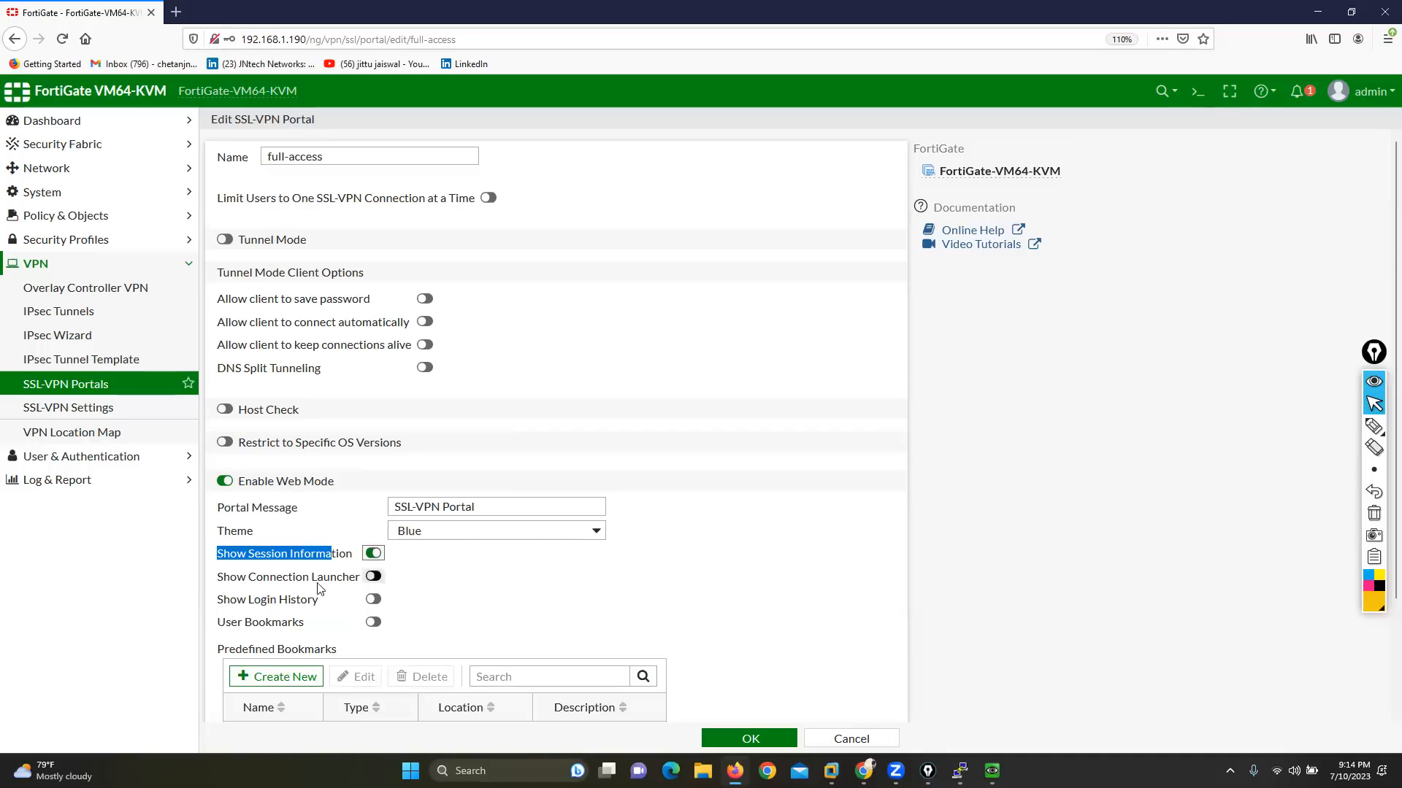
click(375, 600)
click(726, 737)
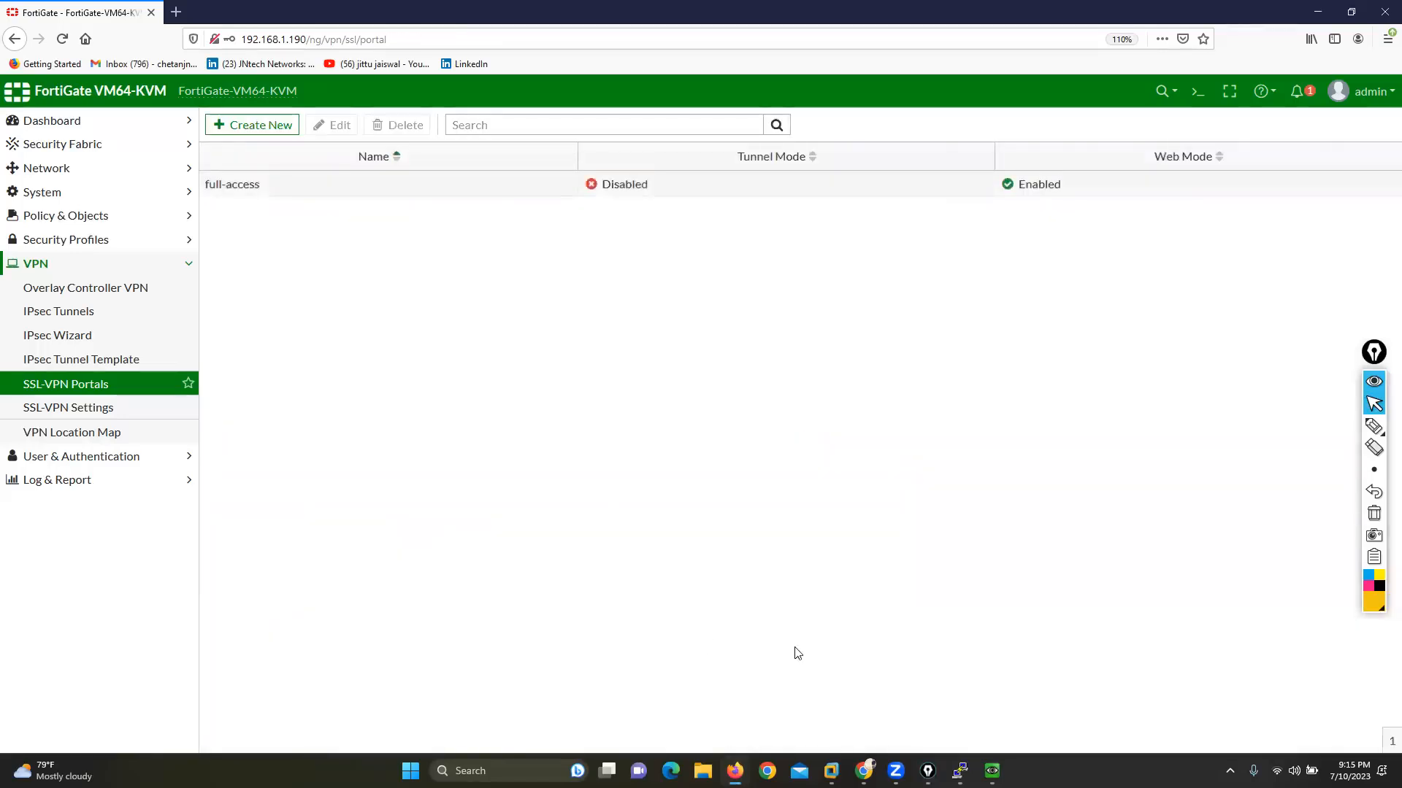
Step: Reopen the full-access portal for editing and log vpn1 out of the SSL-VPN portal on the WAN machine
double_click(794, 187)
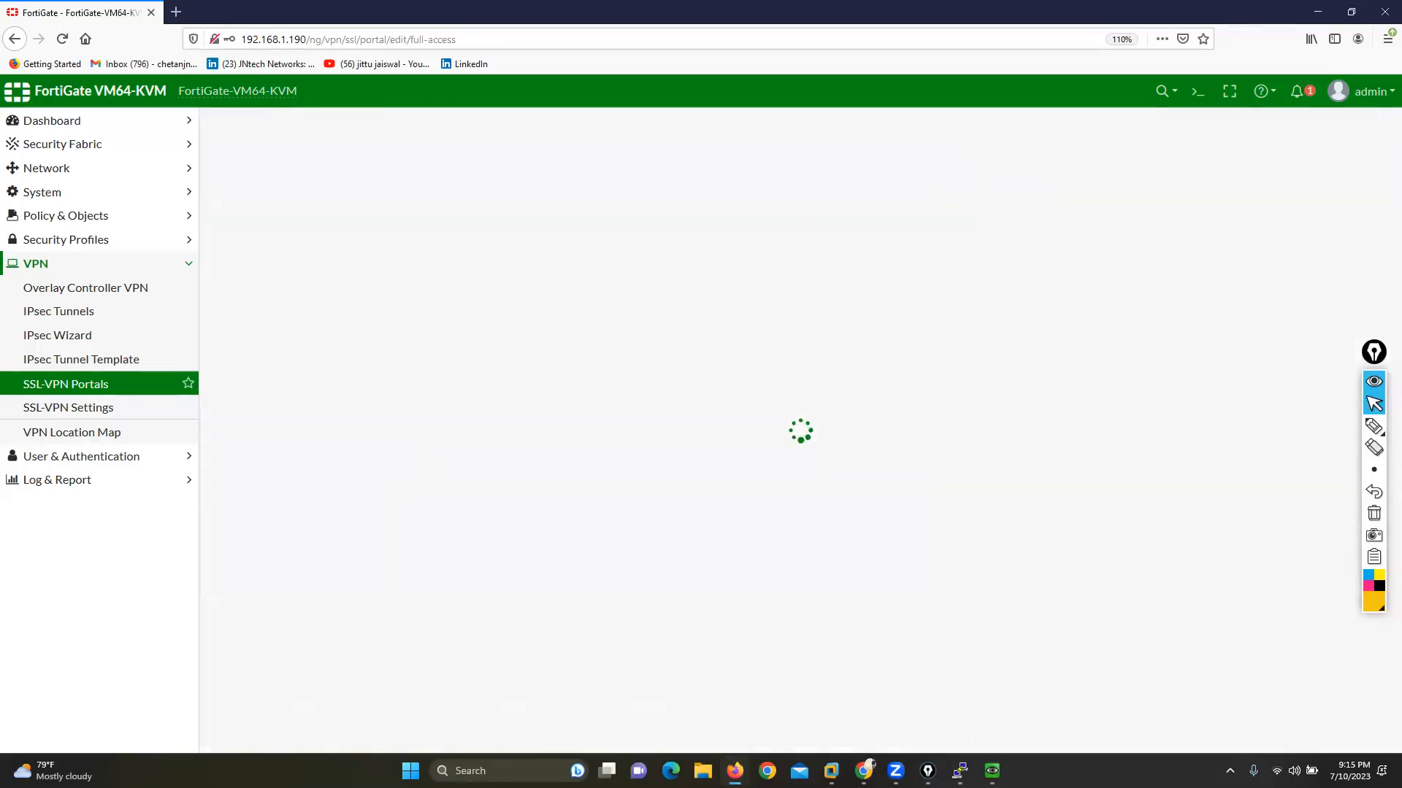
mouse_move(992, 771)
click(1004, 690)
click(1336, 189)
click(1332, 214)
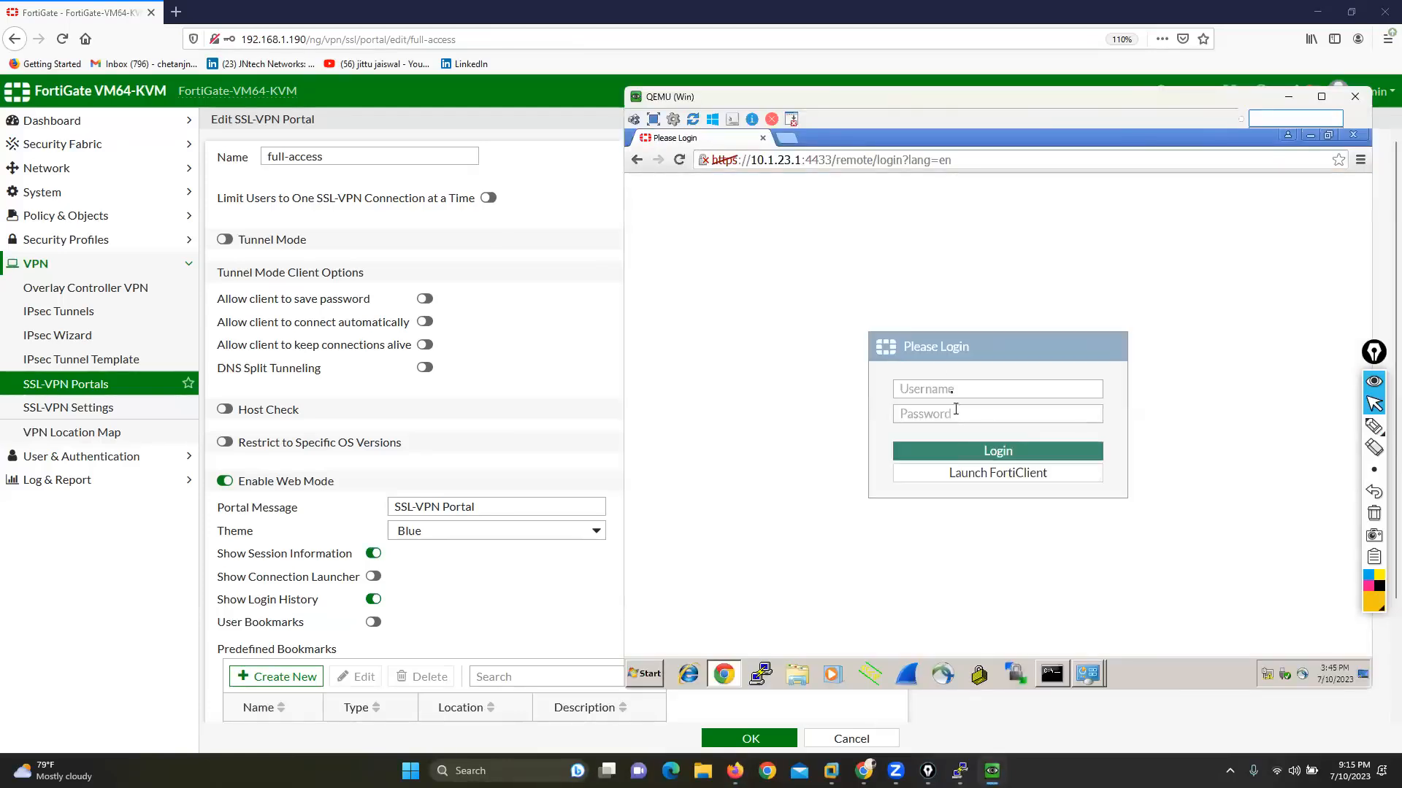
Step: Log in to the SSL-VPN portal page as vpn1 with the account password
click(938, 383)
text(admin)
key(Tab)
double_click(938, 383)
key(BackSpace)
text(v)
key(Tab)
text(vpn)
key(Return)
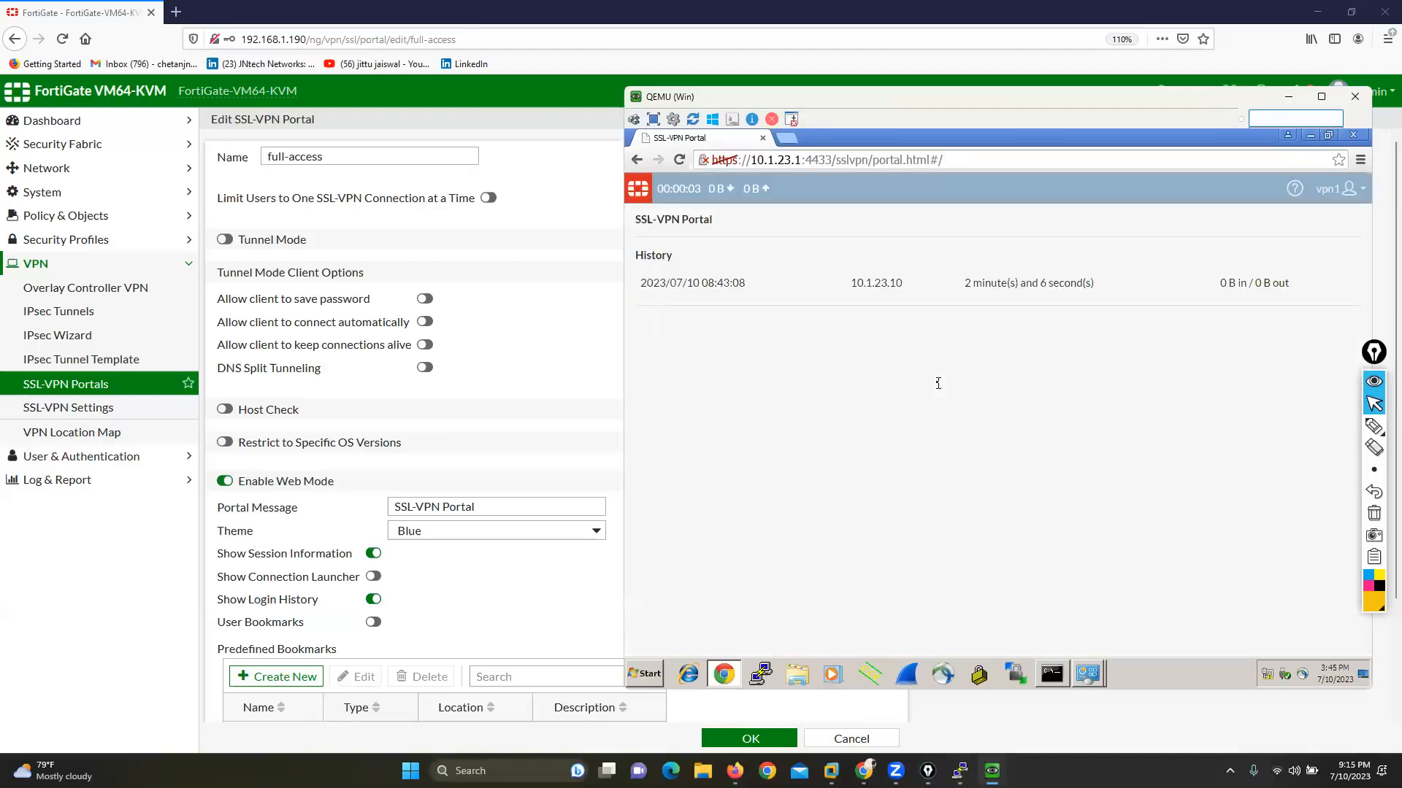
Step: Circle the login history entry and the Show Login History setting with the annotation pen, and clear the drawings
click(1370, 426)
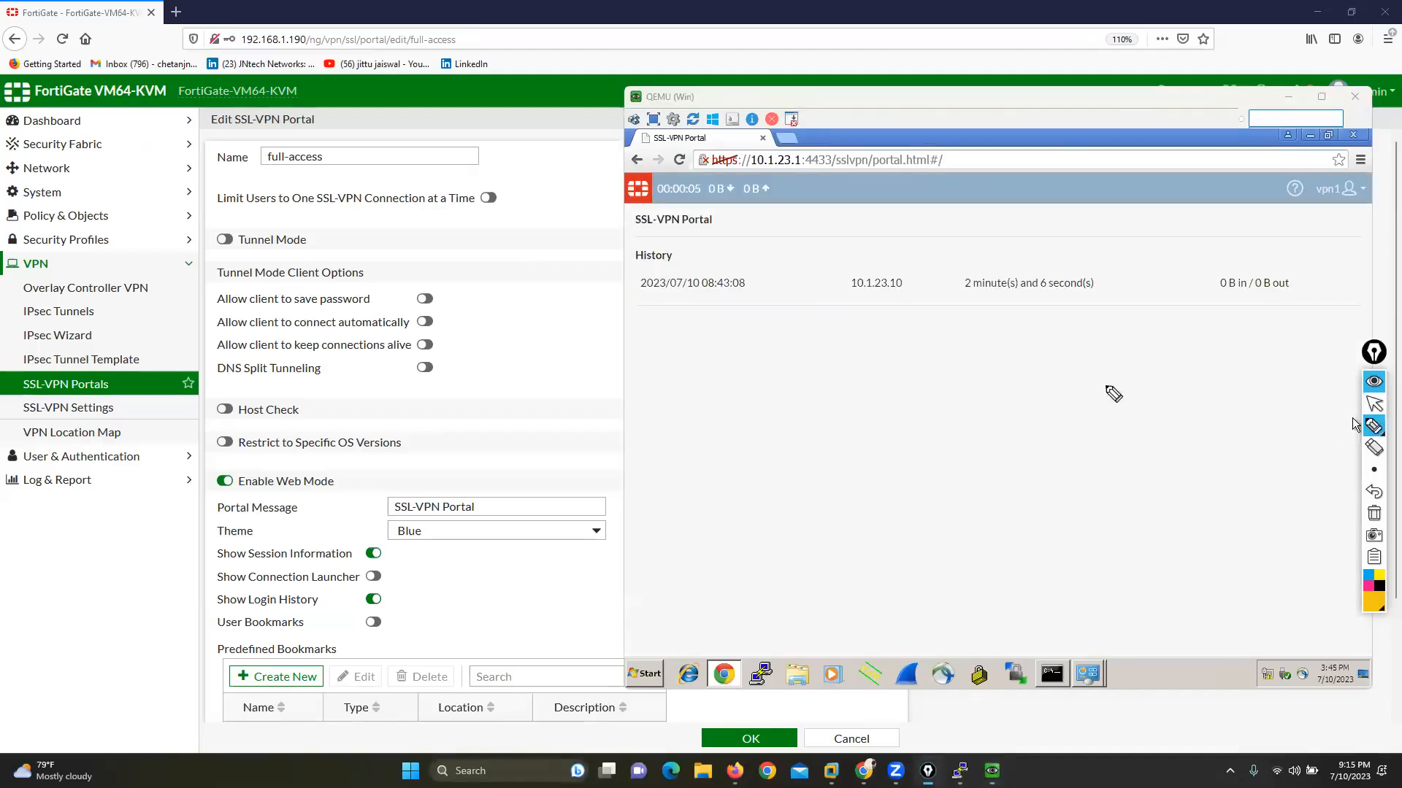
mouse_move(670, 275)
mouse_down()
mouse_move(617, 270)
mouse_move(895, 326)
mouse_move(1264, 316)
mouse_move(1281, 251)
mouse_move(680, 264)
mouse_up()
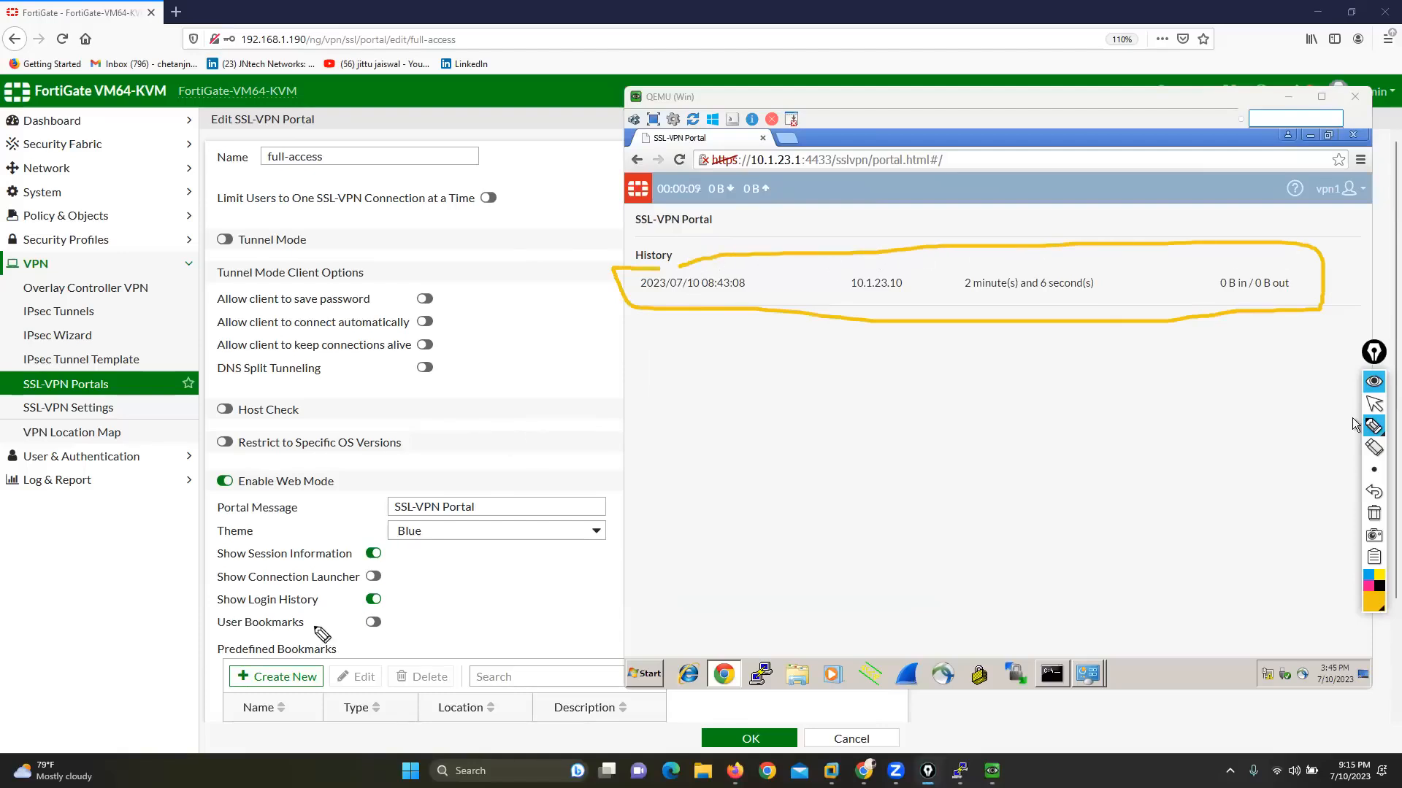
mouse_move(250, 586)
mouse_down()
mouse_move(211, 588)
mouse_move(266, 616)
mouse_move(393, 612)
mouse_move(399, 589)
mouse_move(258, 588)
mouse_up()
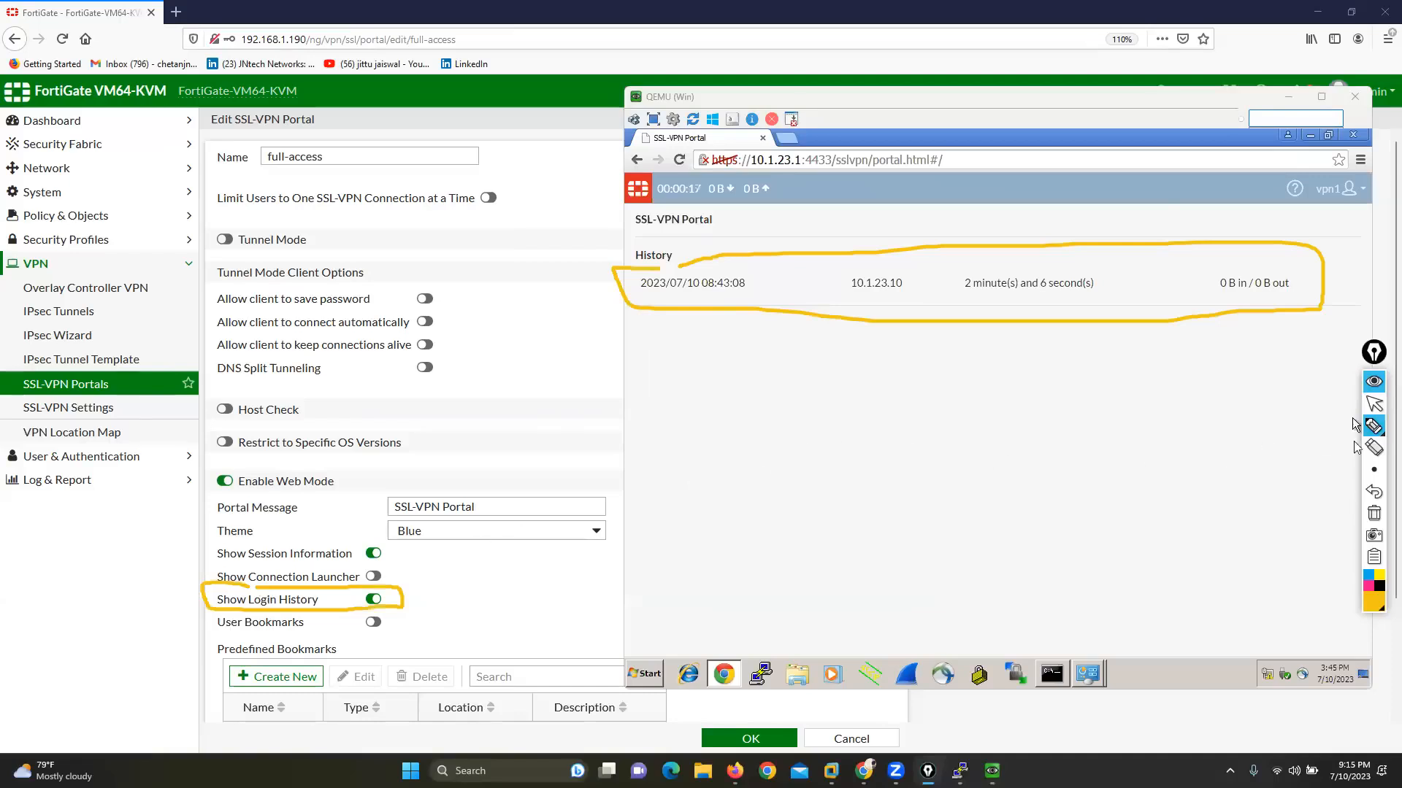
click(1374, 514)
click(1373, 404)
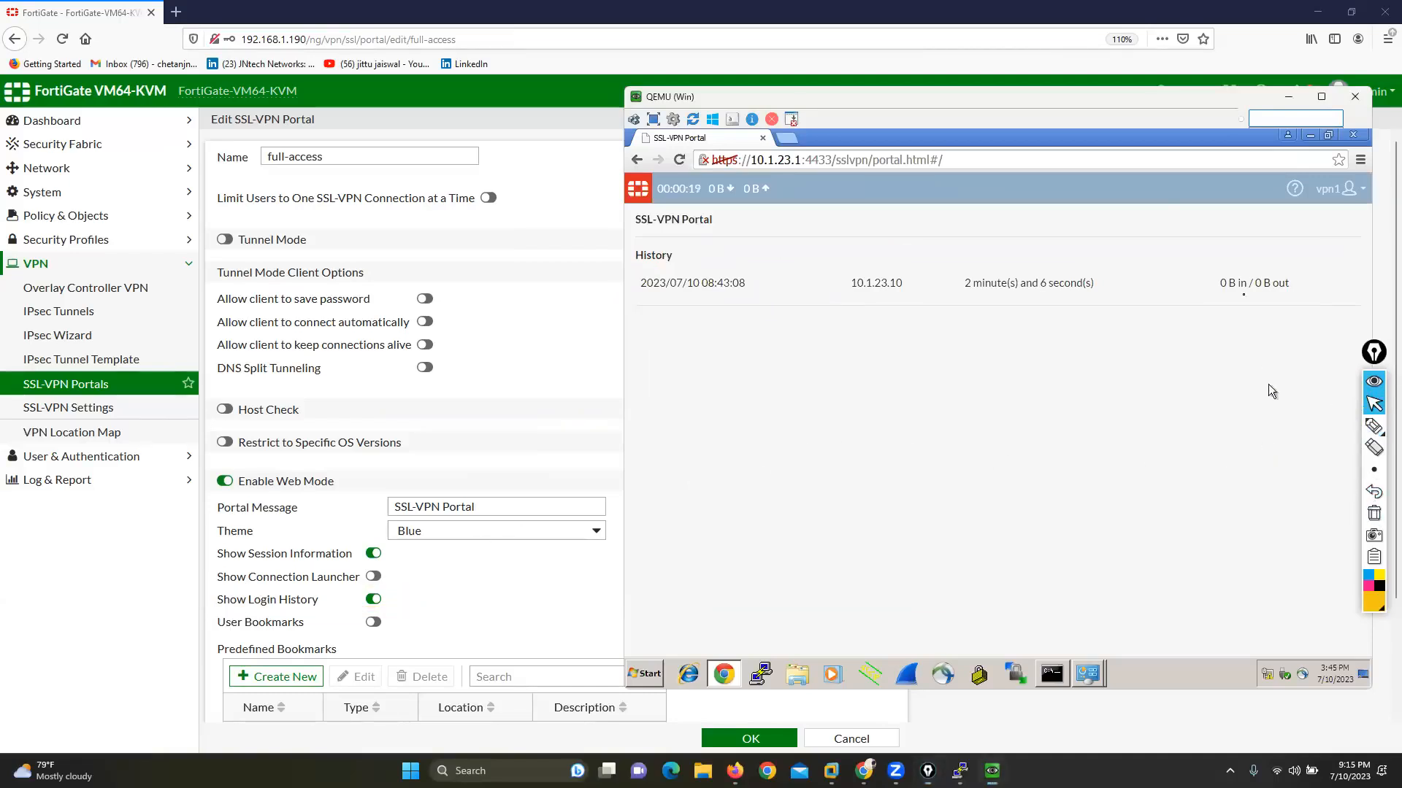
Step: Log out of the portal, log back in as vpn1 with the account password, and highlight the newest history entry
click(1332, 215)
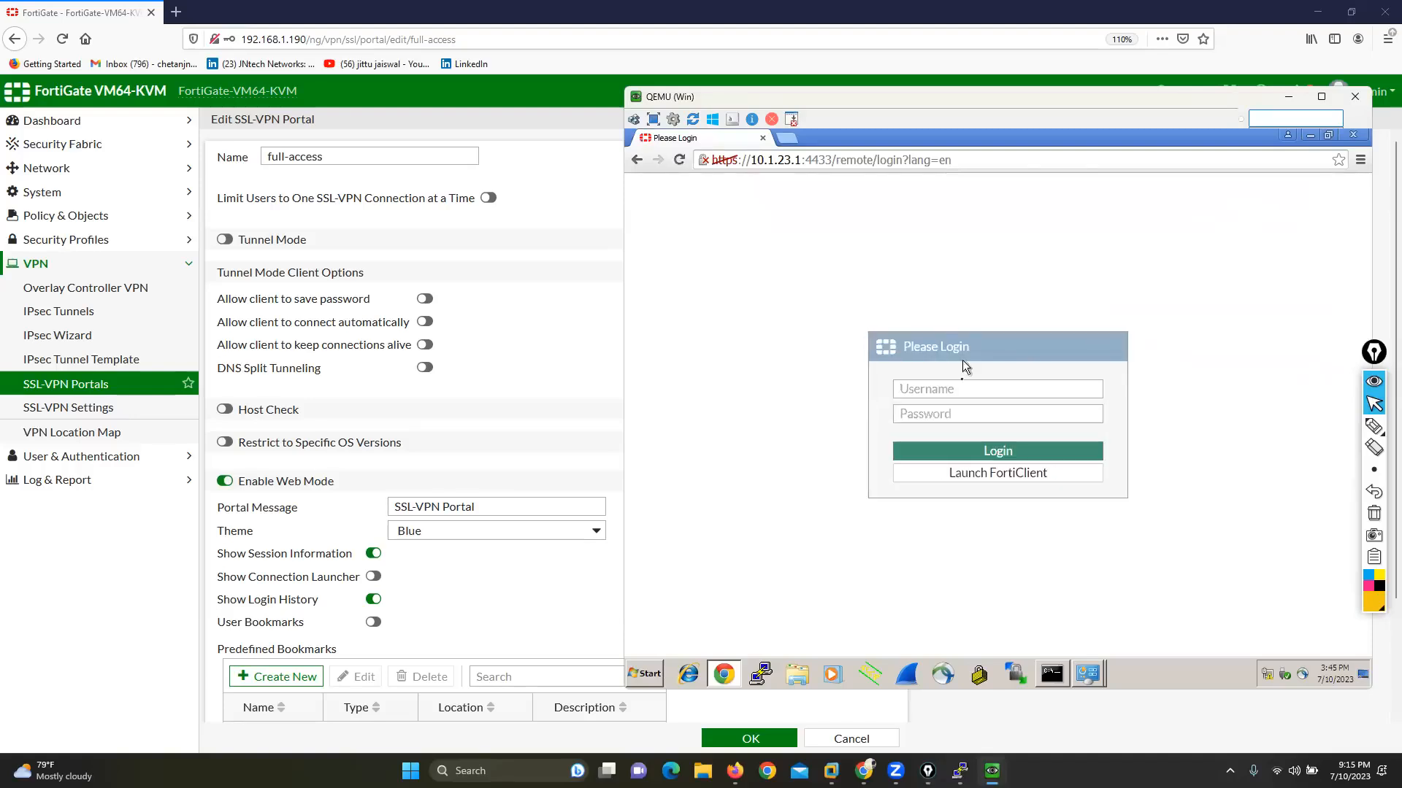
click(953, 388)
text(v)
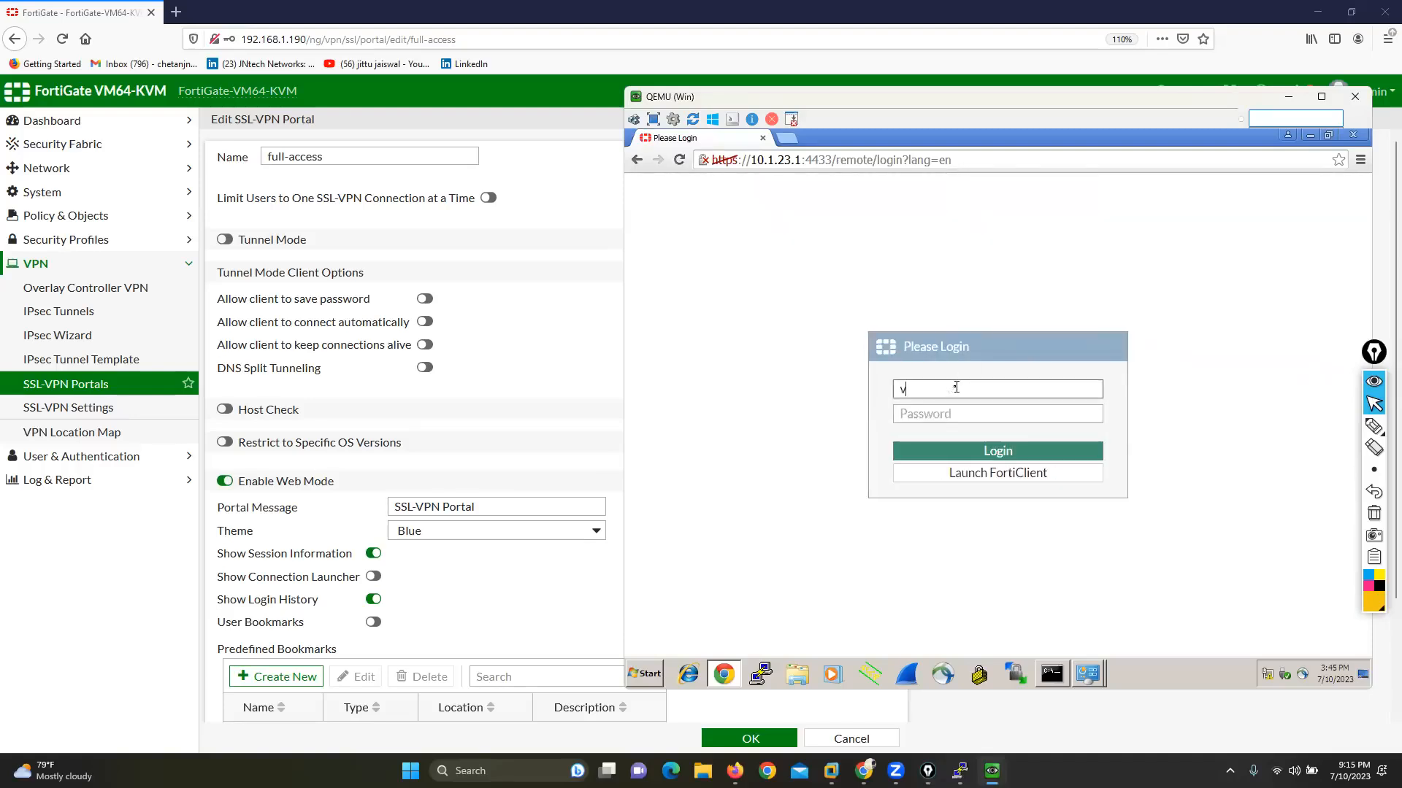
text(pn1)
key(Tab)
text(••••)
key(Return)
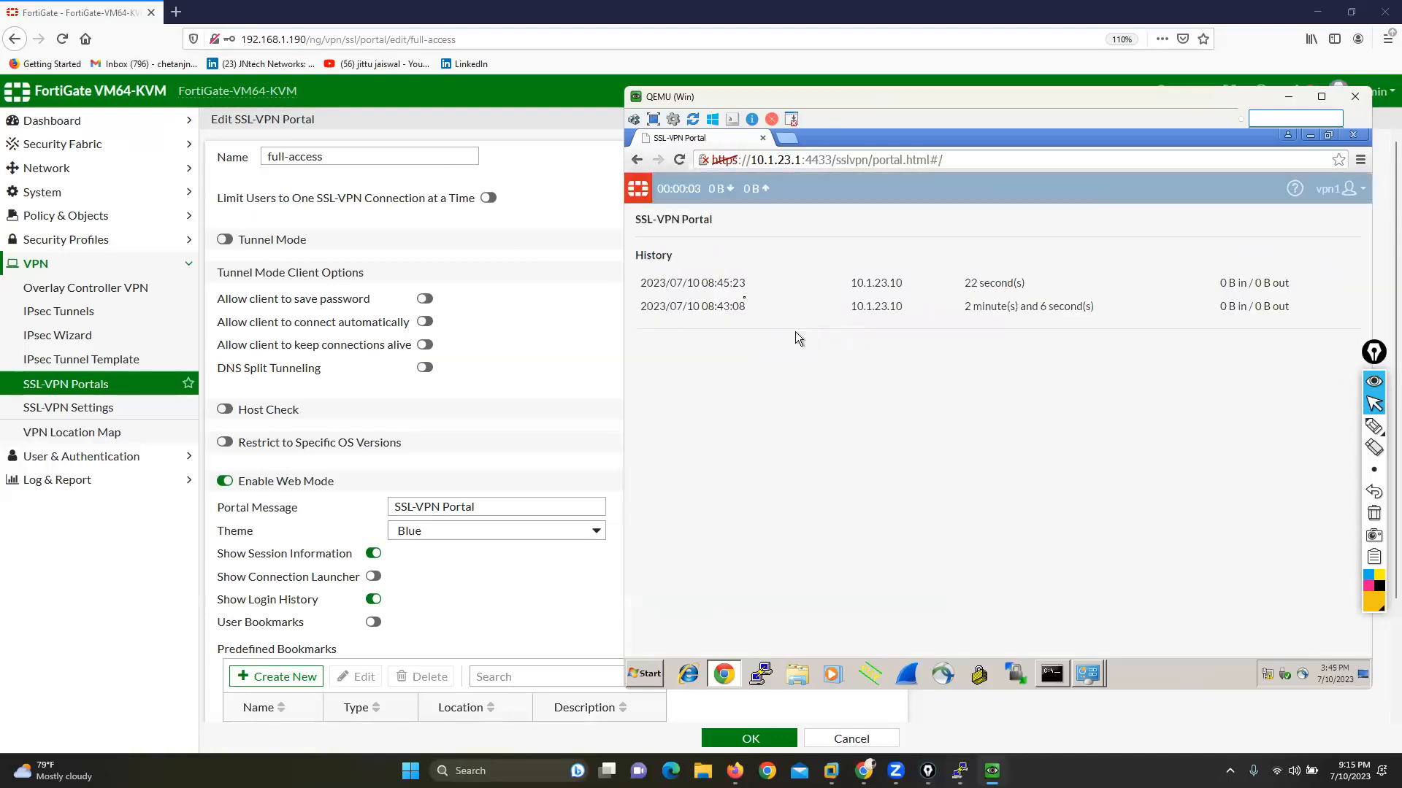
drag(645, 284, 1055, 284)
click(979, 450)
Step: Enable Show Connection Launcher and User Bookmarks in the full-access portal, save it, and reload the portal page on the WAN machine
drag(224, 577, 374, 579)
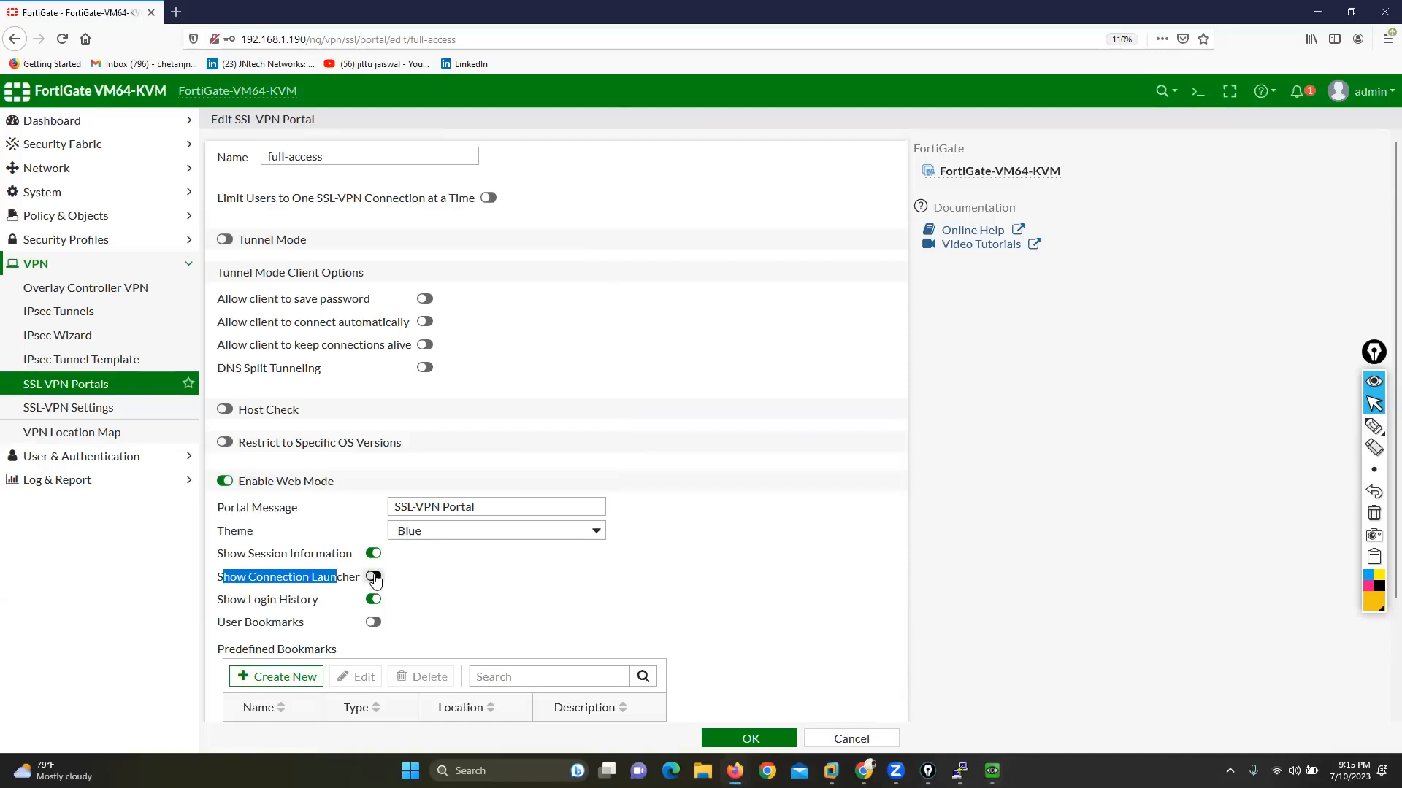
click(377, 624)
click(751, 738)
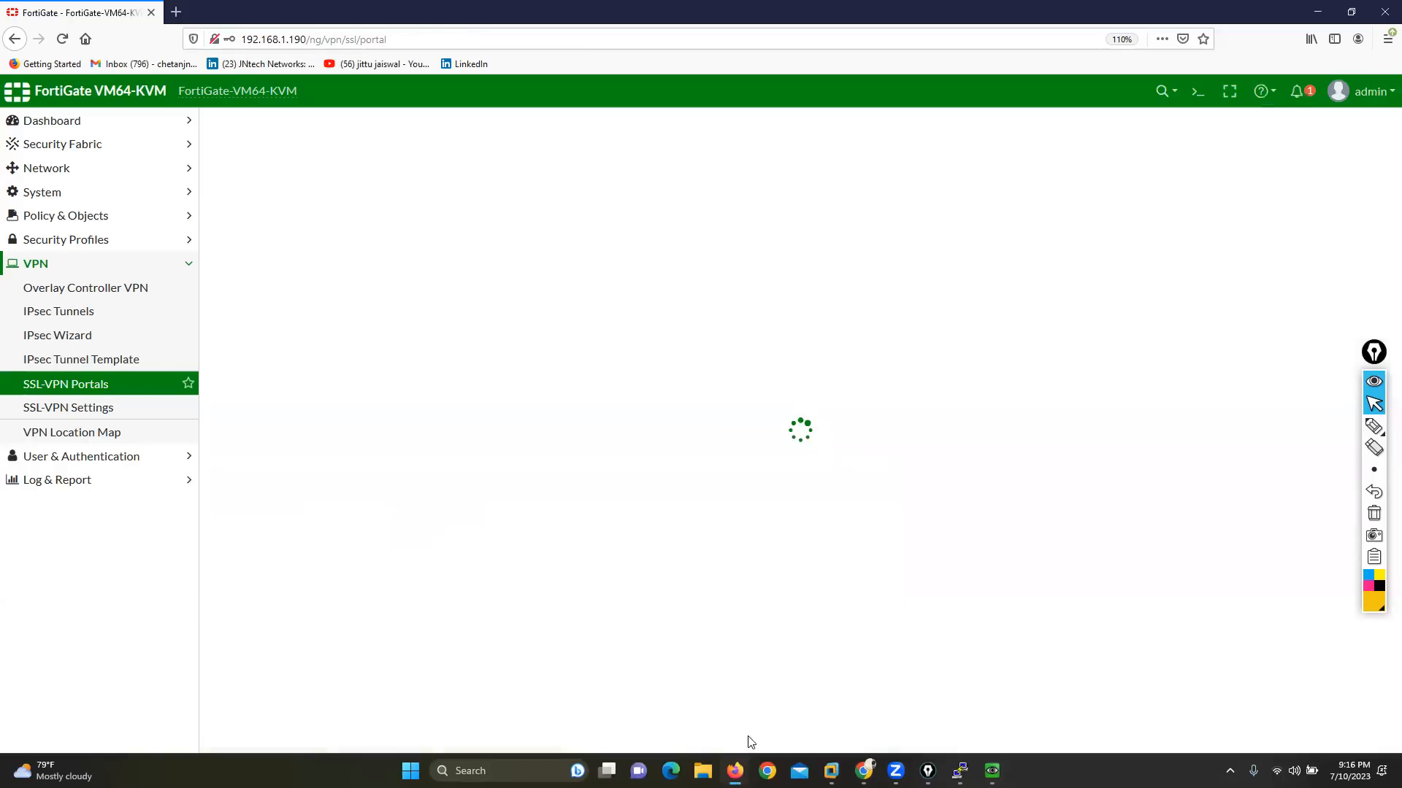
mouse_move(991, 771)
click(1045, 694)
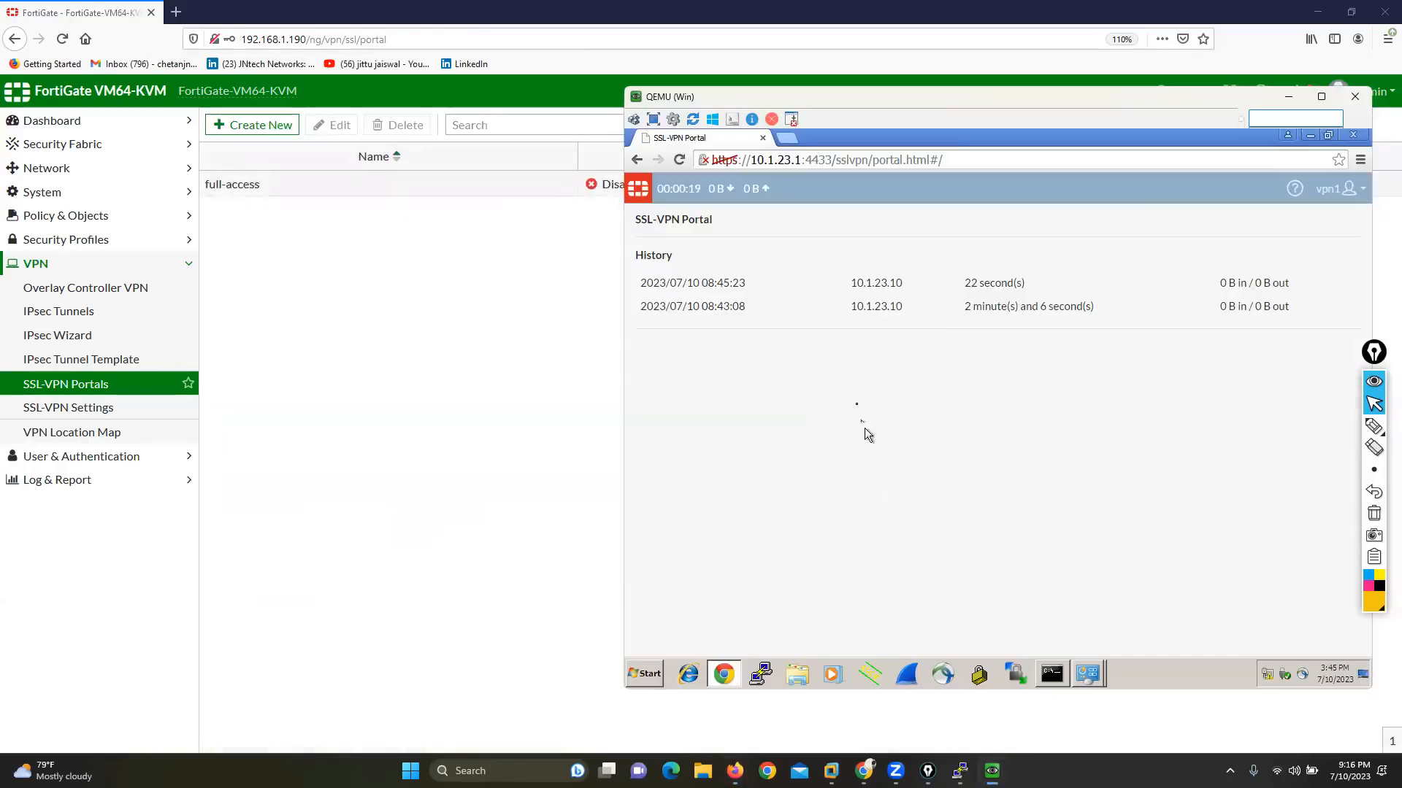
right_click(904, 405)
click(943, 445)
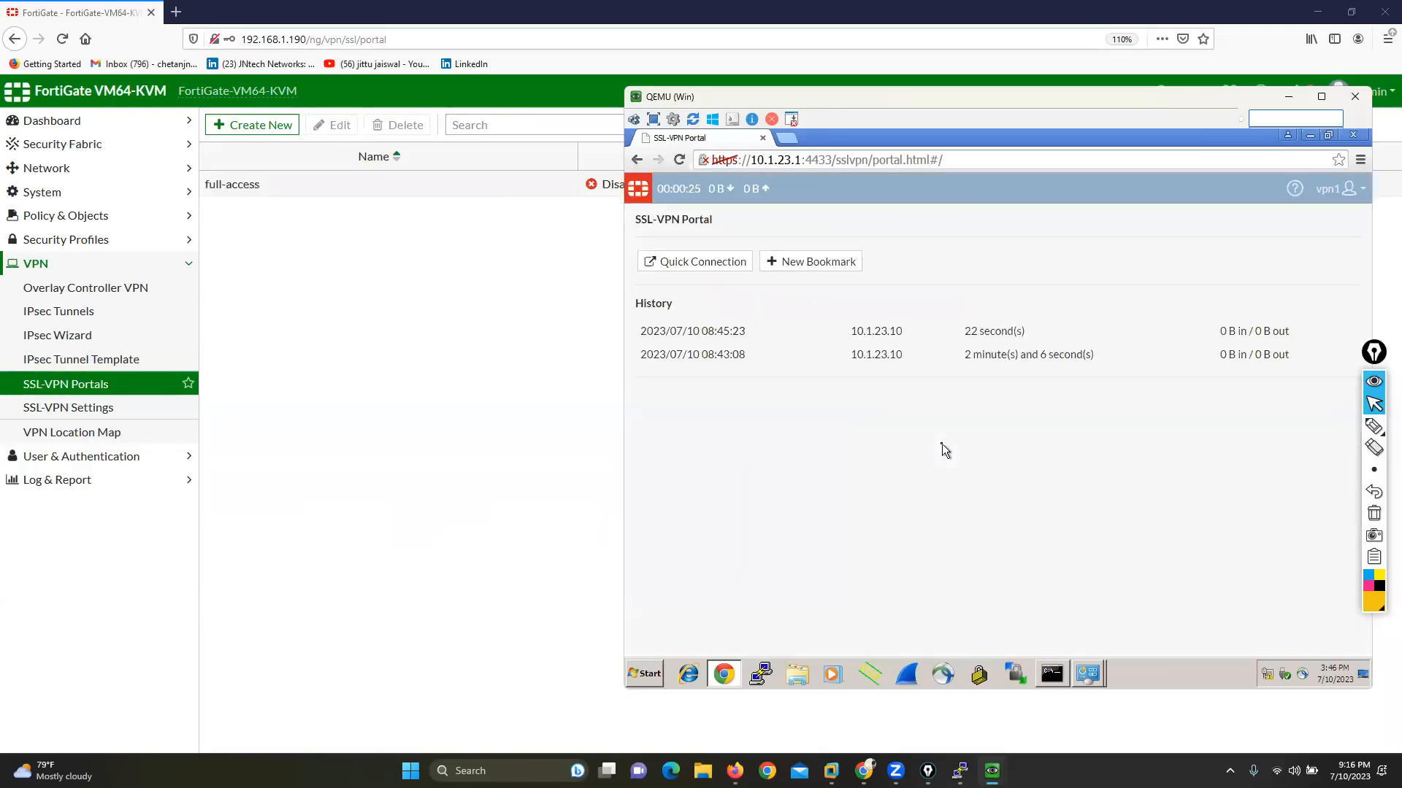
Step: Reopen the full-access portal and compare its Show Connection Launcher and User Bookmarks settings with the items on the WAN portal page
double_click(334, 188)
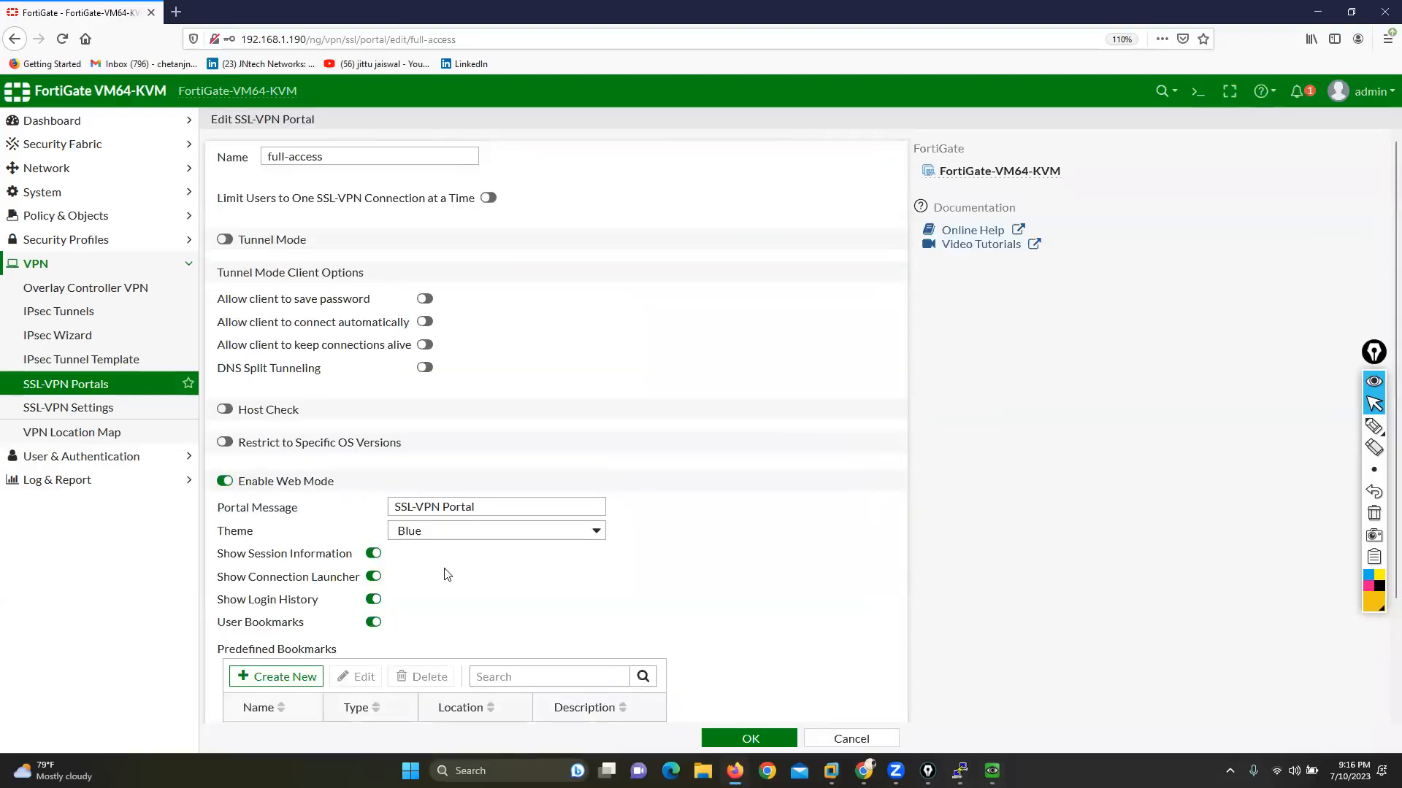
drag(236, 577, 336, 588)
drag(224, 622, 306, 627)
mouse_move(992, 771)
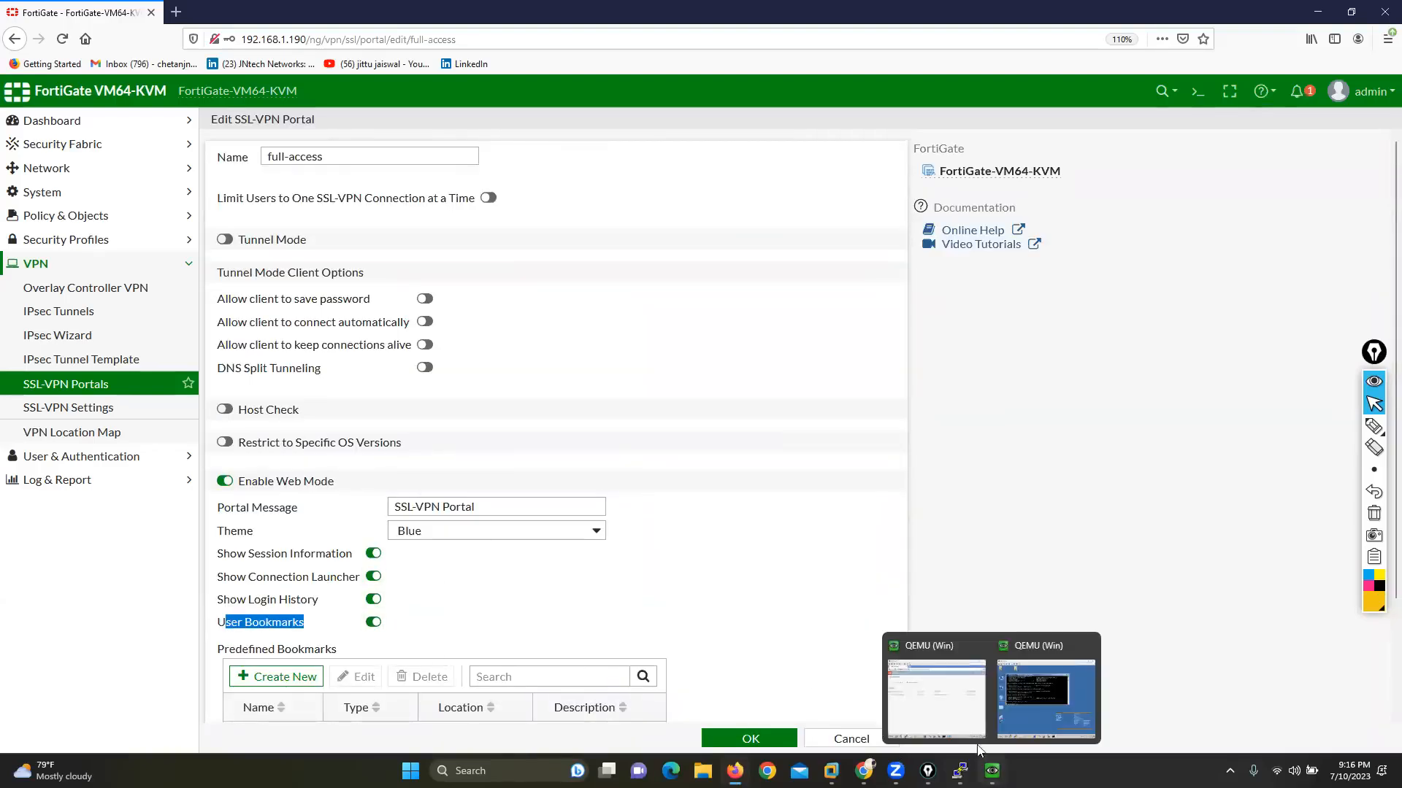
click(912, 660)
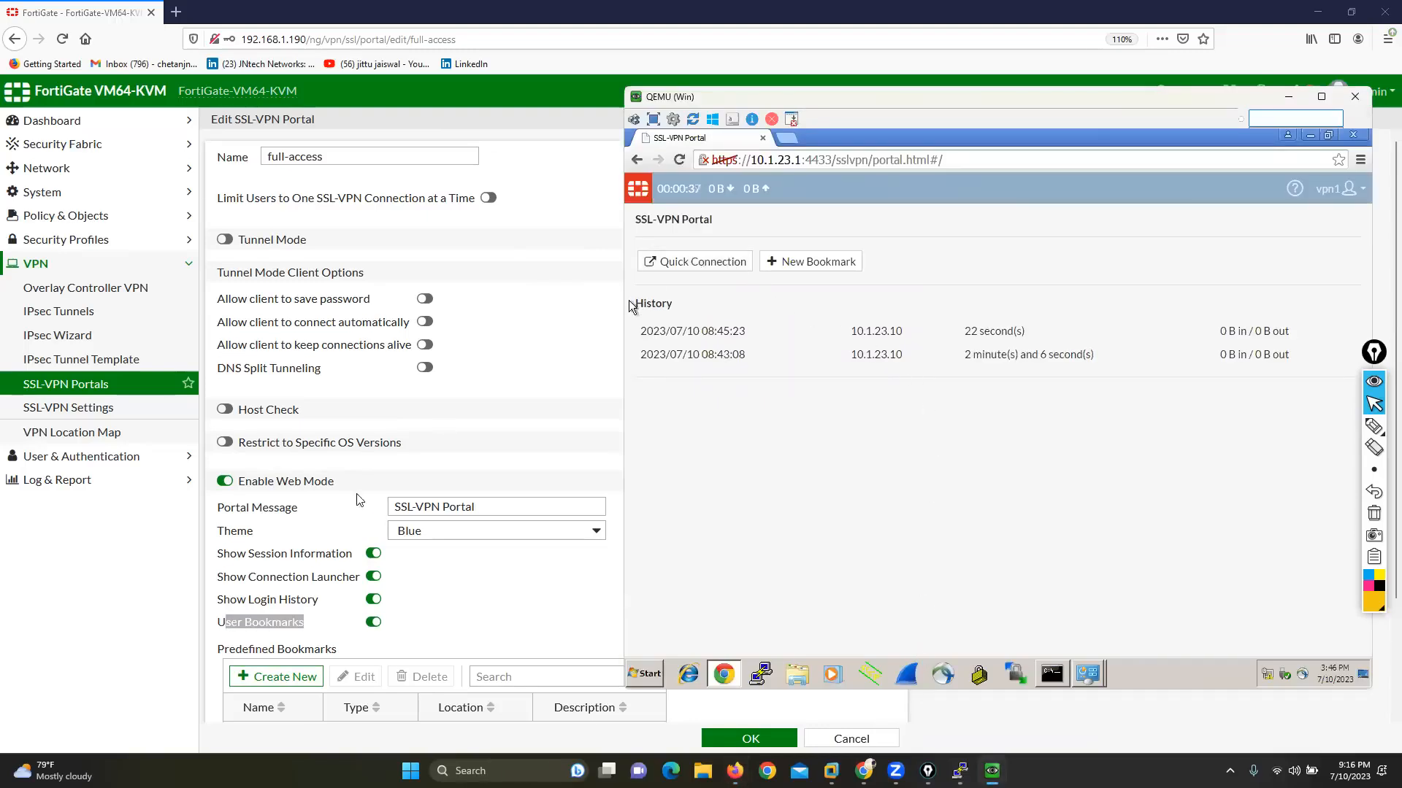
drag(231, 577, 311, 577)
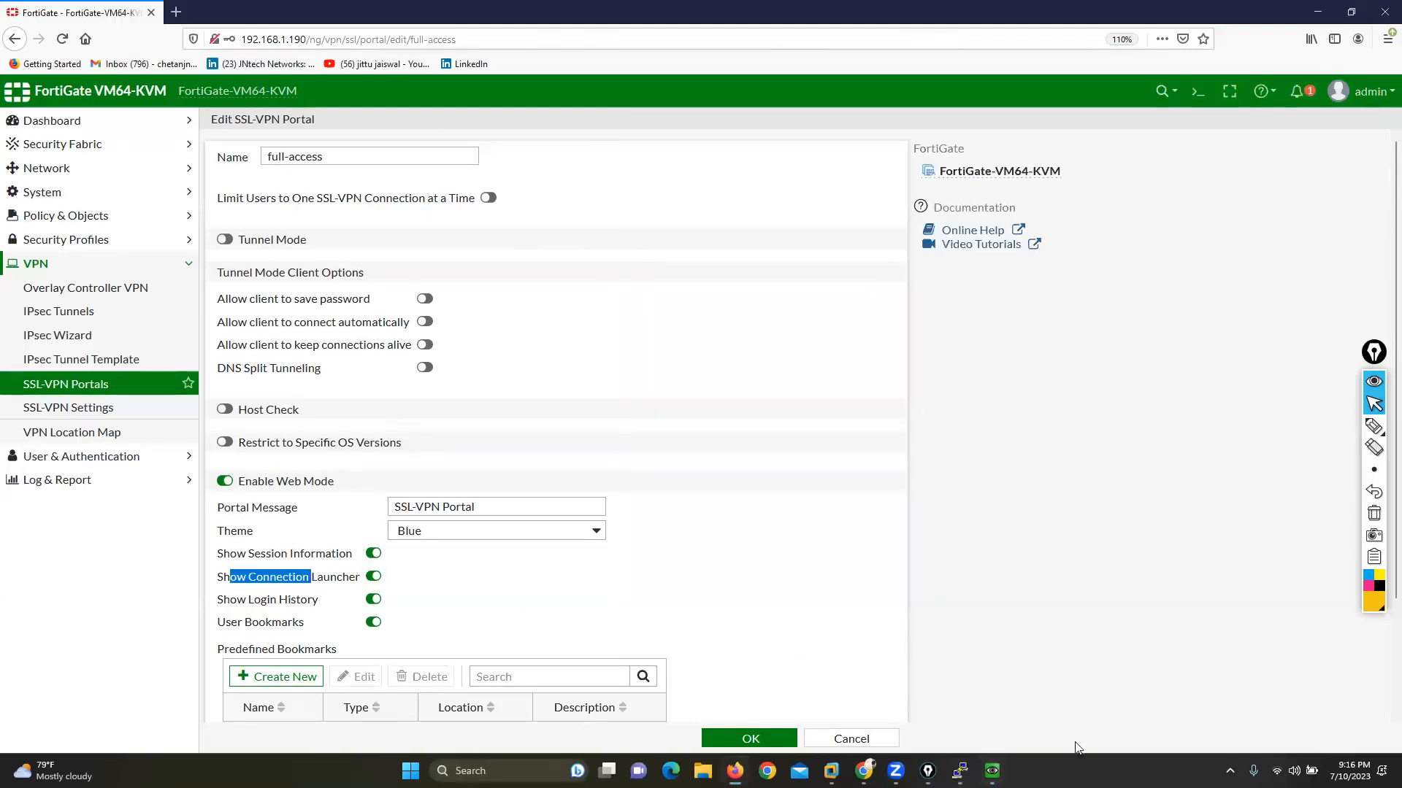
mouse_move(992, 771)
click(921, 693)
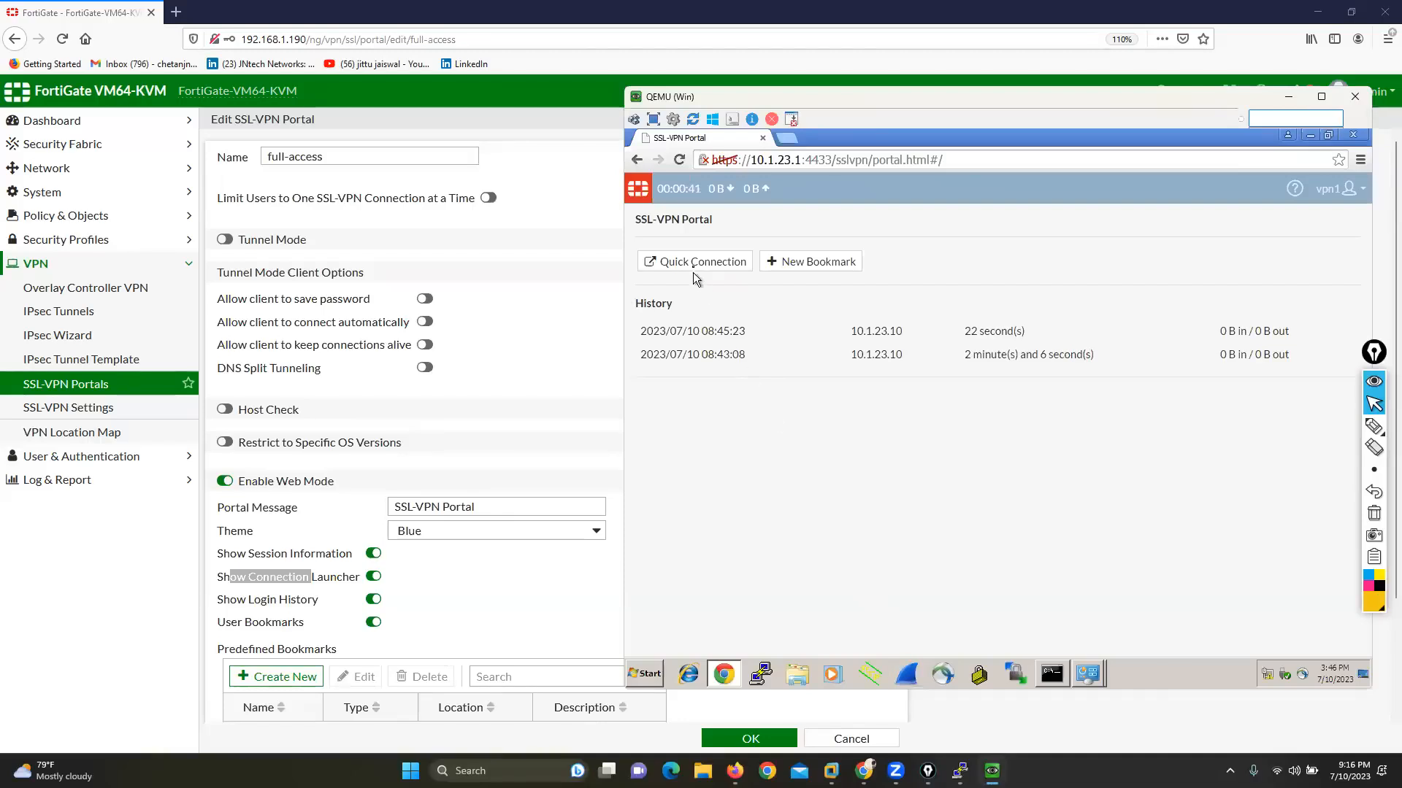
Step: Open the portal's Quick Connection page and tick each of the four connection categories with the annotation pen
click(715, 275)
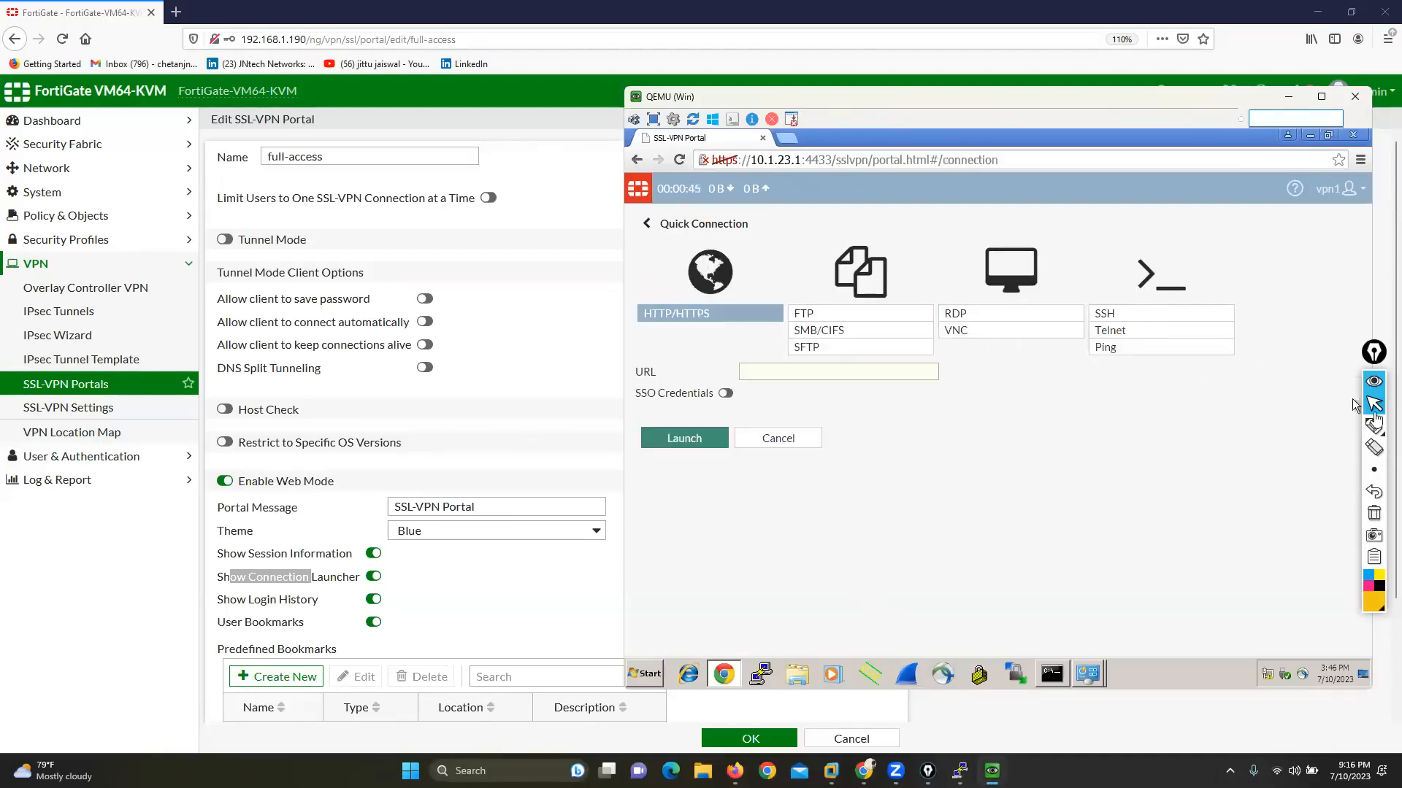
click(1334, 432)
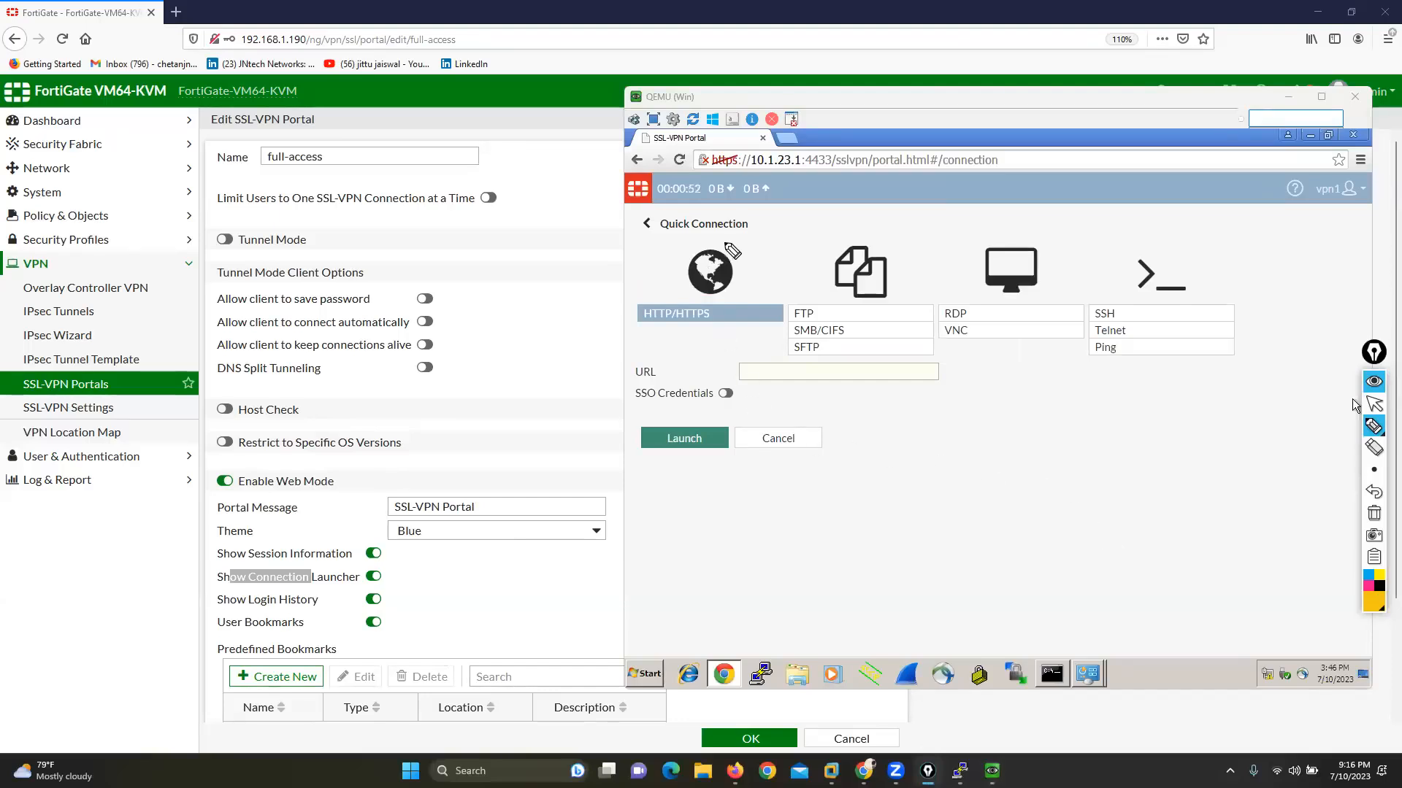
drag(701, 247, 746, 221)
drag(854, 226, 897, 216)
drag(983, 225, 1023, 221)
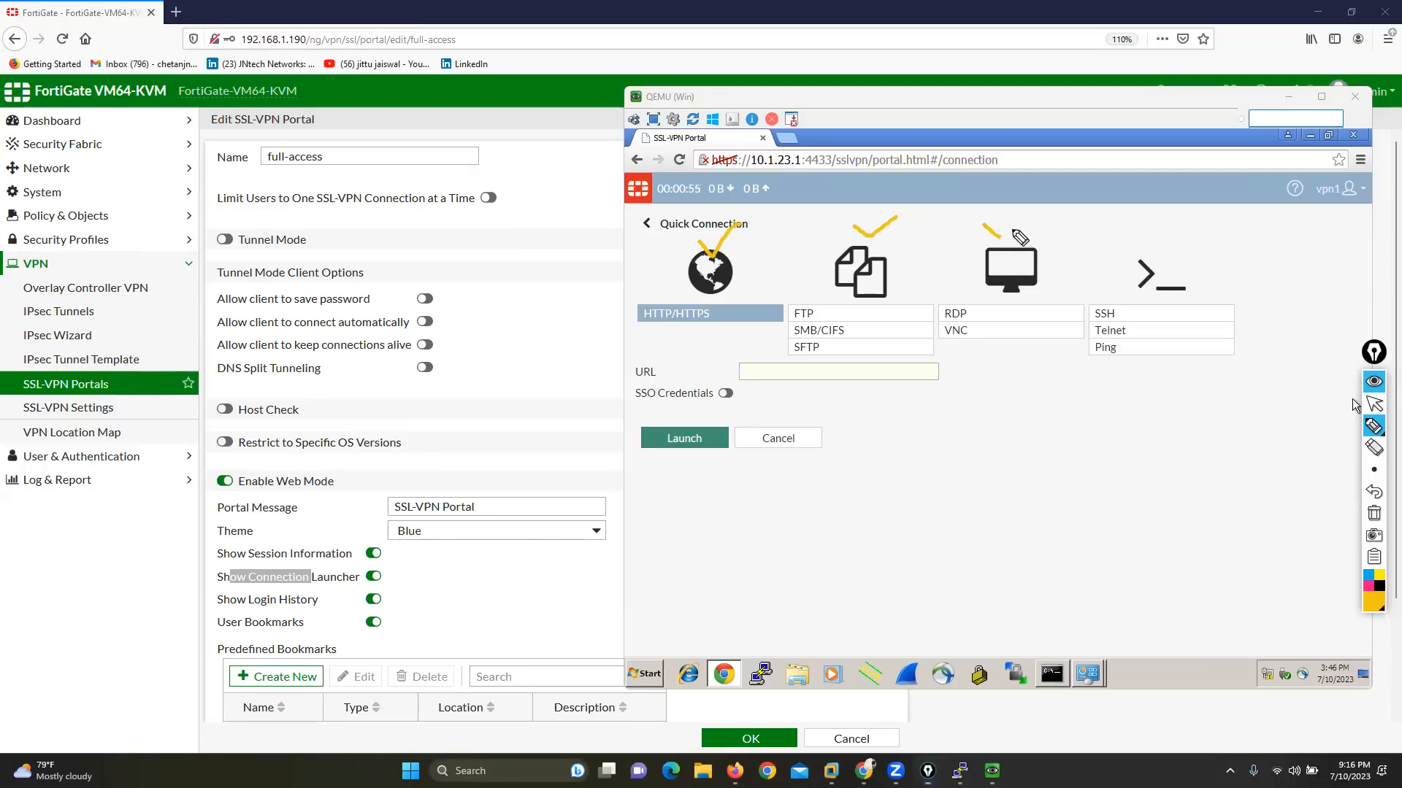
drag(1128, 238, 1194, 233)
Step: Mark the HTTP/HTTPS, FTP, RDP/VNC and SSH/Telnet/Ping options with the annotation pen, and clear the drawings
click(699, 333)
drag(600, 330, 740, 333)
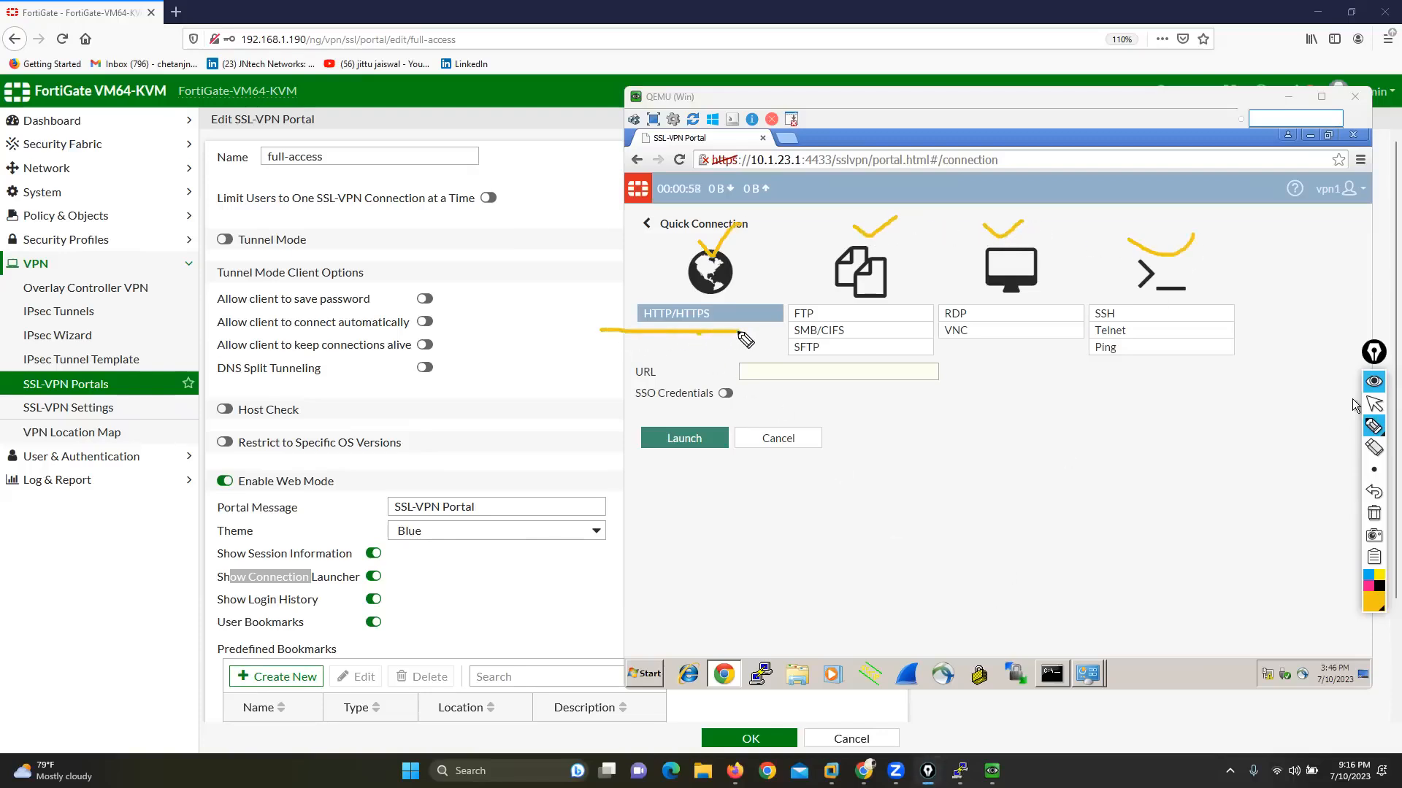
drag(857, 300, 859, 347)
mouse_move(977, 299)
mouse_down()
mouse_move(933, 324)
mouse_move(989, 352)
mouse_move(969, 301)
mouse_up()
mouse_move(1129, 300)
mouse_down()
mouse_move(1095, 306)
mouse_move(1085, 349)
mouse_move(1140, 367)
mouse_move(1128, 301)
mouse_up()
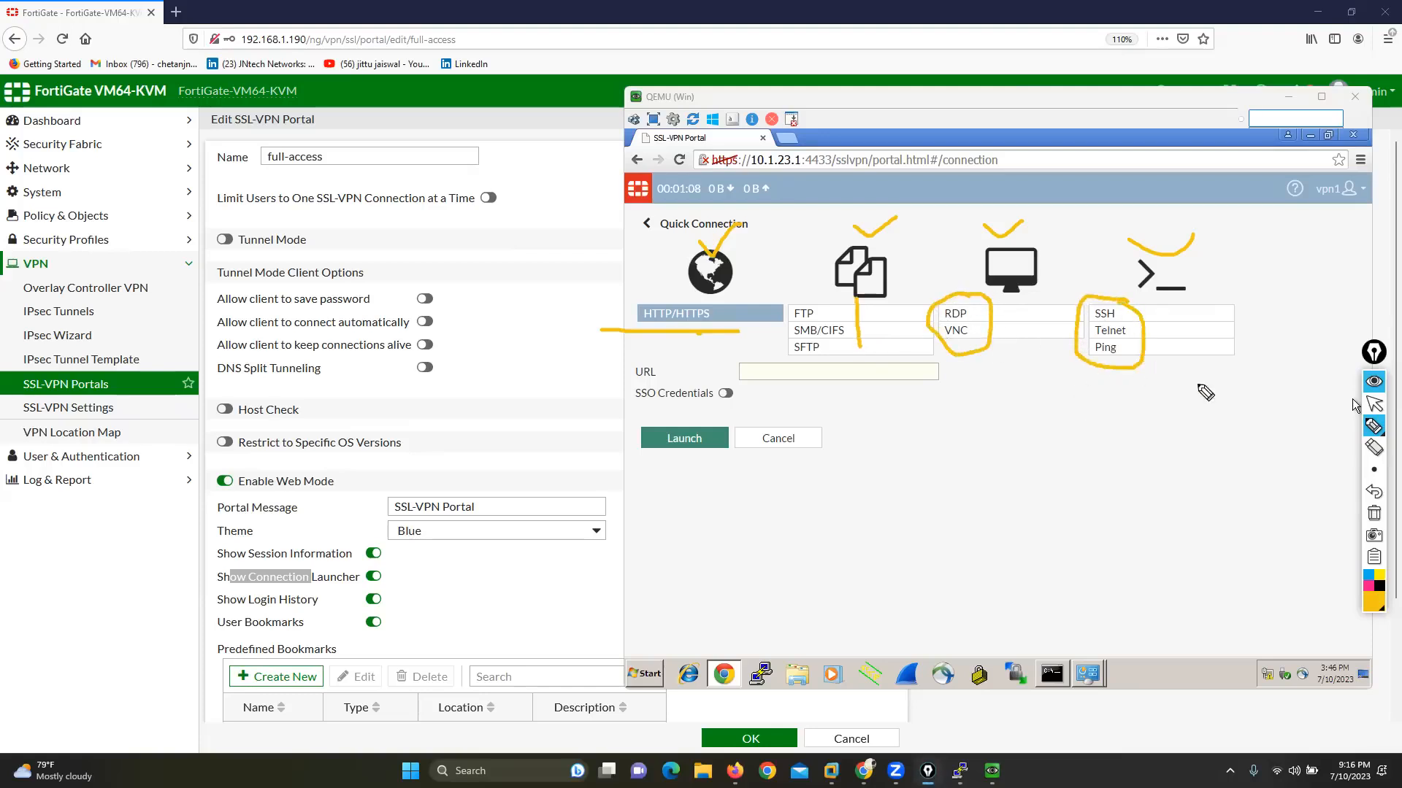
click(1374, 515)
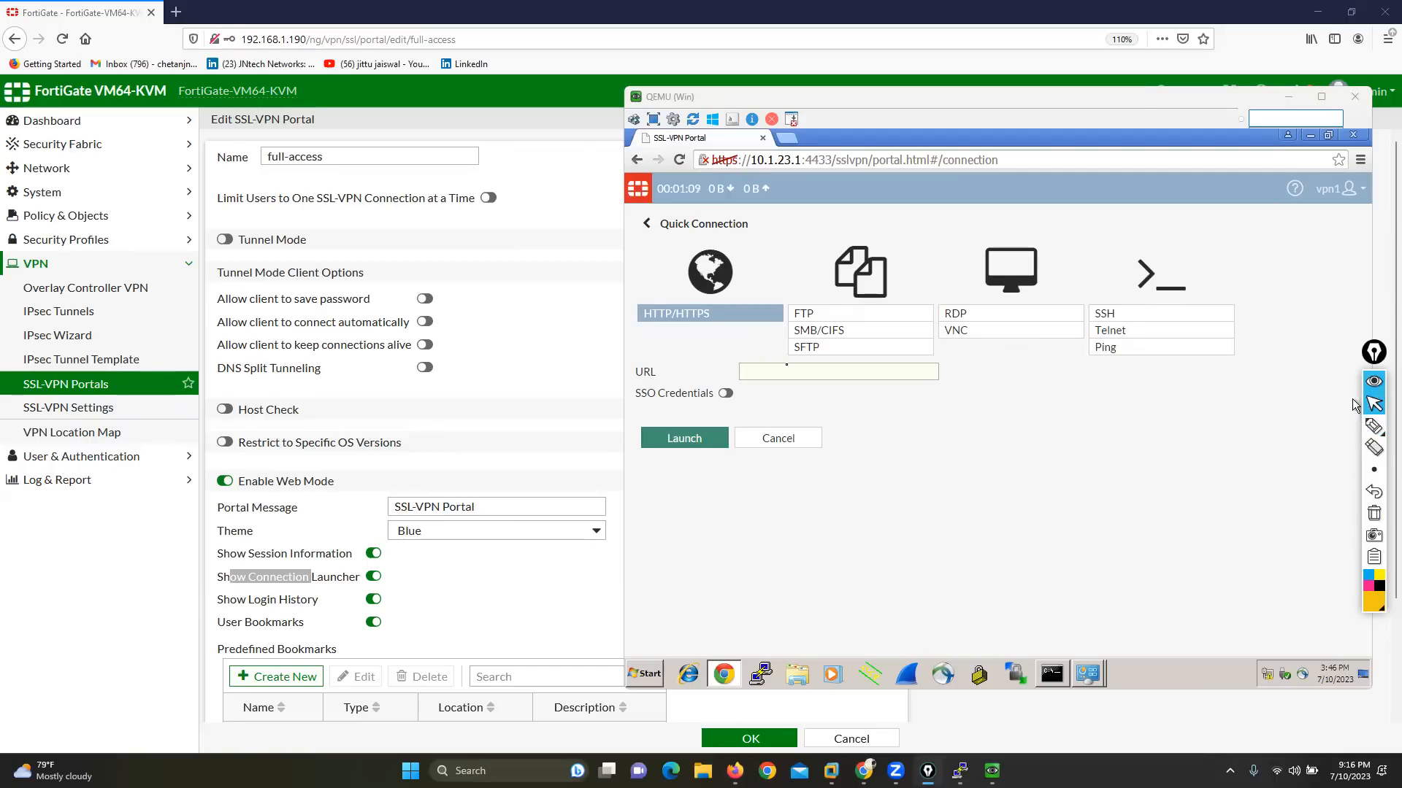
Step: Launch a Telnet quick connection to host 200.200.200.177, looking up the address on the internal Windows machine
click(775, 373)
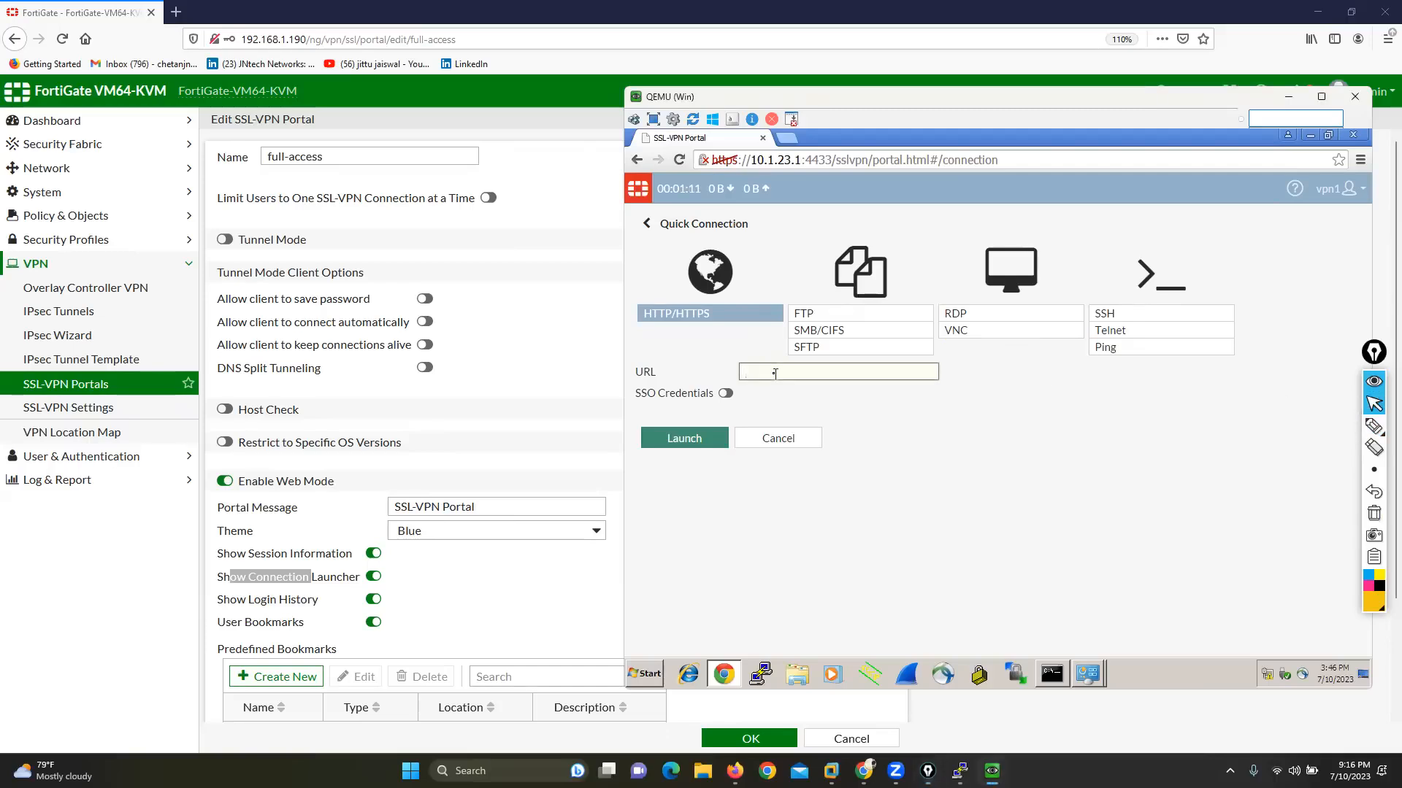
click(1107, 330)
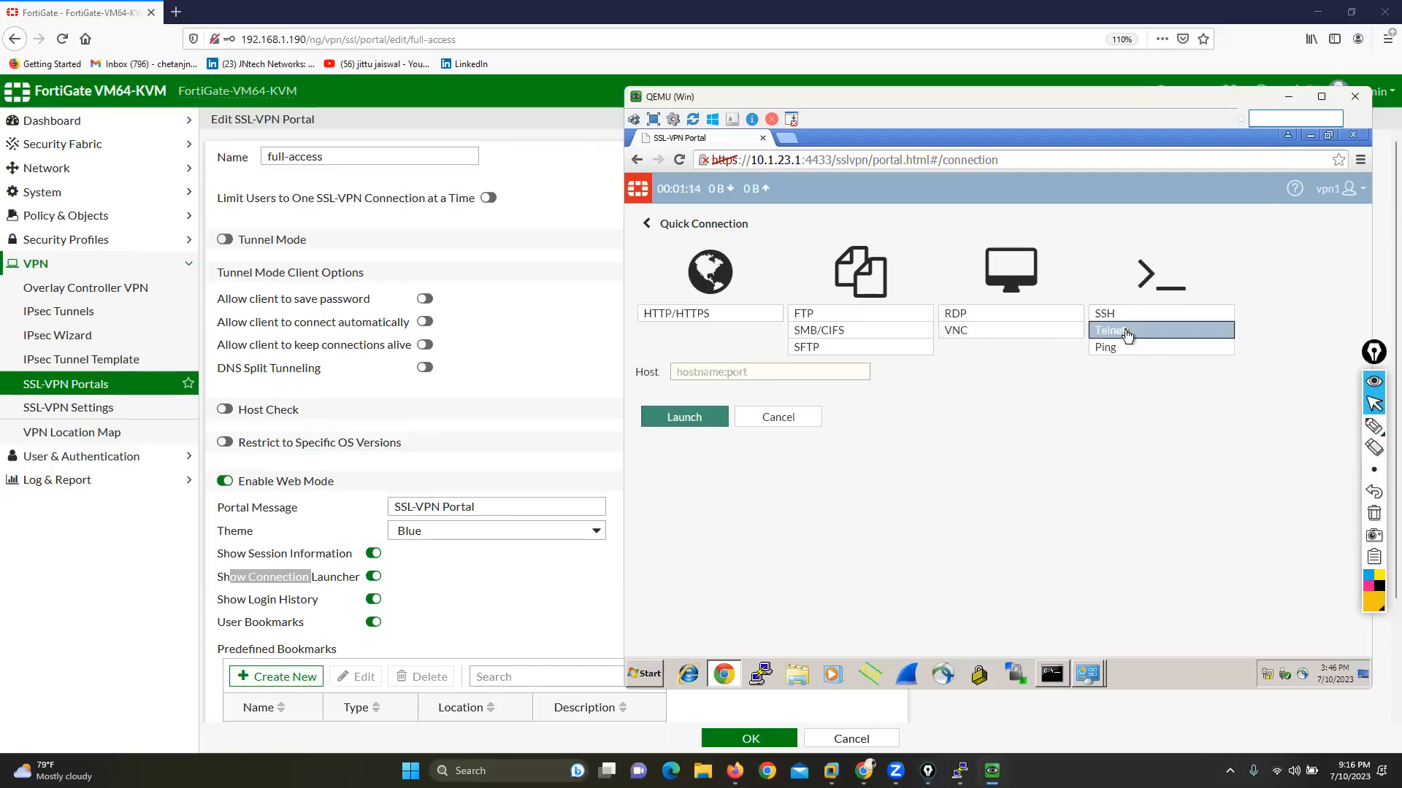
click(772, 370)
text(200,2)
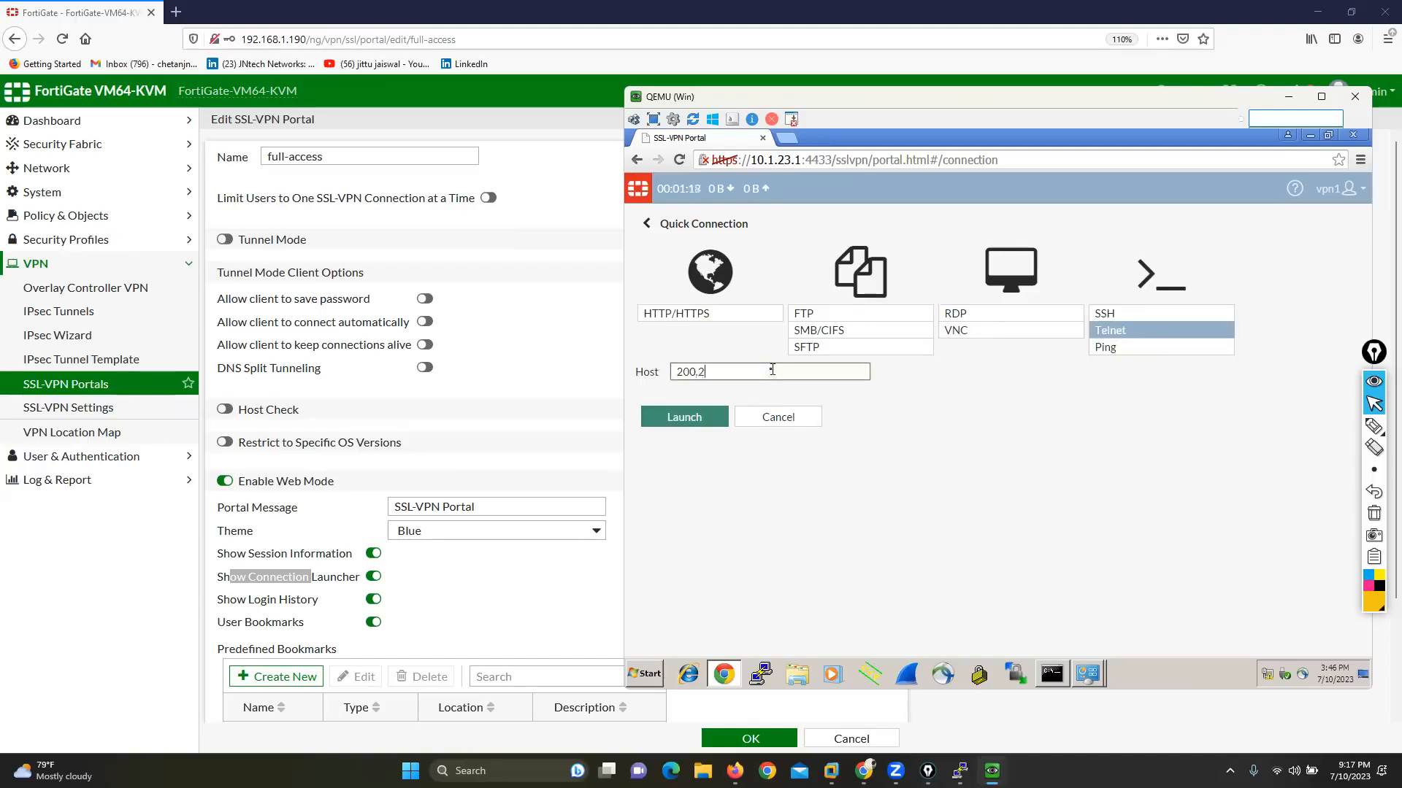
text(00.20)
mouse_move(992, 771)
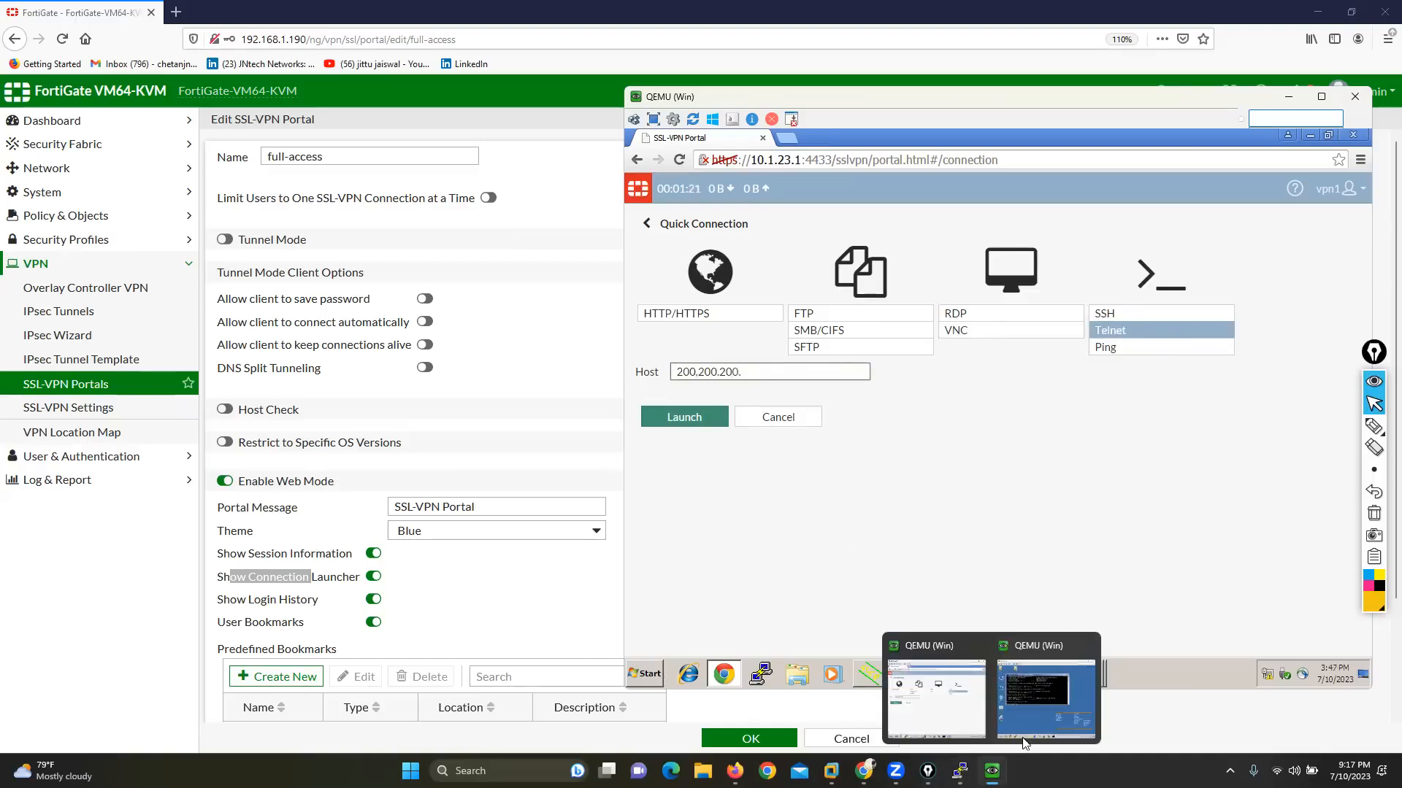
click(1080, 687)
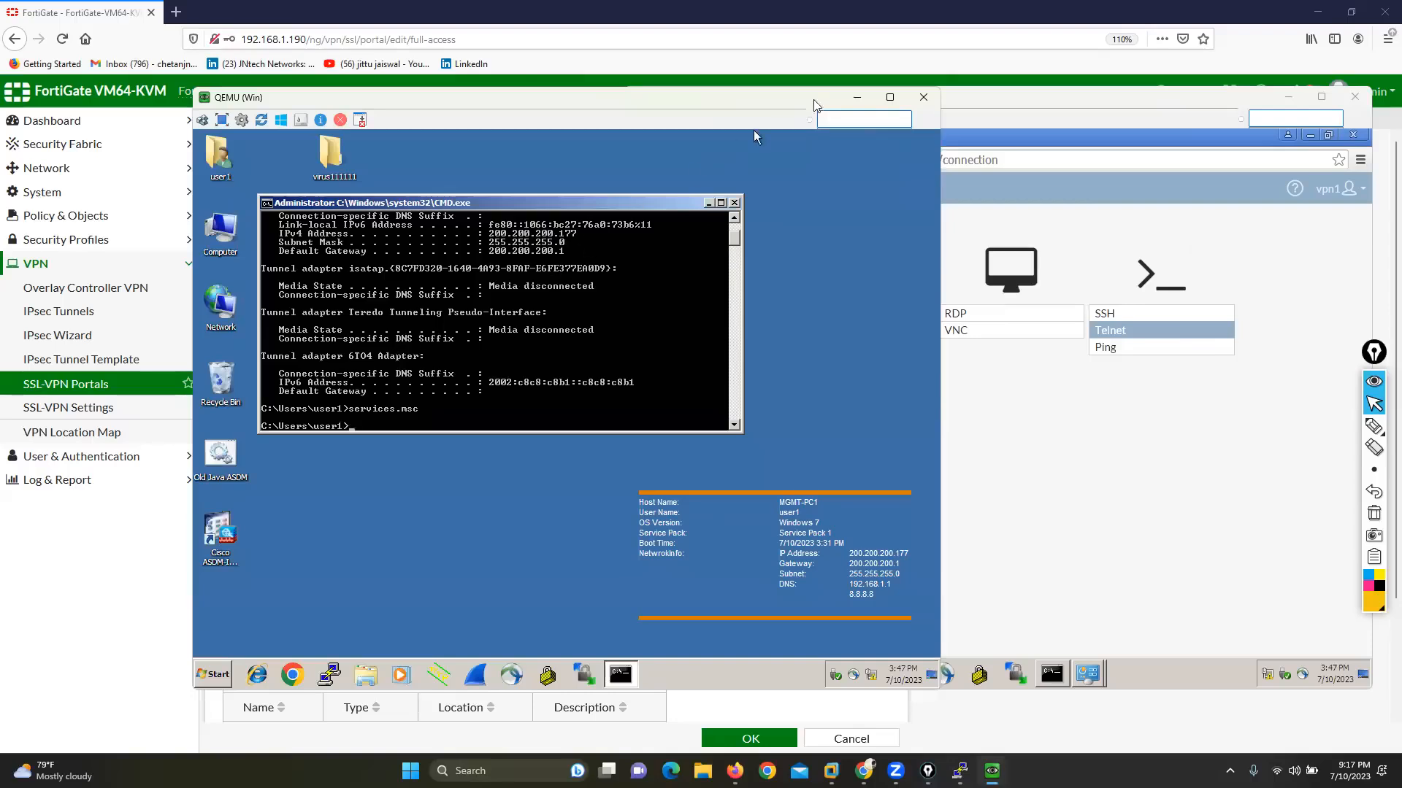
click(856, 97)
text(0.177)
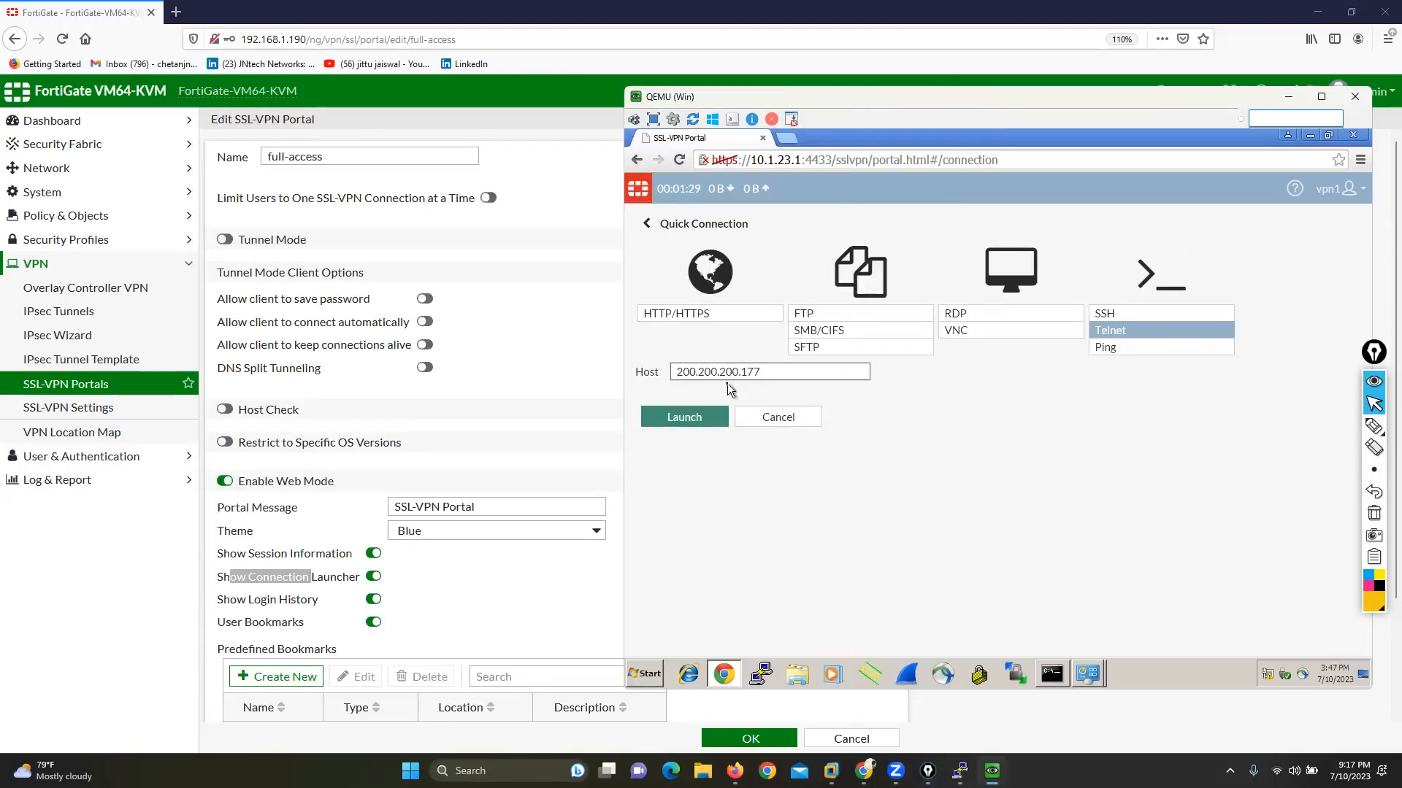
click(696, 418)
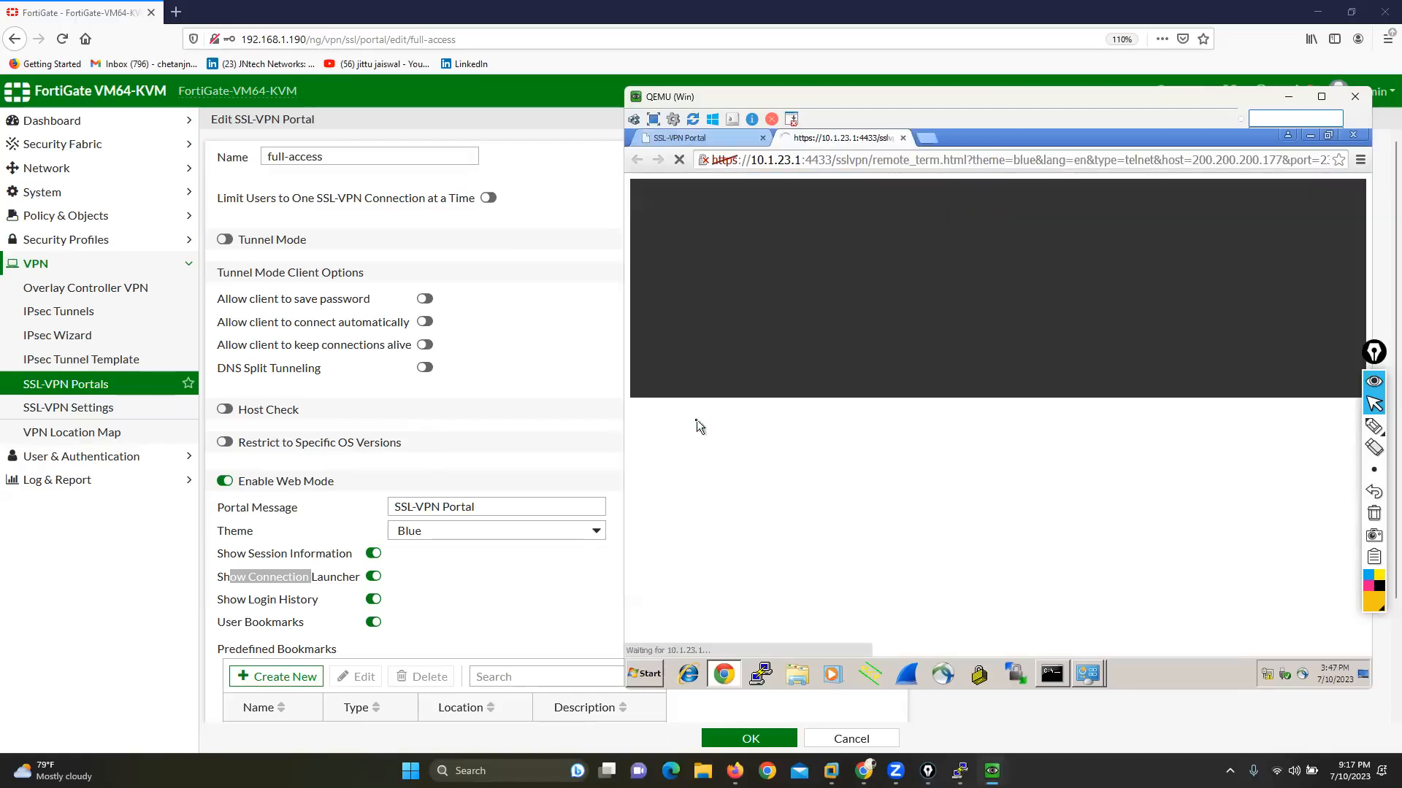
Step: Log in to the Telnet session as user1 with the account password
drag(705, 95, 671, 86)
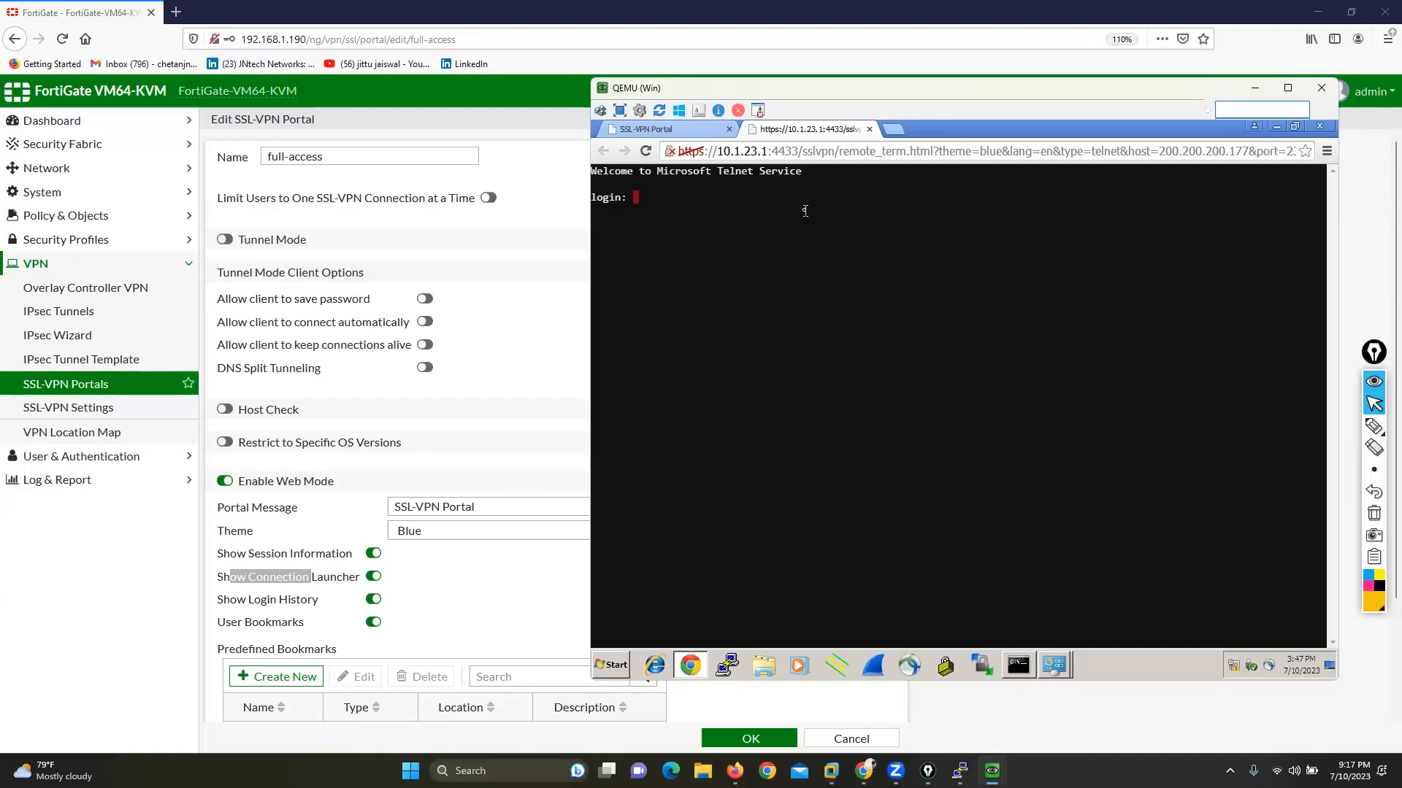
text(user1)
key(Return)
key(Return)
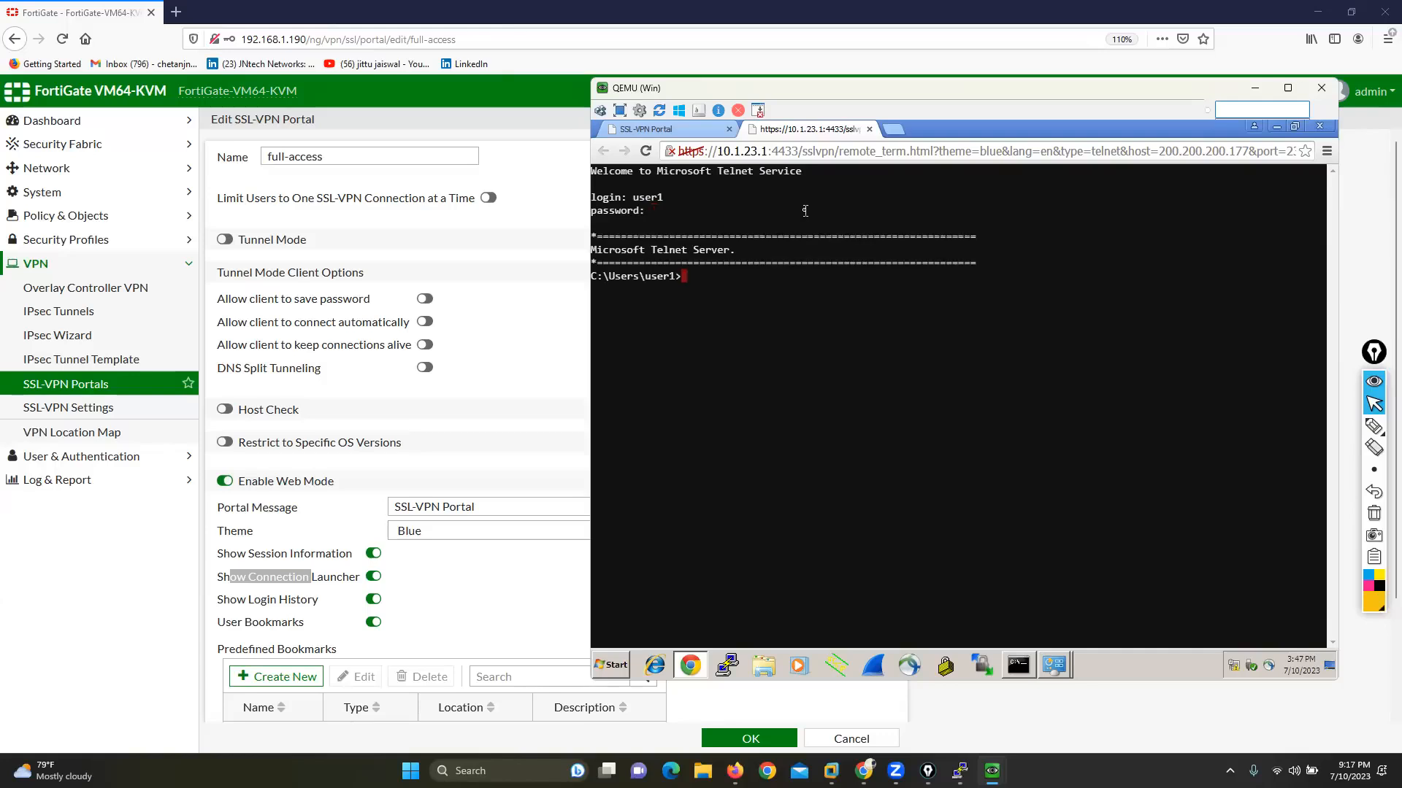
Step: Change to the Desktop directory in the Telnet session and create a folder named hello11
key(Return)
key(Return)
key(Return)
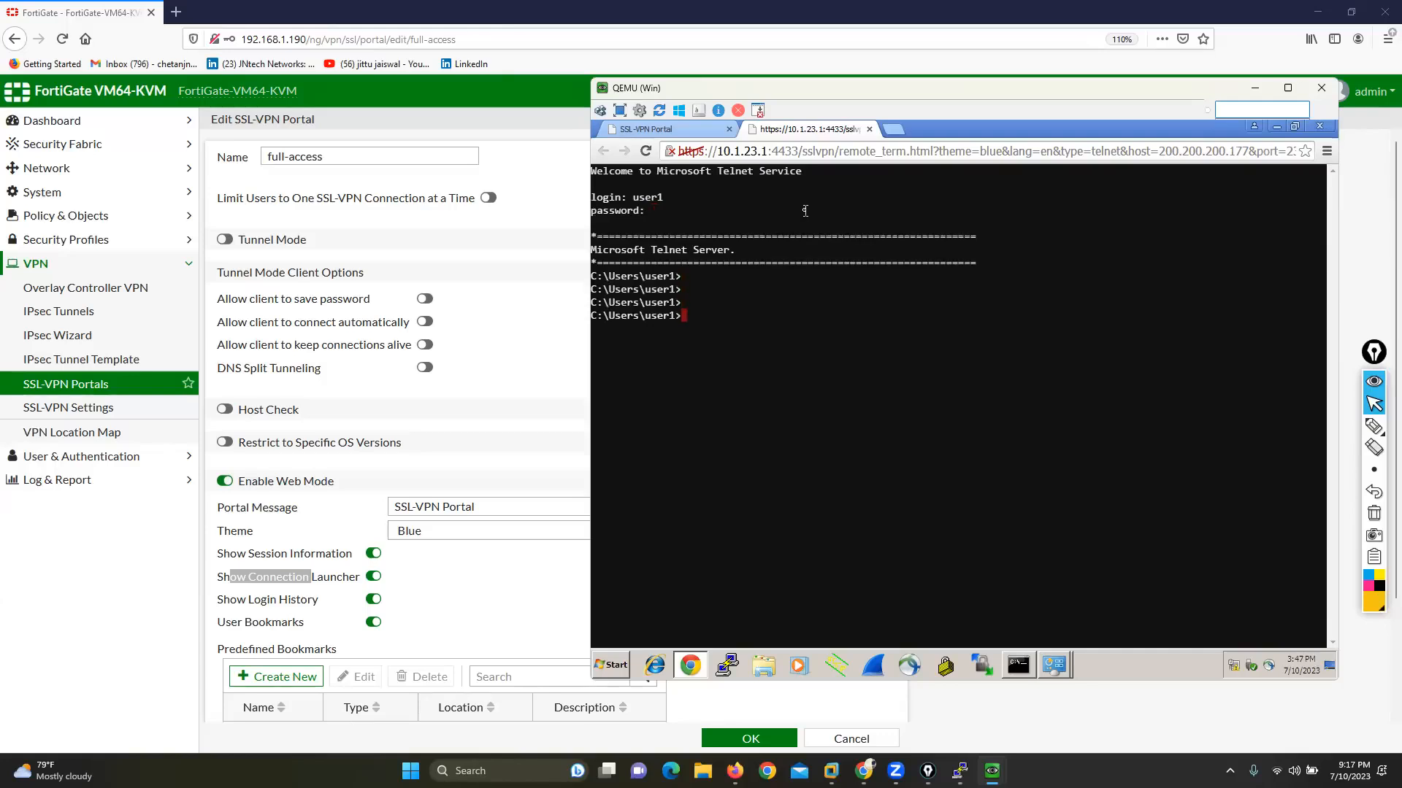
text(cd Desktop)
key(Return)
text(m)
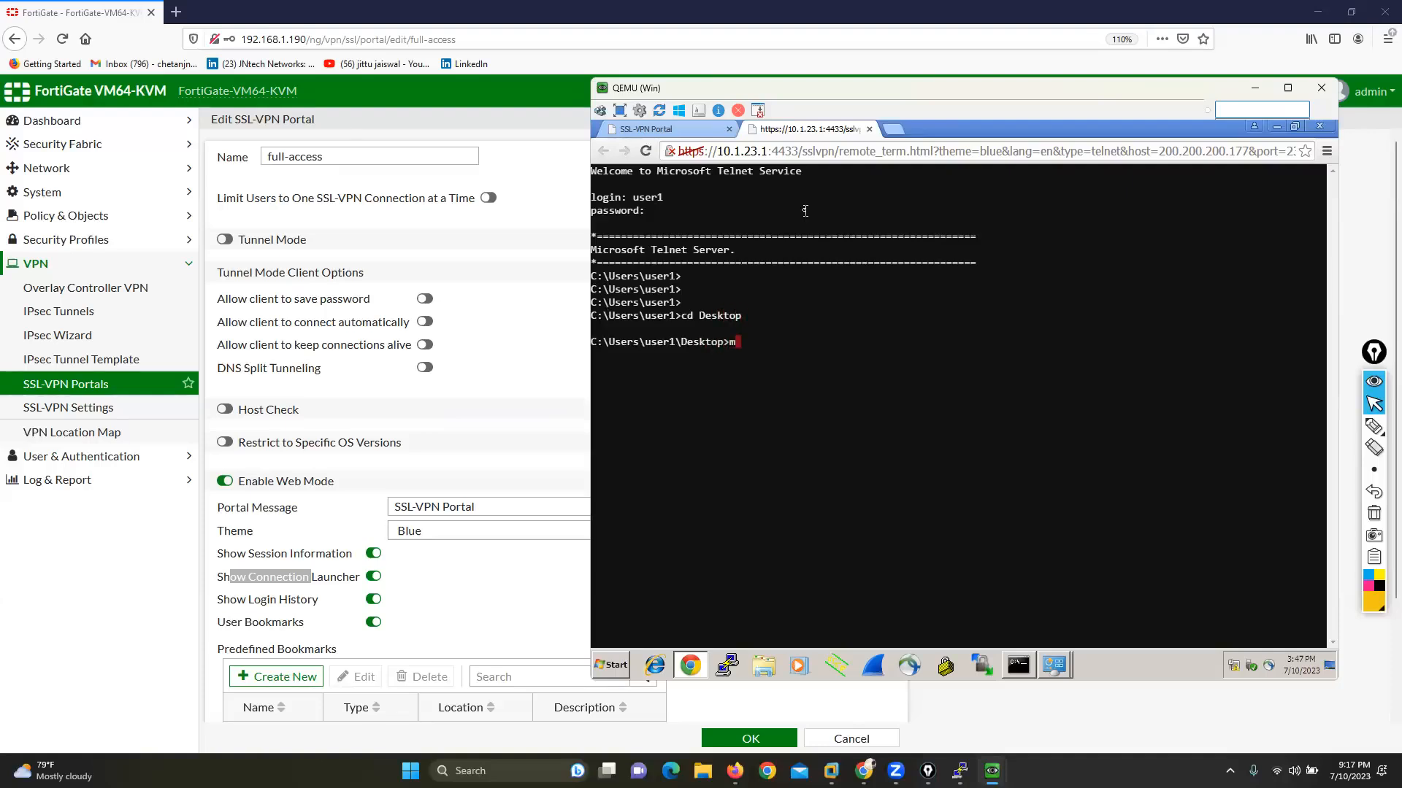
text(kdir hello11)
key(Return)
Step: Switch to the internal Windows machine and move the hello11 folder to an empty area of its desktop
mouse_move(991, 771)
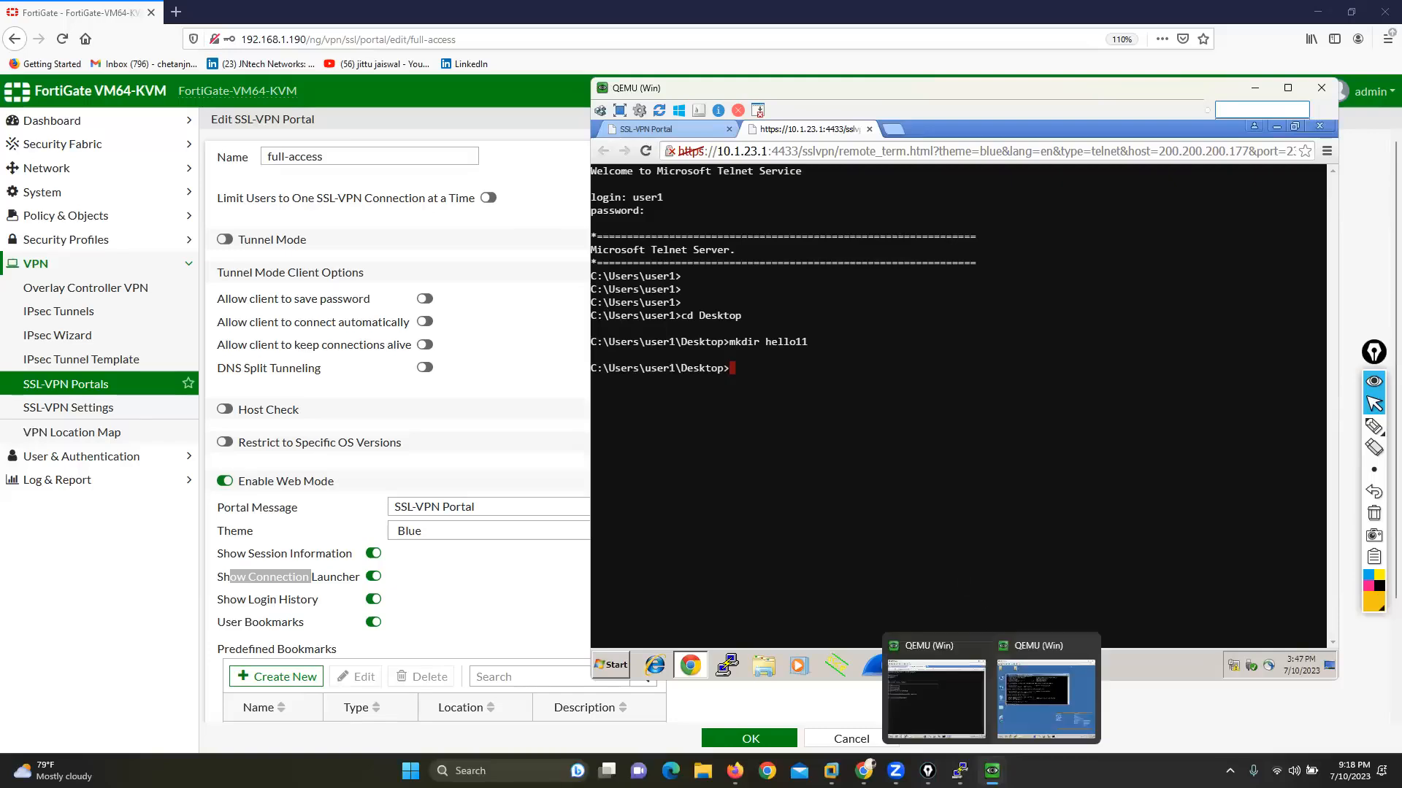
click(1043, 701)
drag(388, 102, 300, 88)
drag(132, 600, 317, 547)
click(472, 549)
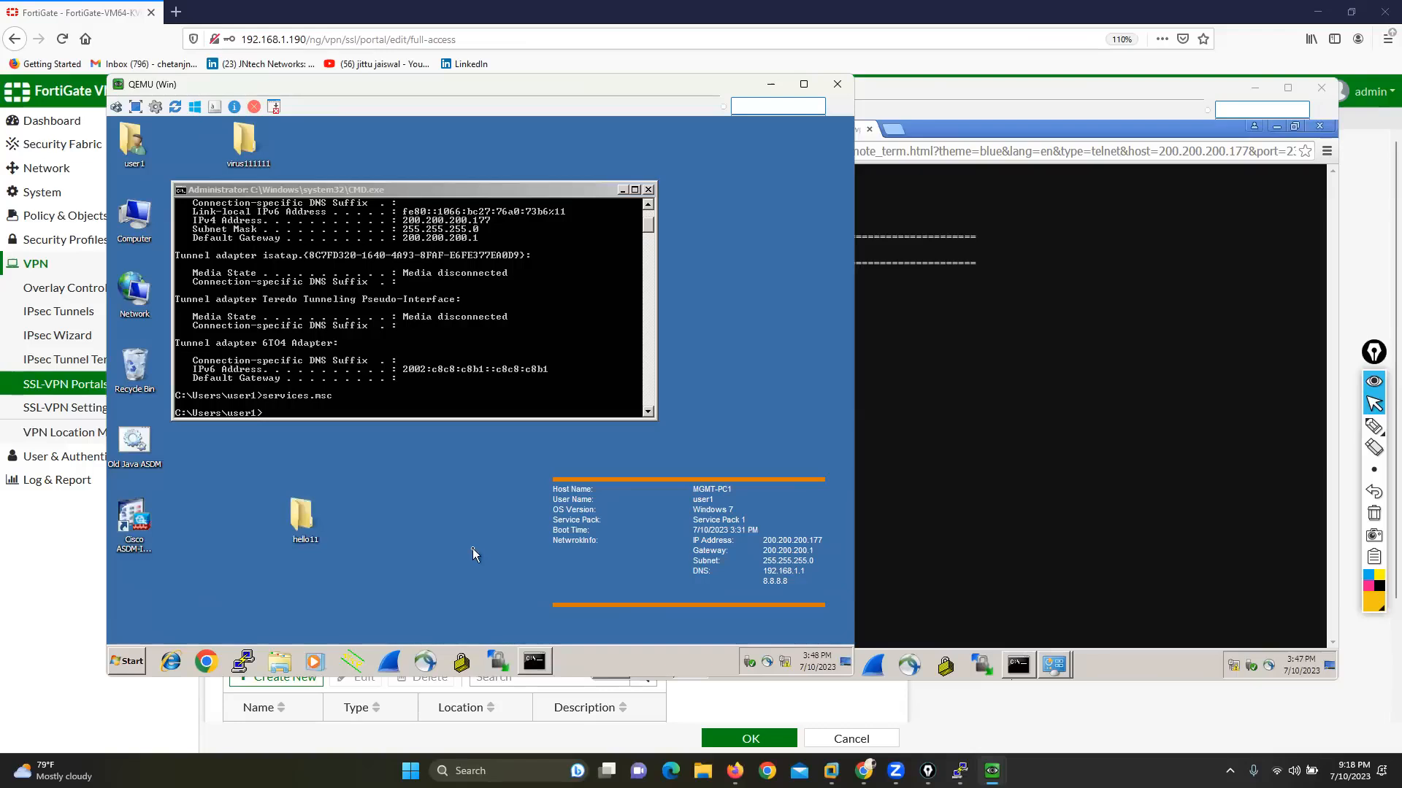
click(767, 85)
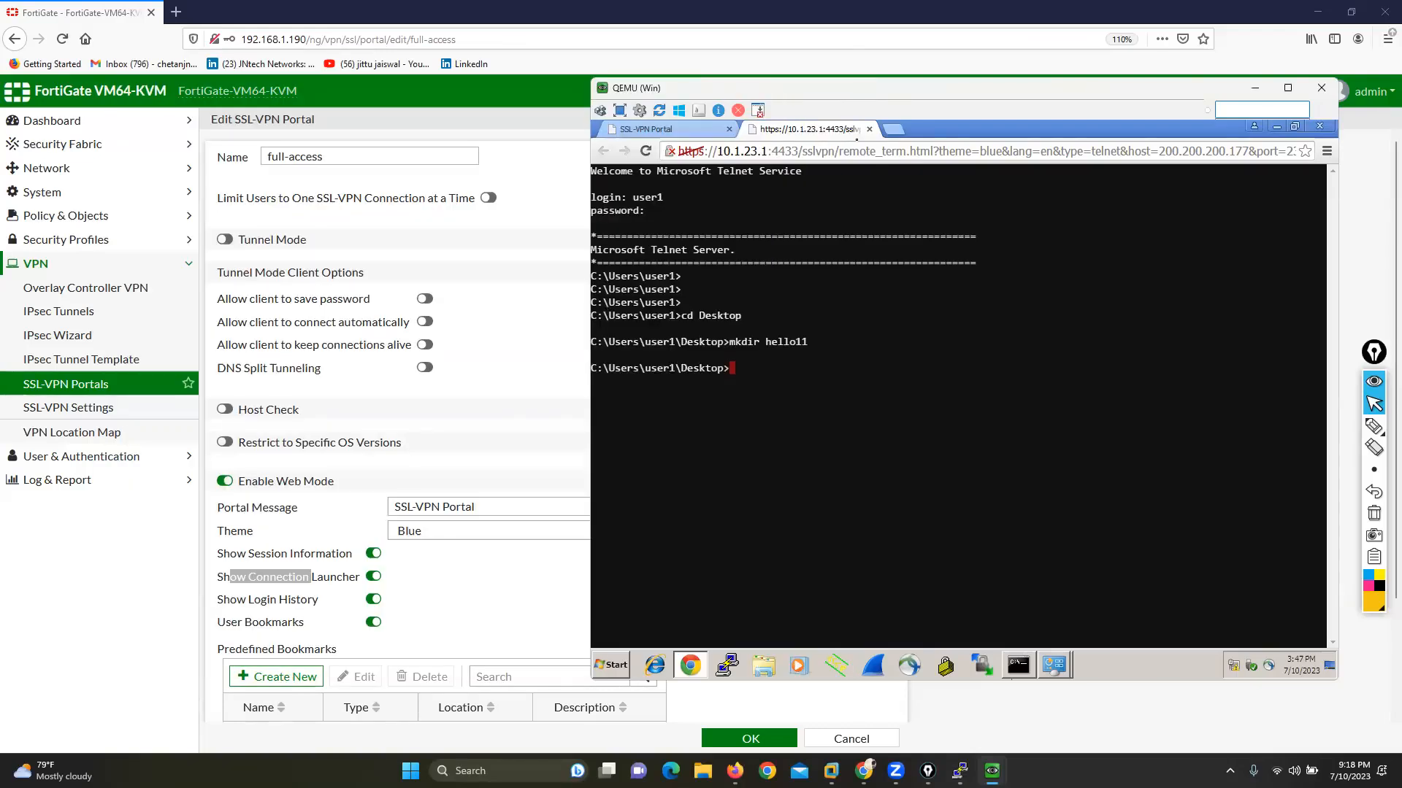
Step: Close the Telnet session and open the RDP quick connection form in the portal
click(870, 133)
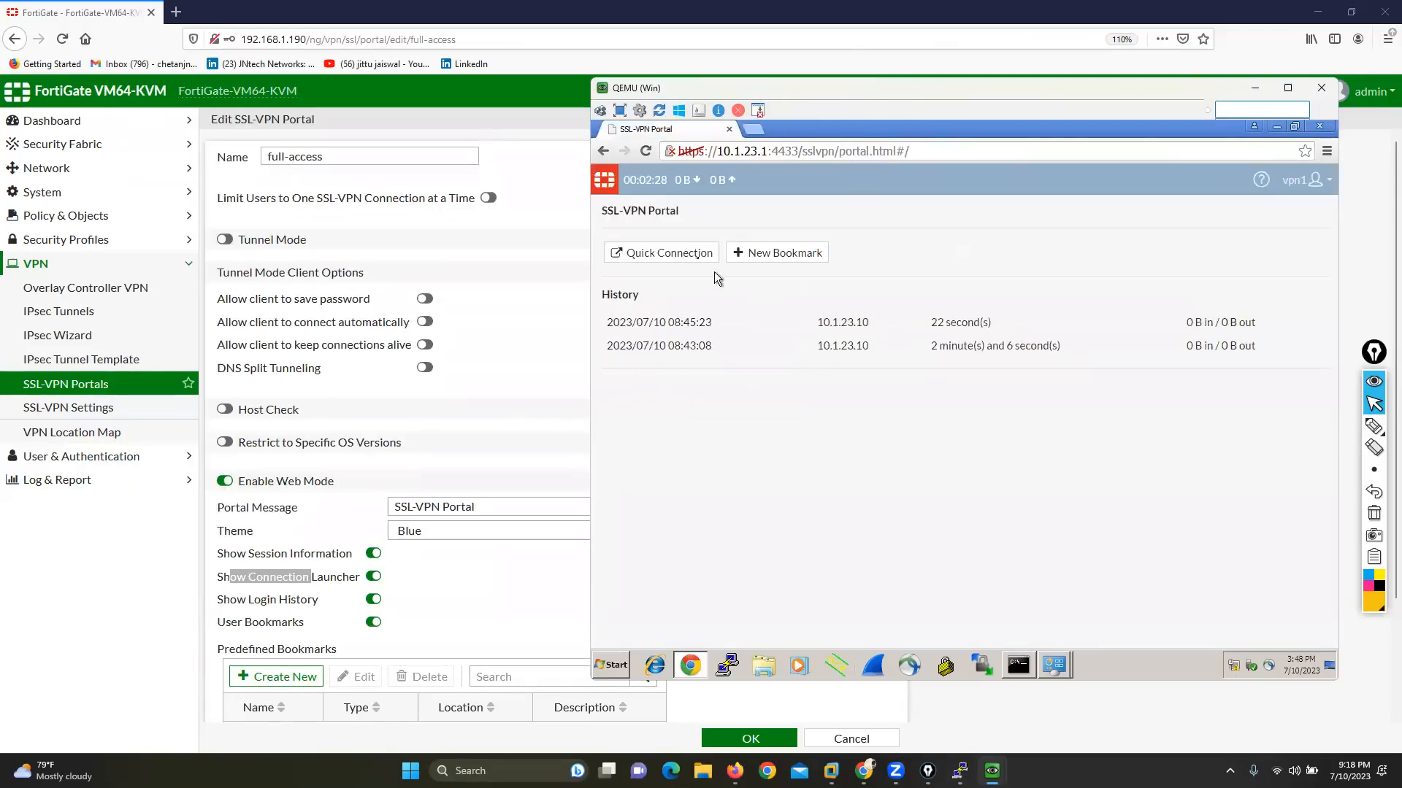
click(679, 254)
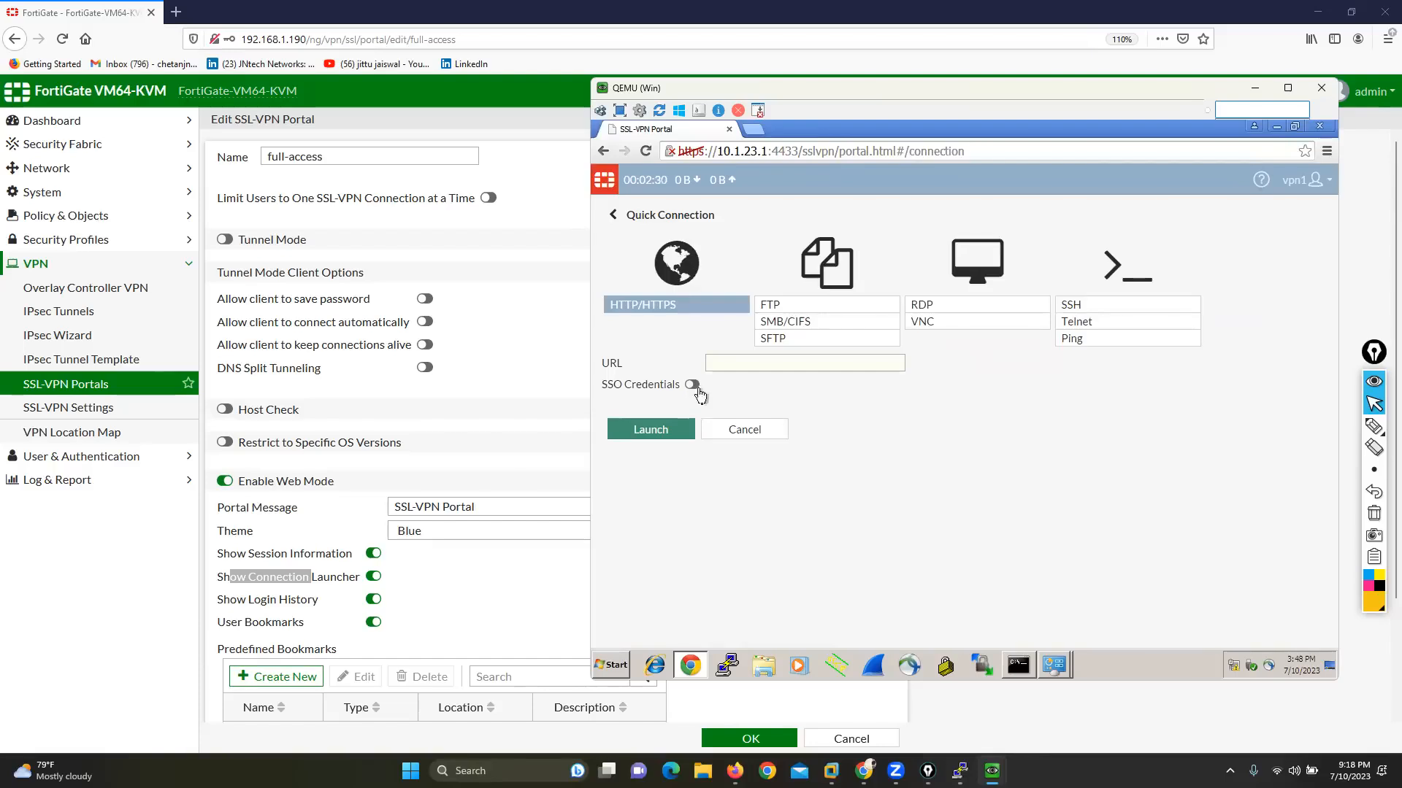
click(727, 436)
click(657, 251)
click(921, 305)
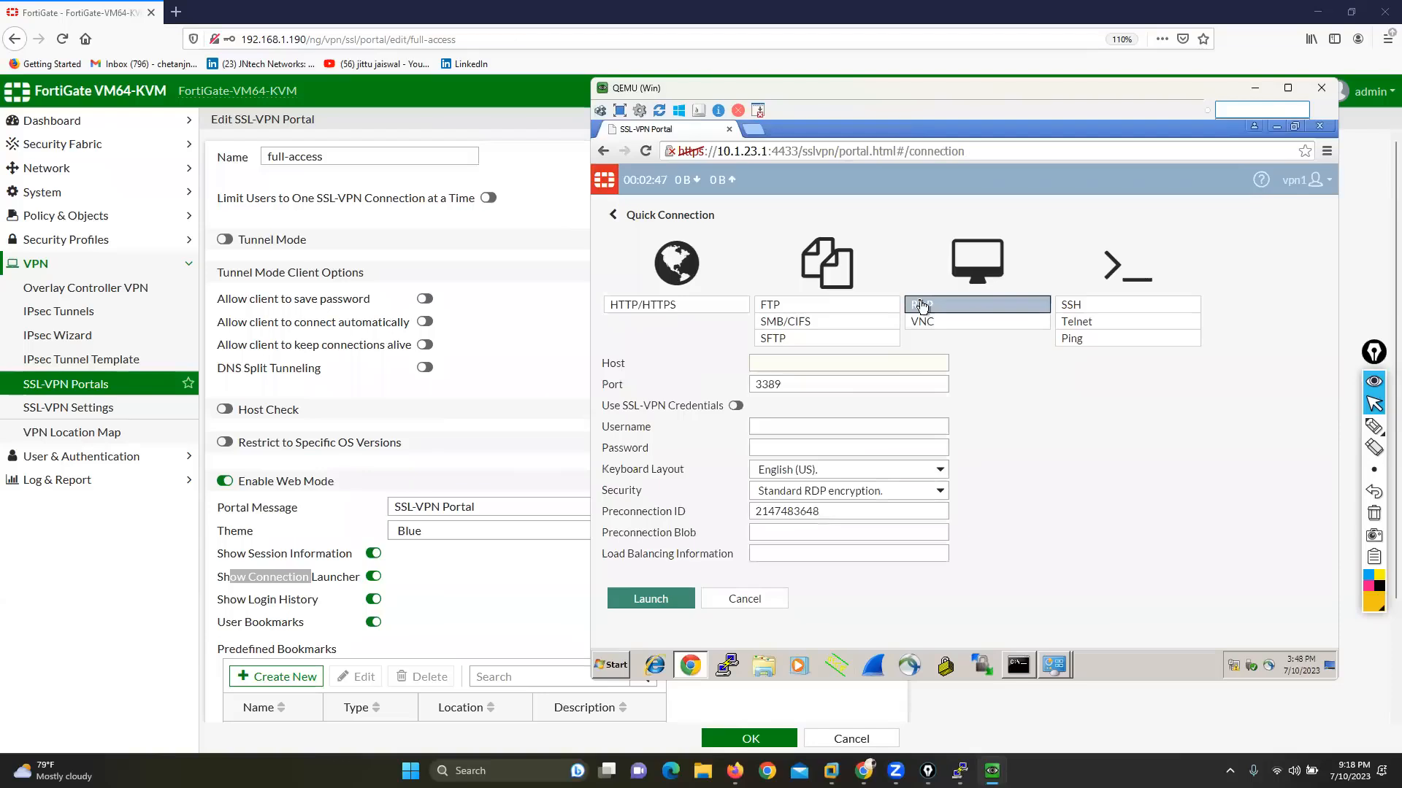
Step: On the internal Windows machine, allow Remote Desktop connections from computers running any version of Remote Desktop
mouse_move(992, 771)
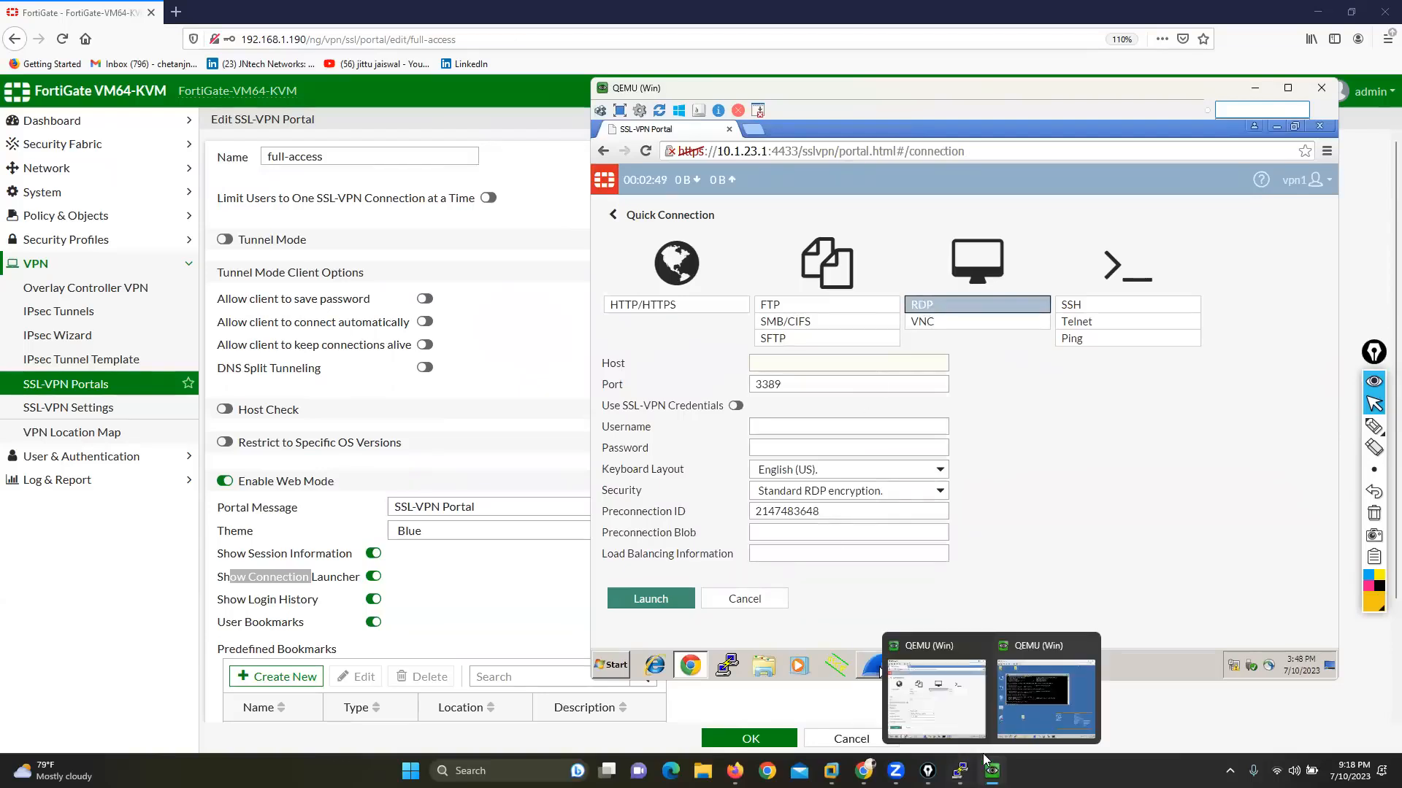
click(1014, 695)
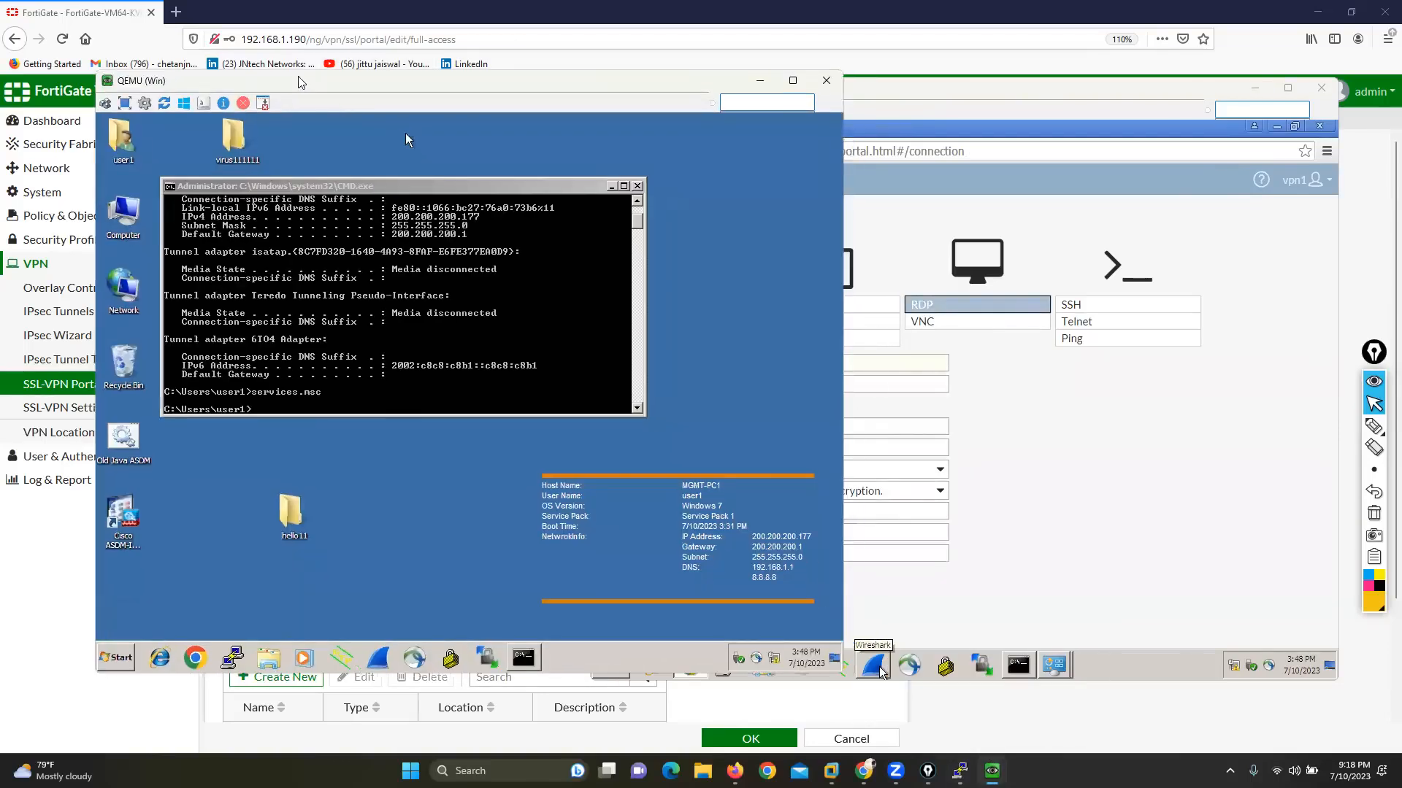
right_click(58, 172)
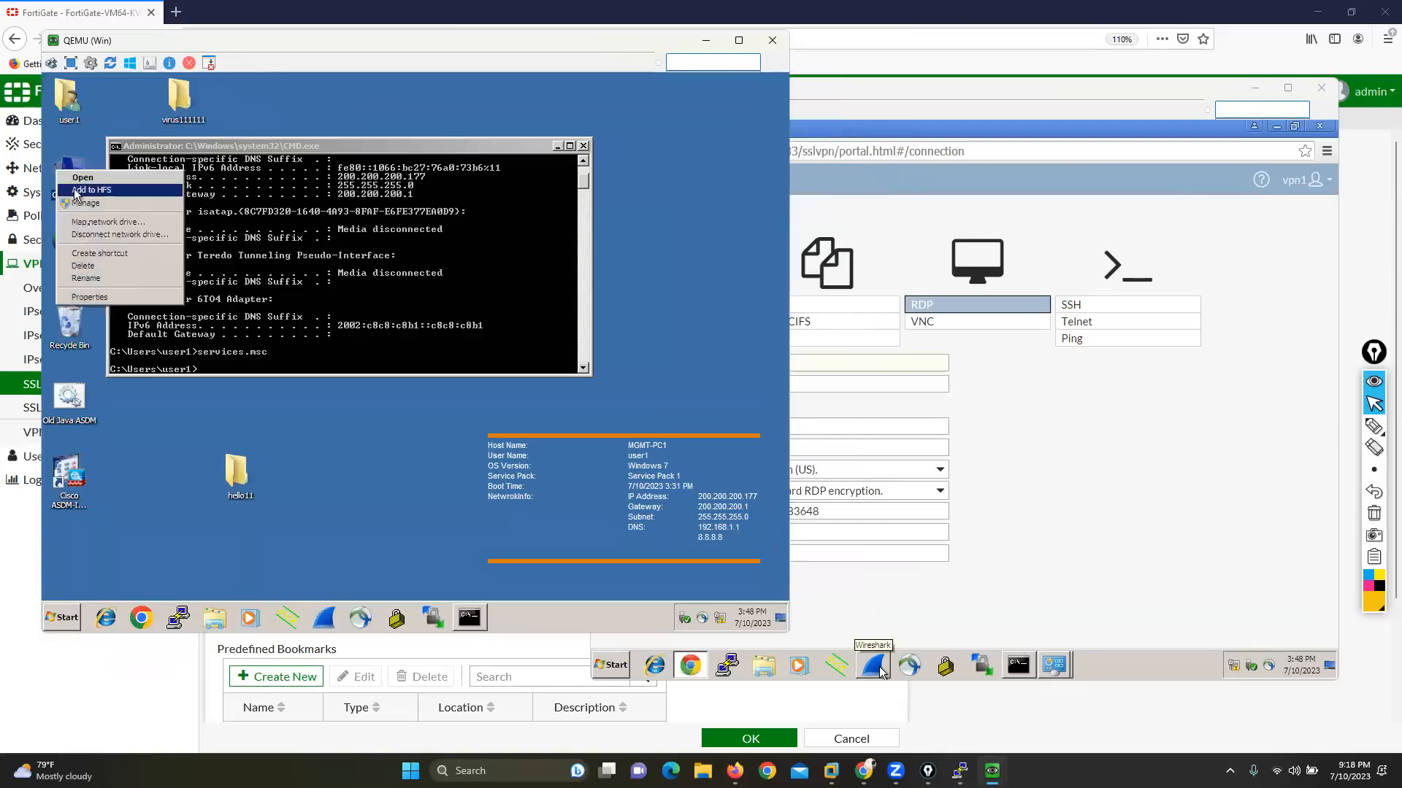
click(111, 296)
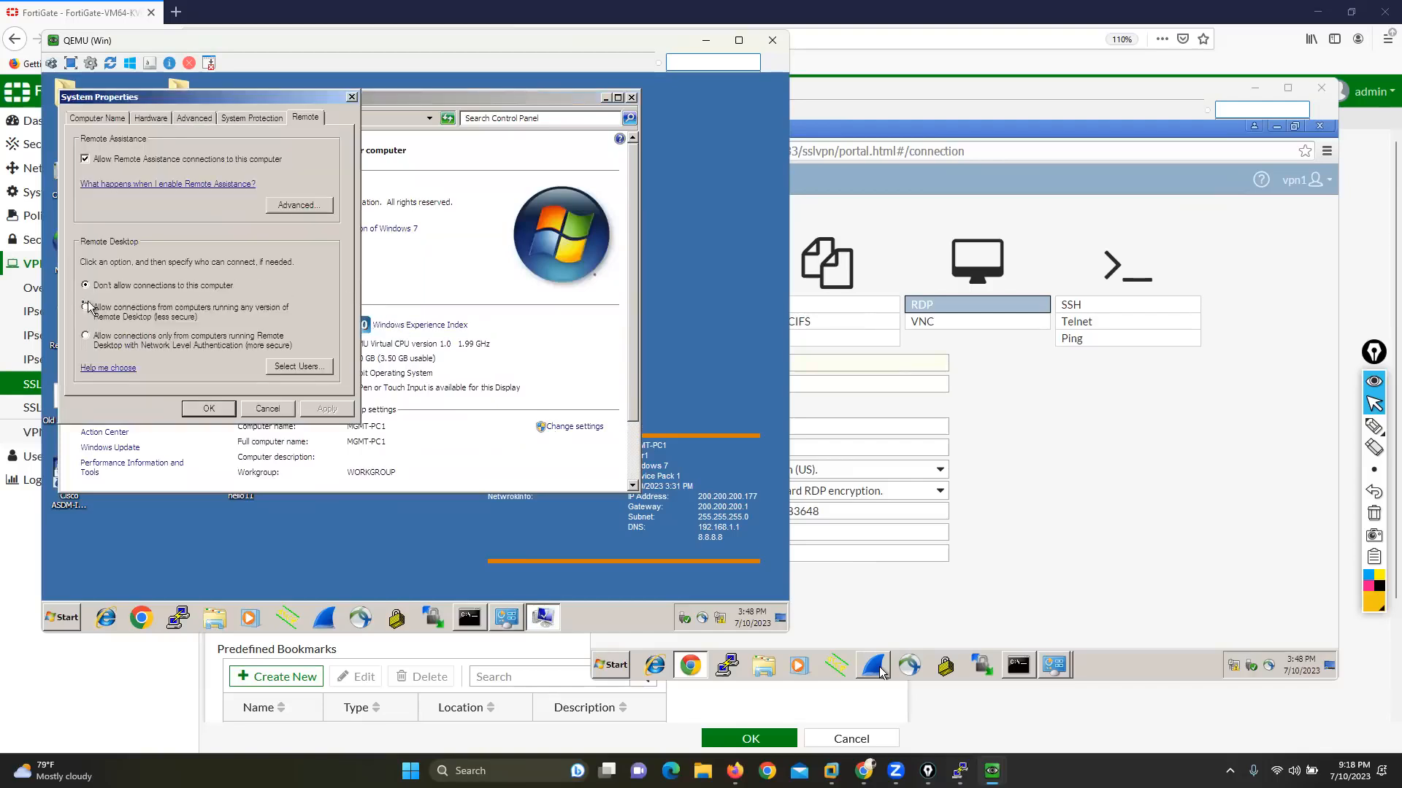
click(86, 314)
click(208, 409)
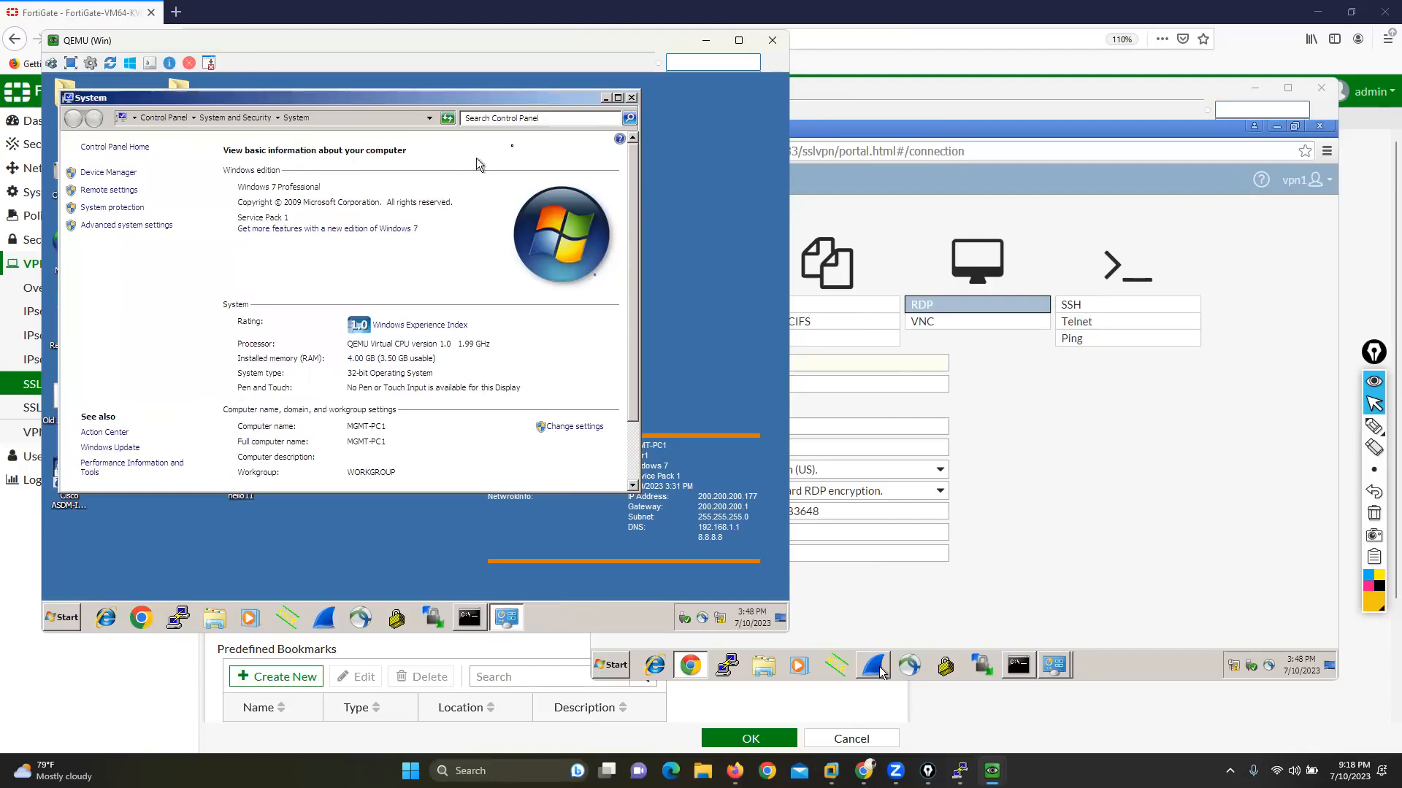
click(630, 99)
Step: Launch an RDP quick connection to host 200.200.200.177 with username user1 and the account password
click(975, 398)
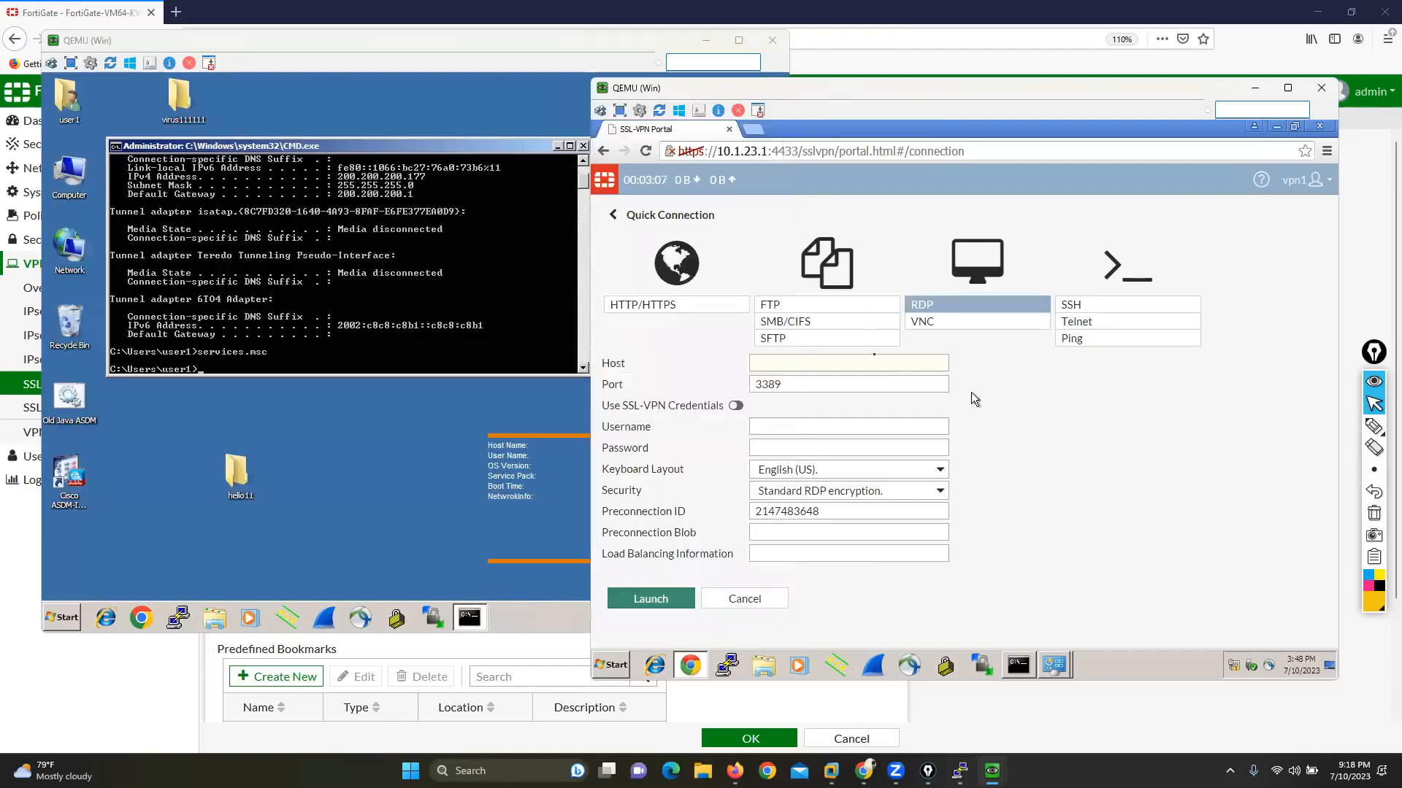
click(783, 362)
text(200.)
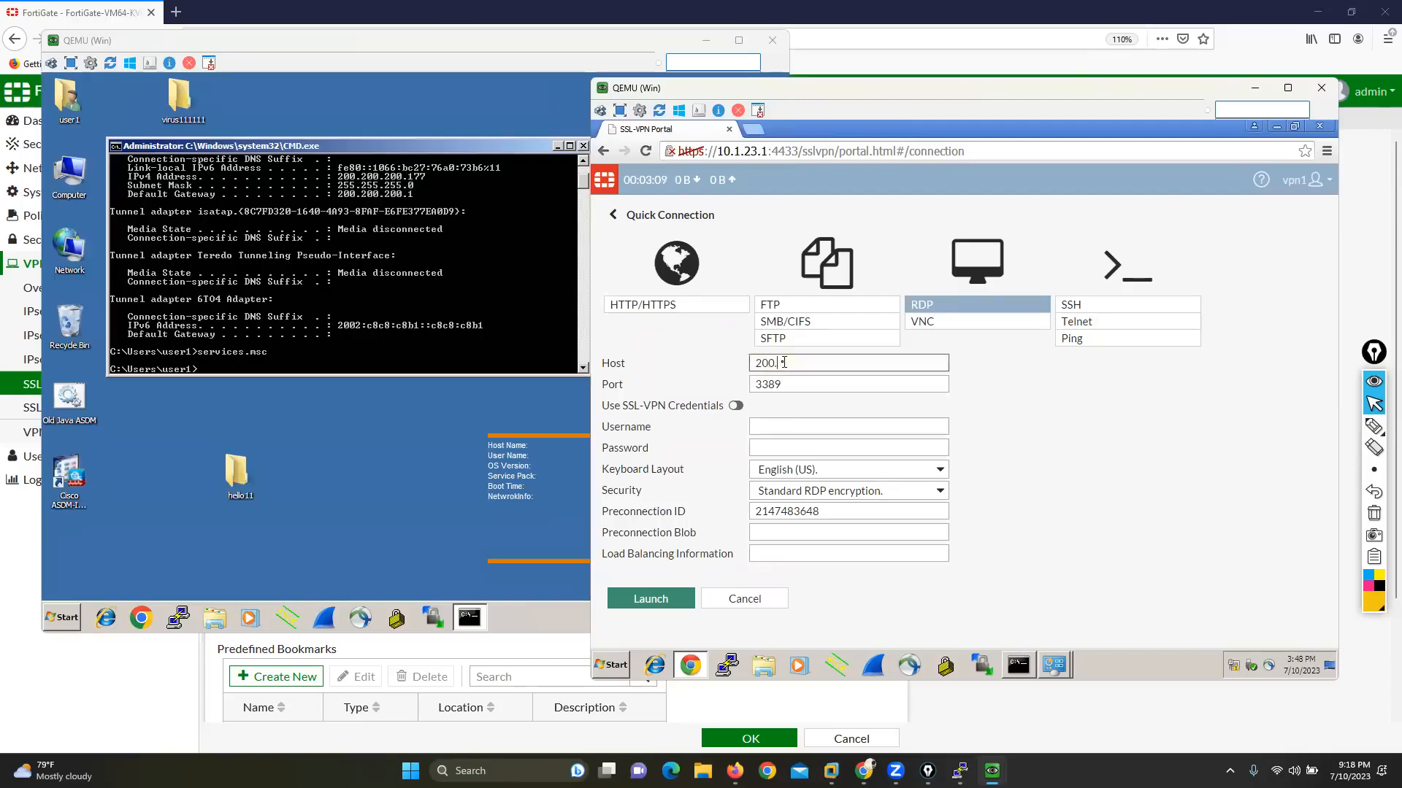
text(20000.200.1)
text(77)
click(781, 426)
text(user1)
key(Tab)
text(•••••)
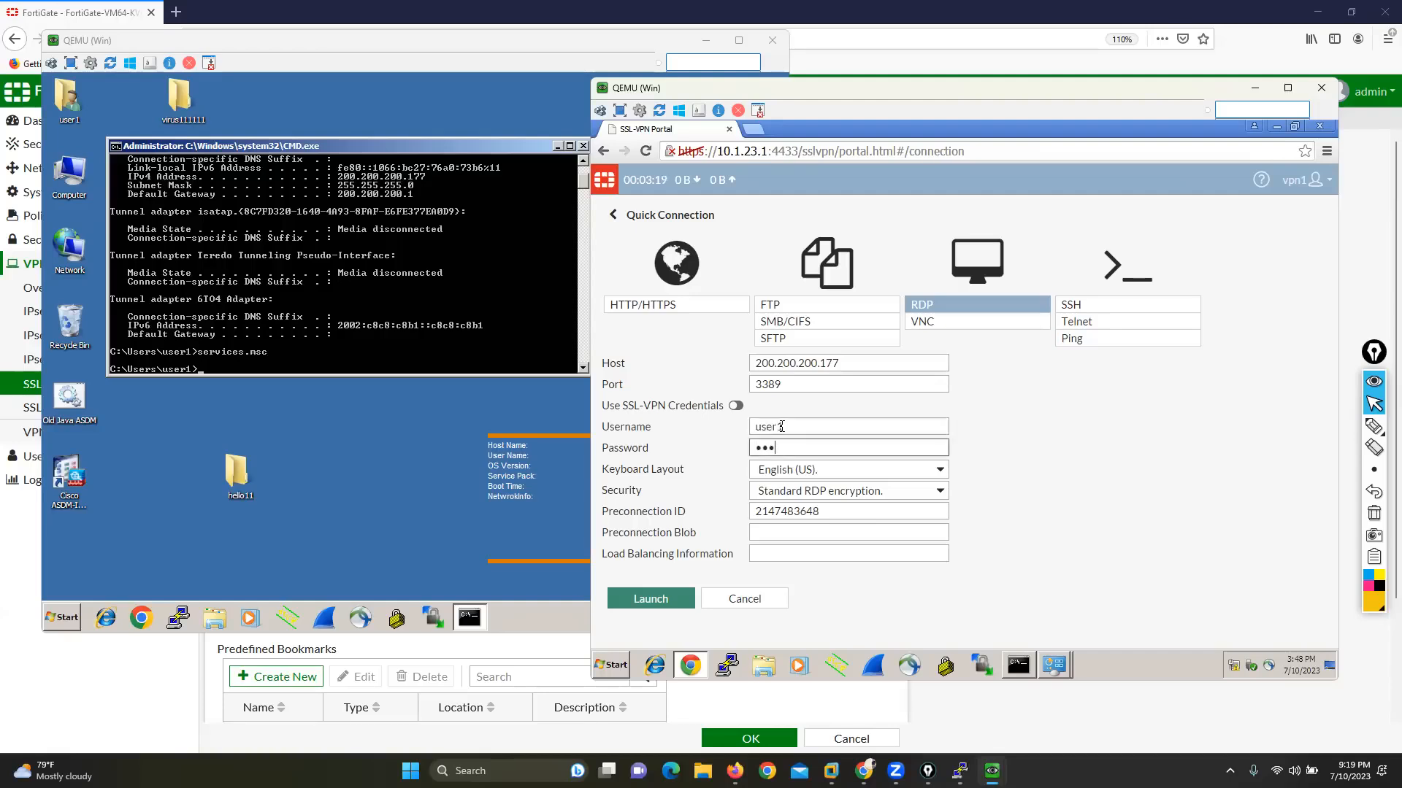
click(662, 598)
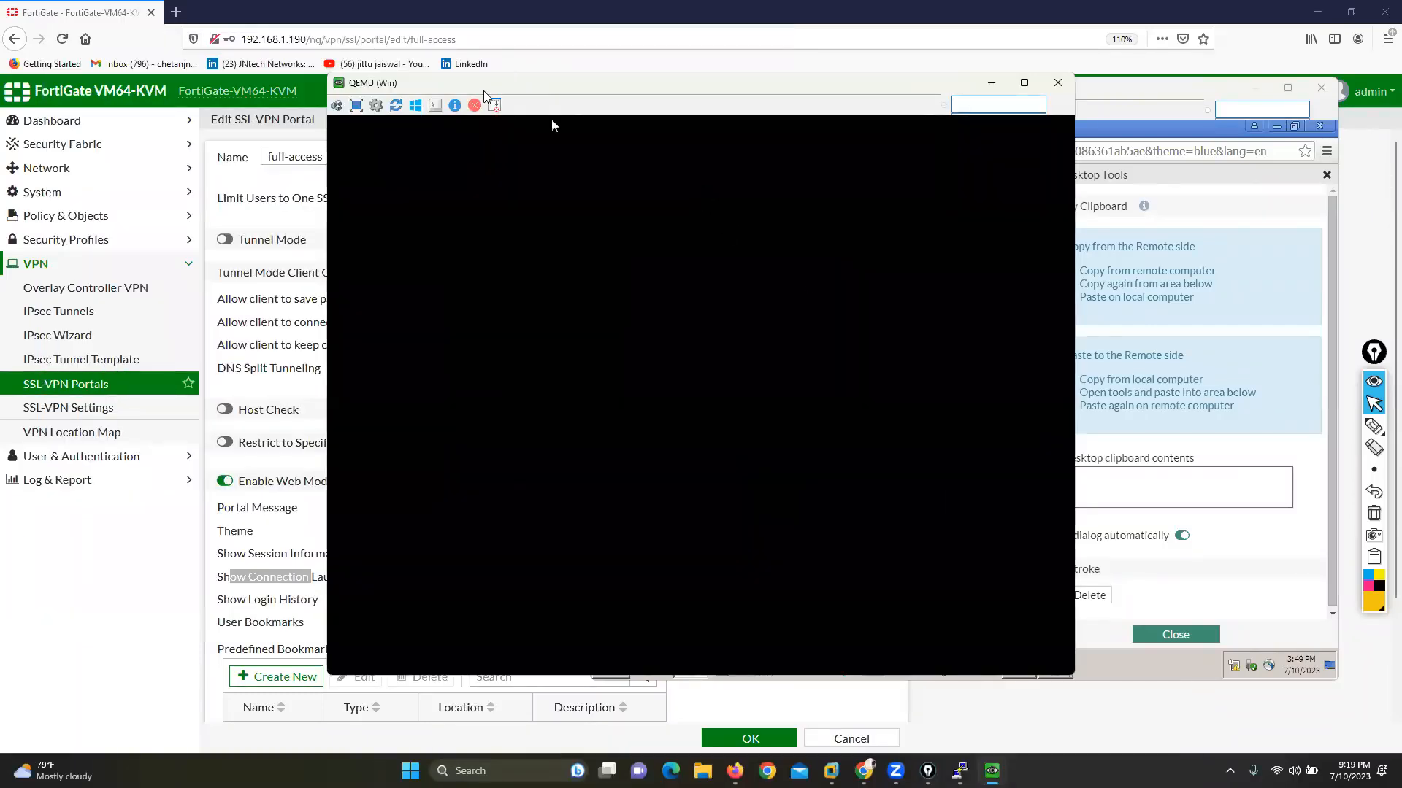
Step: Move the hello11 folder on the remote desktop through the RDP session, and close that session
drag(483, 92, 197, 78)
click(940, 413)
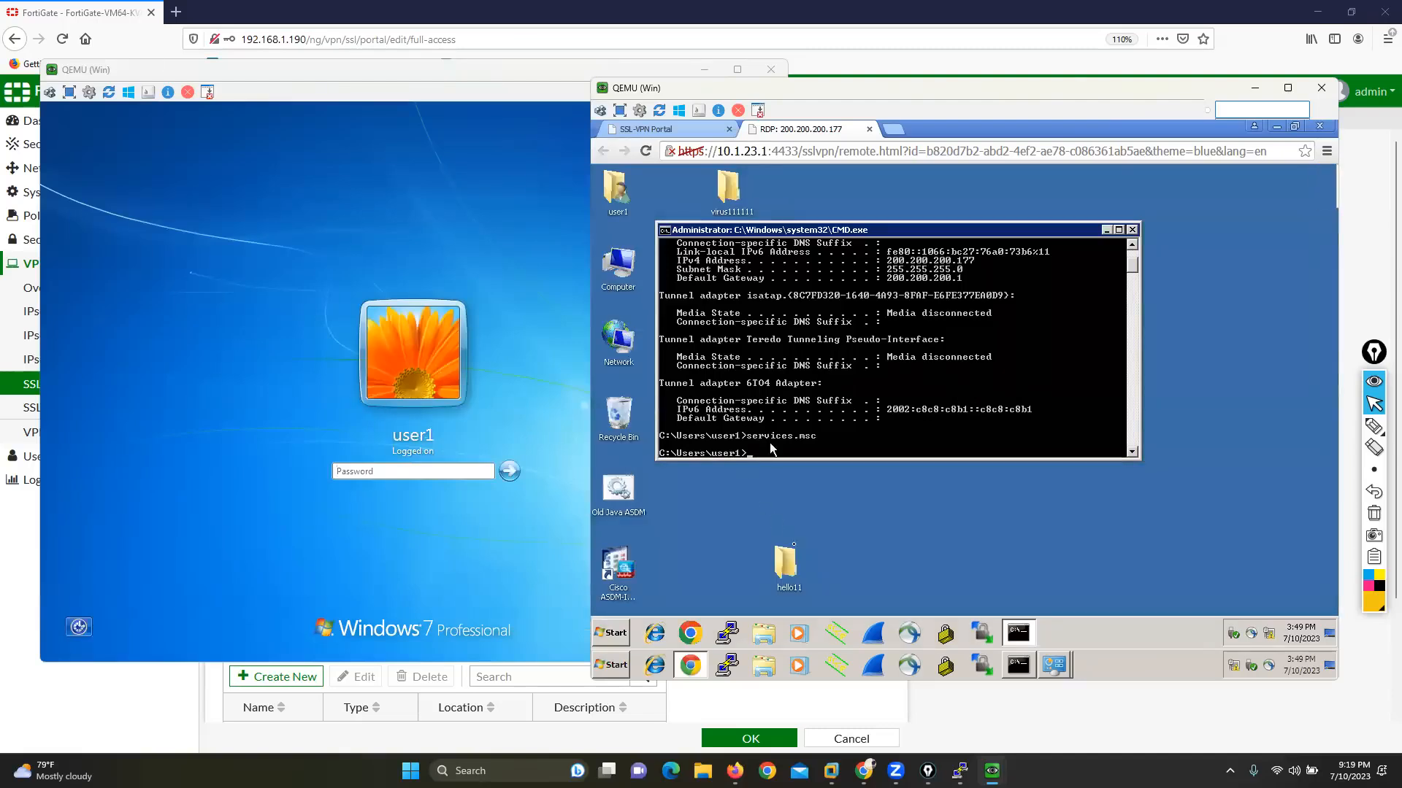
drag(795, 555, 930, 524)
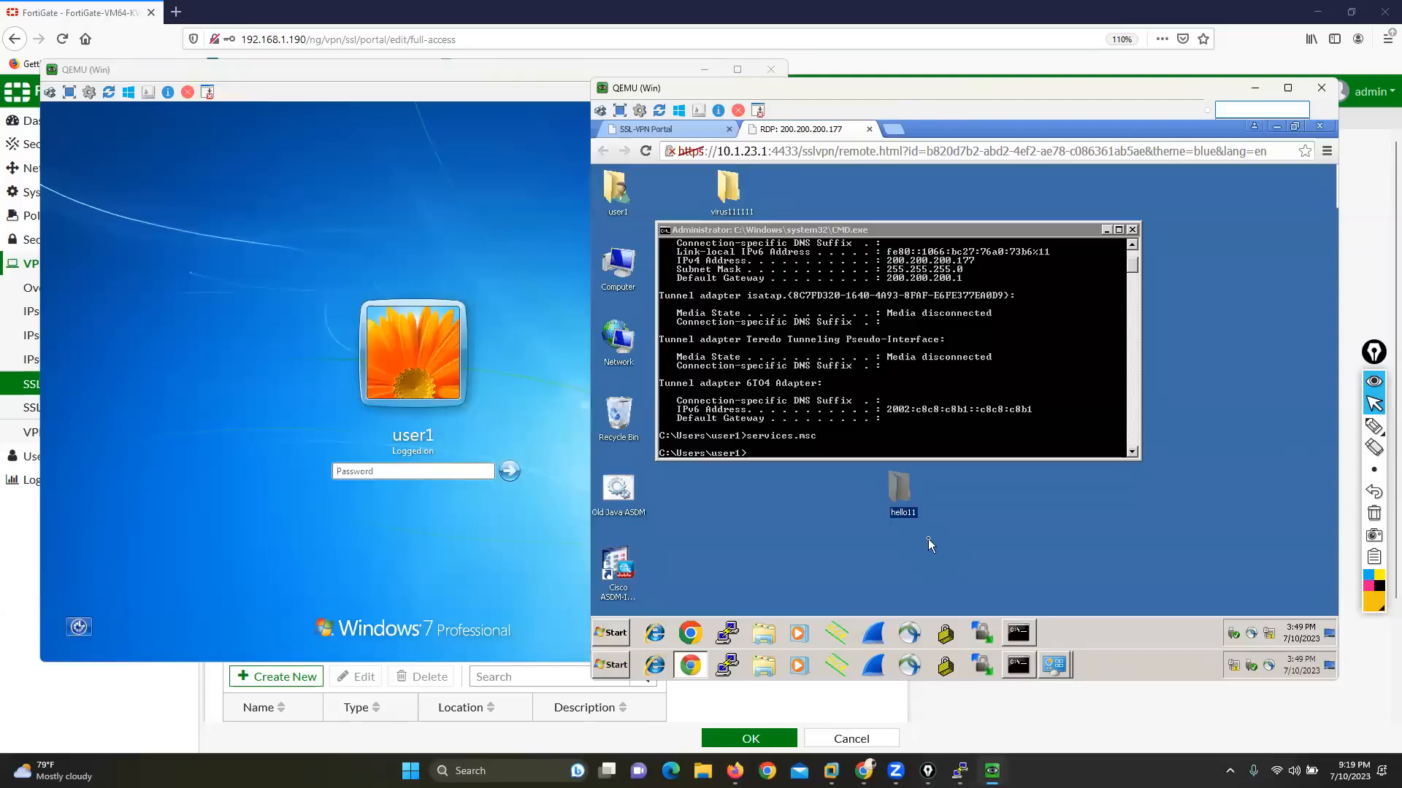
click(870, 130)
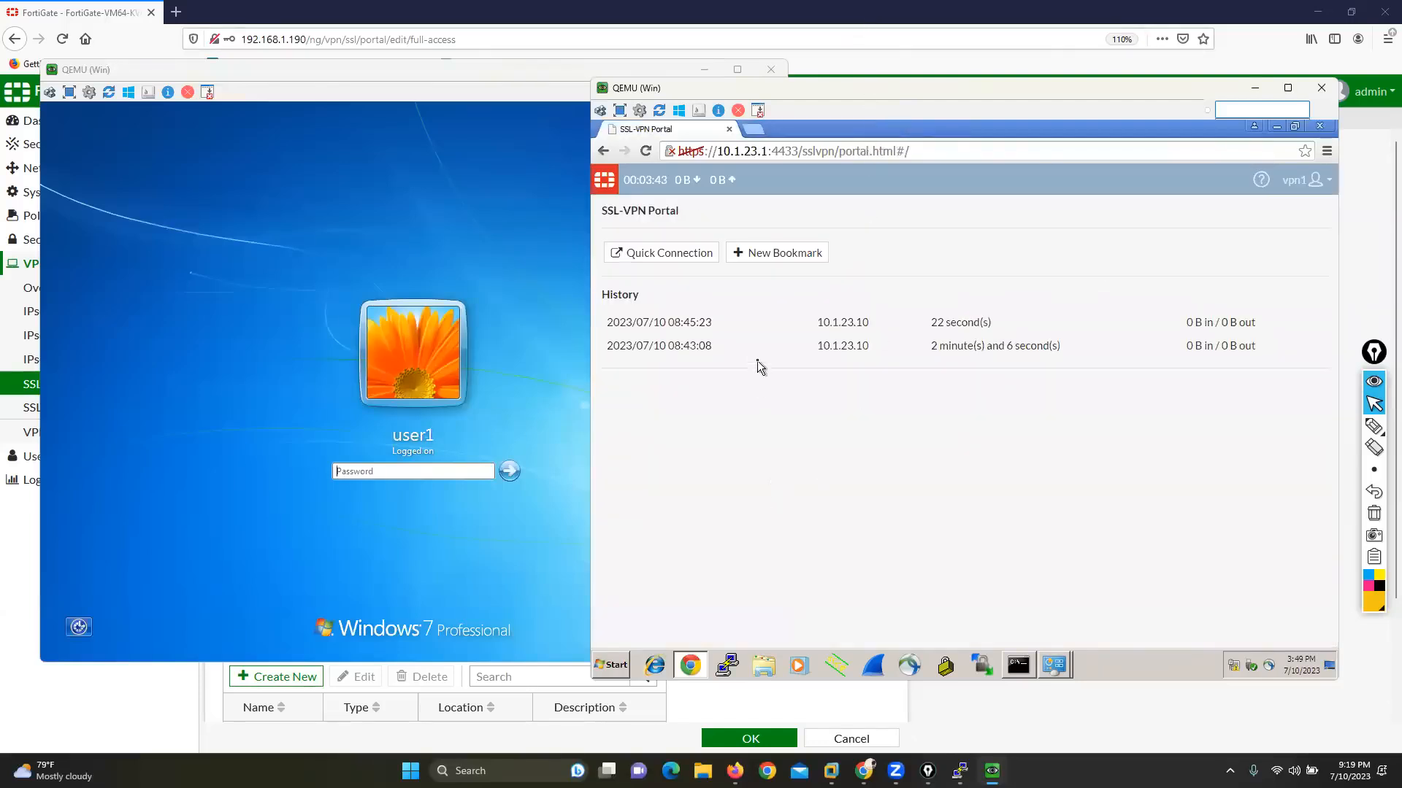
Step: Log back in to the internal Windows machine as user1 with the account password, and minimize its window
click(404, 470)
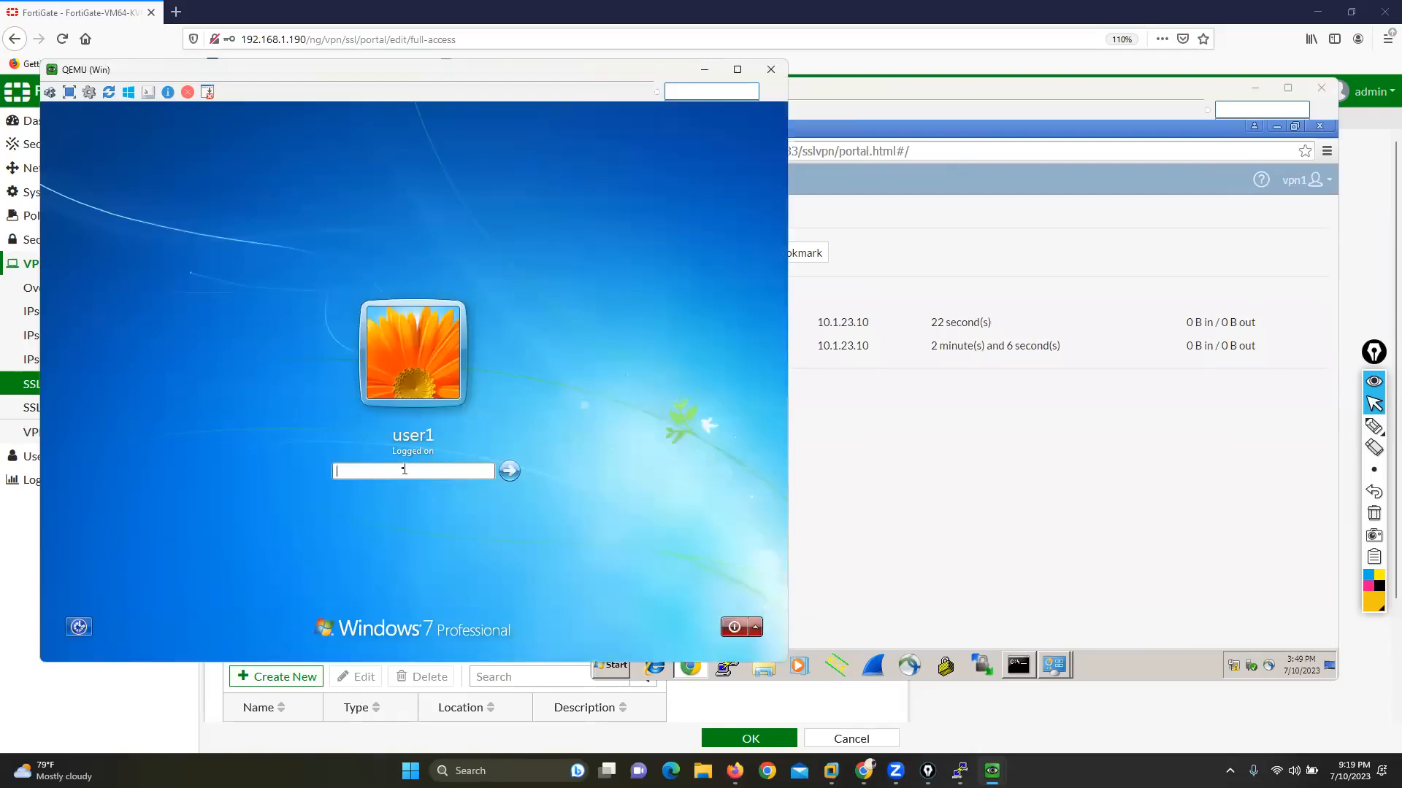
text(••••)
key(Return)
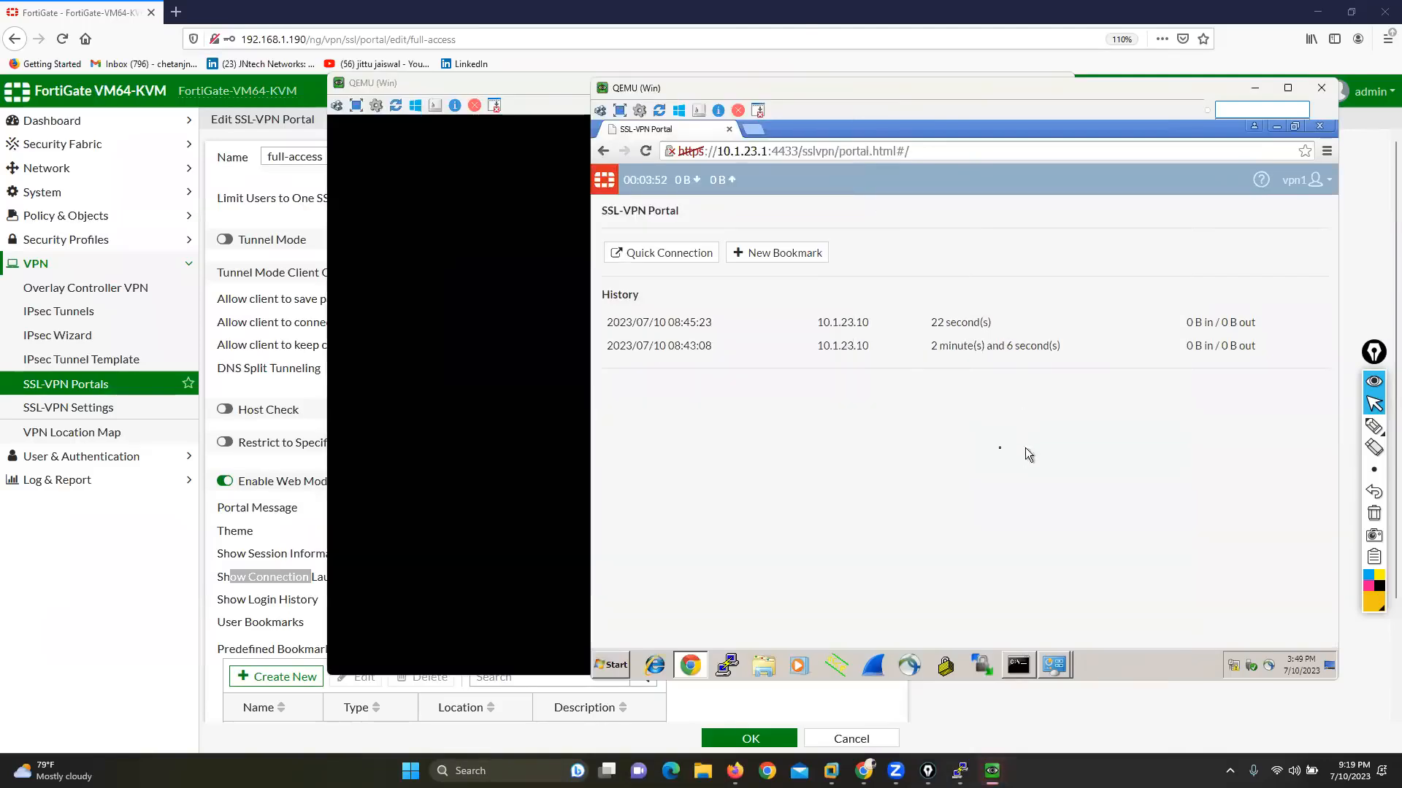
drag(519, 84, 381, 53)
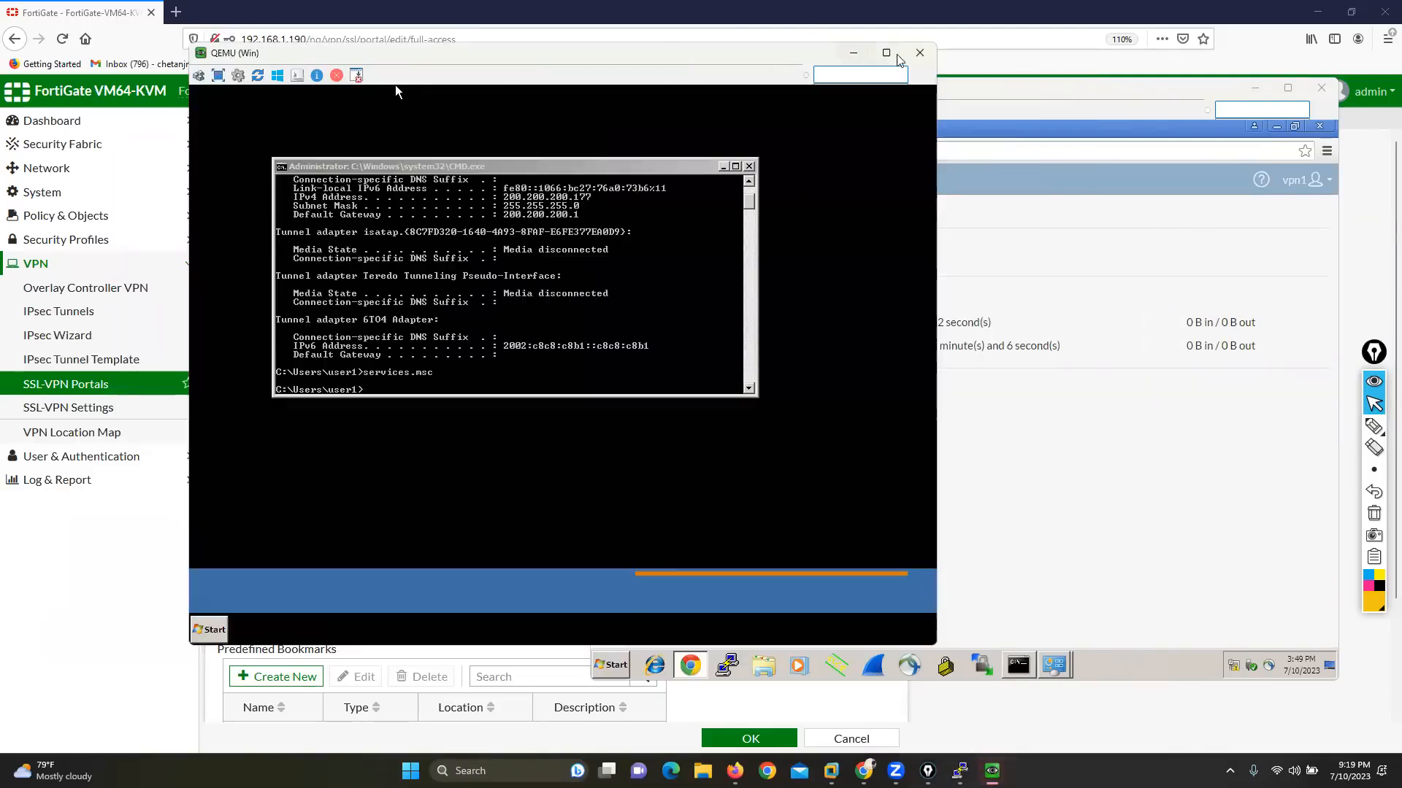
click(859, 52)
Step: Circle the Show Connection Launcher setting of the full-access portal with the screen pen
click(1374, 426)
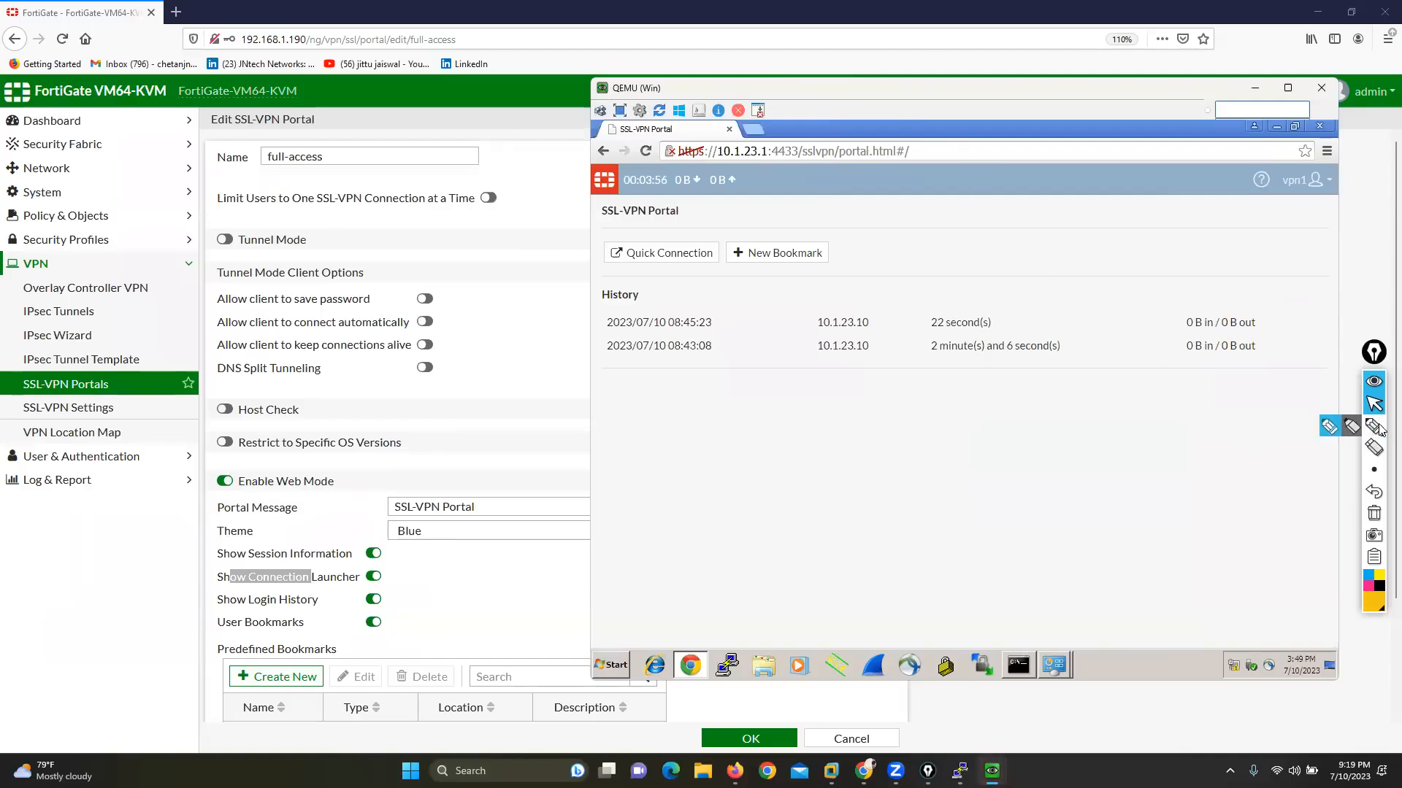
mouse_move(357, 559)
mouse_down()
mouse_move(194, 560)
mouse_move(234, 593)
mouse_move(381, 590)
mouse_move(403, 564)
mouse_move(321, 562)
mouse_up()
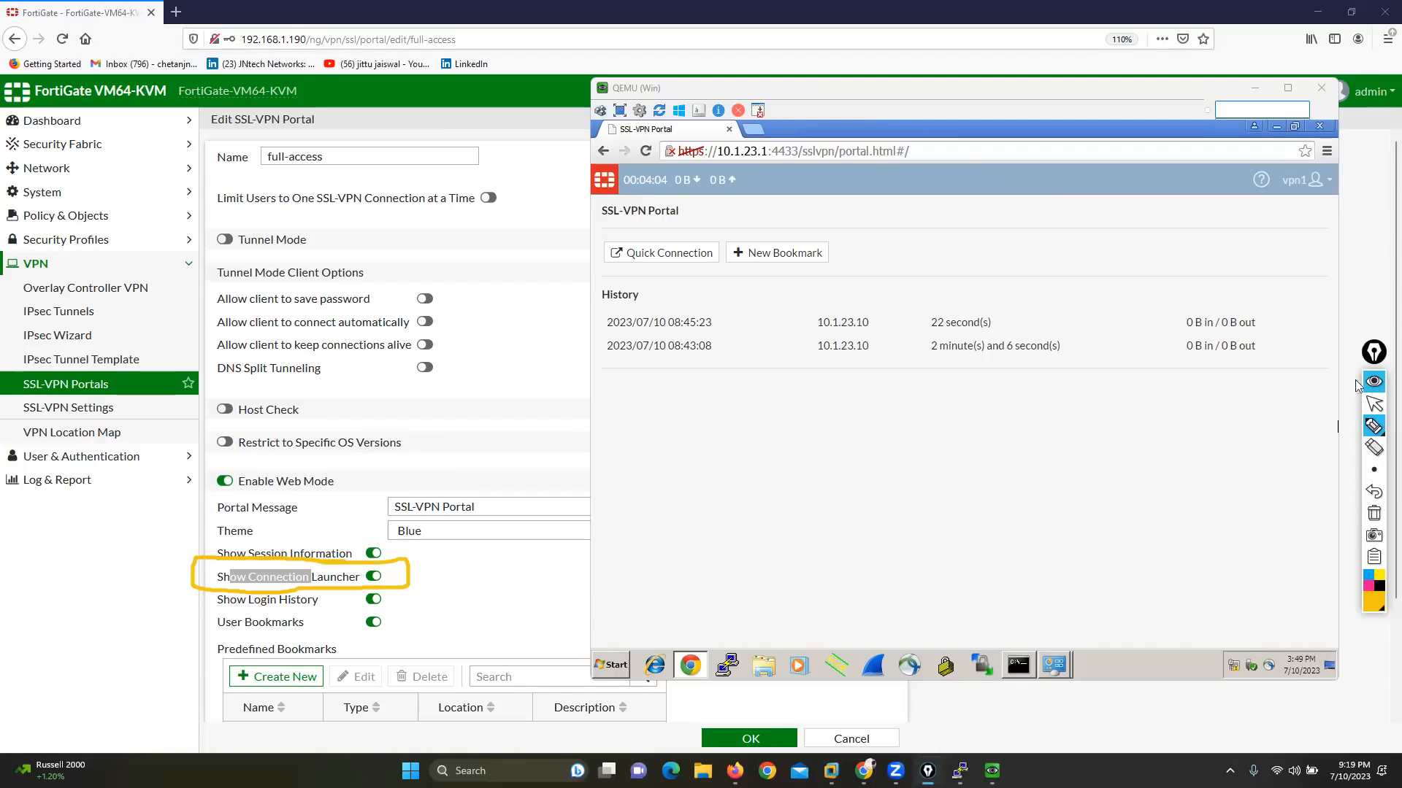
click(1374, 403)
Step: Examine the connection types offered by the Quick Connection and New Bookmark forms in the SSL-VPN portal
click(668, 254)
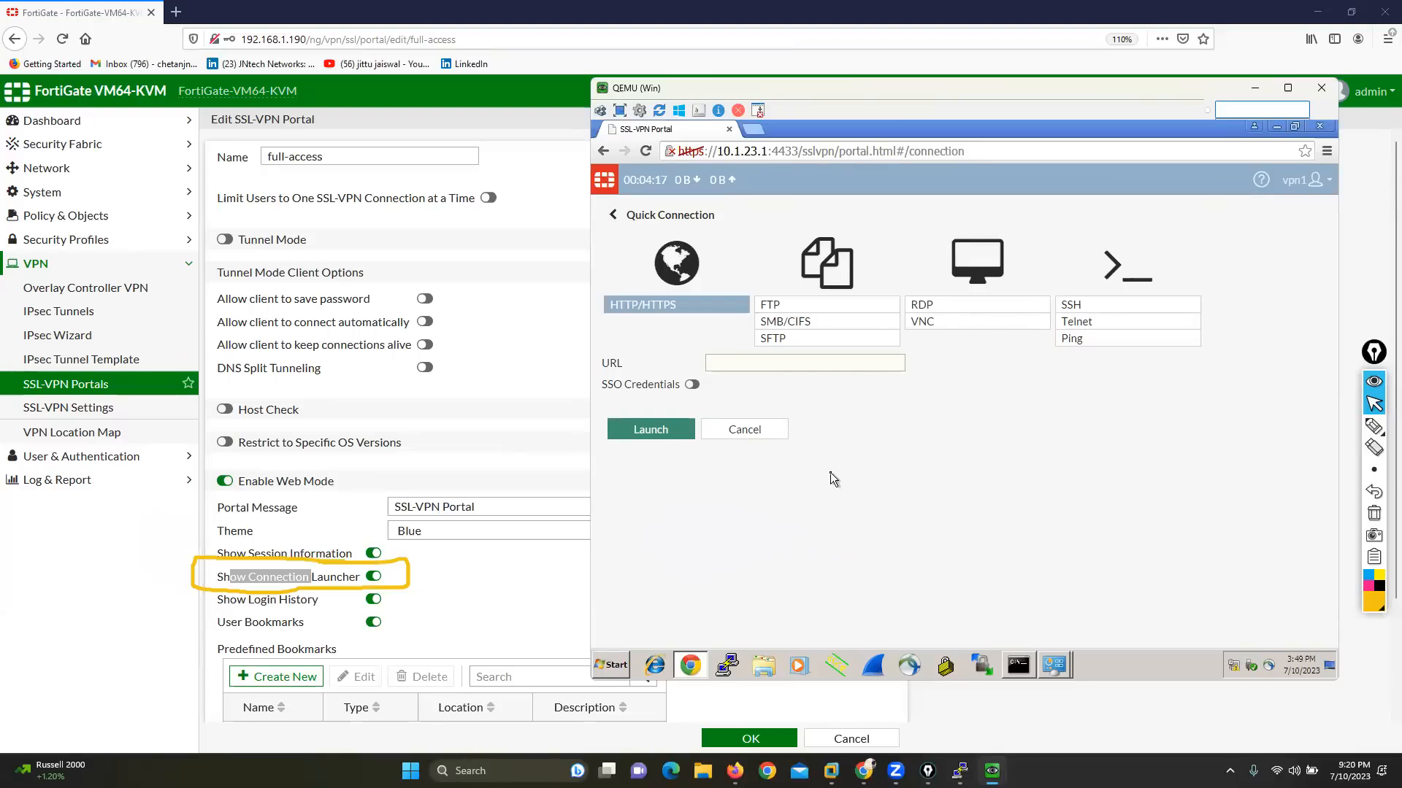
click(745, 429)
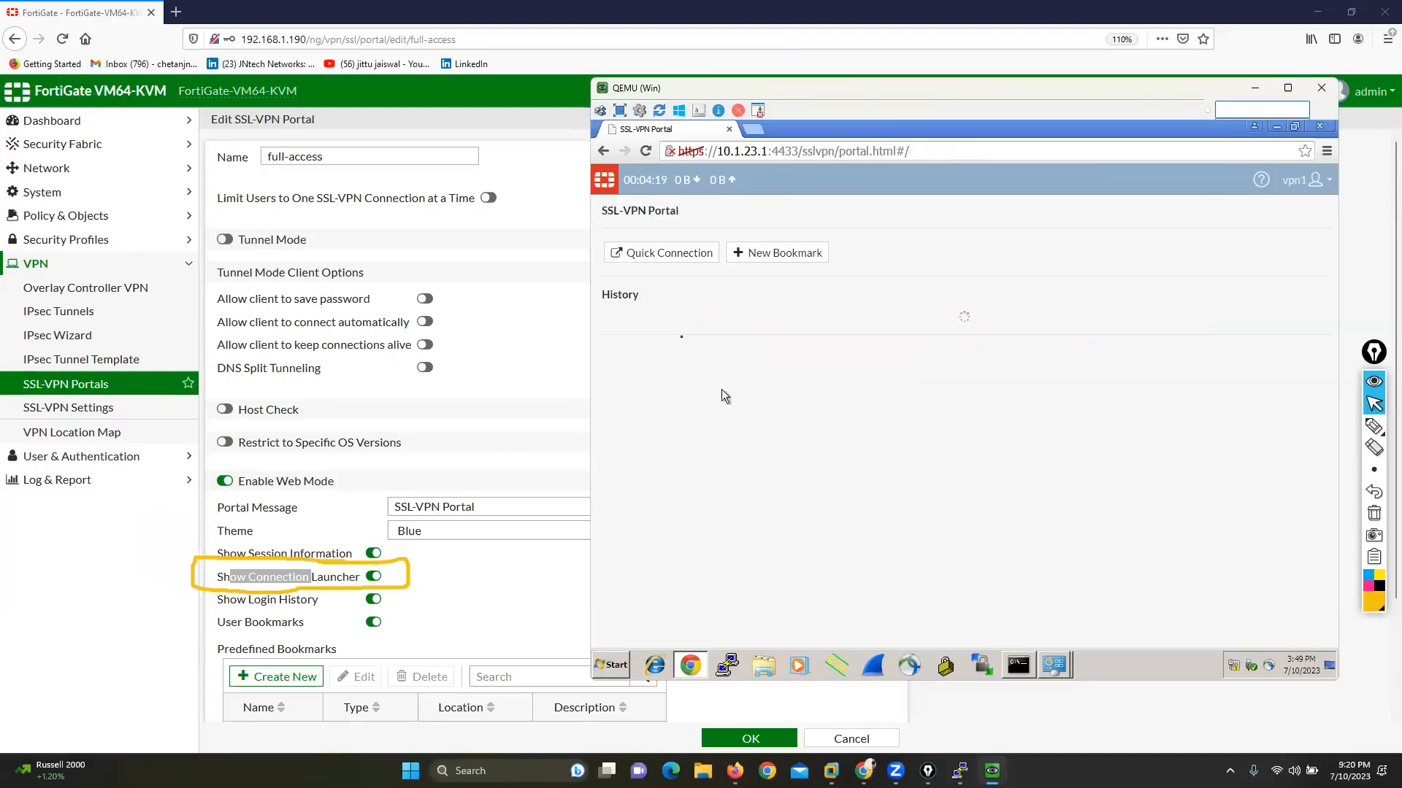
click(655, 254)
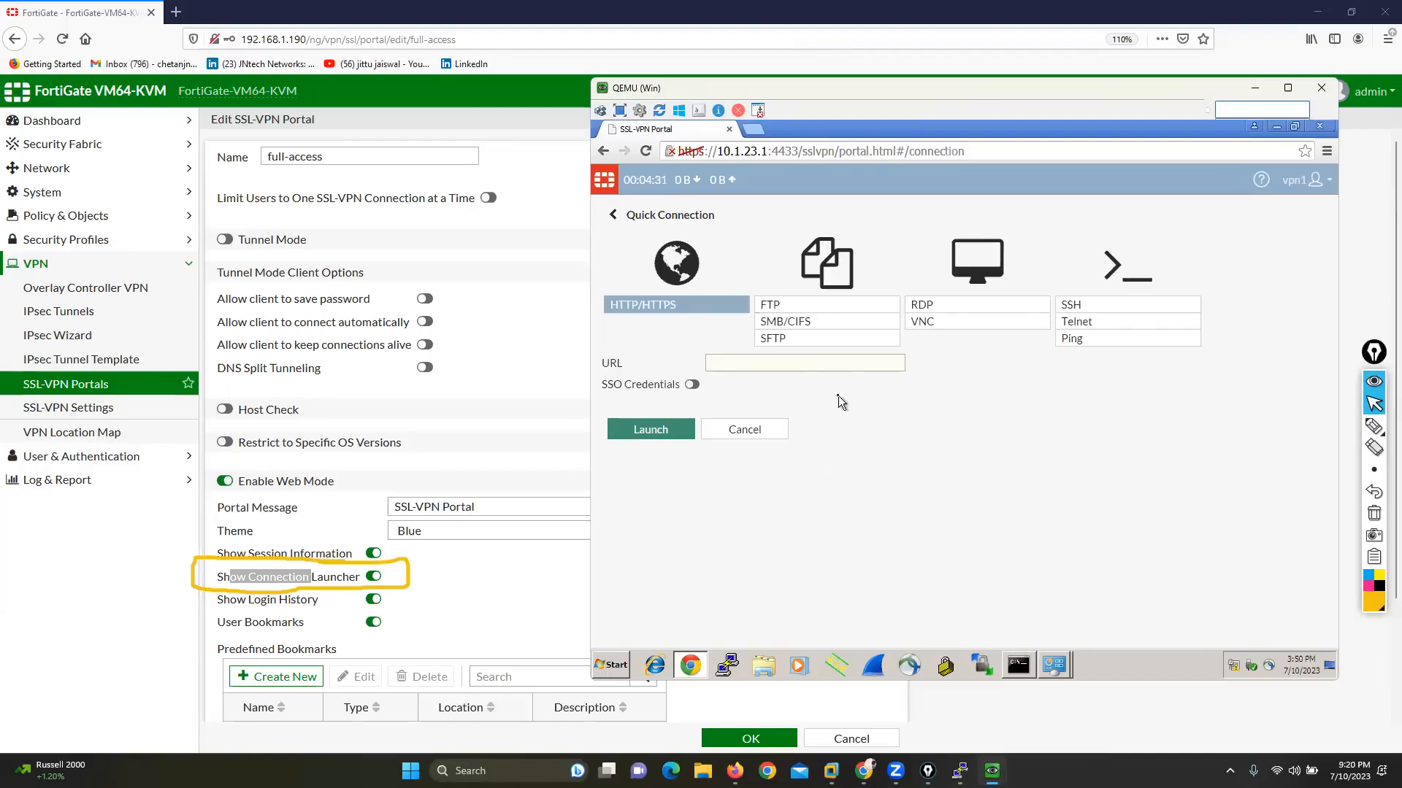
click(742, 429)
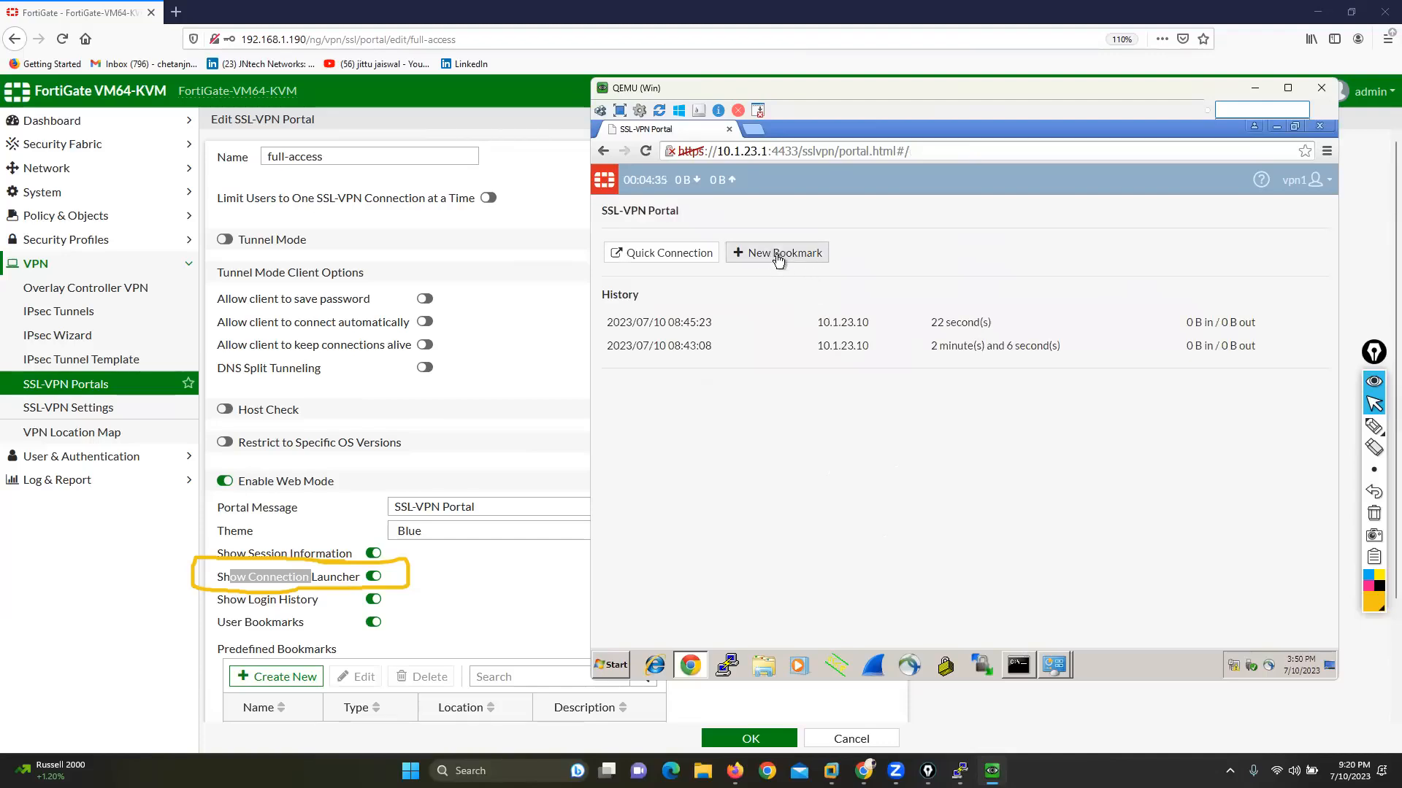
click(632, 255)
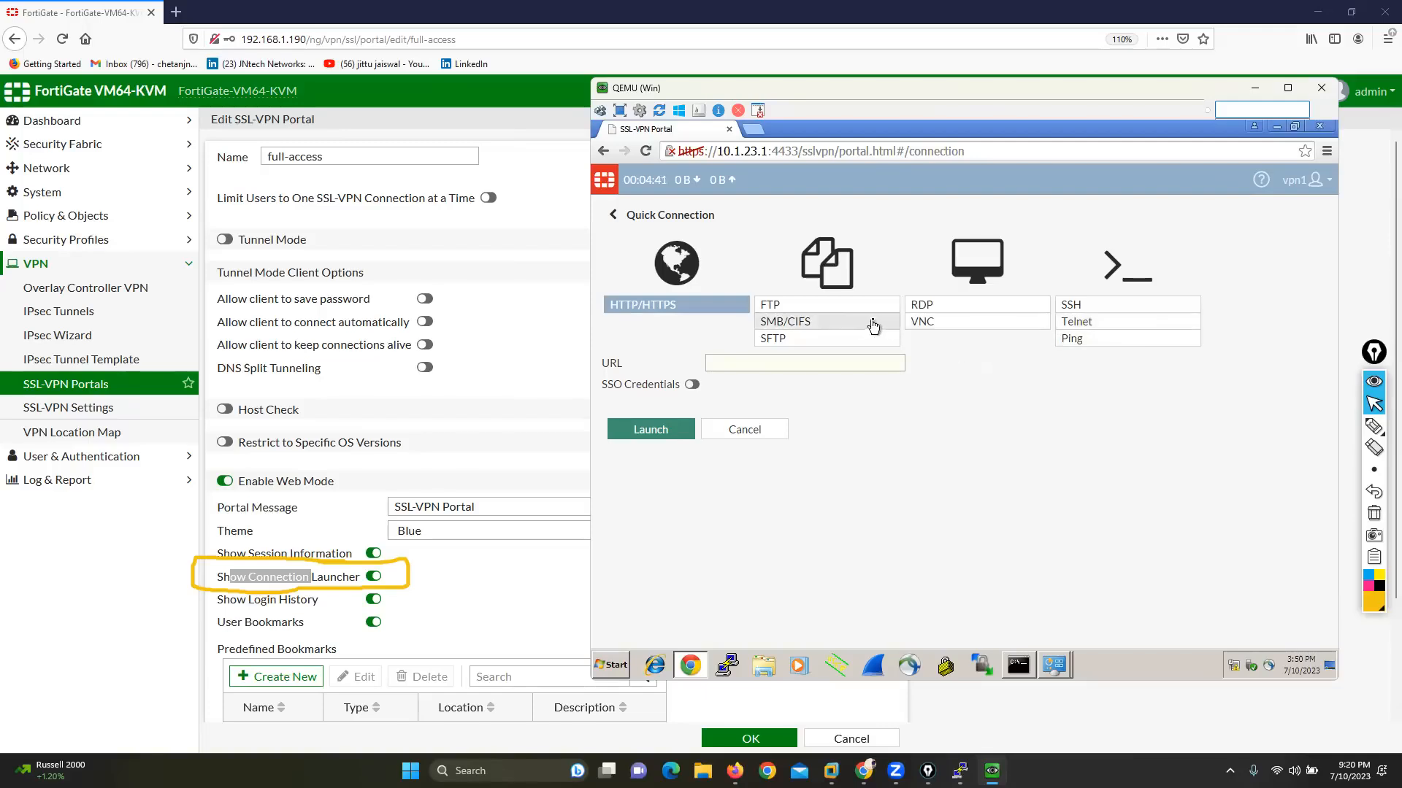
click(759, 430)
click(860, 214)
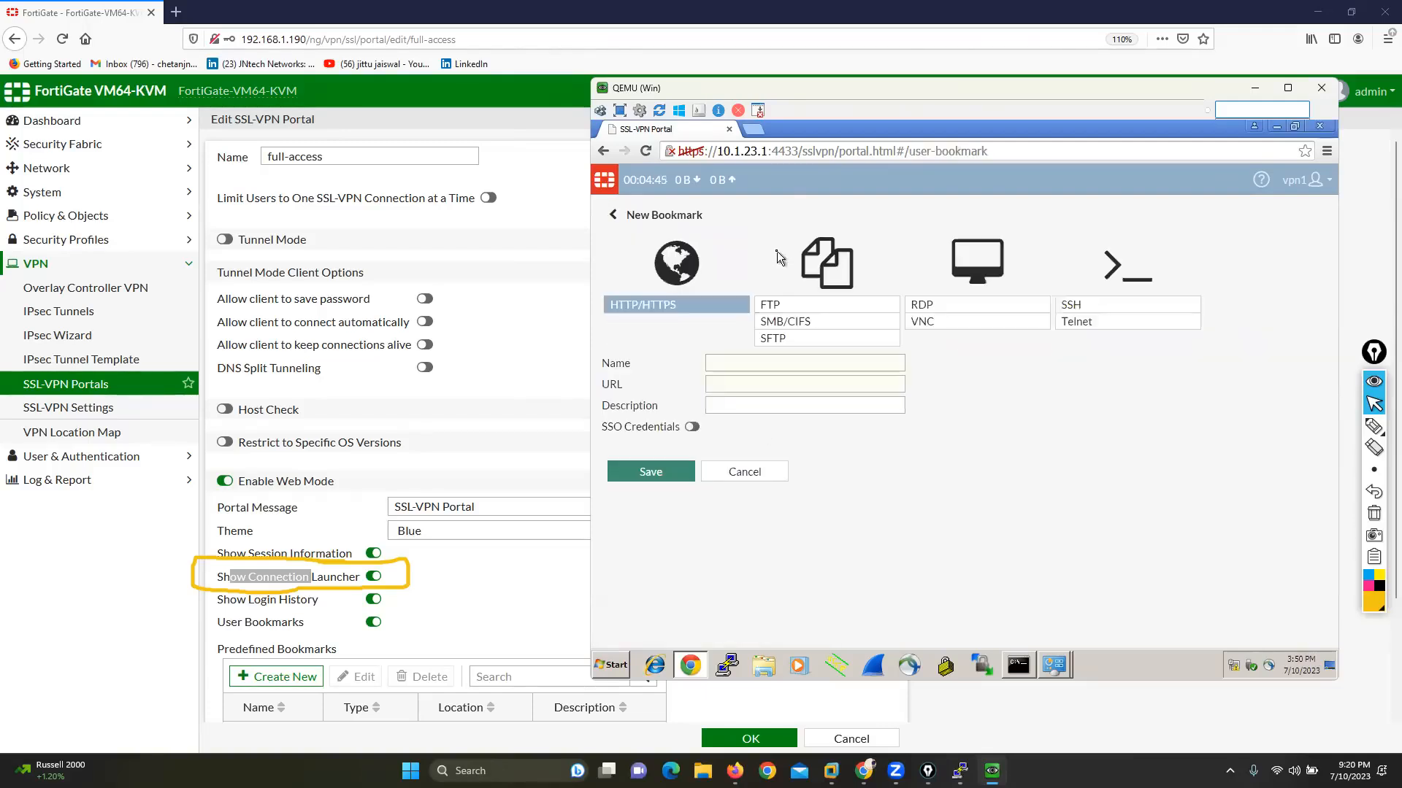
click(745, 471)
click(666, 256)
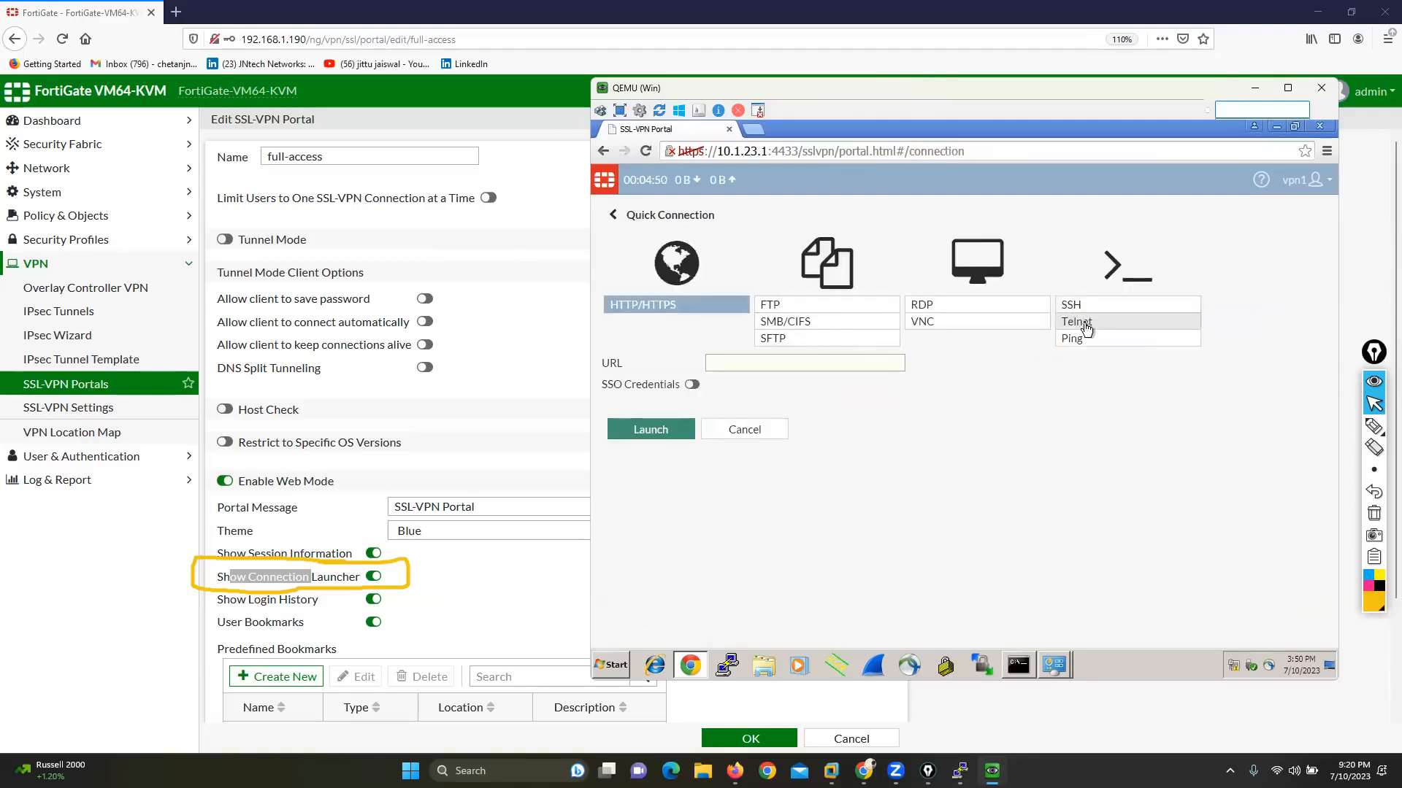
click(1087, 330)
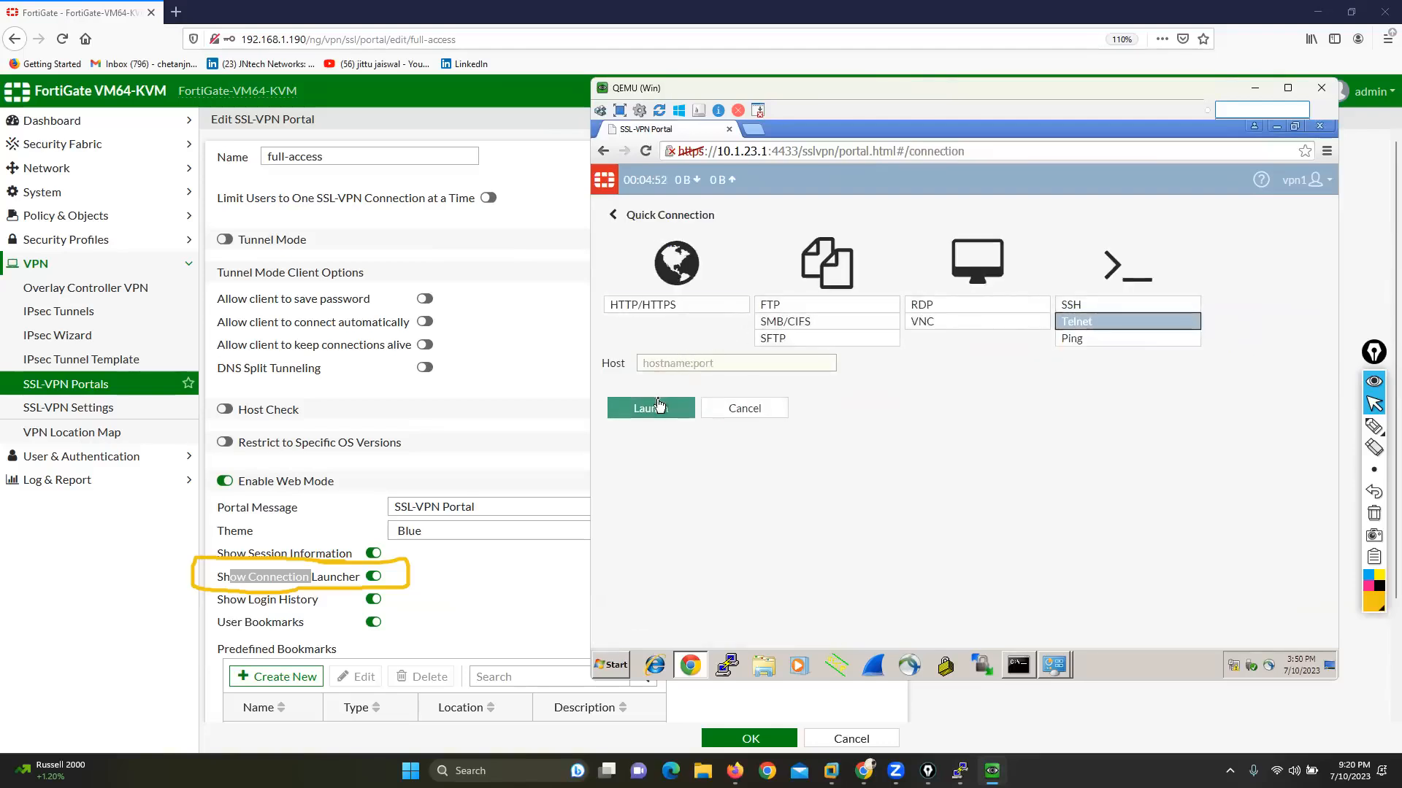
click(745, 408)
click(786, 254)
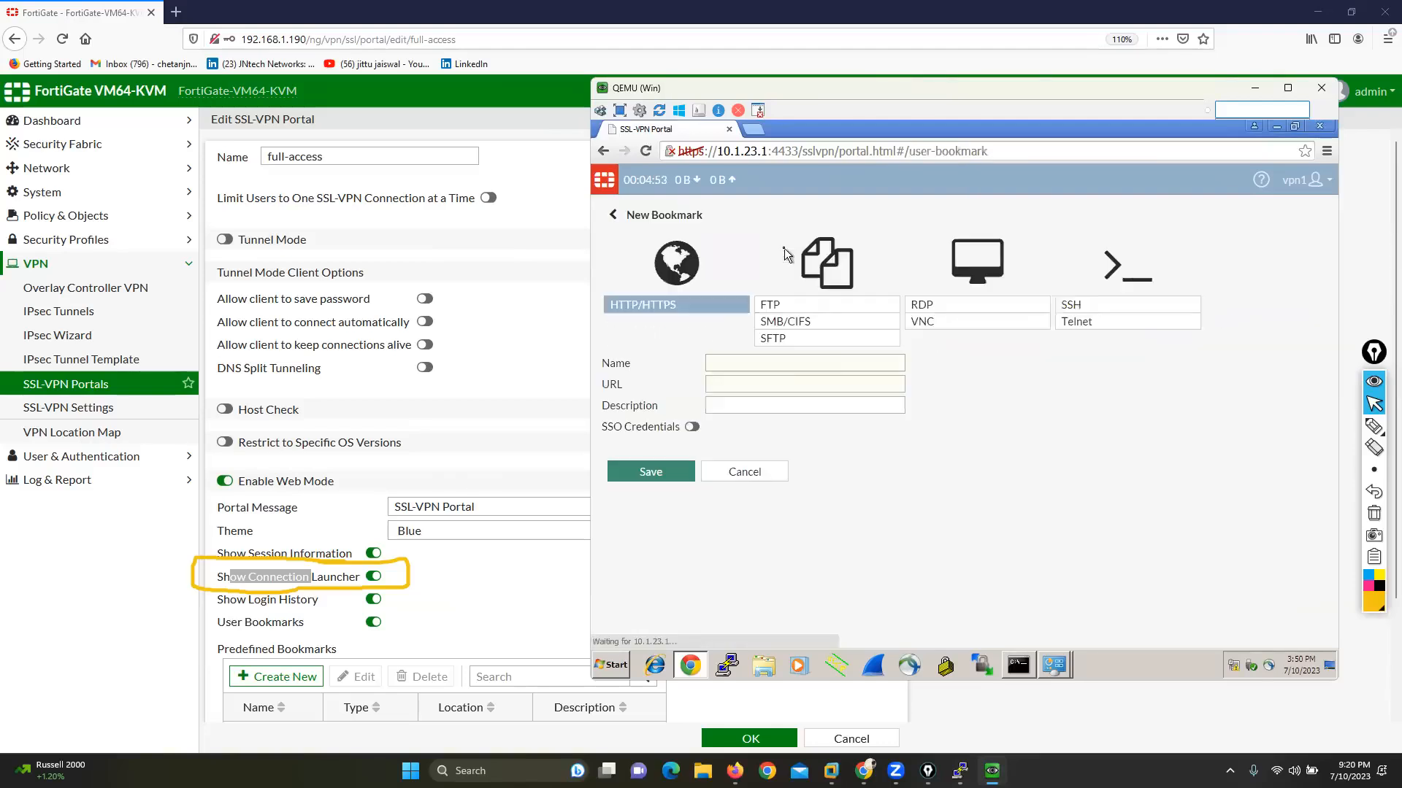
click(752, 475)
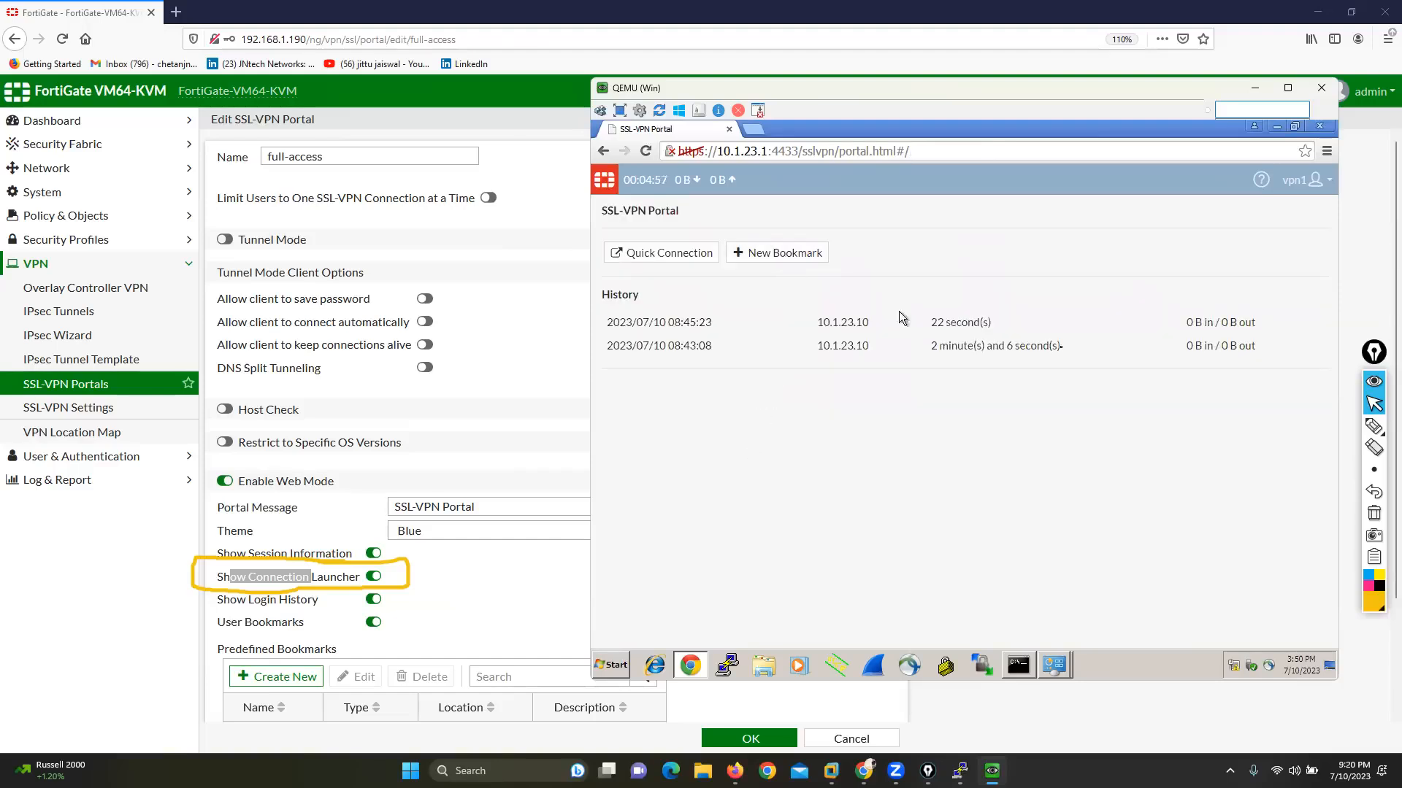
Step: Circle the User Bookmarks setting with the screen pen, and clear all pen marks from the screen
click(1374, 426)
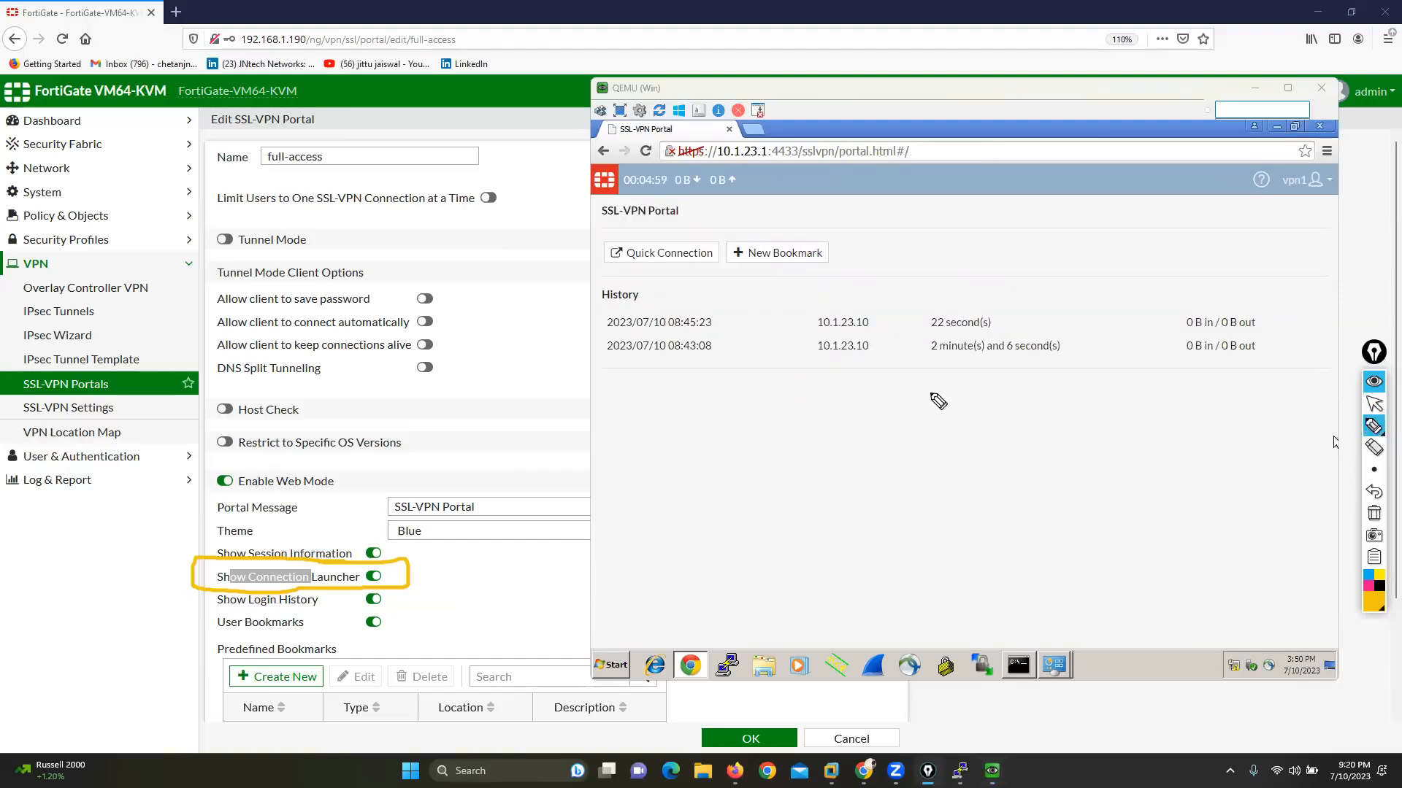
mouse_move(384, 605)
mouse_down()
mouse_move(215, 613)
mouse_move(214, 642)
mouse_move(365, 638)
mouse_move(394, 616)
mouse_up()
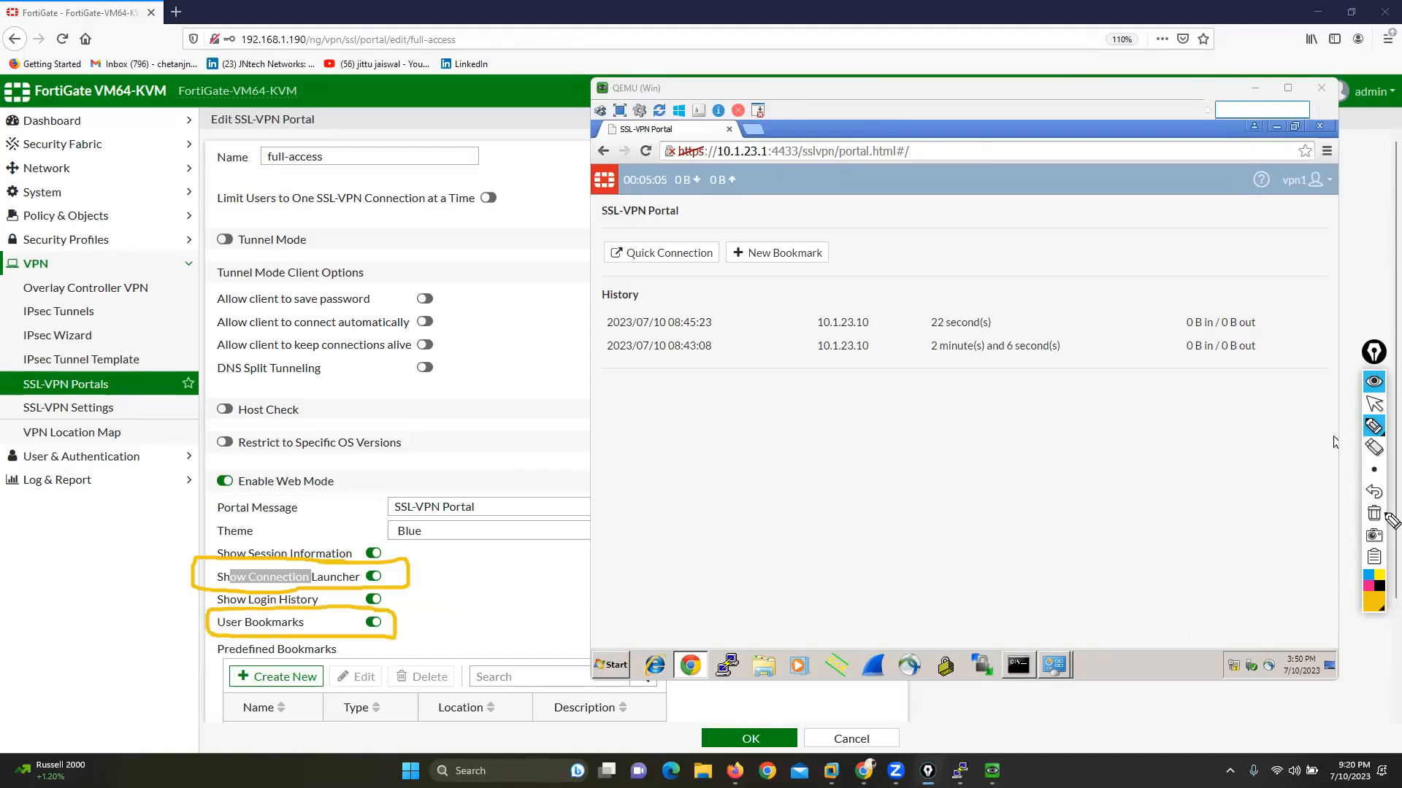
click(1374, 514)
click(1374, 403)
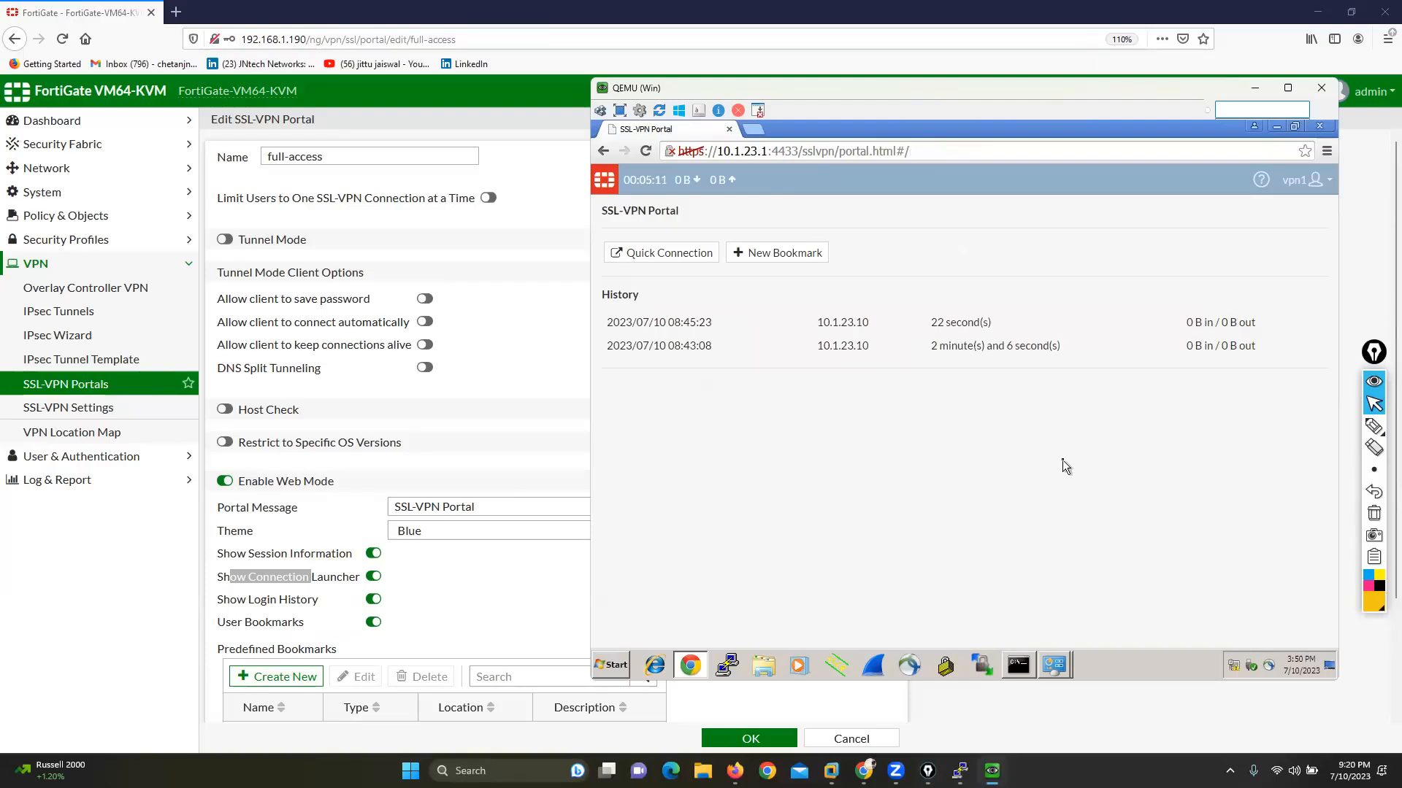
Step: Create and save a Telnet bookmark named tel-srv for host 200.200.200.177 in the SSL-VPN portal
click(783, 249)
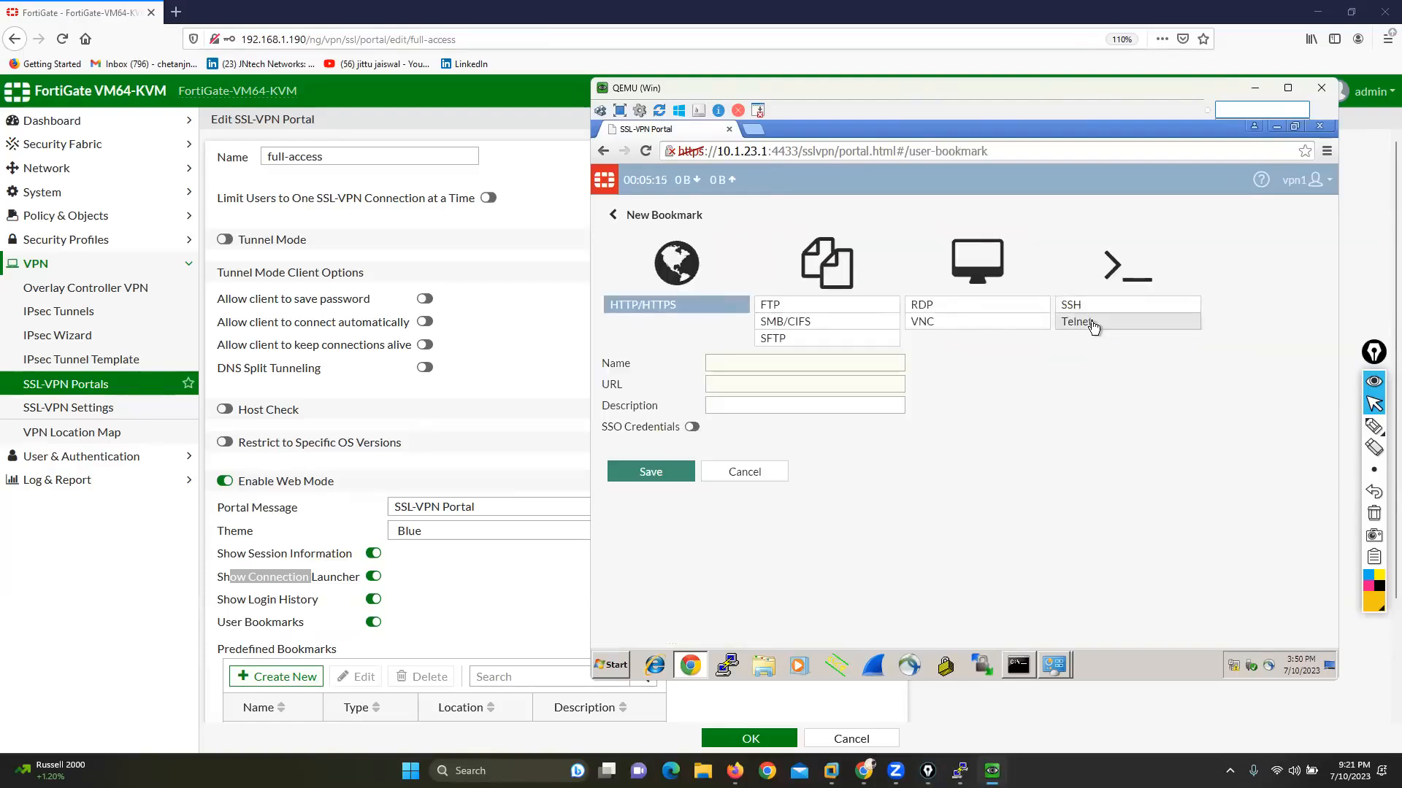
click(1074, 322)
click(768, 362)
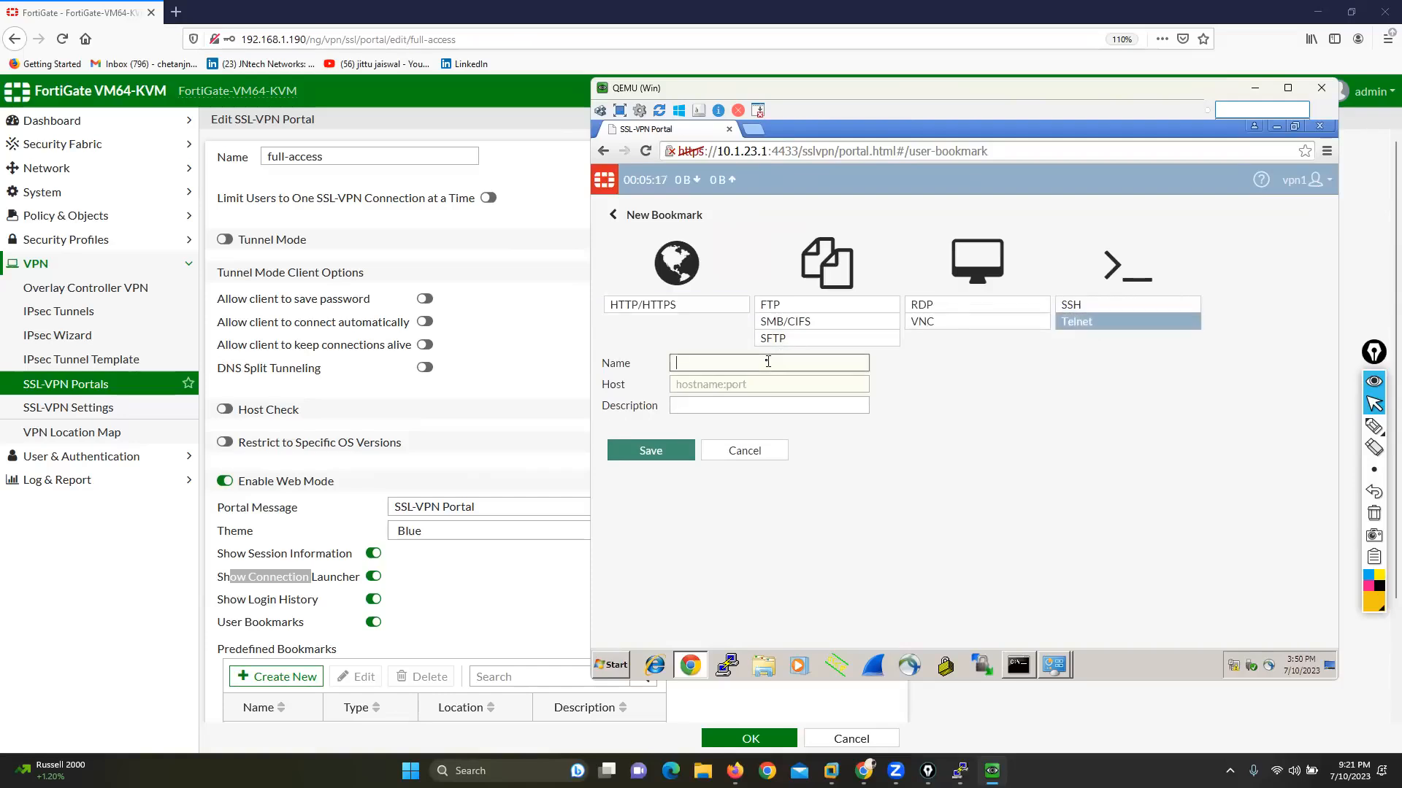
text(tel-srv)
click(745, 378)
text(2000.)
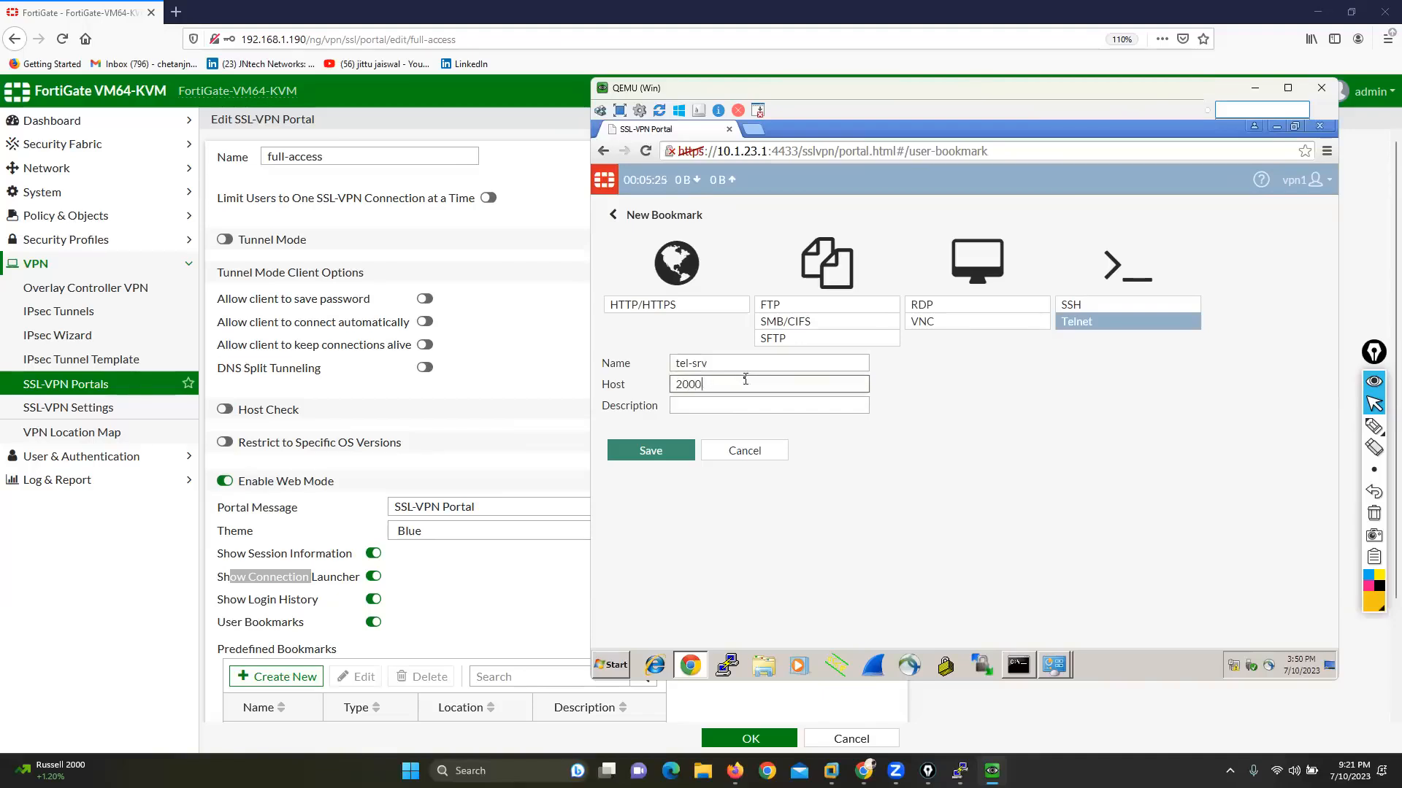
key(BackSpace)
text(.200.200.177)
click(658, 448)
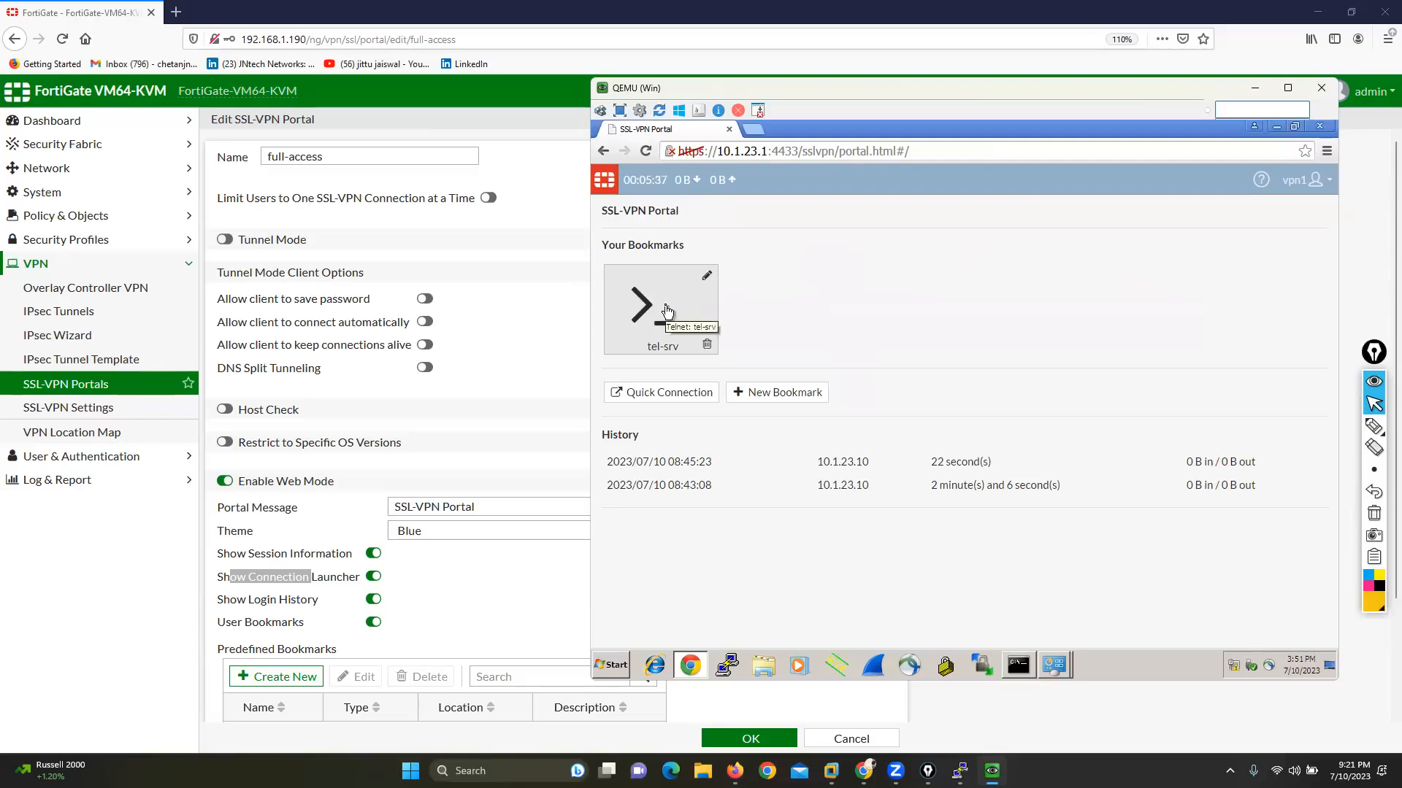
Step: Start a new RDP bookmark named remote-desk with host 200.200.200.177
click(752, 392)
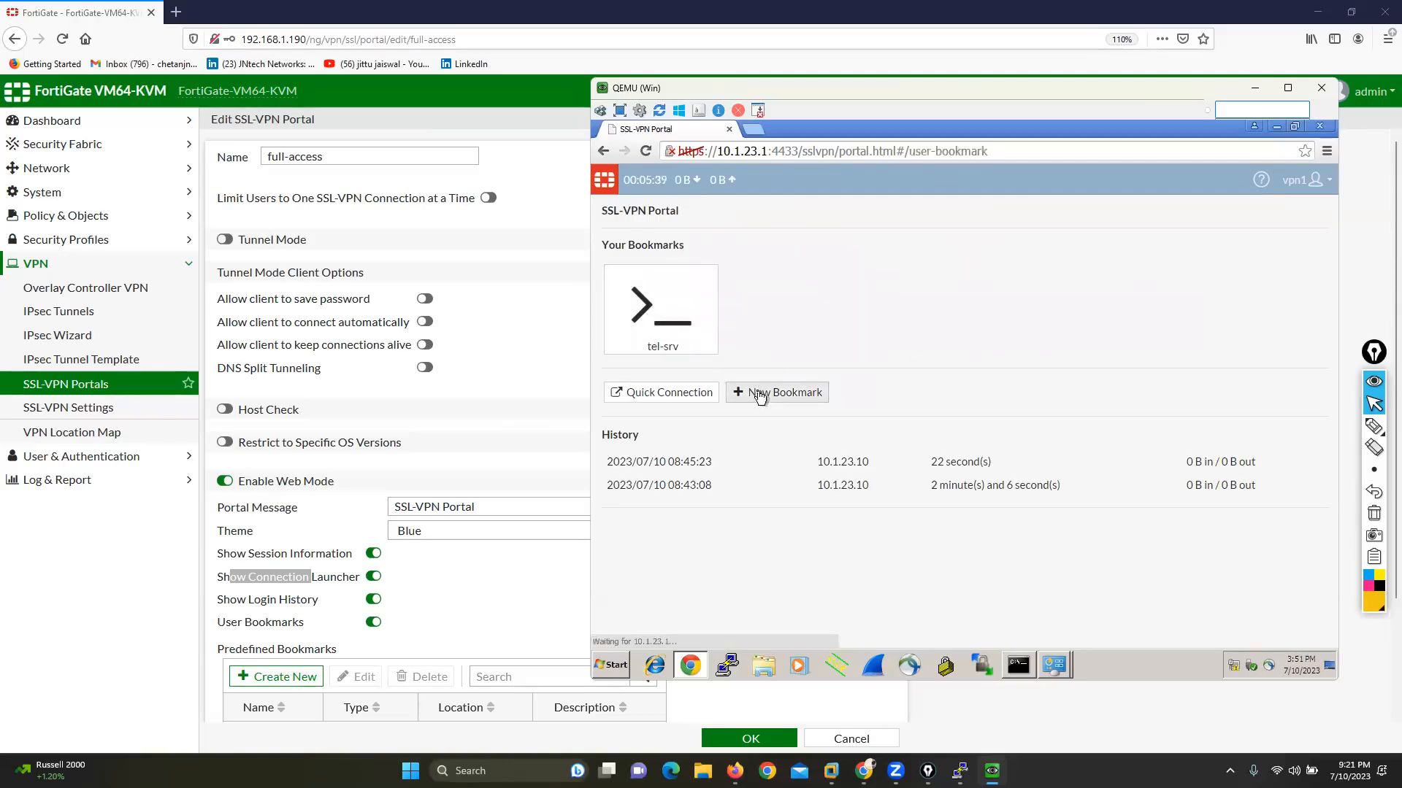
click(921, 304)
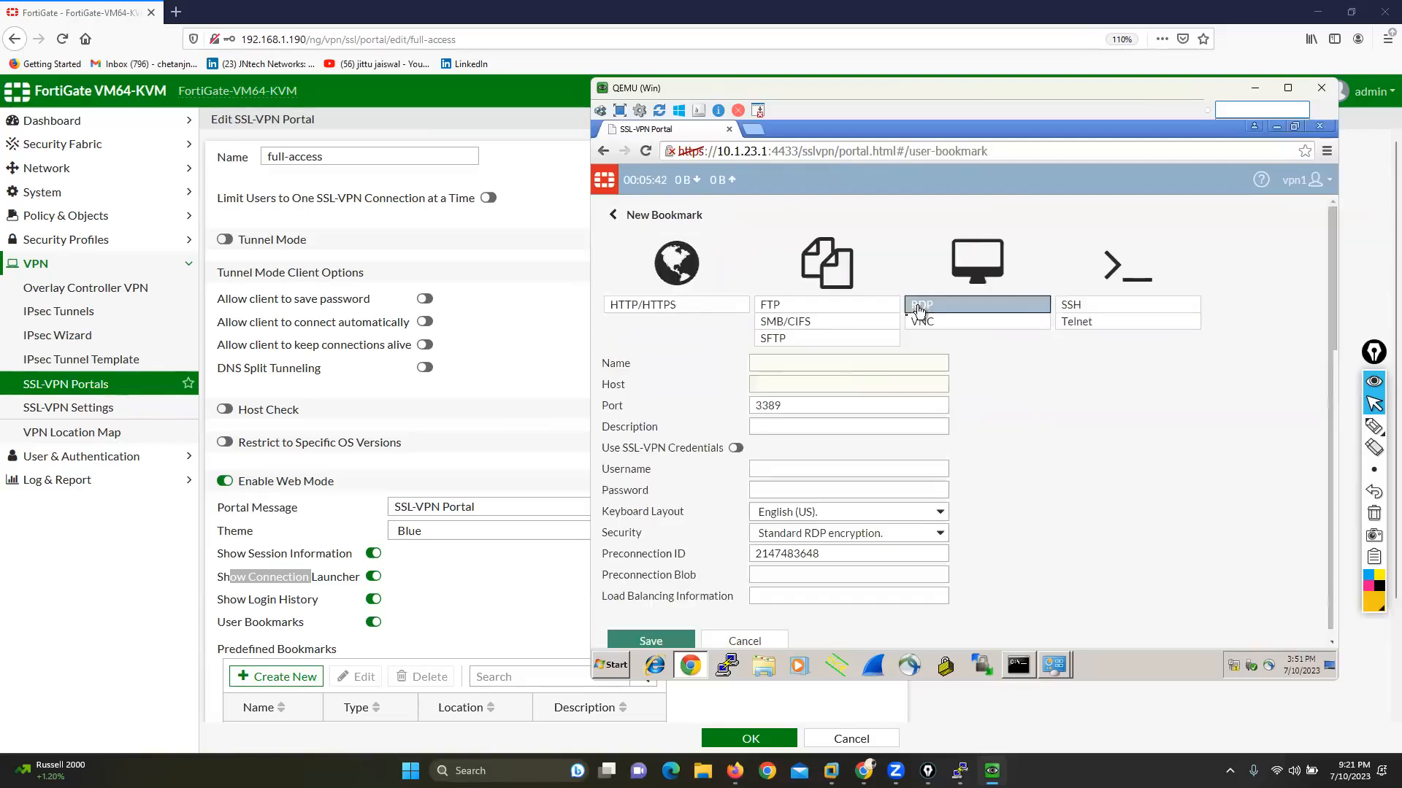
click(808, 365)
text(2)
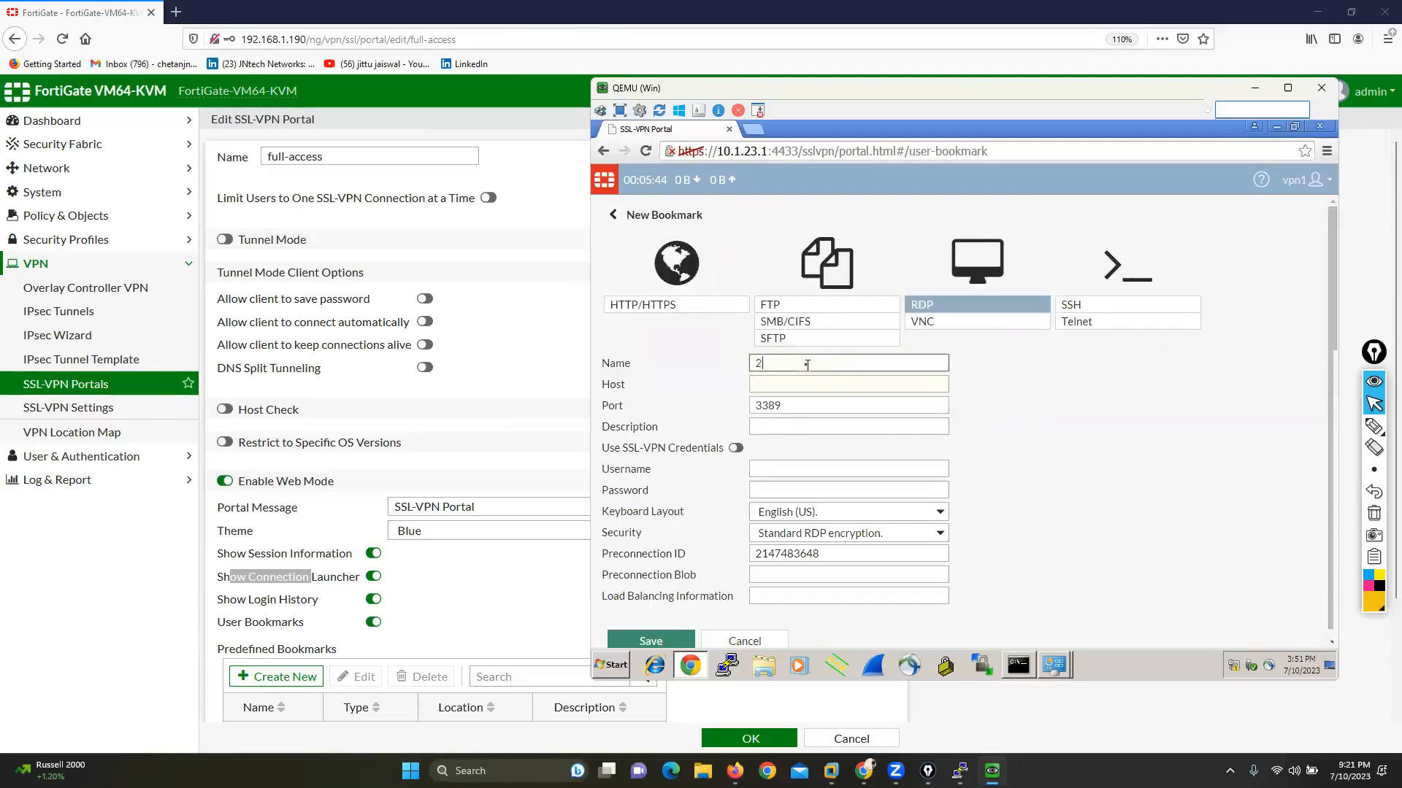
text(00.200.200.177)
key(Tab)
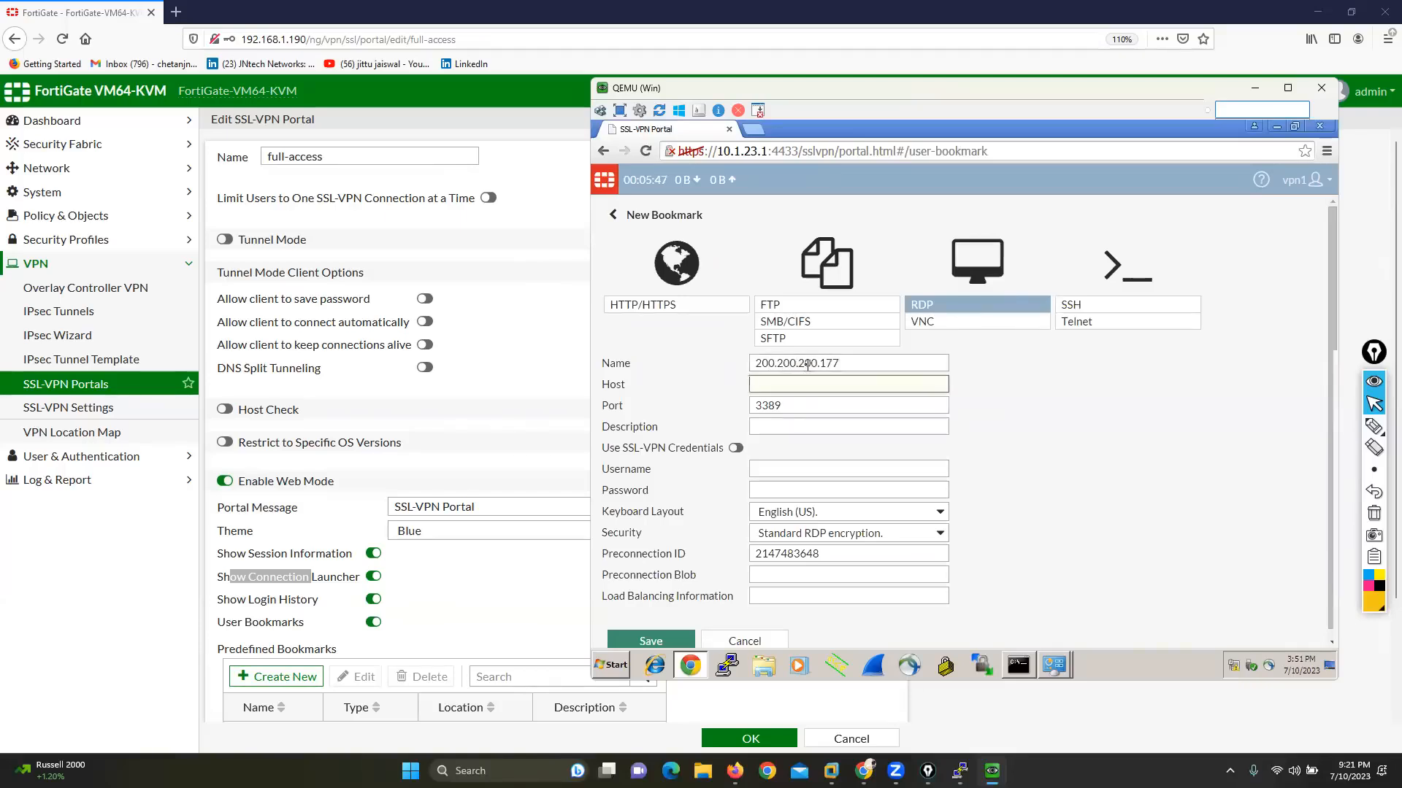
key(shift+Tab)
key(BackSpace)
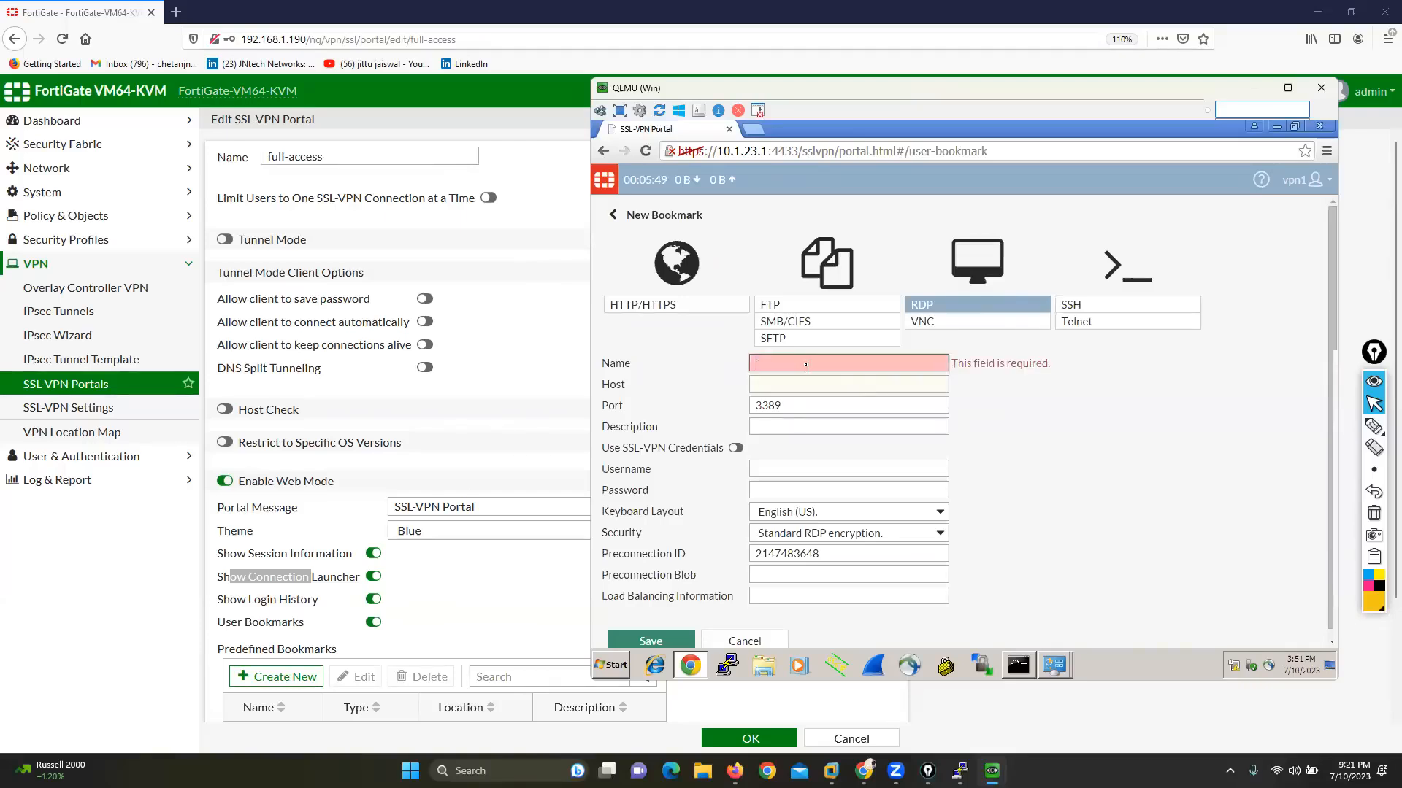
text(rem)
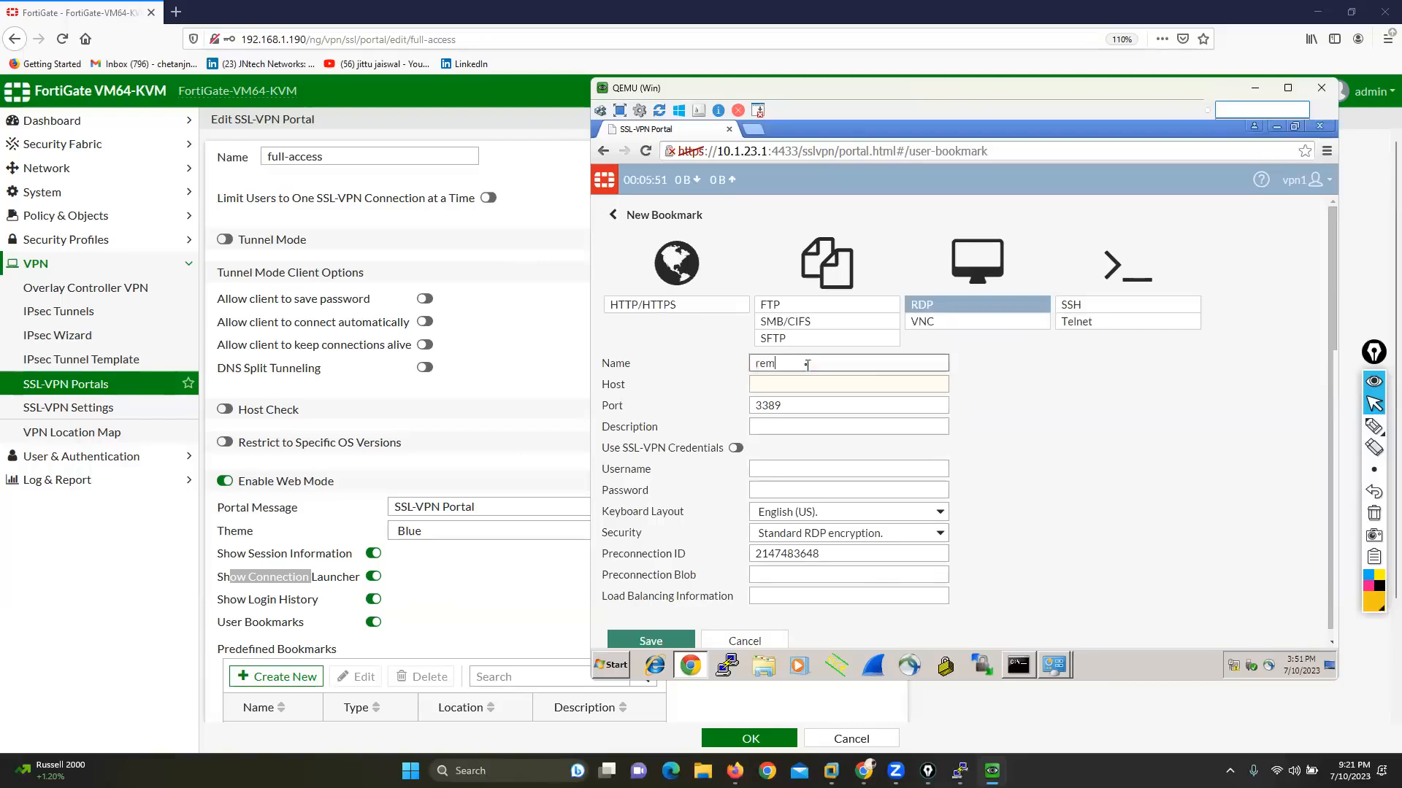
text(ote-desk)
key(Tab)
text(200.)
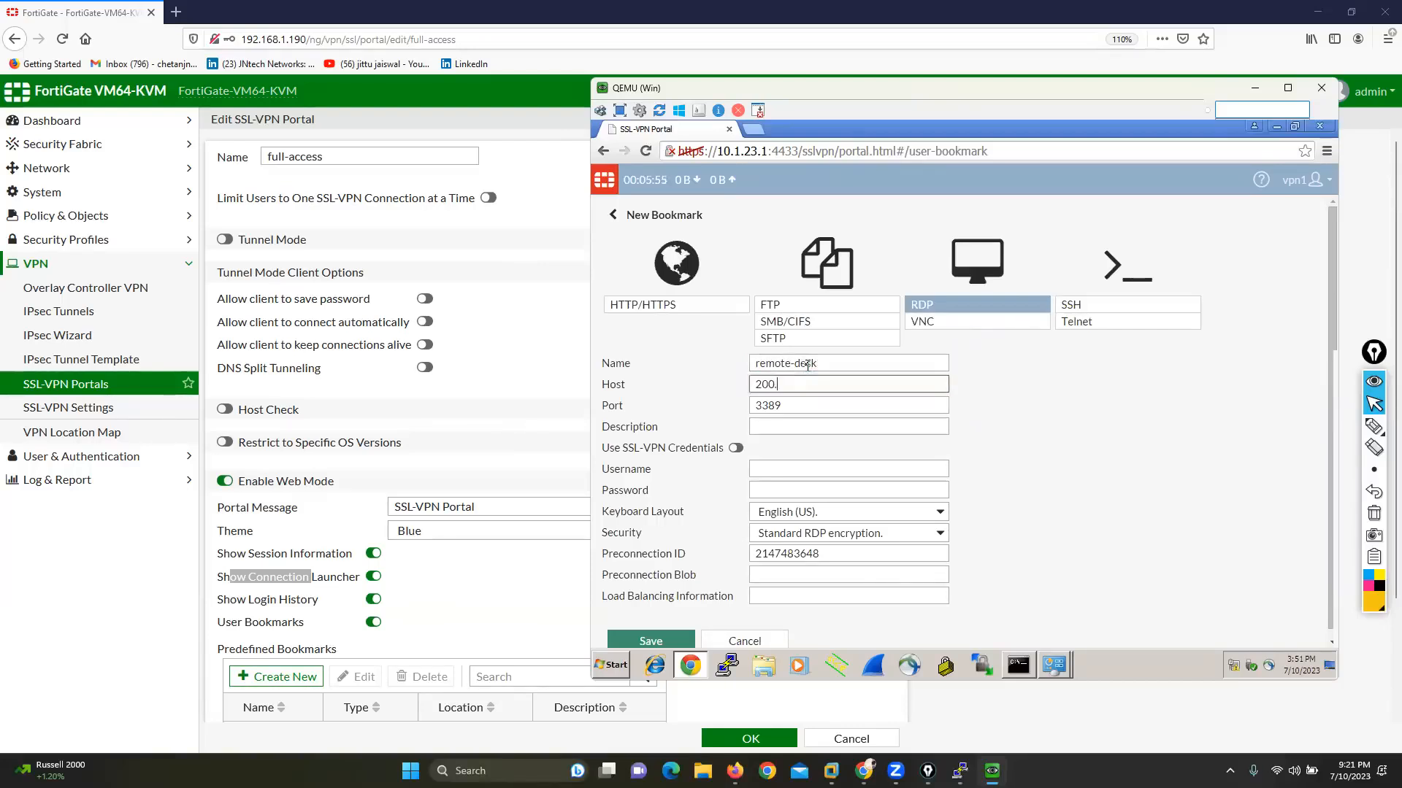
text(200.200.177)
Step: Enter username user1 and the account password in the RDP bookmark, and save it
click(786, 468)
text(user1)
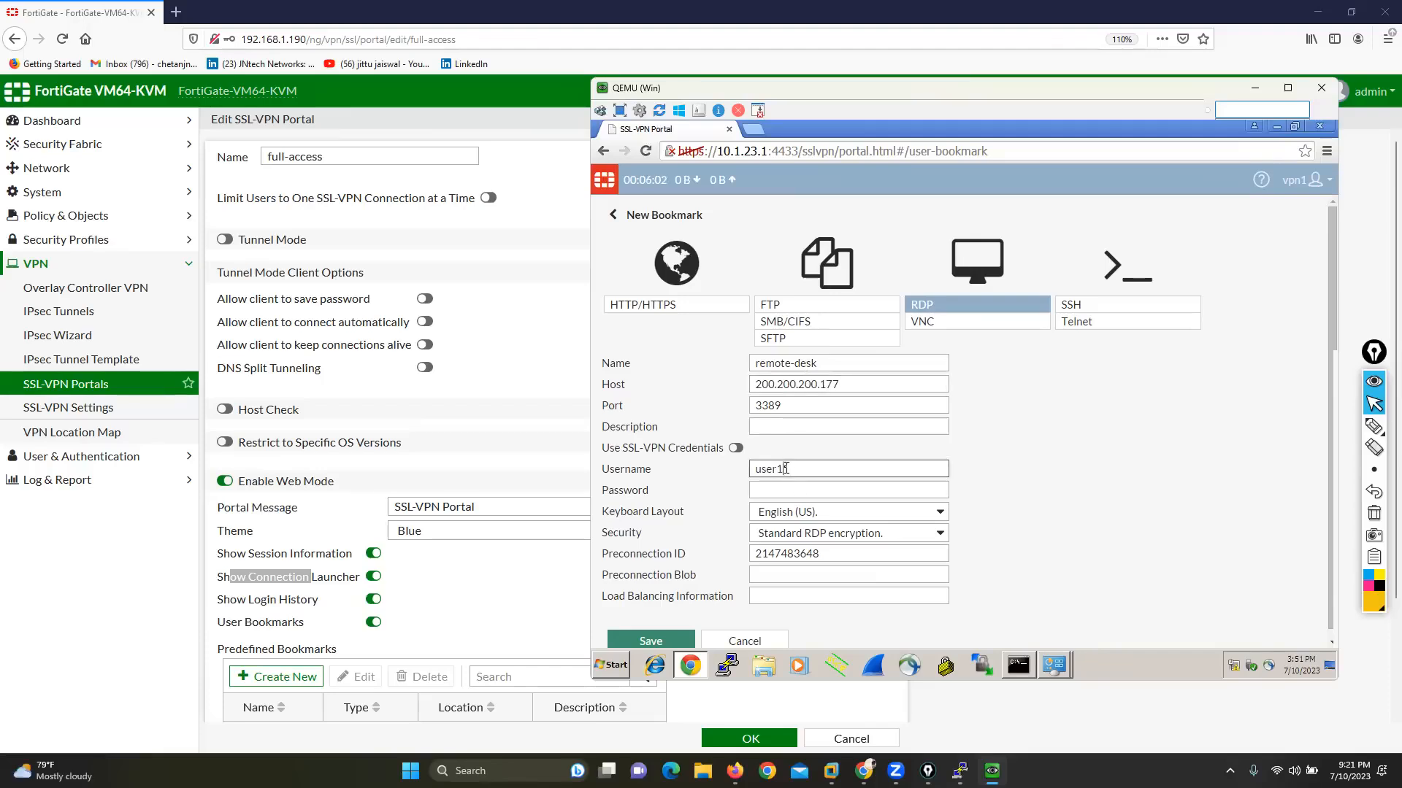
key(Tab)
text(12345)
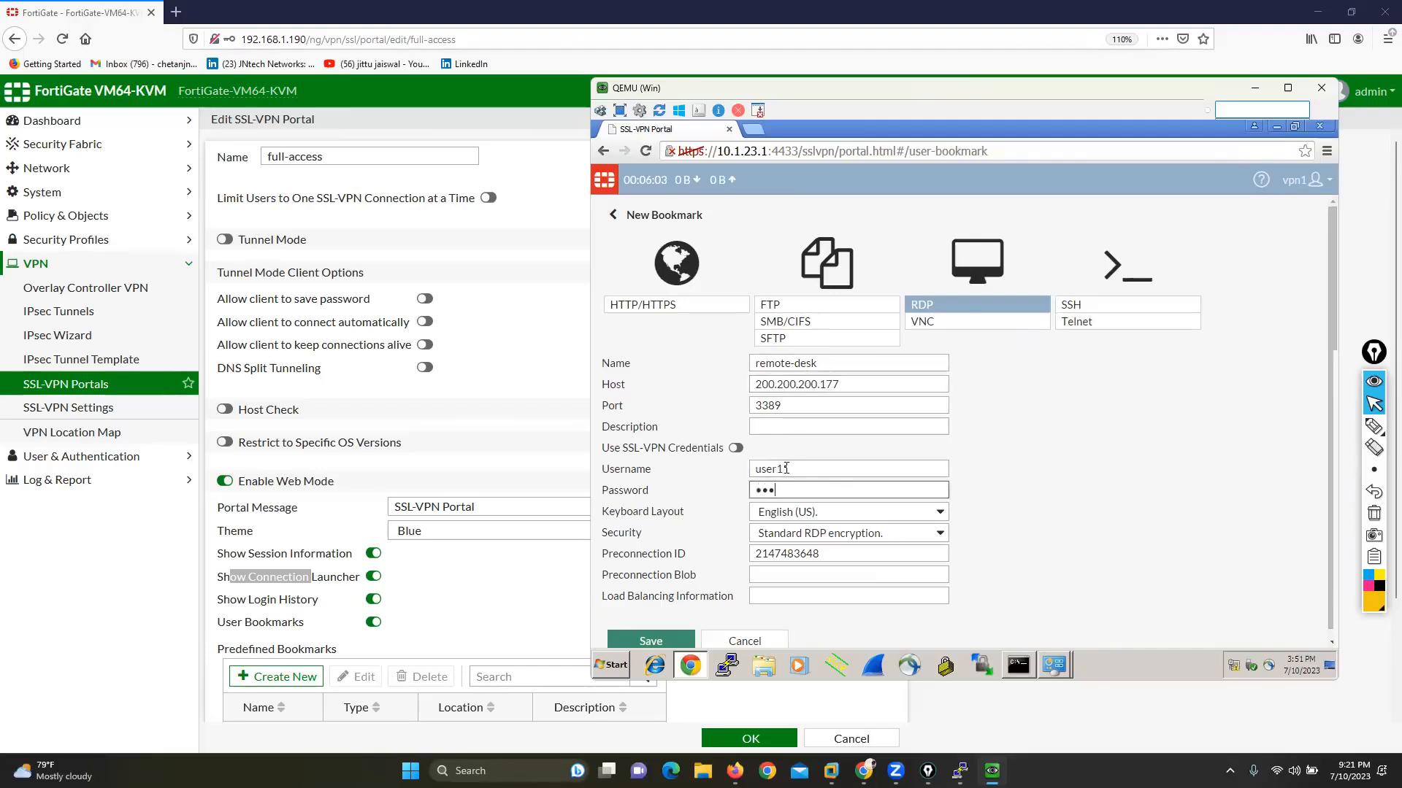
click(347, 9)
click(665, 641)
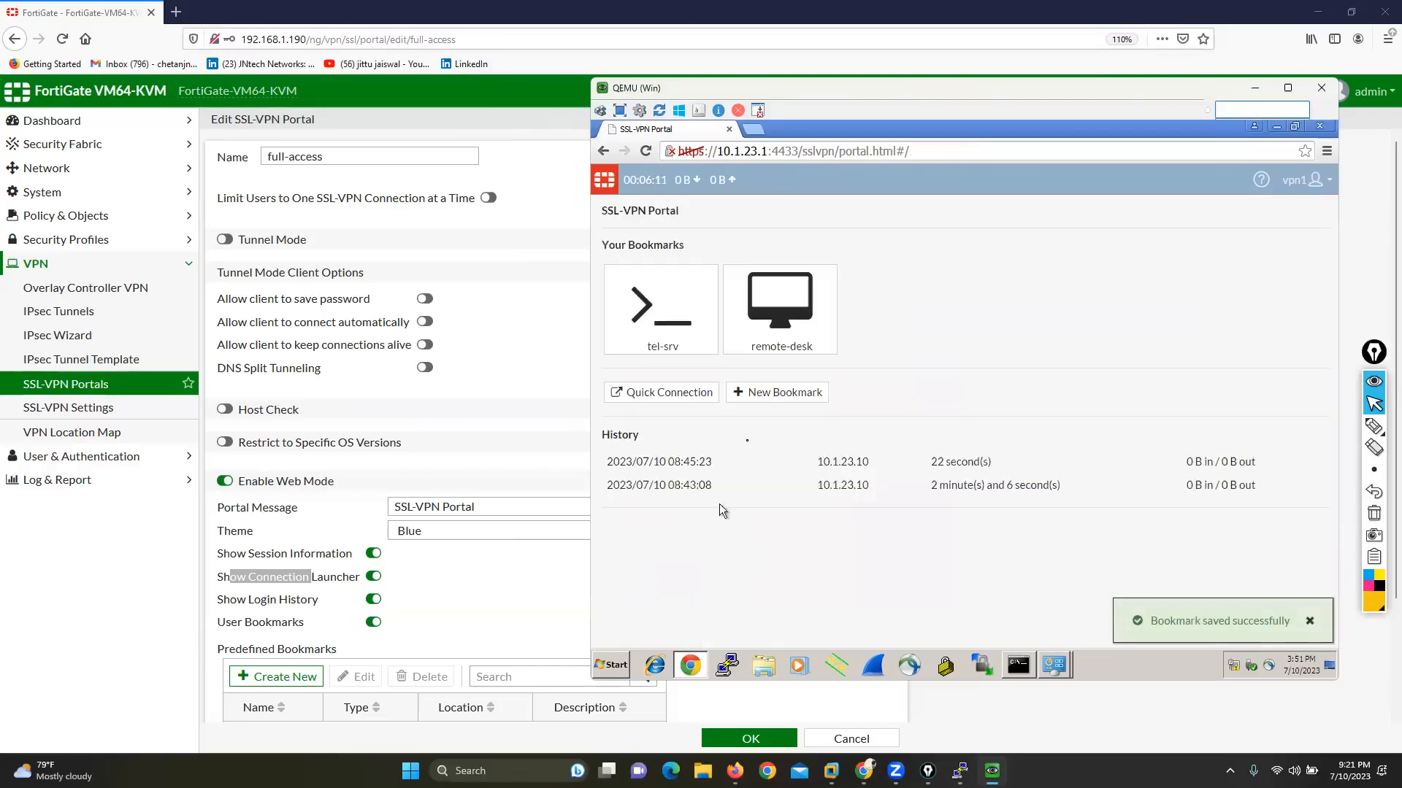
click(661, 398)
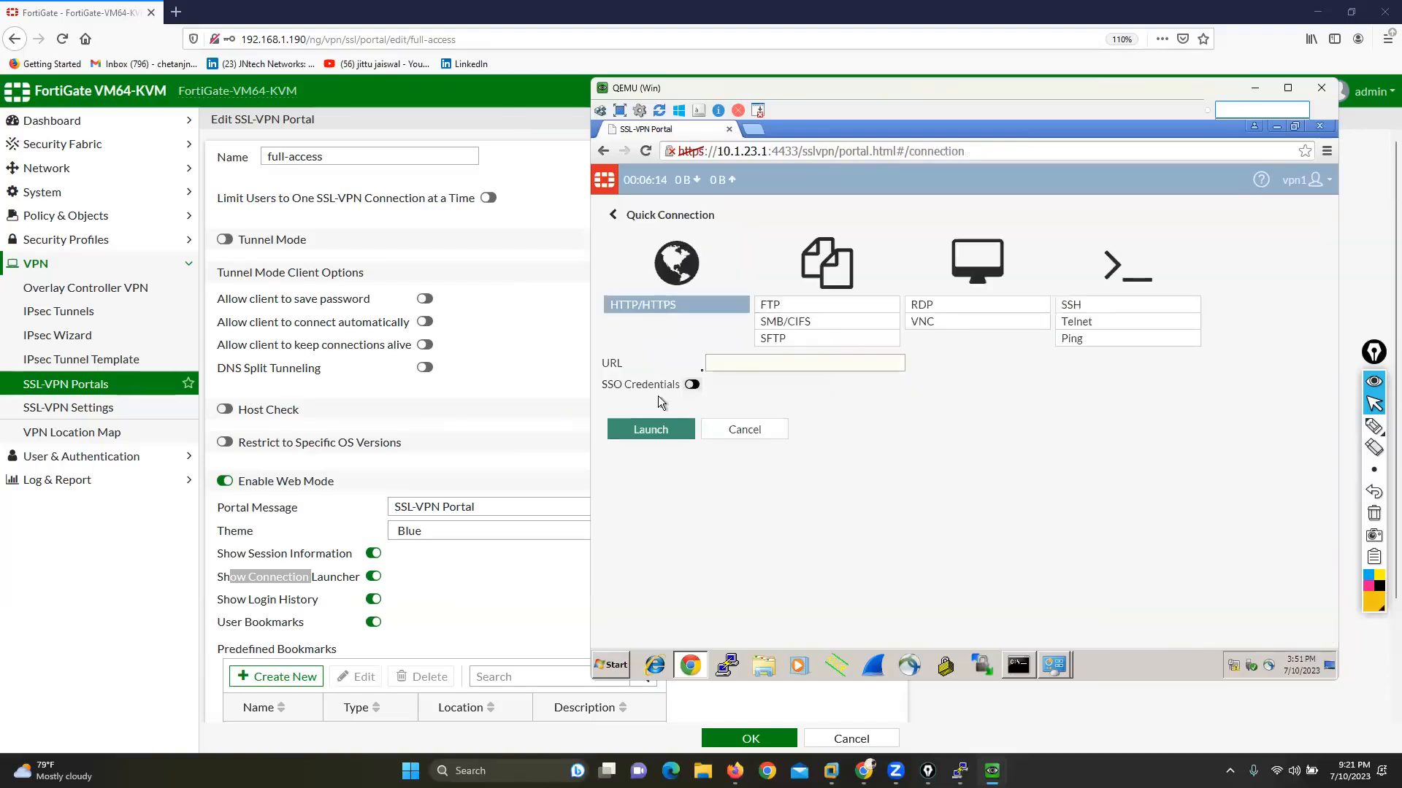
click(1077, 330)
click(758, 417)
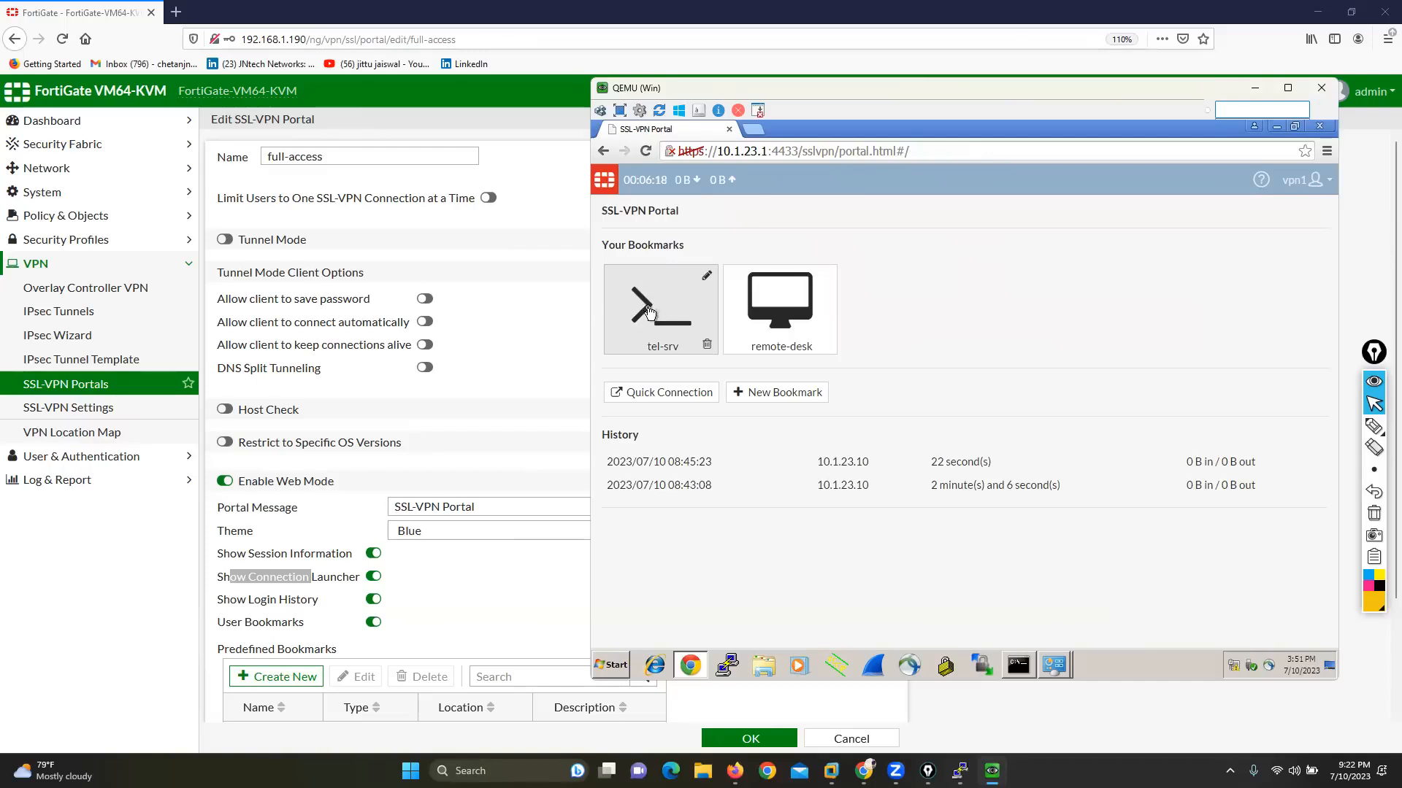
Step: Launch the saved tel-srv Telnet bookmark from the portal
click(648, 311)
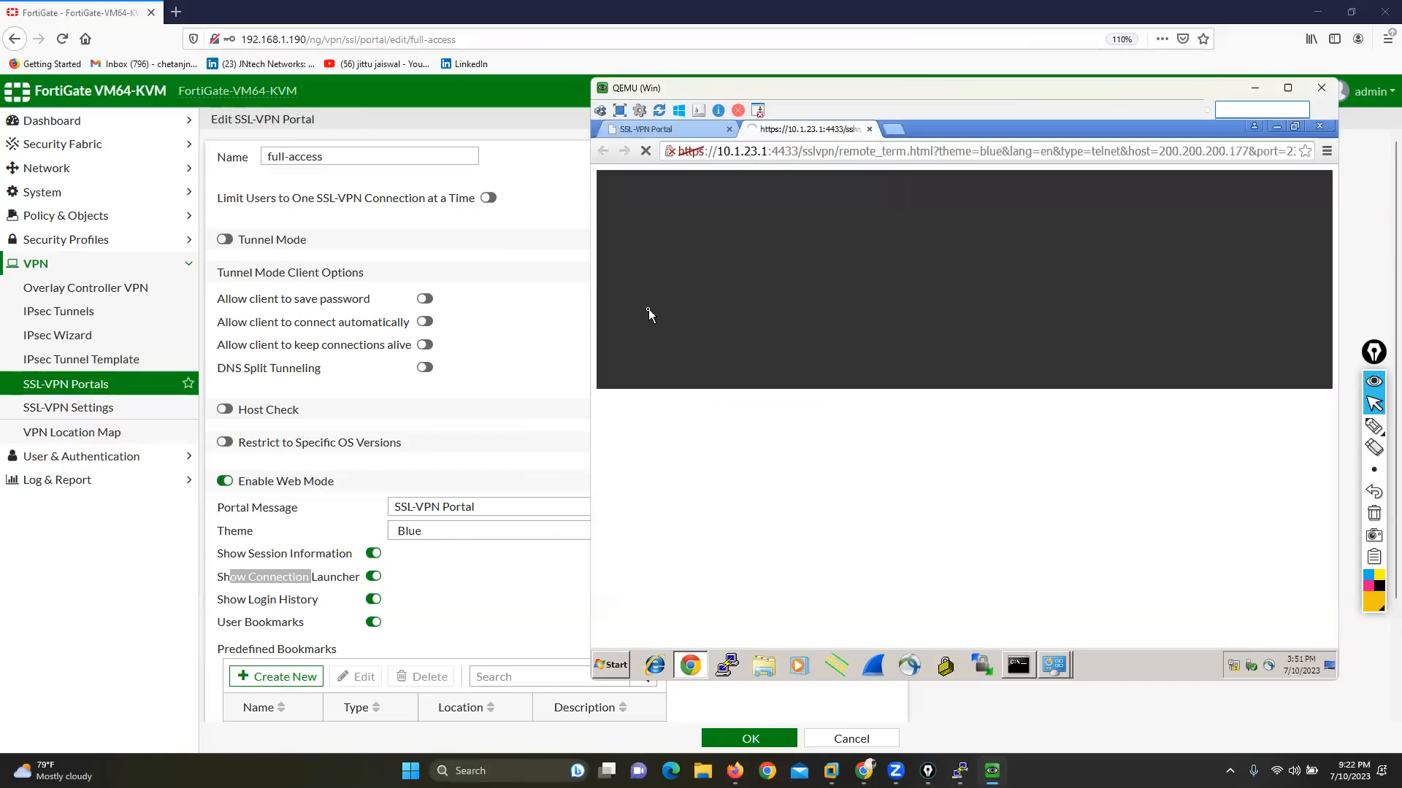
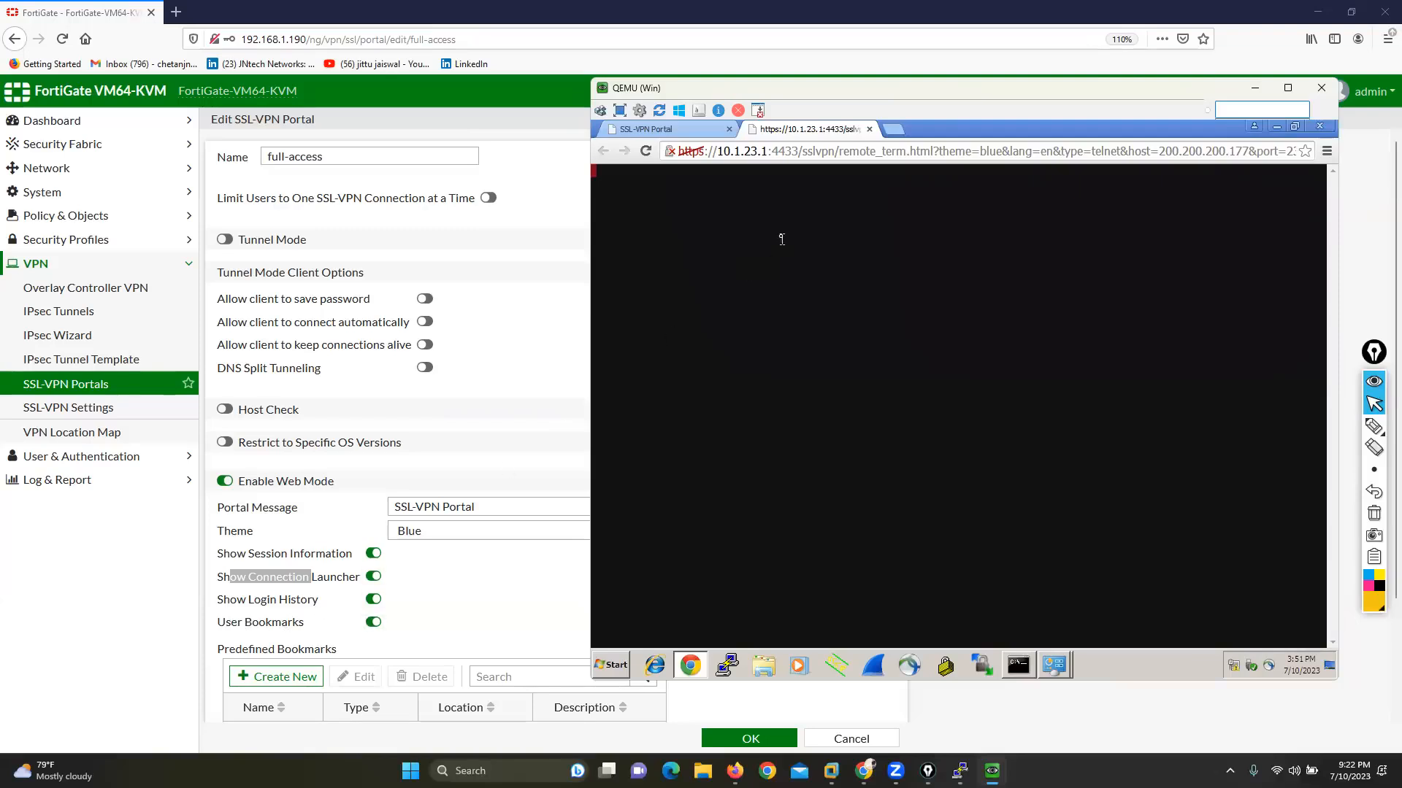
Step: Close the Telnet session, disable User Bookmarks and Show Connection Launcher in the full-access portal, and save the portal
click(870, 129)
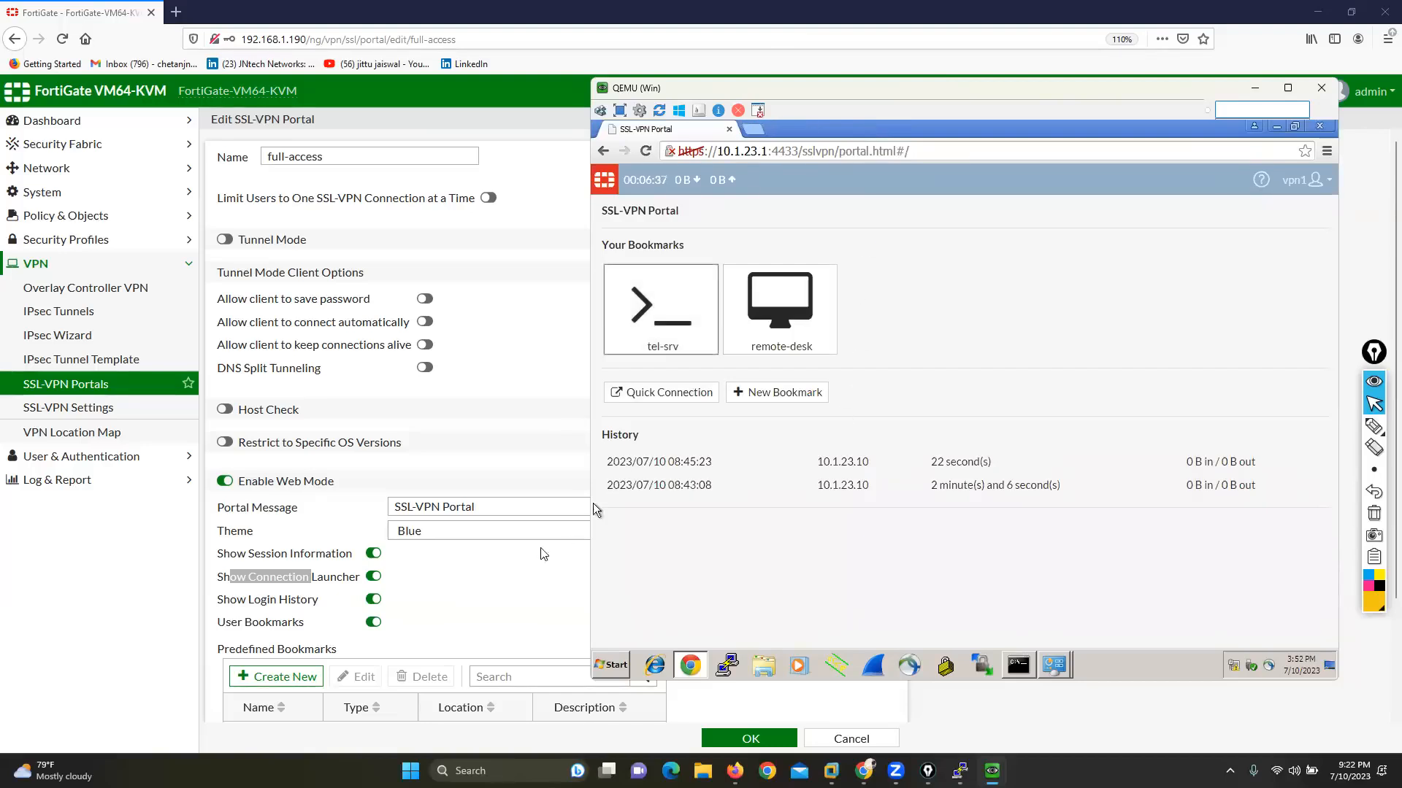
click(372, 627)
click(372, 624)
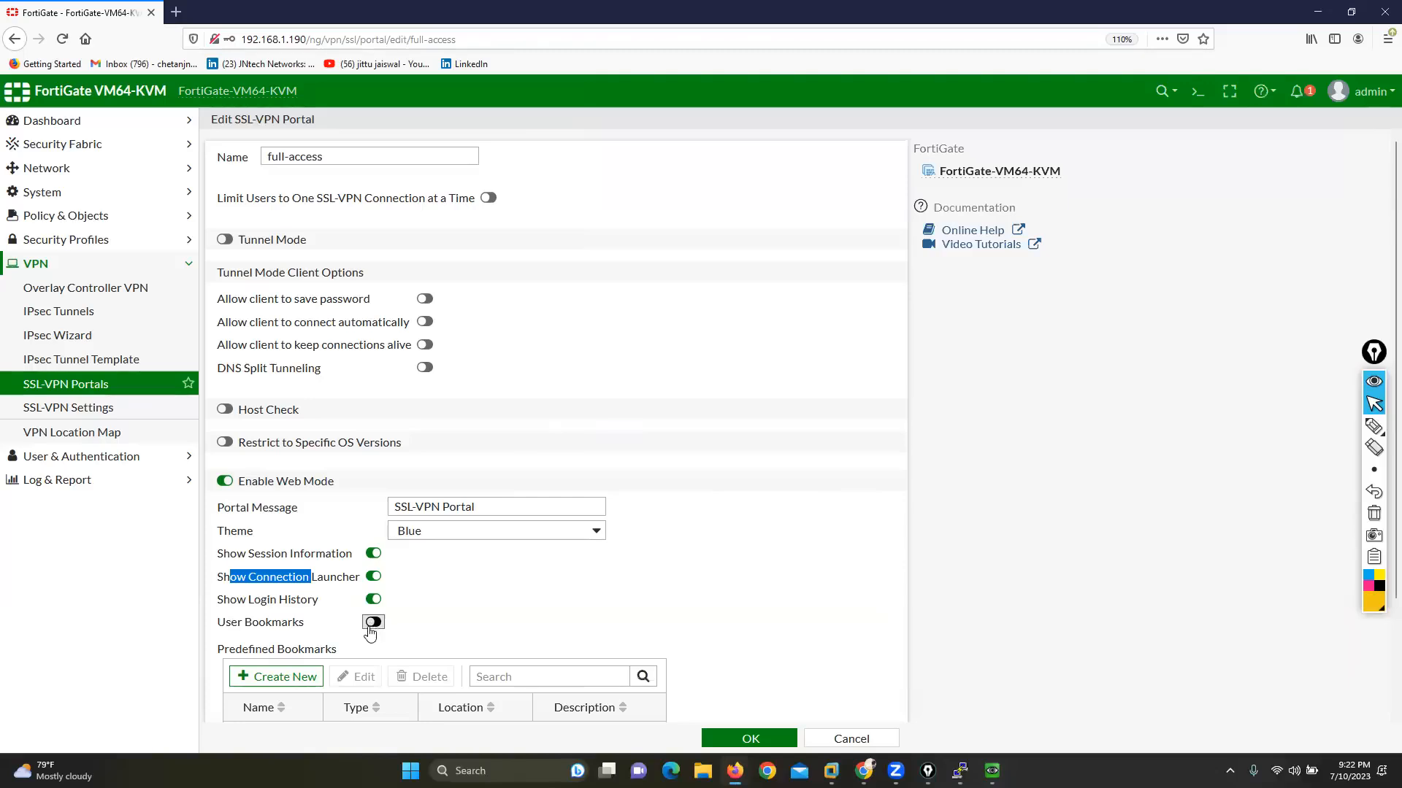
click(373, 577)
click(751, 738)
Step: Switch to the Windows machine and reload the SSL-VPN portal page to check the disabled options
mouse_move(992, 771)
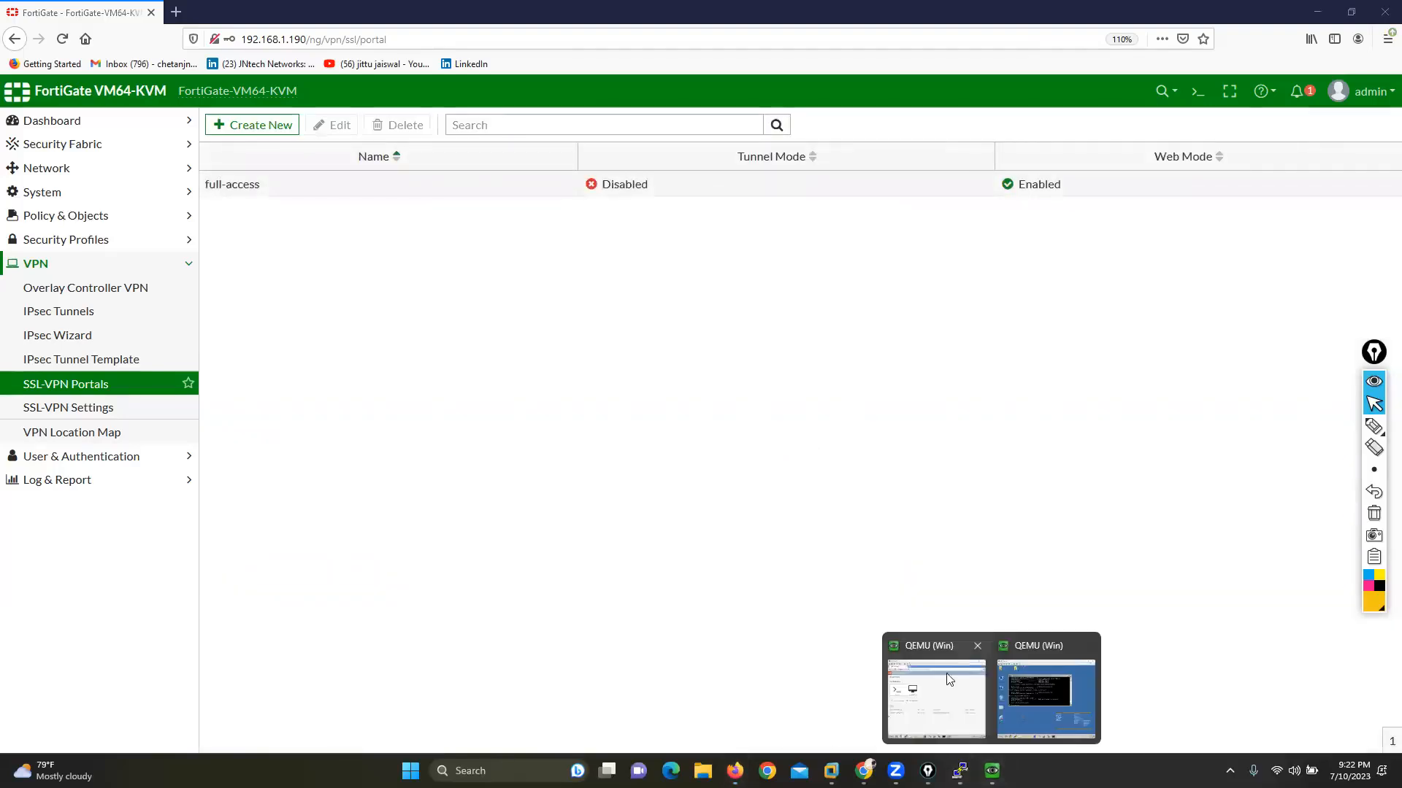
click(942, 687)
right_click(970, 257)
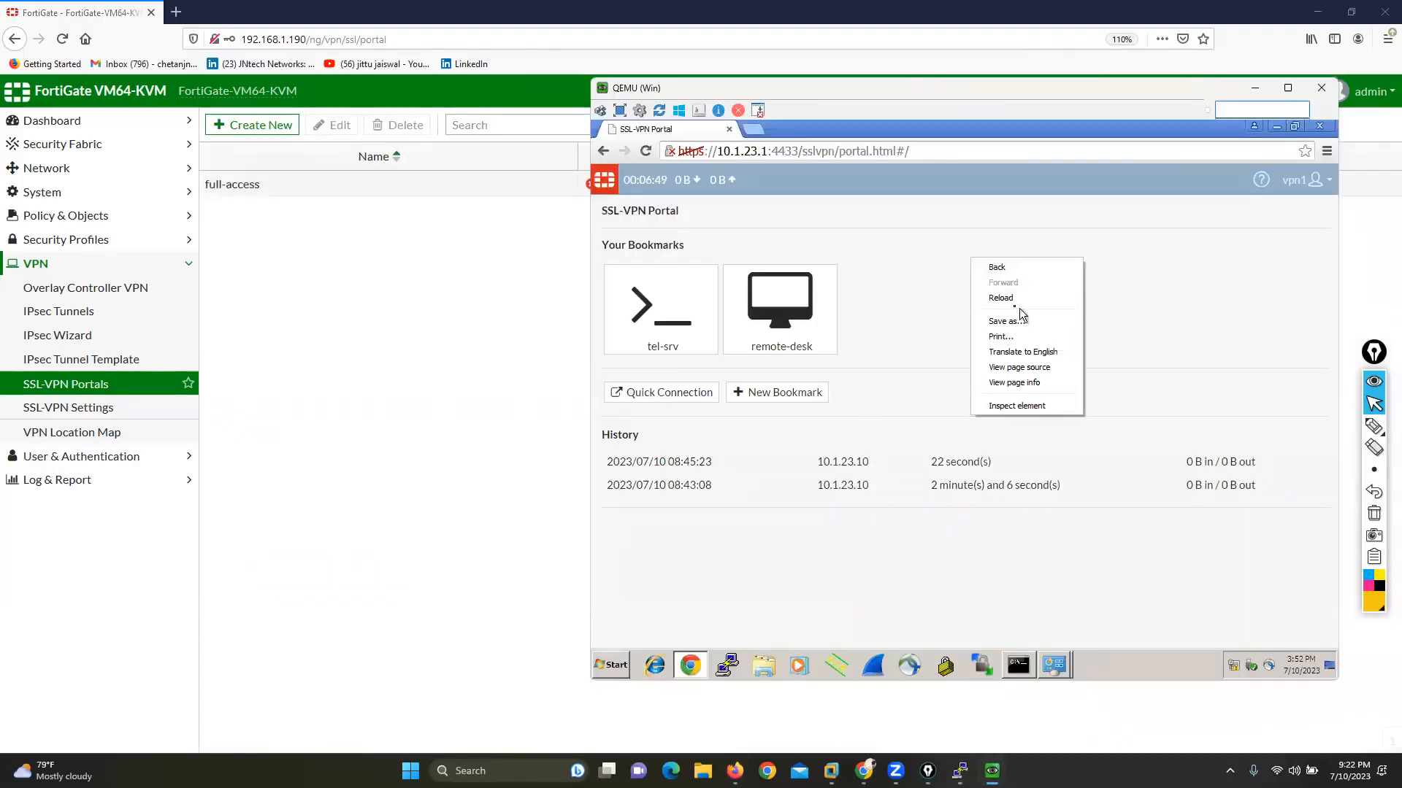
click(1010, 299)
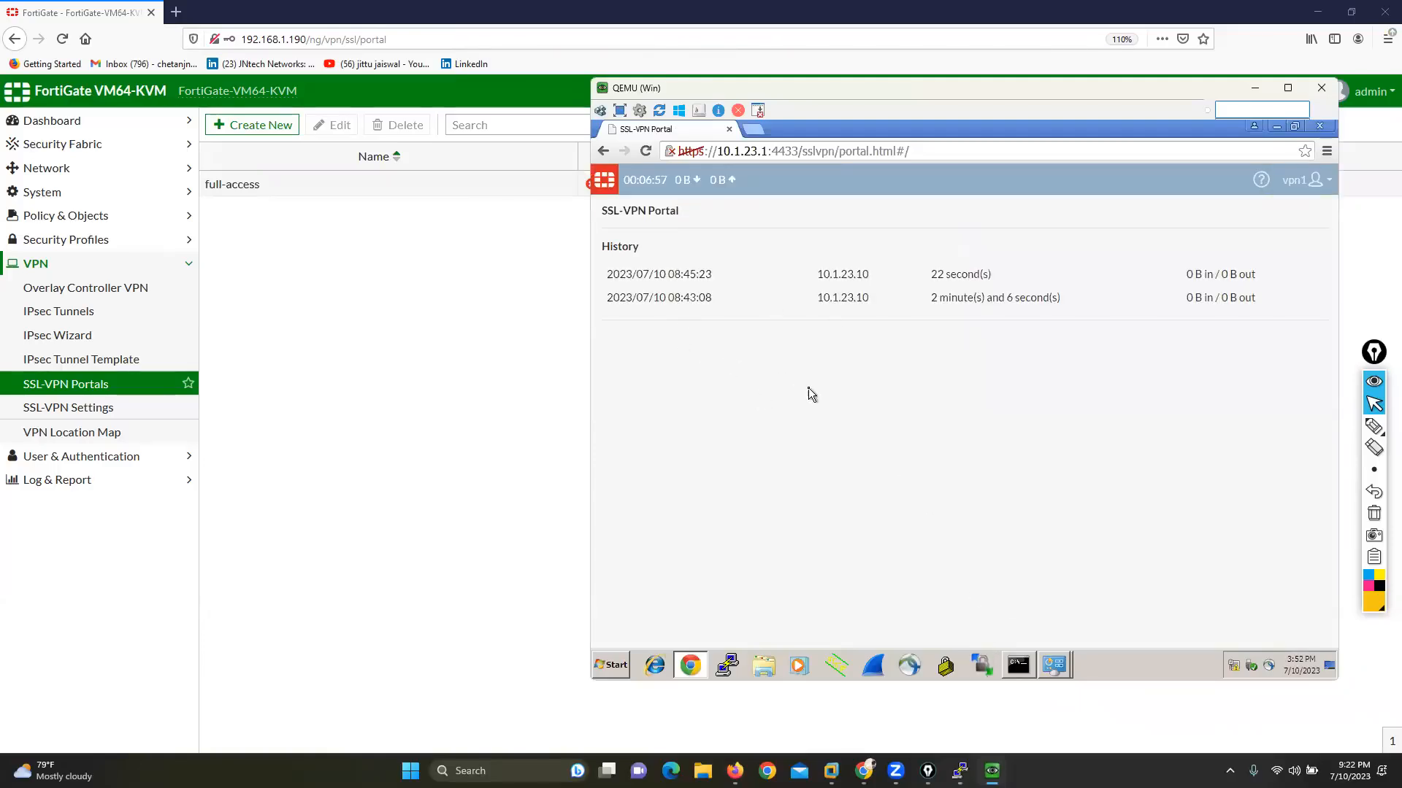
Step: Return to FortiGate, reopen the full-access portal for editing, and start a new predefined bookmark
click(399, 315)
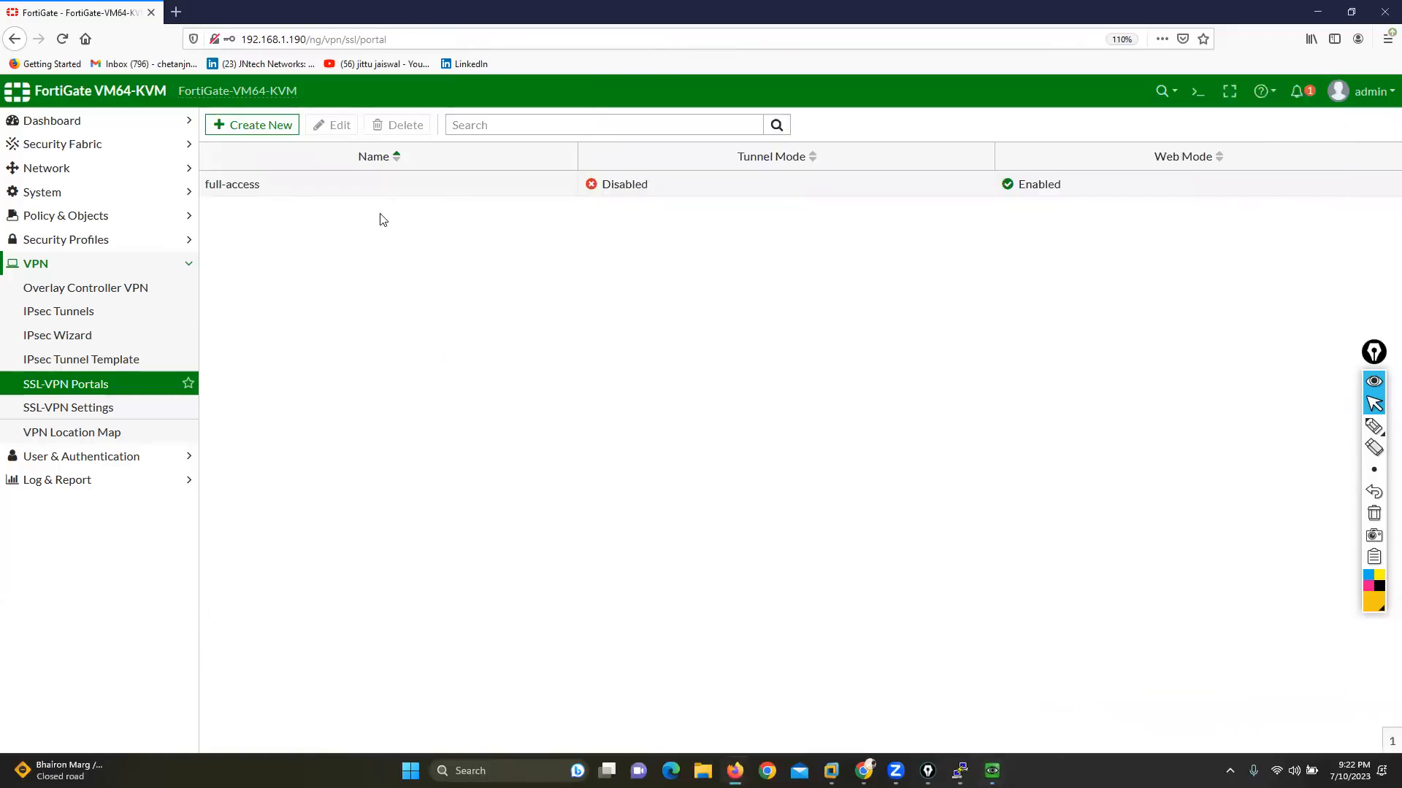
double_click(374, 187)
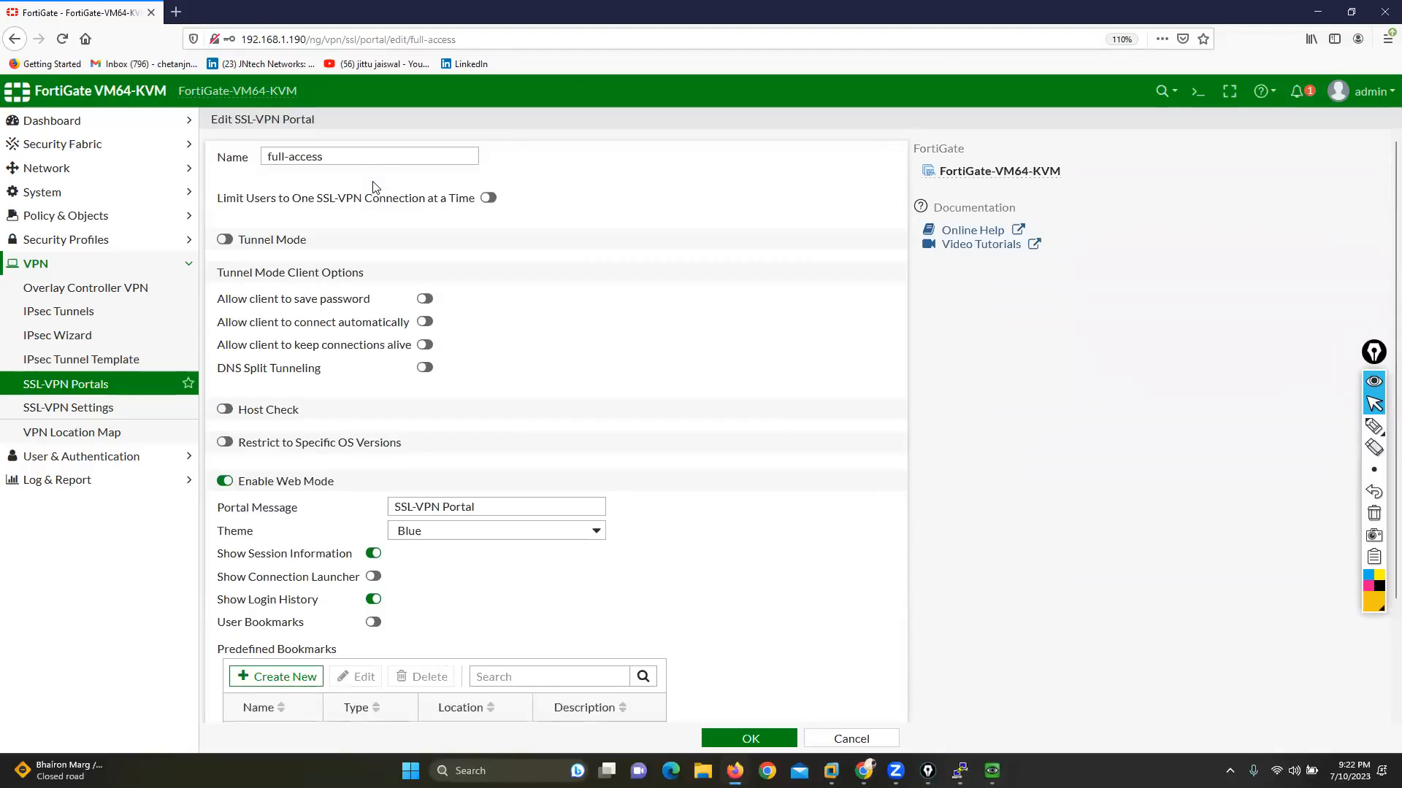
triple_click(349, 160)
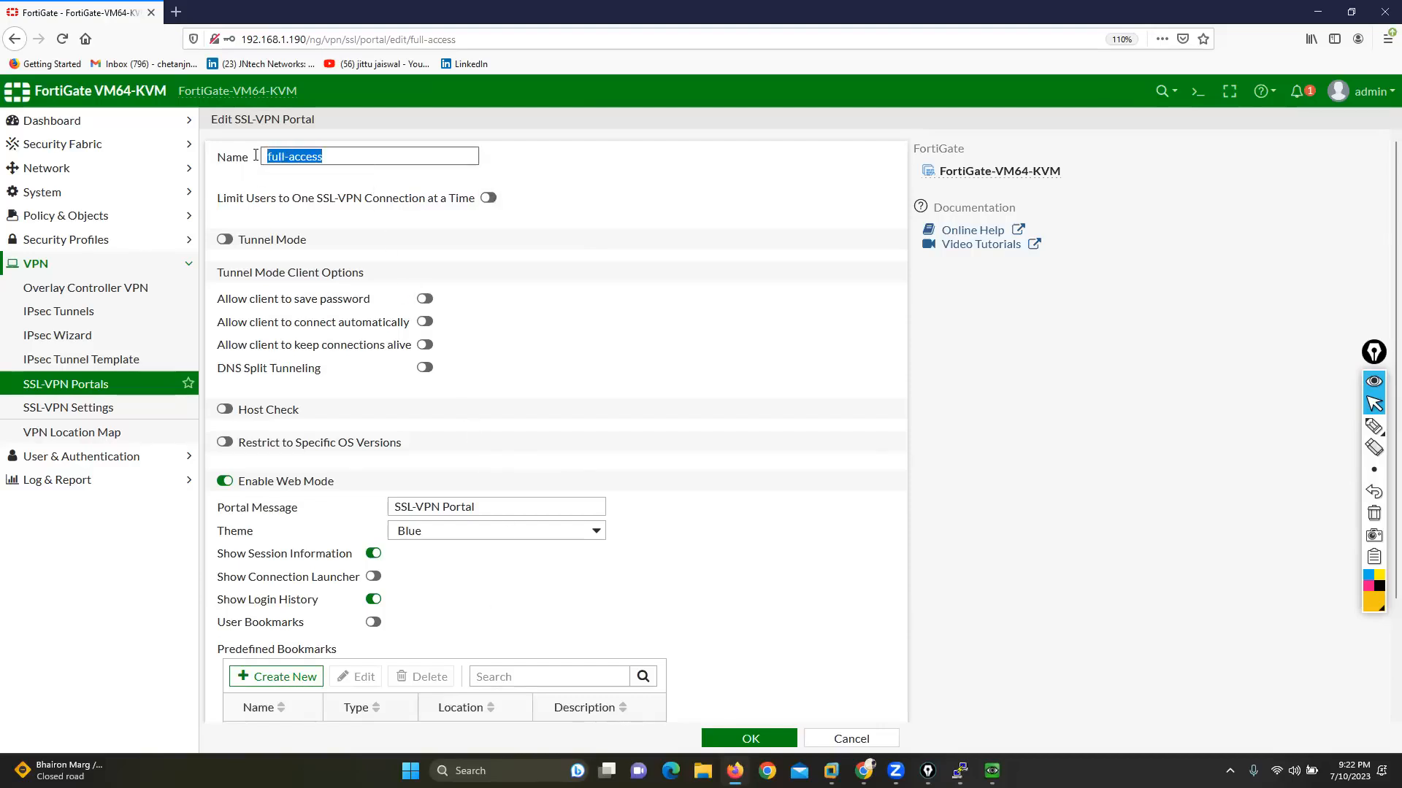
scroll(248, 219, down, 2)
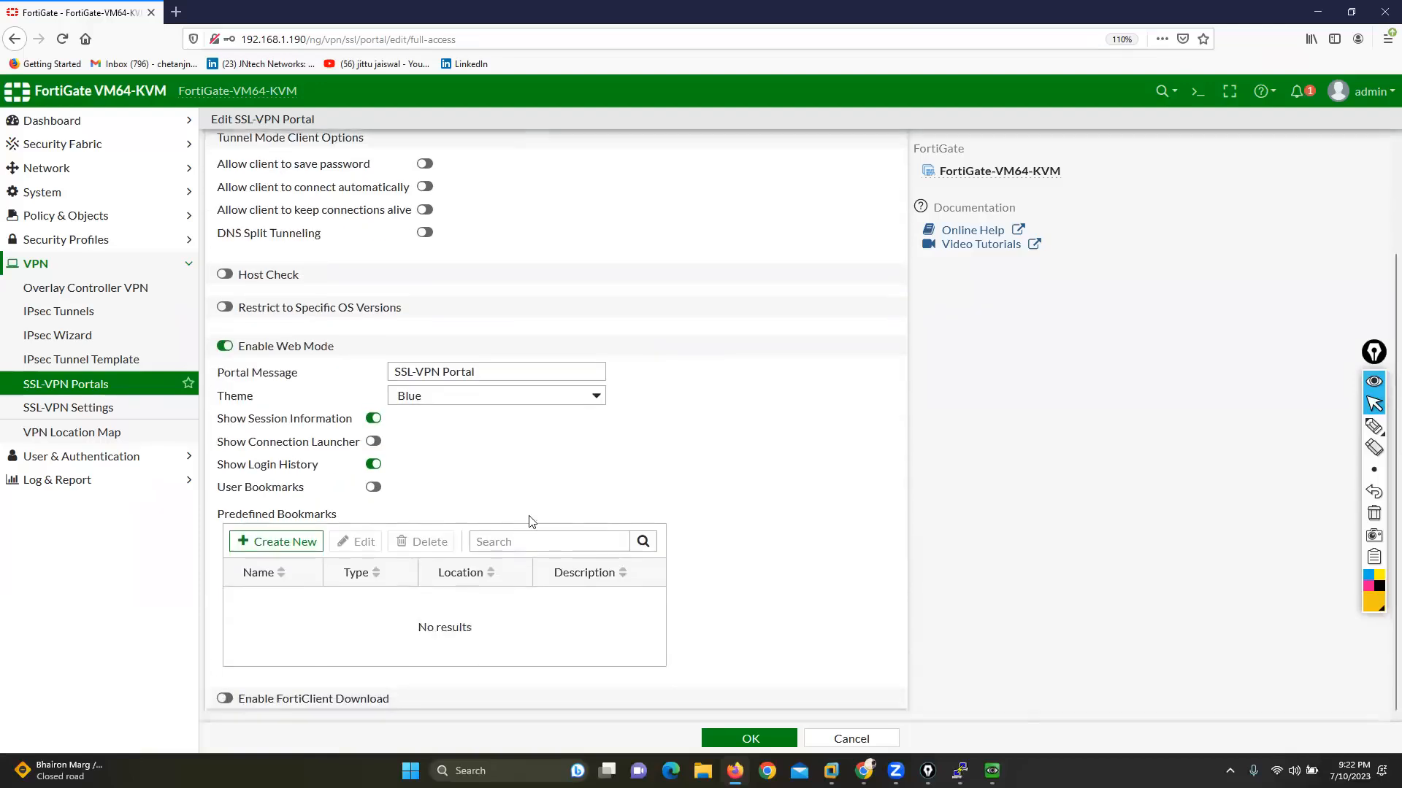
drag(217, 520, 315, 520)
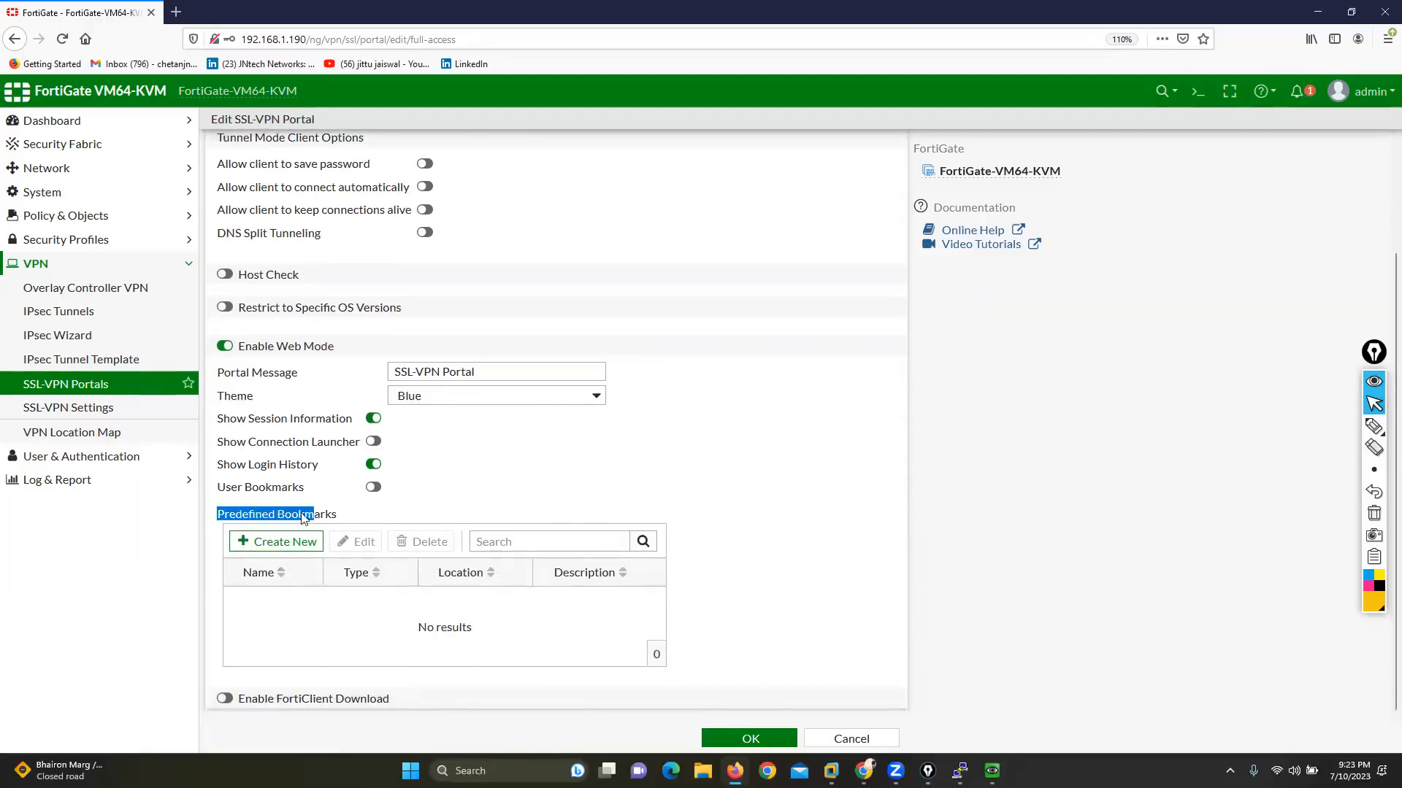
click(277, 541)
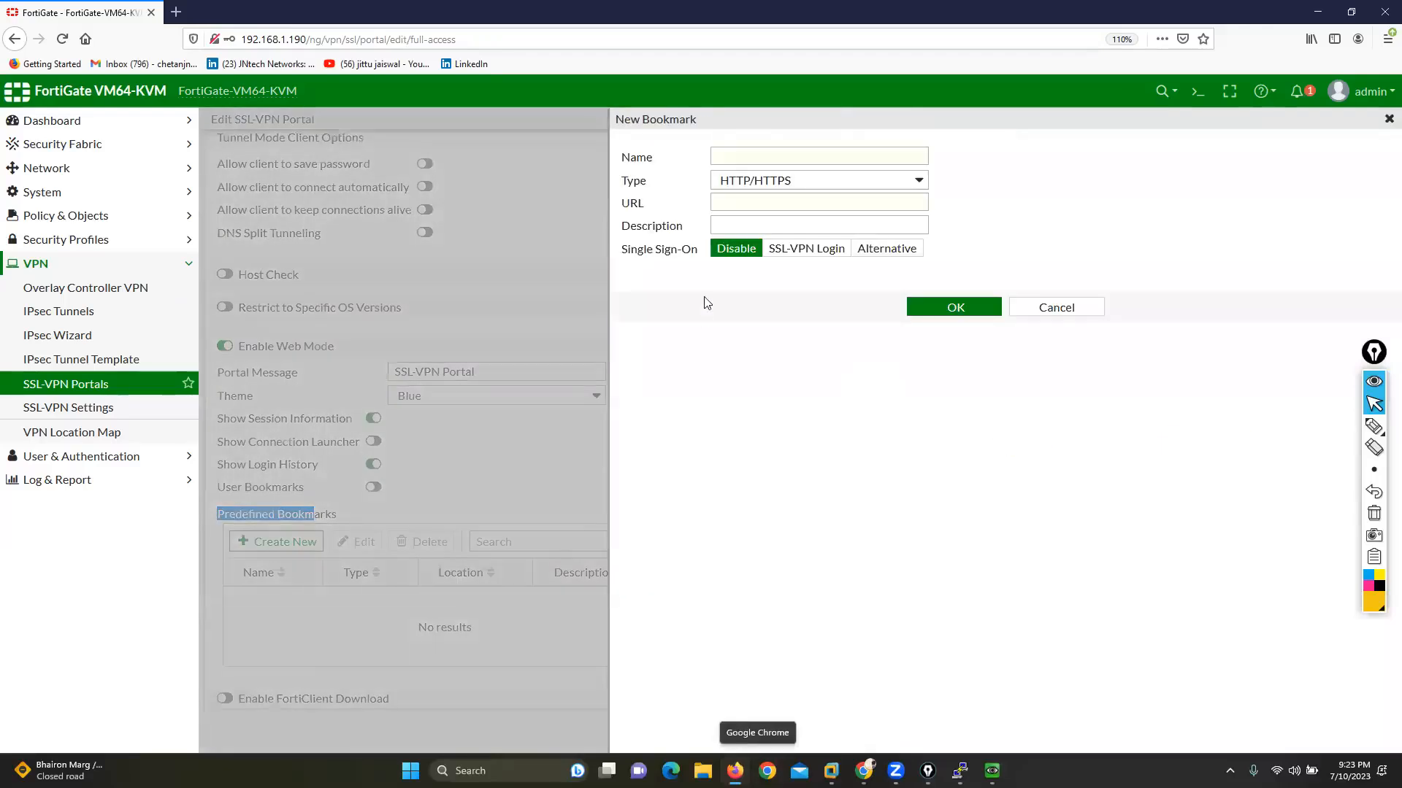
Step: Set the predefined bookmark's type to RDP, its name to new-desk, and its host to 200.200.200.177
click(798, 184)
click(752, 237)
click(747, 152)
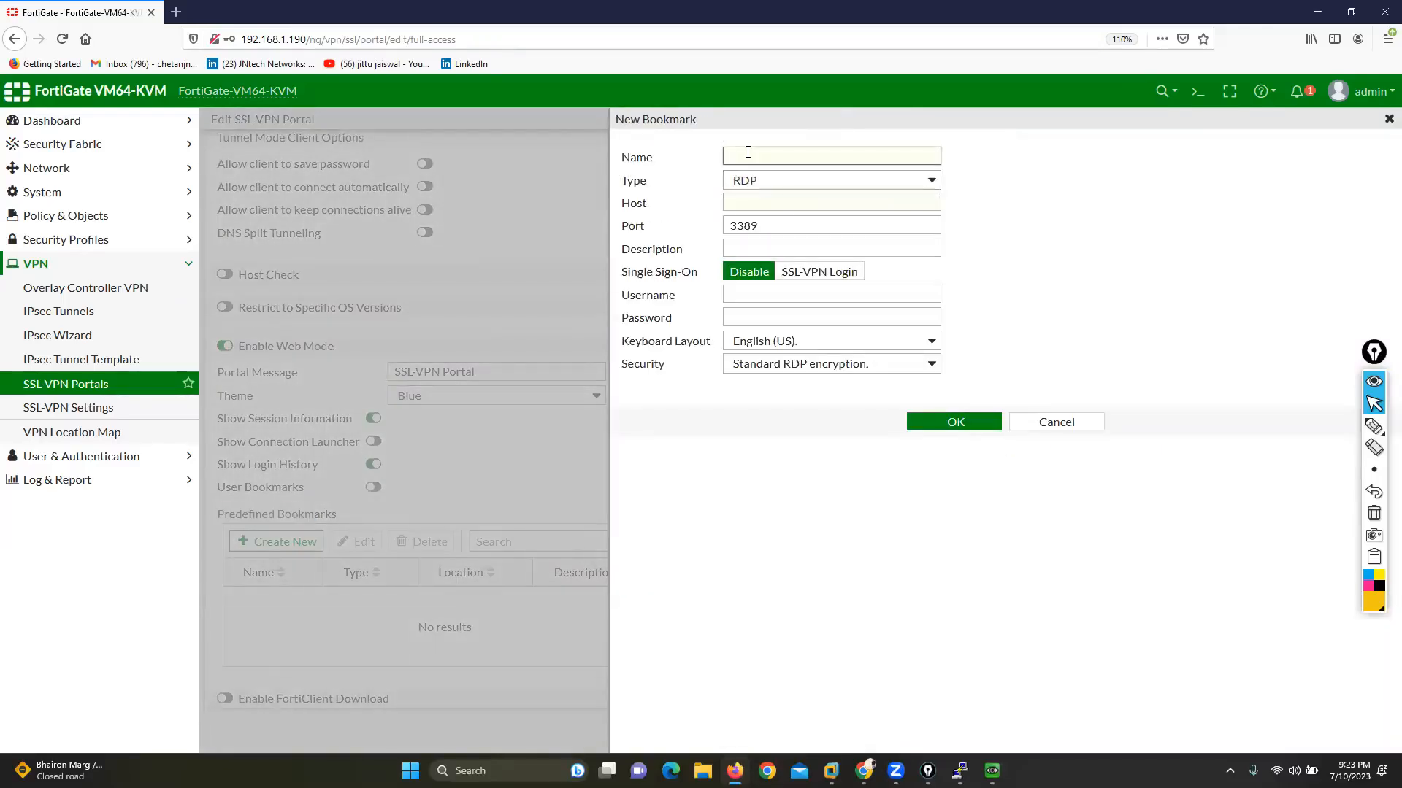
text(new-desk)
click(768, 196)
text(200.)
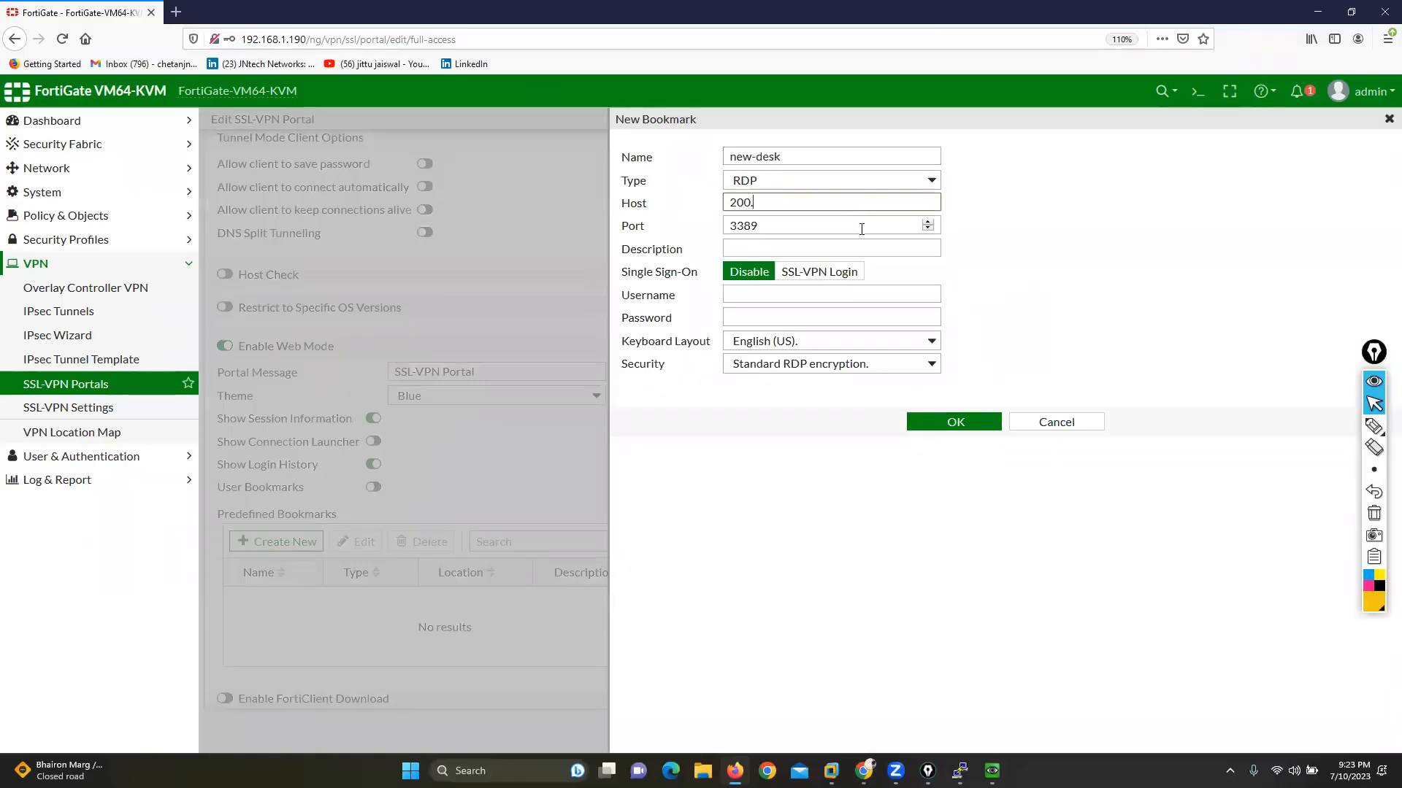
text(200.200.177)
Step: Enter username user1 and the account password in the RDP bookmark, save it, and decline storing the login in the browser
key(Tab)
key(Tab)
key(Tab)
key(Tab)
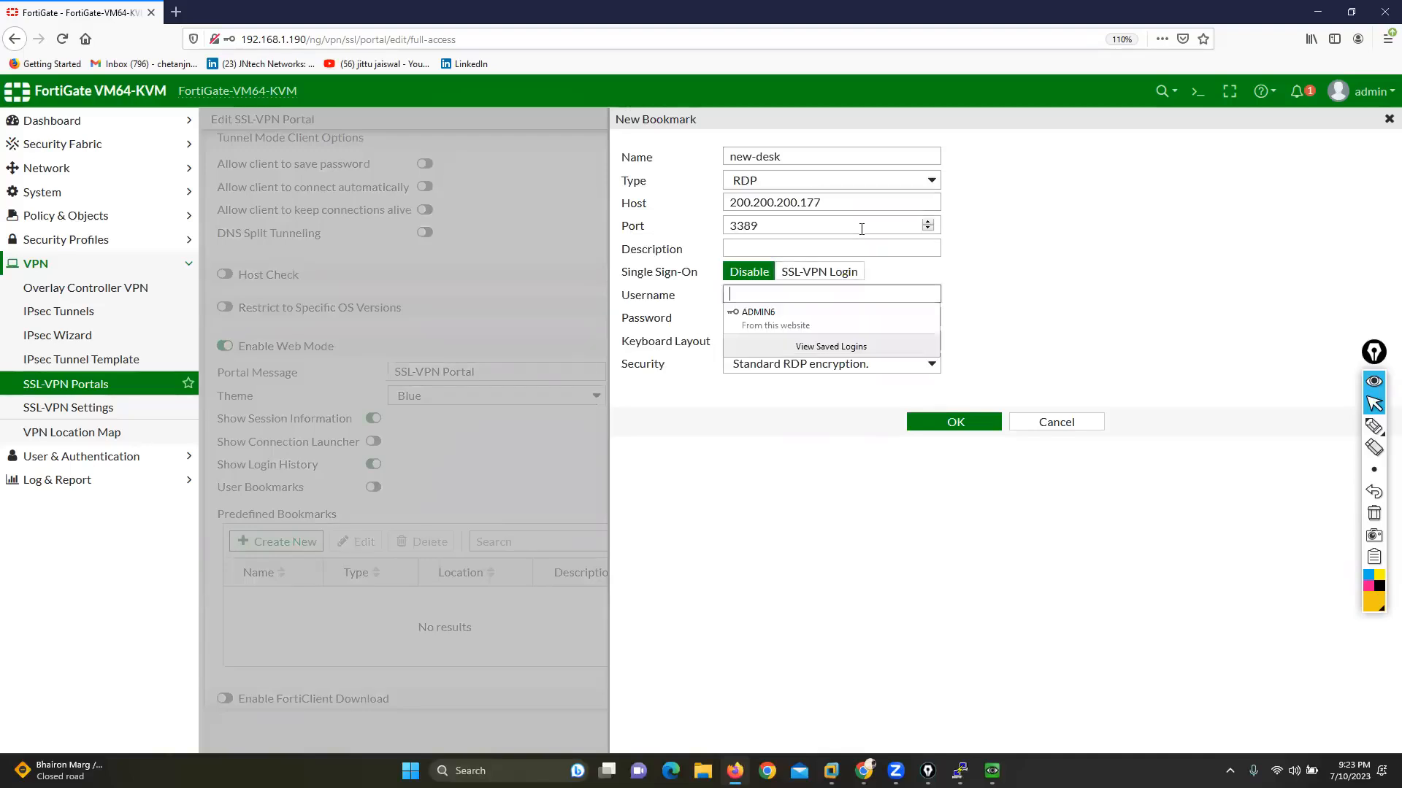
text(user1)
key(Tab)
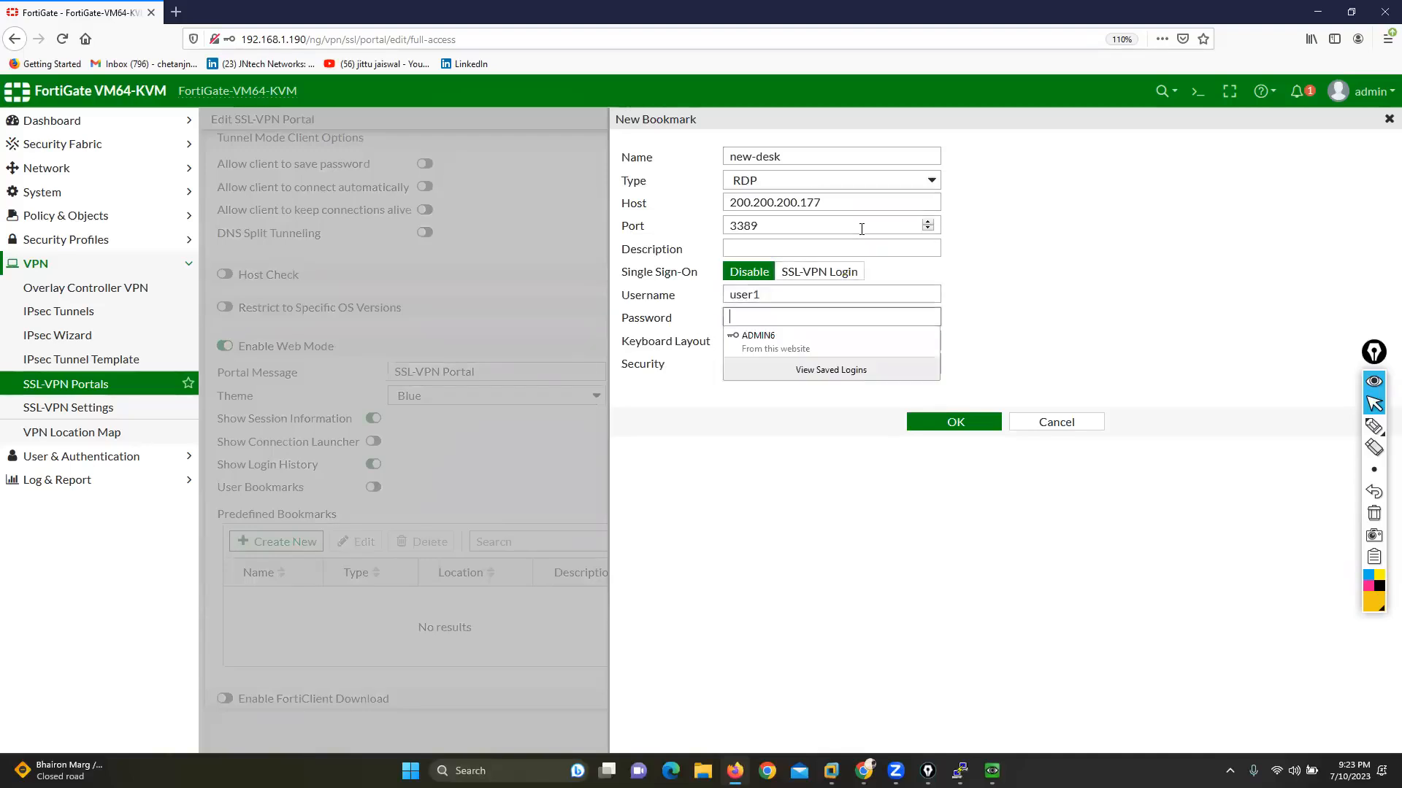
text(admin)
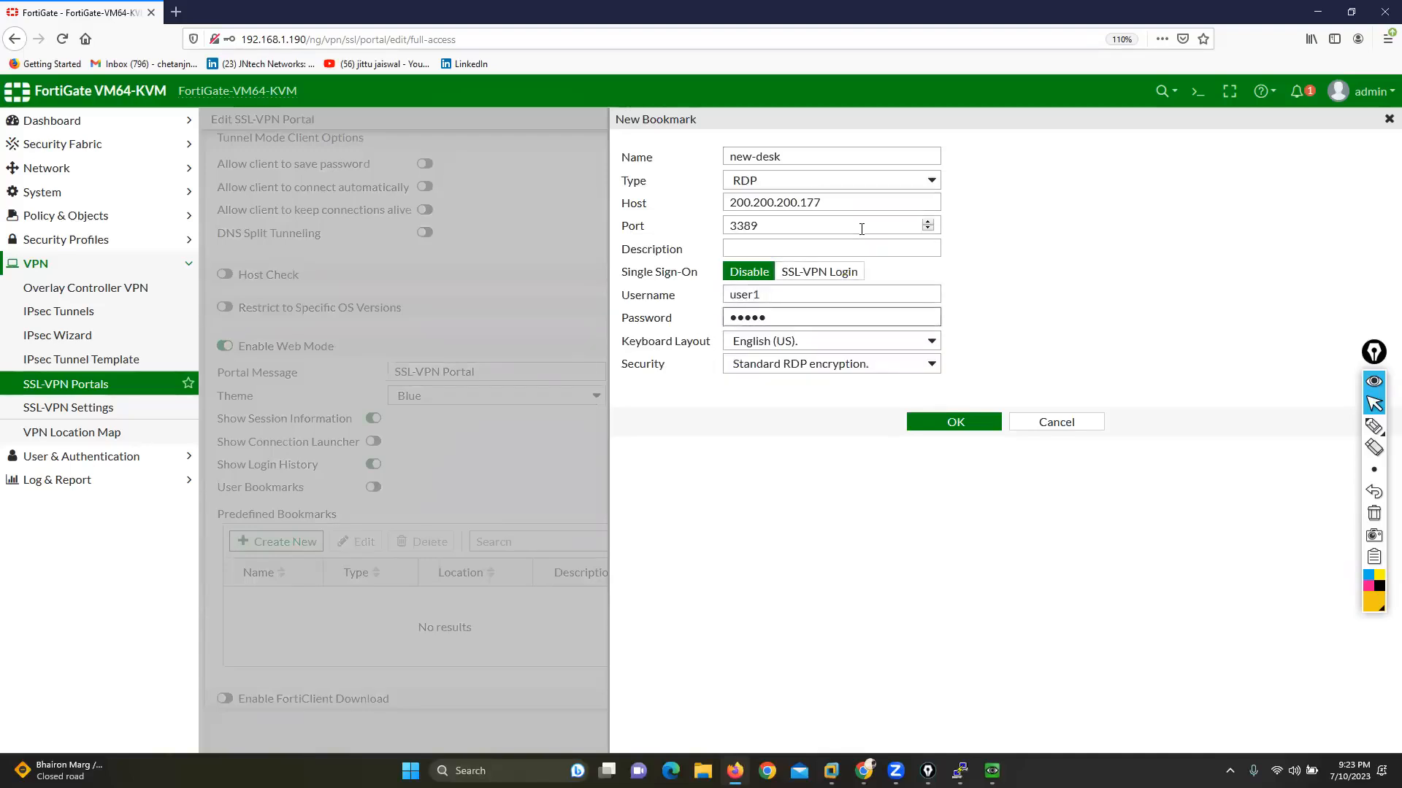
click(956, 422)
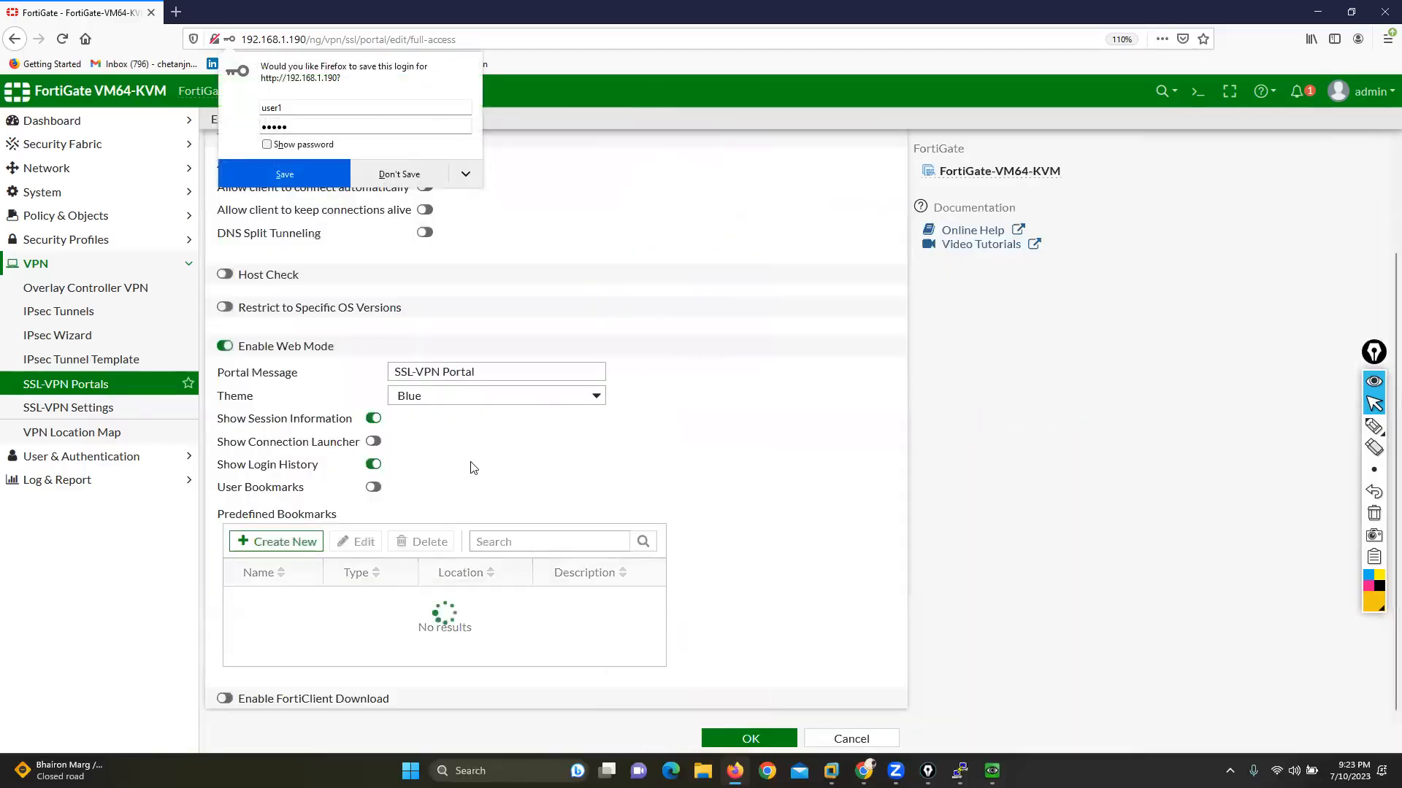
click(400, 174)
Step: Add a predefined TELNET bookmark named telnet-srv with host 200.200.200.177, and save the full-access portal
click(276, 543)
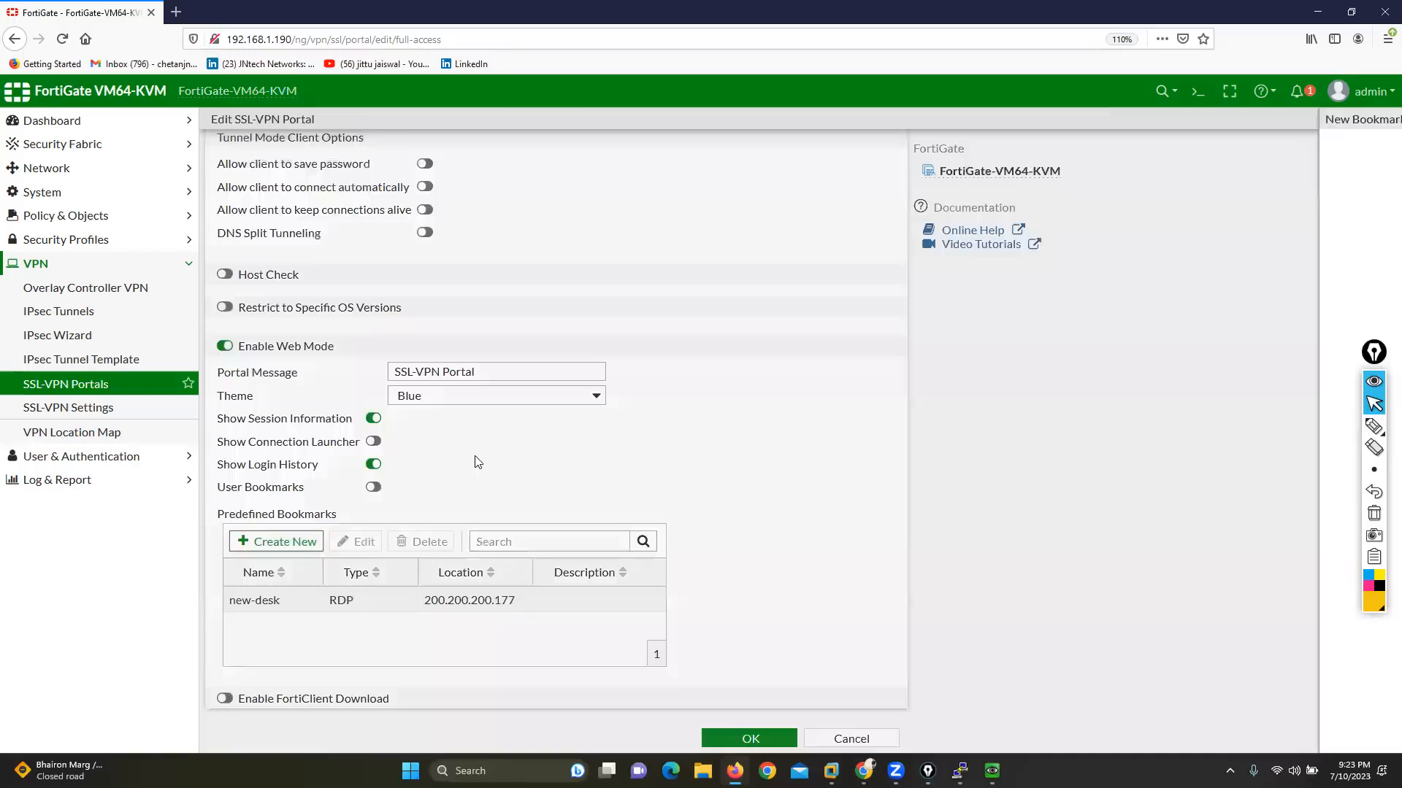
click(794, 180)
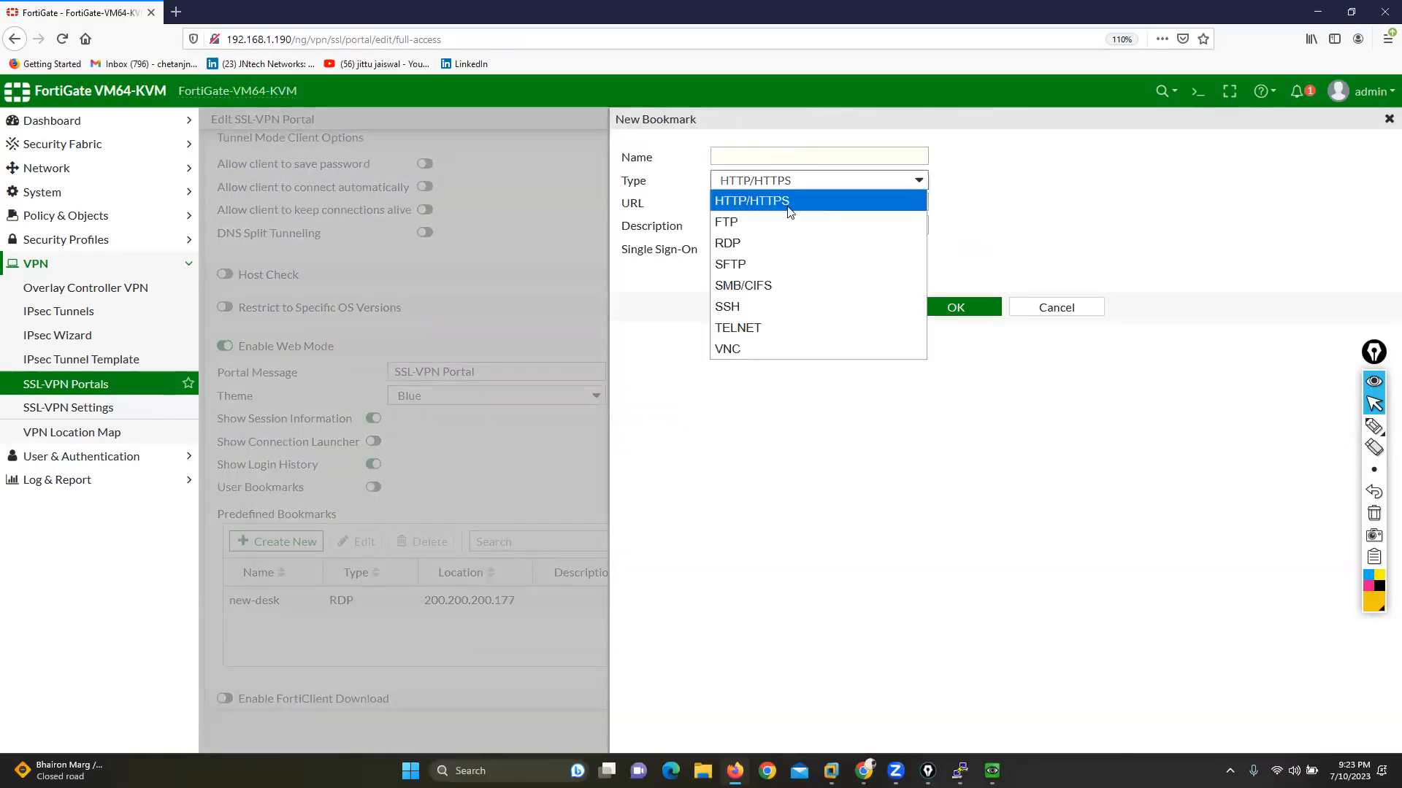
click(738, 328)
click(755, 160)
text(teln)
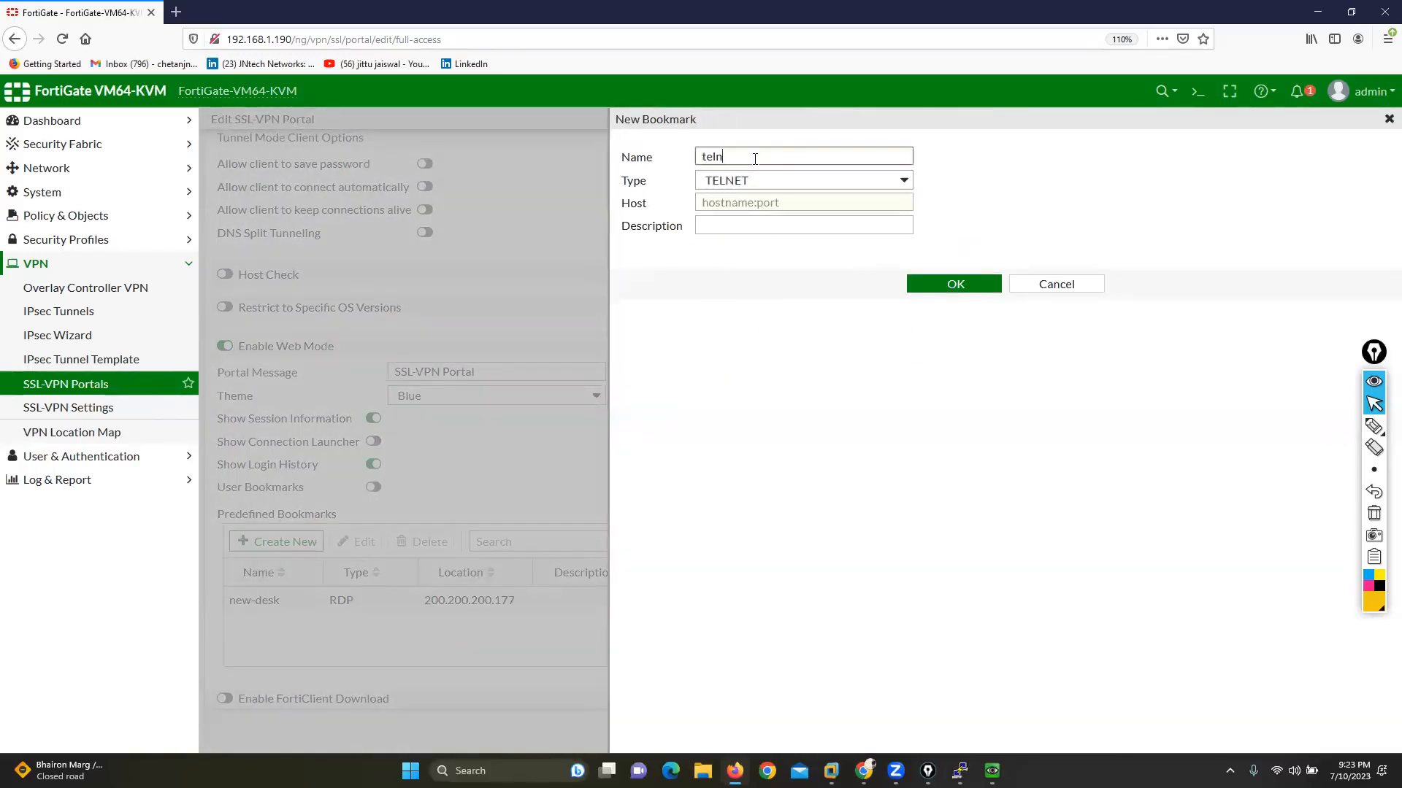
text(et-srv)
click(744, 198)
text(200.)
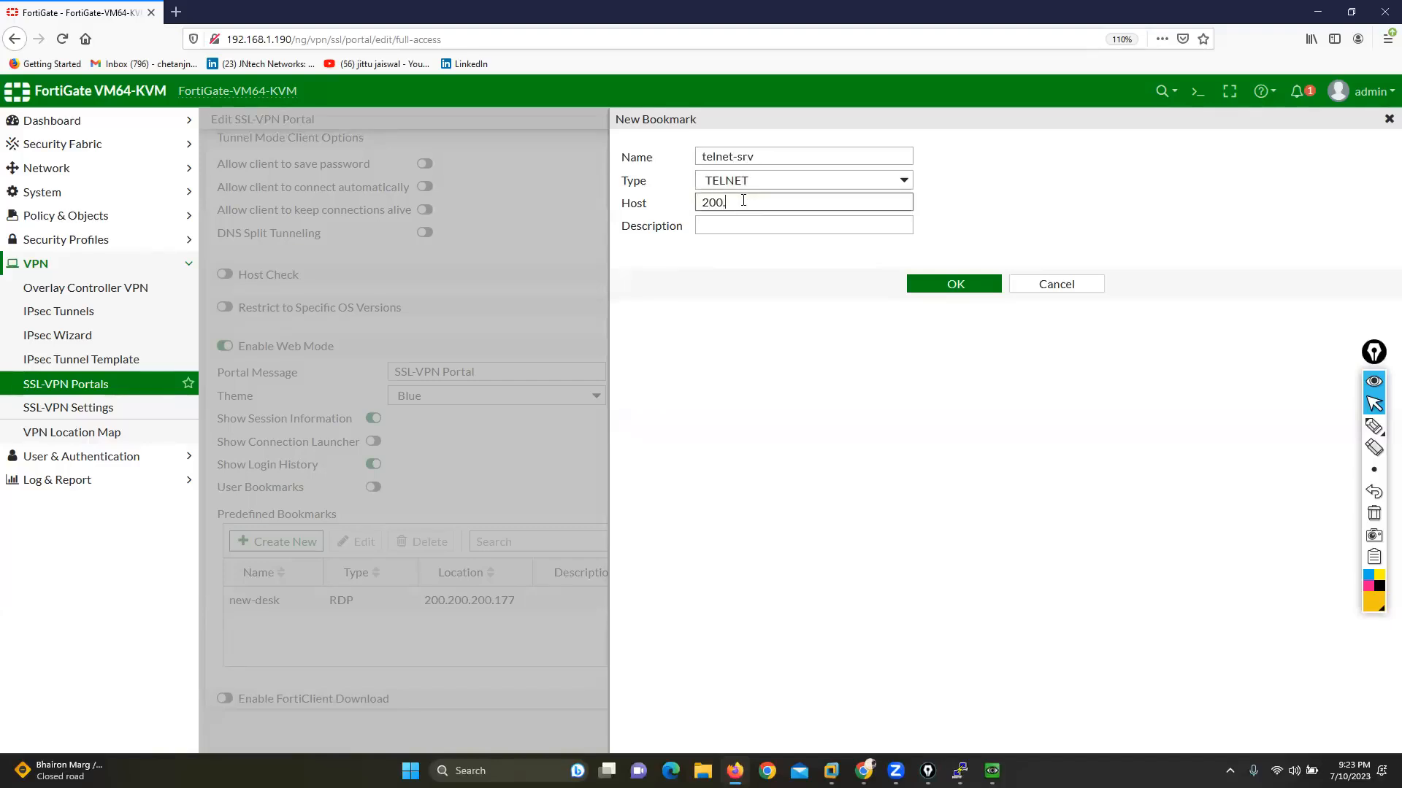
text(200.200.177)
click(949, 284)
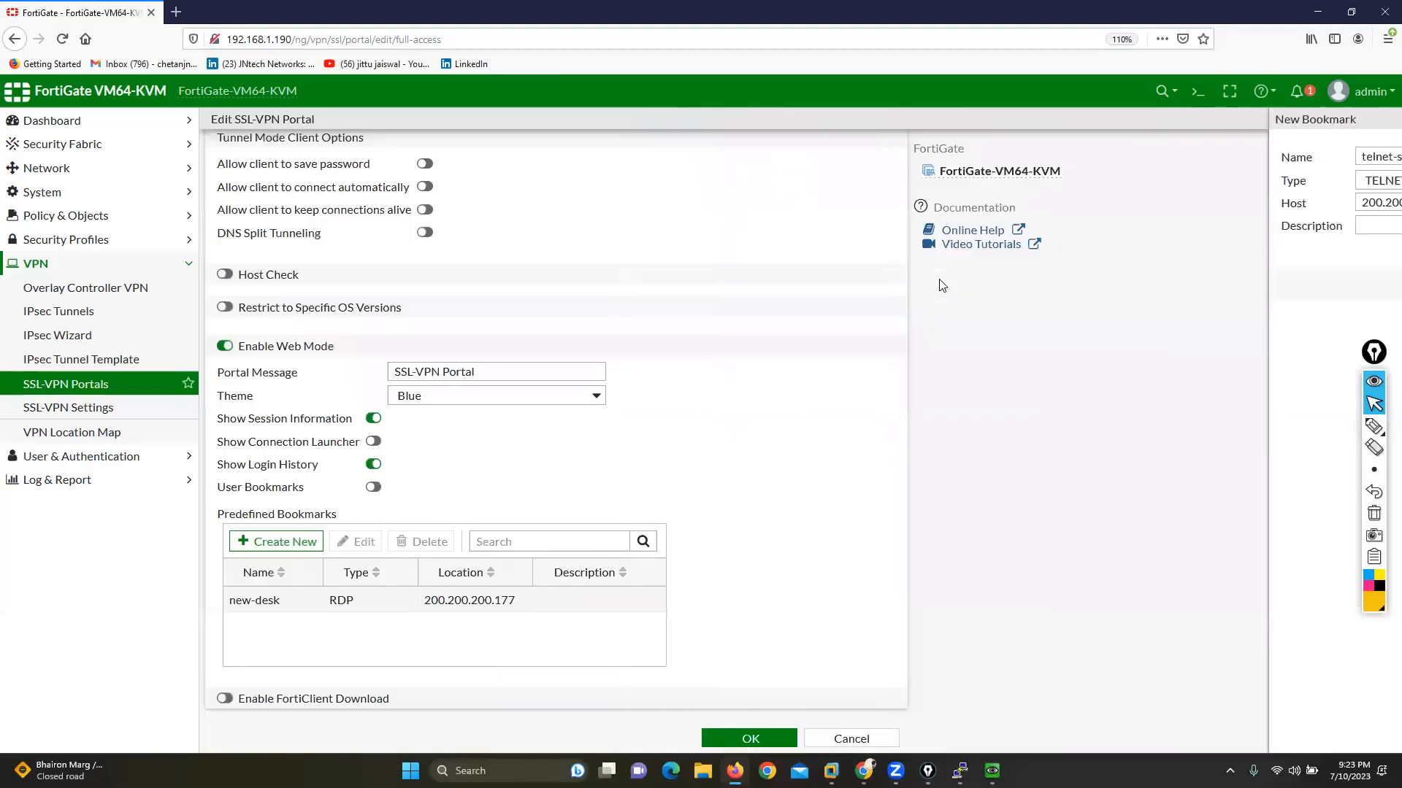
click(745, 739)
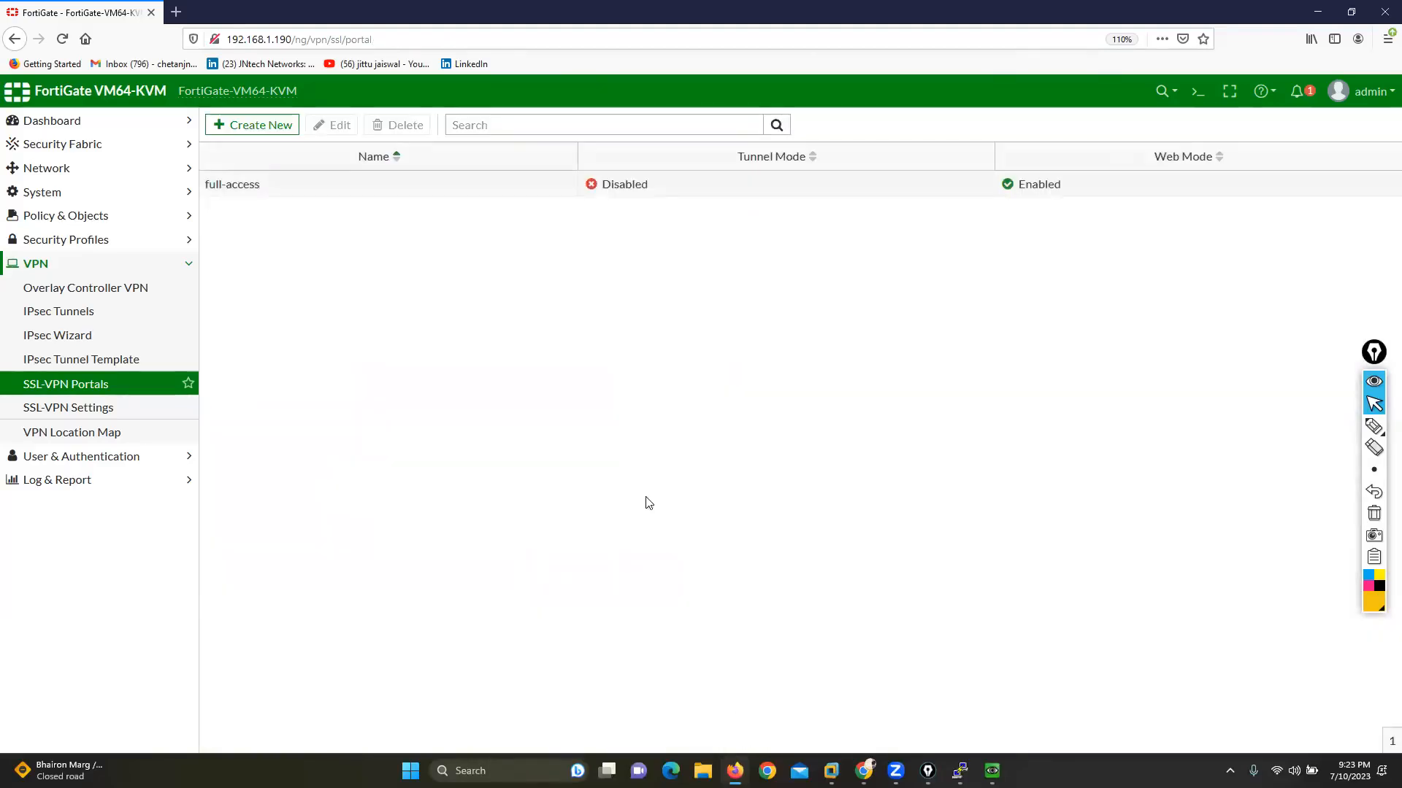
Step: Reopen the full-access portal for editing, and reload the SSL-VPN page on the Windows machine to check its predefined bookmarks
double_click(365, 190)
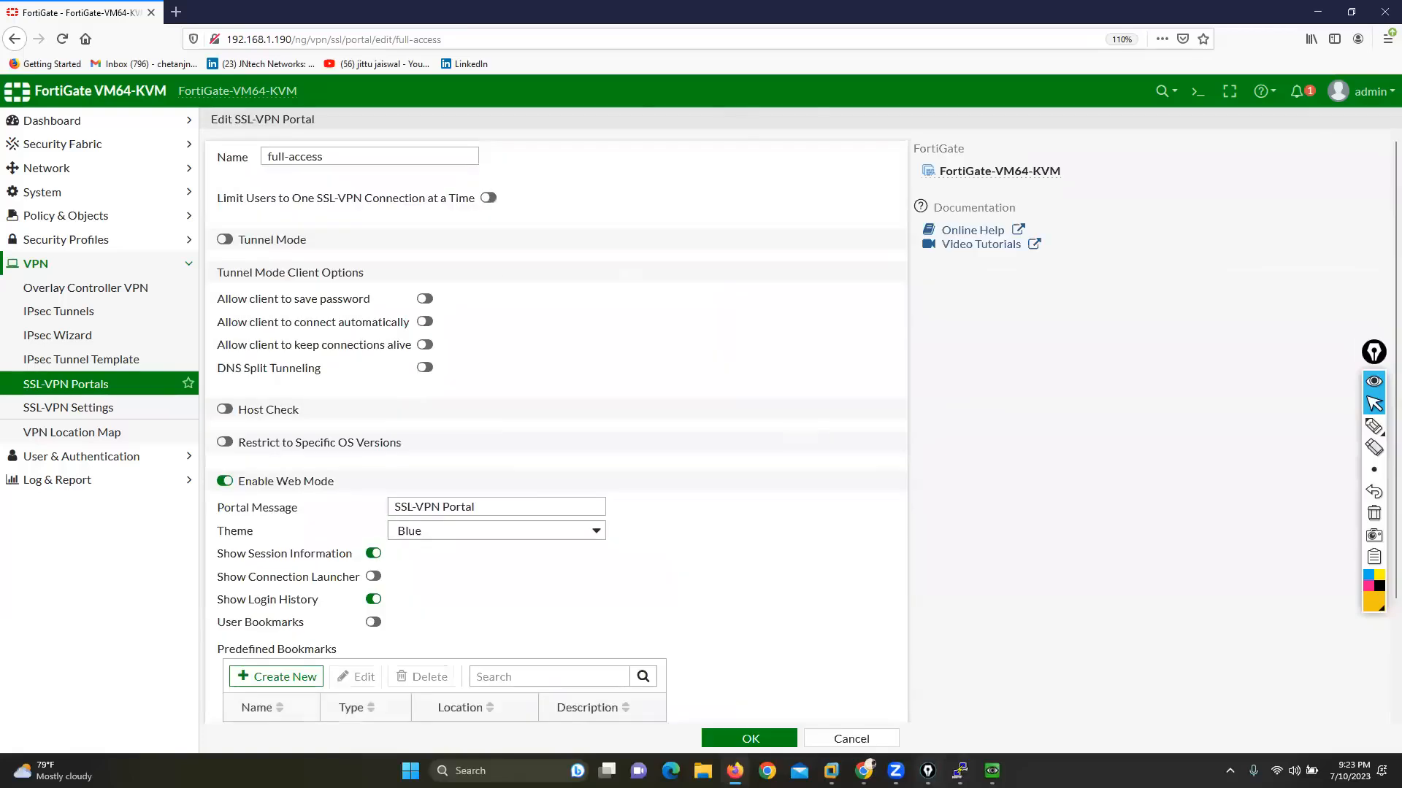
mouse_move(992, 771)
click(942, 683)
right_click(875, 341)
click(900, 380)
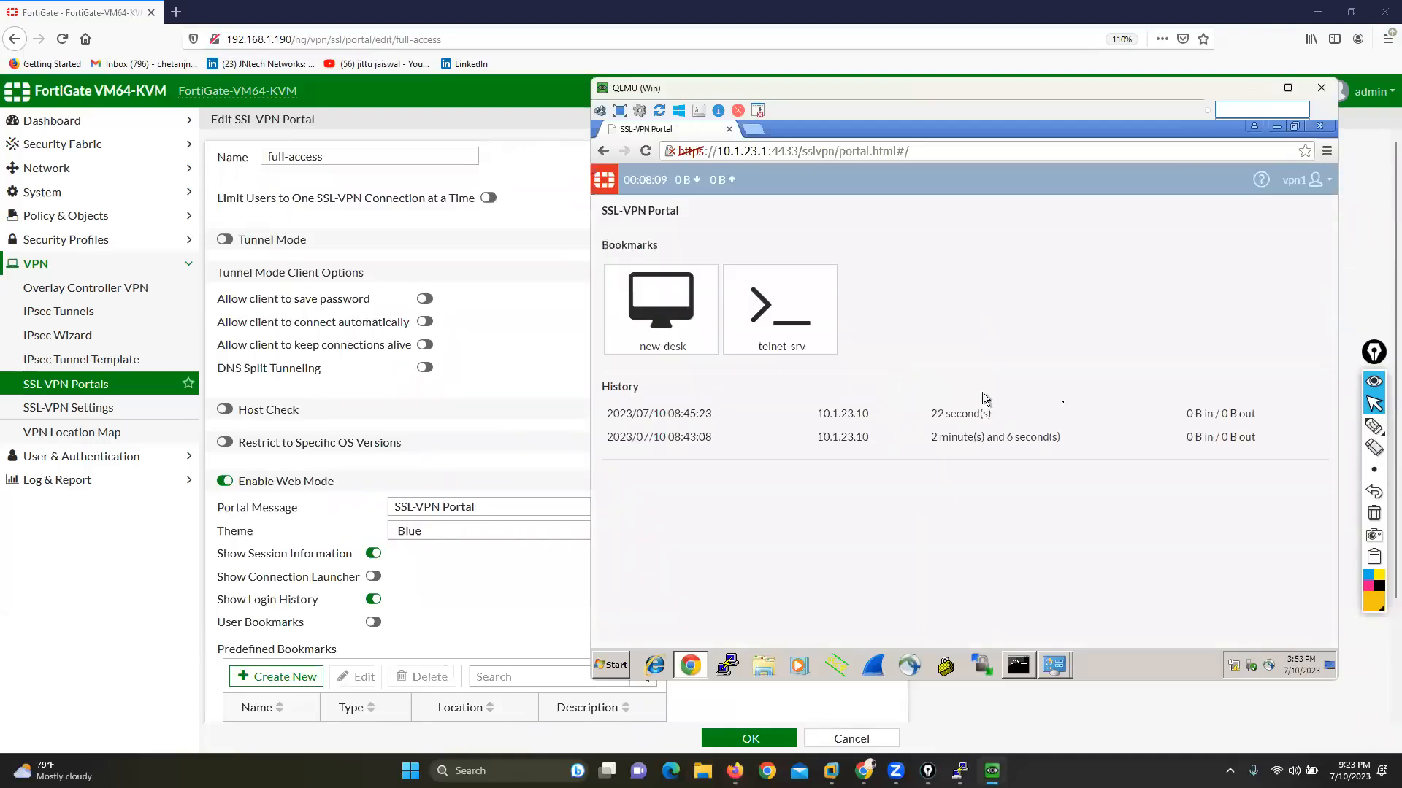
click(1374, 425)
mouse_move(588, 223)
mouse_down()
mouse_move(563, 292)
mouse_move(876, 376)
mouse_move(600, 218)
mouse_up()
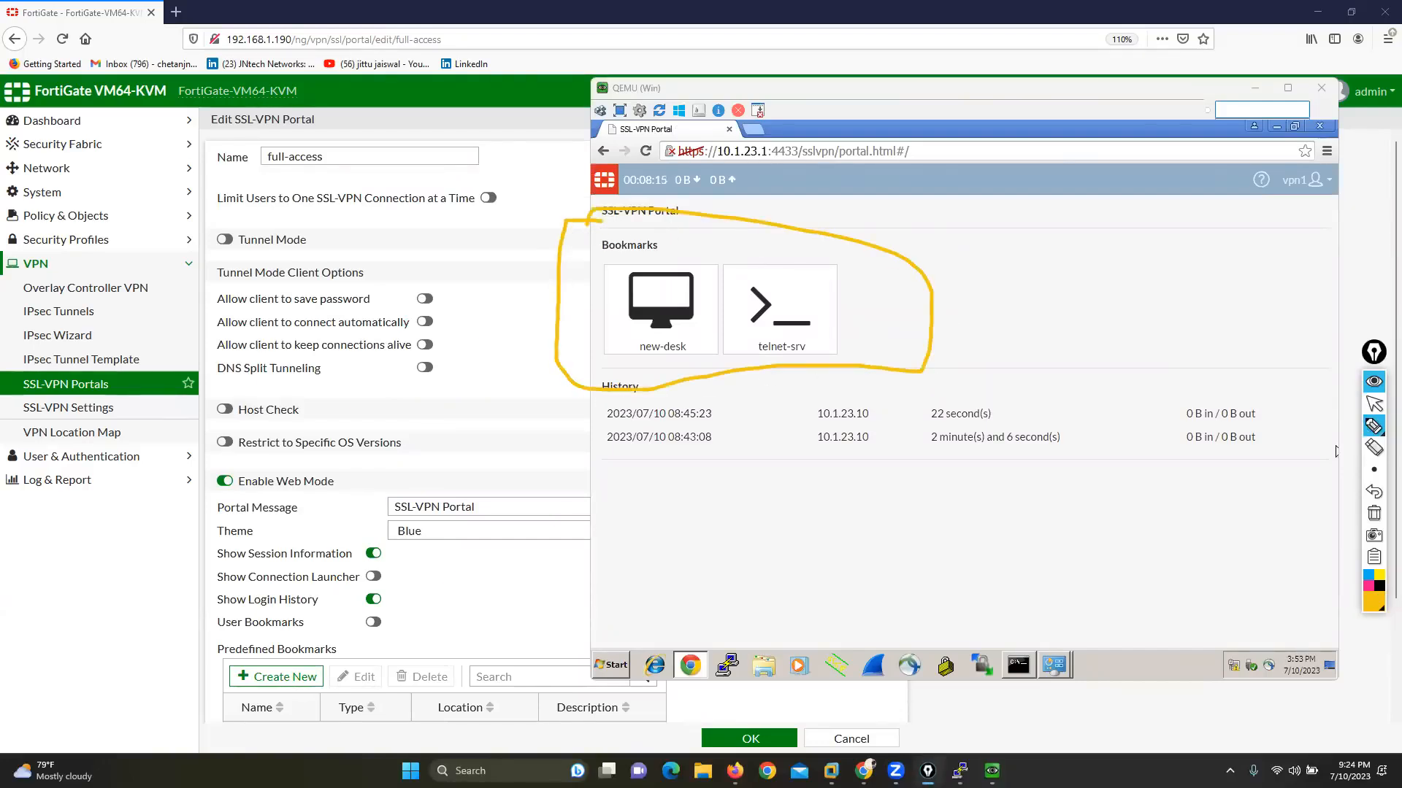
click(1374, 514)
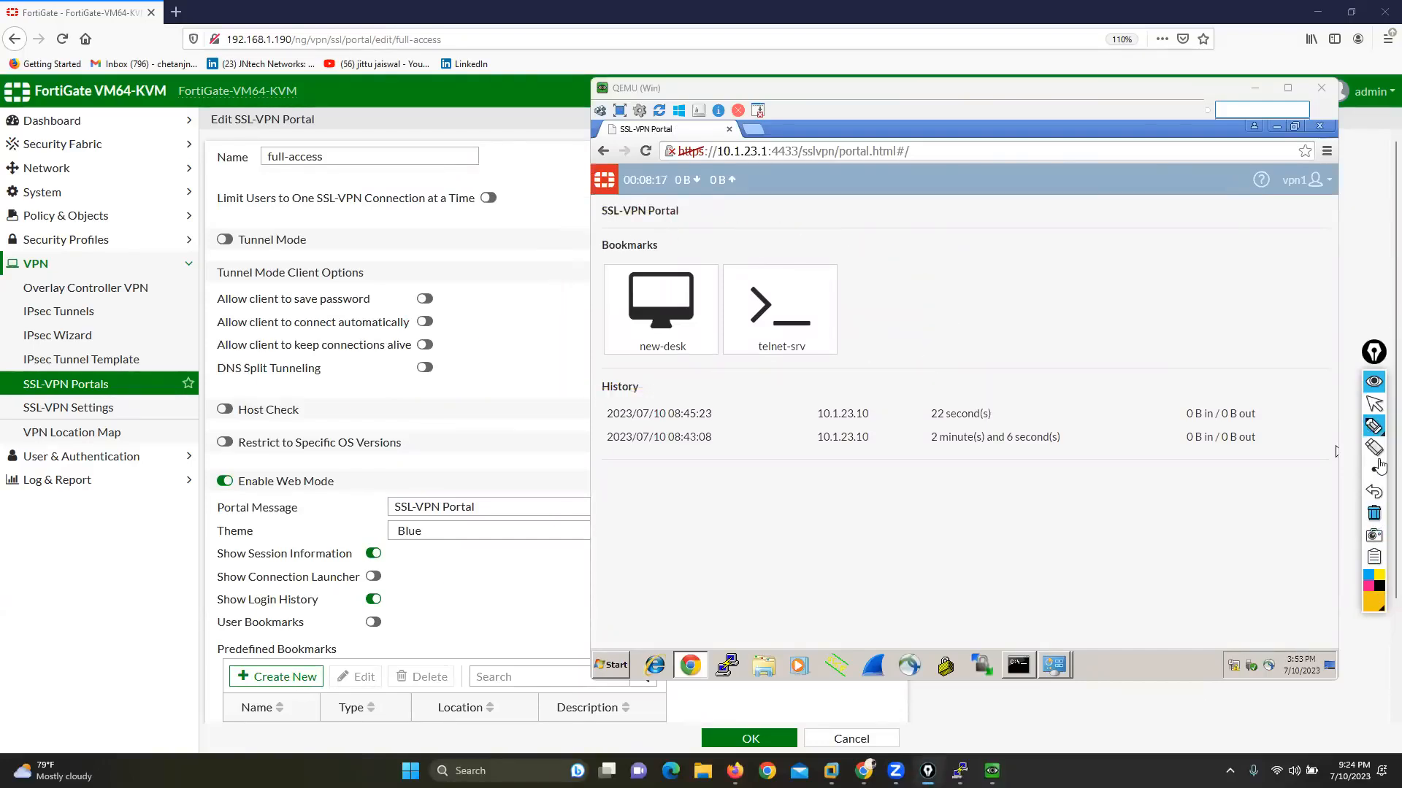
click(1374, 405)
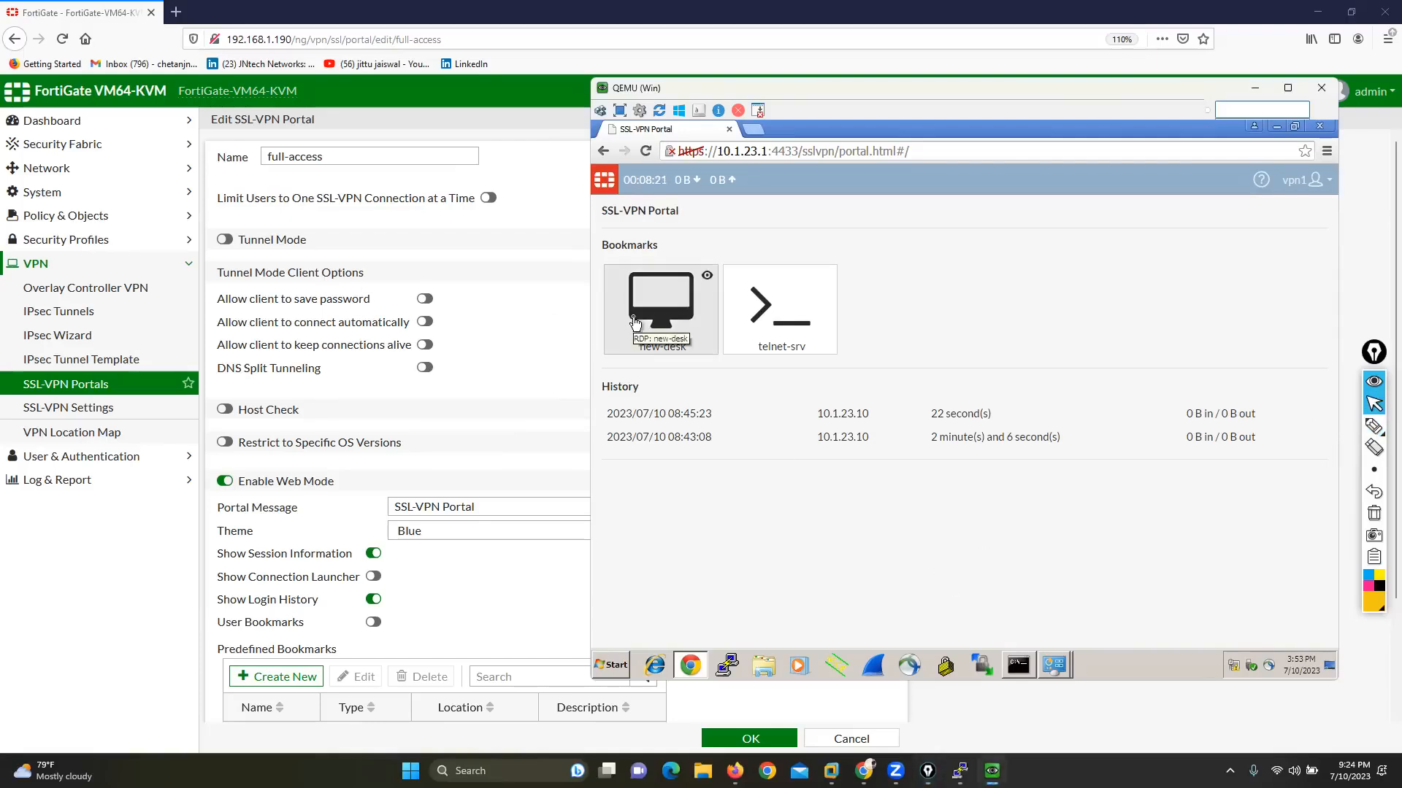
Step: Return to FortiGate, enable FortiClient Download in the full-access portal, and save the portal
click(487, 347)
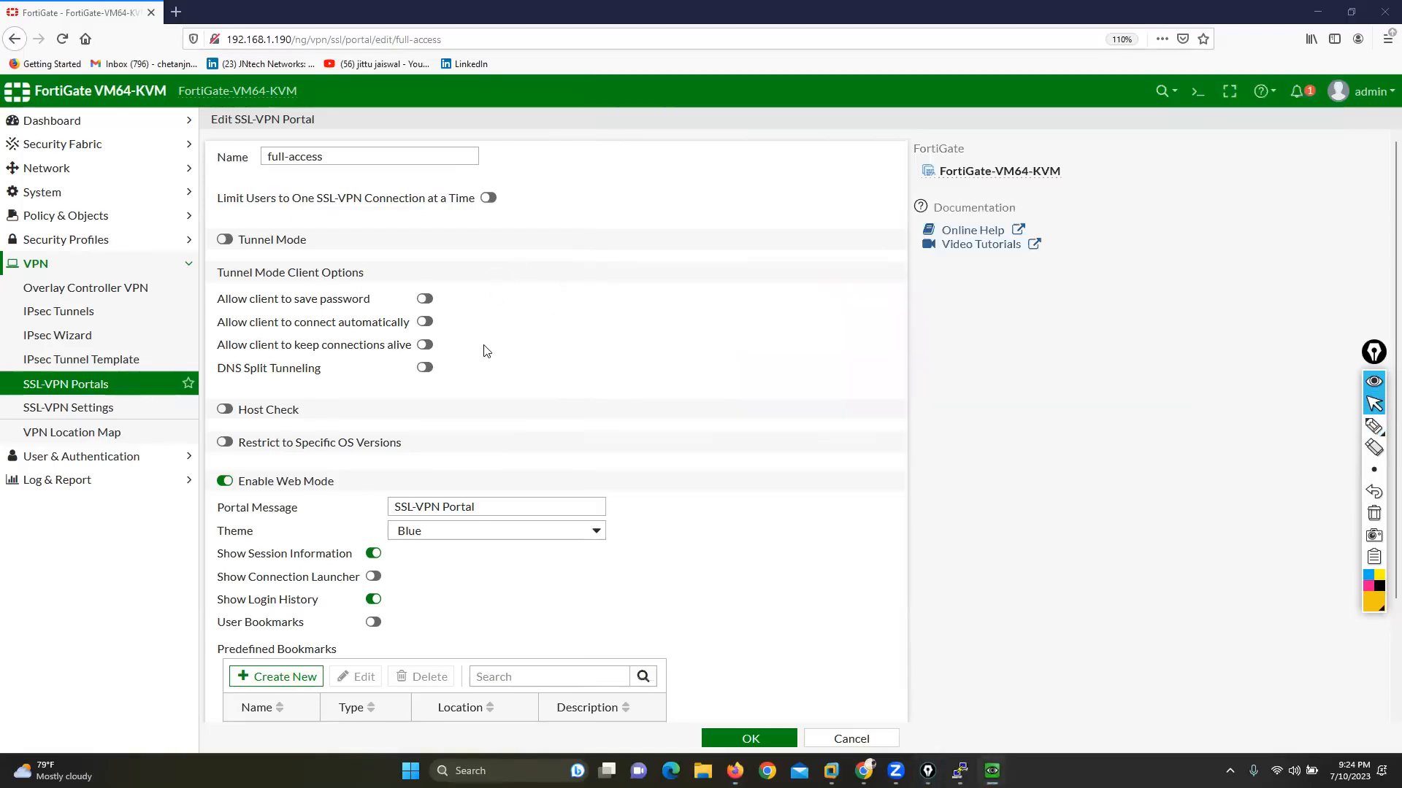
scroll(523, 432, down, 3)
drag(215, 514, 351, 528)
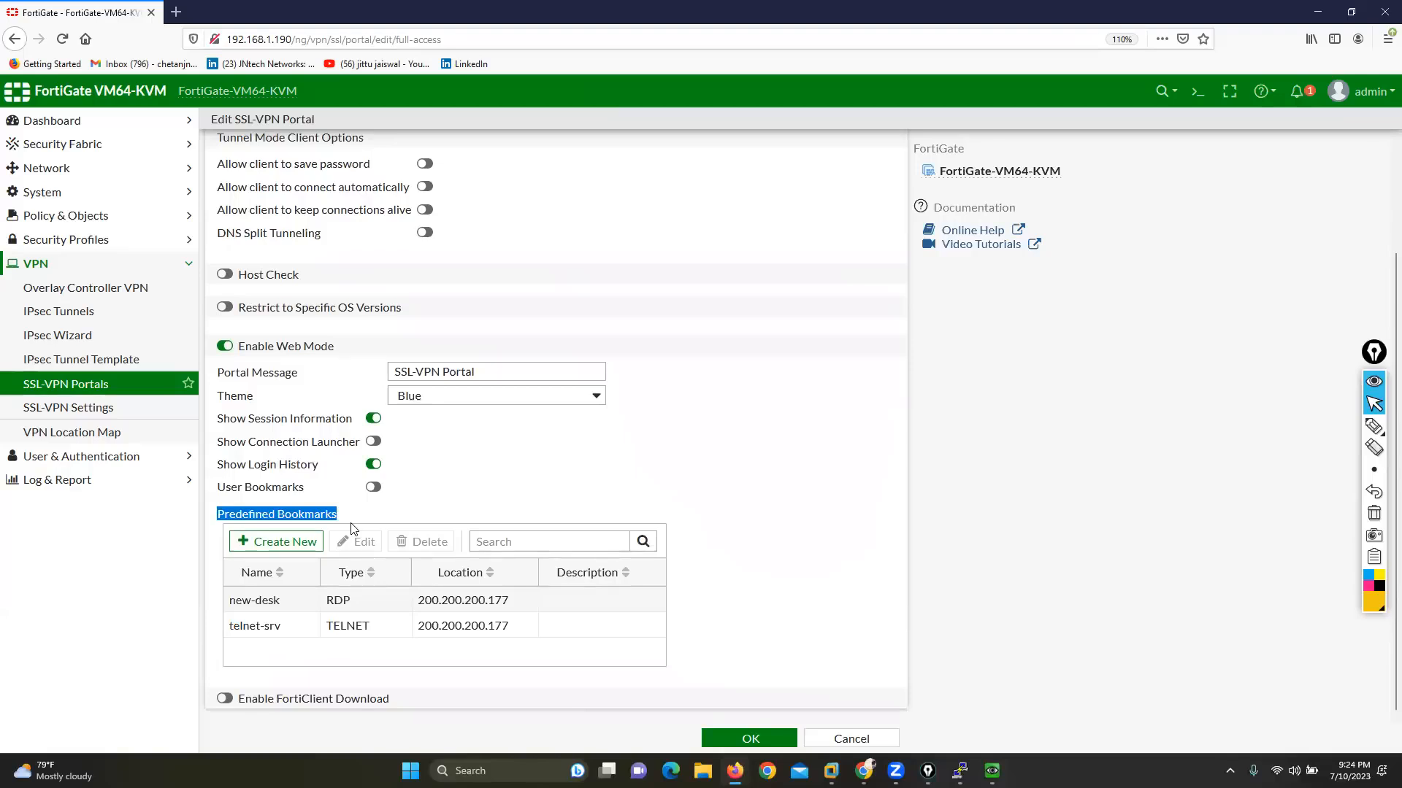
click(225, 699)
scroll(621, 686, down, 1)
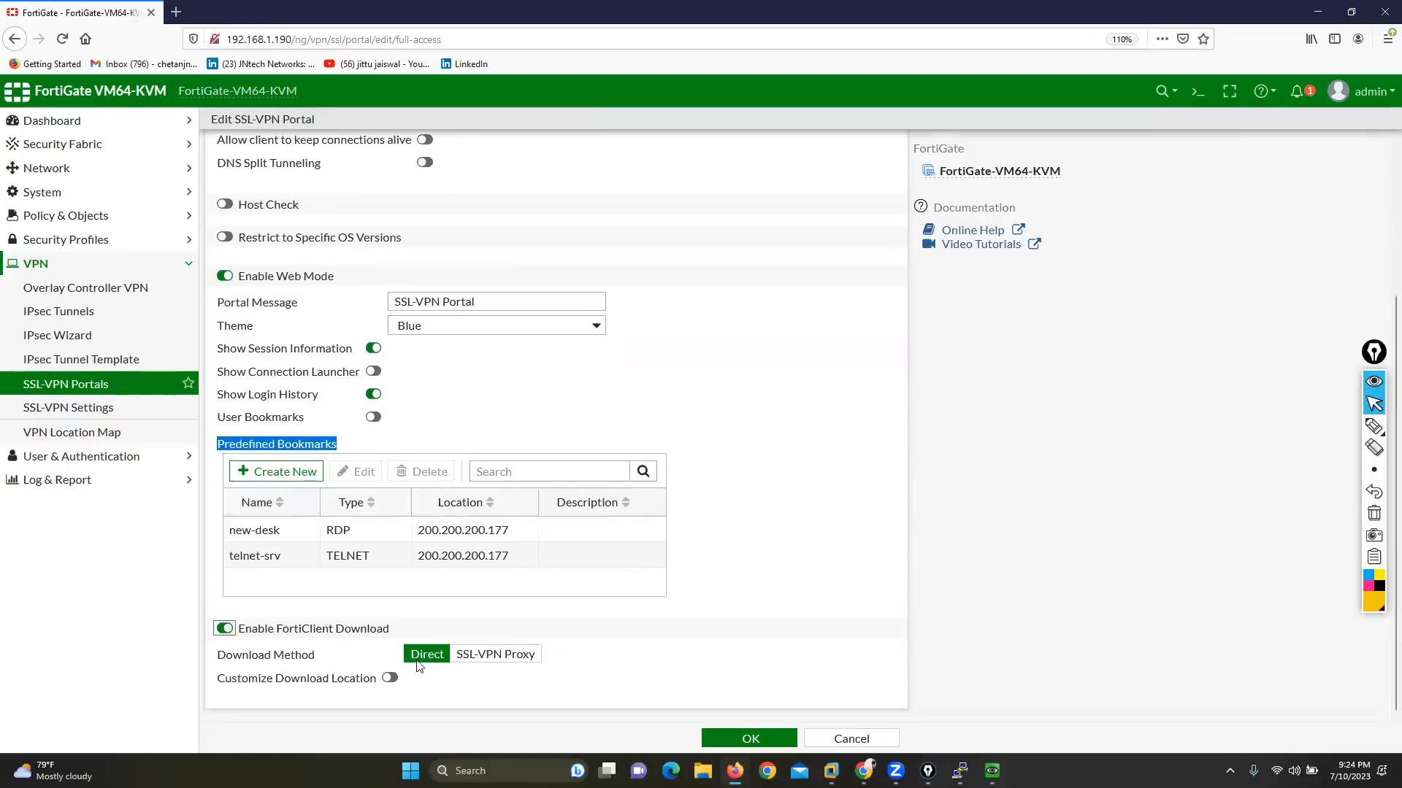
drag(217, 654, 294, 656)
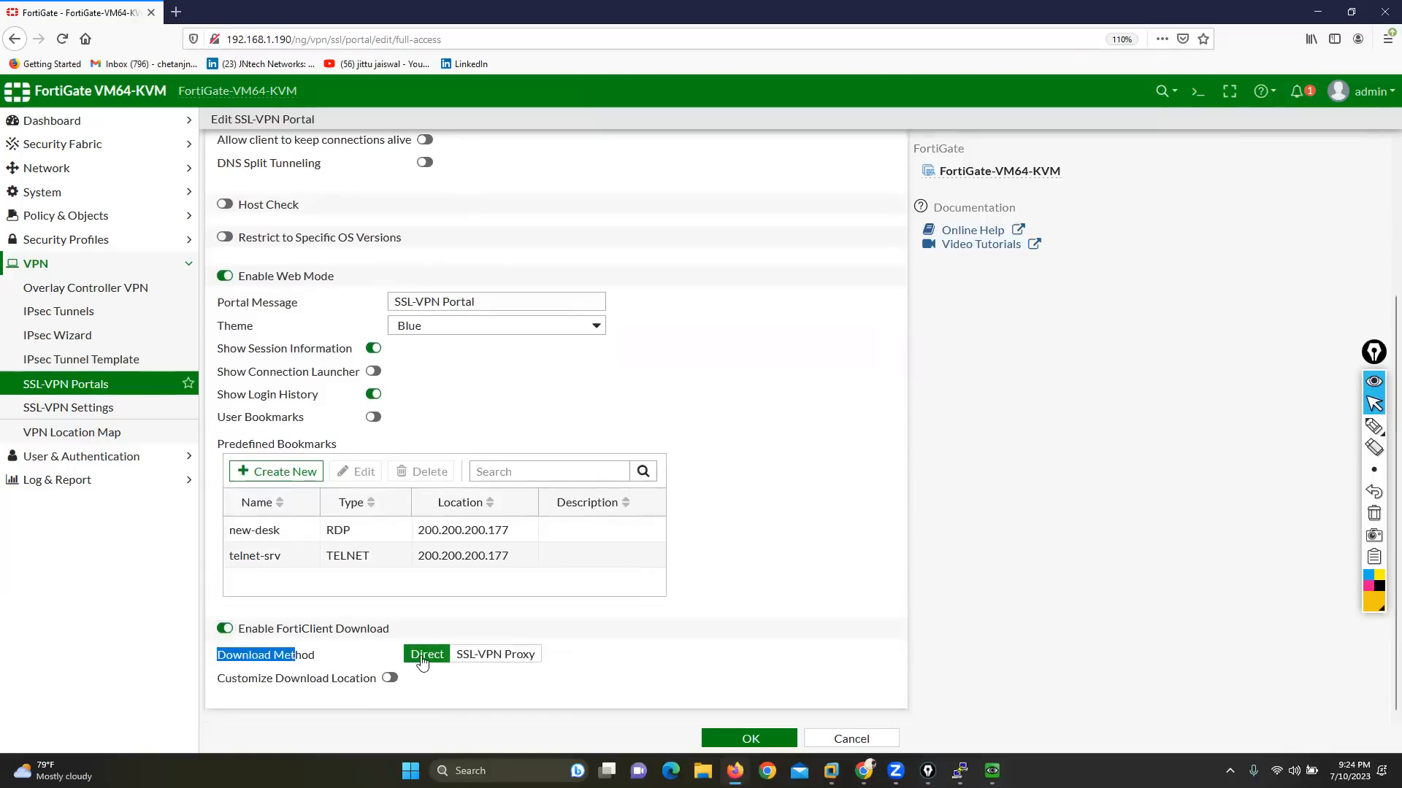
click(732, 738)
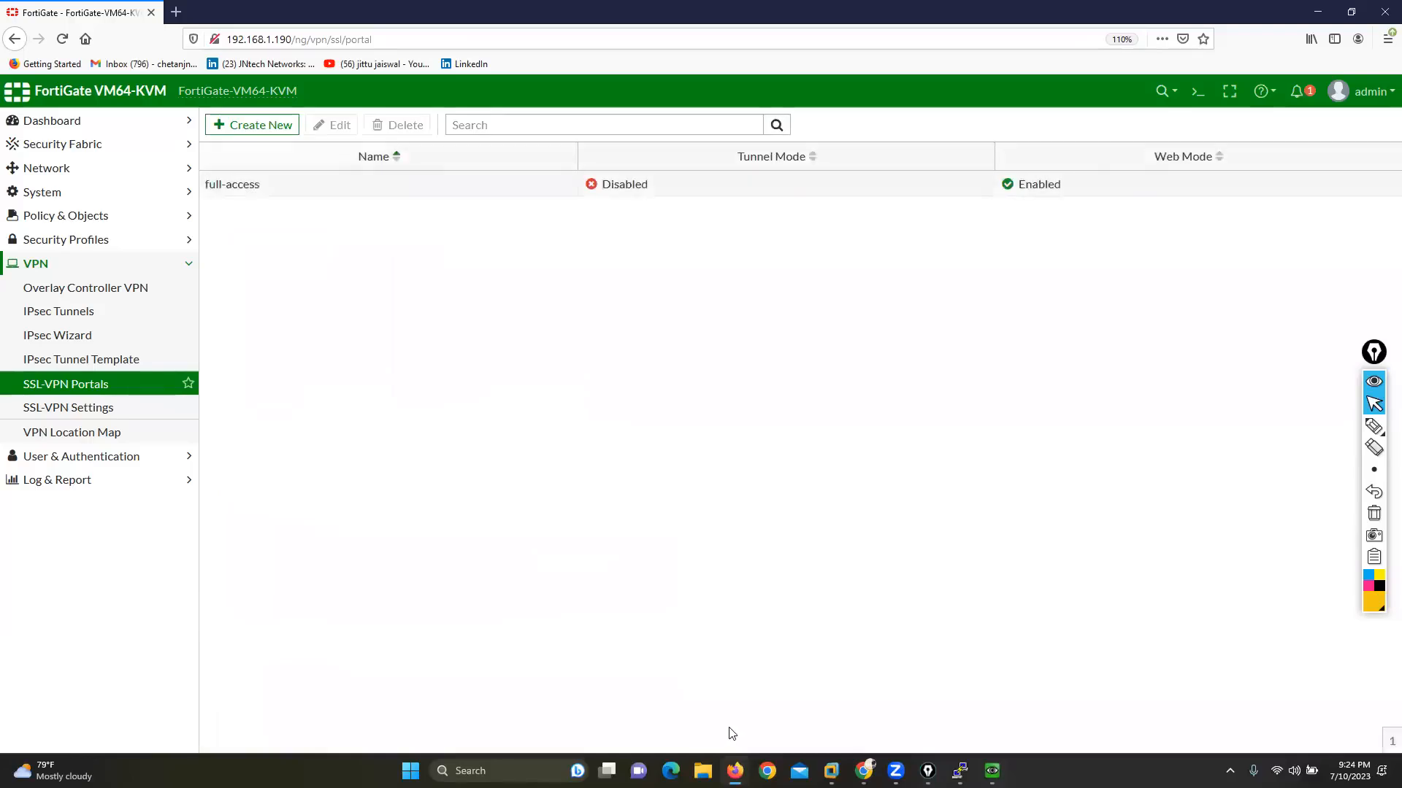
Step: Switch to the Windows machine and reload the SSL-VPN portal page to check the FortiClient download option
mouse_move(992, 771)
click(957, 716)
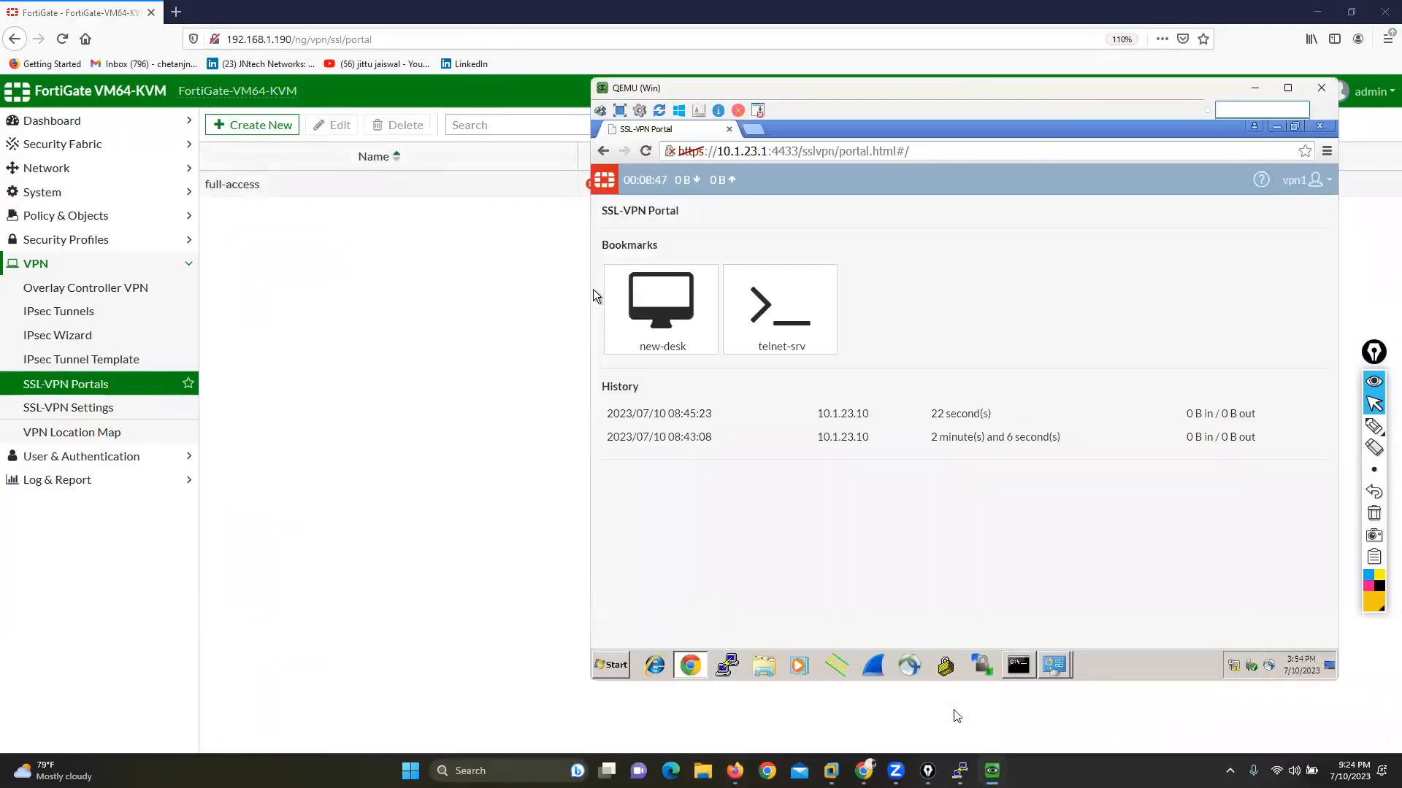
right_click(956, 533)
click(984, 414)
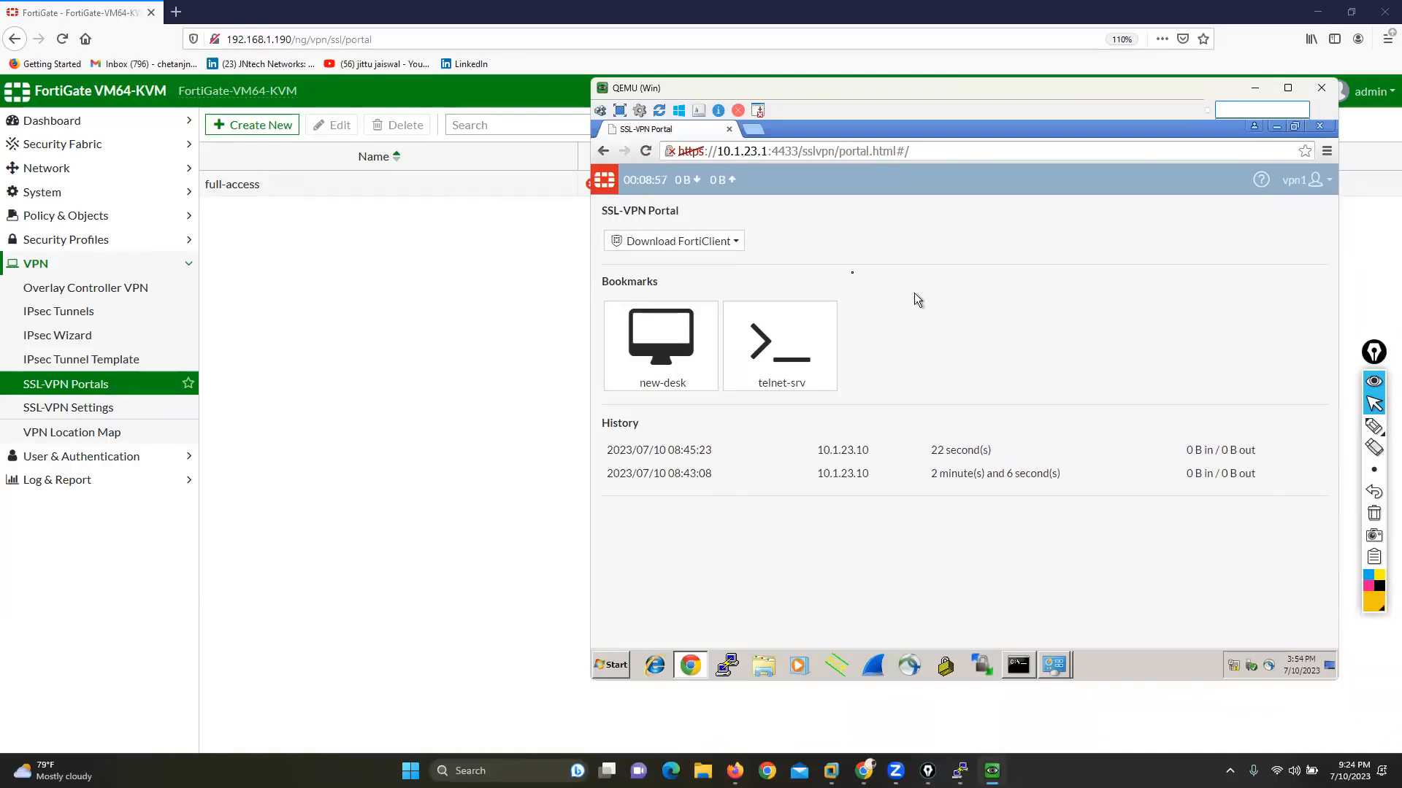
Step: Choose the Windows FortiClient download in the SSL-VPN portal, and circle the forticlient.com download address with the annotation pen
click(666, 244)
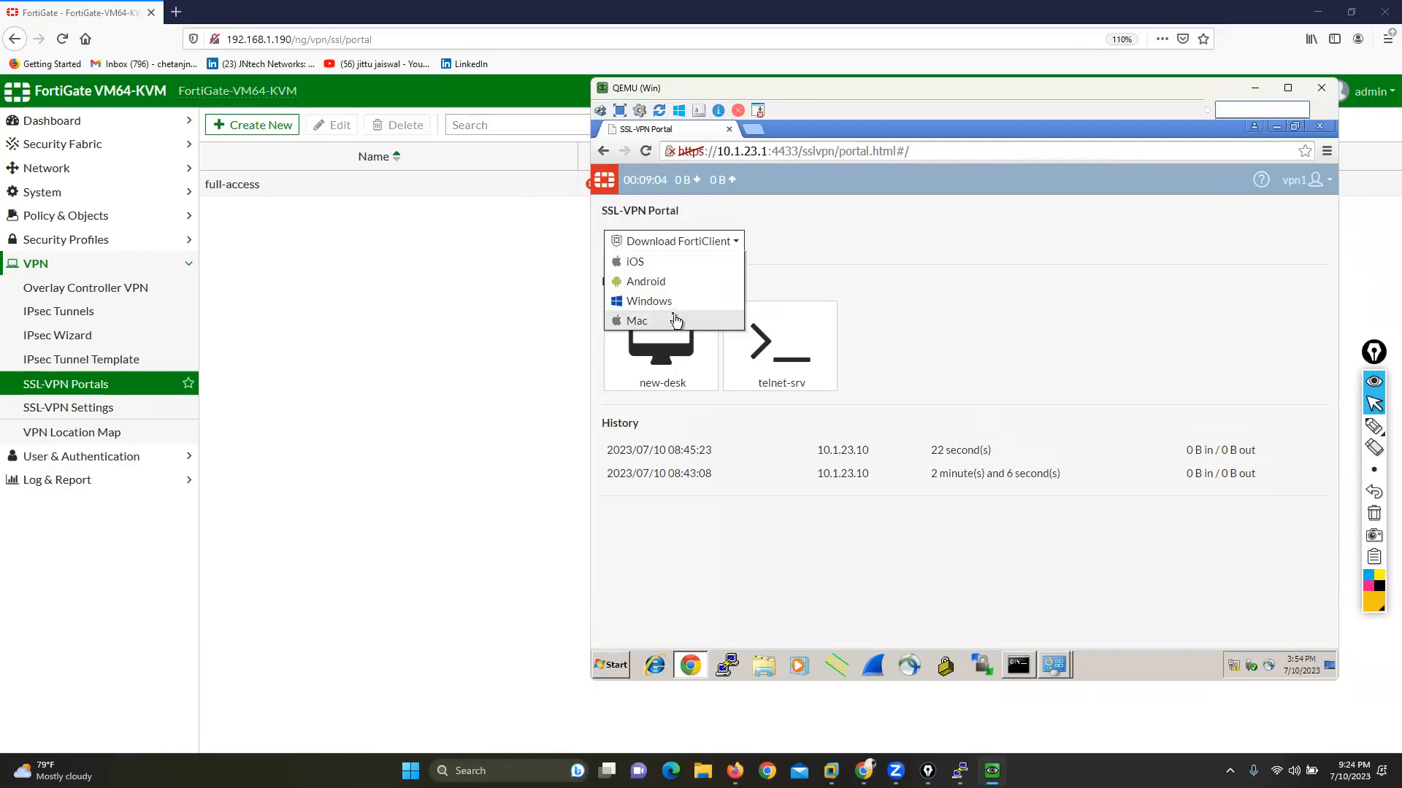
click(654, 303)
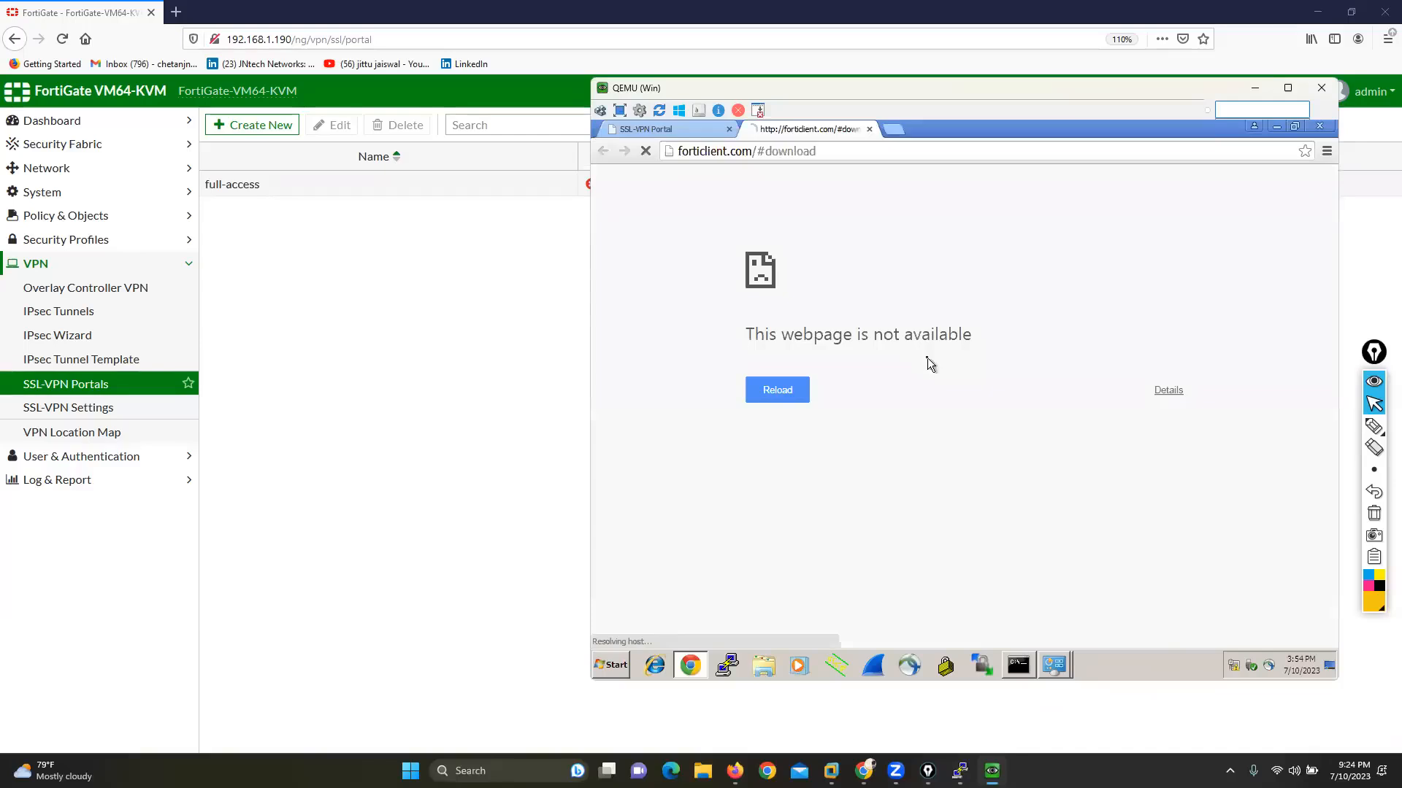
click(1371, 427)
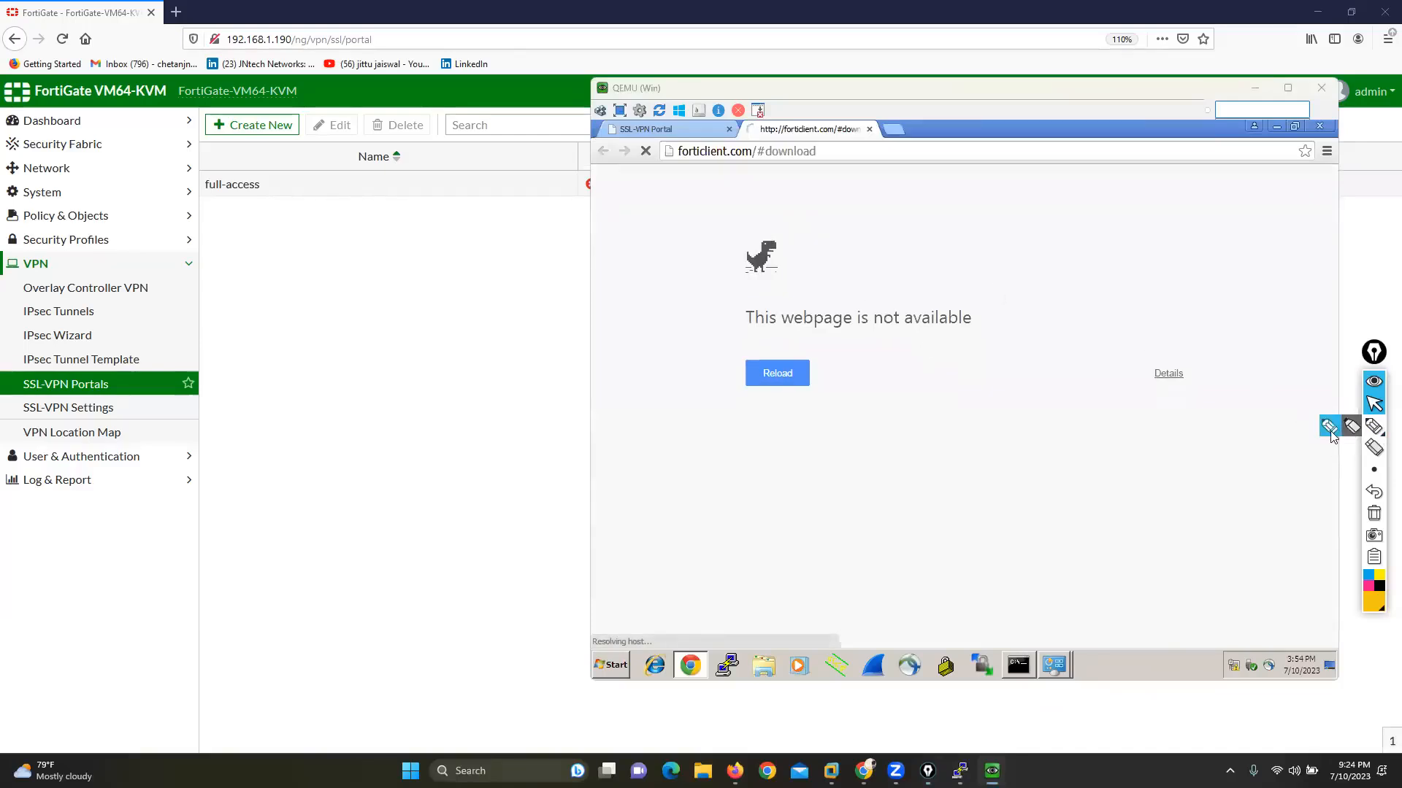
mouse_move(672, 163)
mouse_down()
mouse_move(839, 178)
mouse_move(847, 138)
mouse_move(686, 138)
mouse_move(644, 176)
mouse_up()
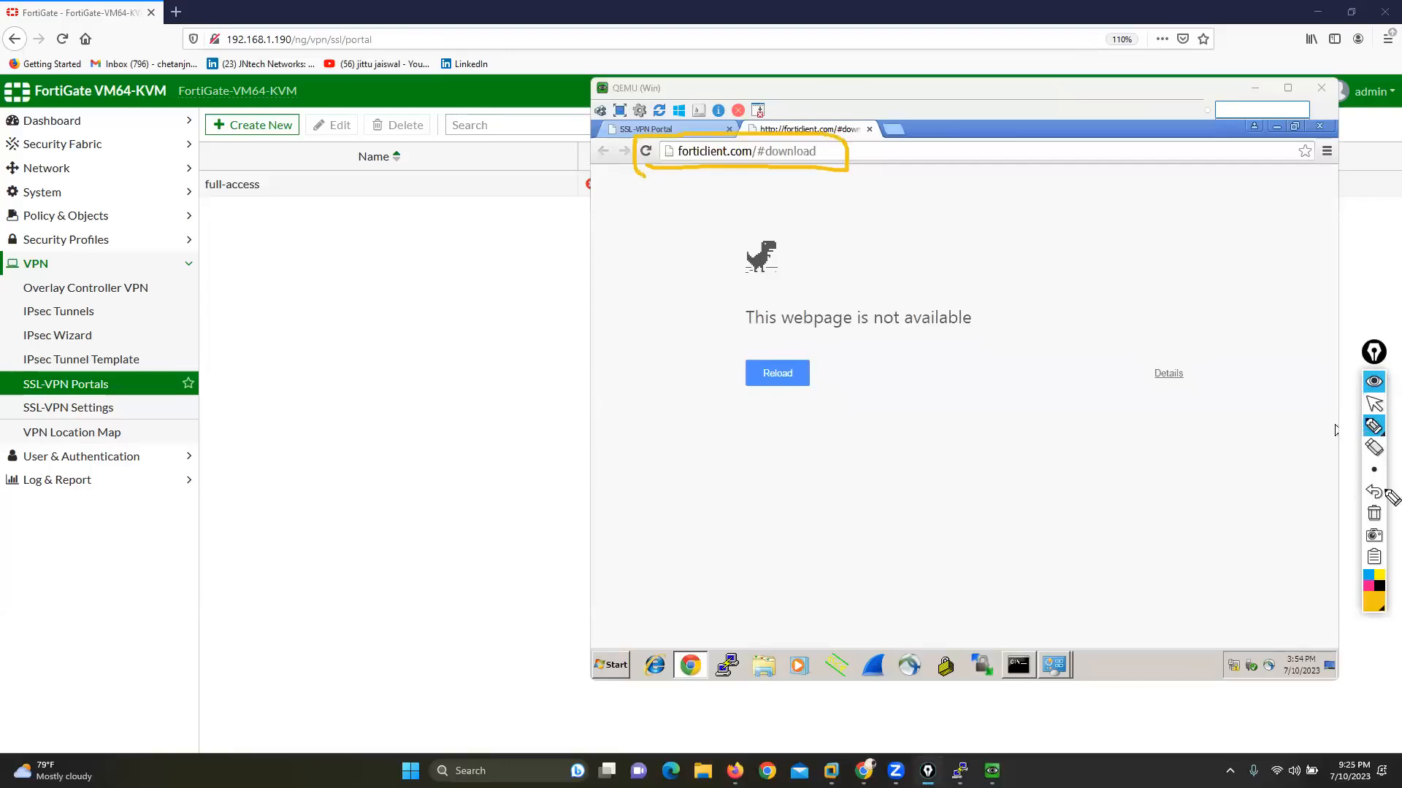
click(1374, 403)
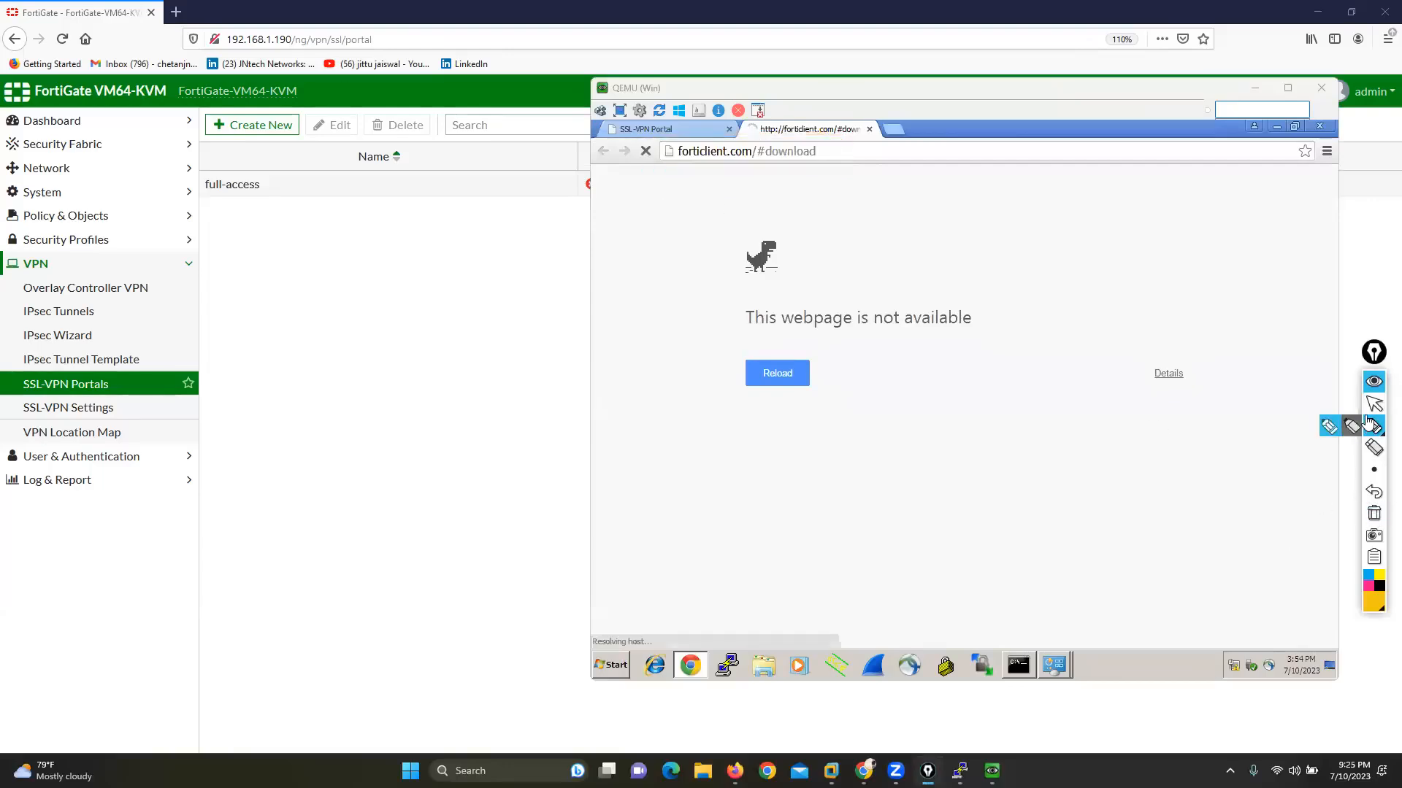
Step: Return to FortiGate, reopen the full-access portal for editing, and enable Tunnel Mode
click(341, 265)
double_click(319, 190)
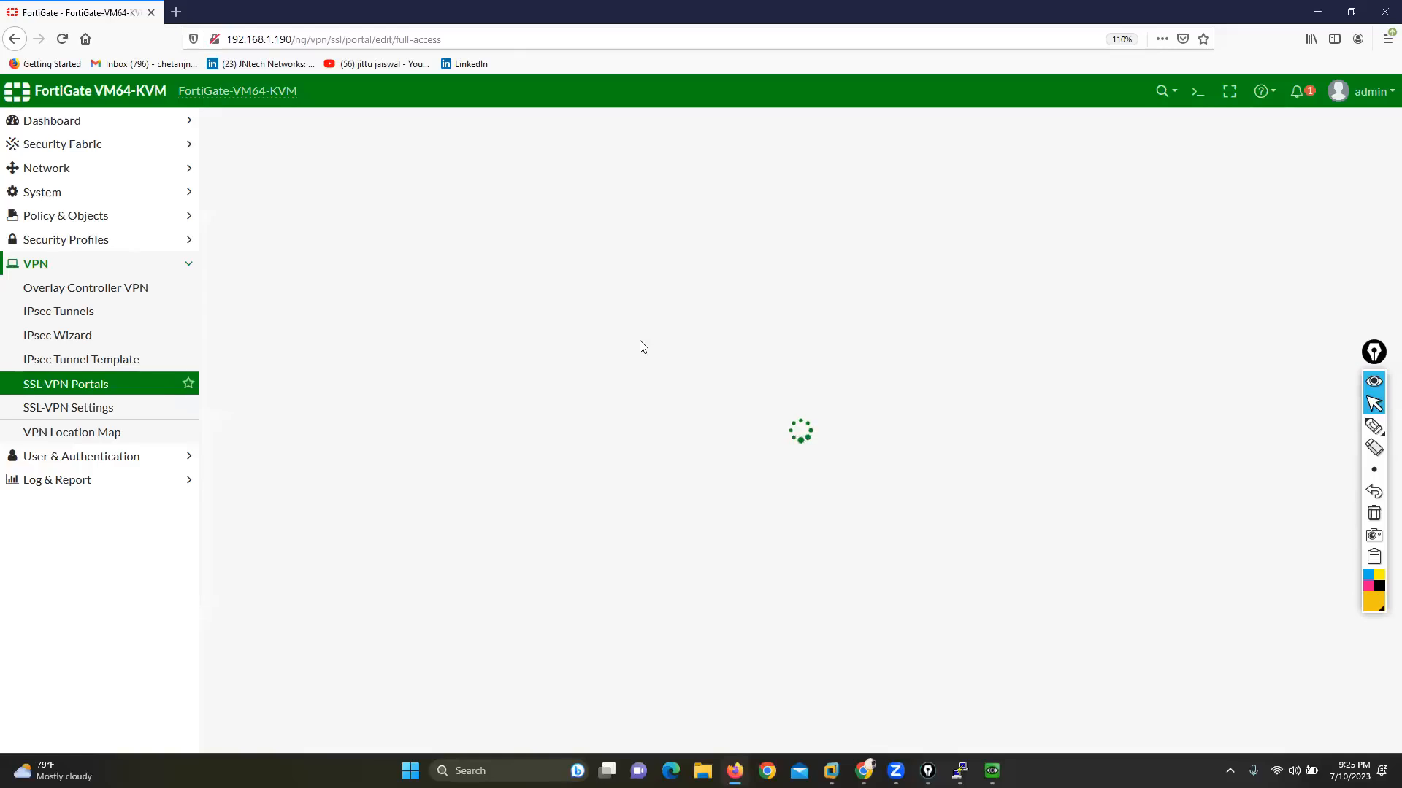
scroll(814, 543, down, 3)
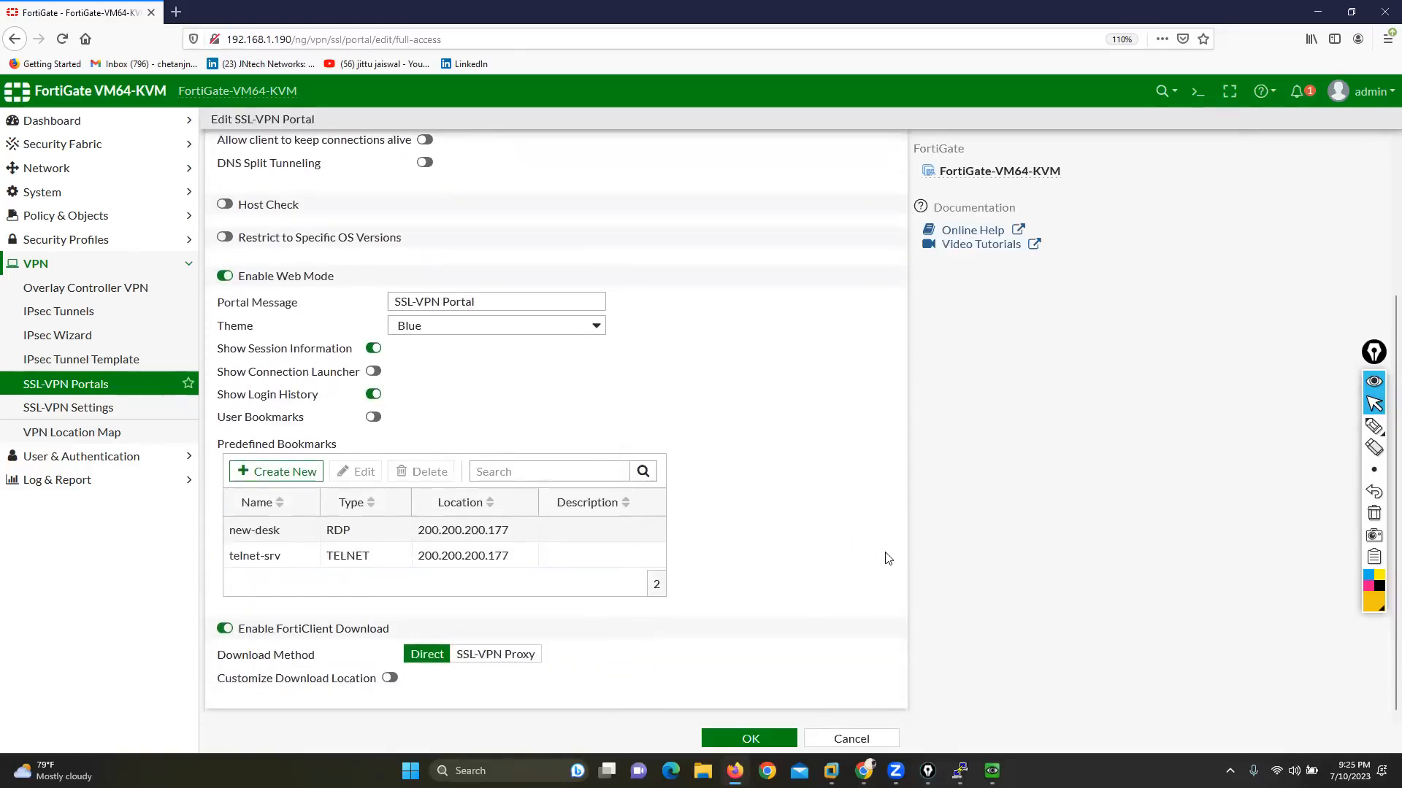
scroll(887, 559, up, 3)
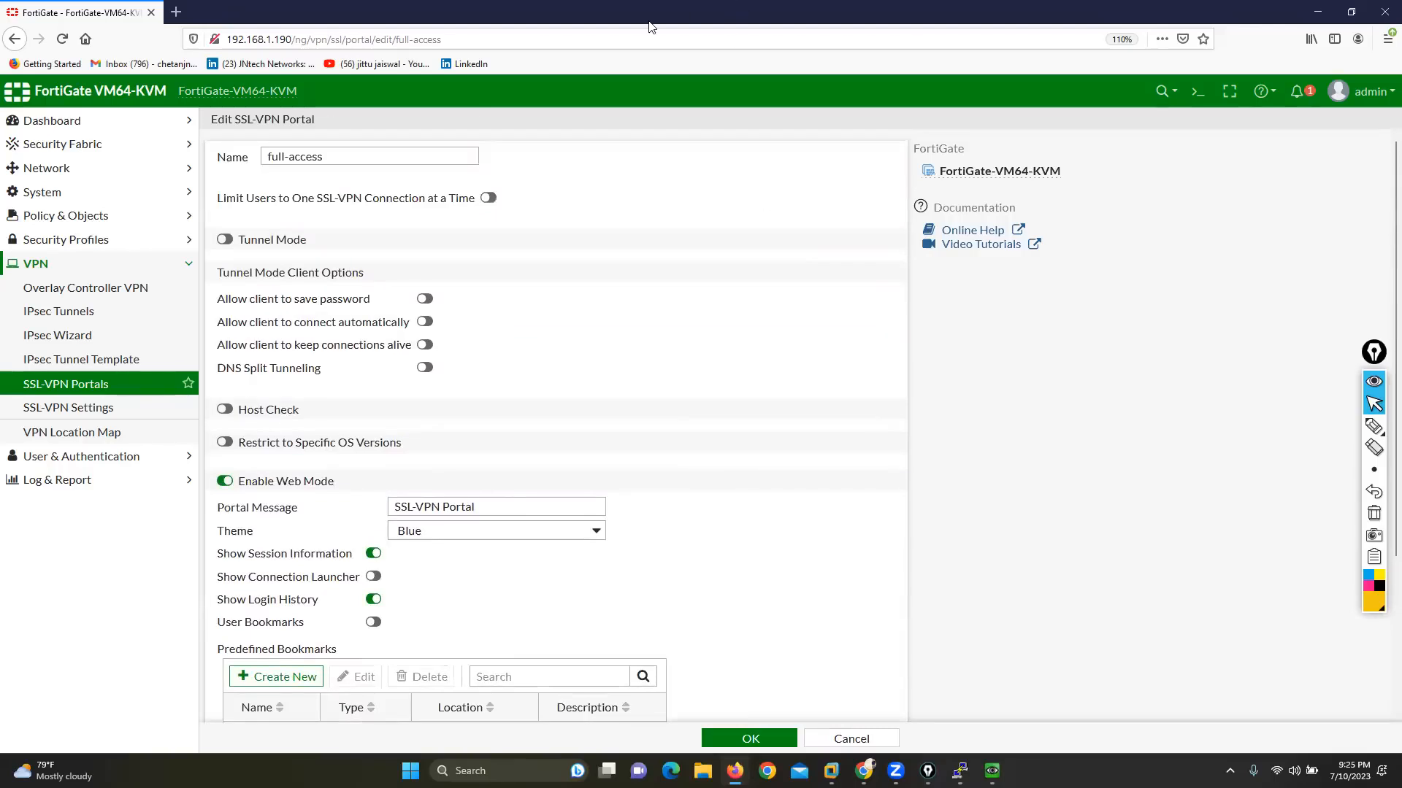
click(227, 240)
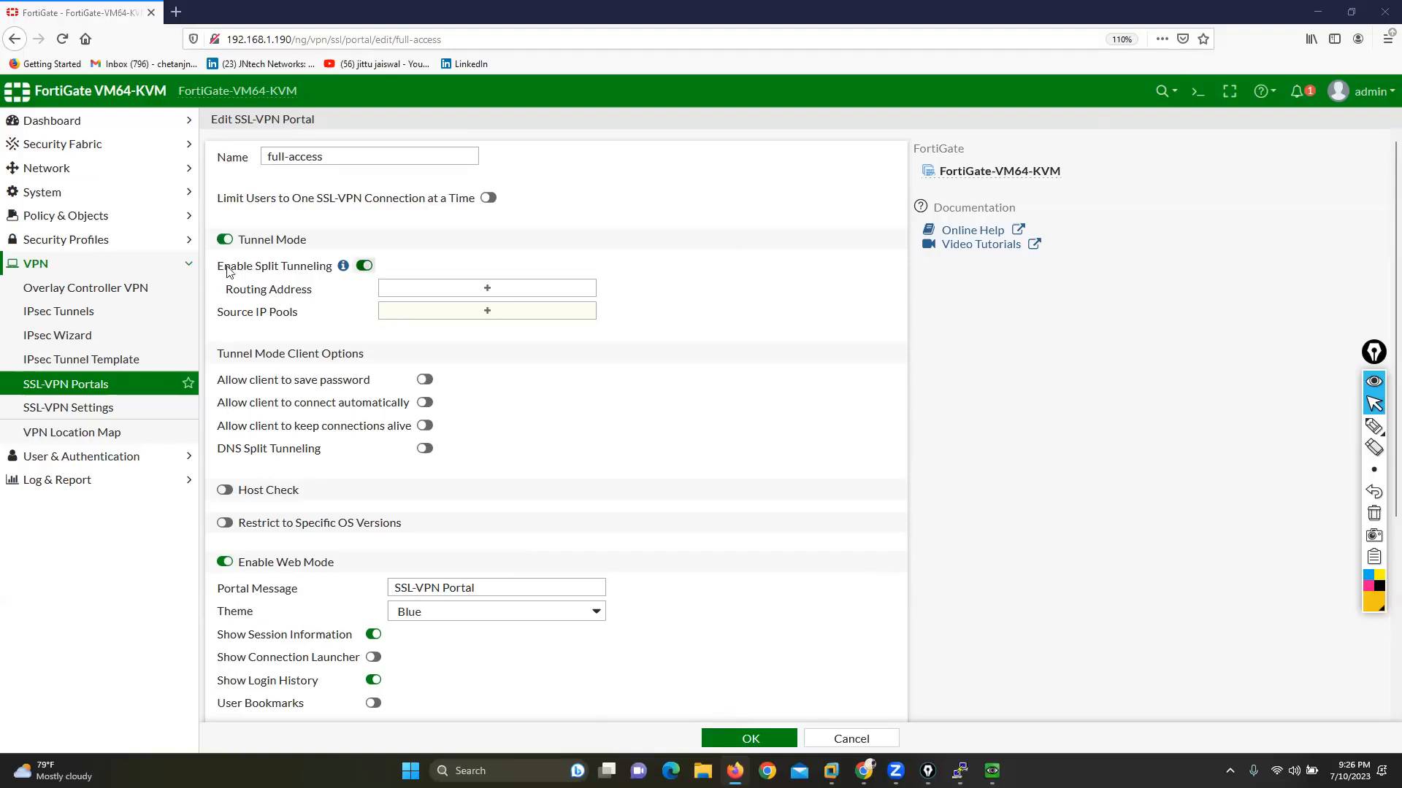
drag(217, 267, 314, 268)
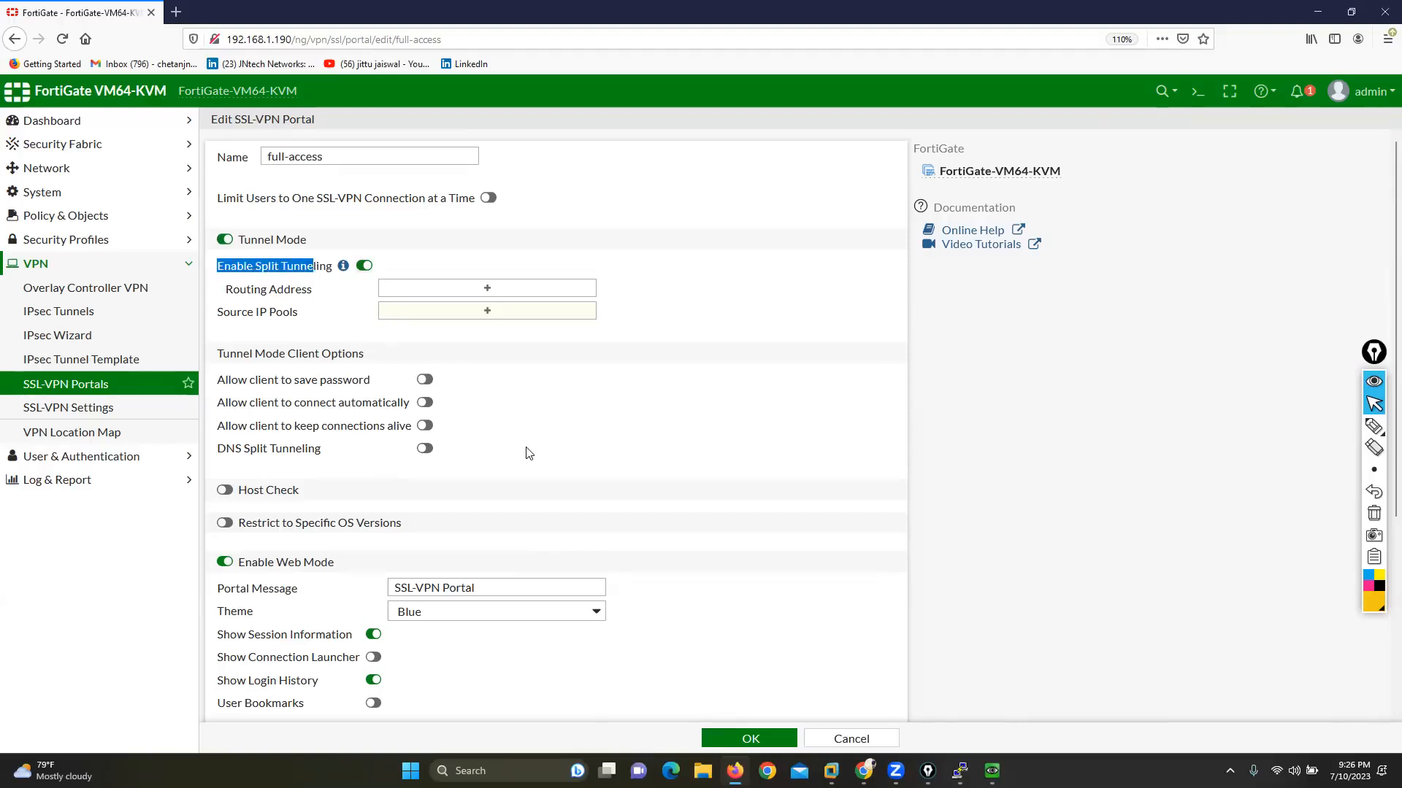
click(492, 290)
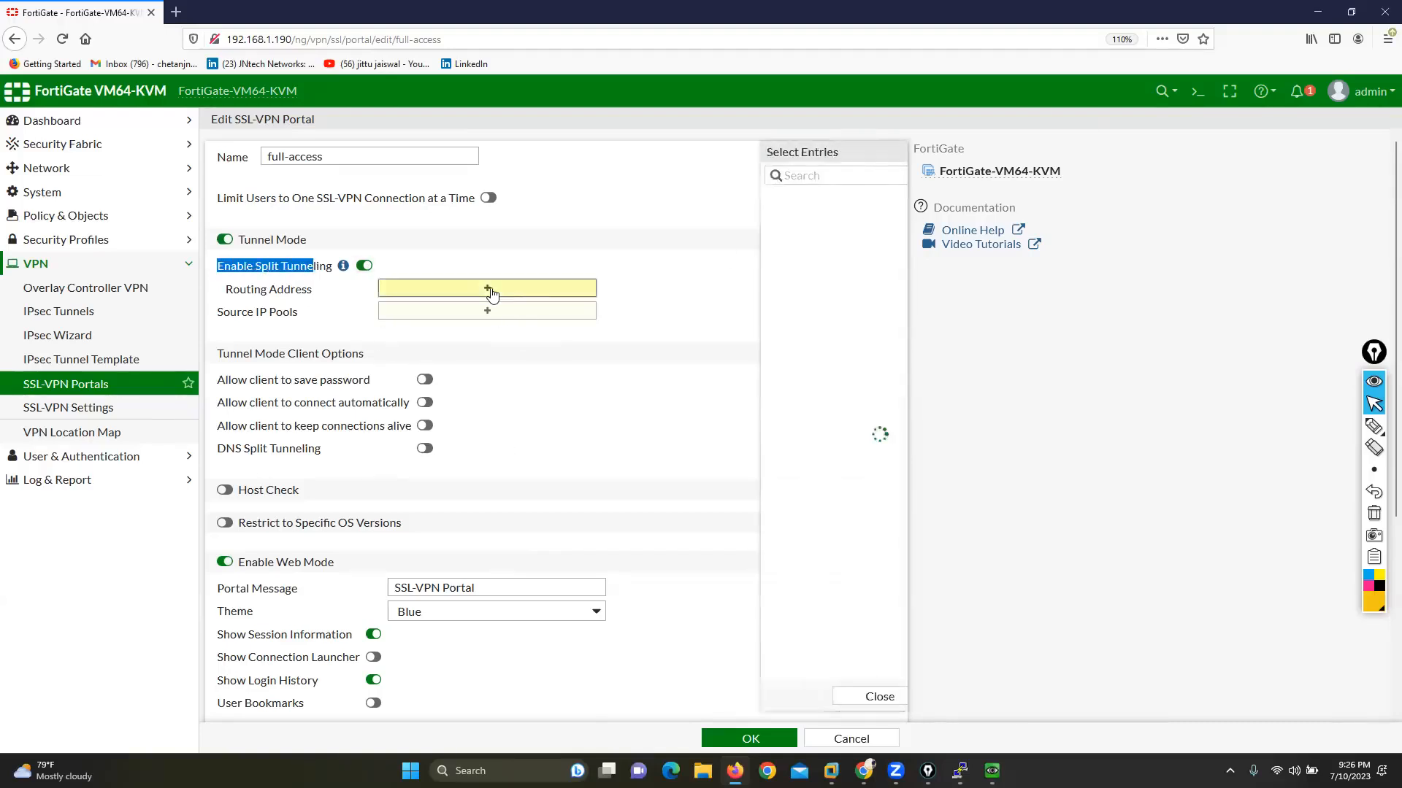
click(752, 219)
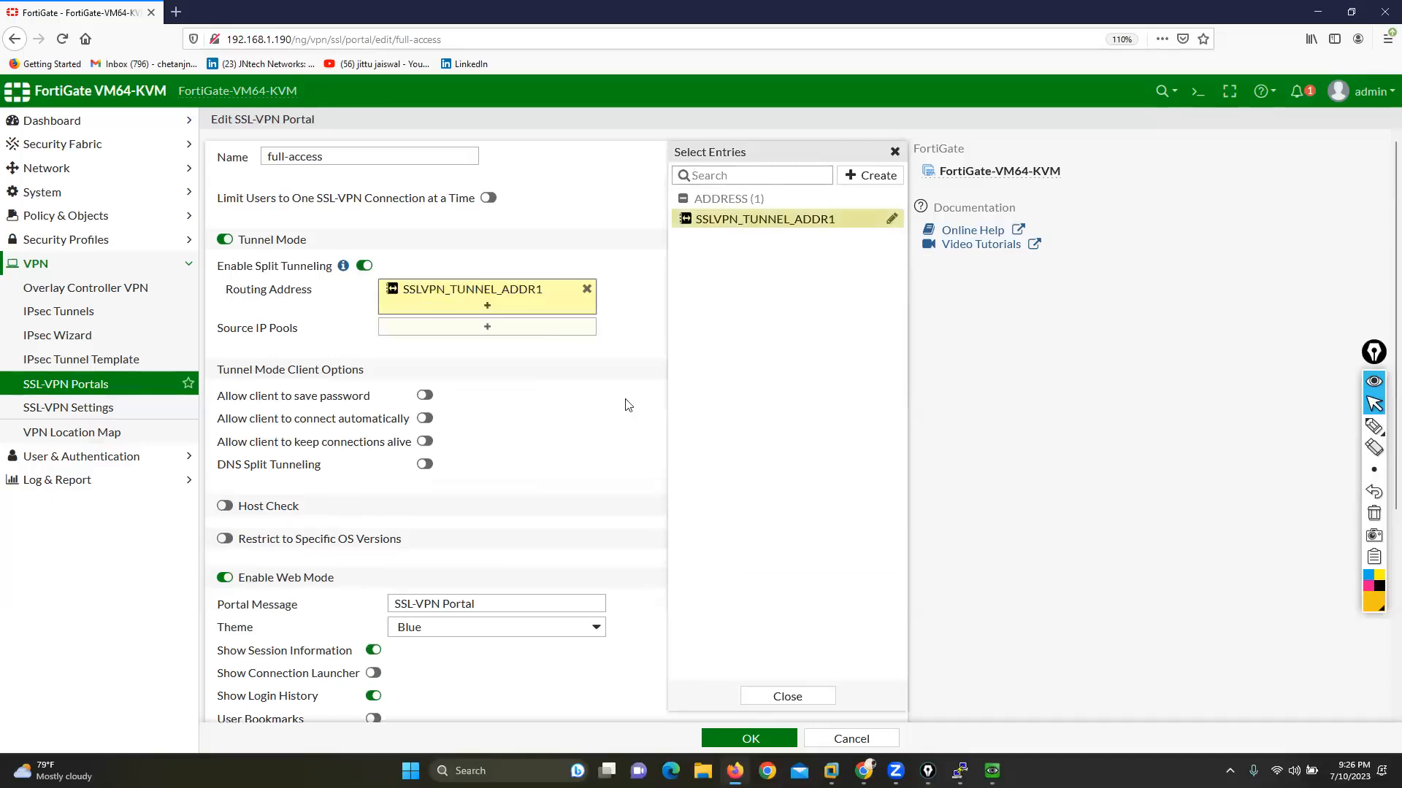
click(624, 431)
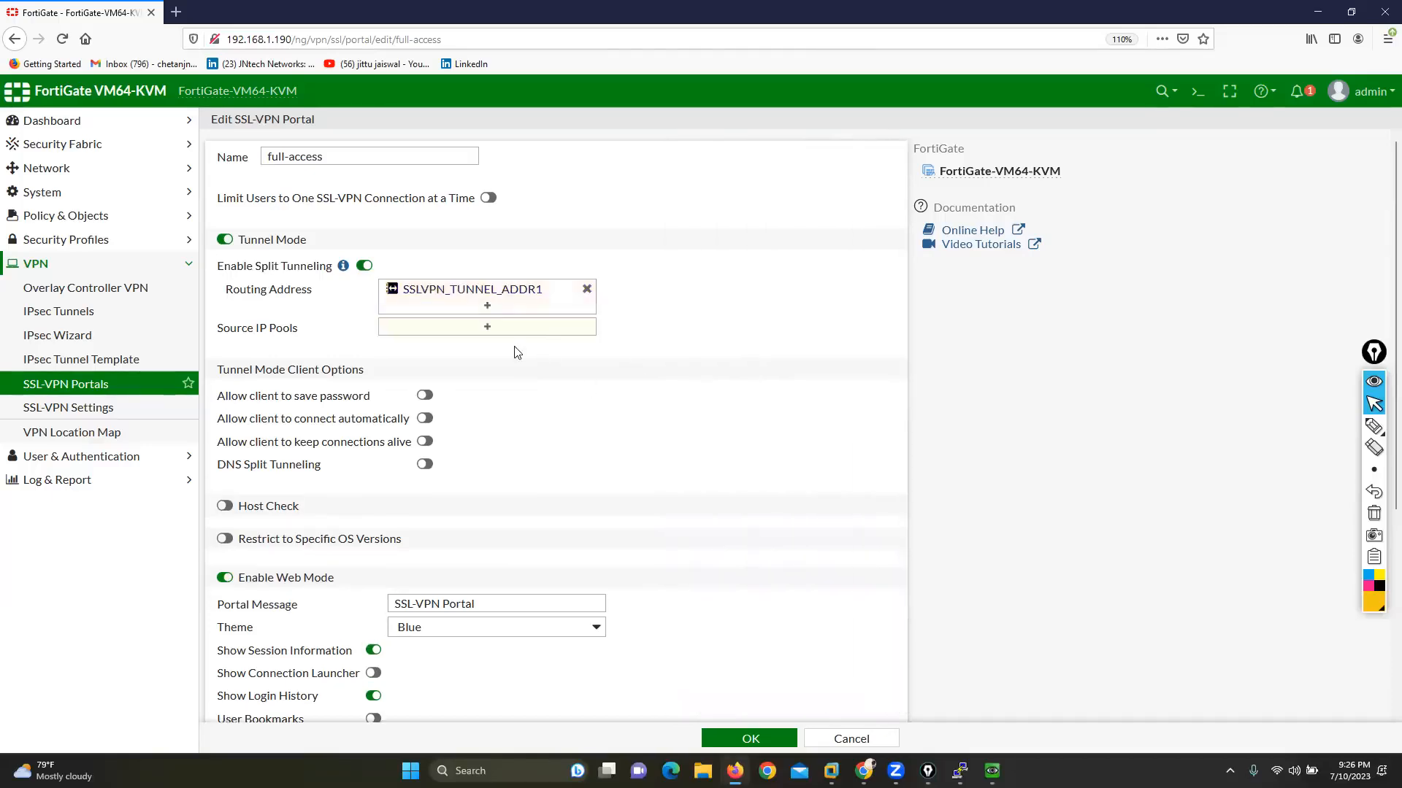
click(473, 334)
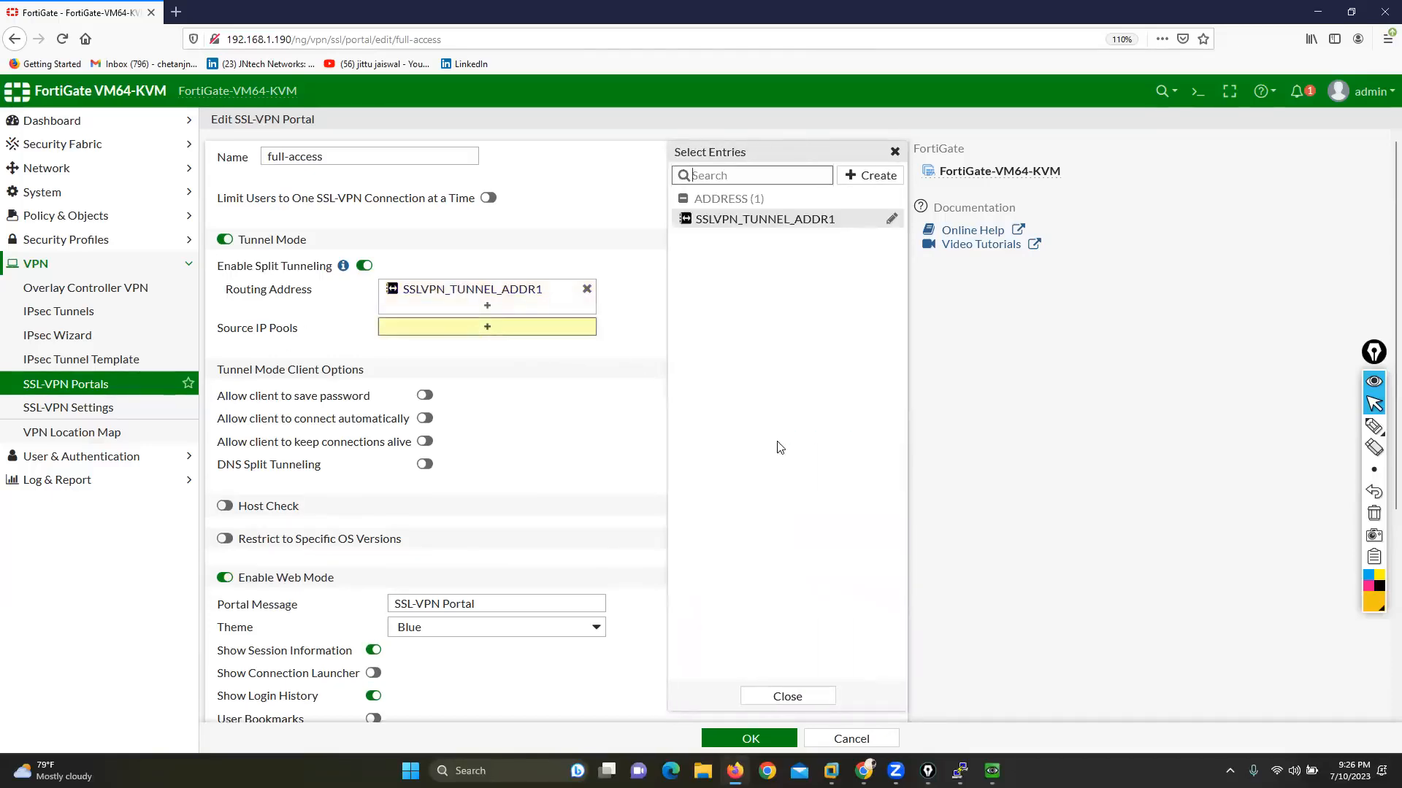
click(586, 289)
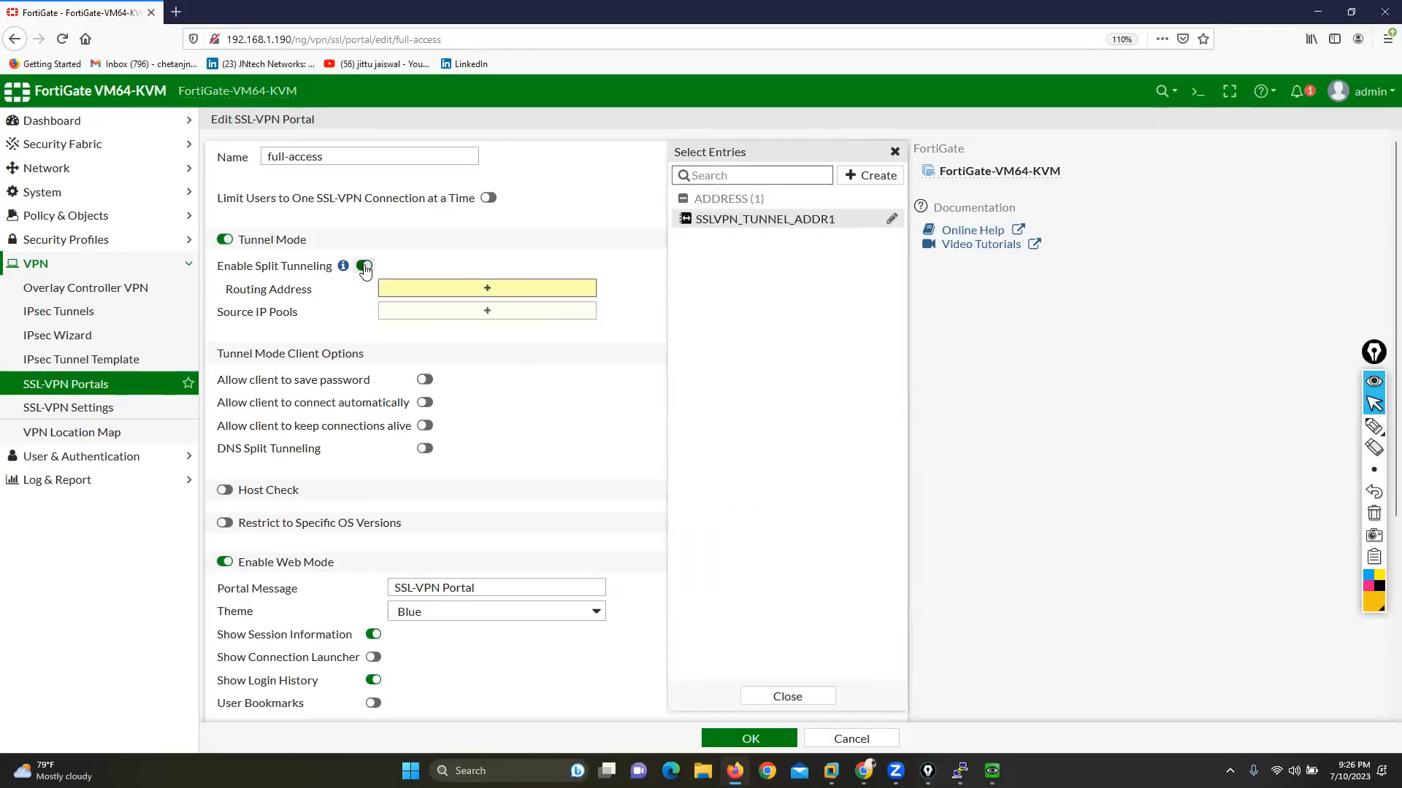
Step: Disable split tunneling and limit users to one SSL-VPN connection at a time
click(292, 268)
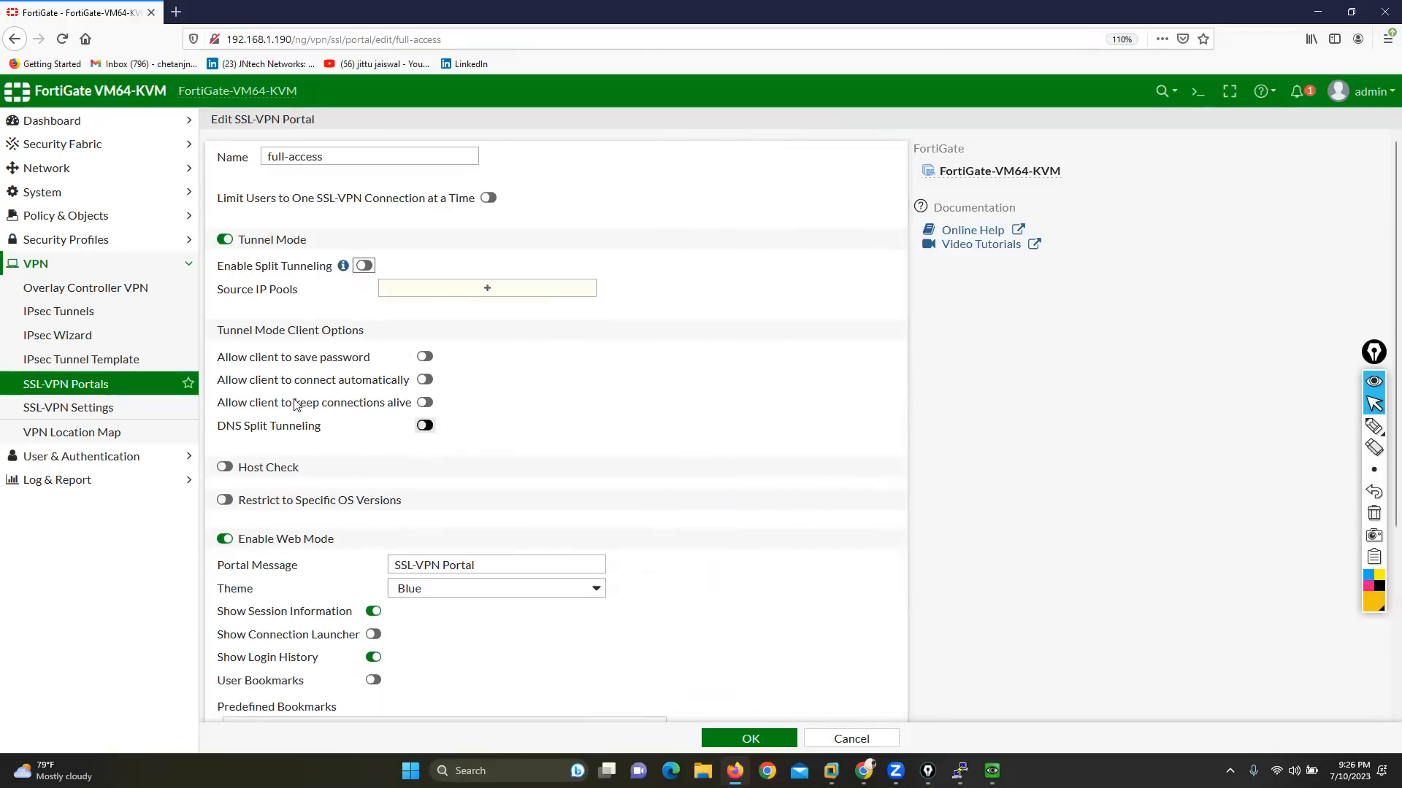
drag(213, 199, 458, 202)
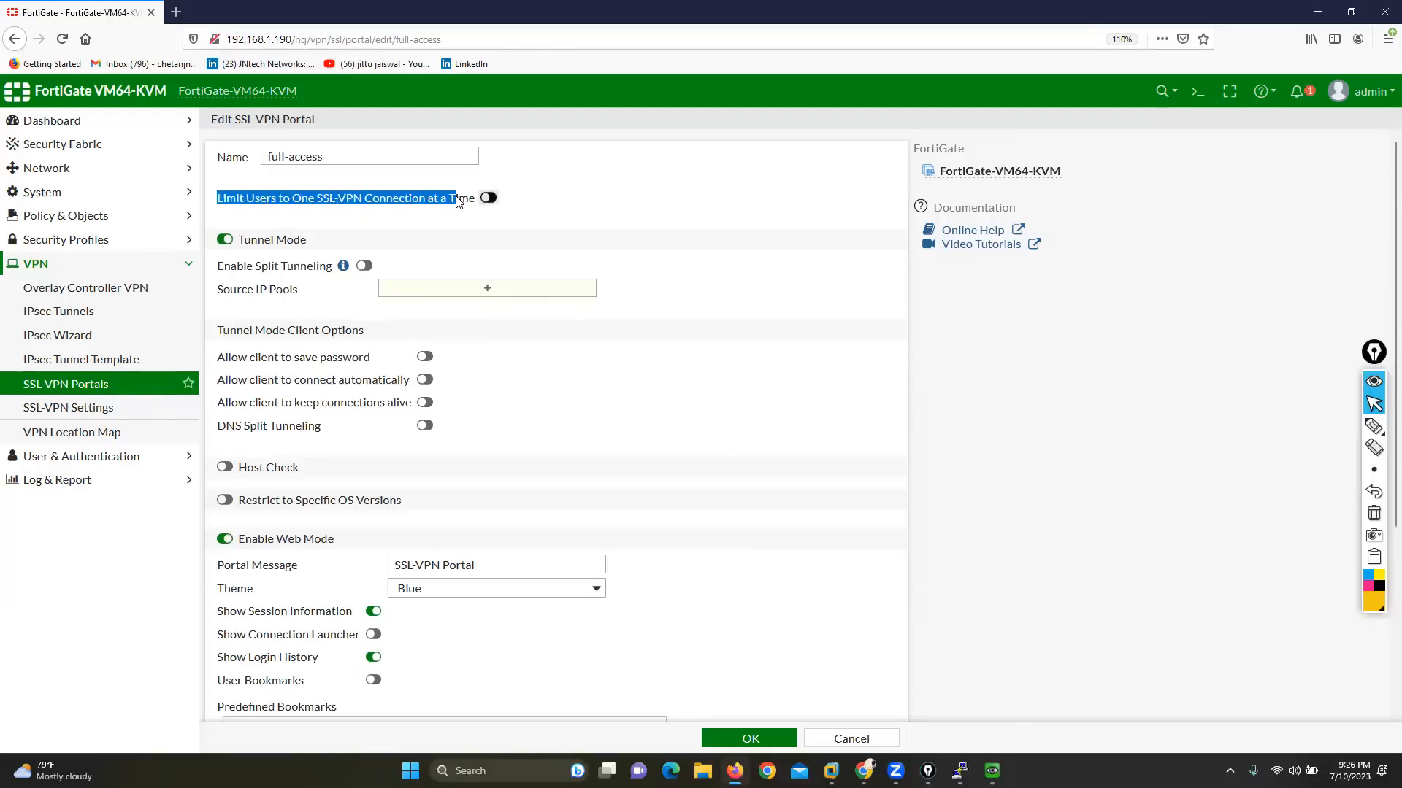
click(486, 197)
Step: Allow the client to save the password in the tunnel mode client options
drag(221, 332, 368, 328)
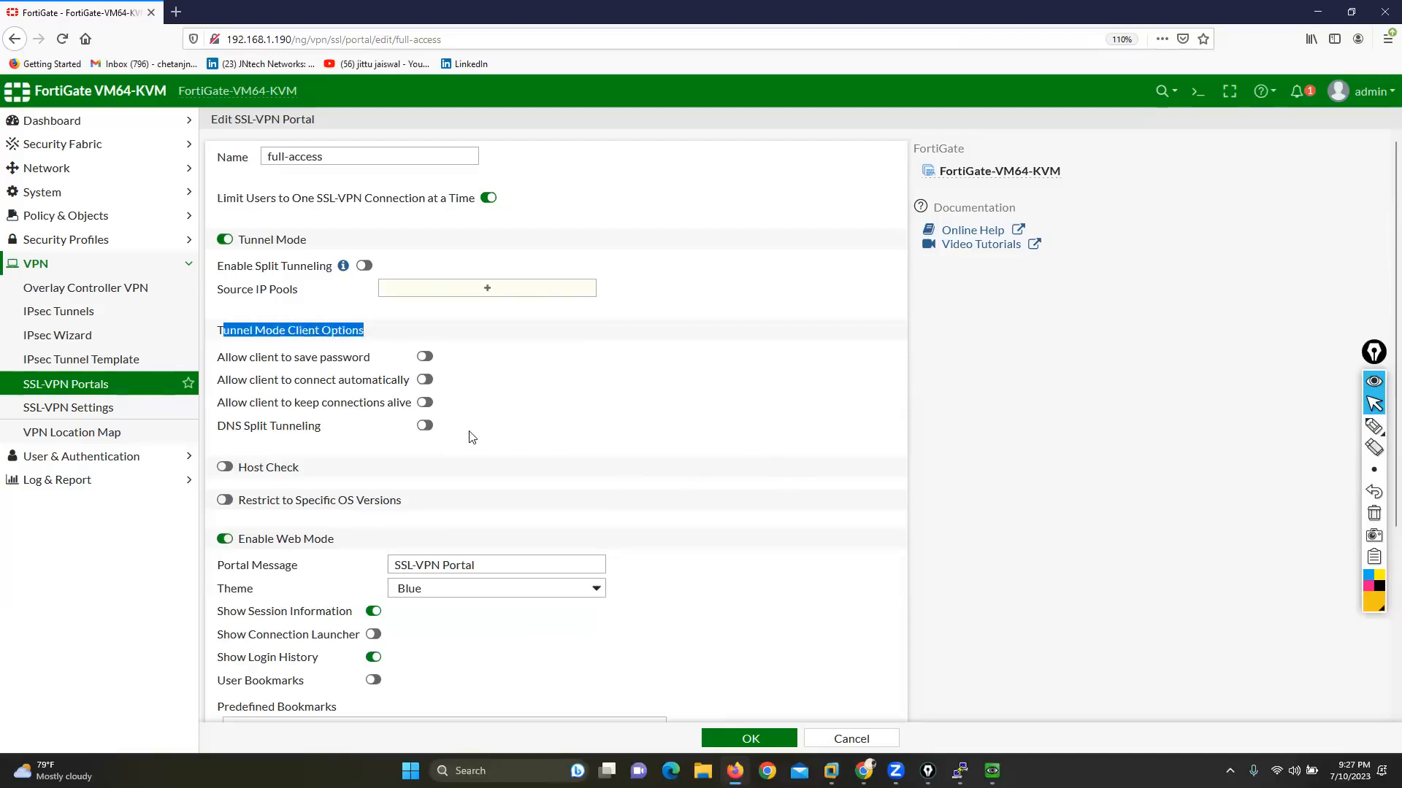
click(424, 357)
drag(222, 360, 360, 359)
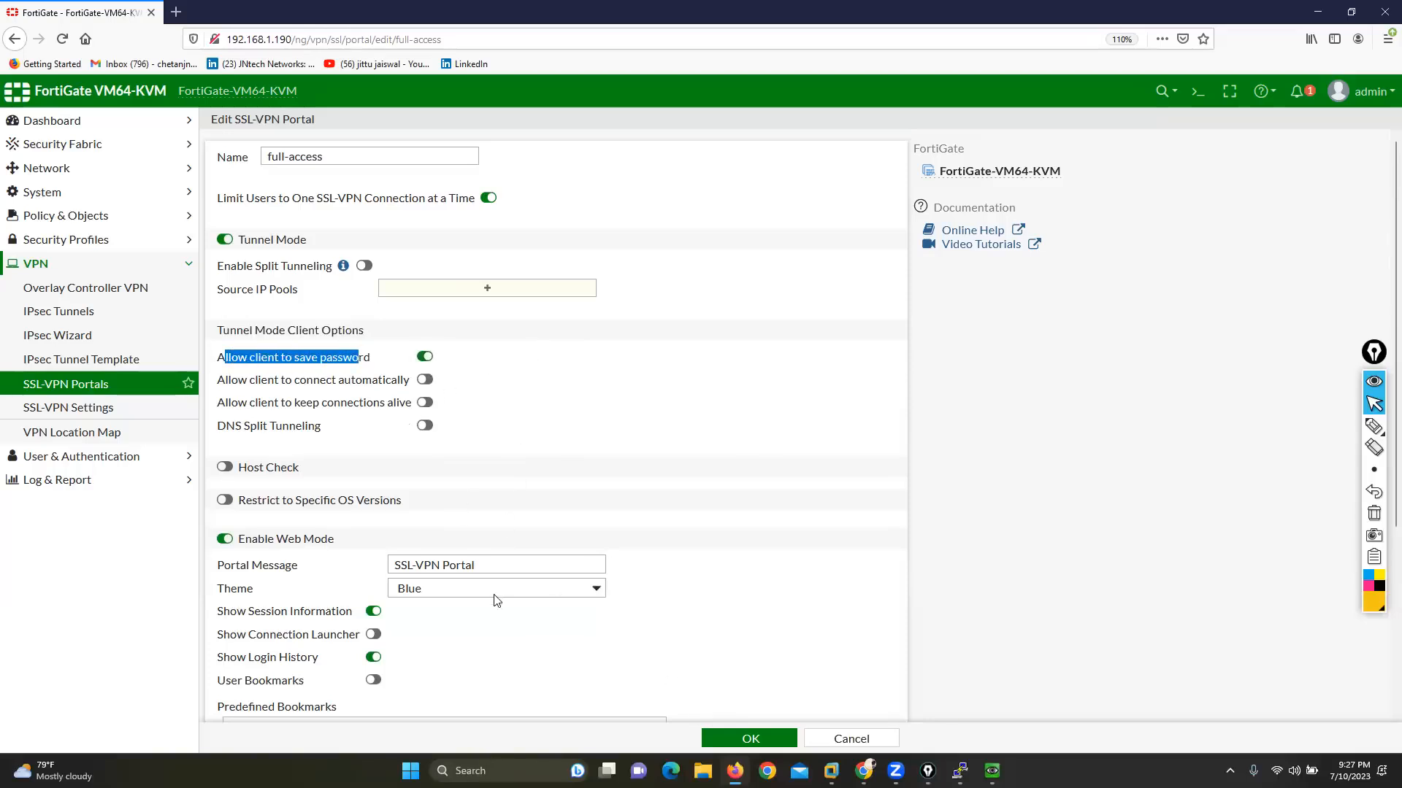
Step: Open FortiClient VPN from the desktop to view its login form, and return to the FortiGate portal settings
key(super+d)
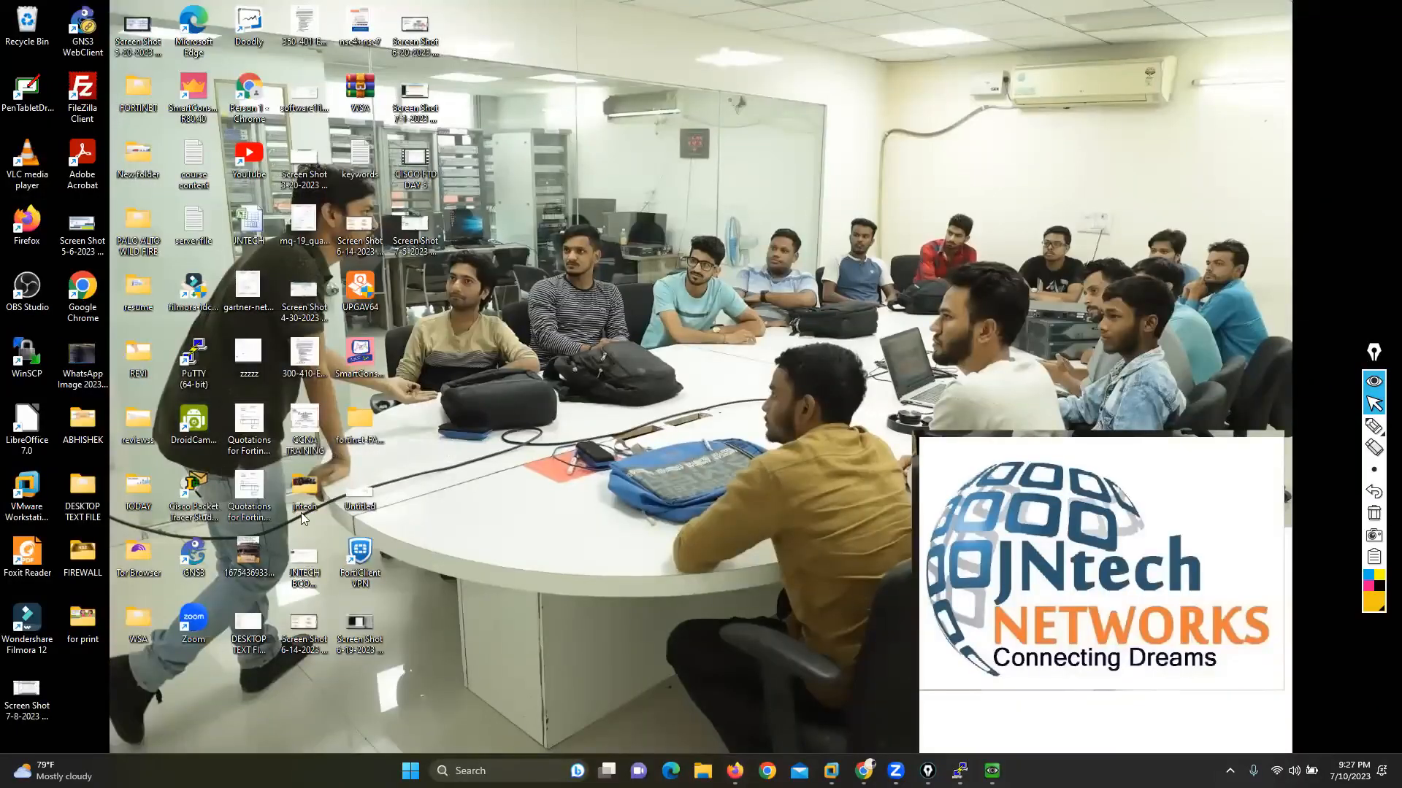
drag(360, 562, 869, 164)
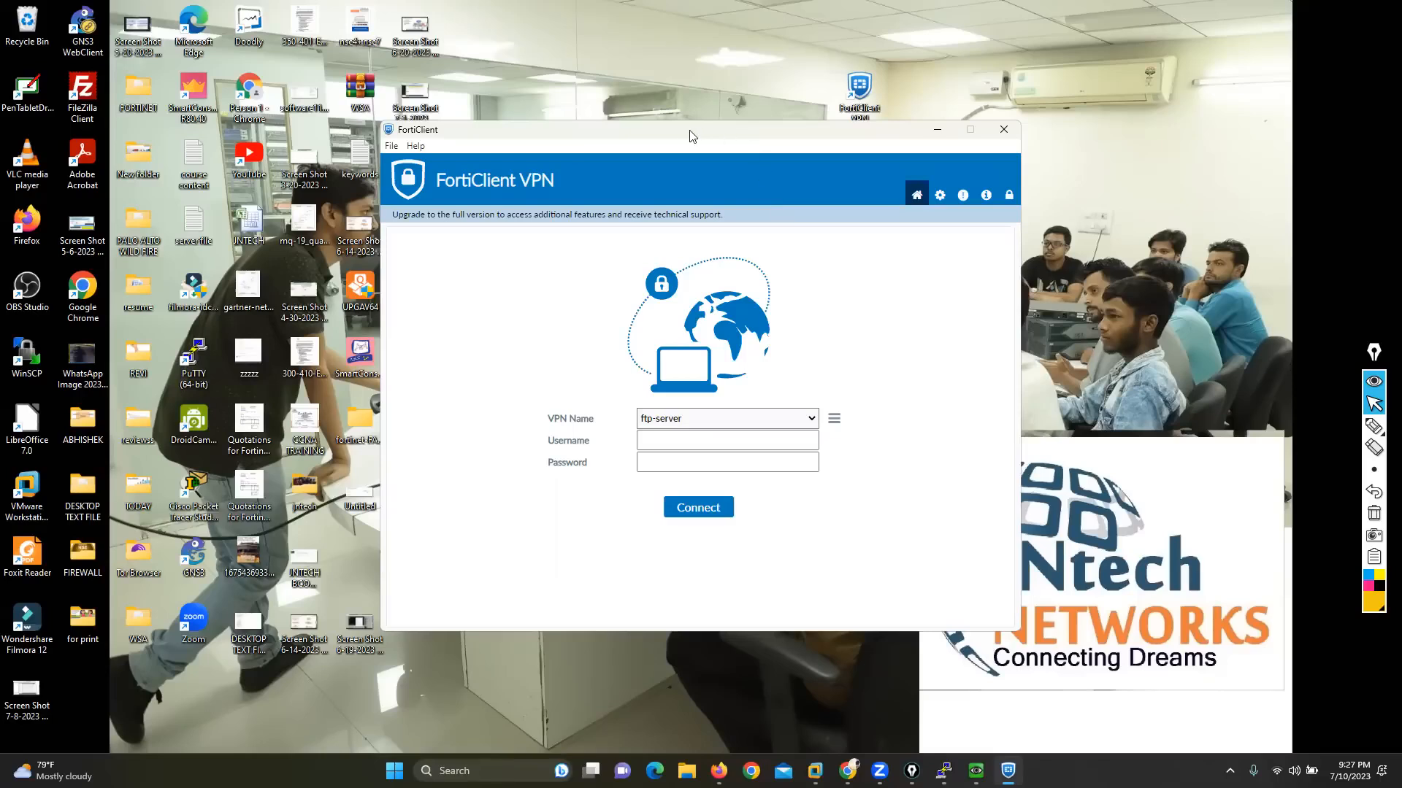
click(719, 771)
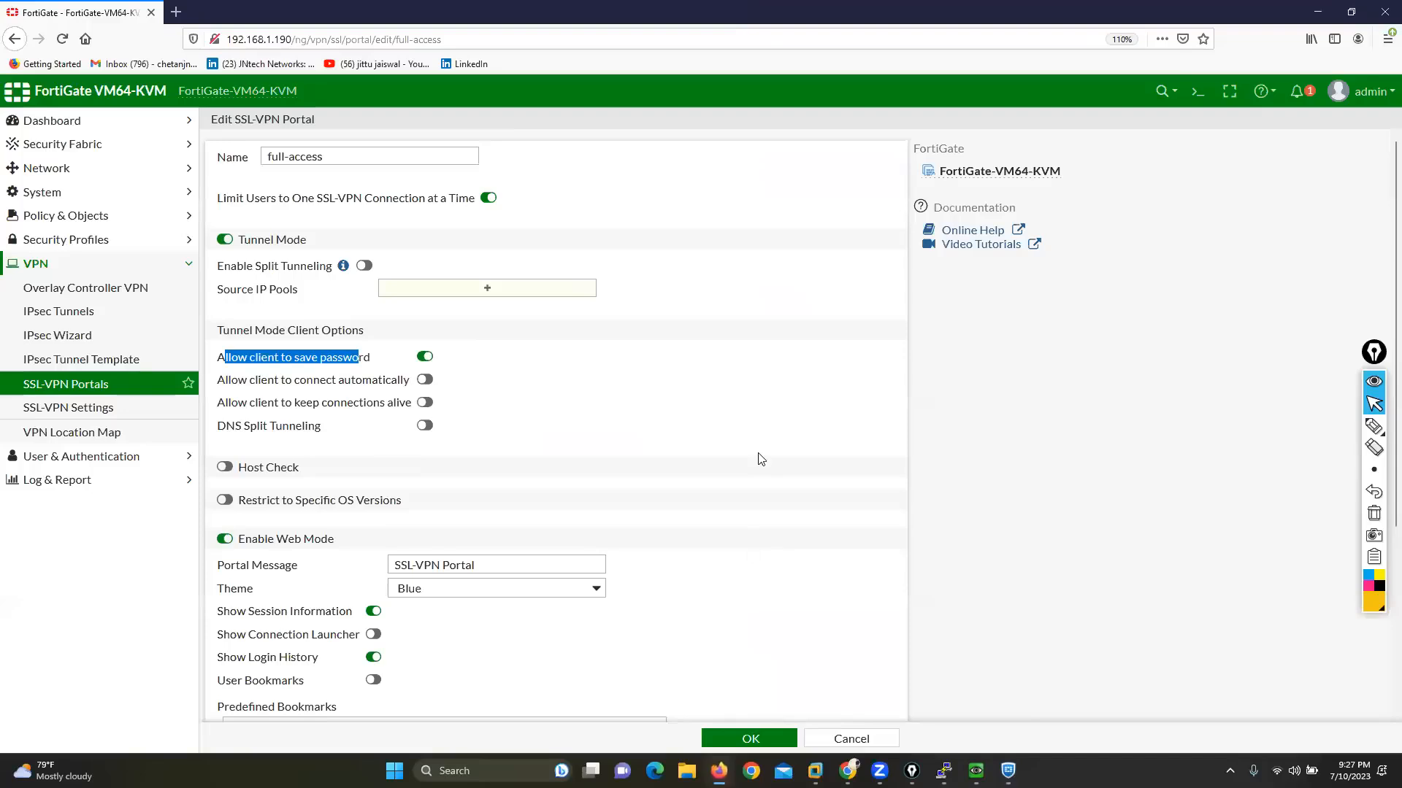
Step: Allow the client to connect automatically in the tunnel mode client options
click(425, 379)
drag(219, 362, 525, 378)
click(467, 374)
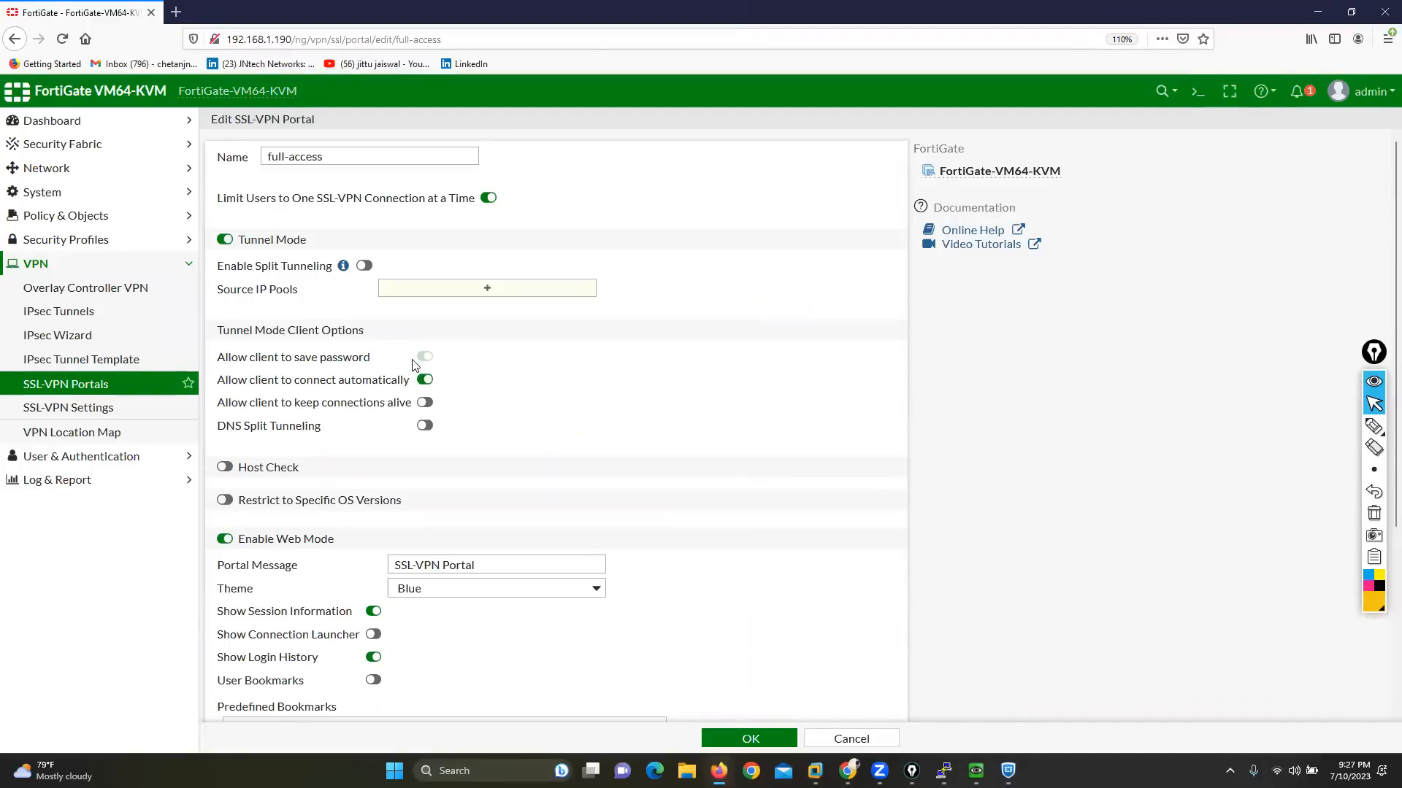
click(424, 379)
click(422, 357)
drag(217, 380, 392, 385)
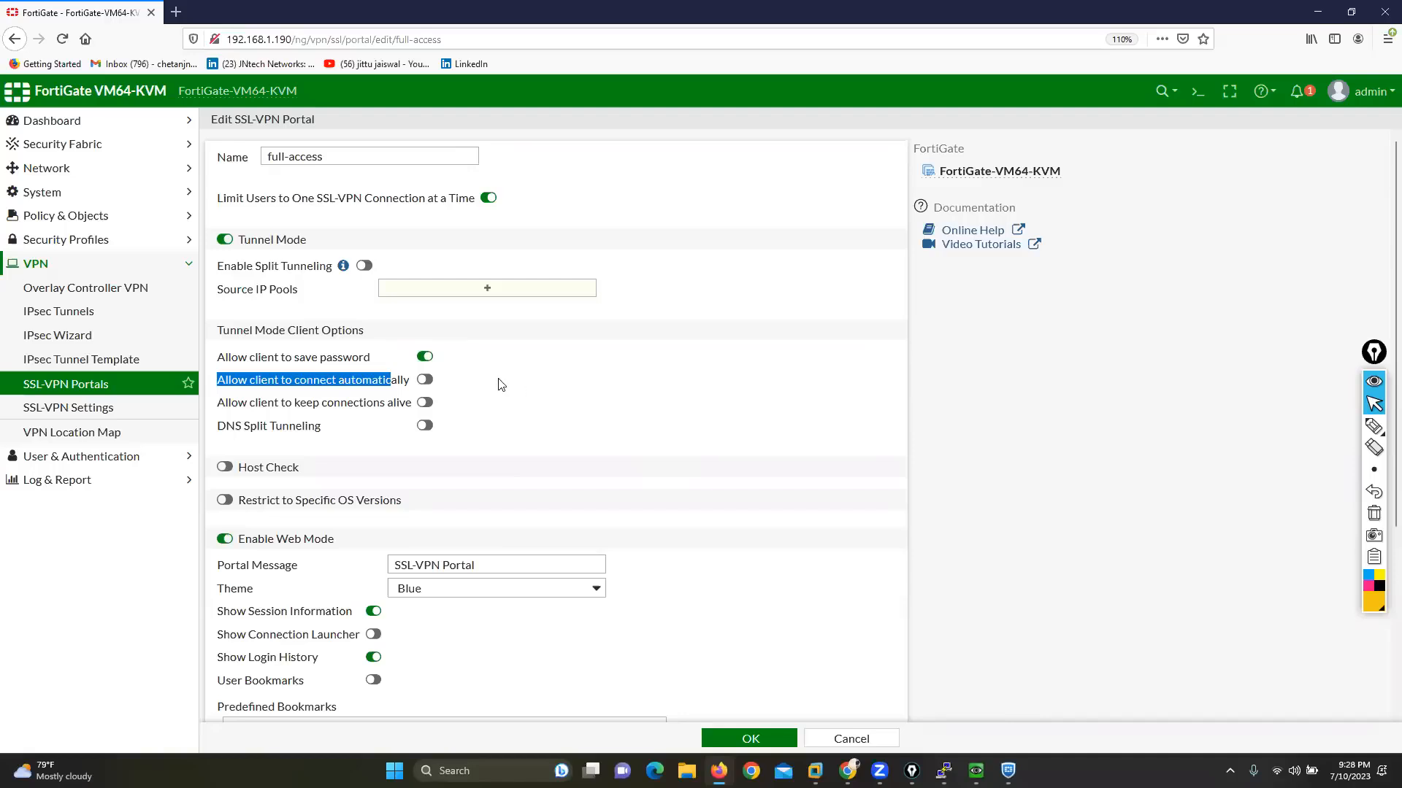
click(424, 381)
Step: Highlight the options for keeping client connections alive and DNS Split Tunneling to point them out
drag(224, 406, 440, 440)
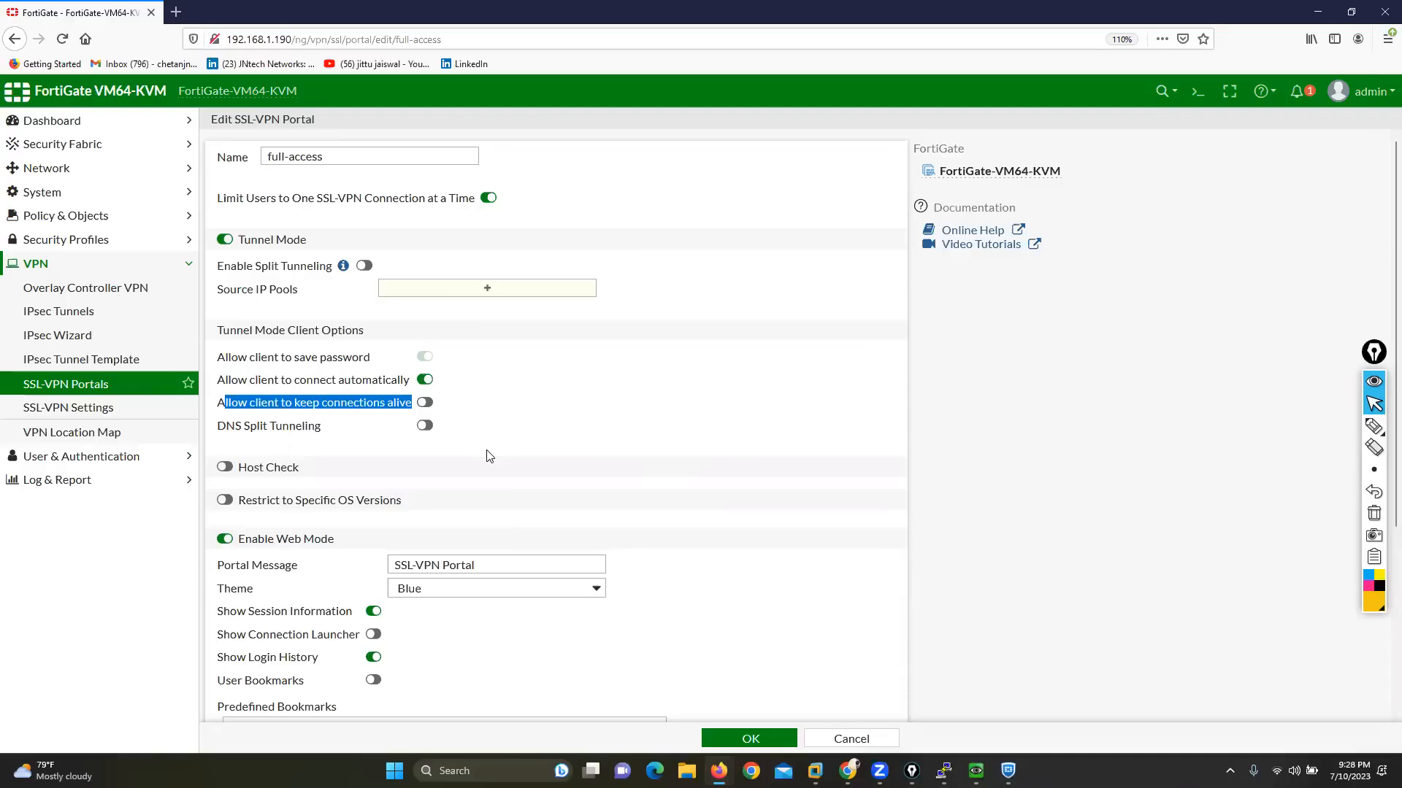
double_click(224, 427)
drag(255, 432, 314, 436)
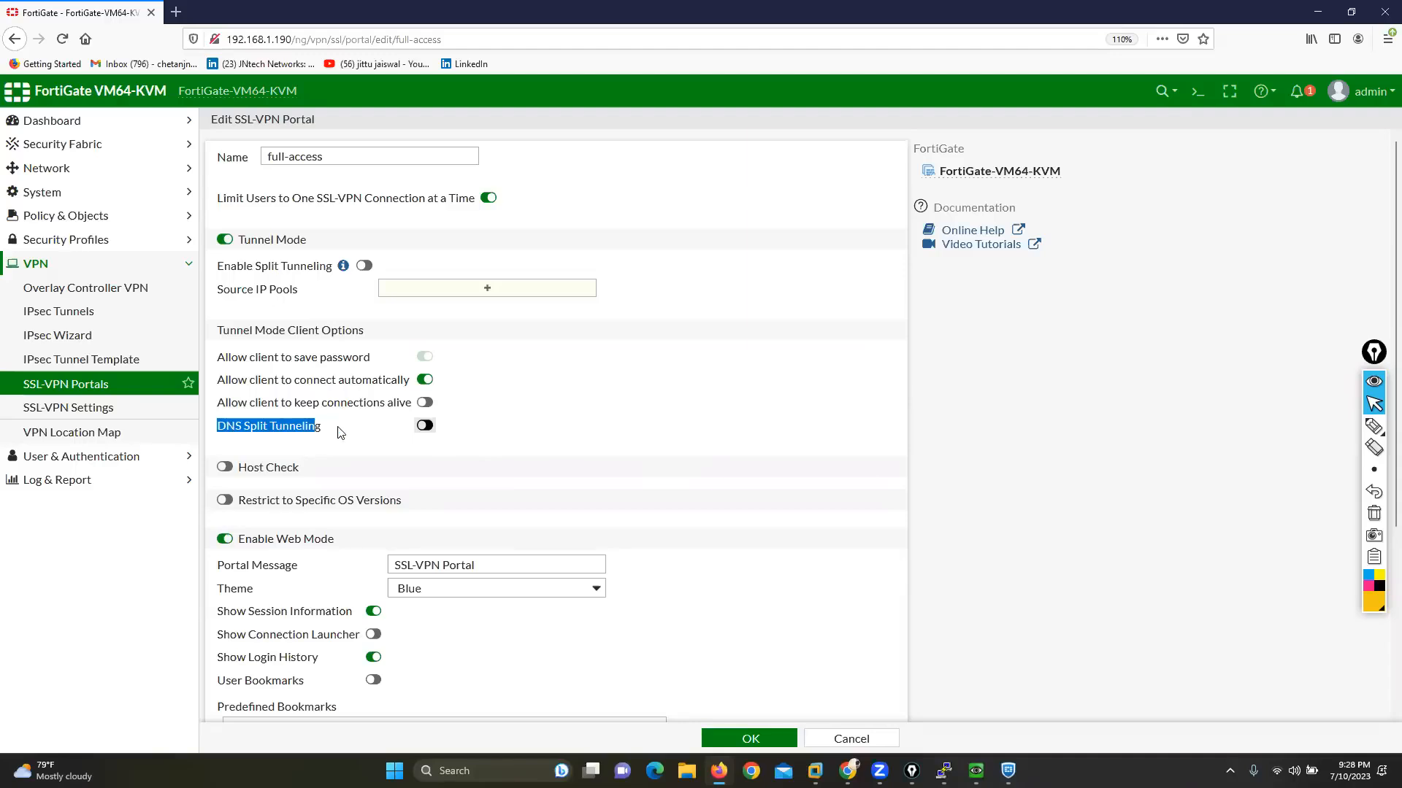
Step: Enable Host Check with the Realtime AntiVirus type, marking the type options with the annotation pen and clearing the marks
scroll(538, 491, down, 2)
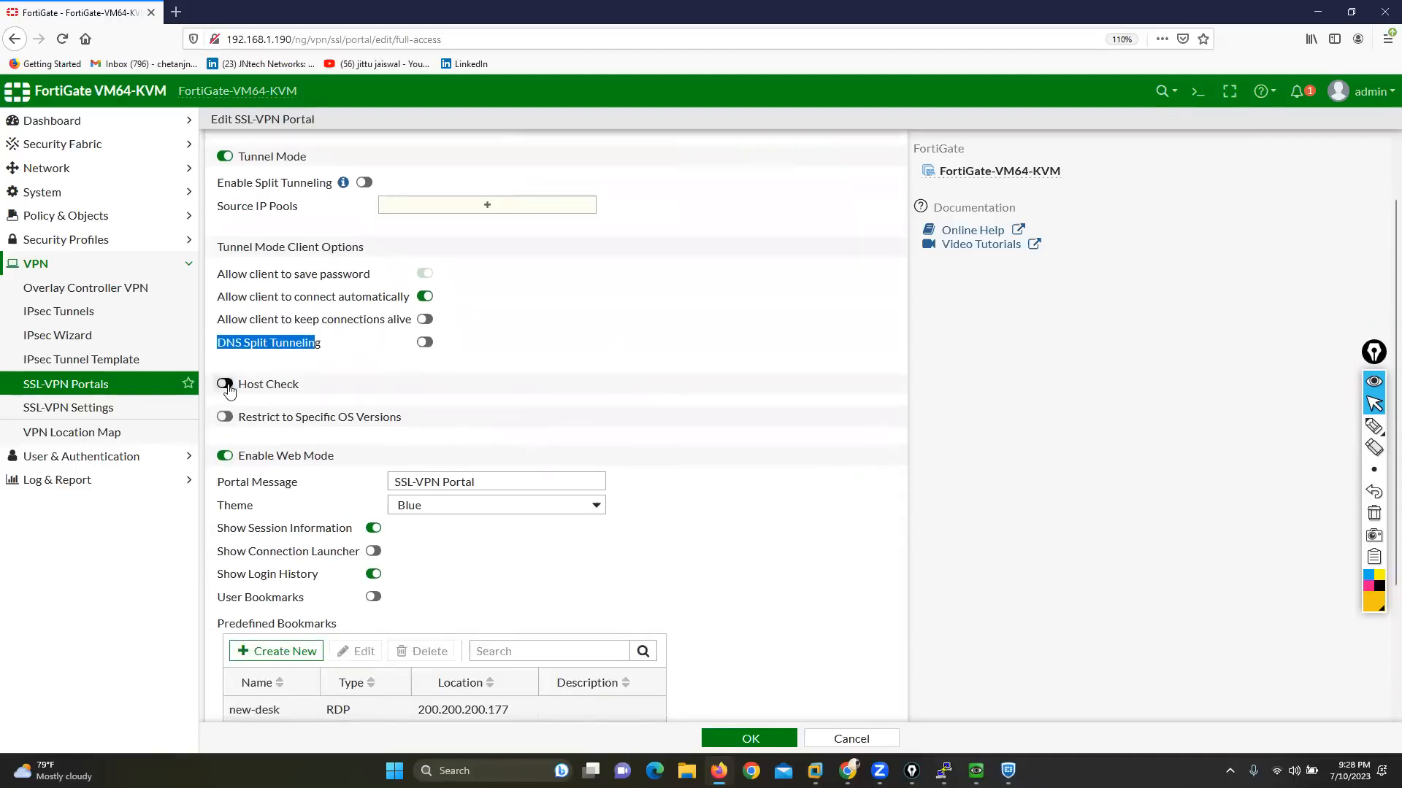
click(225, 385)
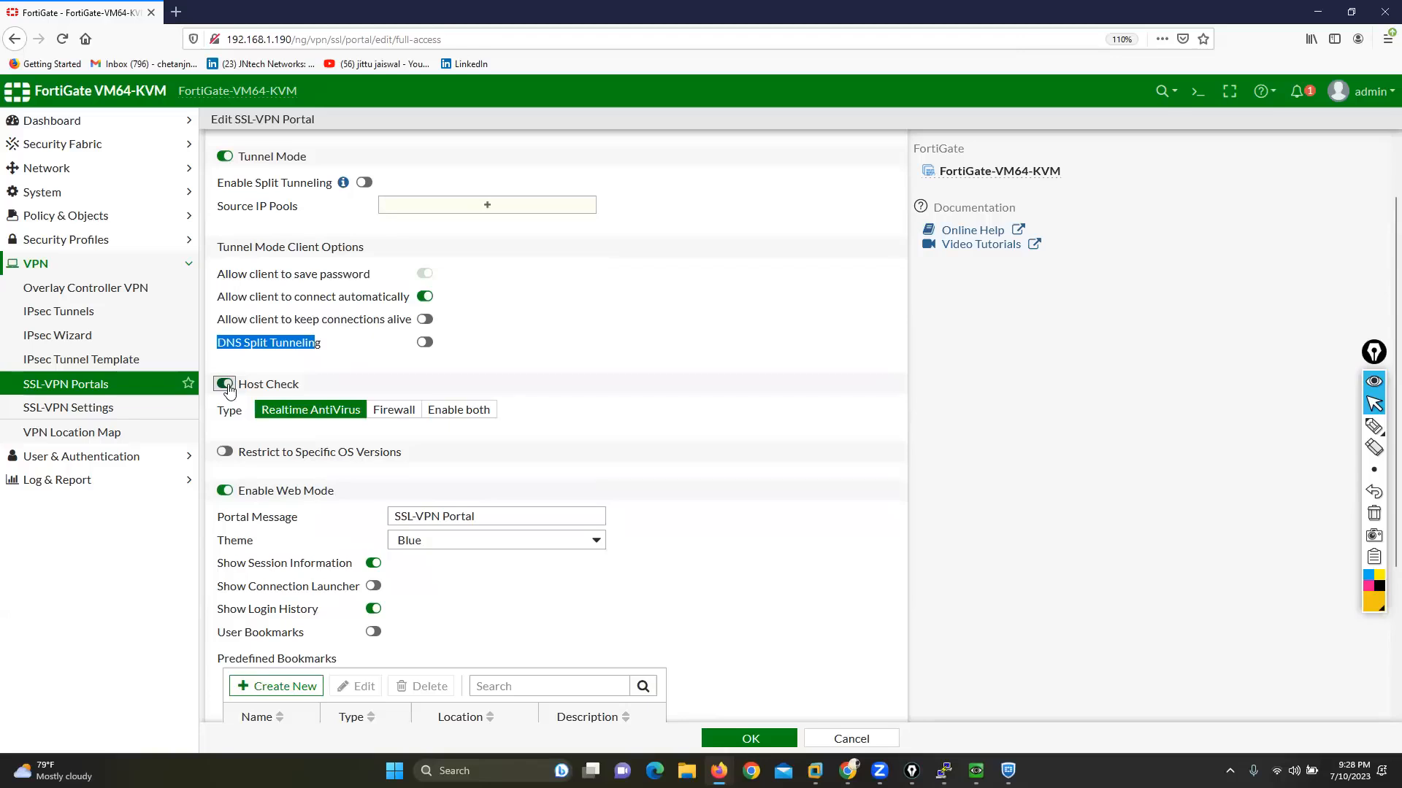
click(1374, 426)
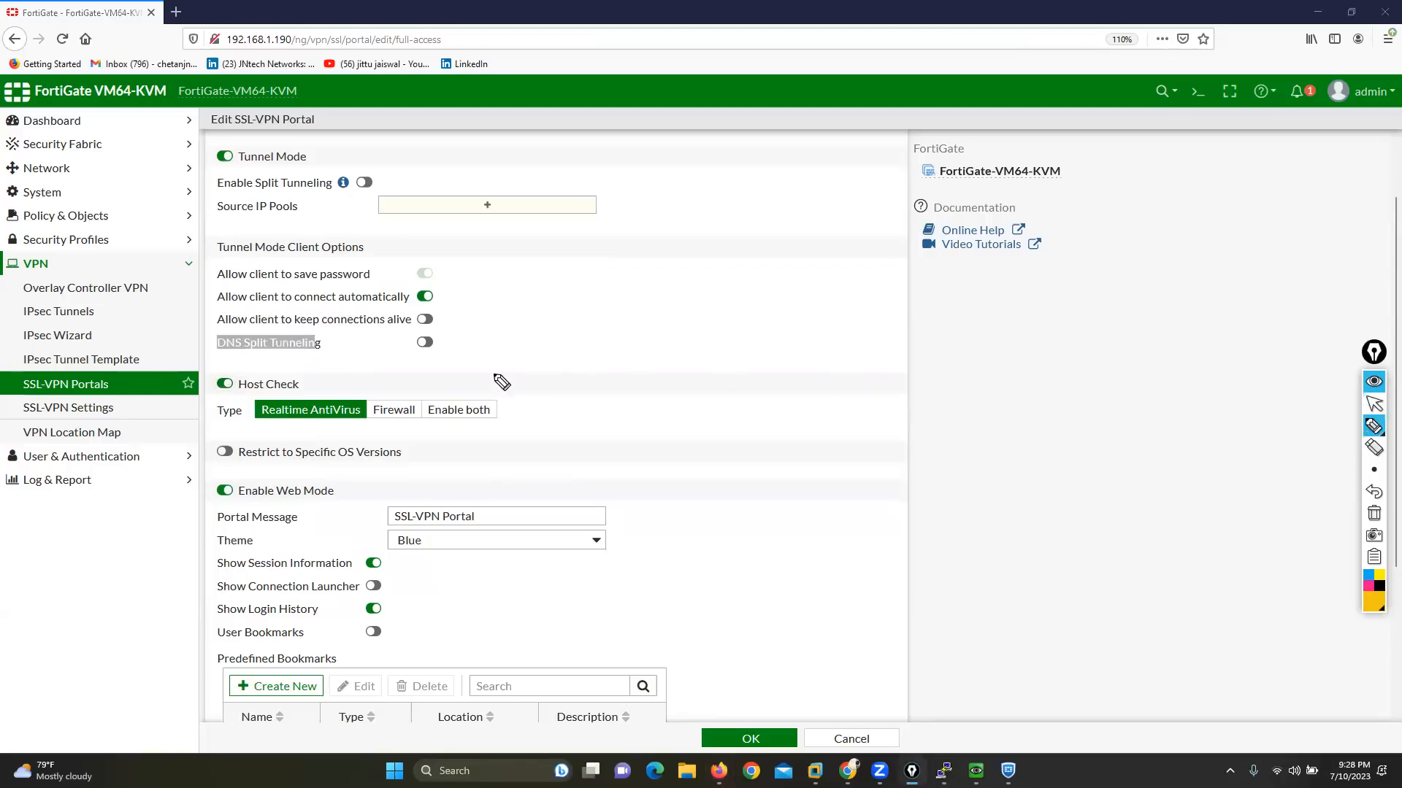
mouse_move(238, 423)
mouse_down()
mouse_move(343, 423)
mouse_move(366, 401)
mouse_move(265, 394)
mouse_move(256, 422)
mouse_up()
mouse_move(367, 327)
mouse_down()
mouse_move(378, 388)
mouse_move(421, 373)
mouse_up()
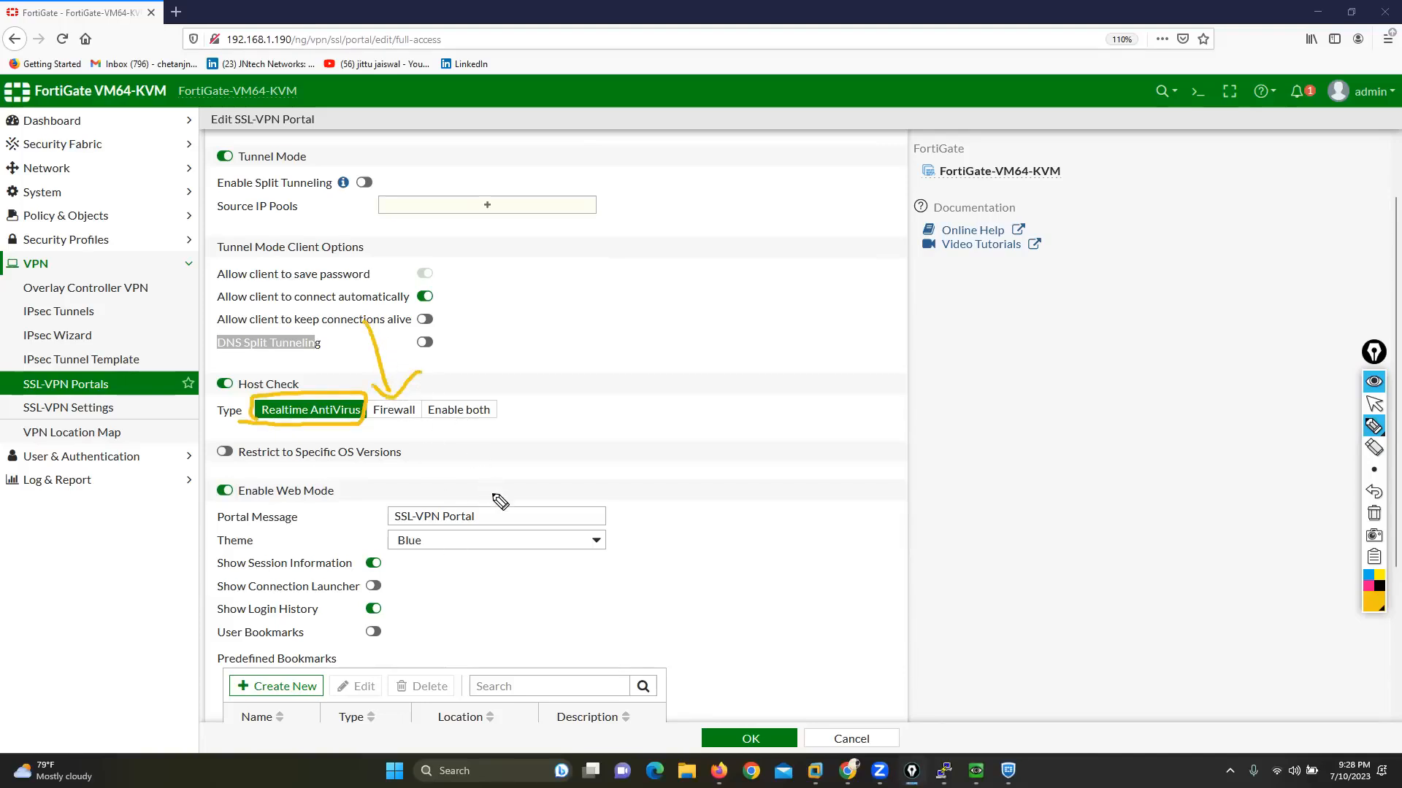
click(1374, 513)
click(1374, 404)
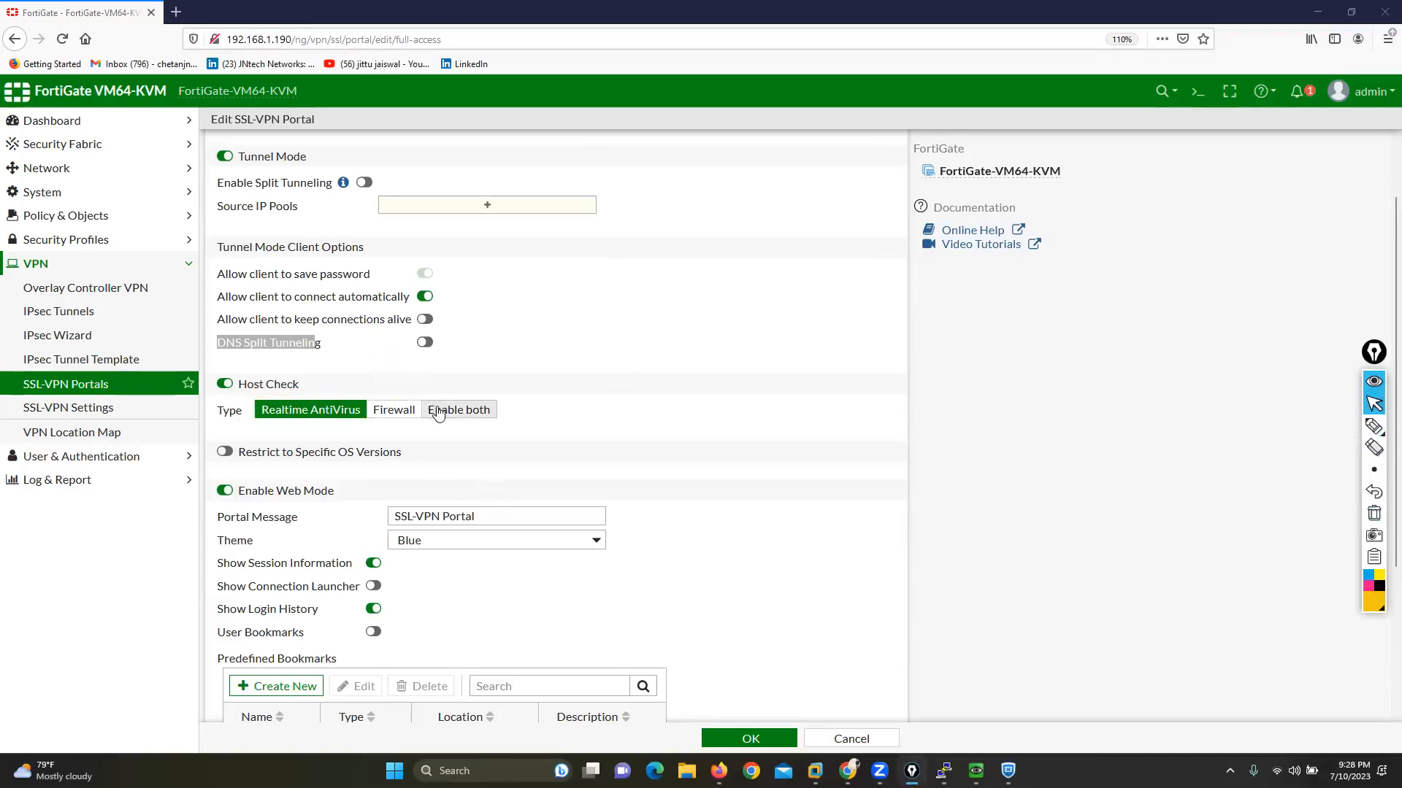
Step: Restrict the portal to specific OS versions and set the action for Windows 2000 to Deny
click(226, 452)
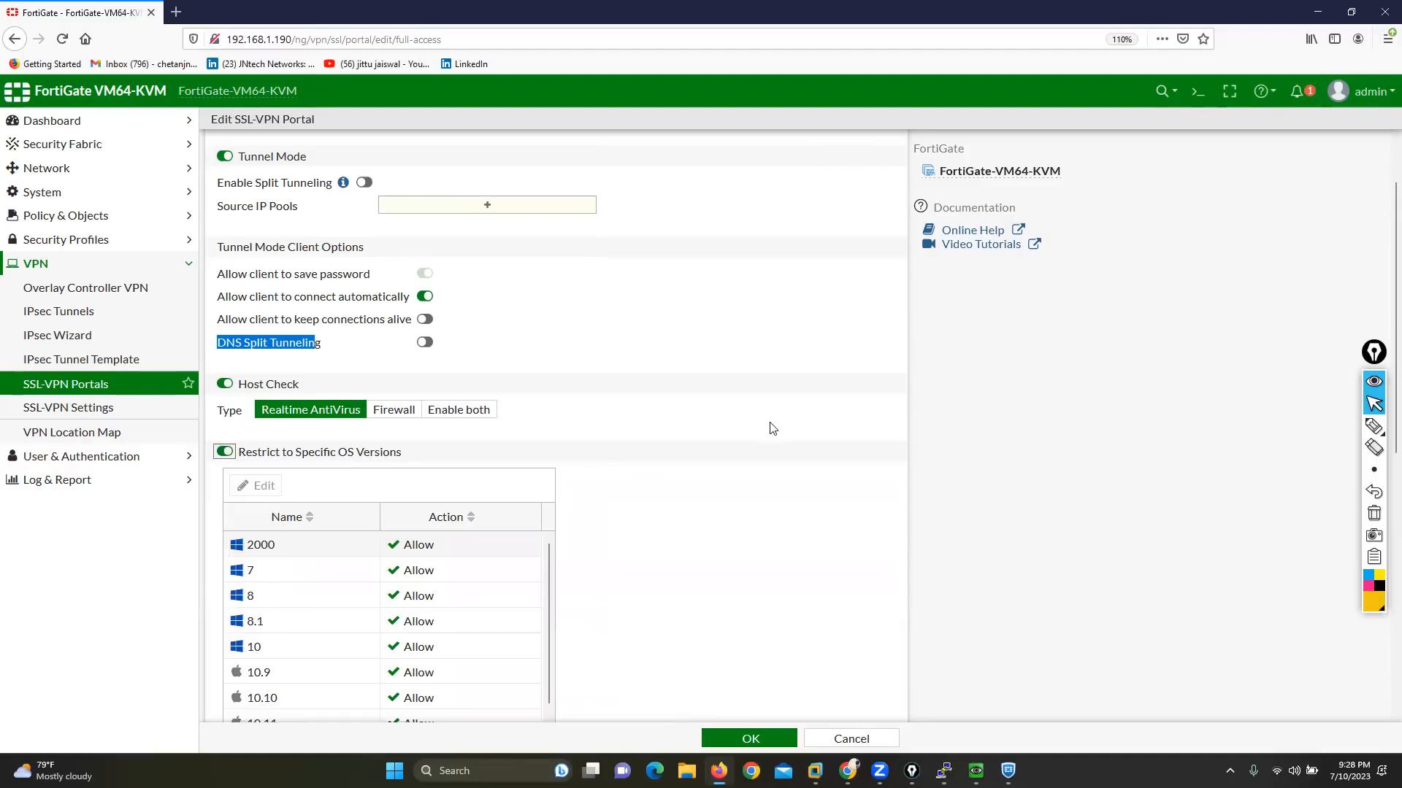
scroll(760, 422, down, 3)
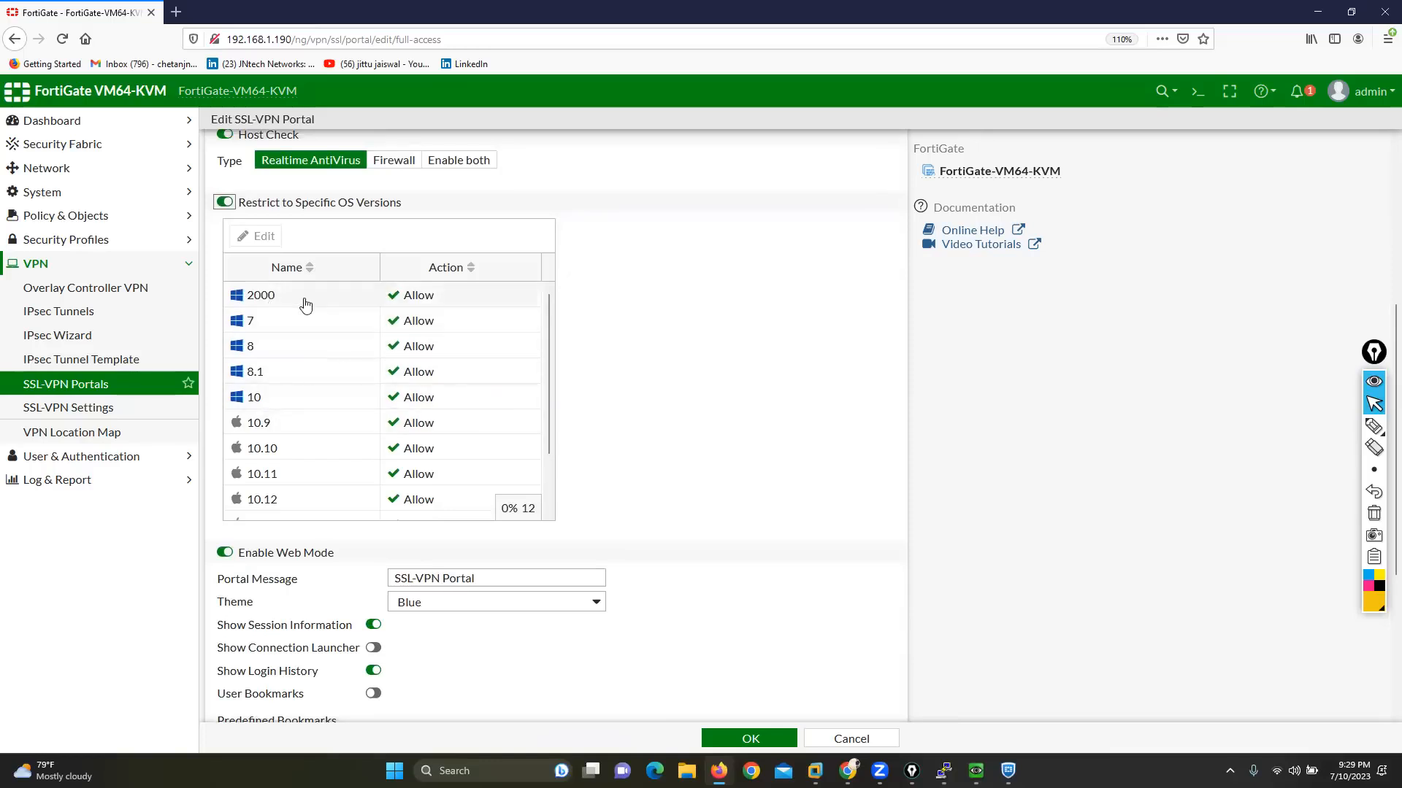
click(268, 299)
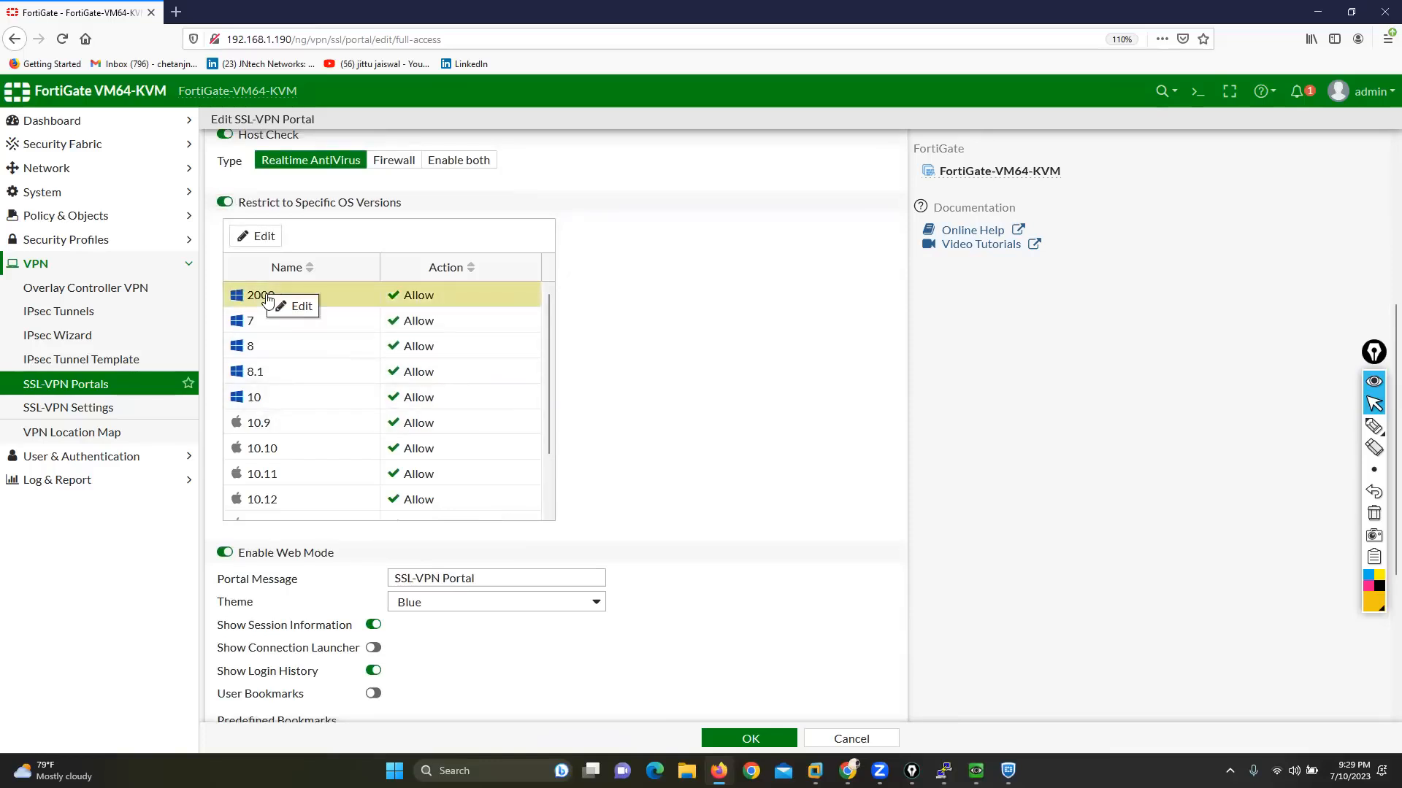
click(292, 306)
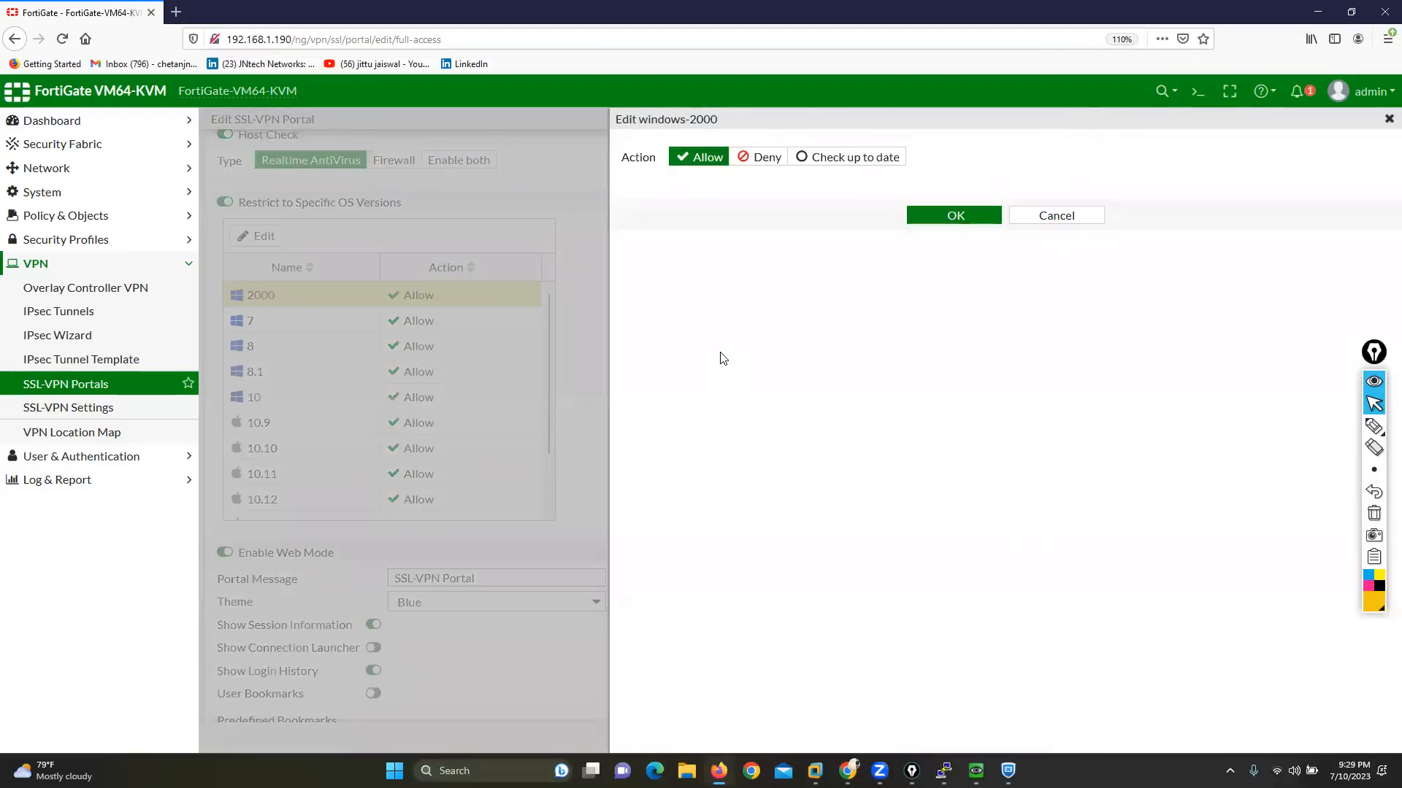
click(763, 159)
click(942, 218)
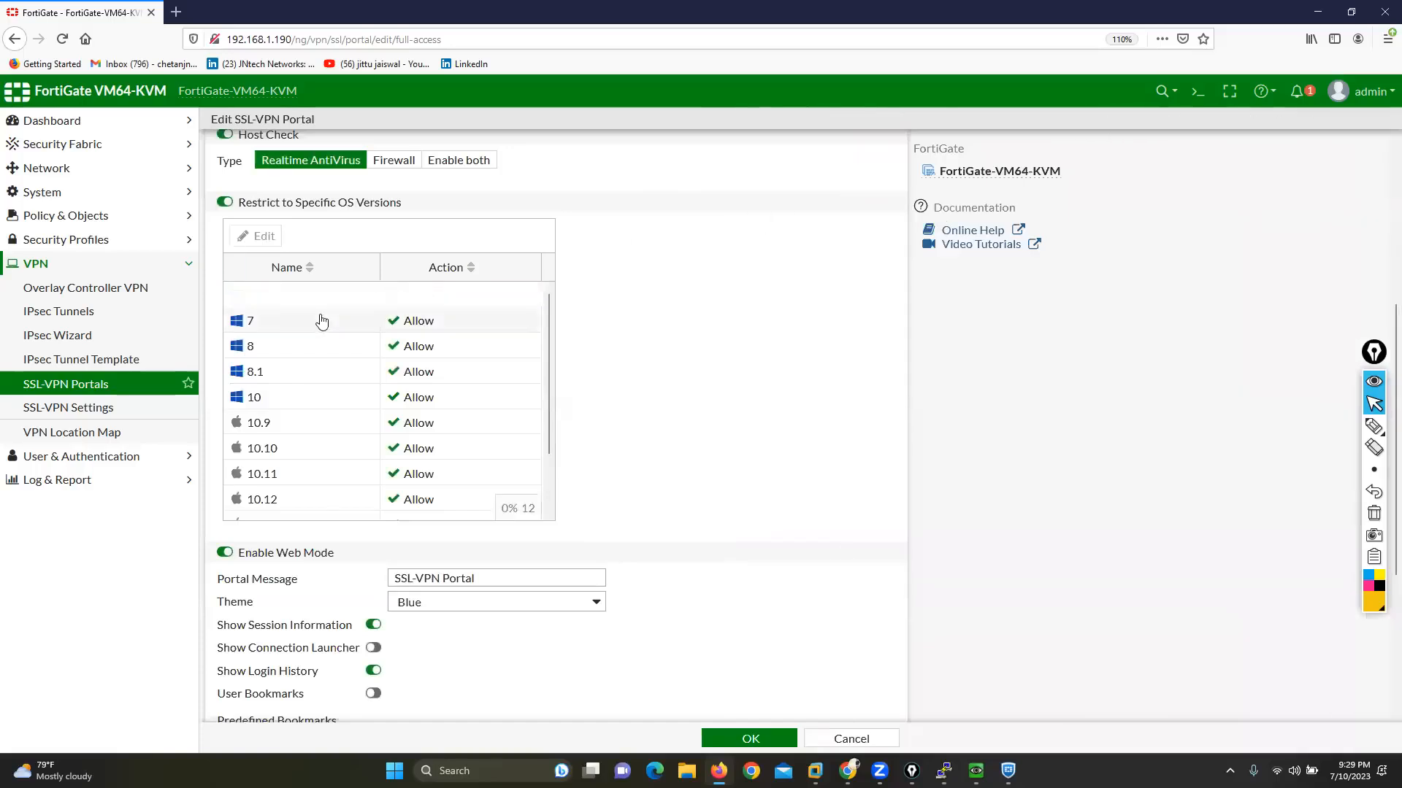
Step: Set the action for Windows 7 to Deny in the OS version list and look through the remaining Windows and macOS entries
click(252, 323)
click(275, 336)
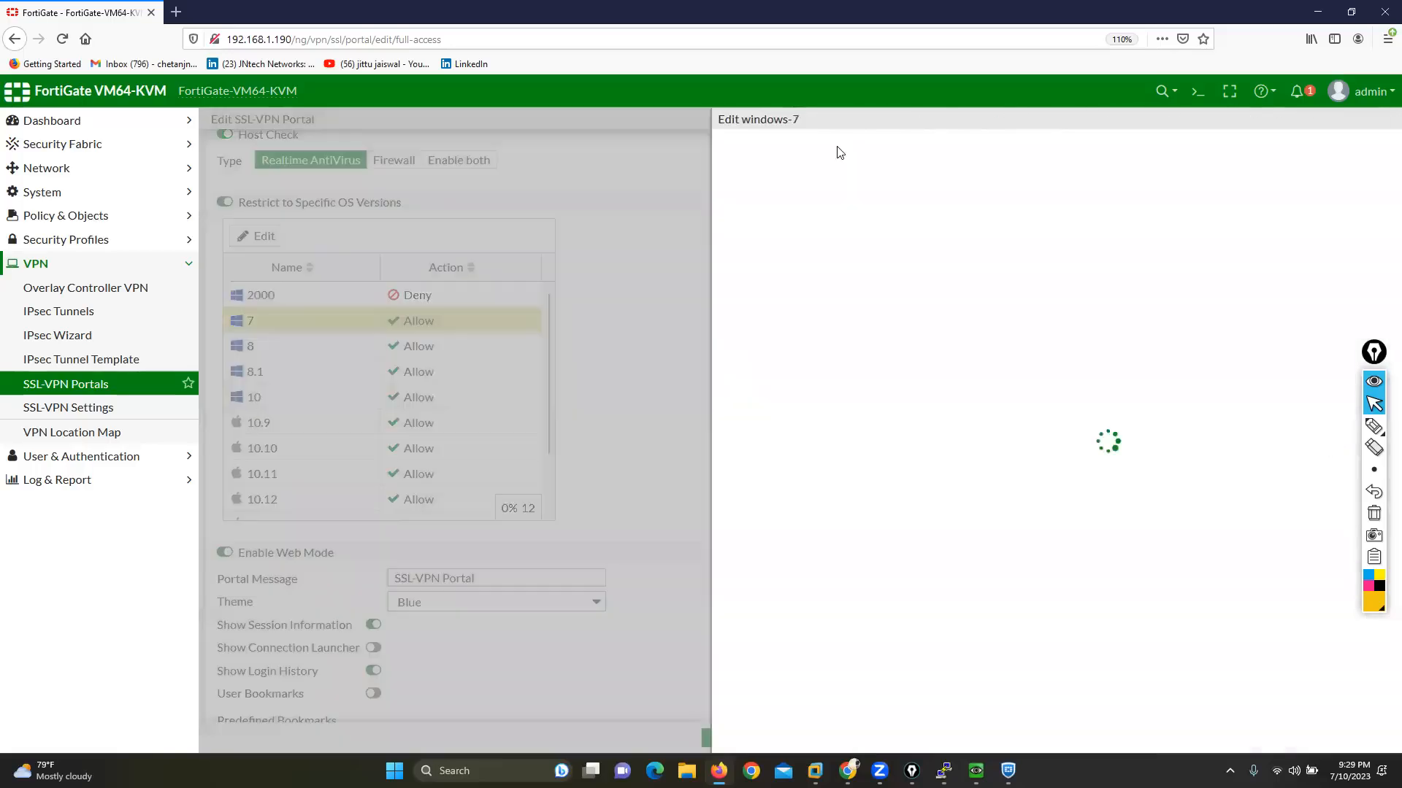
click(760, 158)
click(920, 215)
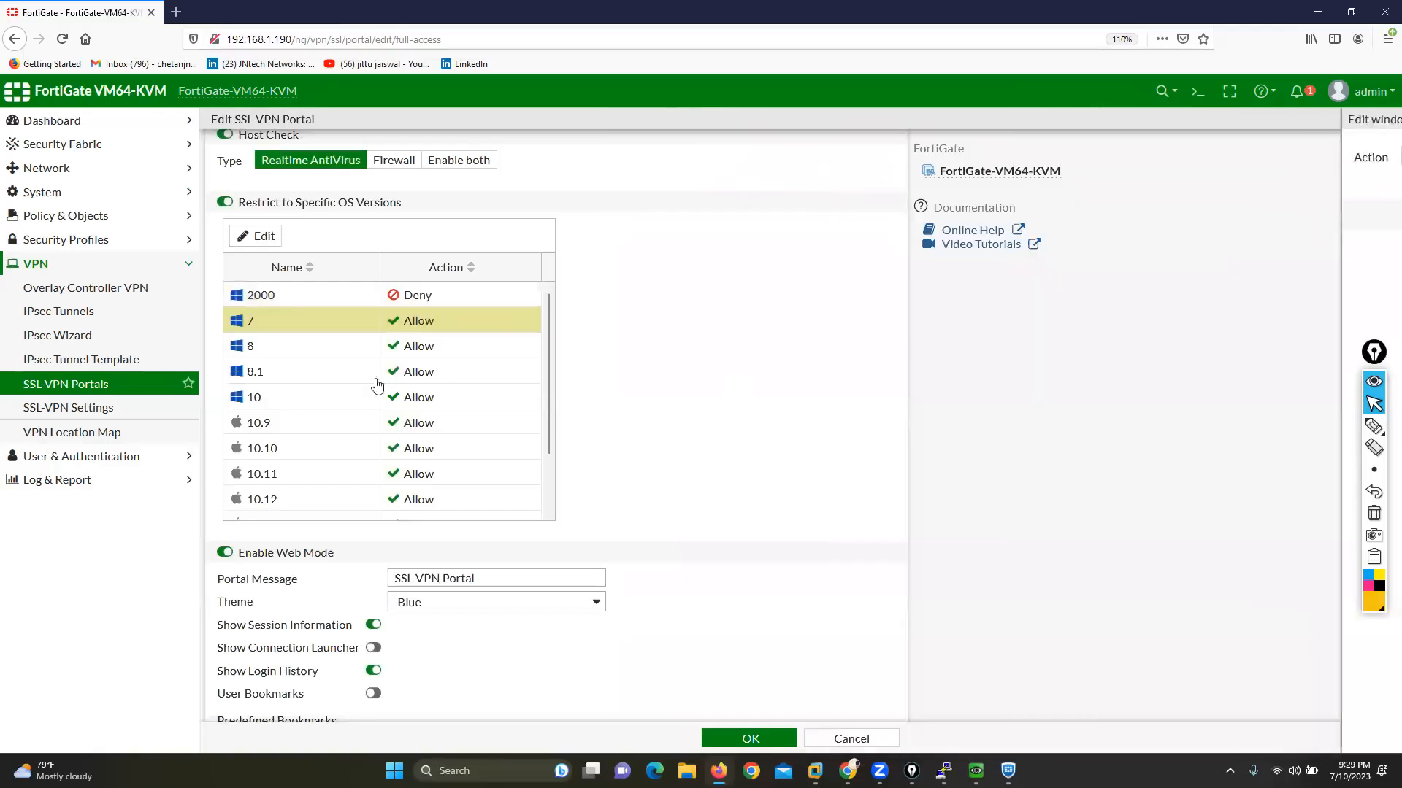
click(270, 356)
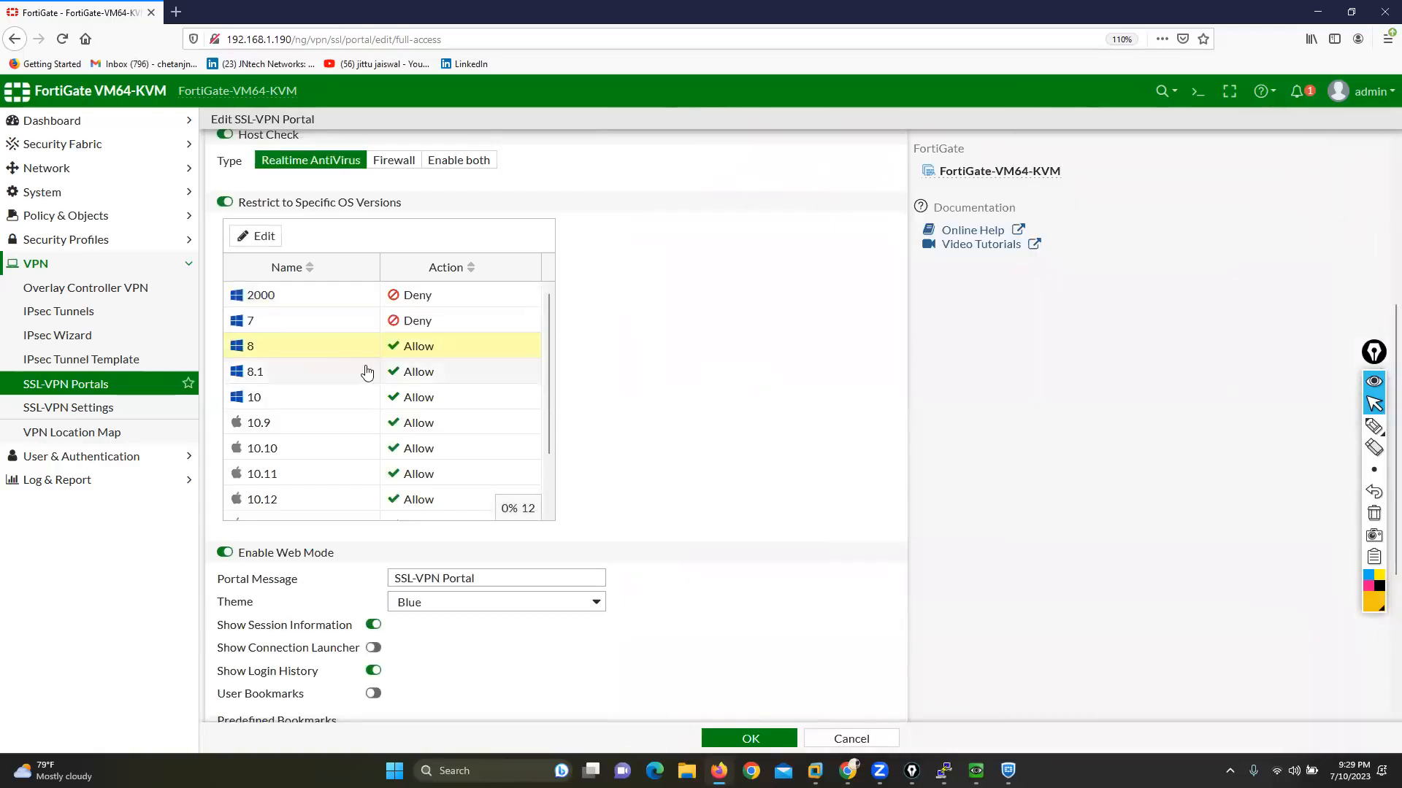
scroll(379, 453, down, 2)
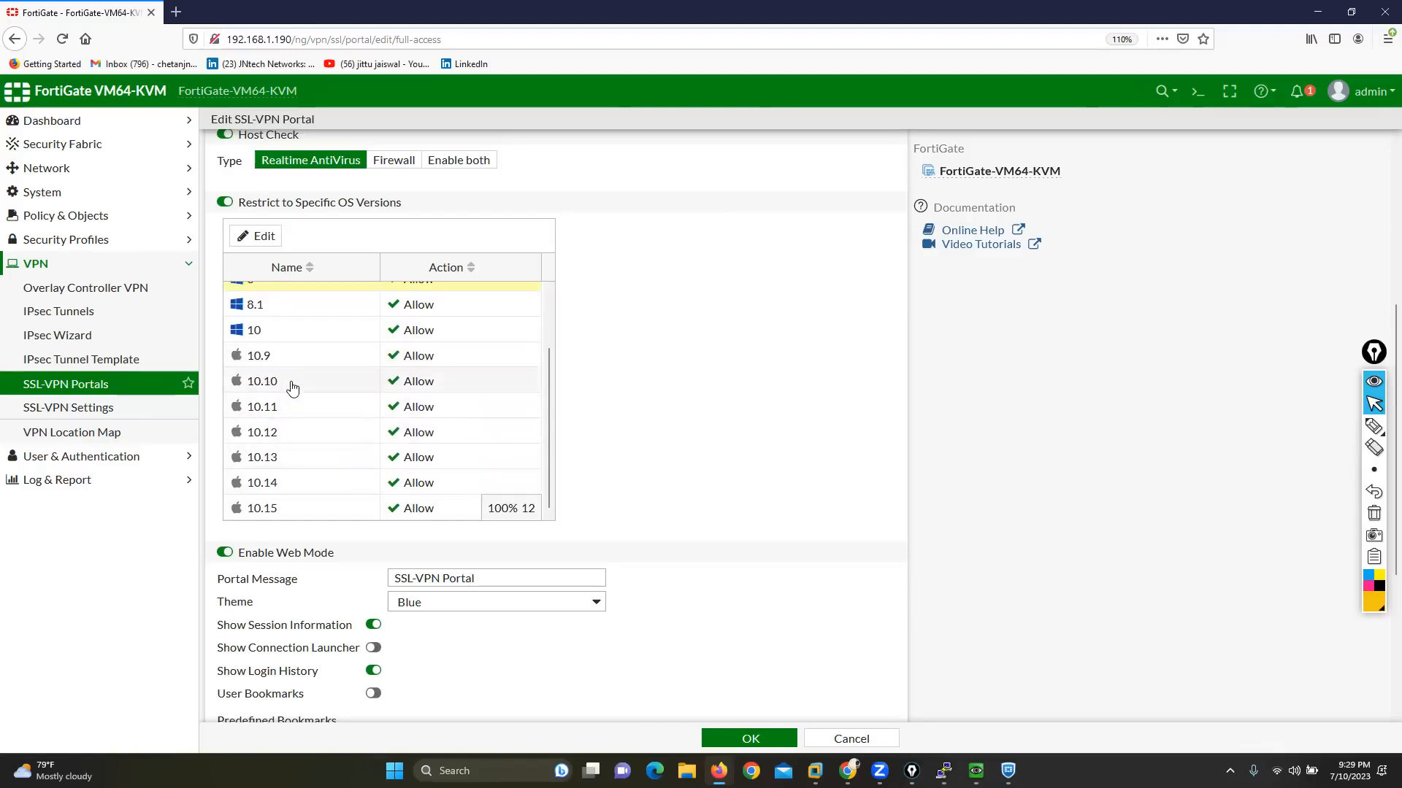
scroll(317, 489, up, 2)
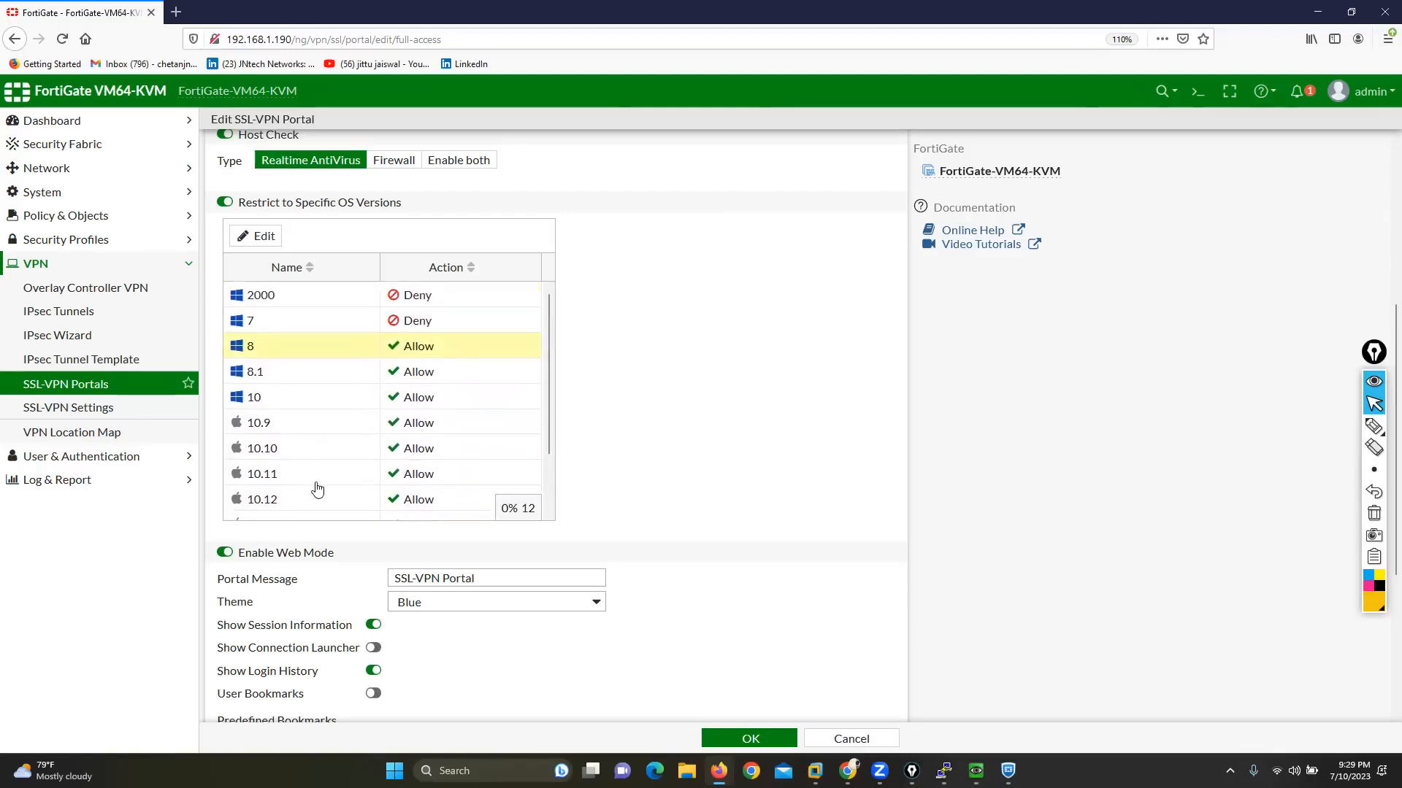
Step: Add SSLVPN_TUNNEL_ADDR1 as the source IP pool, reviewing its IP range, and save the full-access portal
click(761, 739)
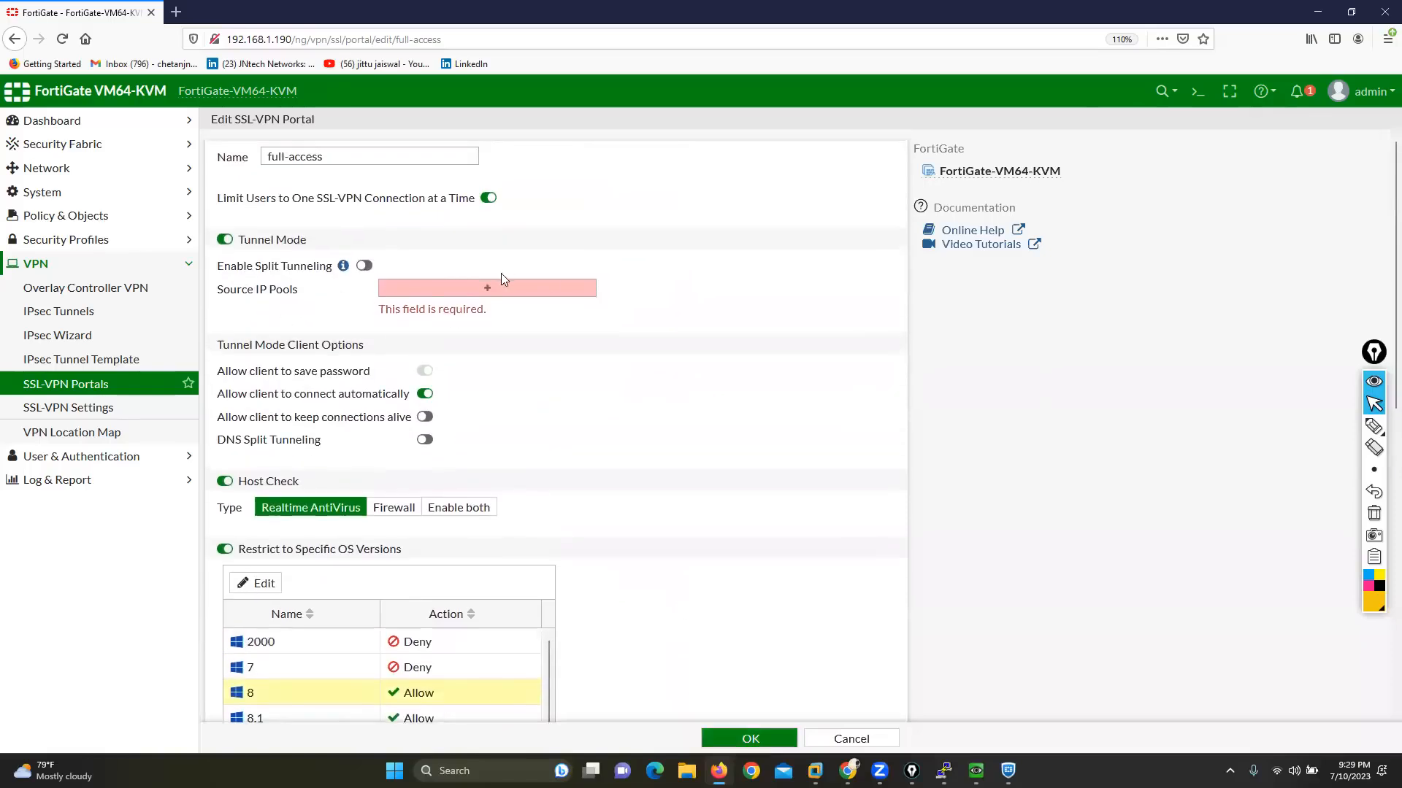
click(463, 295)
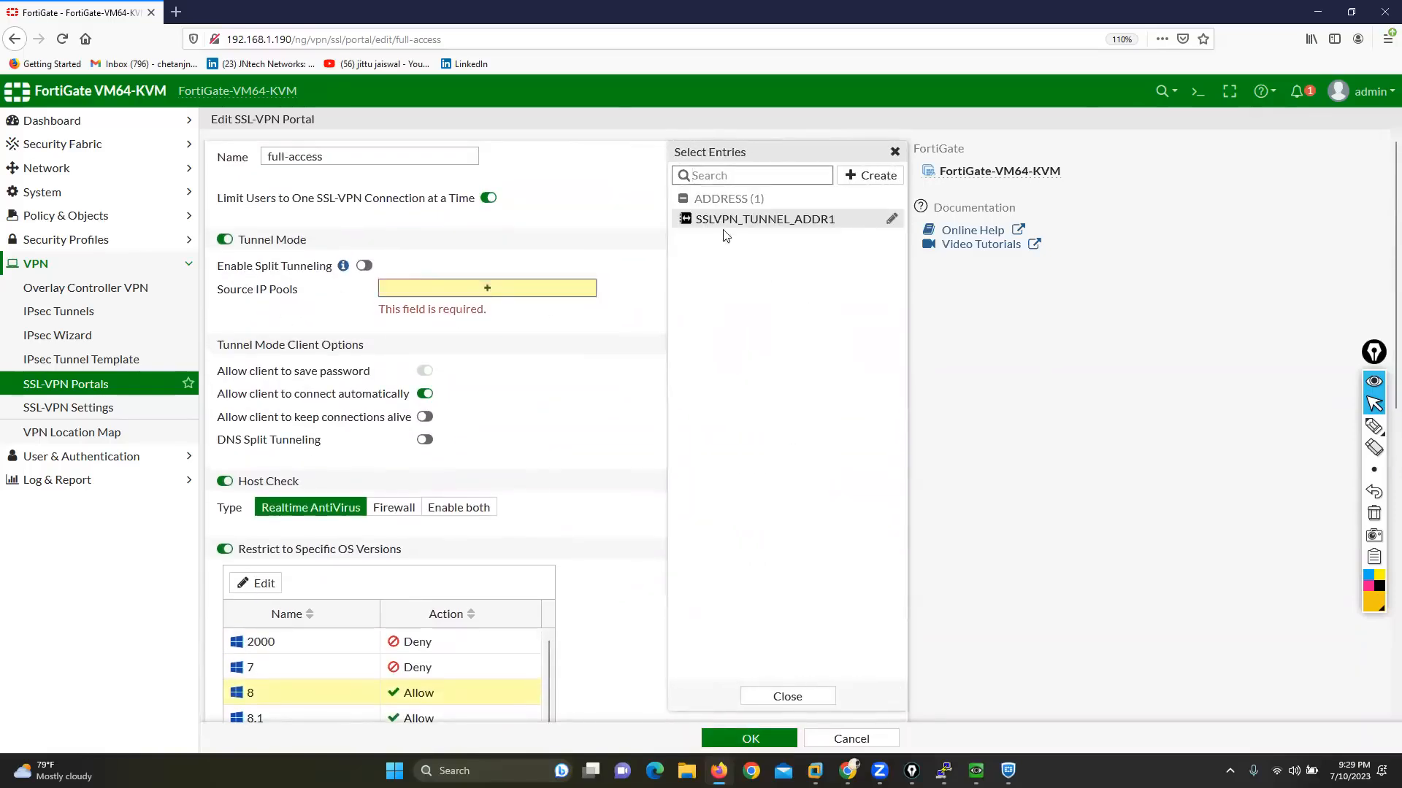
mouse_move(748, 226)
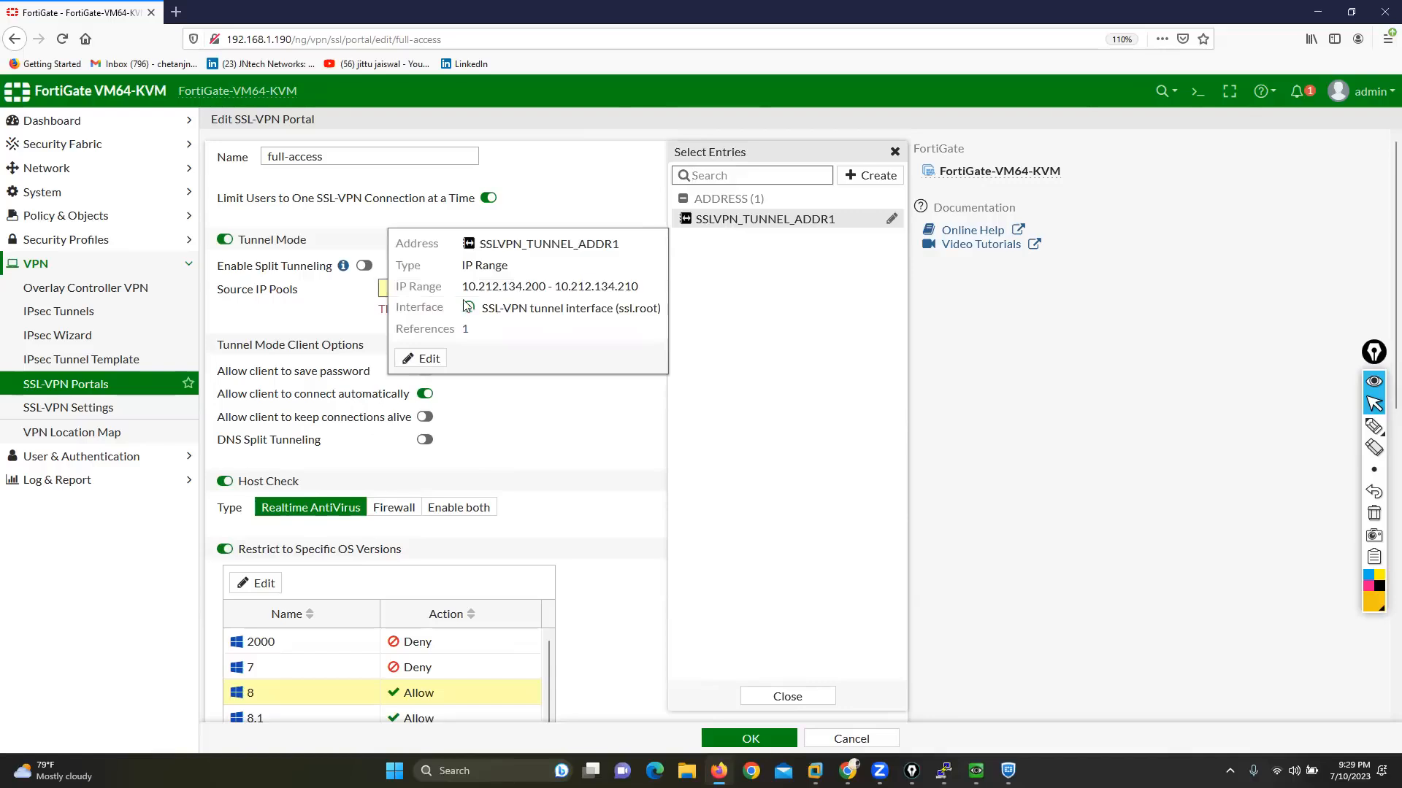
drag(463, 292, 637, 287)
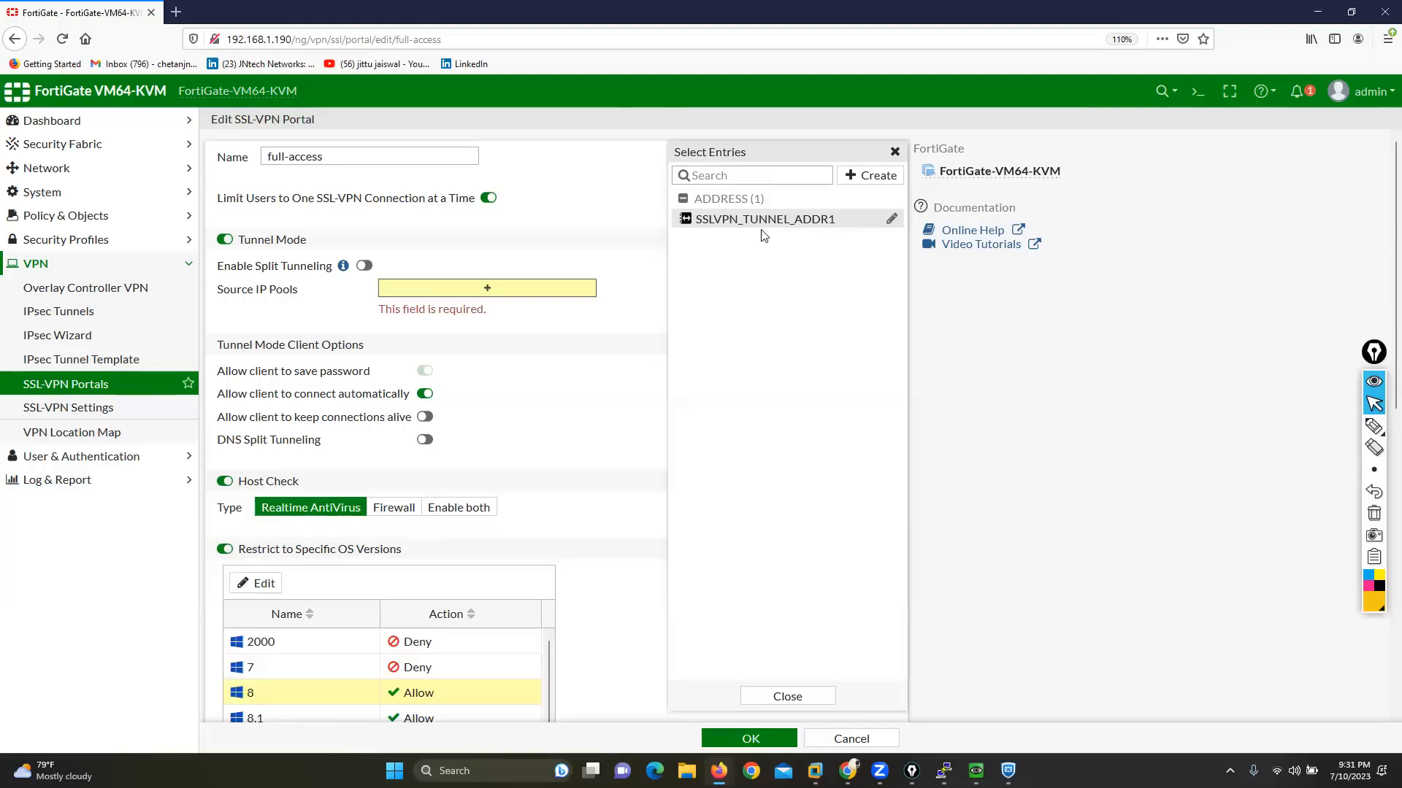
click(706, 221)
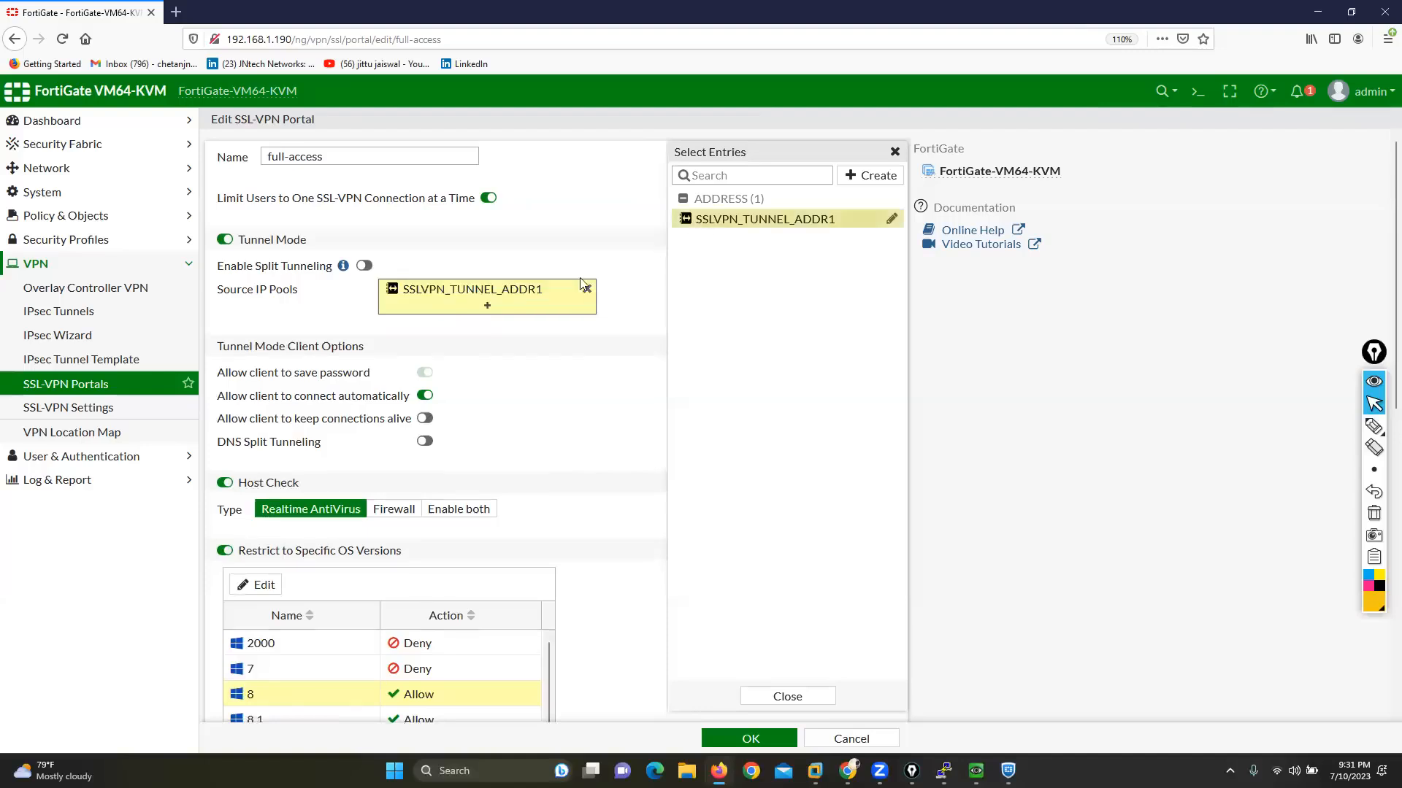
click(533, 309)
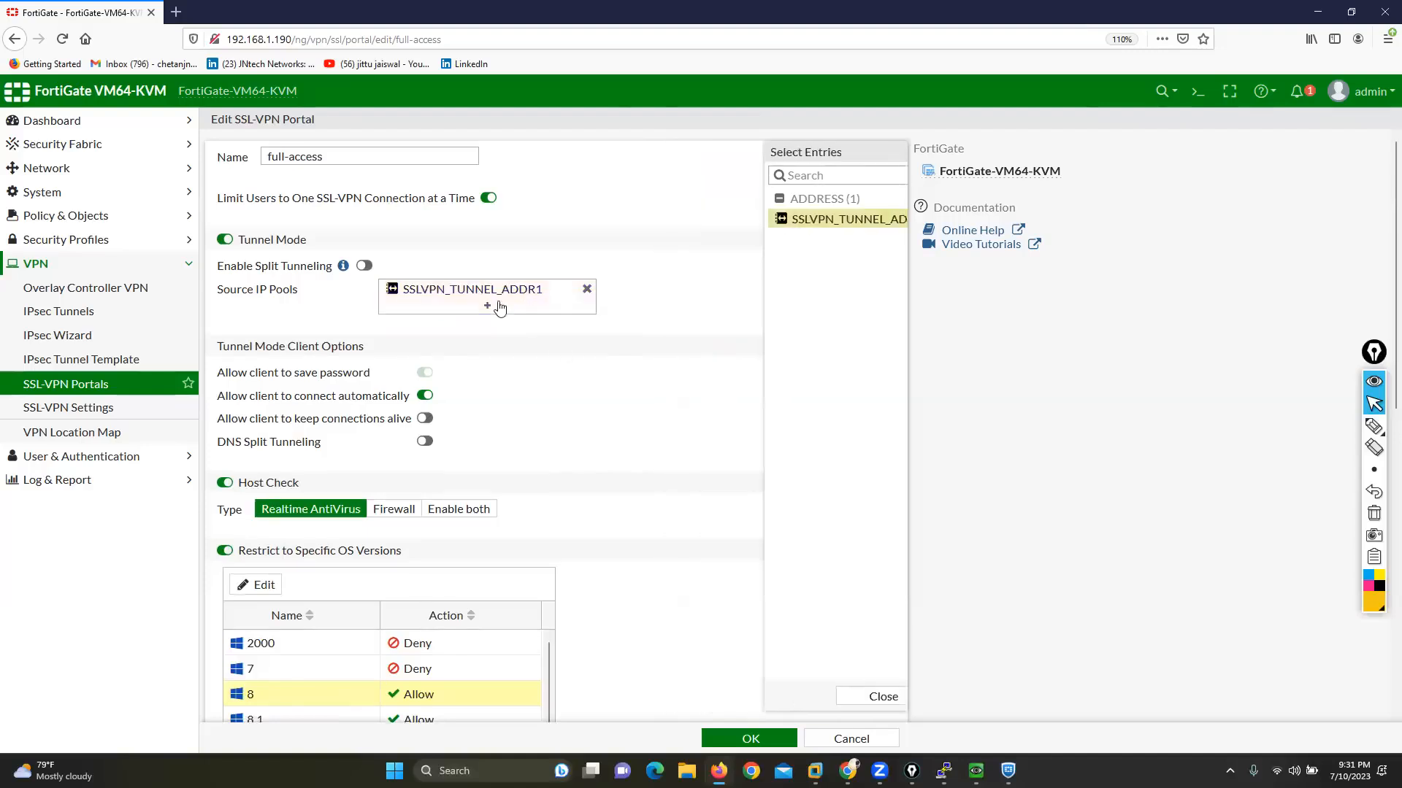
click(728, 737)
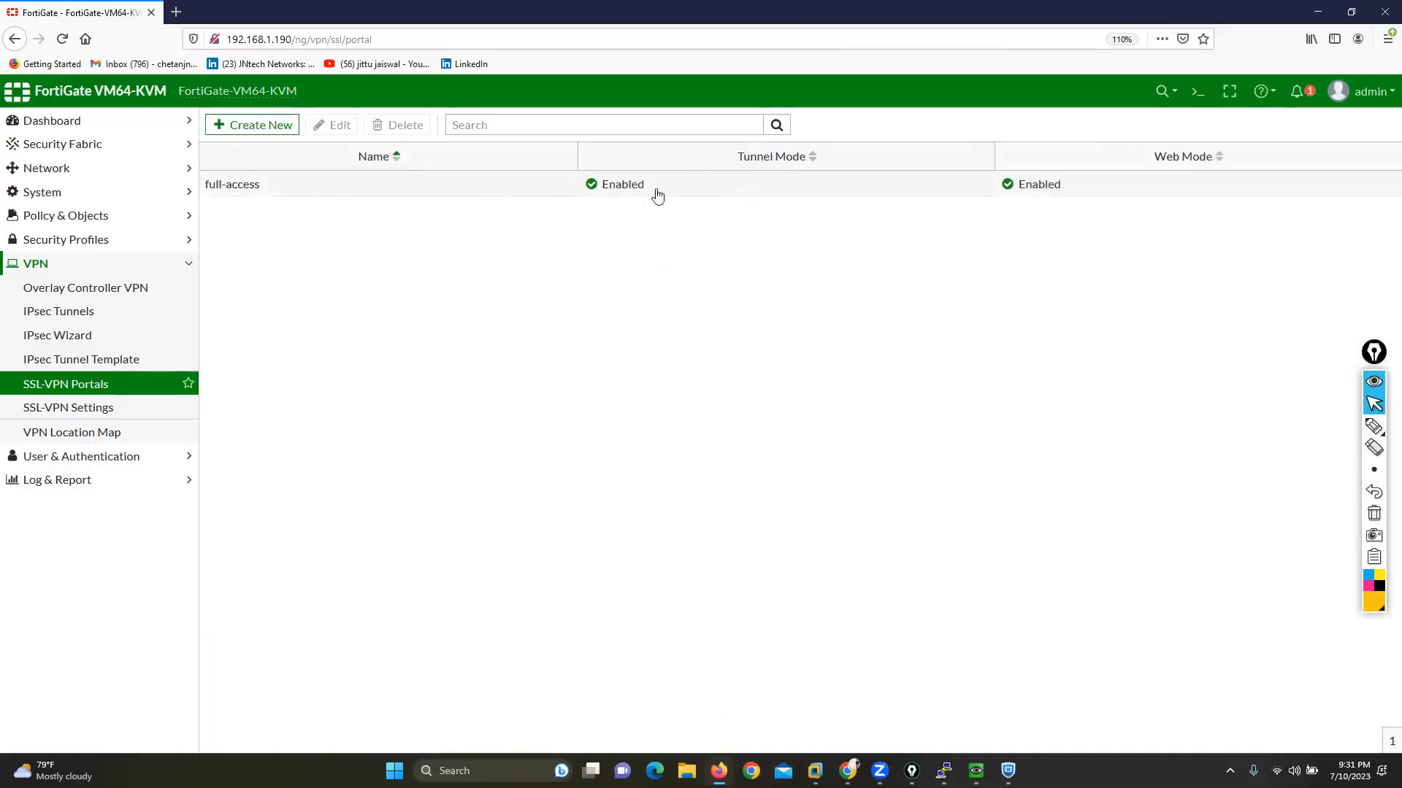
Step: Switch to FortiClient VPN and start adding a new VPN connection
click(847, 770)
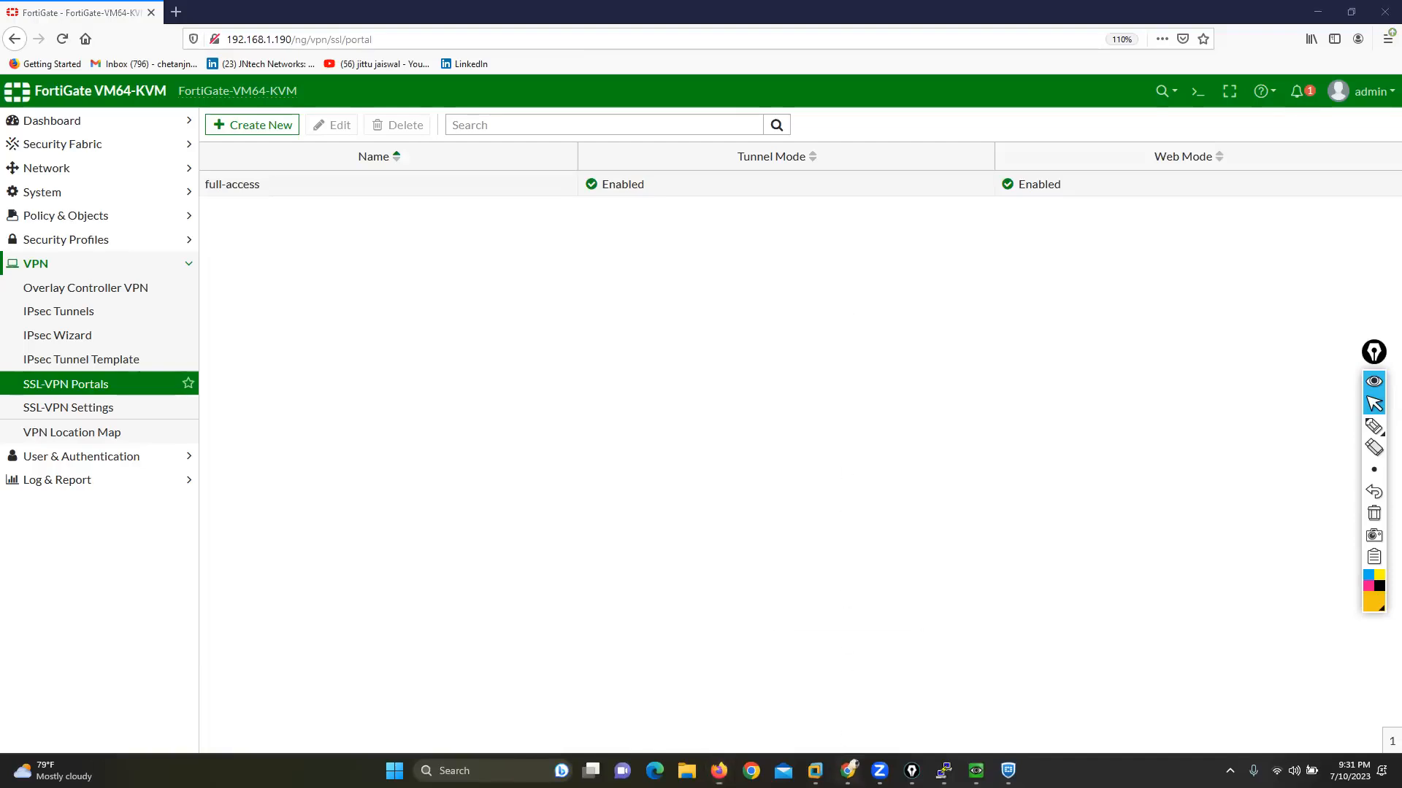
key(super+d)
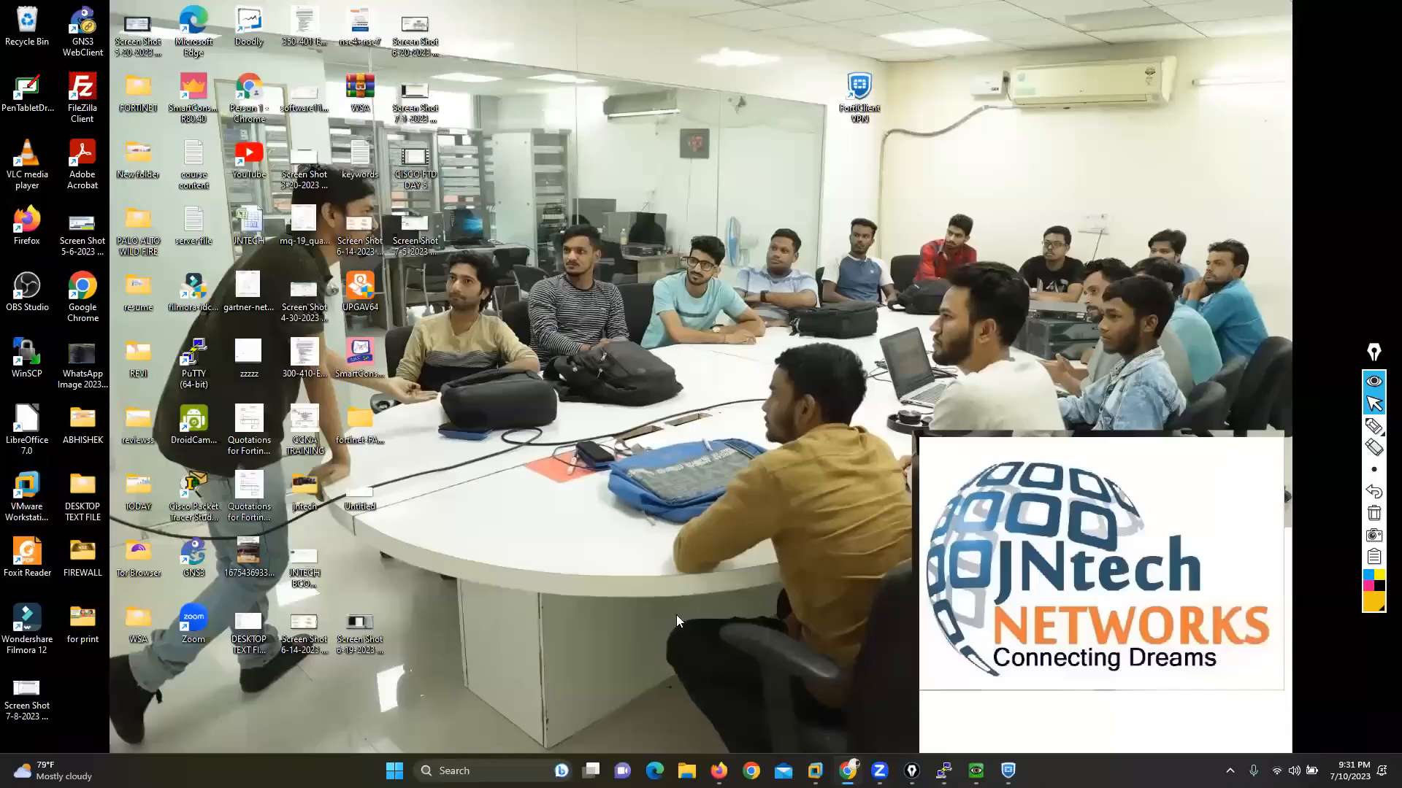
click(1008, 771)
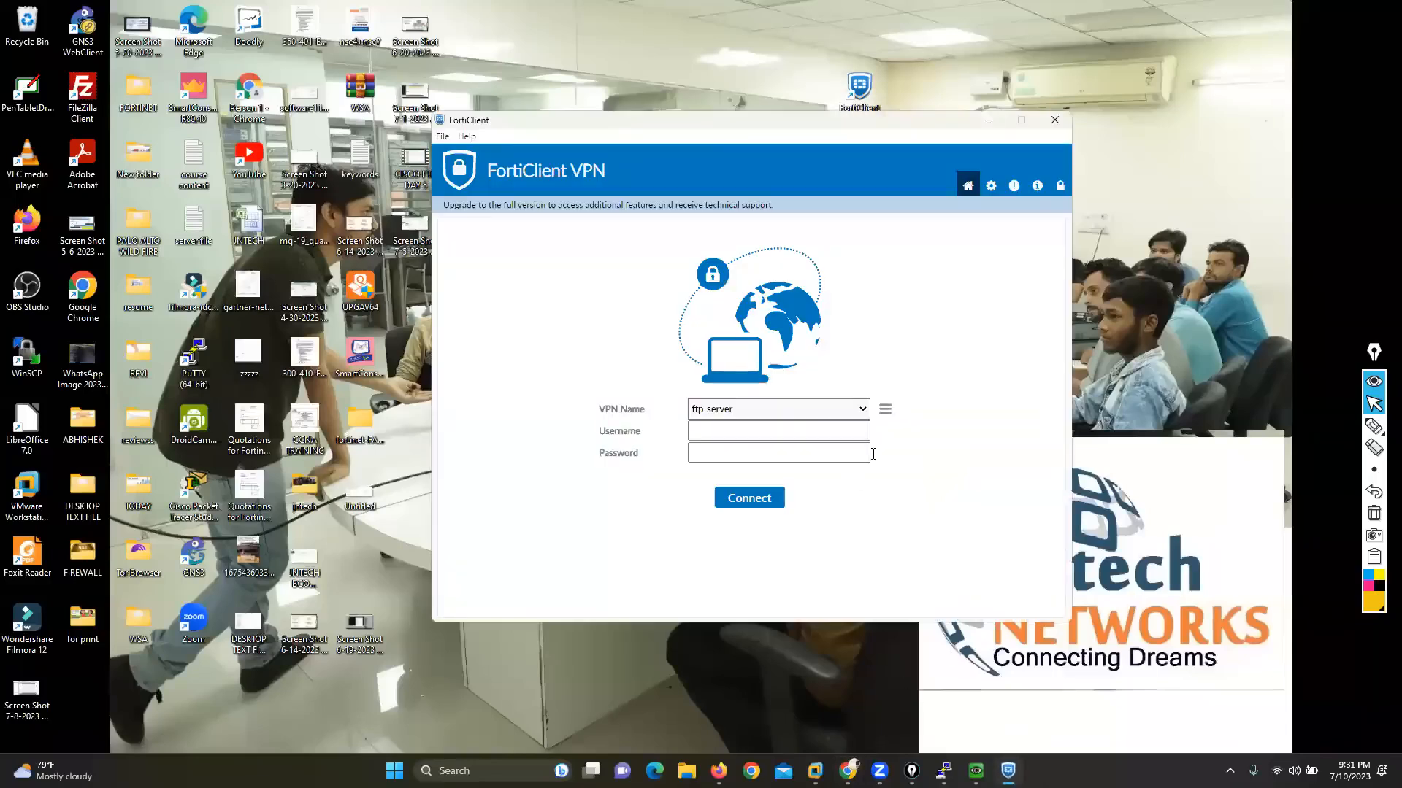
click(885, 409)
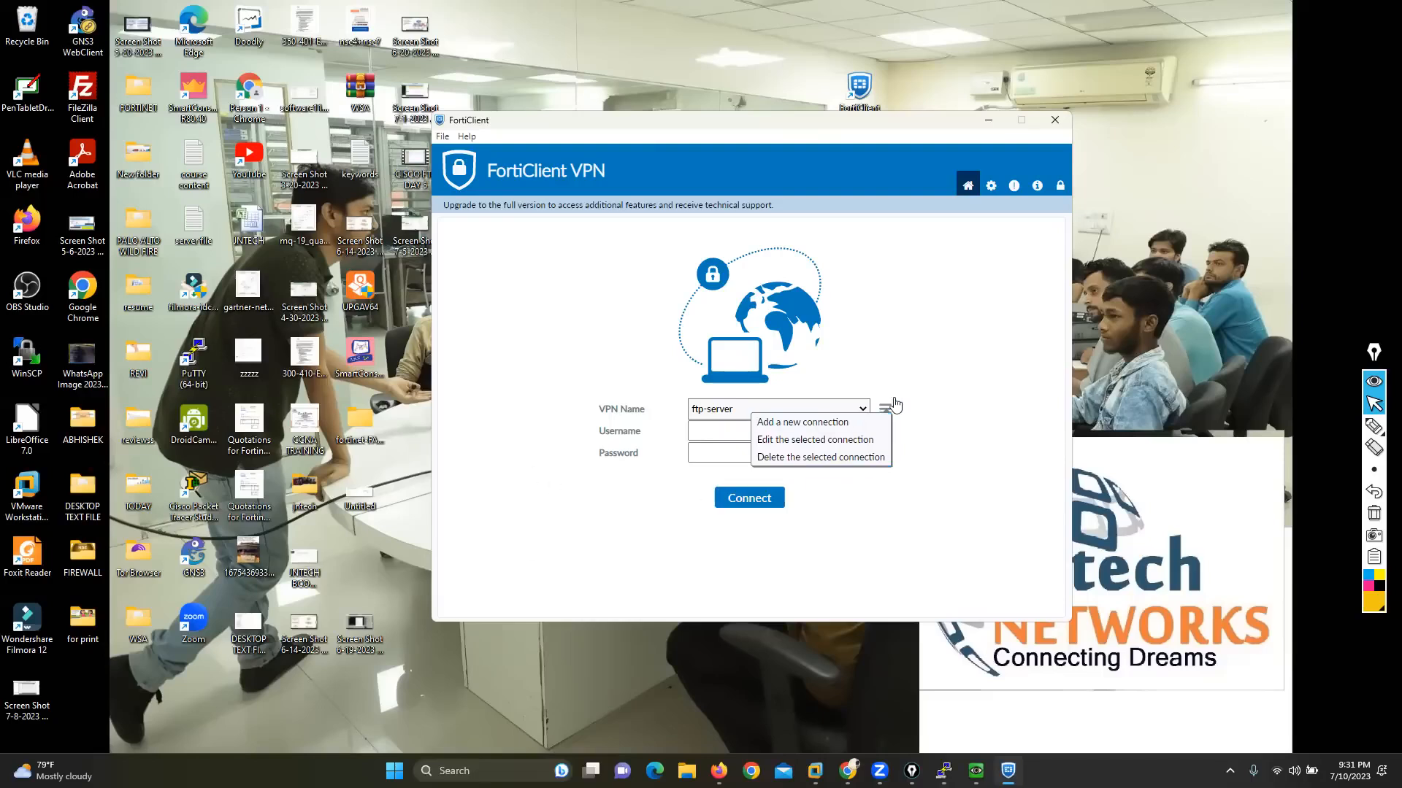
click(923, 413)
click(883, 410)
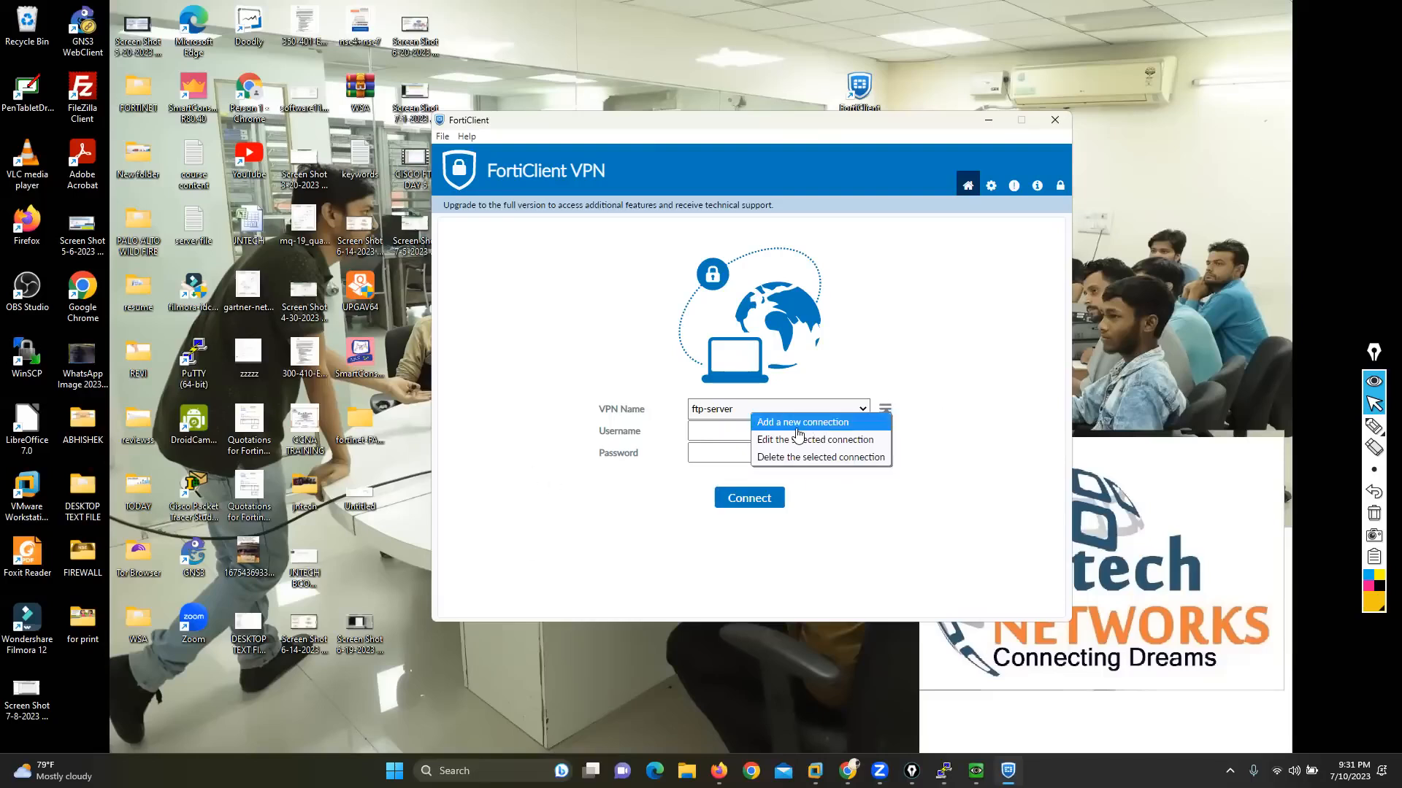
click(798, 429)
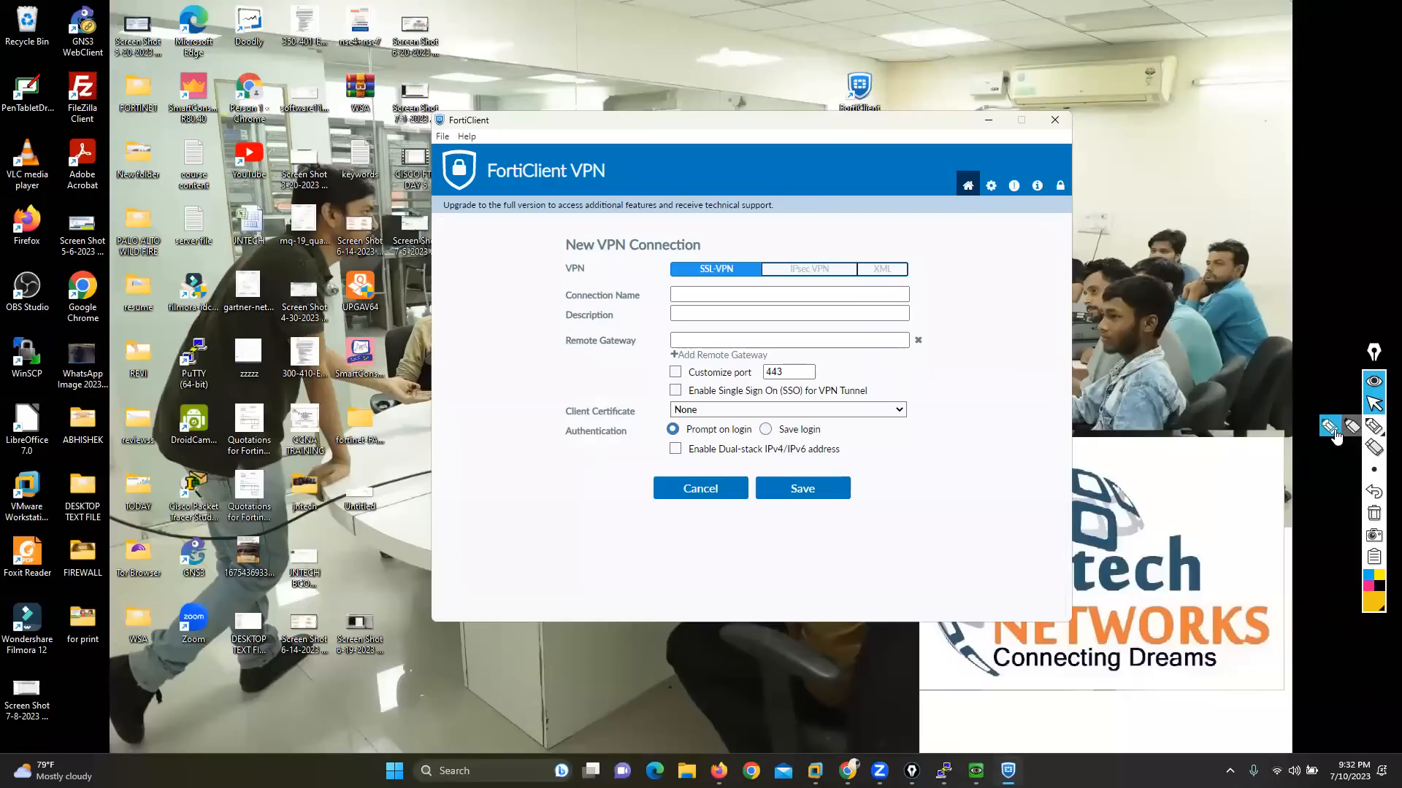
Step: Mark the SSL-VPN and IPsec VPN types in the new connection form with the annotation pen and clear the marks
click(1373, 425)
mouse_move(567, 177)
mouse_down()
mouse_move(697, 222)
mouse_move(709, 245)
mouse_up()
mouse_move(683, 165)
mouse_down()
mouse_move(817, 224)
mouse_move(828, 249)
mouse_up()
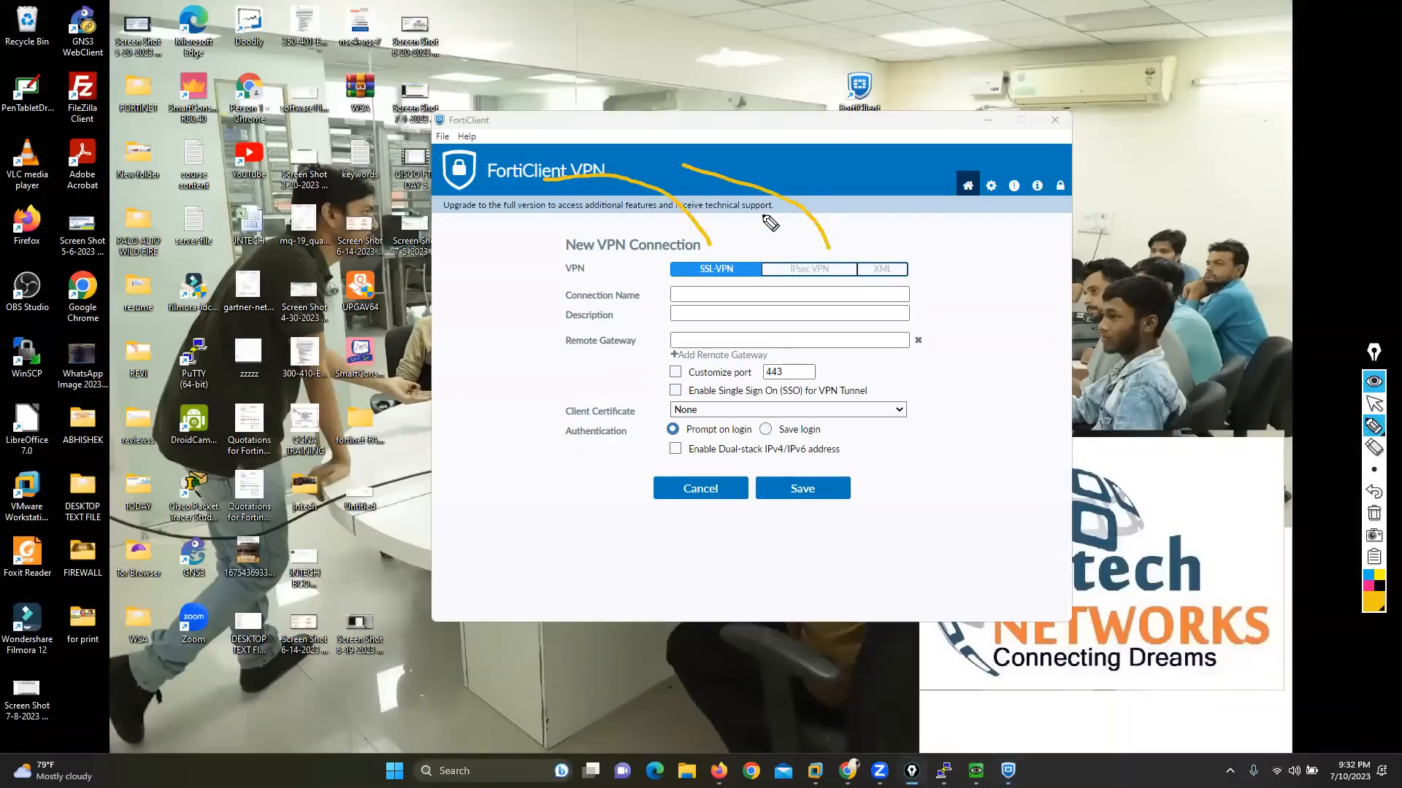
click(1376, 515)
click(1374, 403)
Step: Save the new SSL-VPN connection as MKT-VPN with remote gateway 10.1.23.1 and port 4433
click(708, 342)
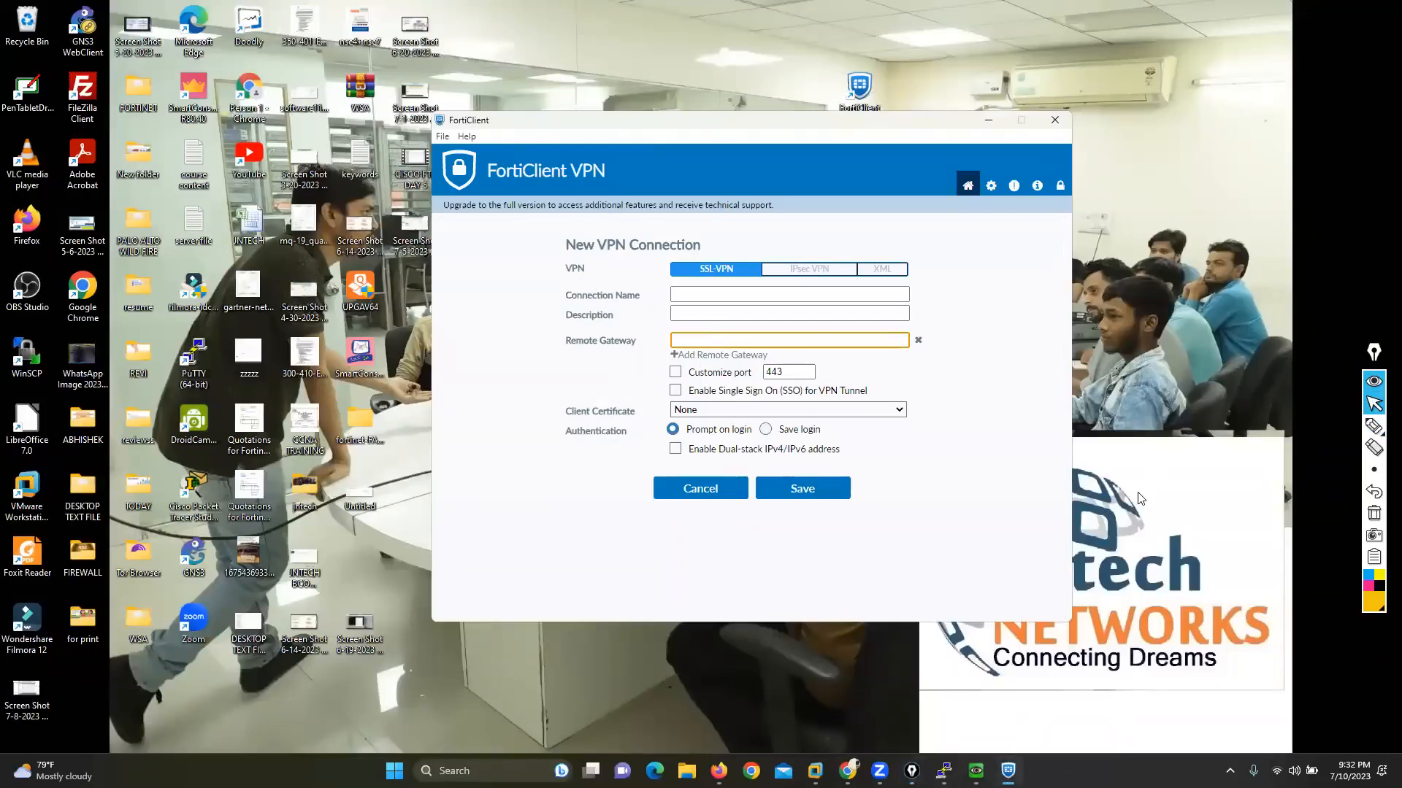
text(10.1.23.1)
click(792, 371)
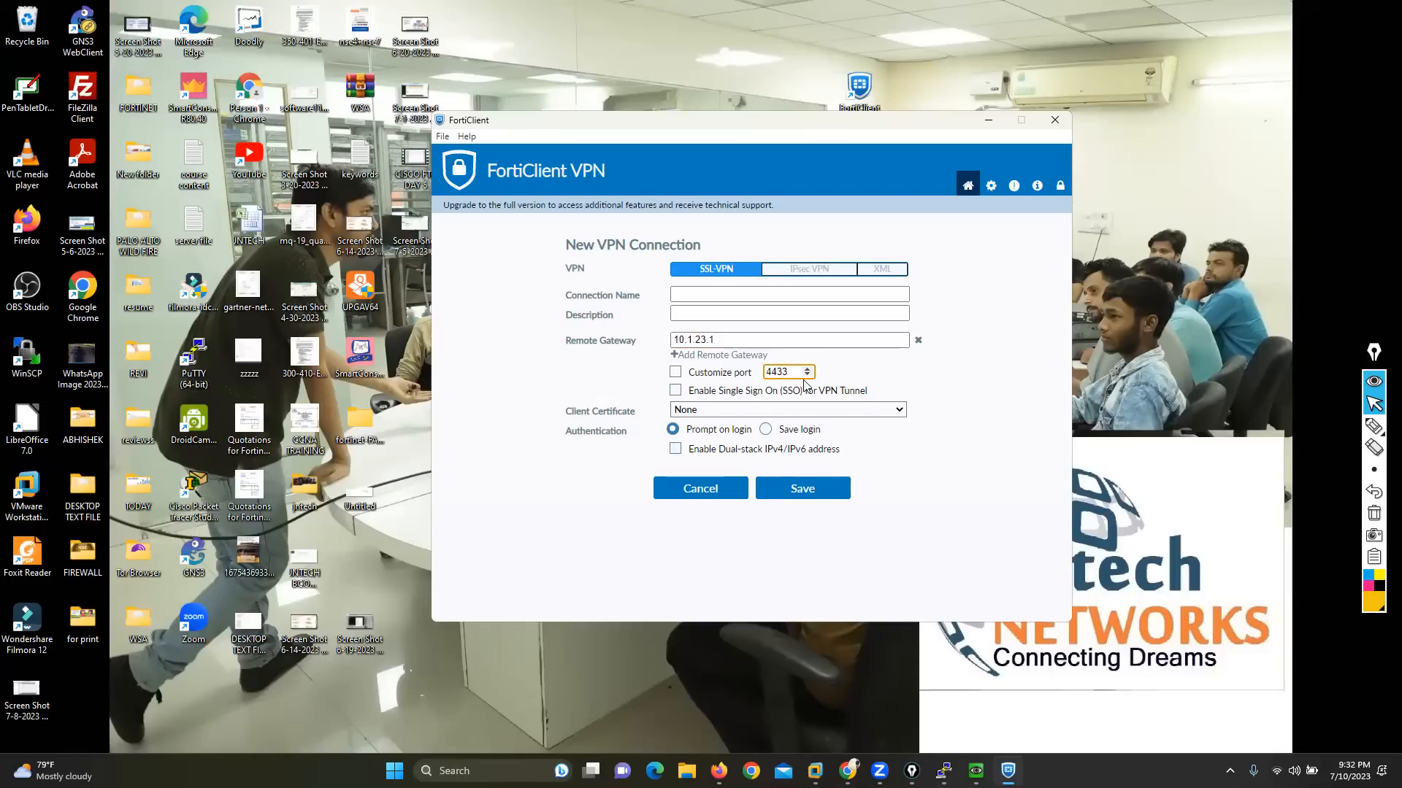
click(802, 488)
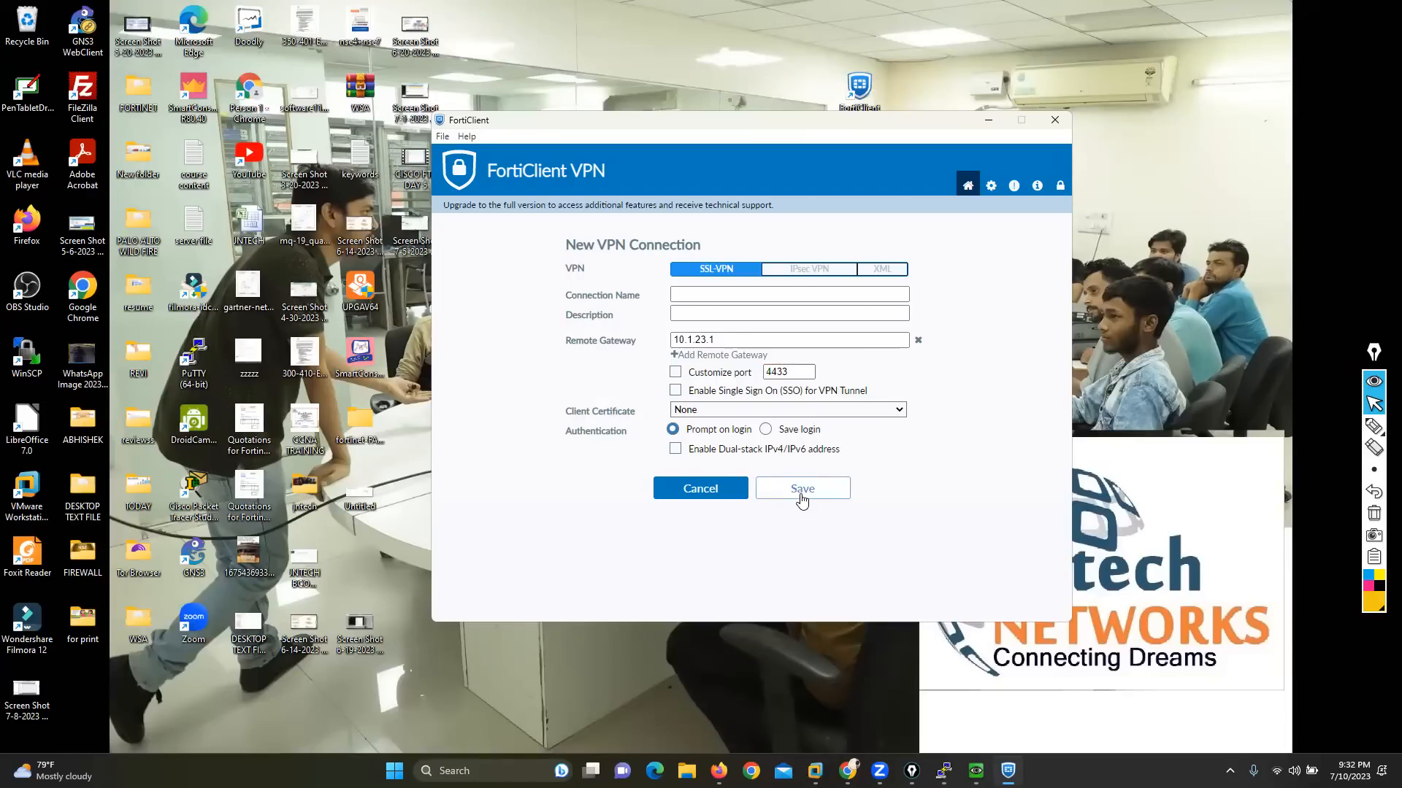
click(714, 294)
text(MKT-VPN)
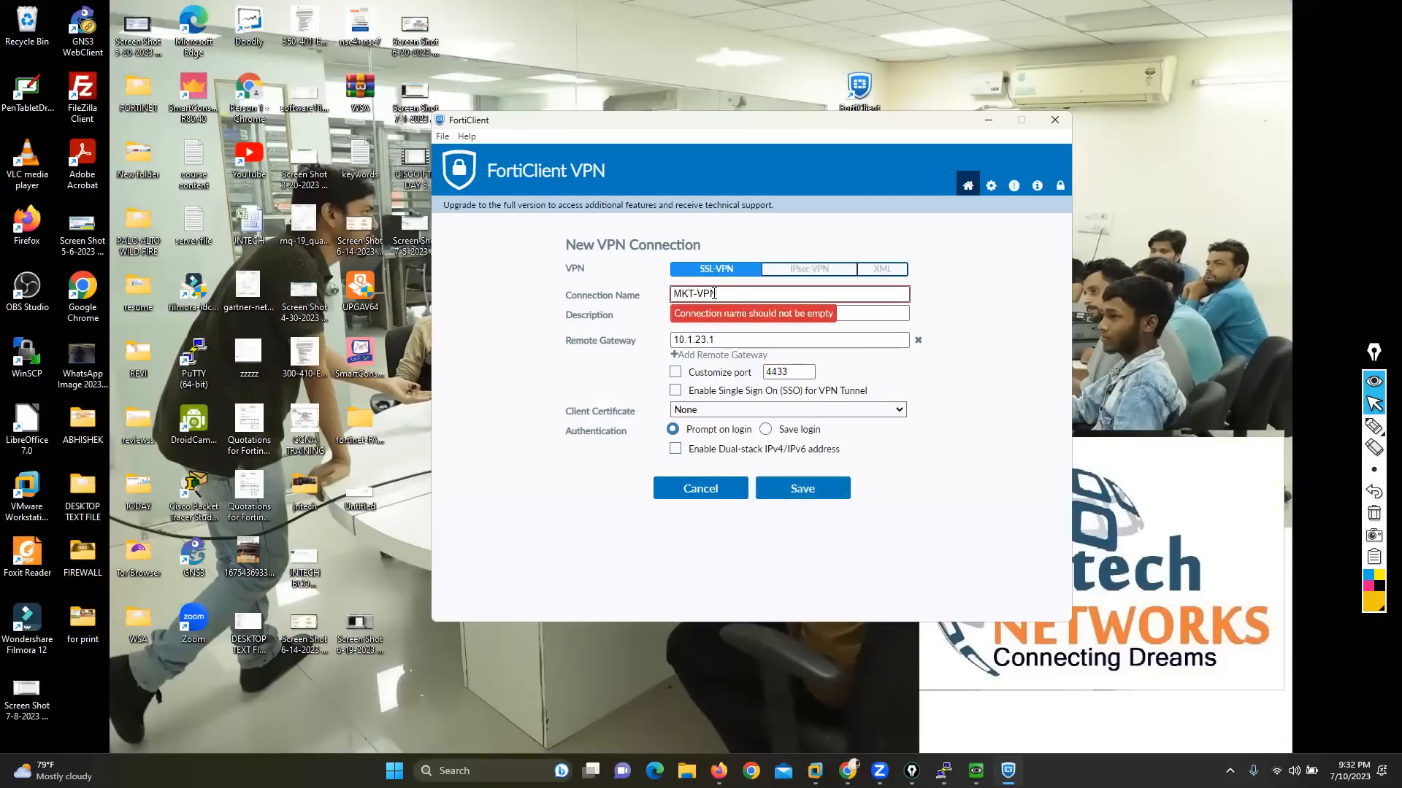
click(794, 489)
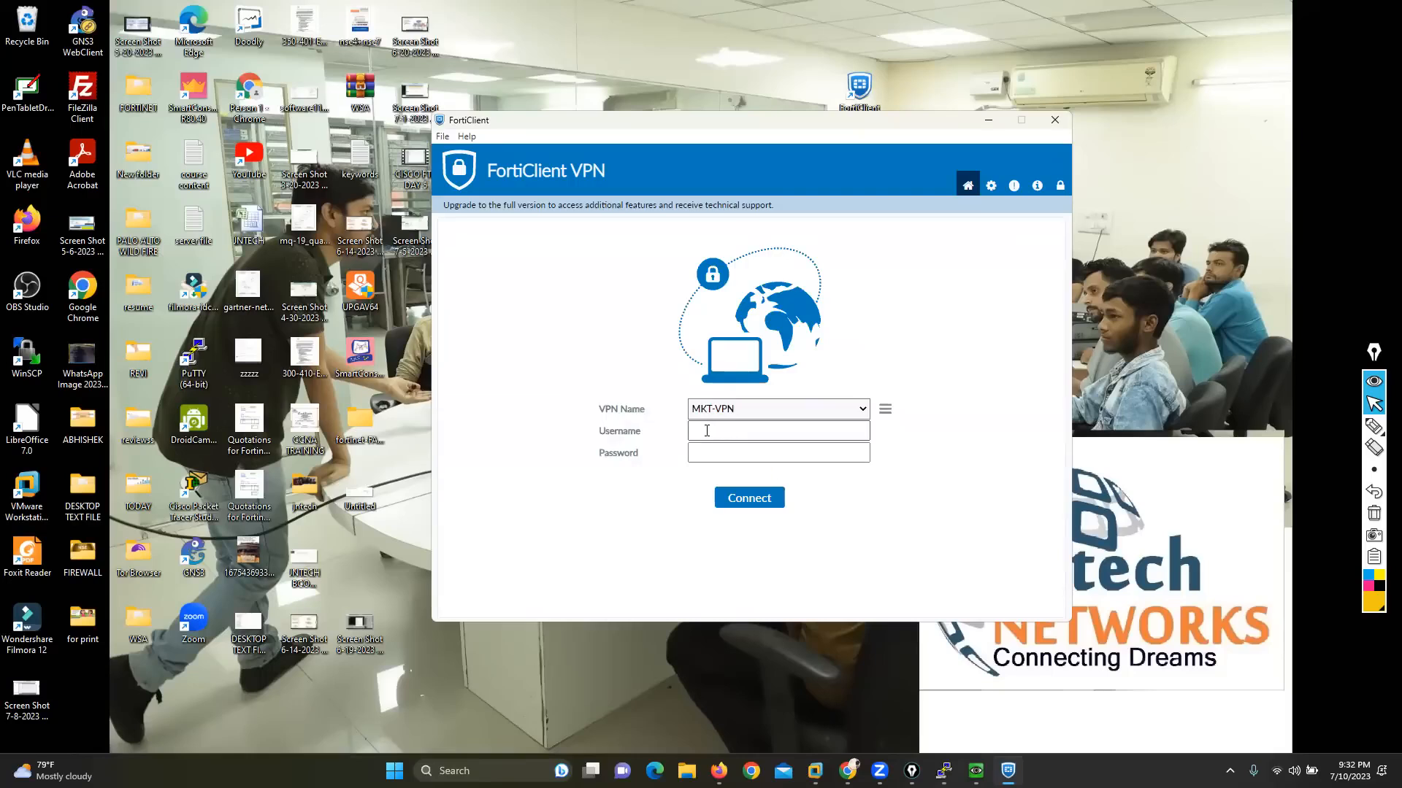
Step: Try to connect to MKT-VPN with the username vpn1 and the account password, and dismiss the warning
text(VPN-)
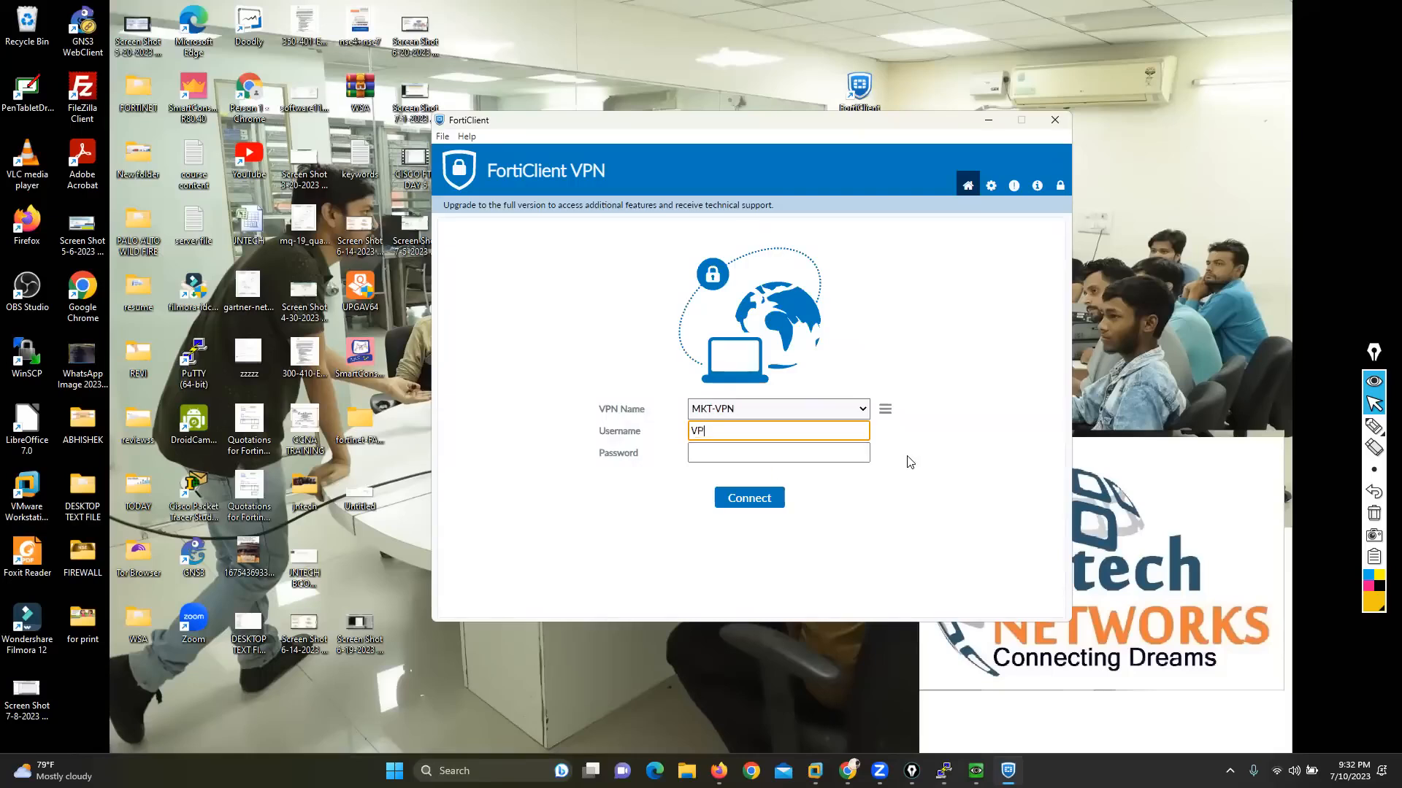
key(BackSpace)
key(BackSpace)
key(BackSpace)
key(BackSpace)
text(vpn1)
key(Tab)
text(••)
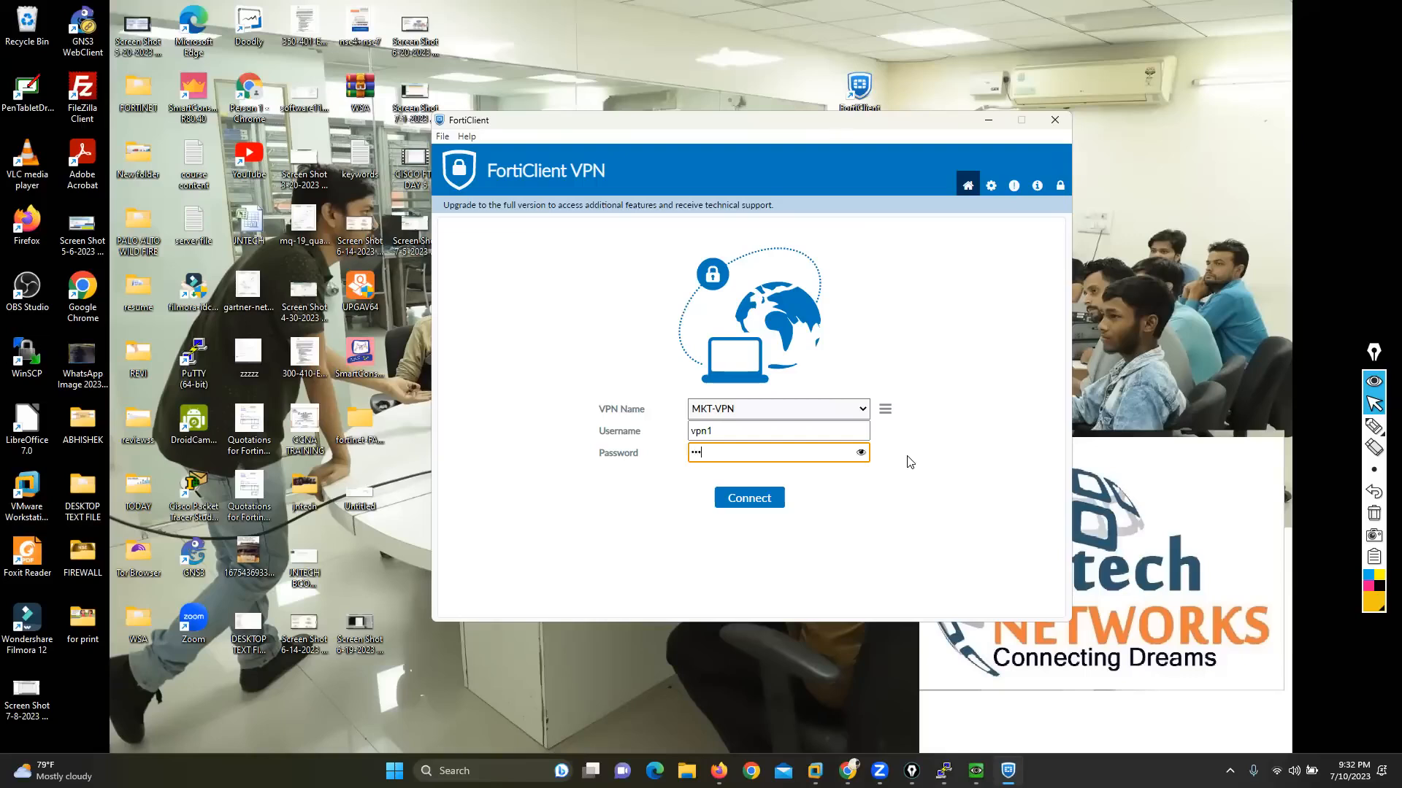
text(•)
click(757, 503)
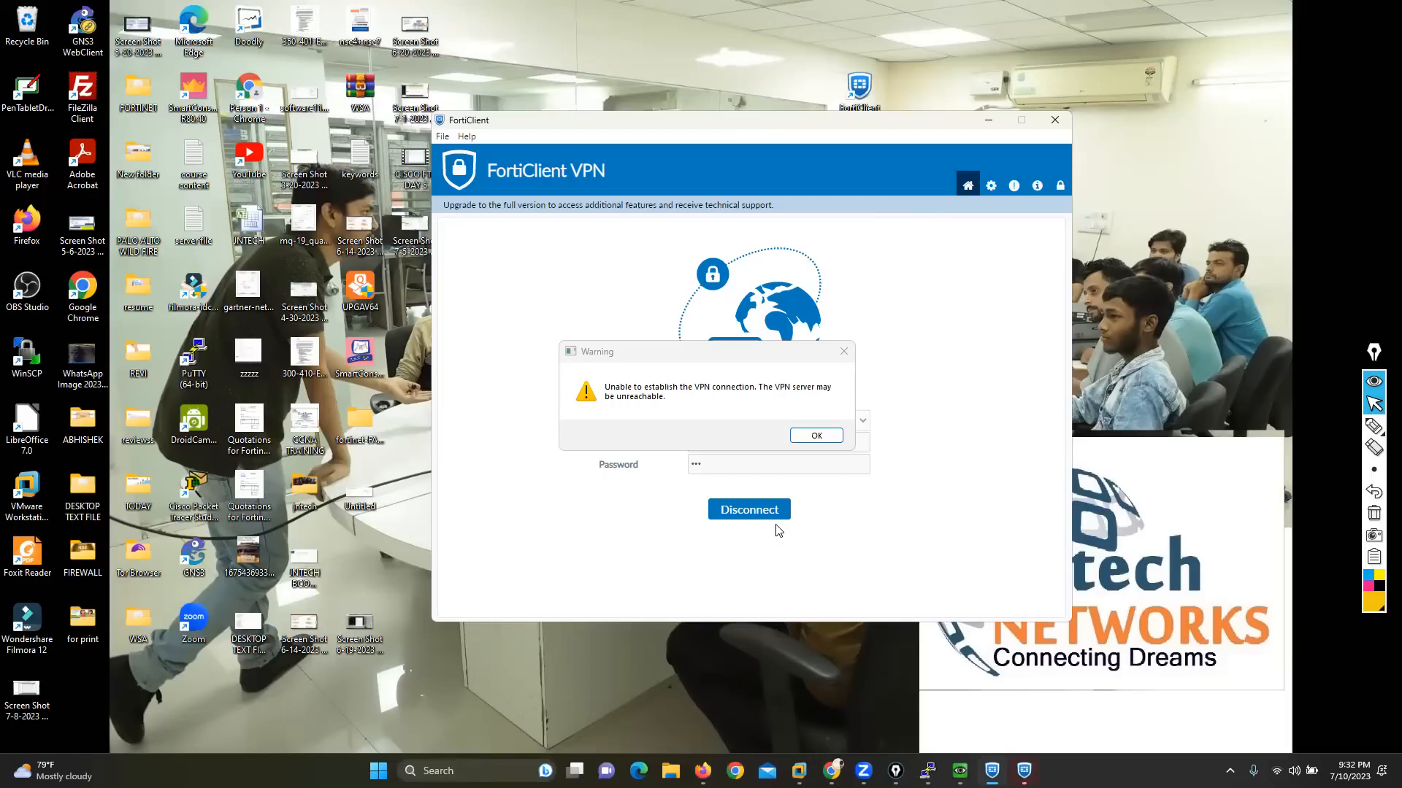
click(810, 436)
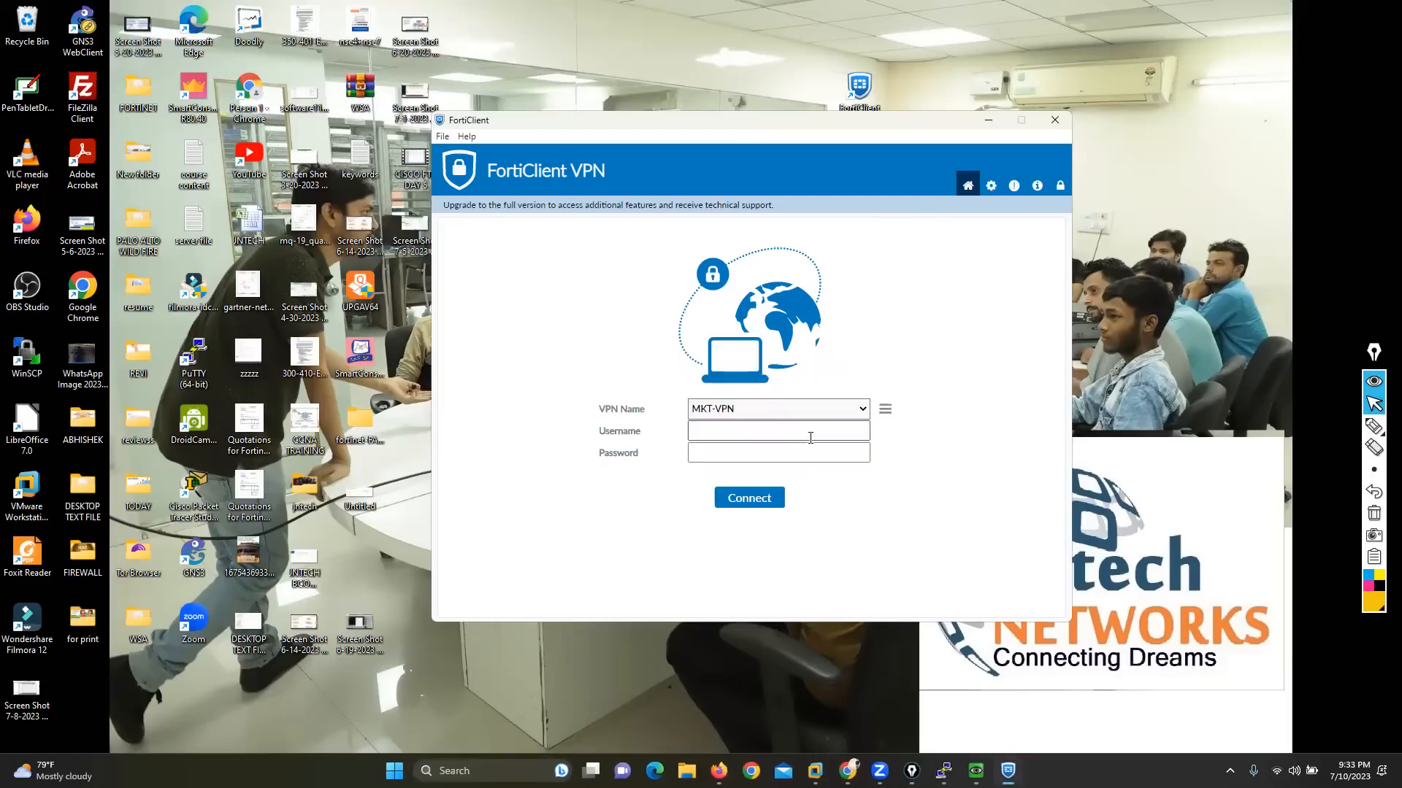
Step: Open a blank new VPN connection form, go through its connection name and remote gateway fields, and discard it without saving
click(884, 408)
click(818, 420)
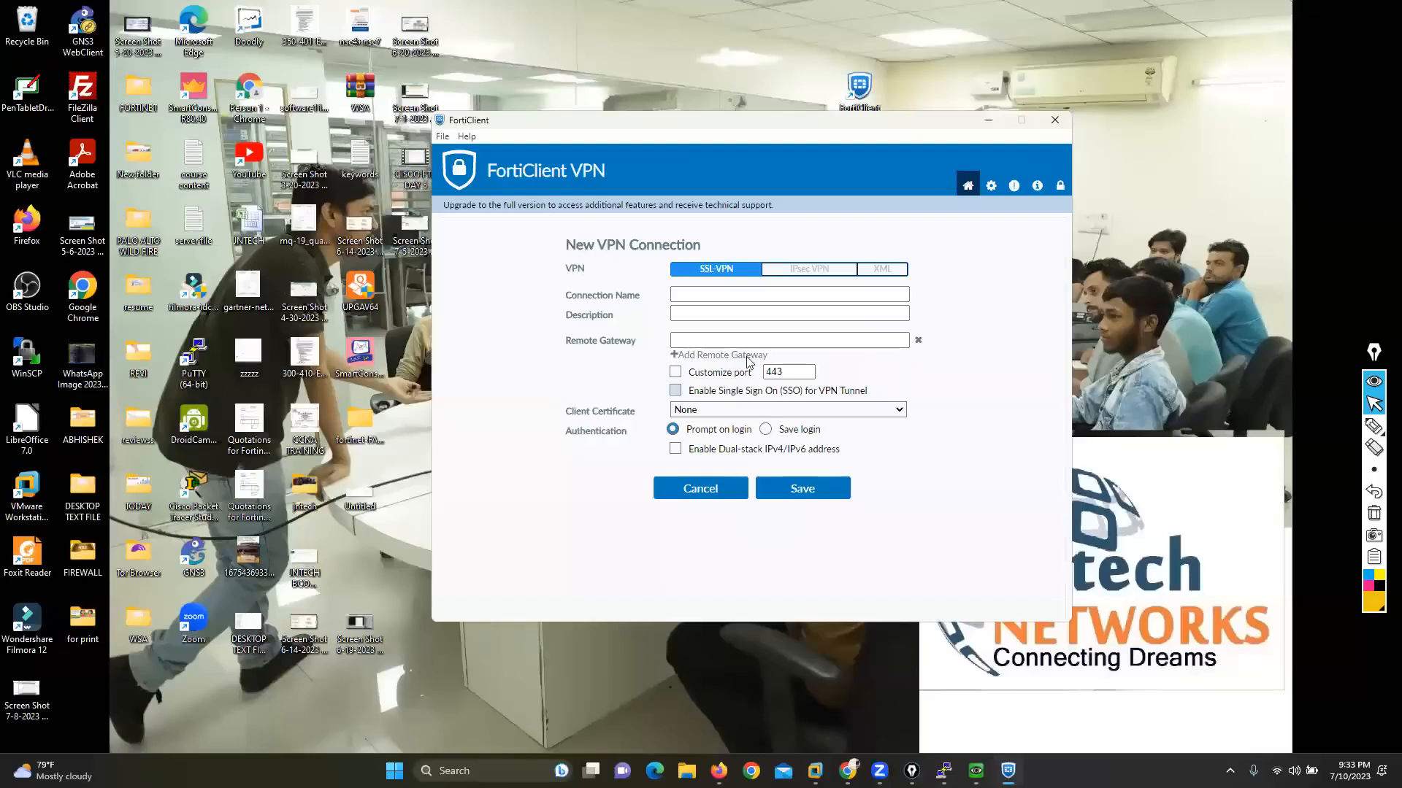
drag(574, 298, 684, 305)
click(706, 297)
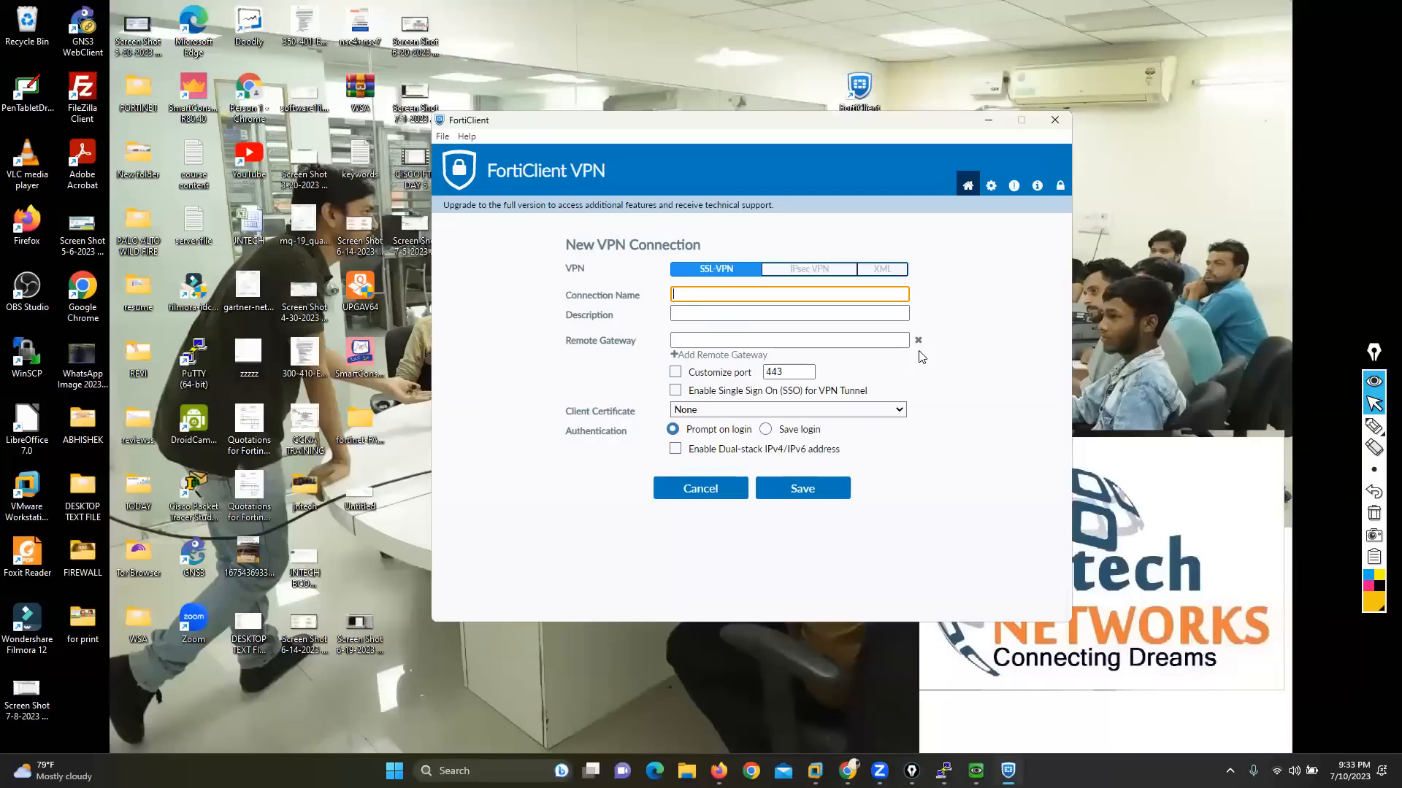
click(728, 339)
click(695, 294)
click(728, 488)
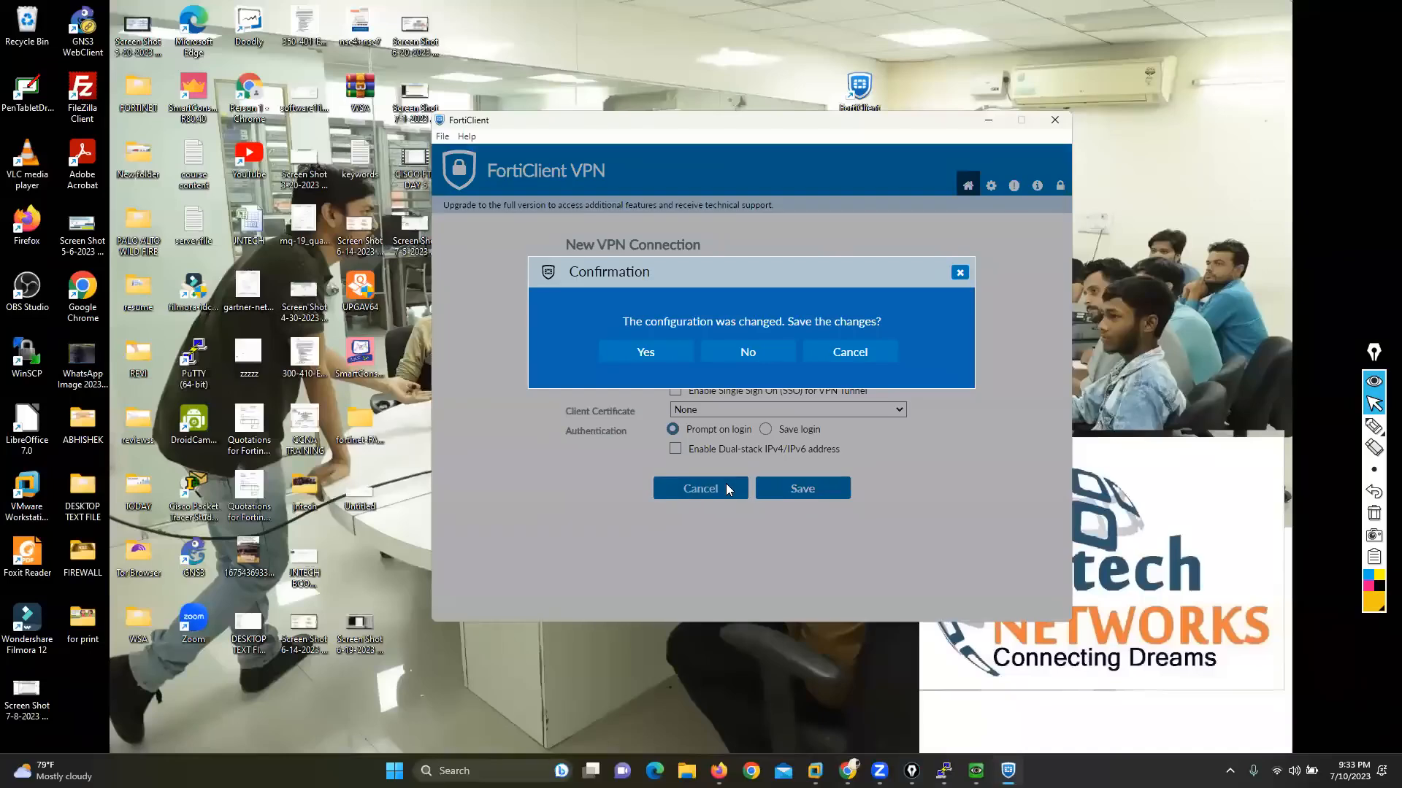
click(728, 353)
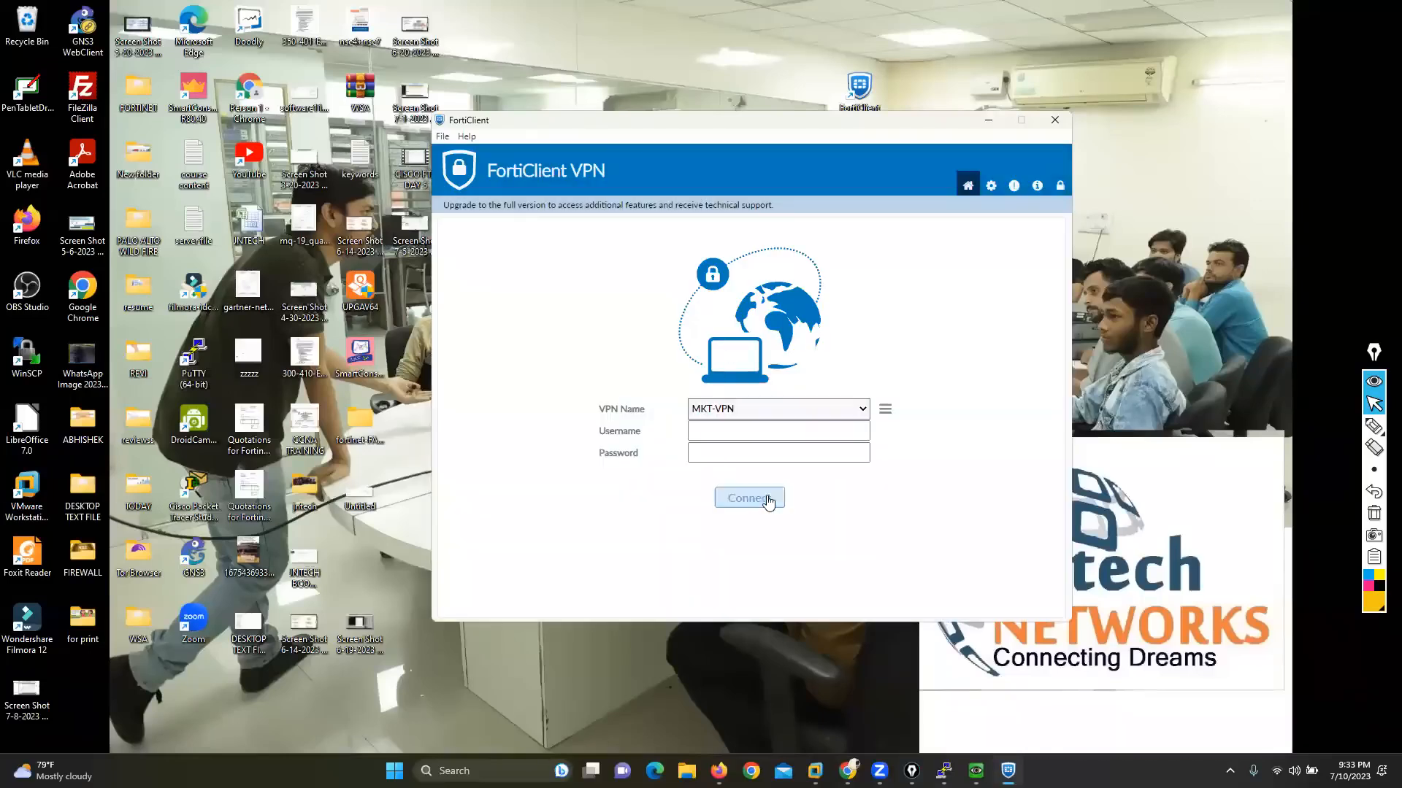
Step: Look through the saved VPN connections and select MKT-TEAM1
click(859, 409)
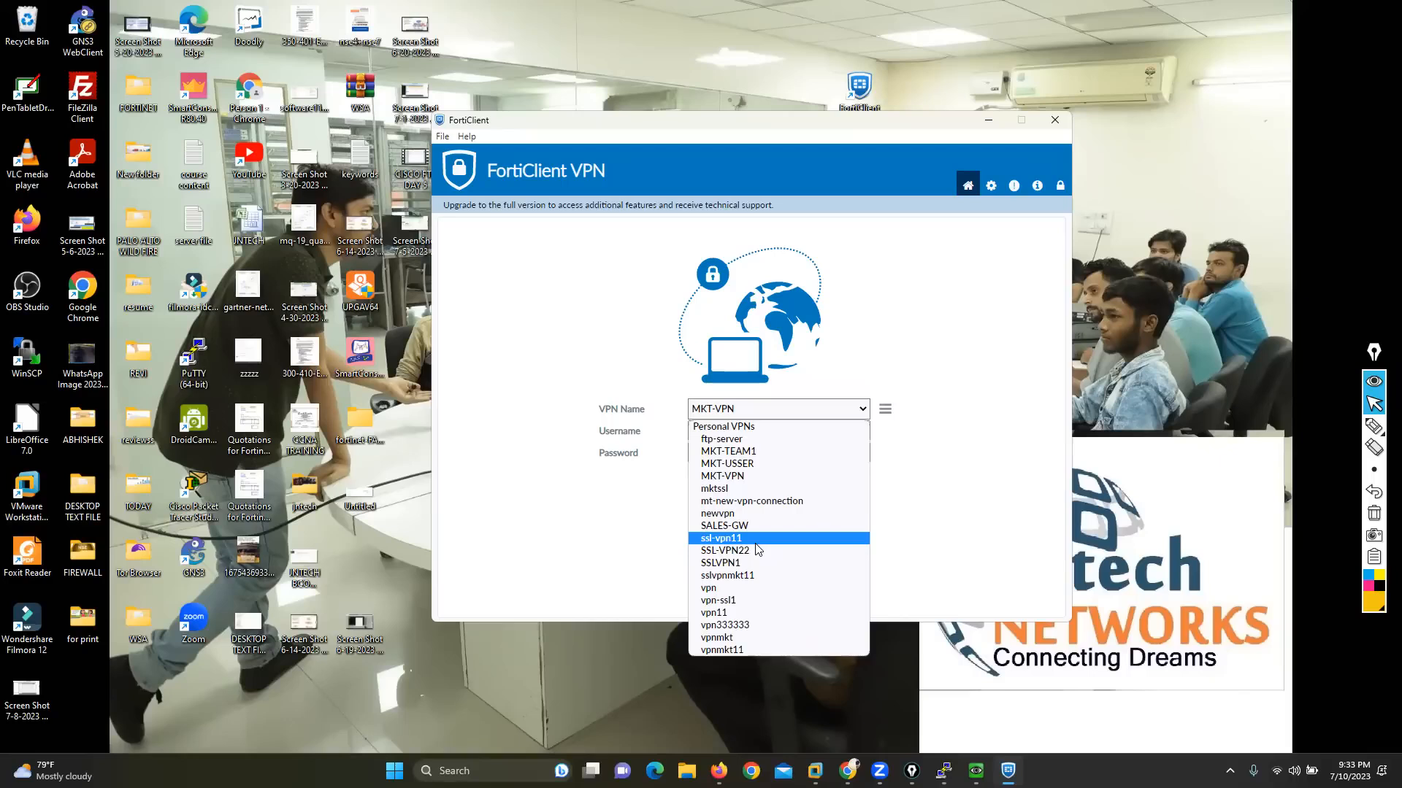
click(1016, 441)
drag(599, 409, 633, 414)
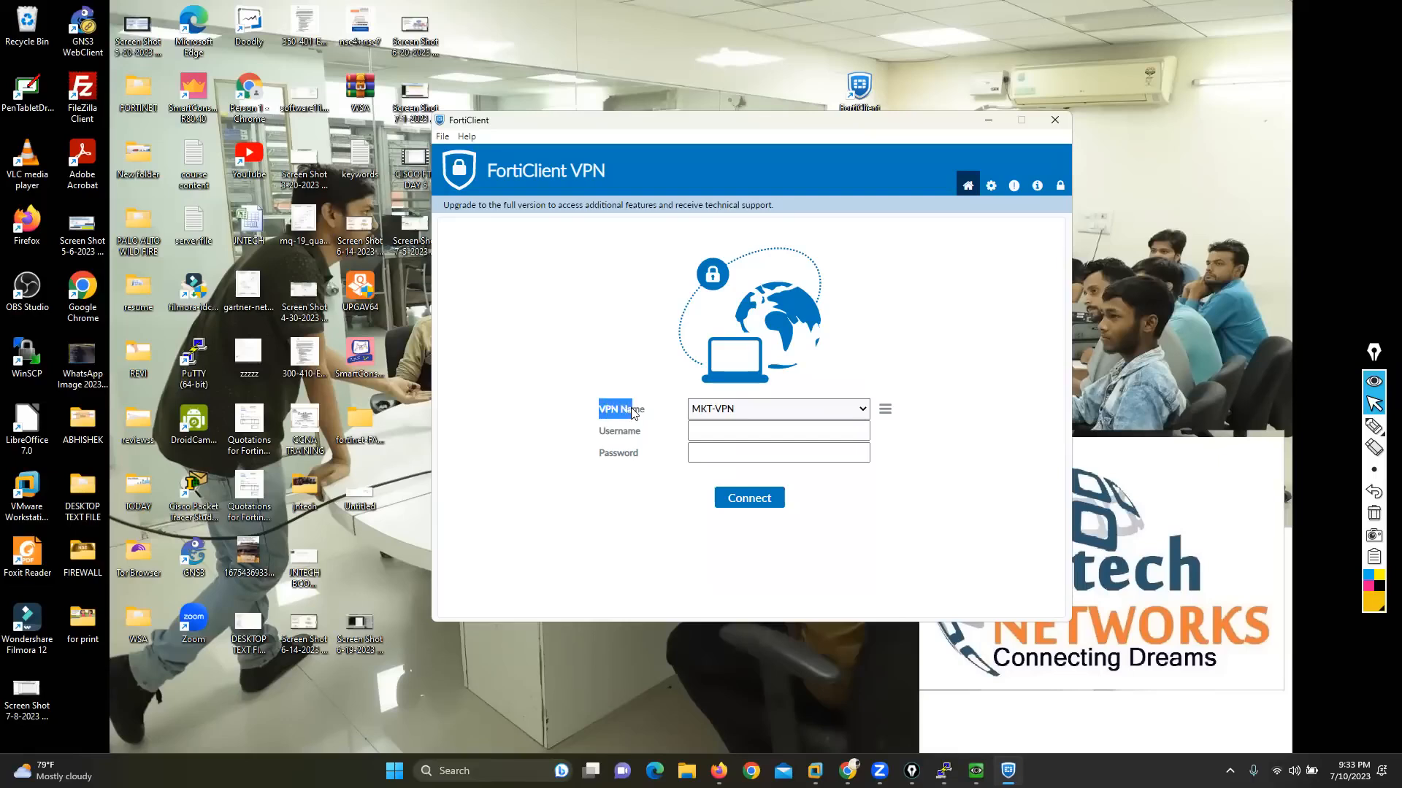
click(856, 411)
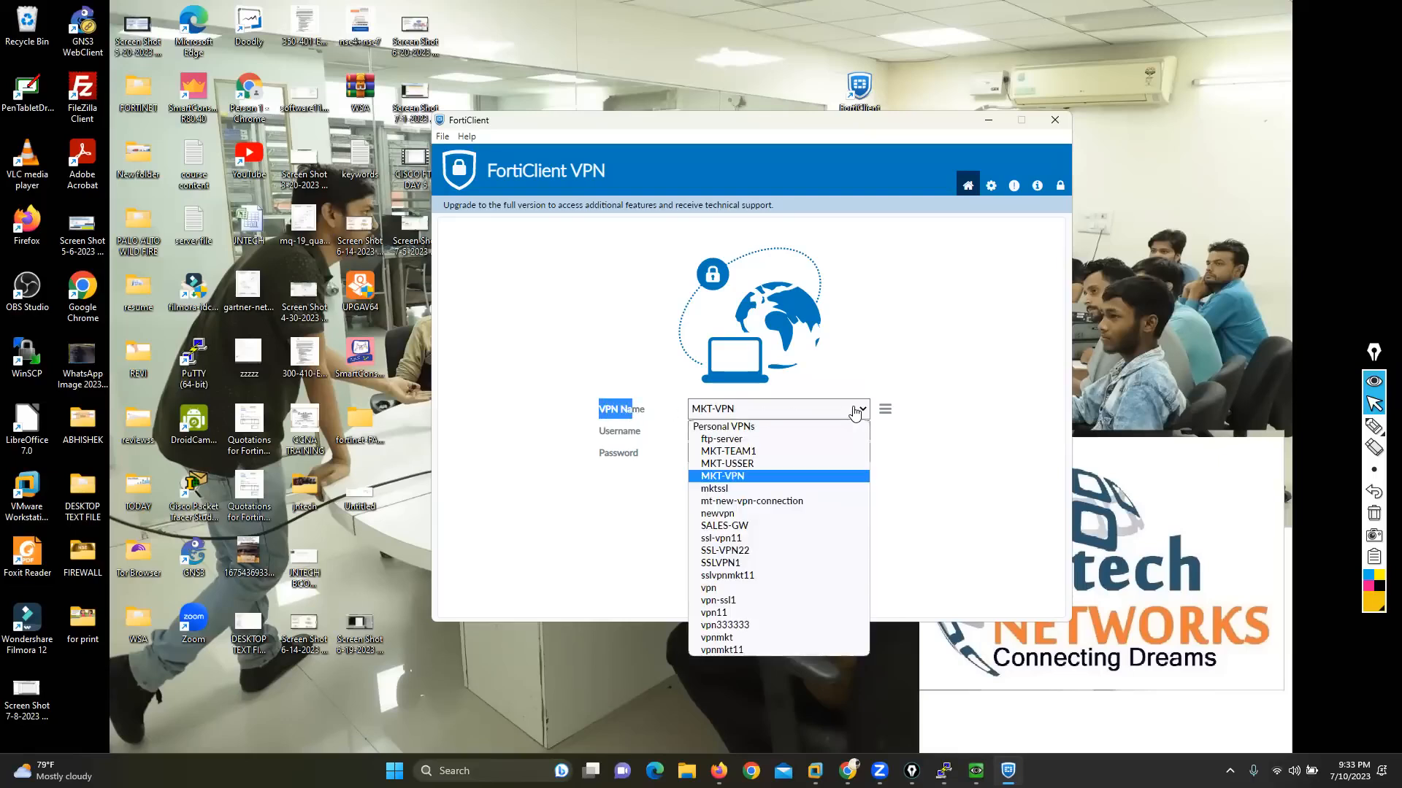
click(719, 451)
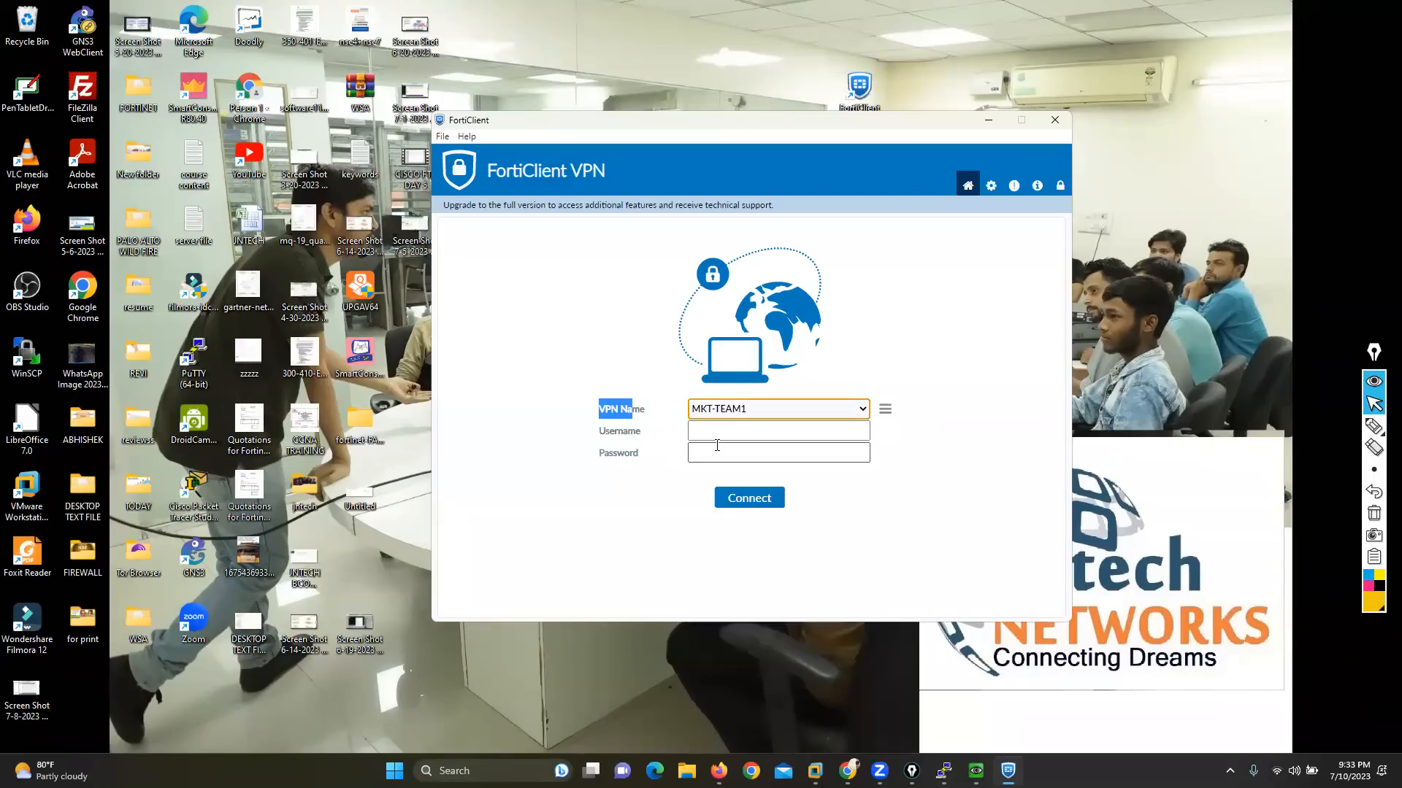
Step: Open another new VPN connection form, discard it unsaved, and select the saved newvpn connection
click(883, 415)
click(797, 420)
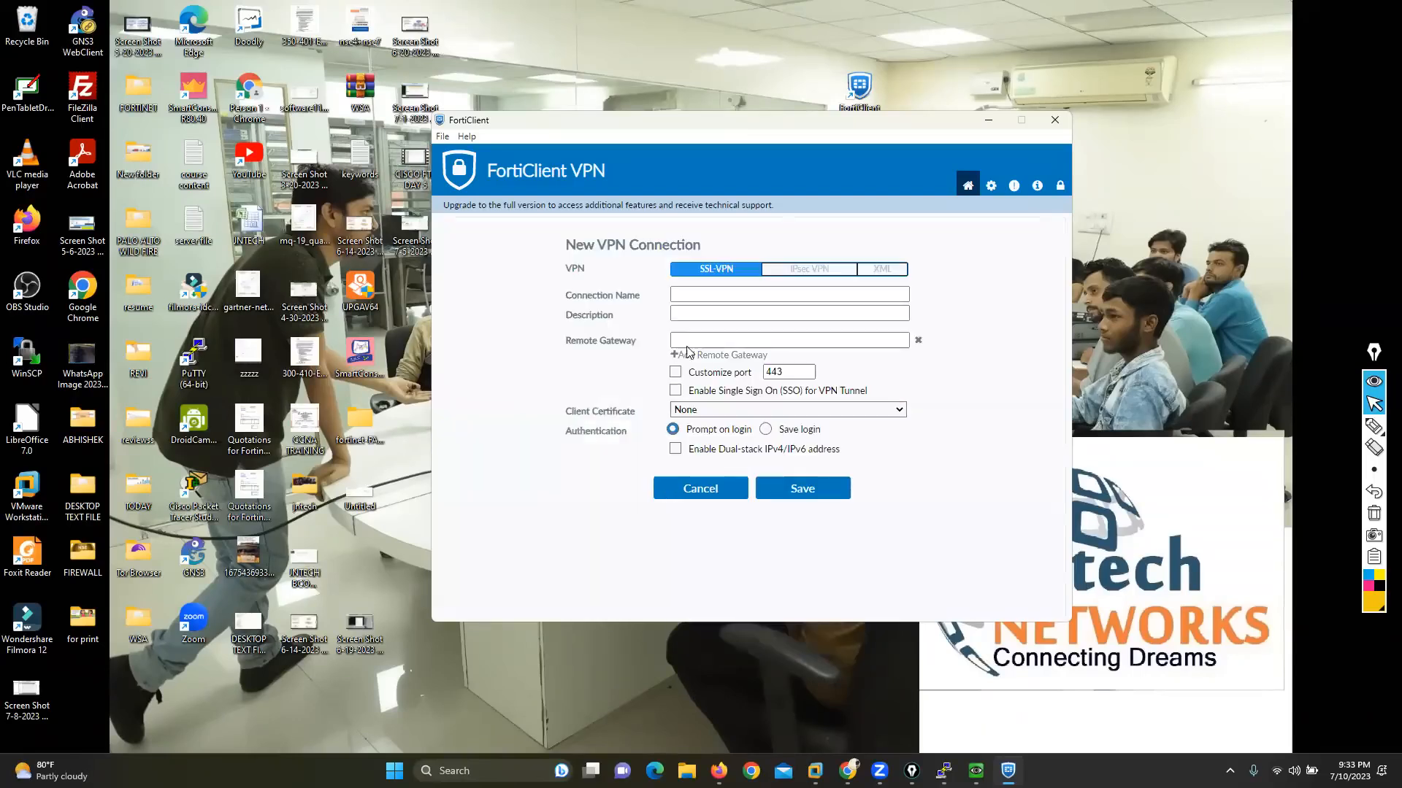
click(687, 341)
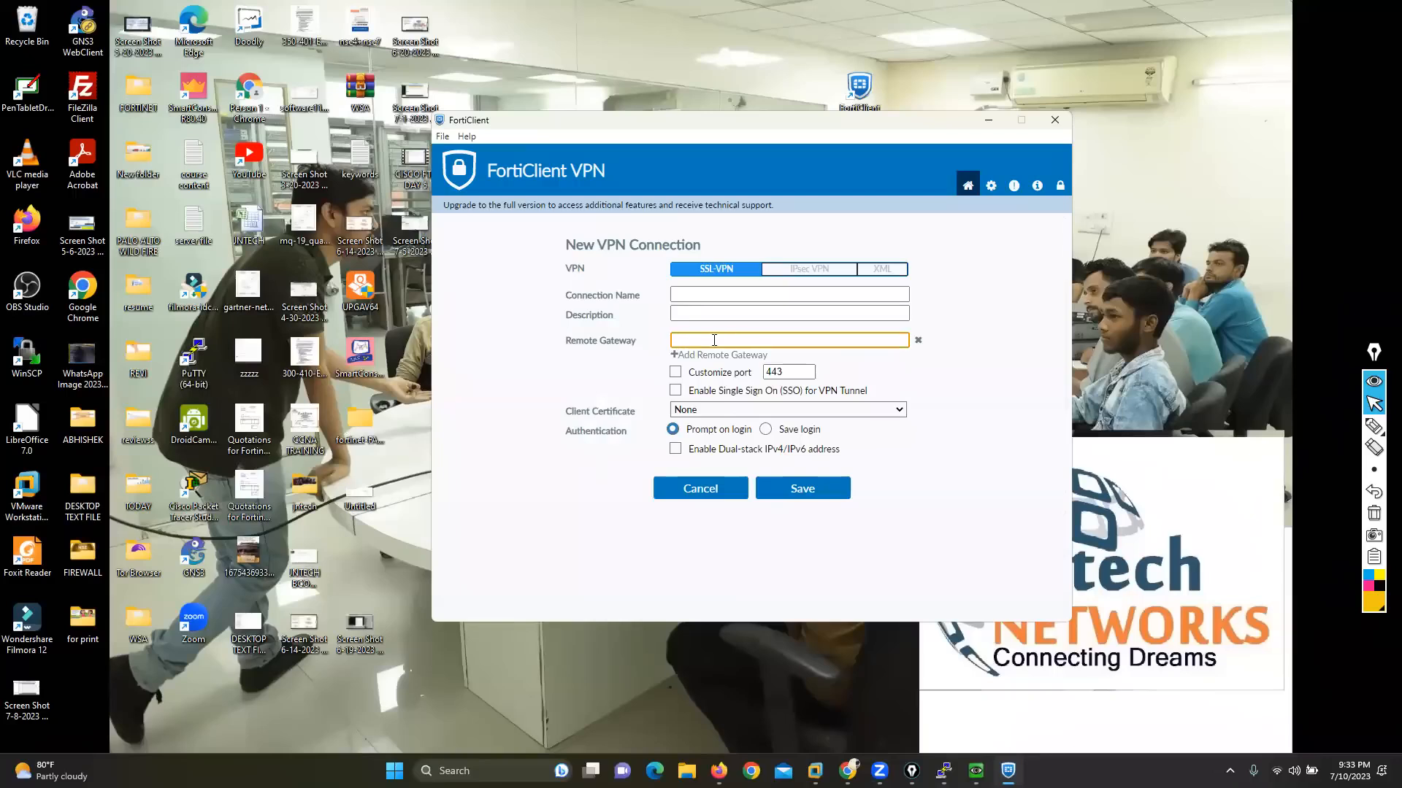
click(700, 489)
click(740, 355)
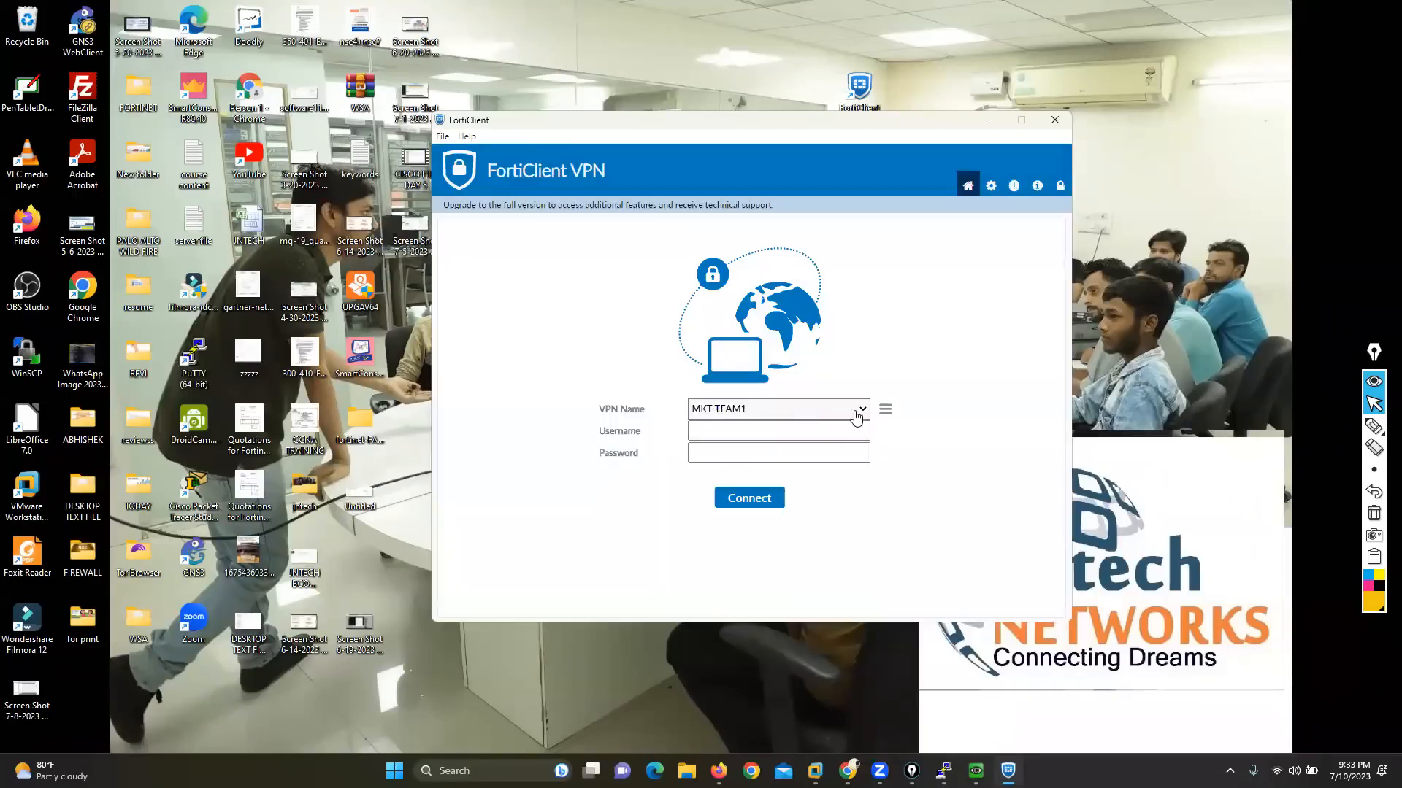
click(861, 410)
click(730, 515)
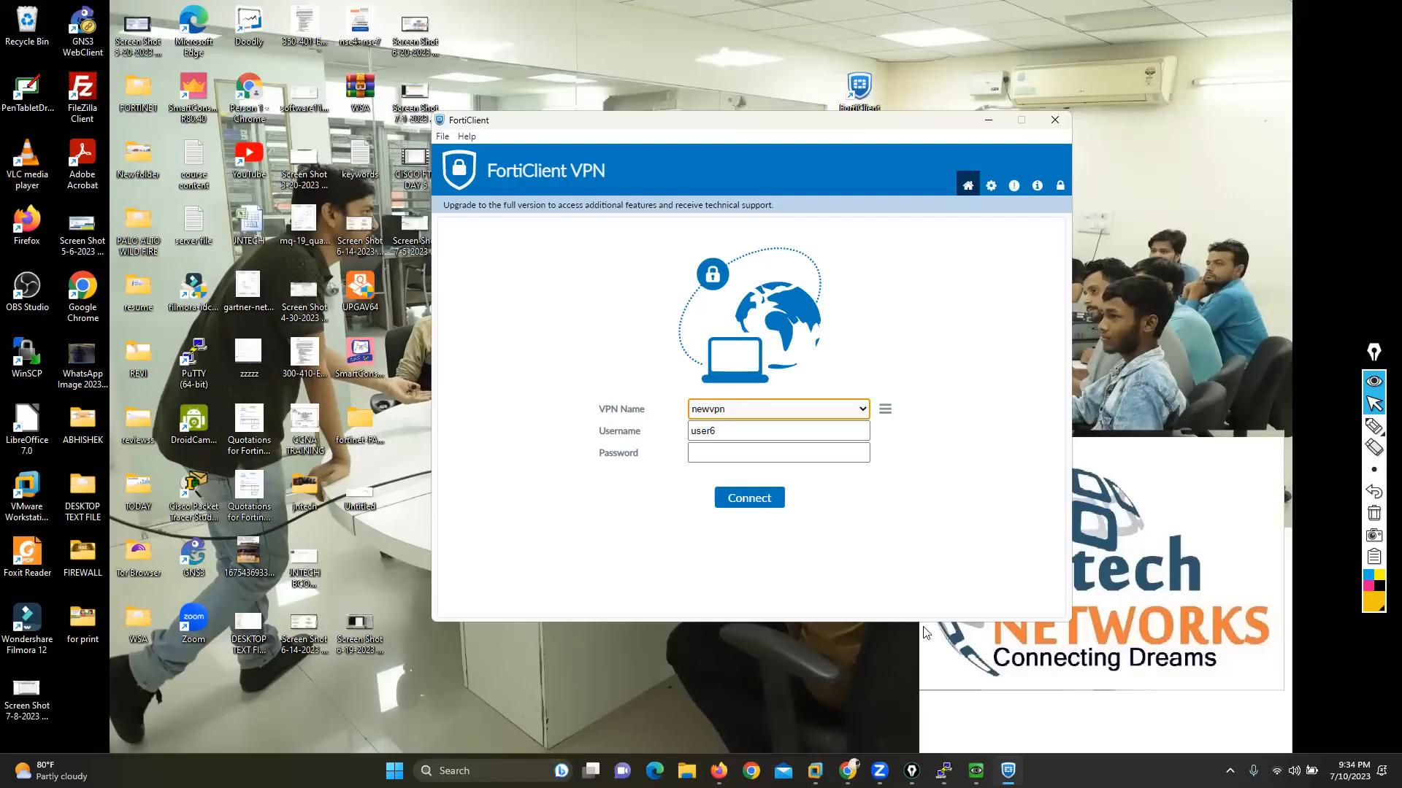
Step: Switch to the FortiGate console in Firefox and open the full-access SSL-VPN portal for editing
mouse_move(847, 770)
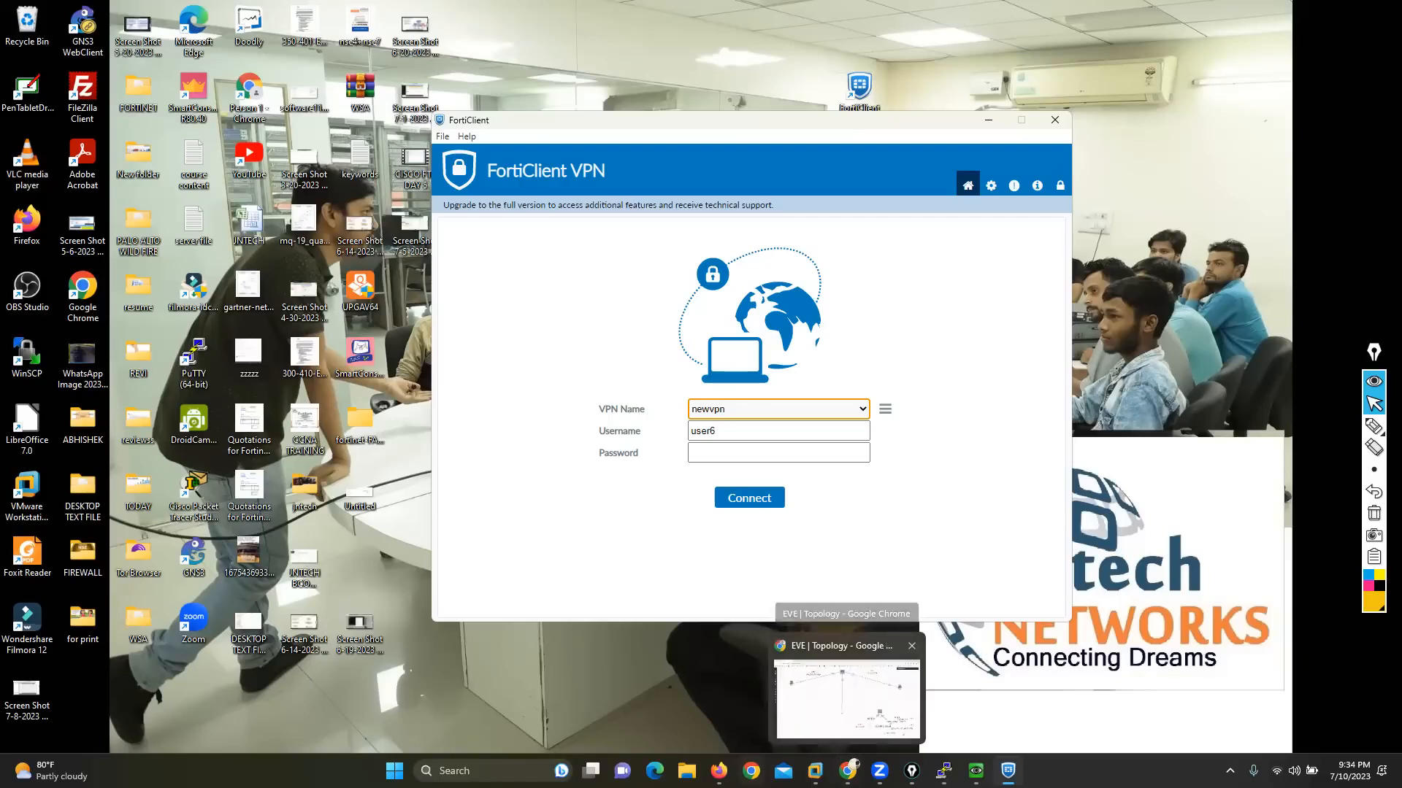
click(720, 771)
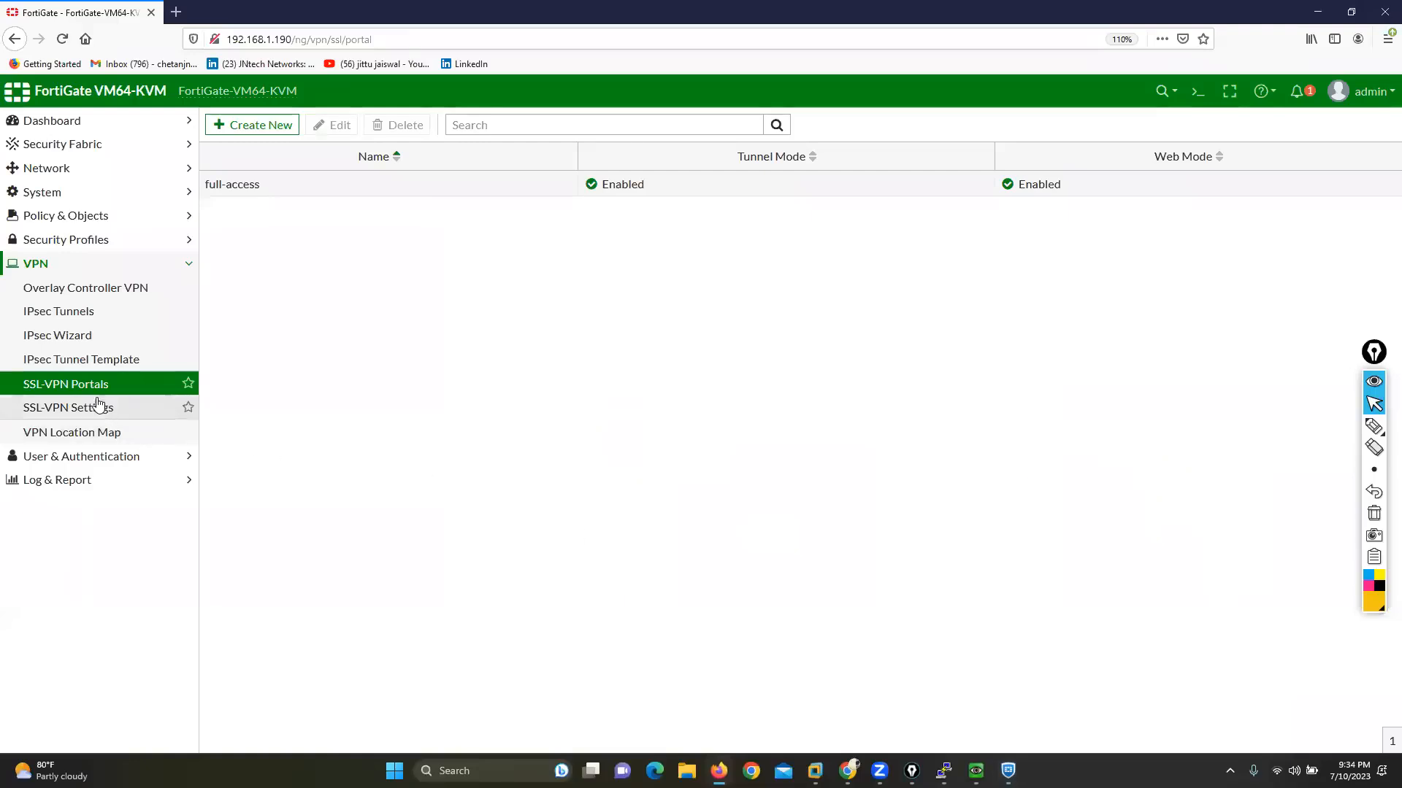
click(275, 189)
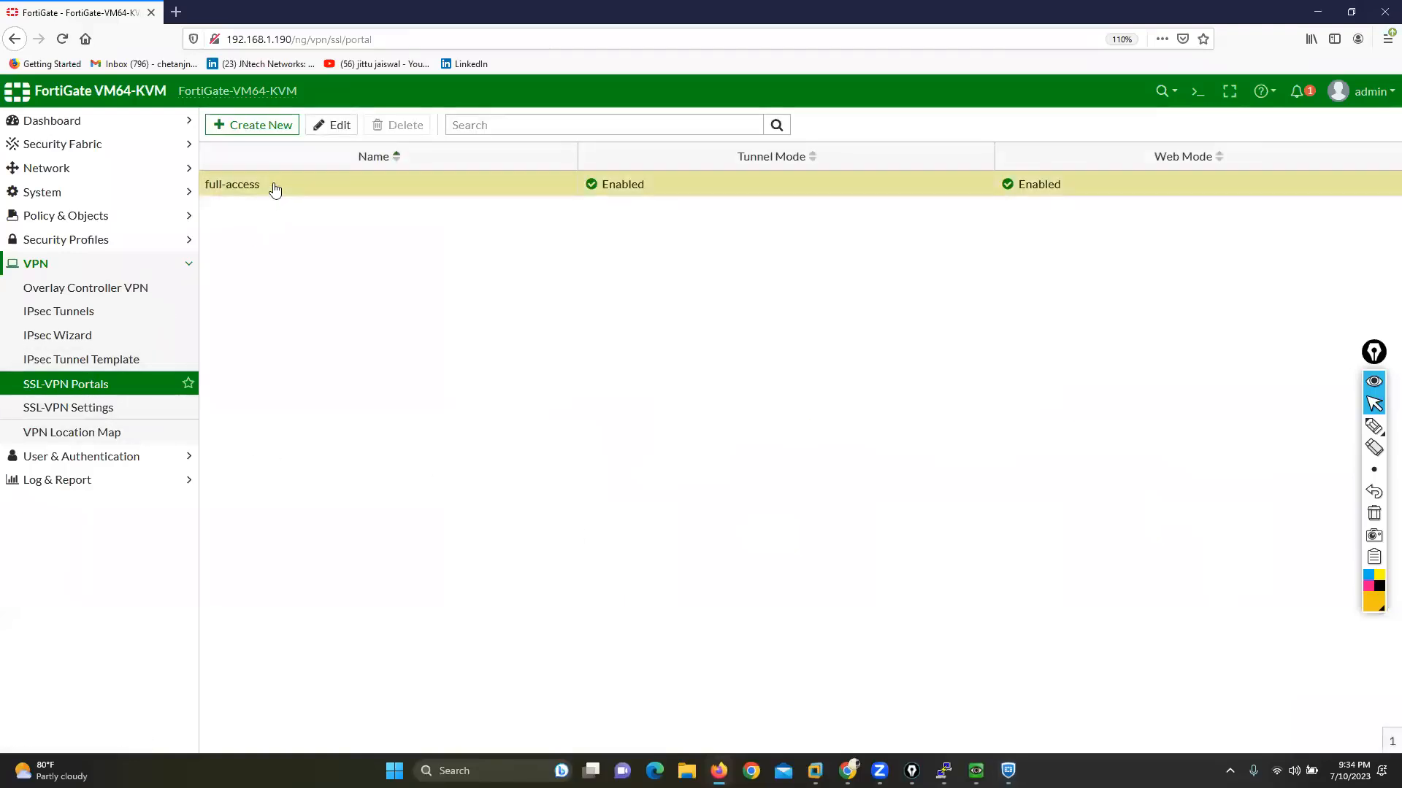
double_click(275, 188)
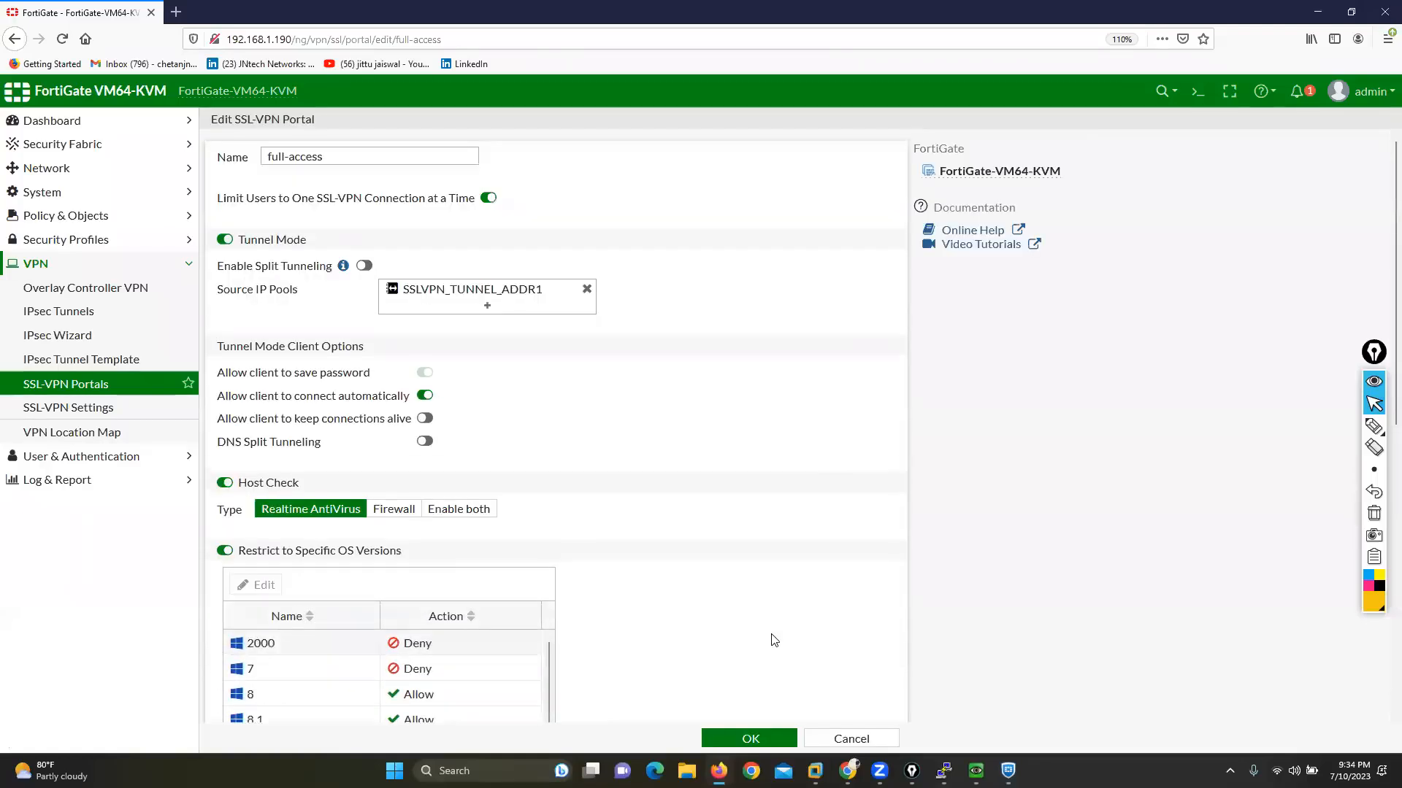
Step: Mark the save-password and automatic-connection options with the annotation pen, and clear the marks
click(1374, 426)
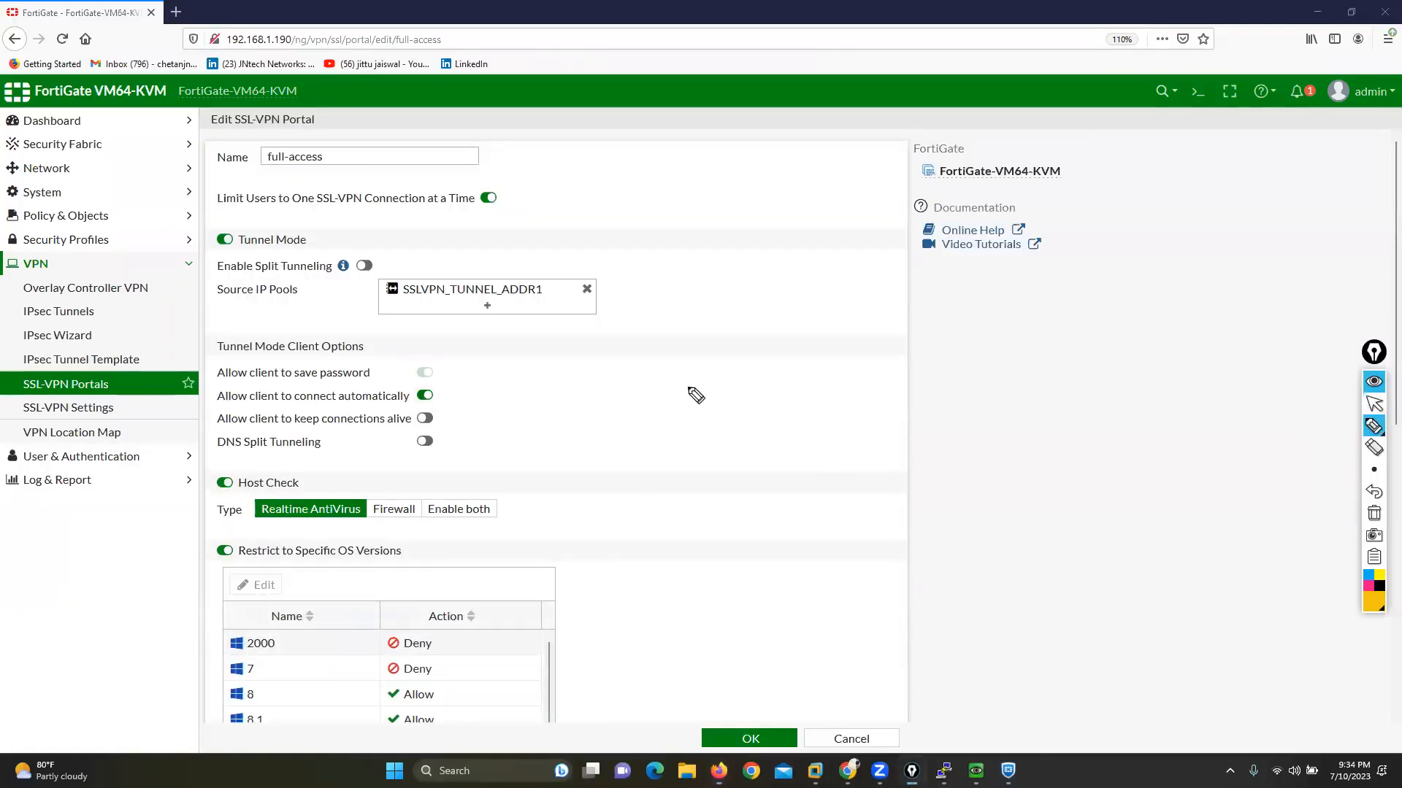
mouse_move(414, 404)
mouse_down()
mouse_move(437, 404)
mouse_move(436, 381)
mouse_move(409, 383)
mouse_move(394, 363)
mouse_move(475, 375)
mouse_move(507, 360)
mouse_up()
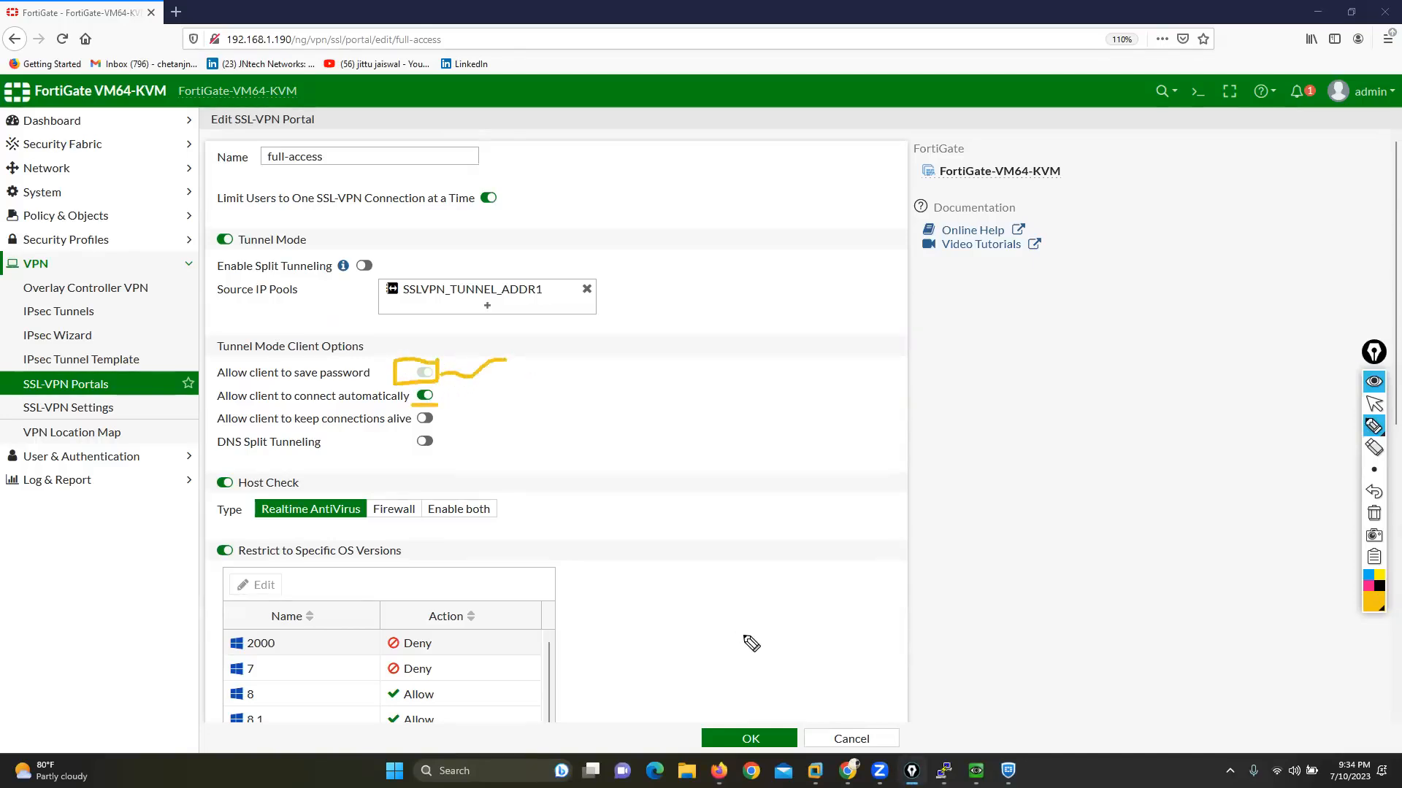
click(1374, 513)
click(1374, 404)
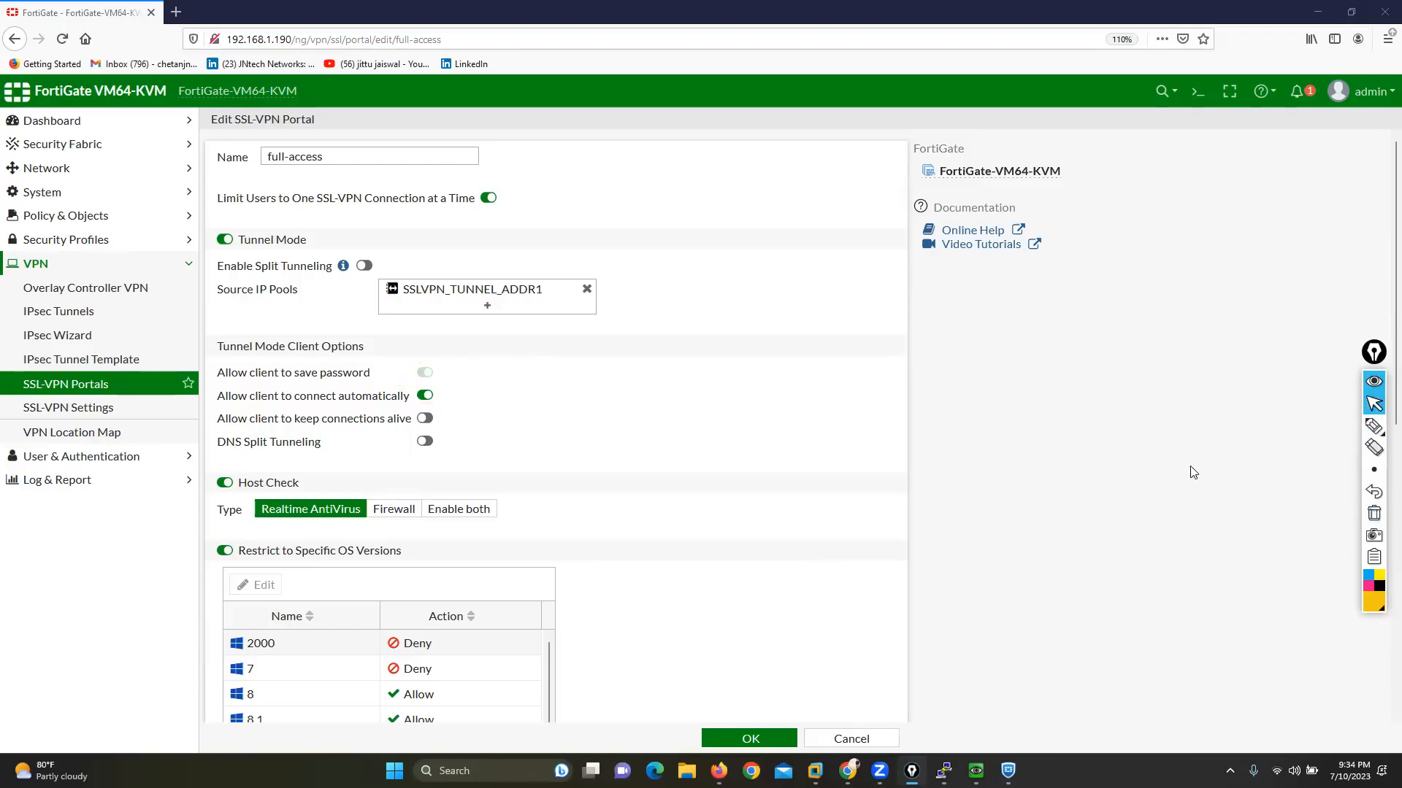
Step: Try switching the client options for saving the password and connecting automatically, and discard the changes to the full-access portal
click(425, 396)
click(424, 372)
click(427, 375)
click(428, 375)
click(426, 375)
drag(218, 374, 387, 374)
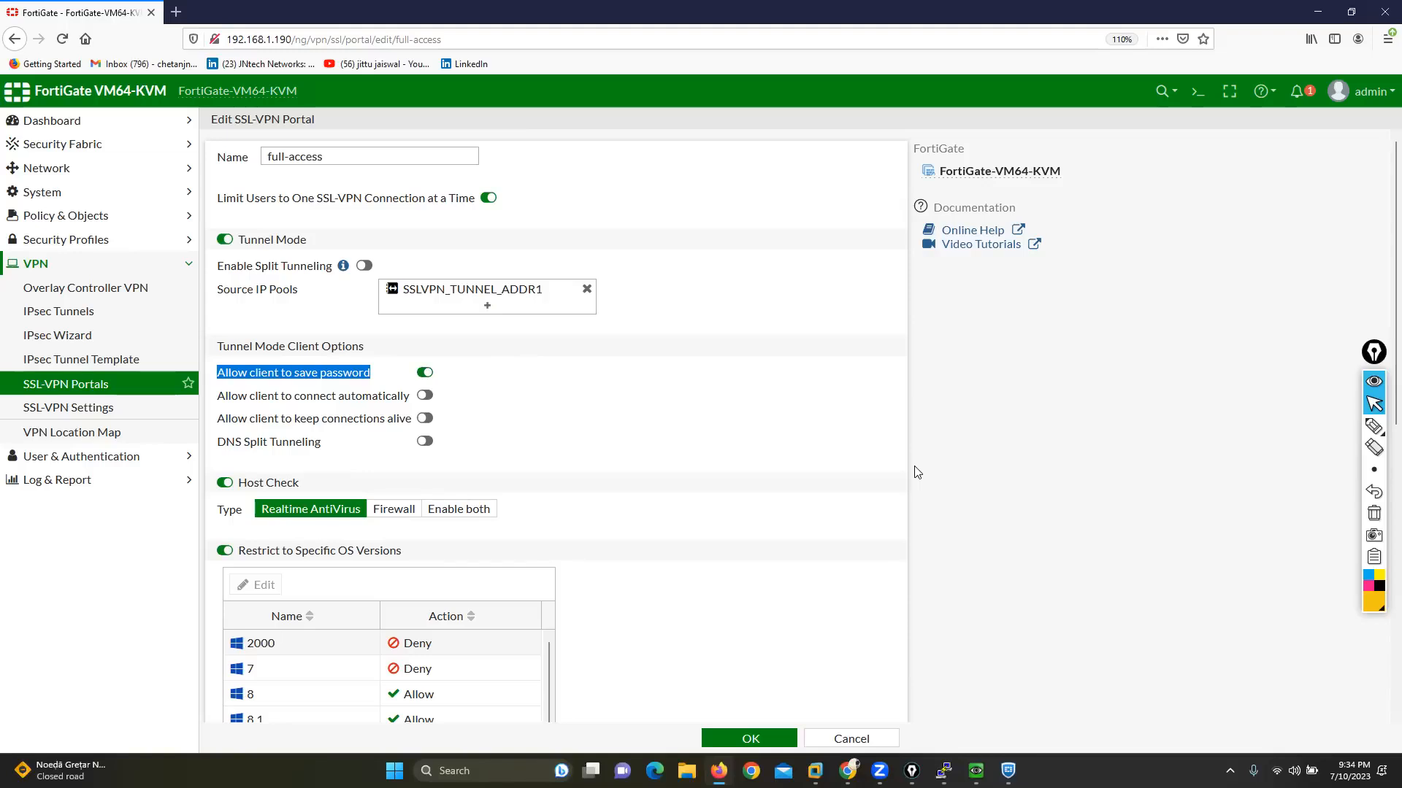
click(231, 401)
drag(231, 400, 430, 404)
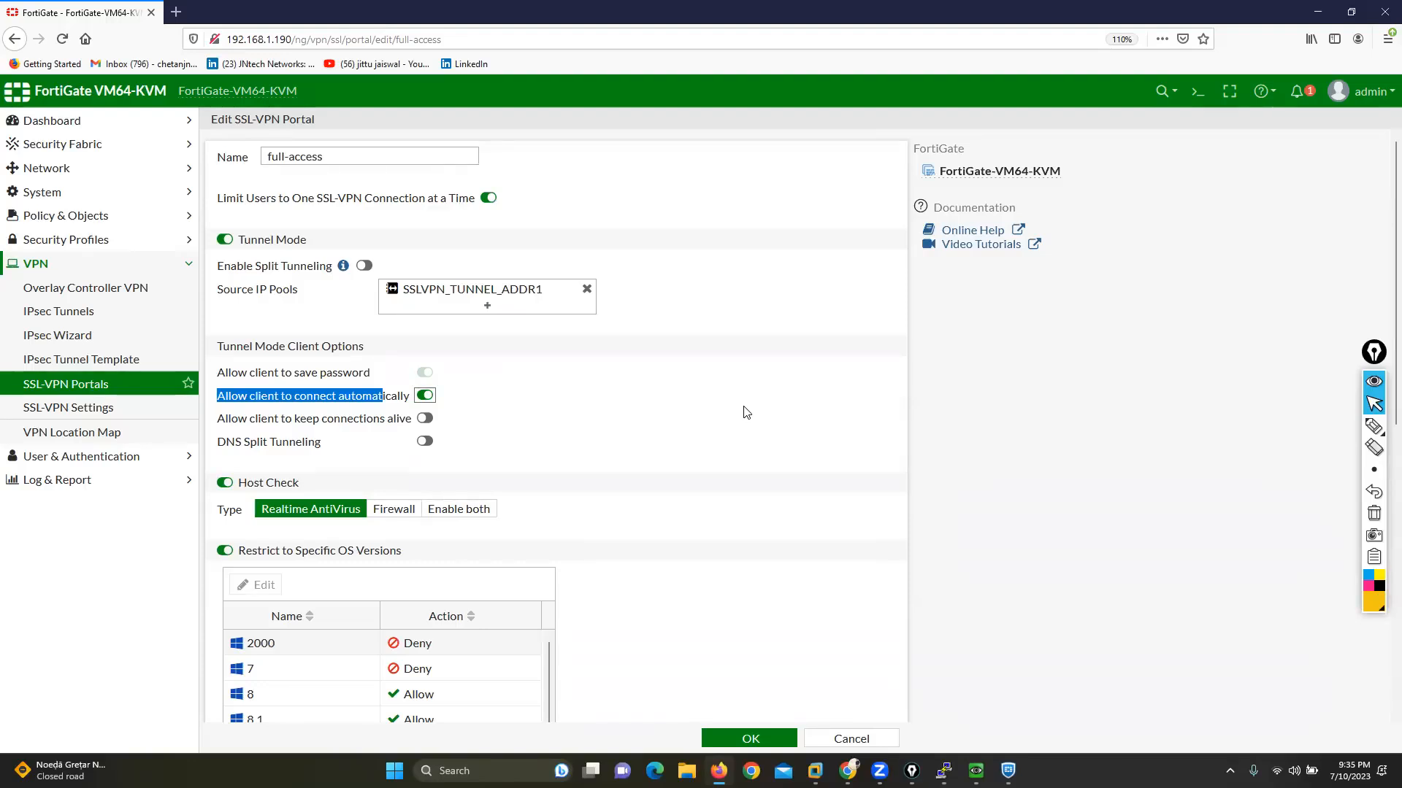
click(854, 741)
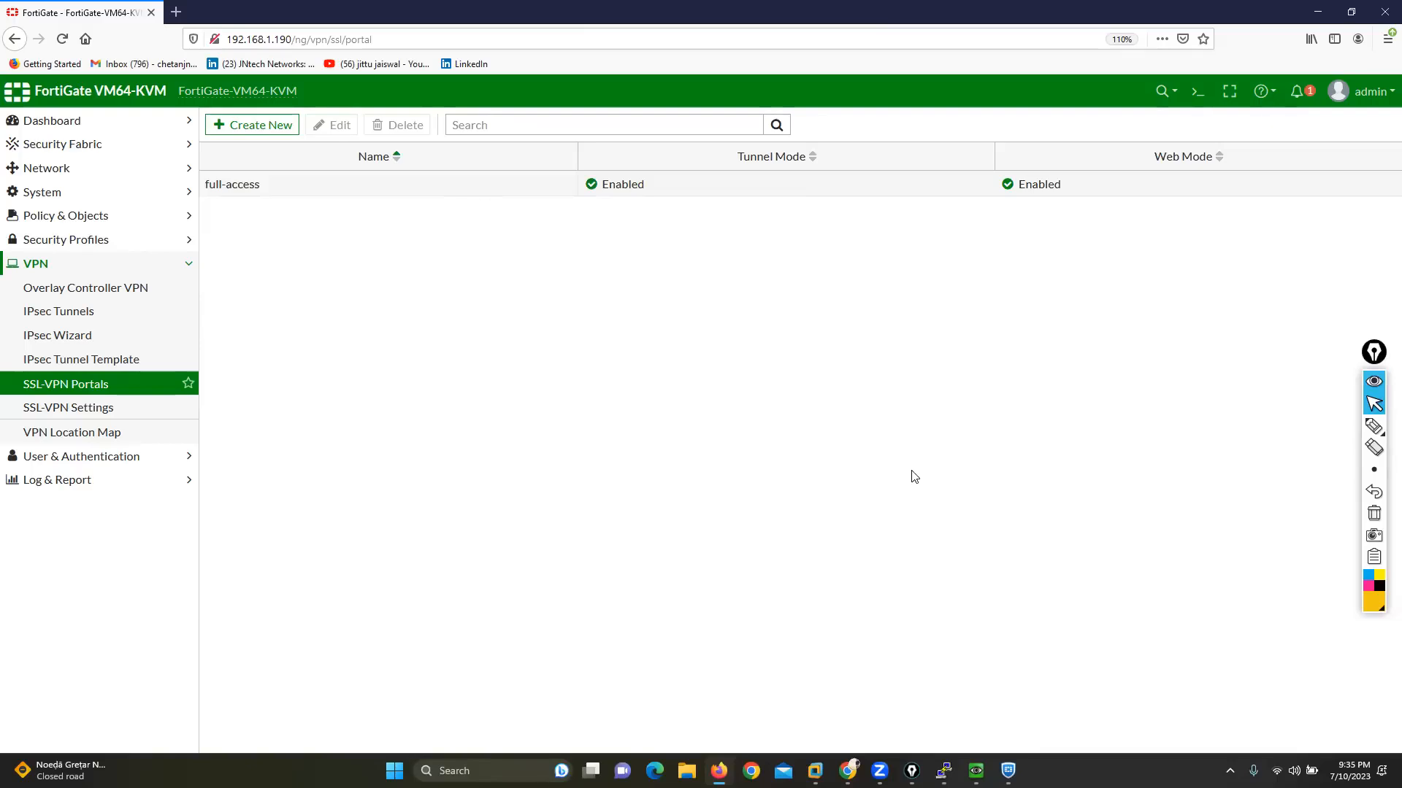
Step: Open the New Volume (D:) drive in File Explorer
click(720, 771)
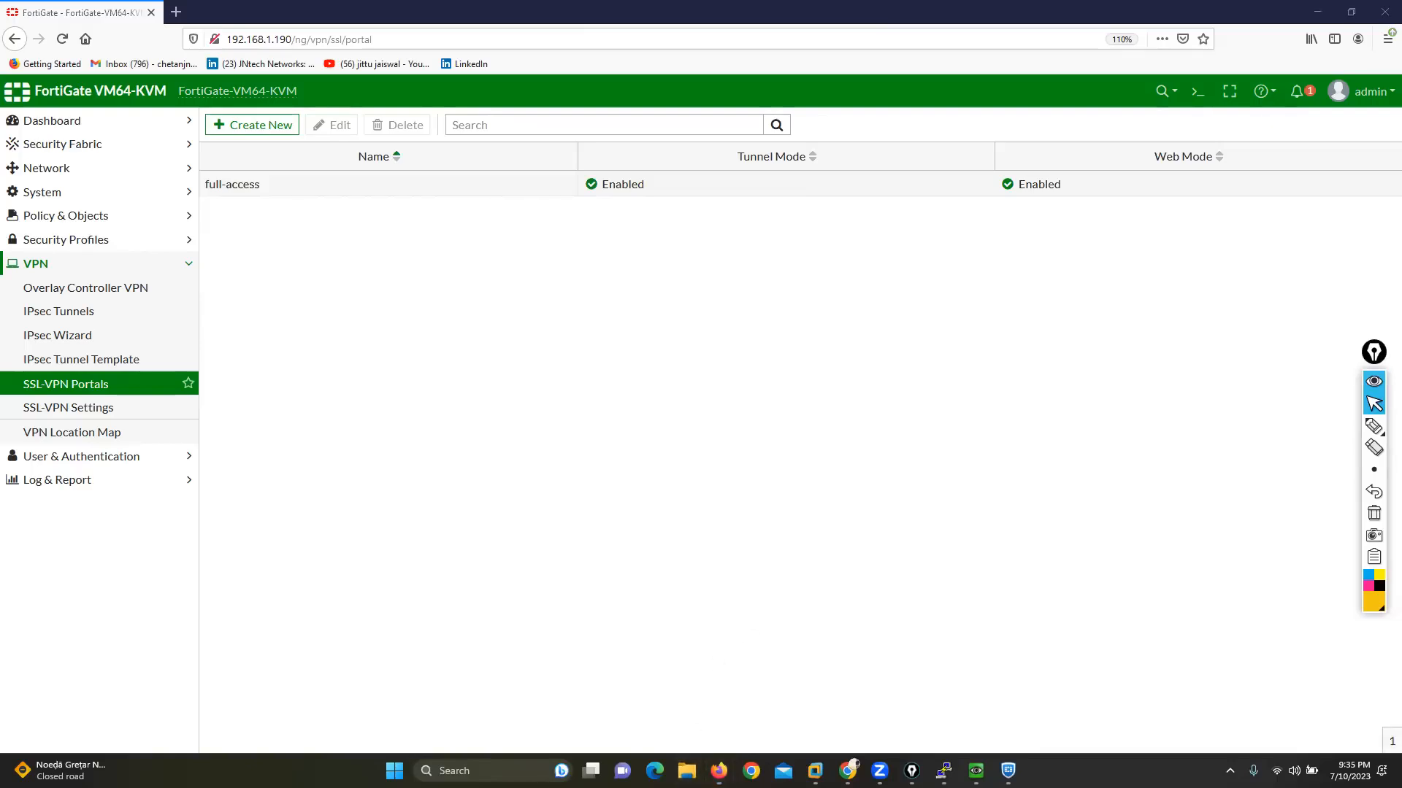
key(super+e)
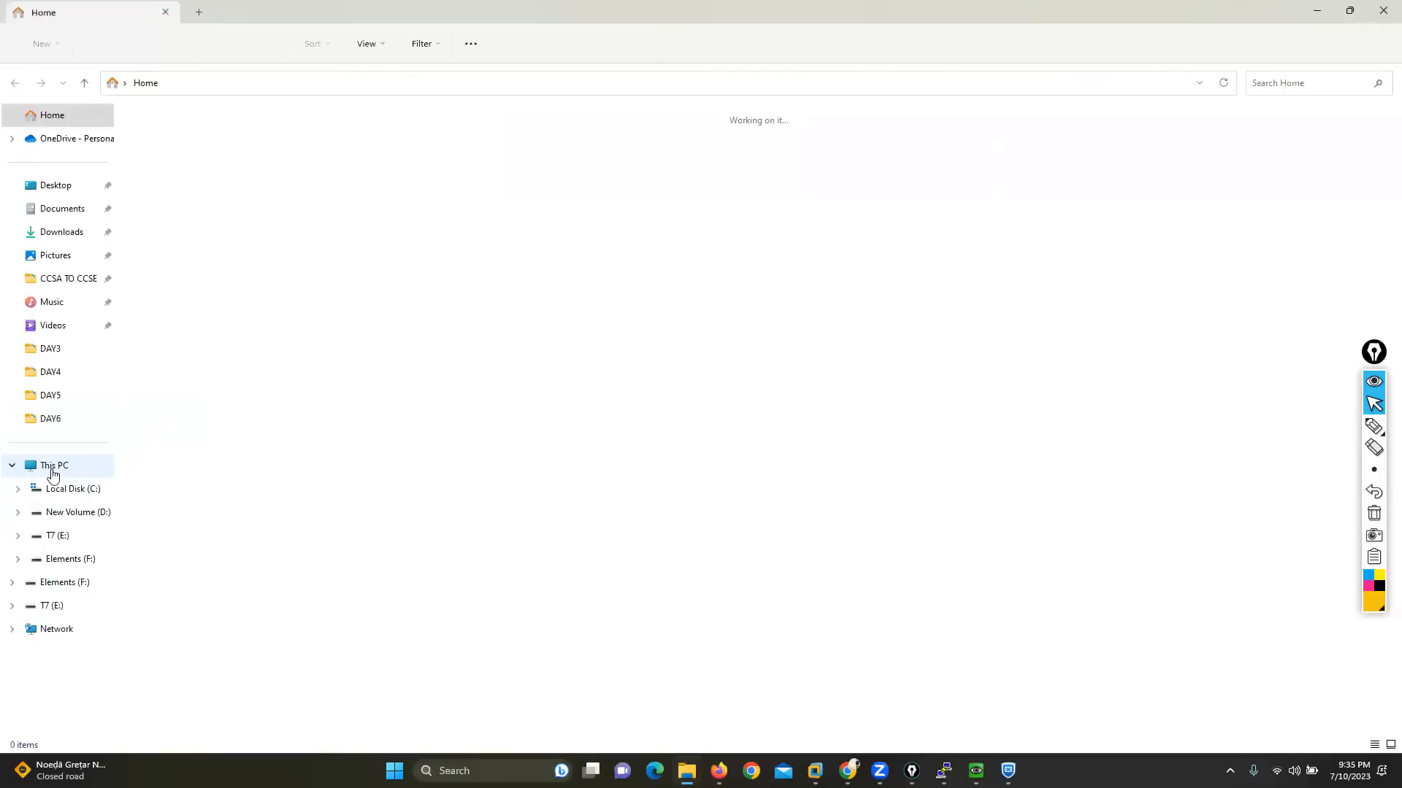
click(53, 472)
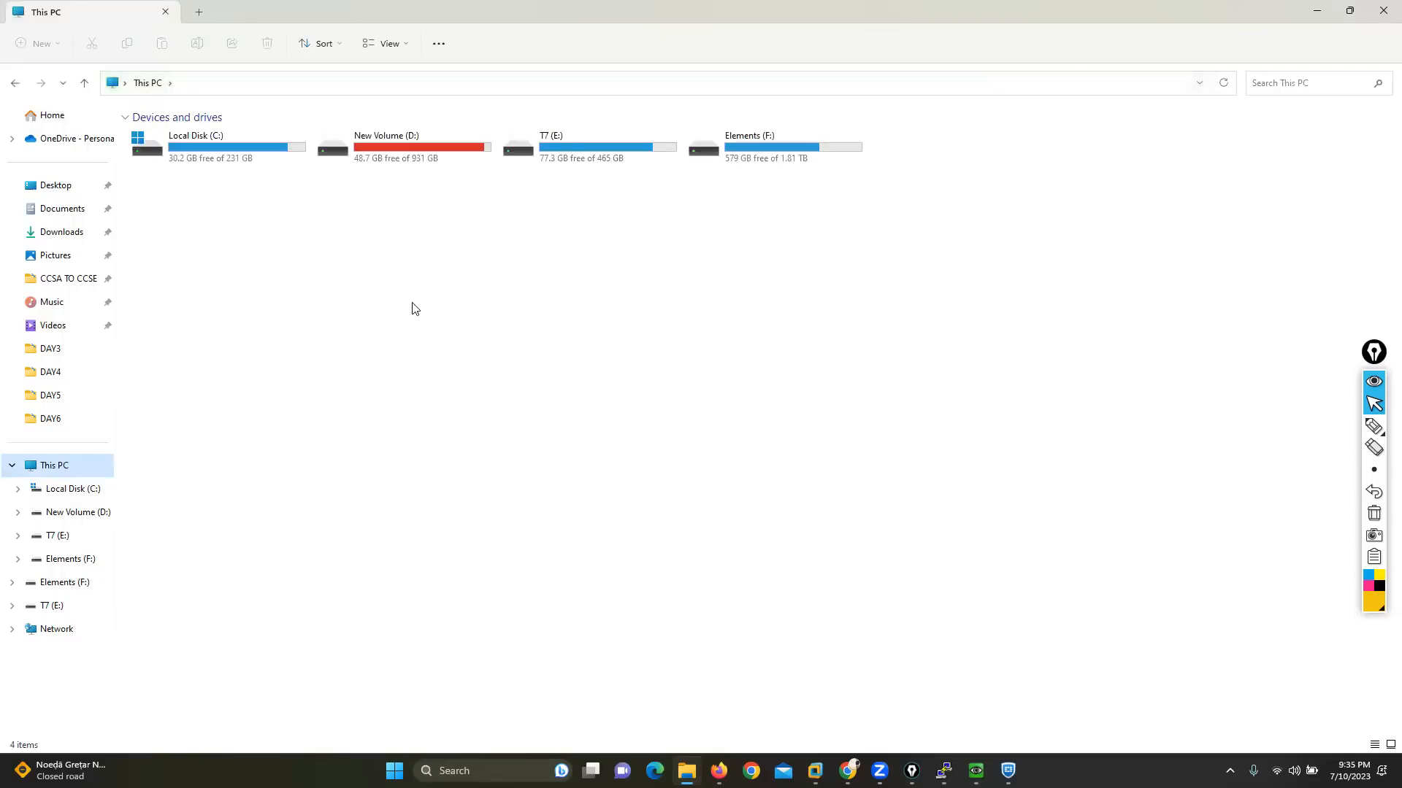
click(408, 156)
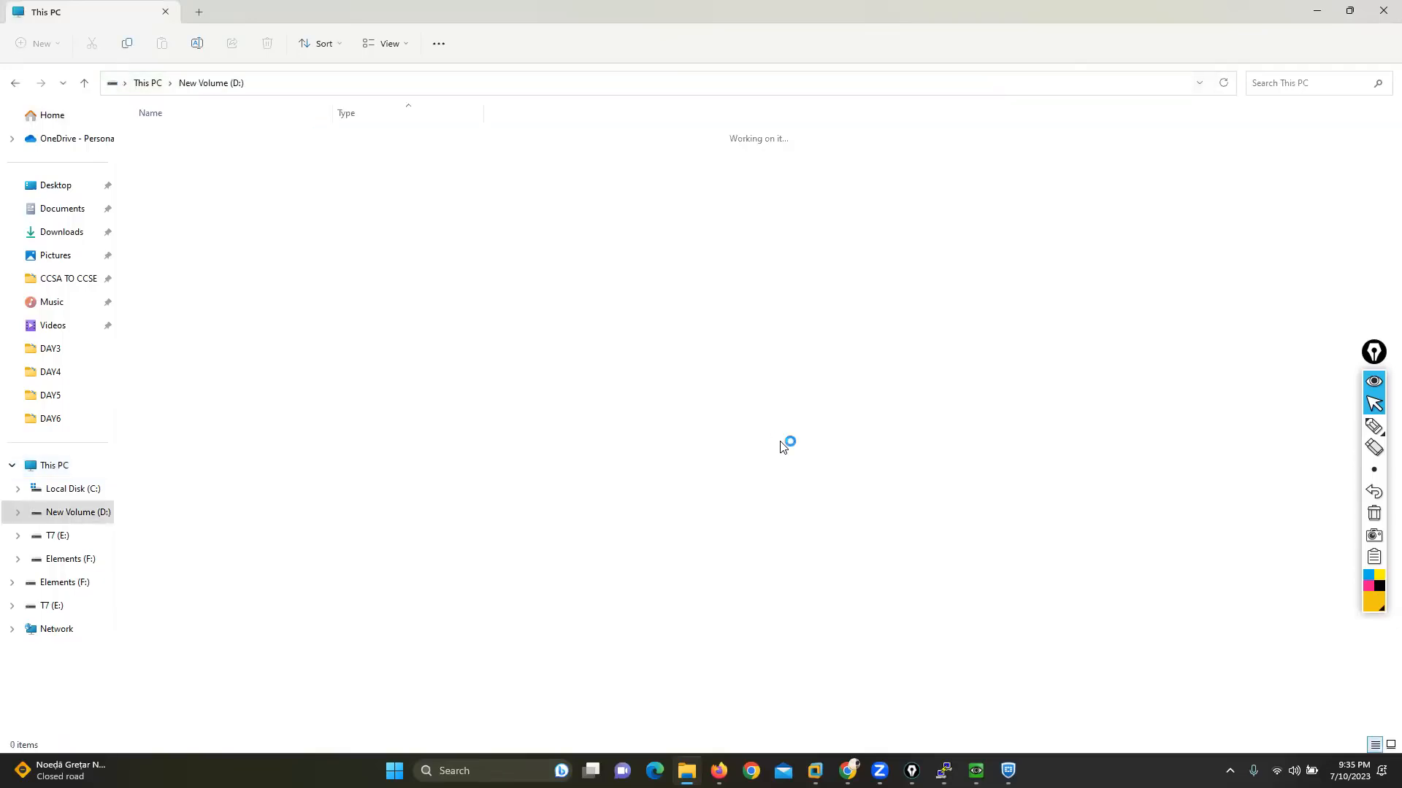
Step: Switch to Chrome and open facebook.com in a new tab
mouse_move(848, 771)
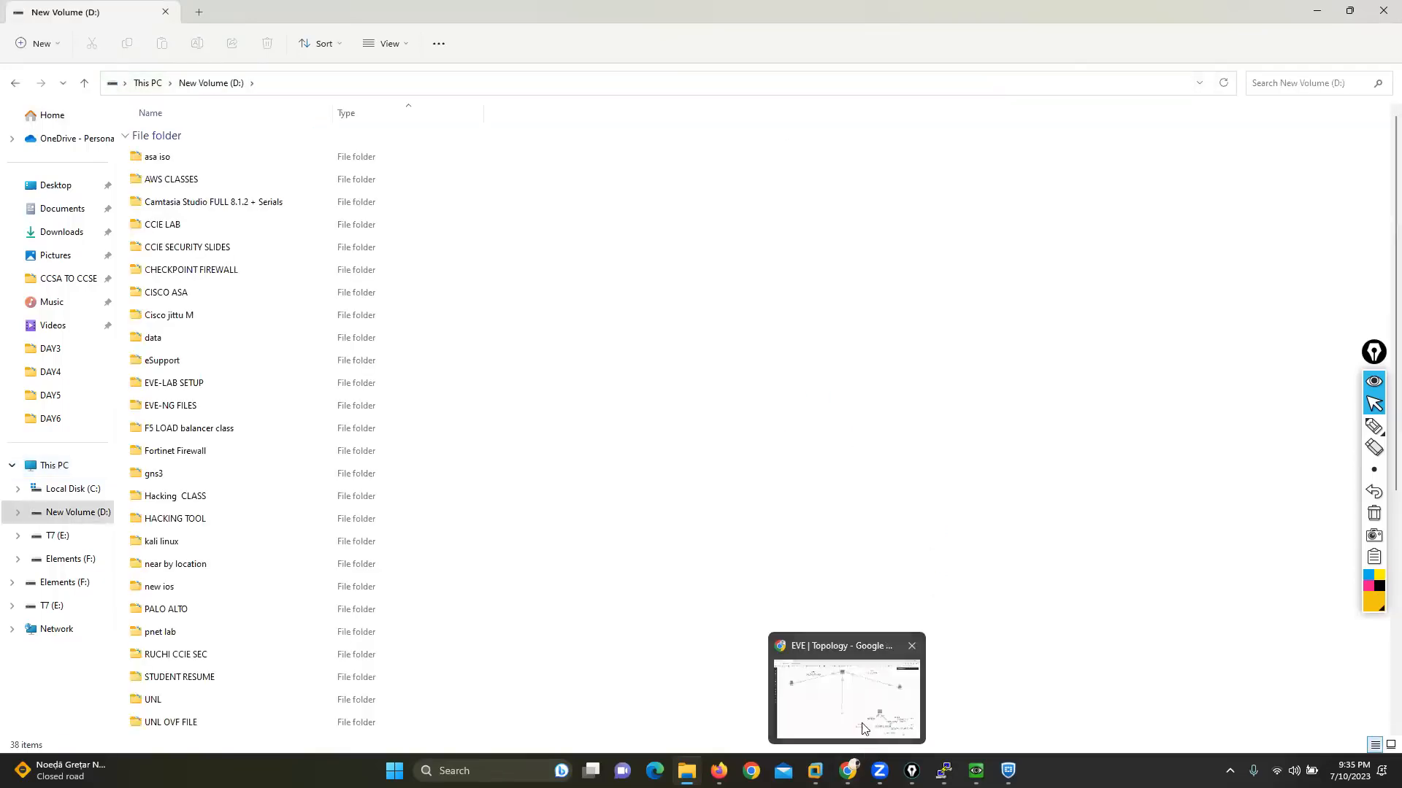
click(843, 697)
click(200, 12)
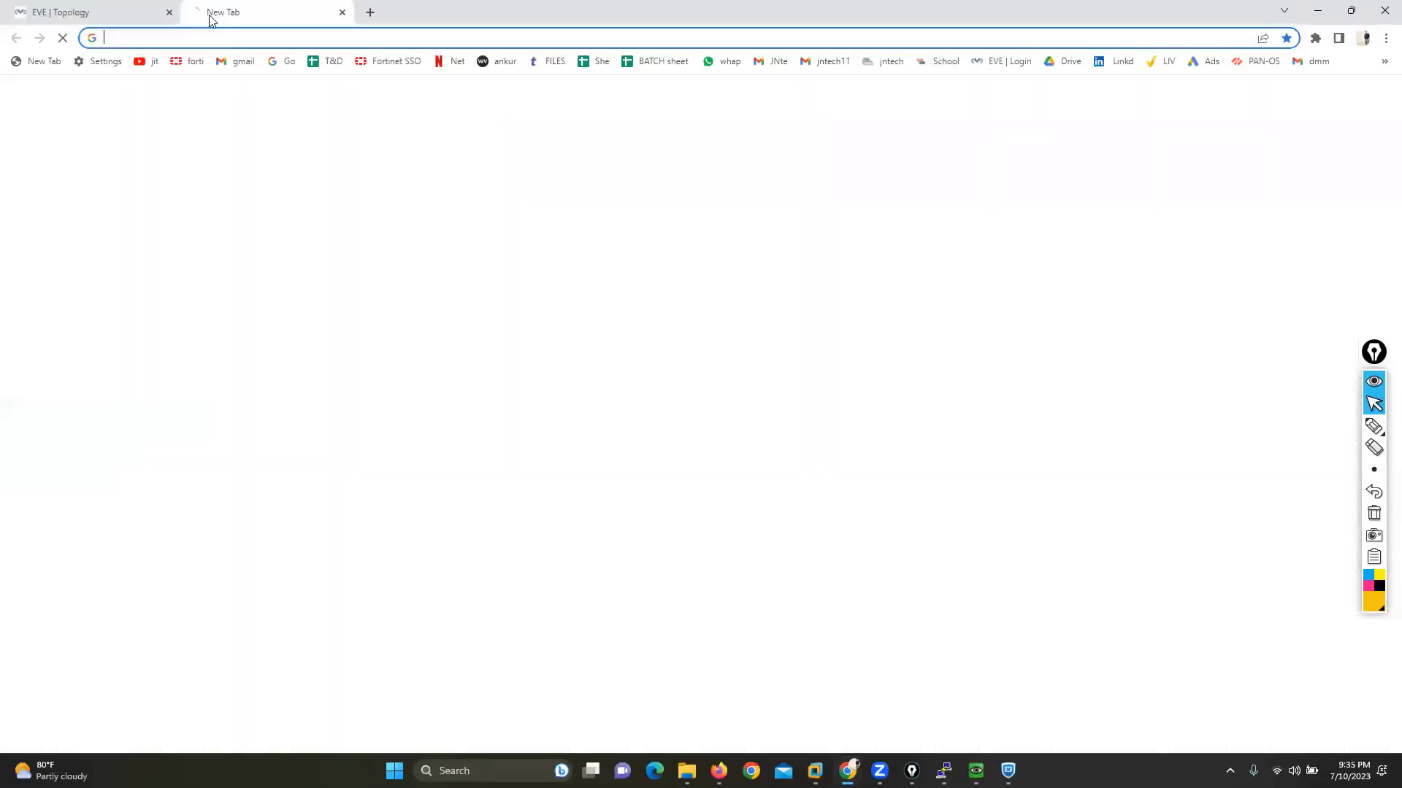
text(facebook.com)
key(Return)
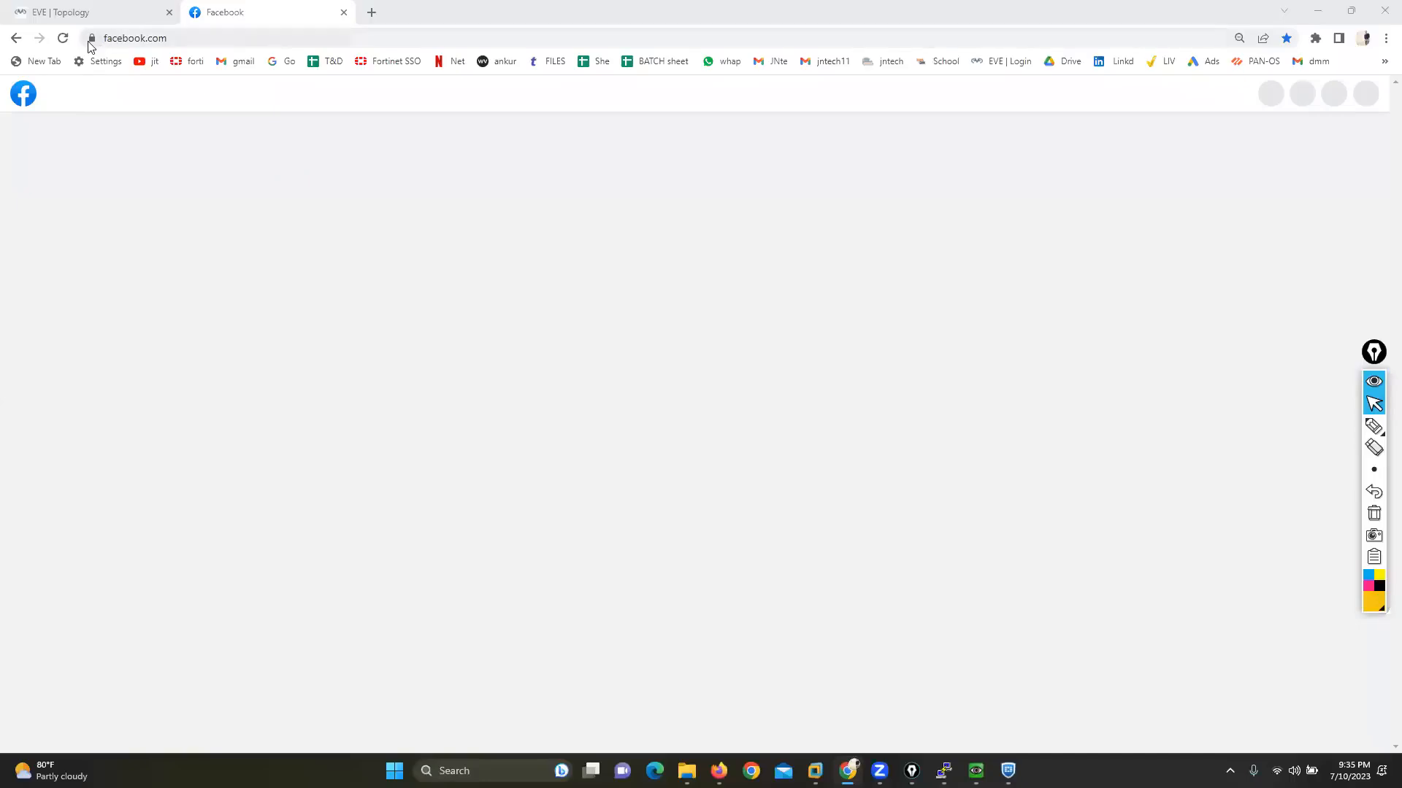
Step: View the connection security information for facebook.com and close its tab
click(91, 38)
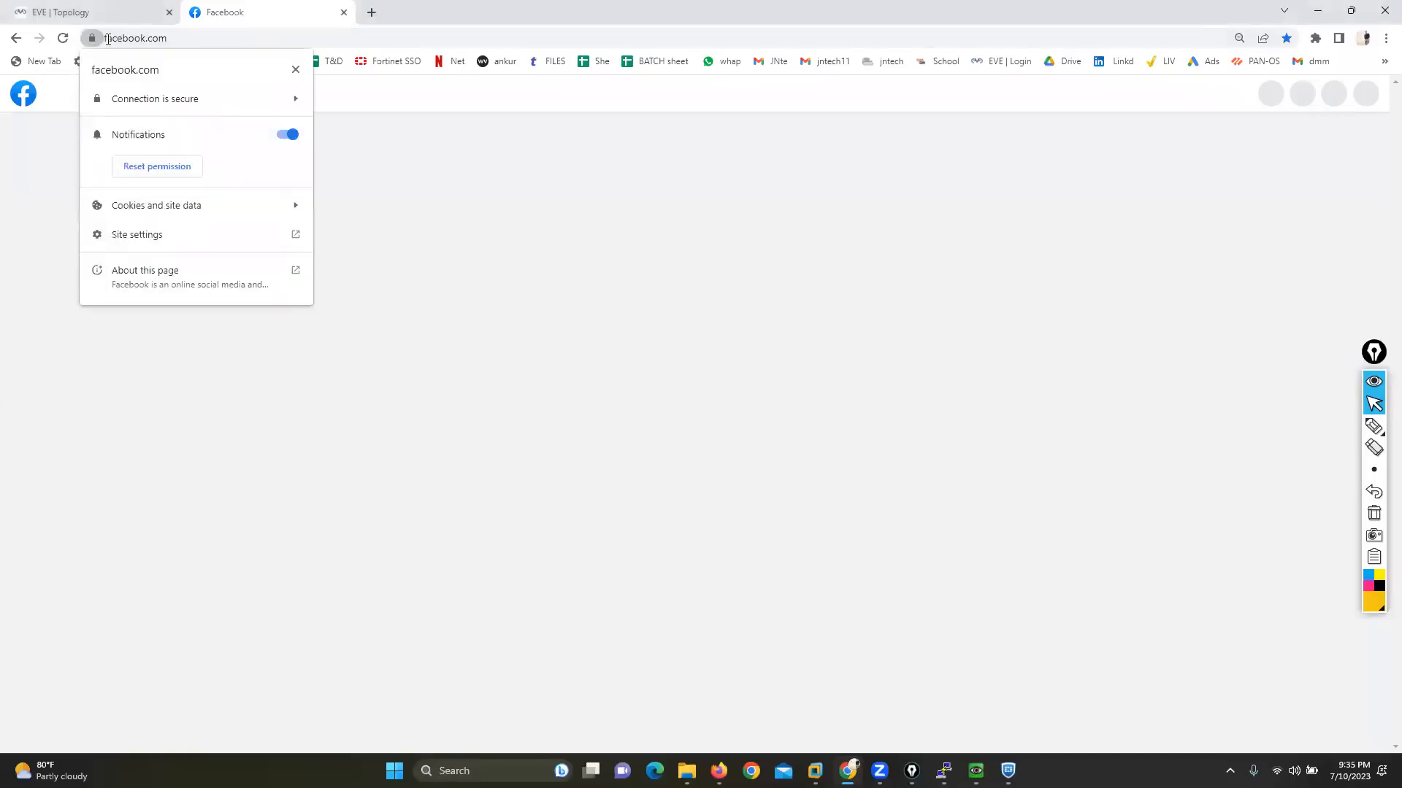
click(137, 104)
click(294, 70)
click(343, 13)
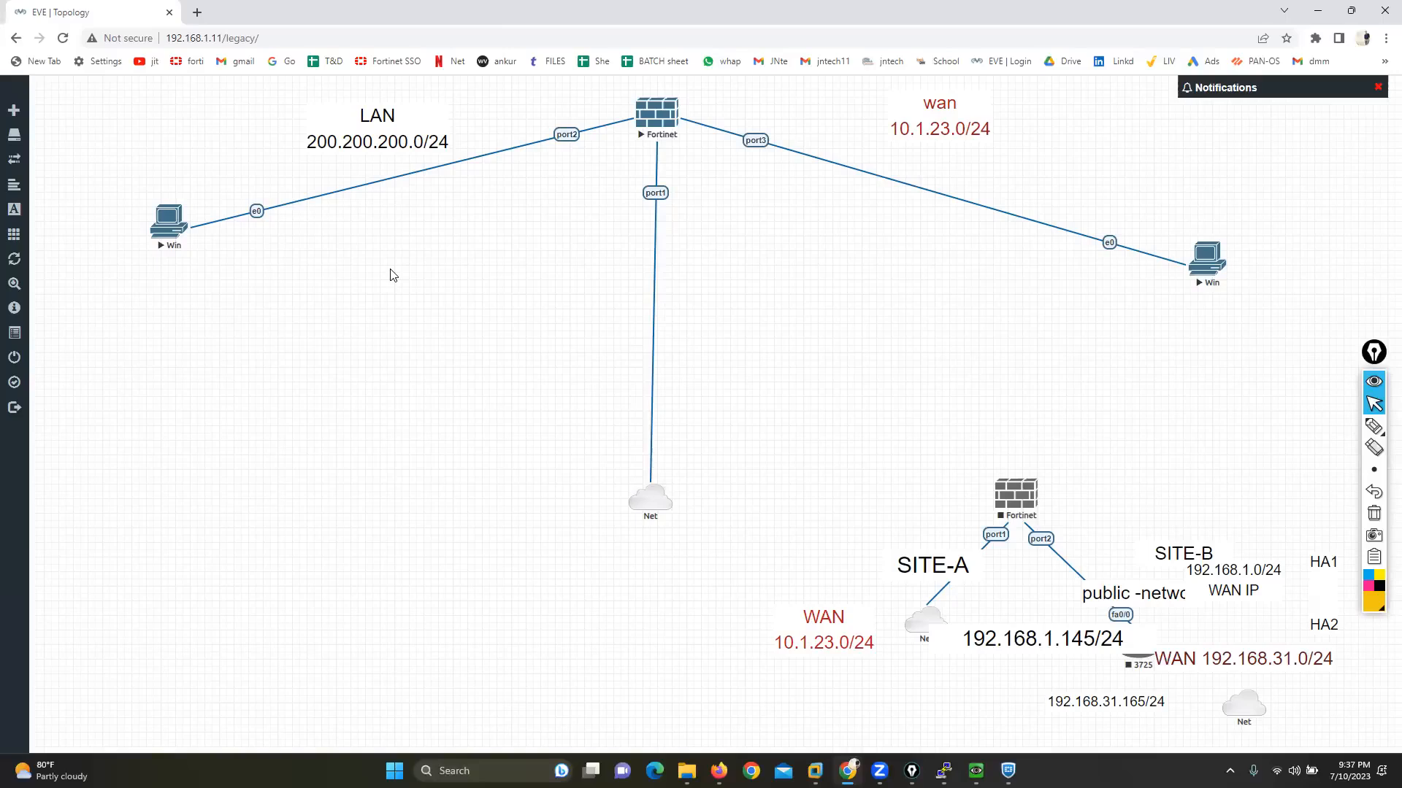
Step: Switch to File Explorer and open the text document "fortinet firewall topics" in the FORTINATE folder inside Fortinet Firewall
mouse_move(686, 771)
click(634, 683)
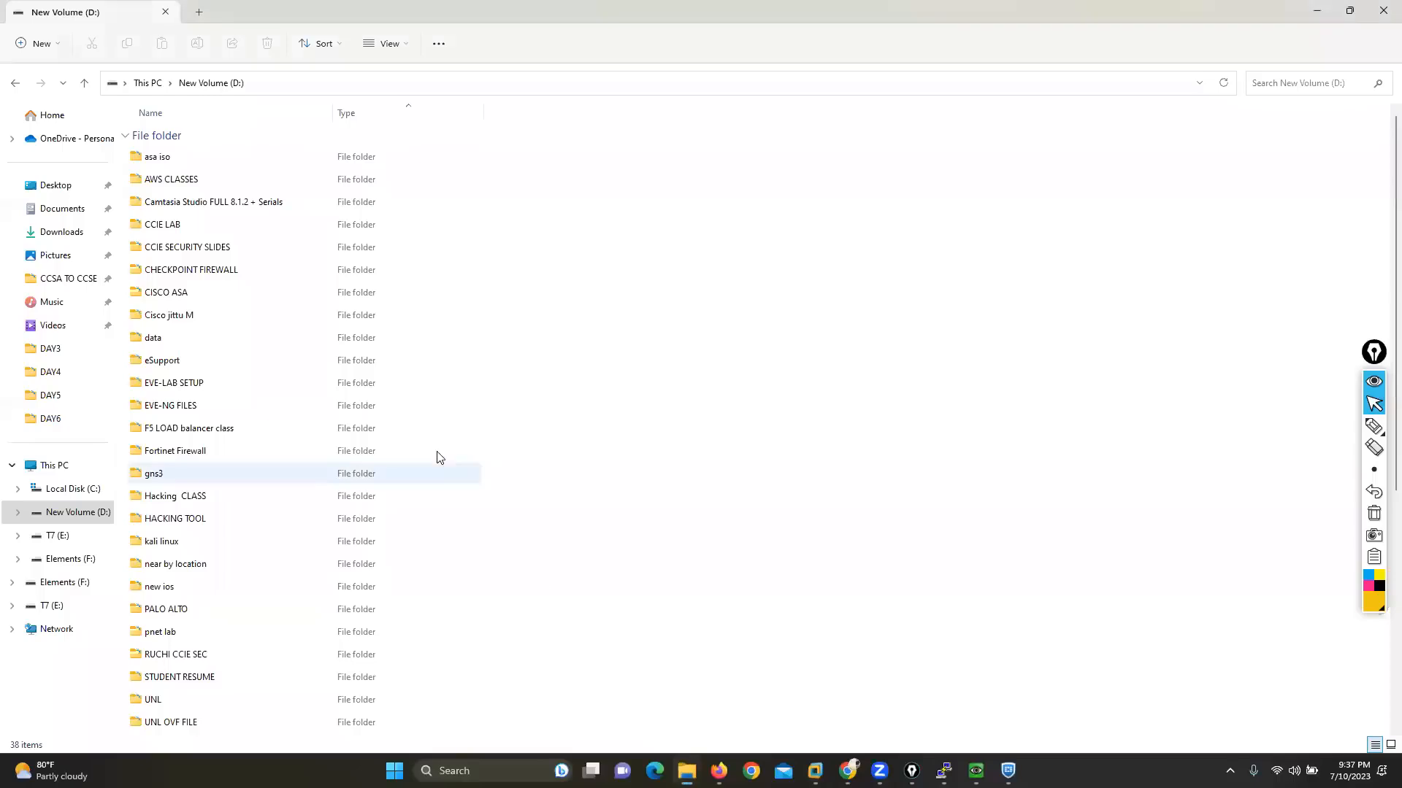
double_click(194, 453)
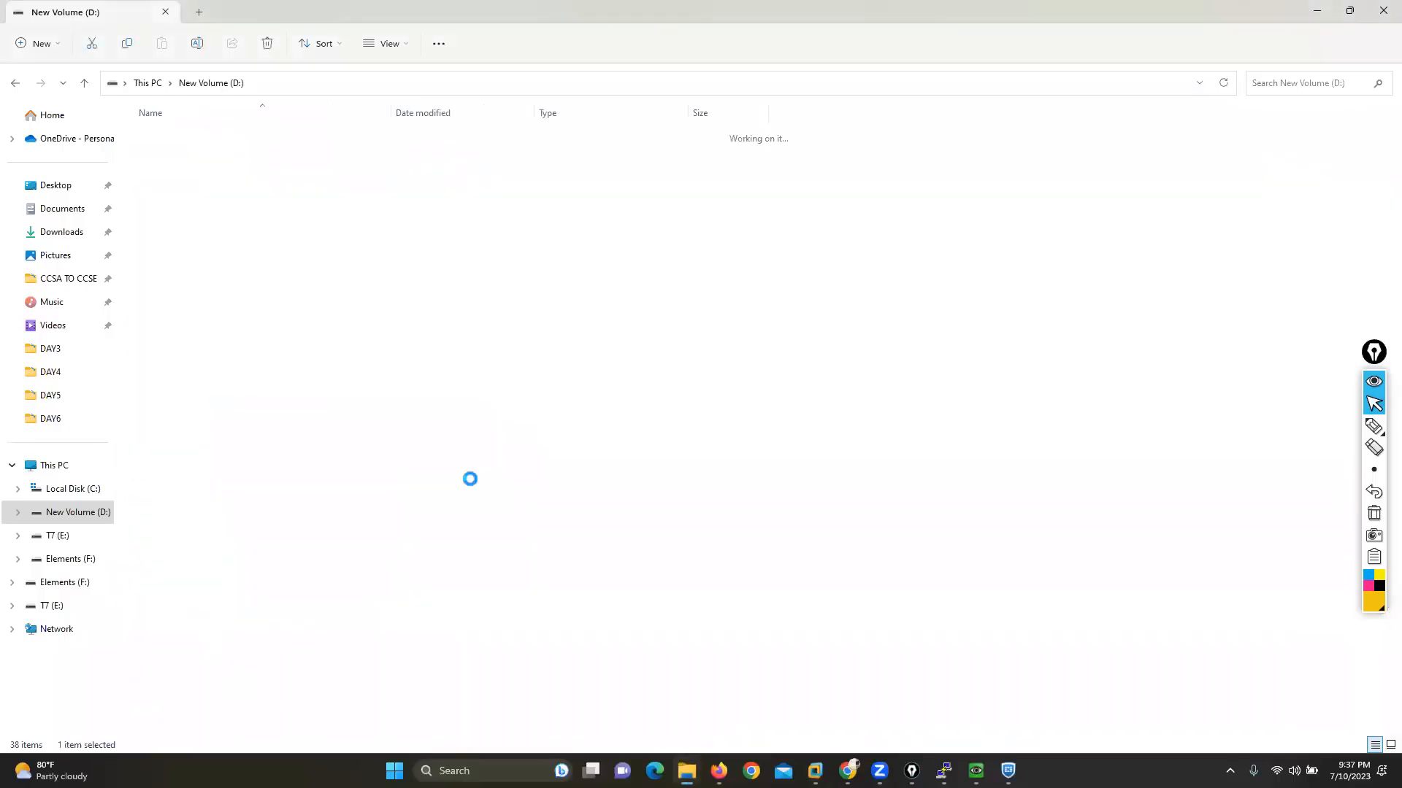
double_click(197, 241)
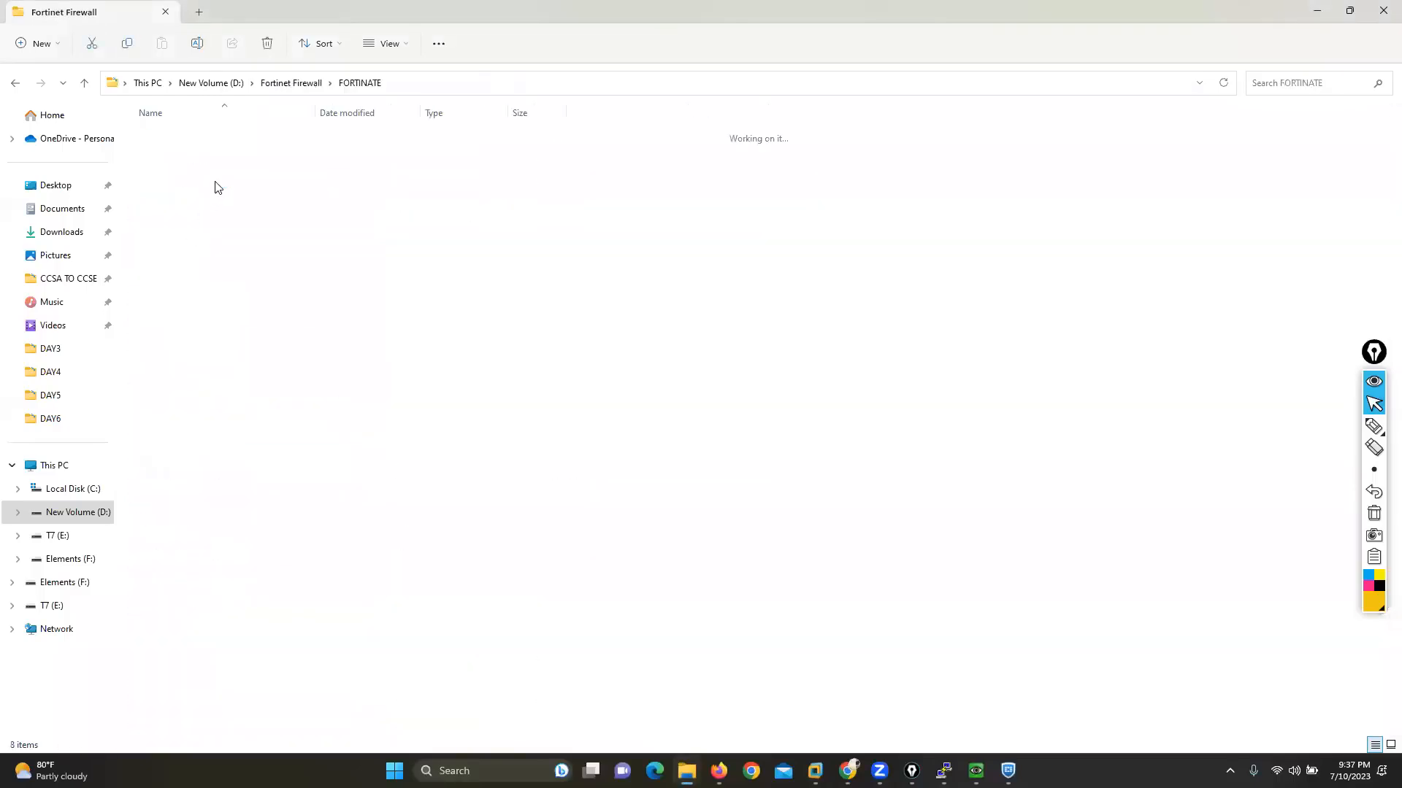
double_click(191, 204)
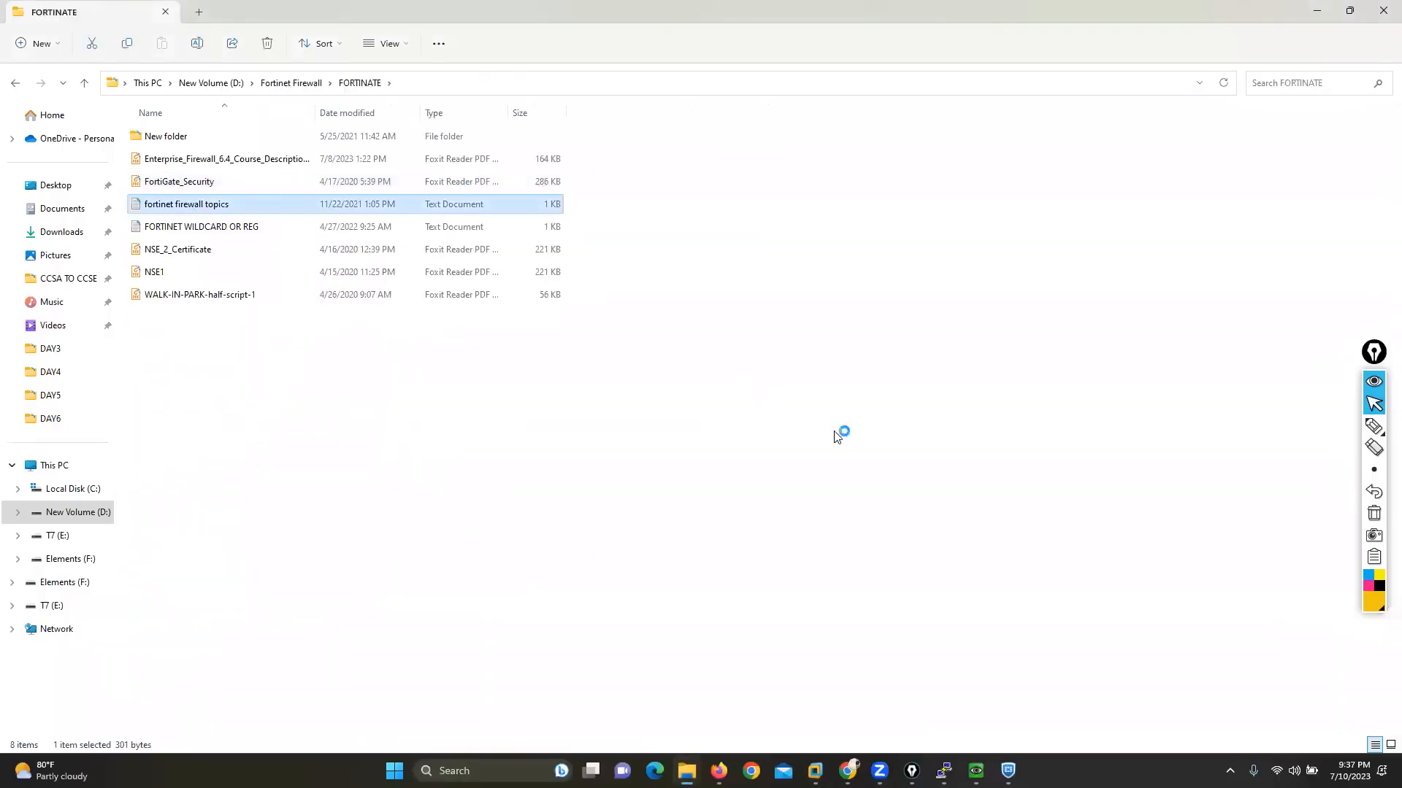
Step: Switch to Microsoft Edge, open google.com and enter "jntech" as the start of a search
scroll(838, 532, up, 13)
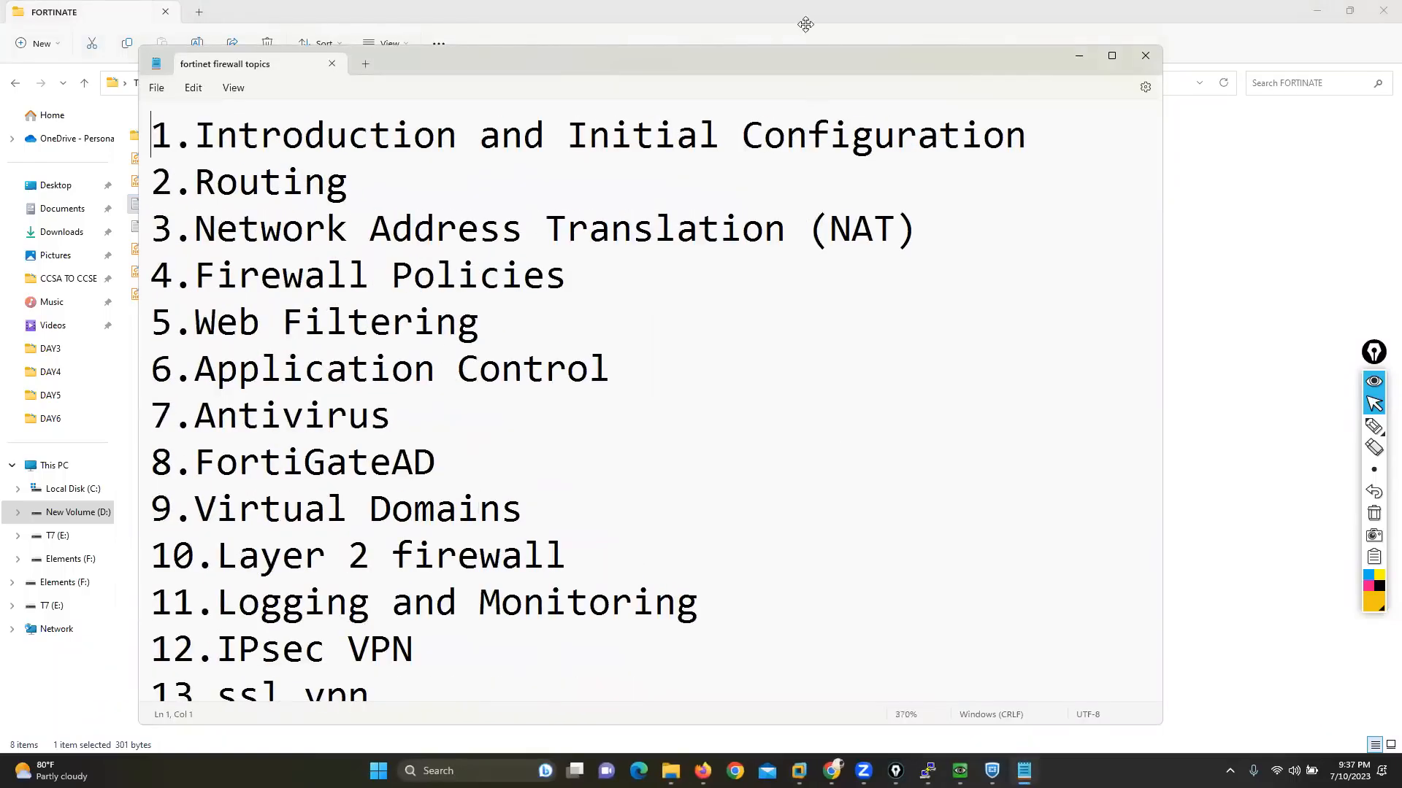
click(638, 771)
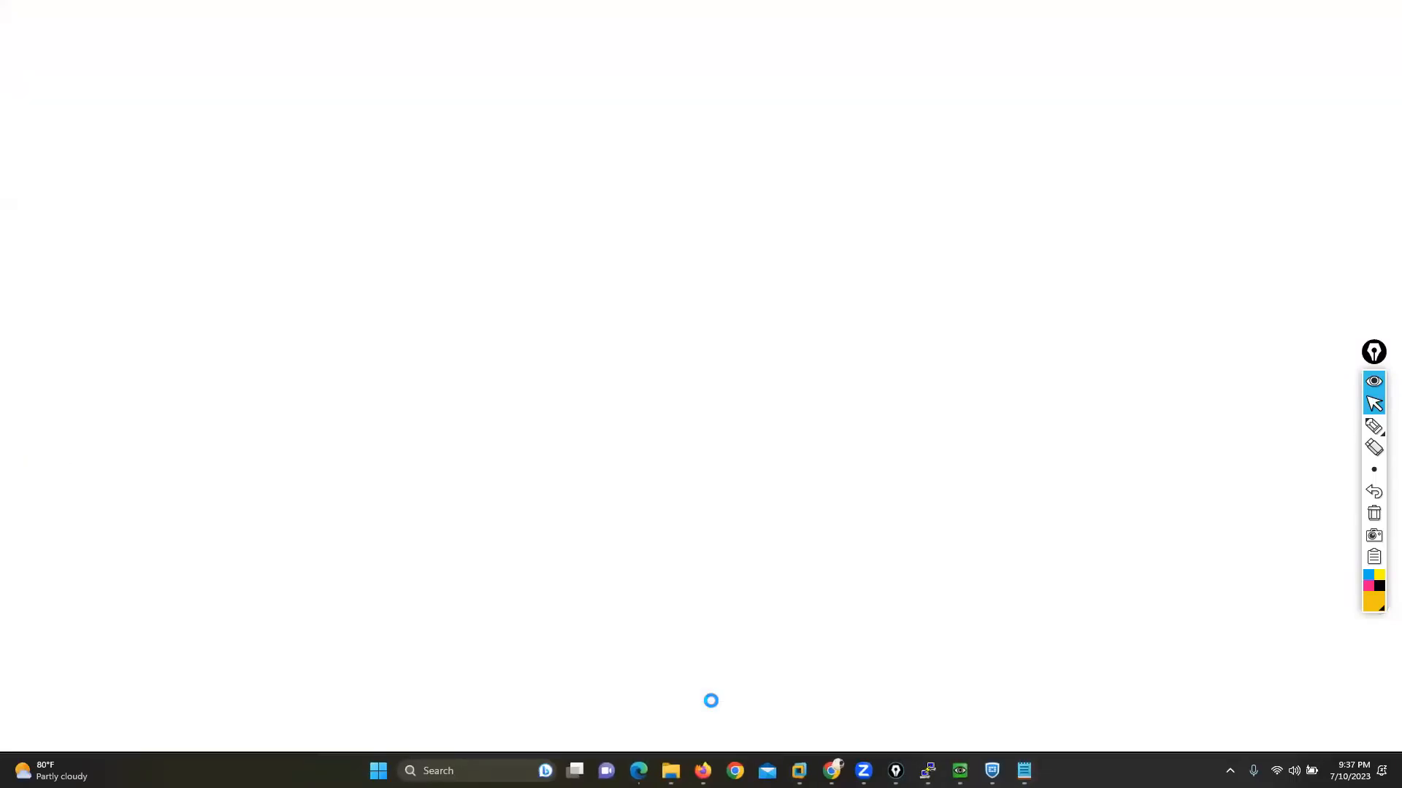
text(google.com)
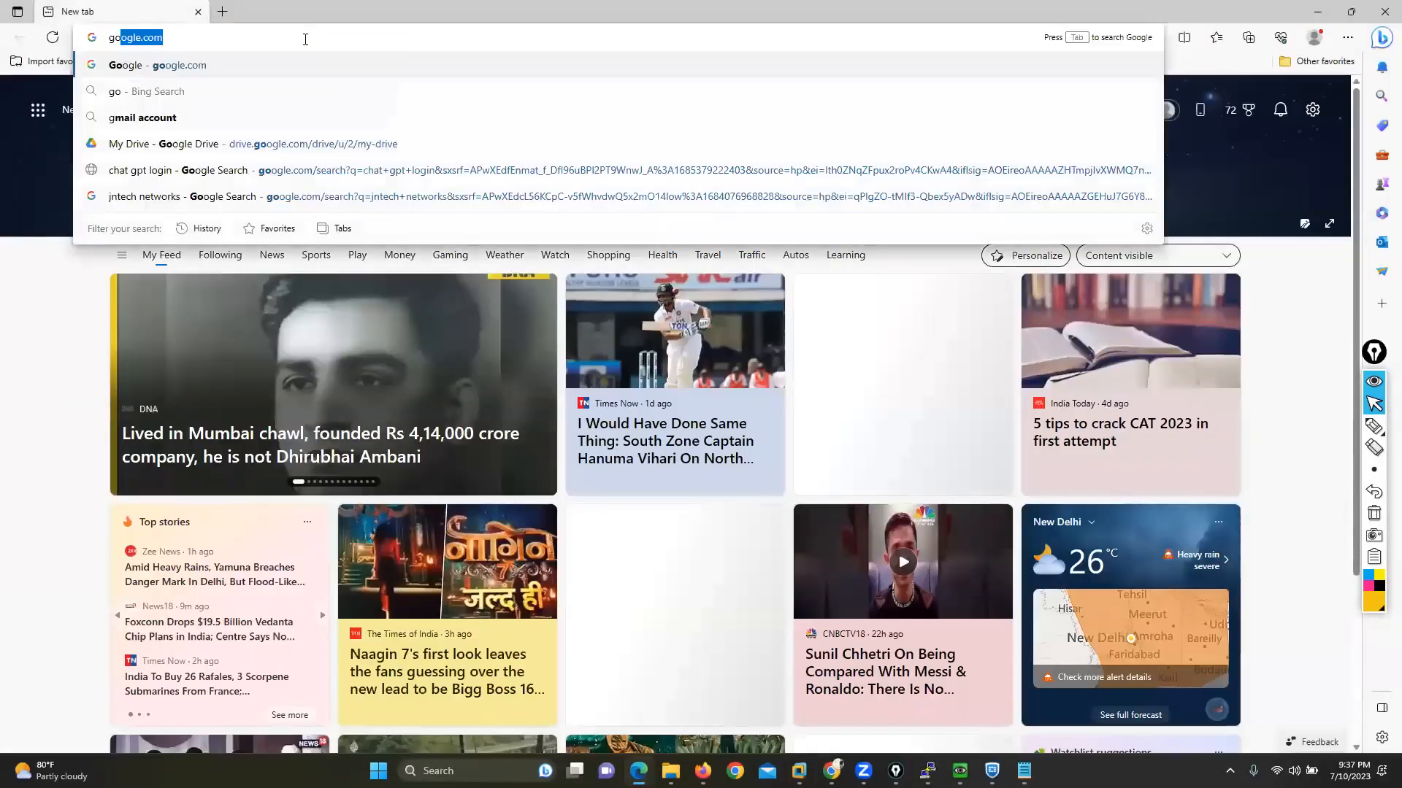
key(Return)
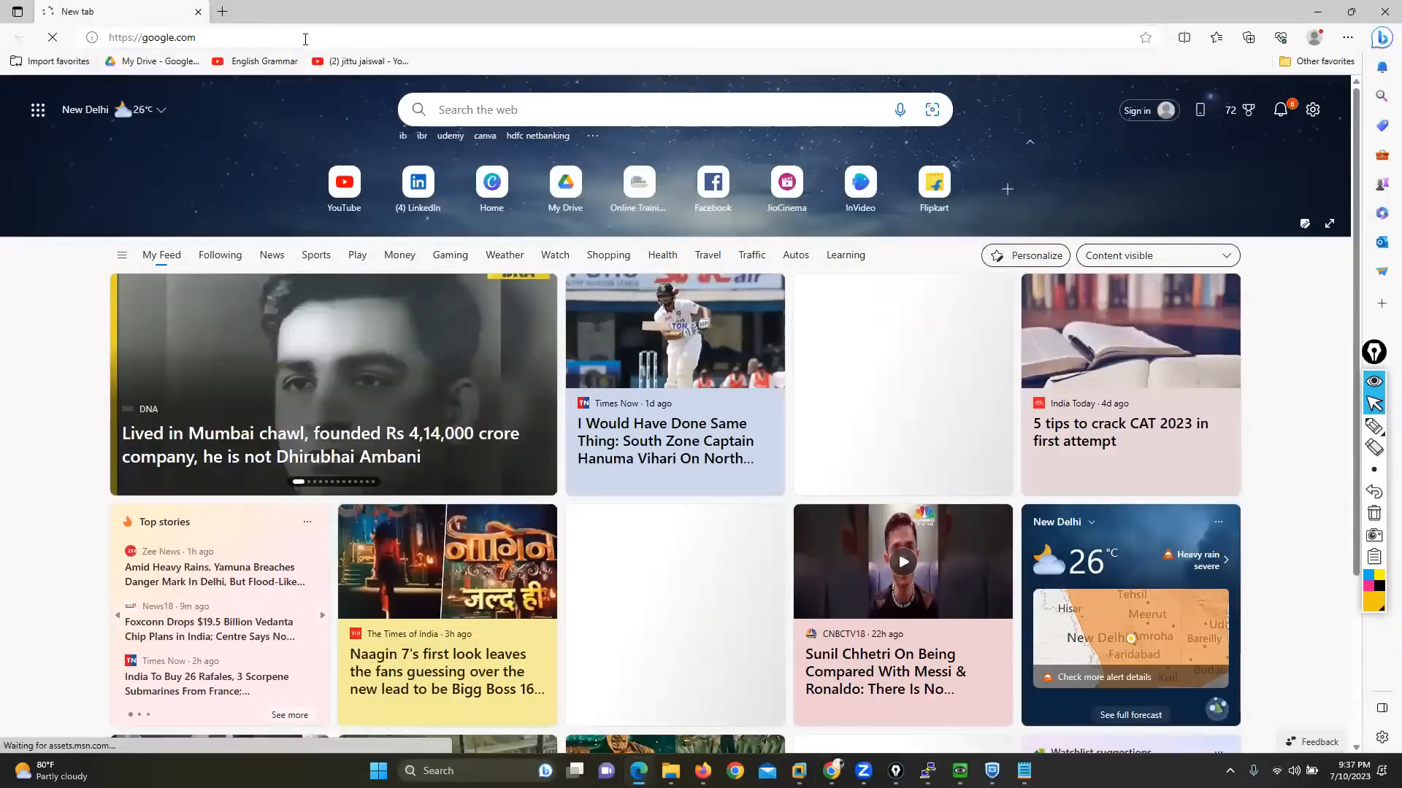
text(jntech)
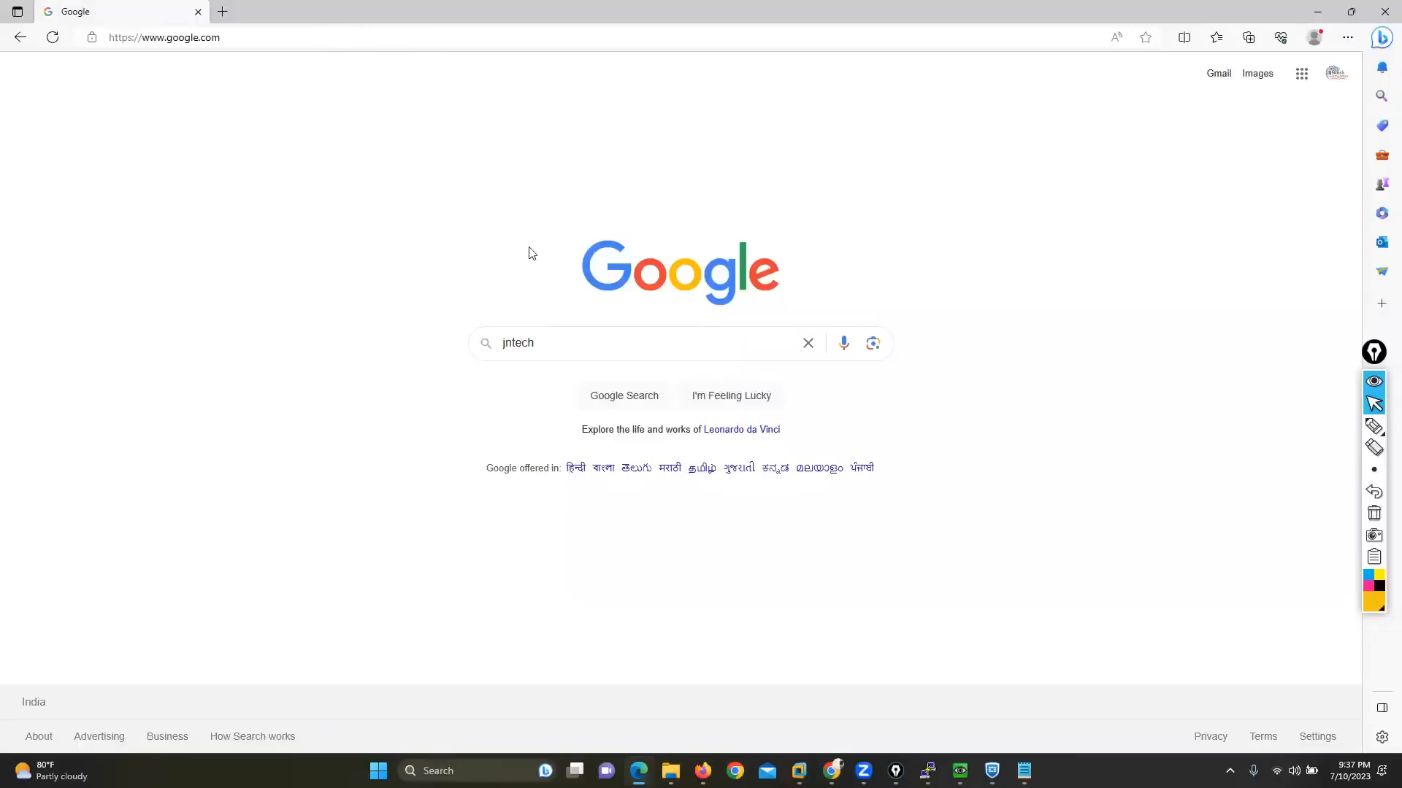
Step: Switch to Chrome and open the Google home page in a new tab
click(832, 771)
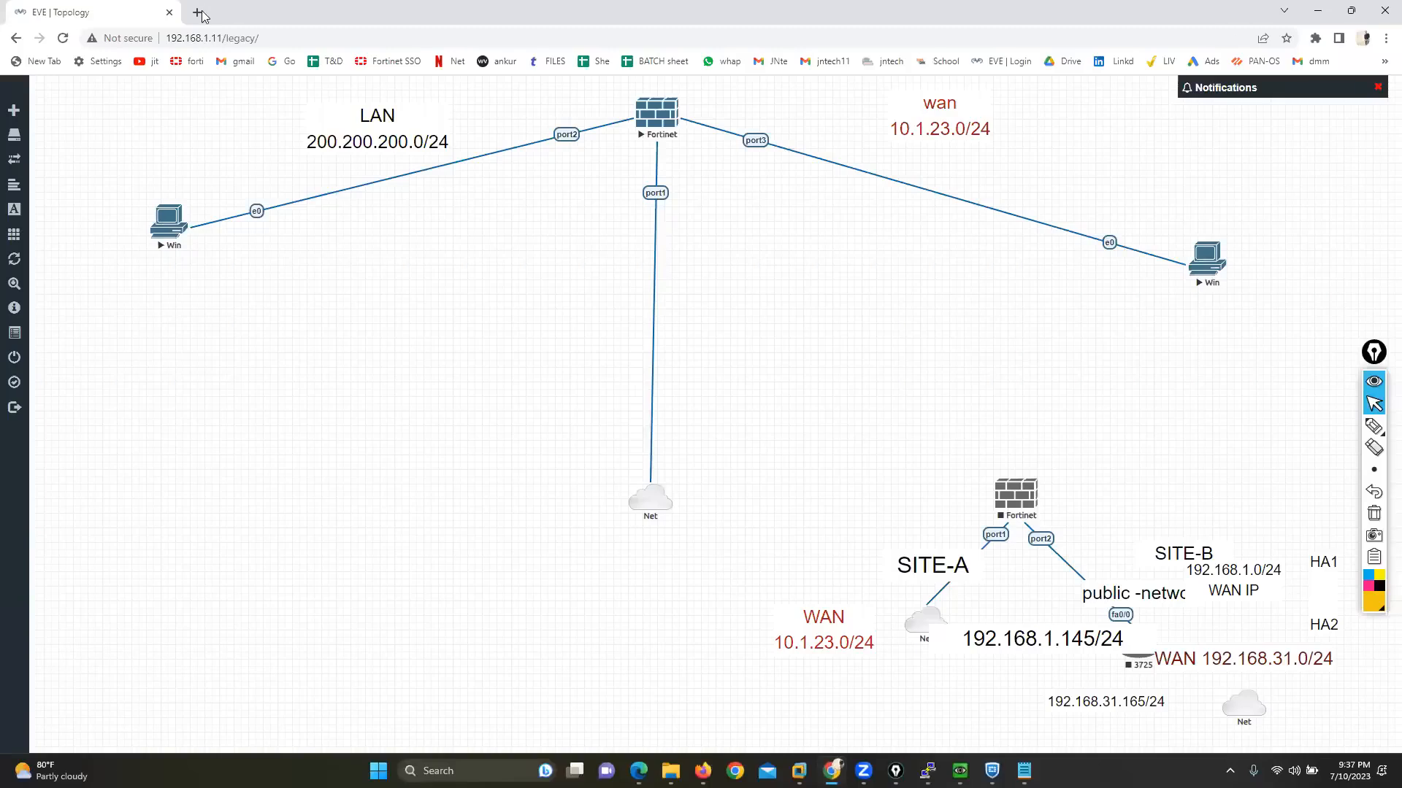
click(199, 13)
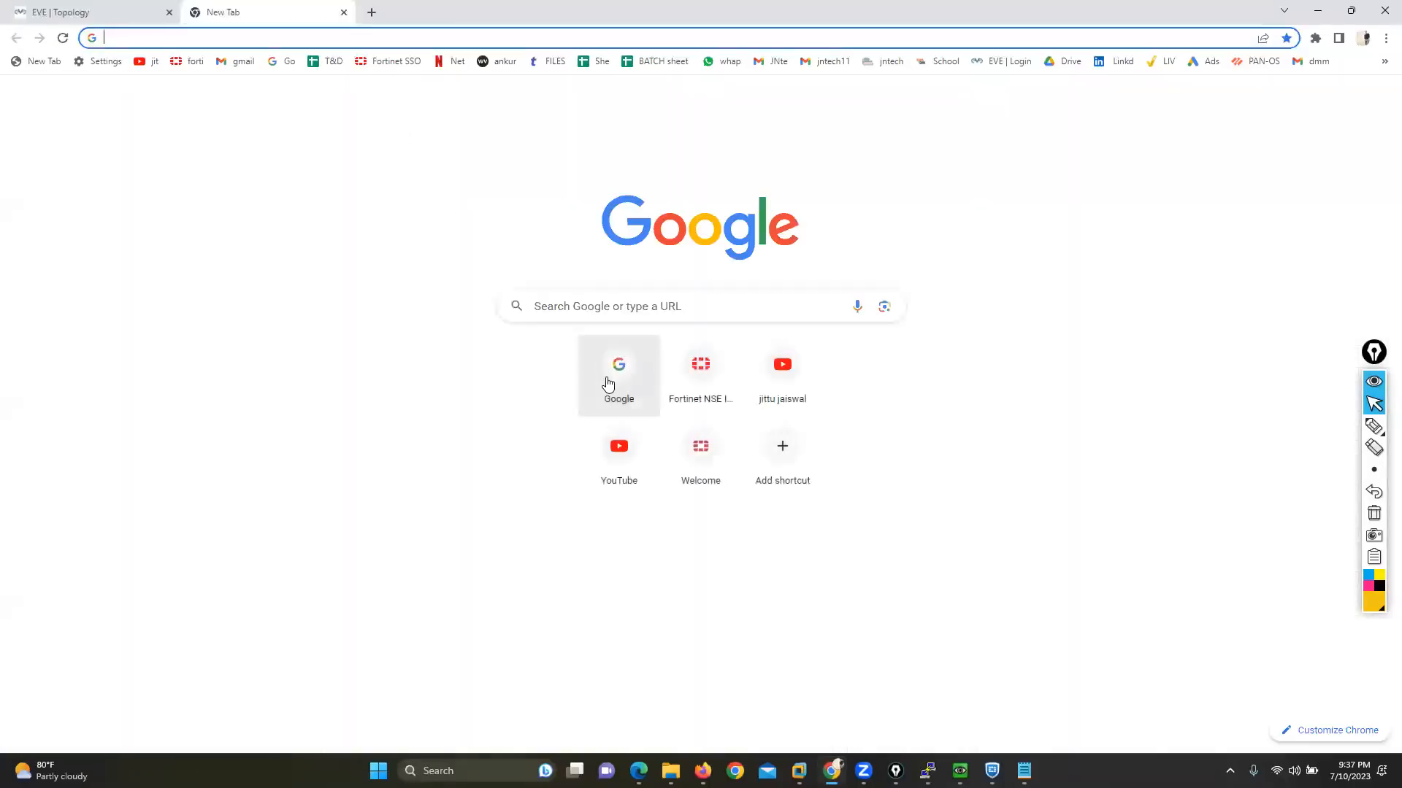
click(608, 381)
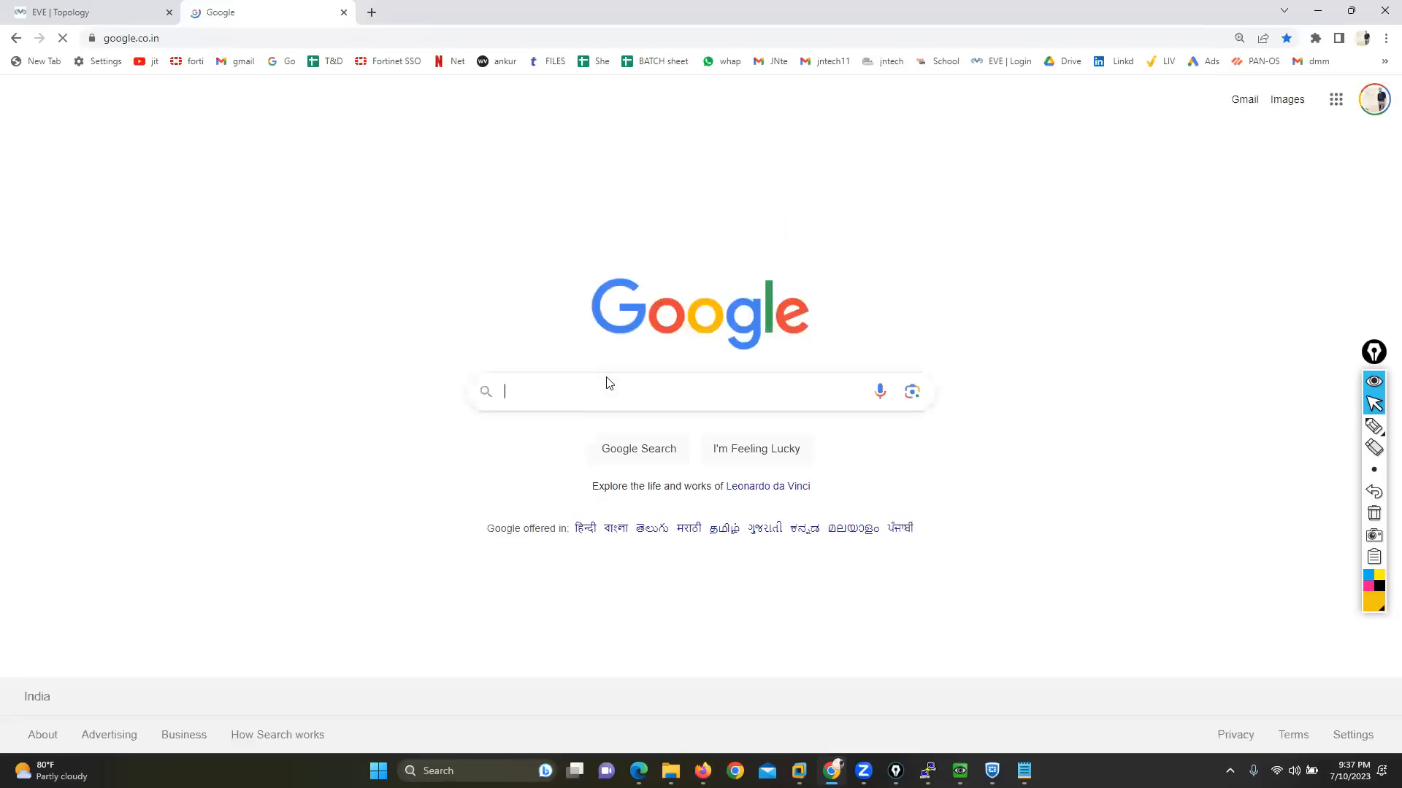
Step: Switch back to Microsoft Edge and complete the Google search for "jntech networks"
click(637, 766)
click(555, 344)
text(netw)
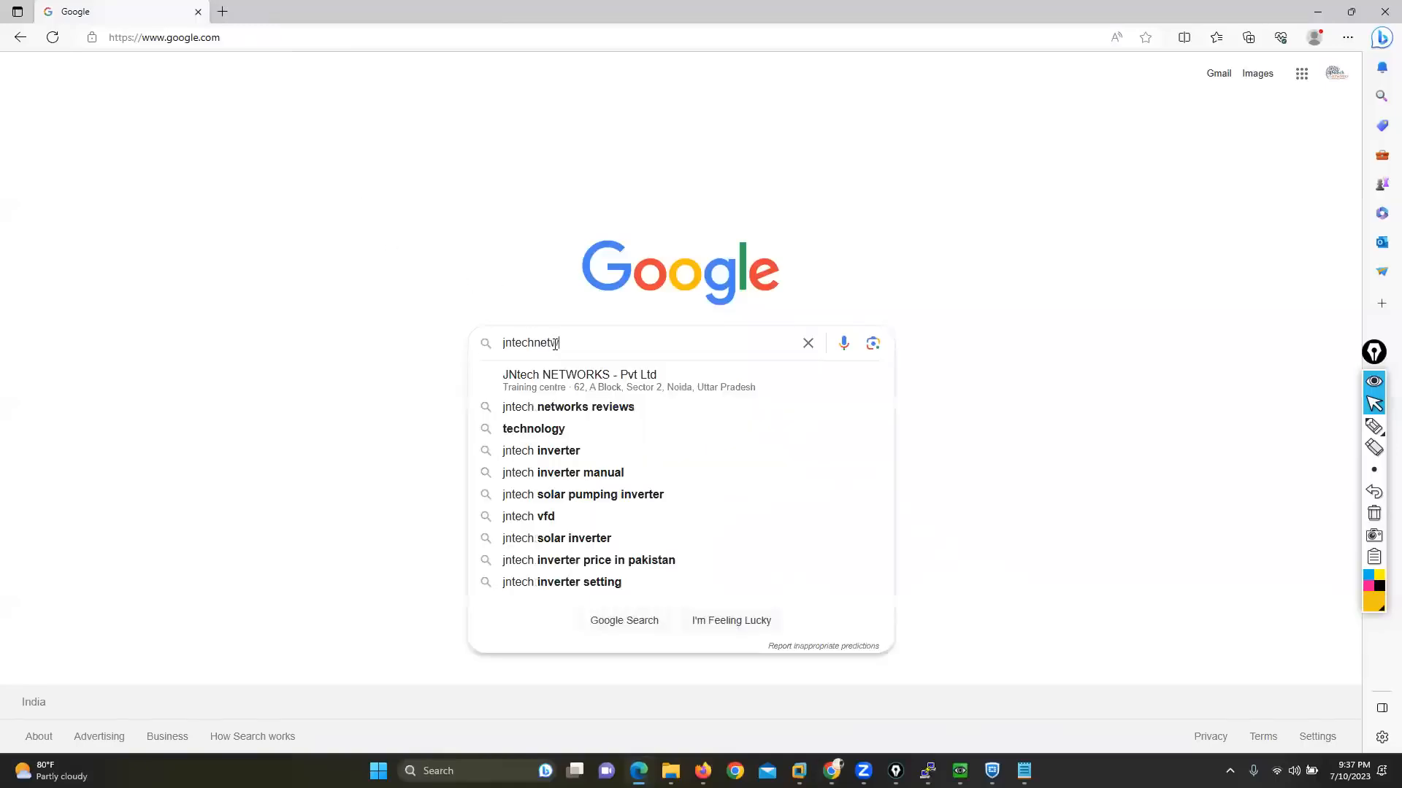
key(BackSpace)
key(BackSpace)
key(BackSpace)
key(BackSpace)
text(networks)
key(Return)
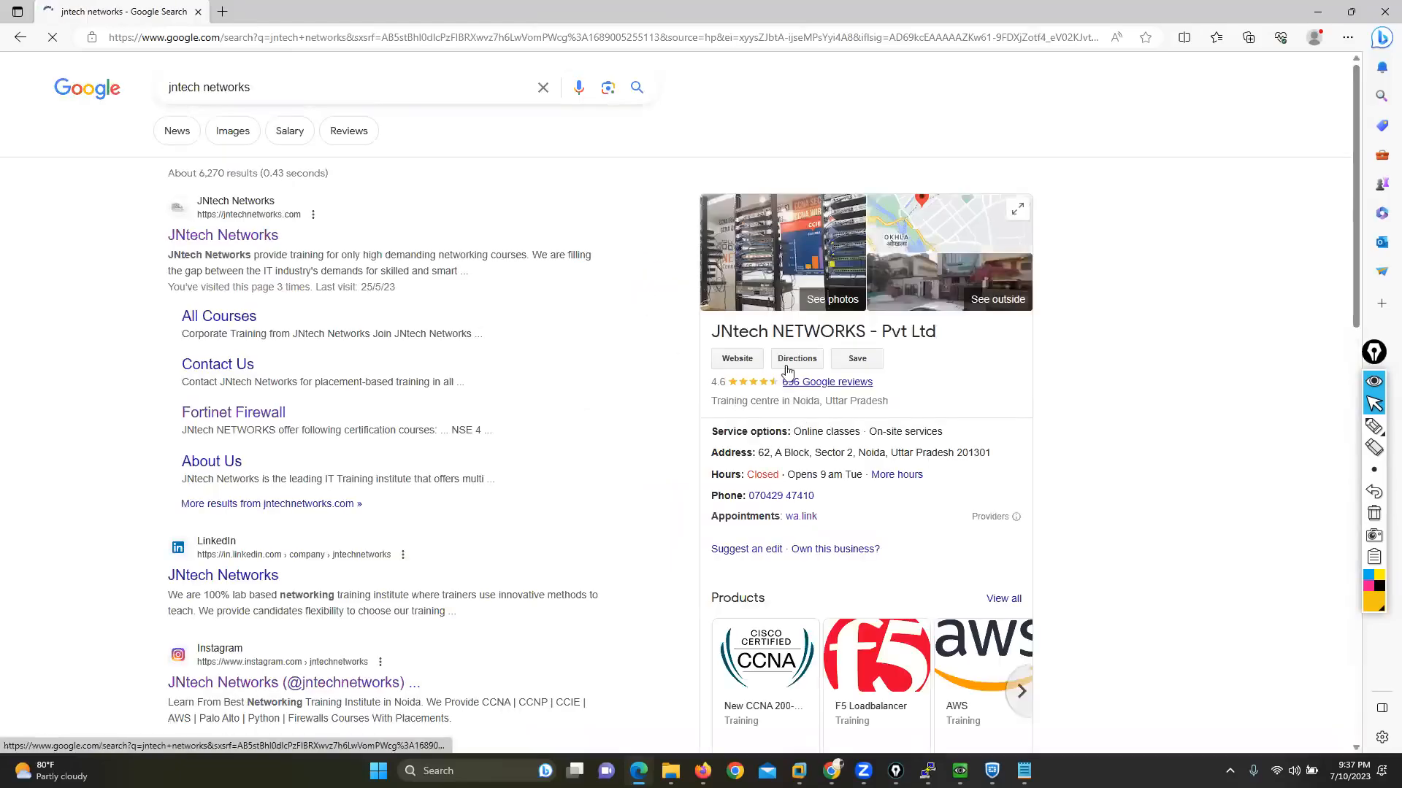
Step: View all Google reviews of JNtech NETWORKS, highlight the first review's text, expand the second review and close the reviews
scroll(760, 461, down, 10)
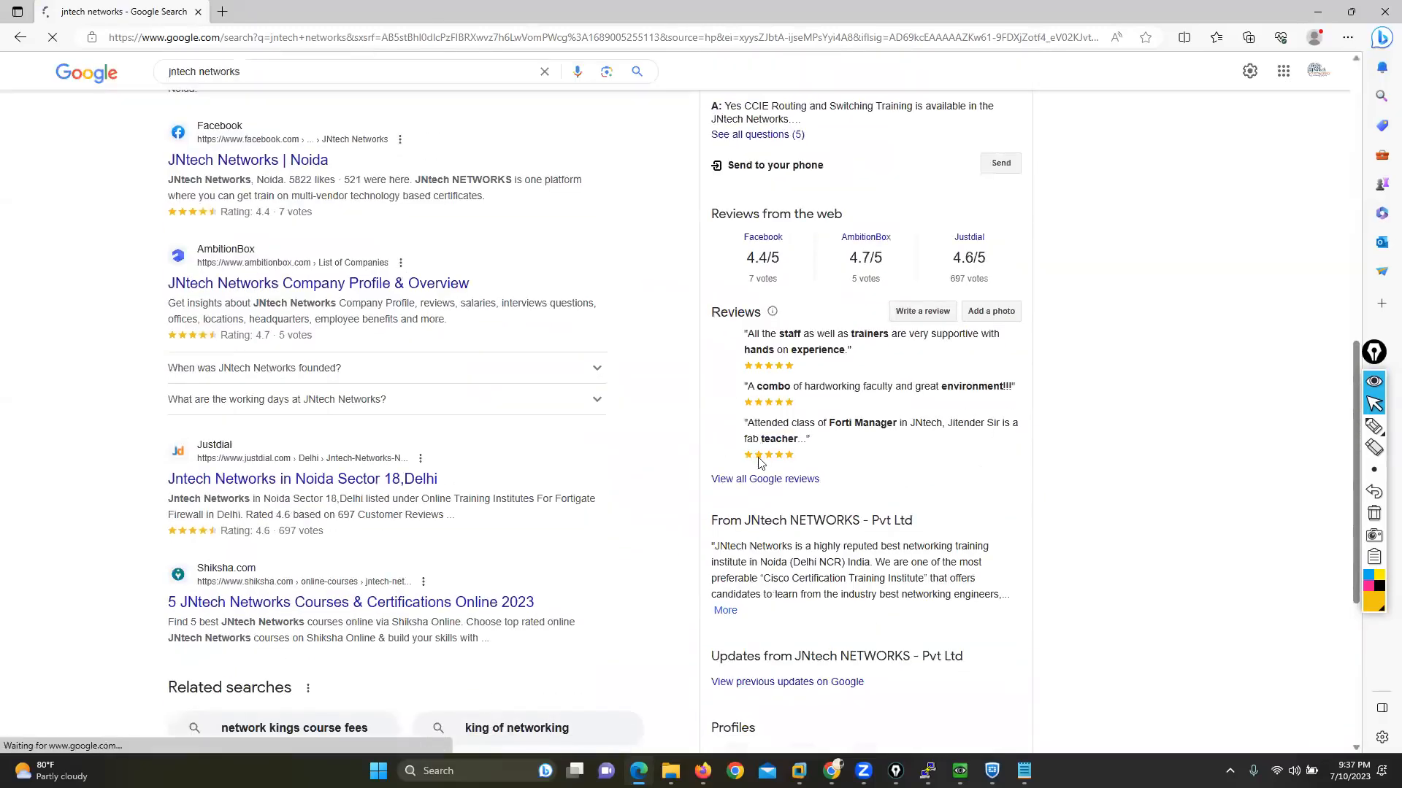
click(759, 480)
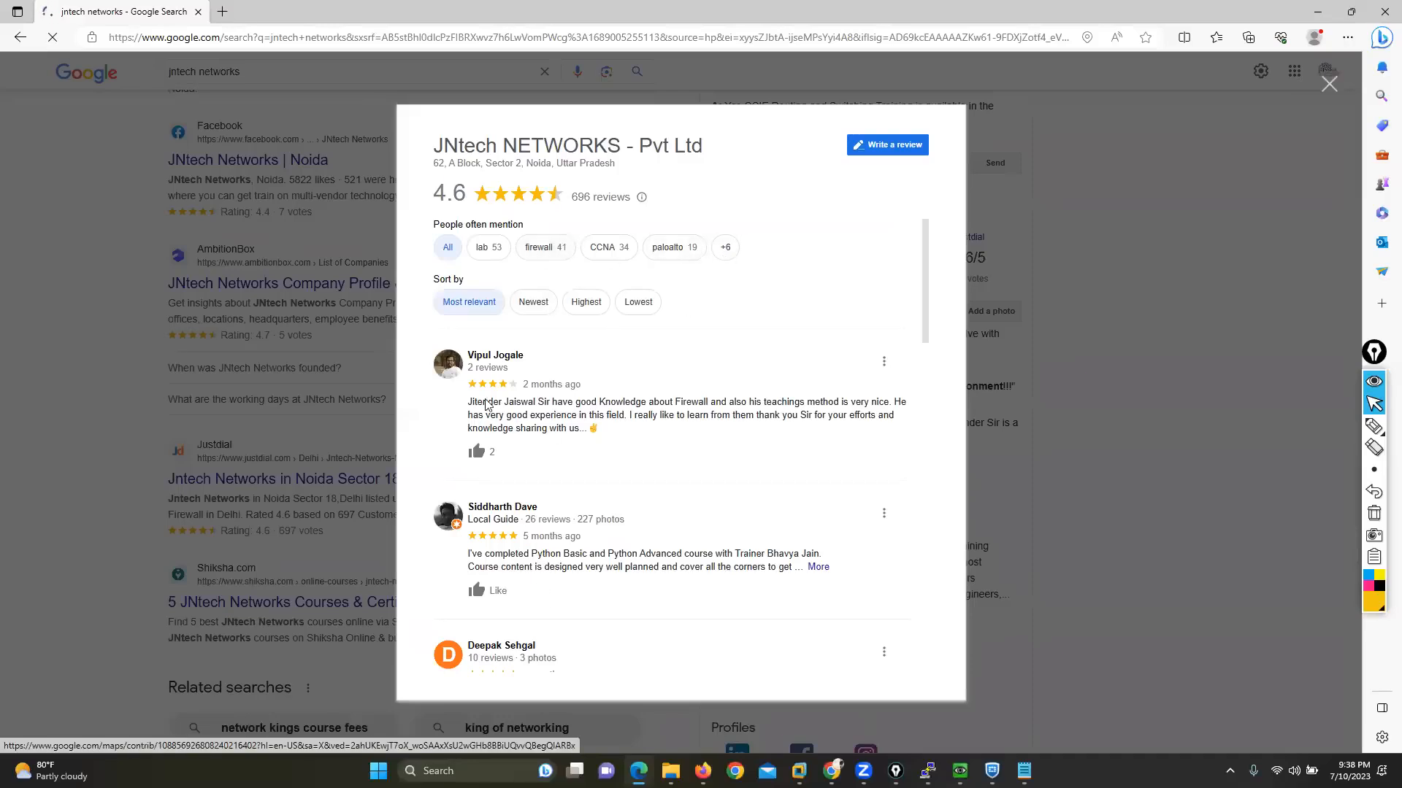
drag(503, 402, 543, 560)
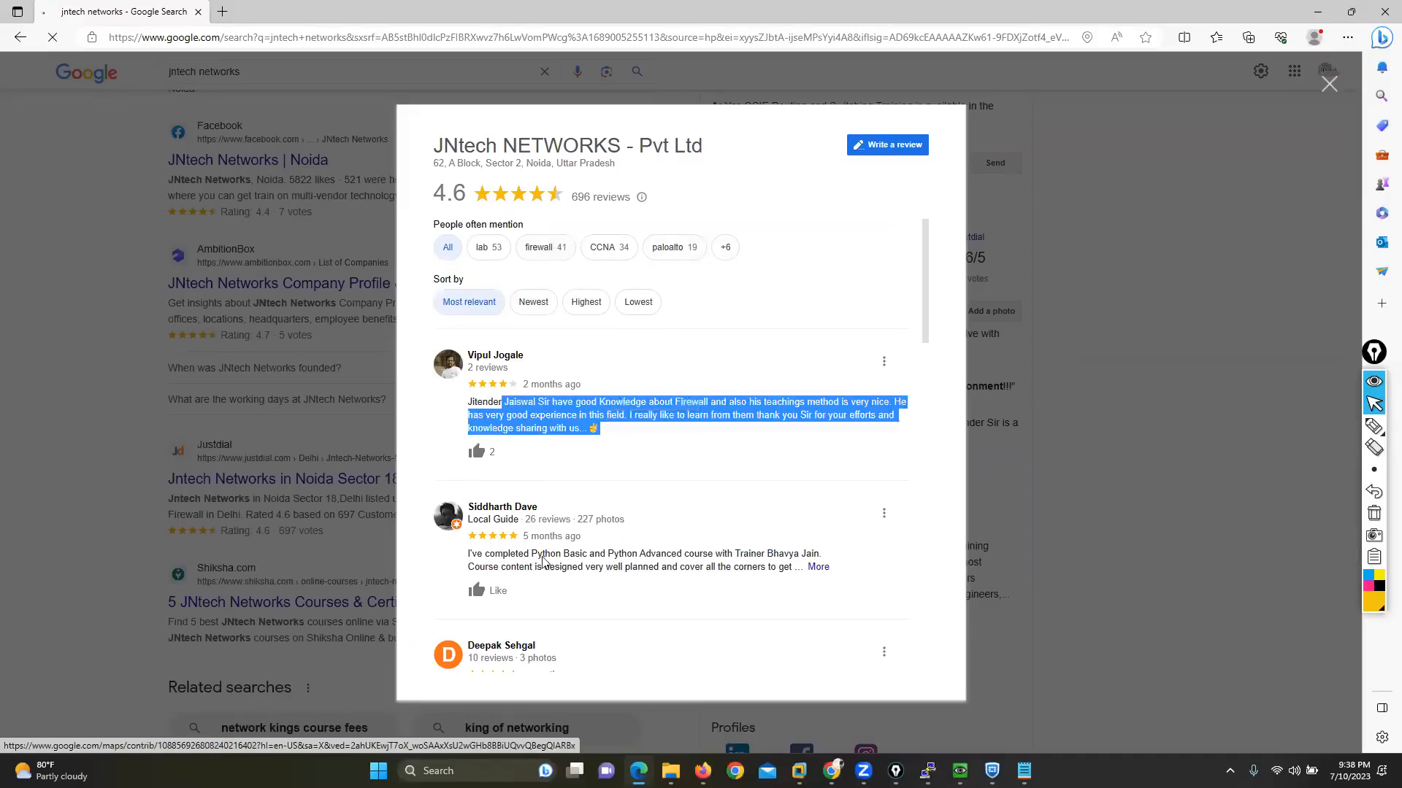
click(817, 567)
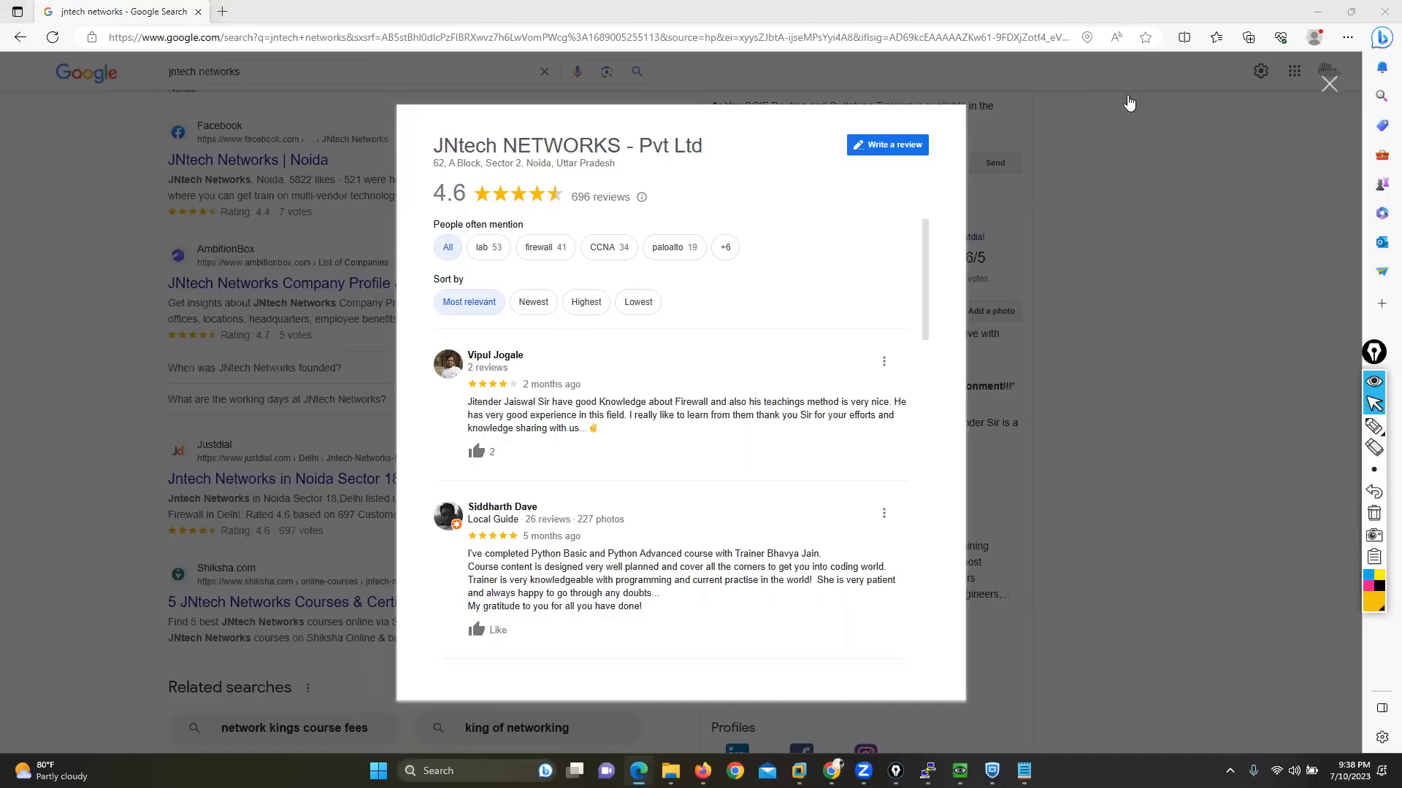
click(1330, 84)
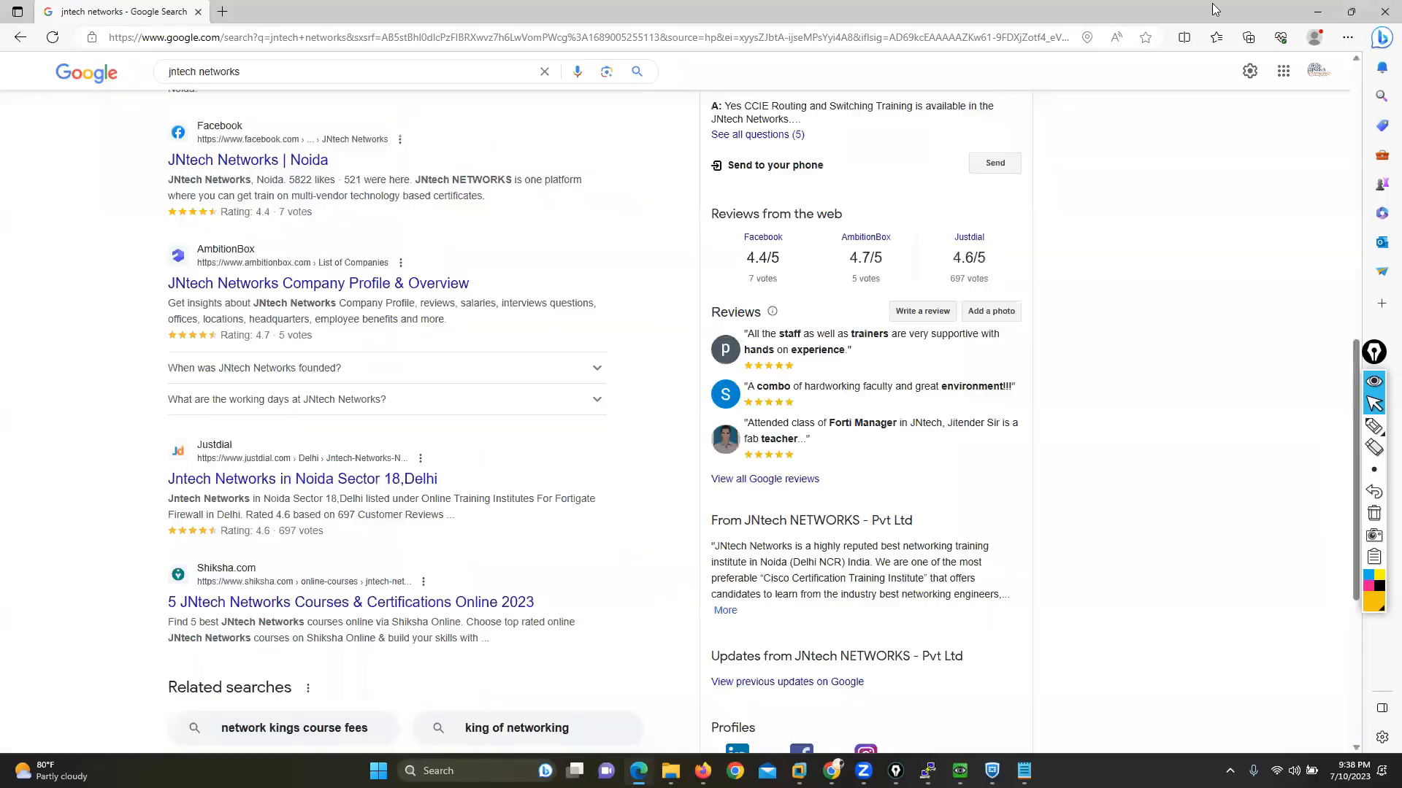